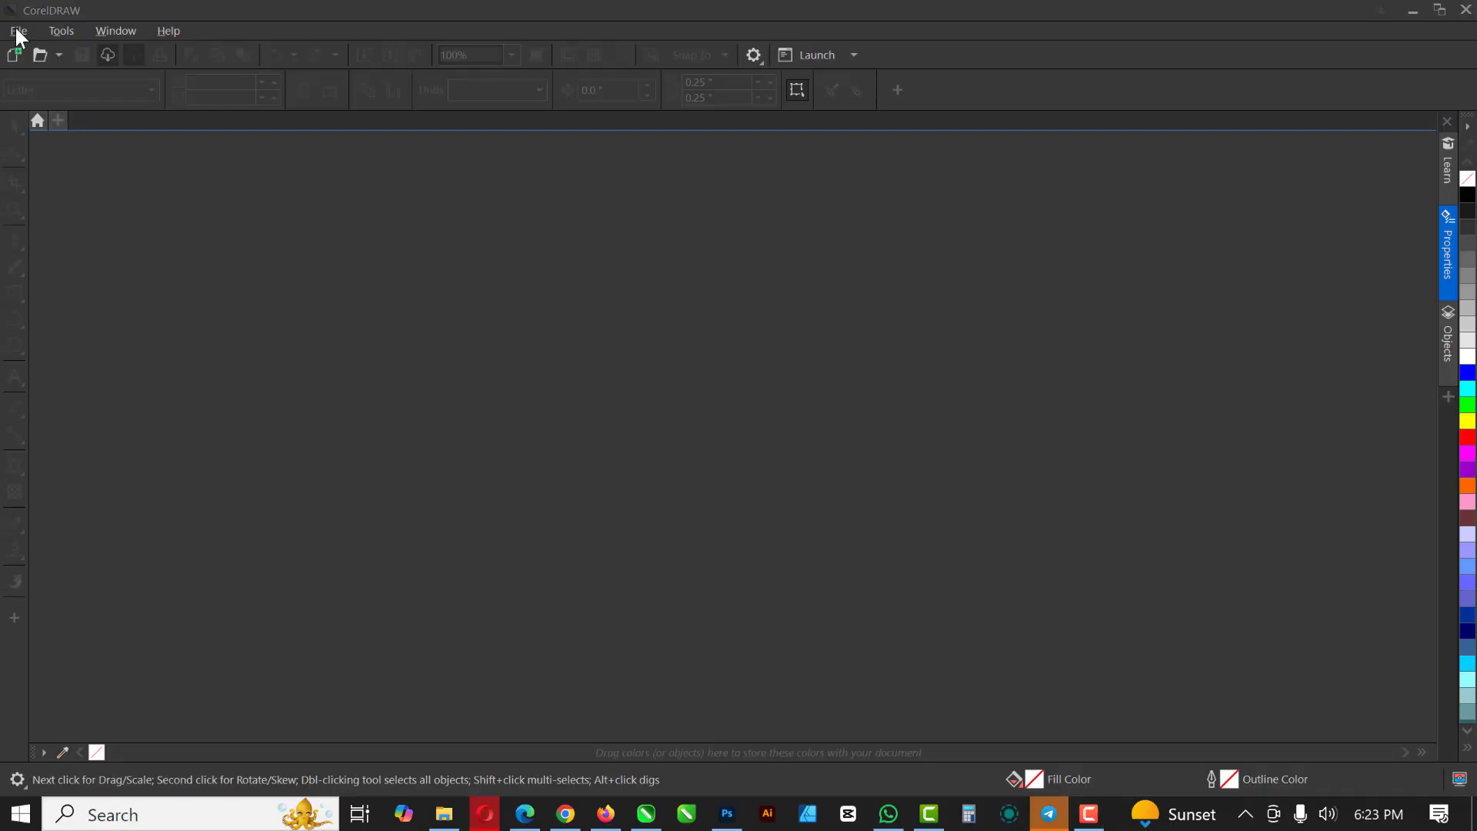
Create a new RGB document named FOOD MENU, 4 by 5 inches at 300 dpi
{"action": "left_click", "coordinate": [18, 32]}
{"action": "left_click", "coordinate": [40, 65]}
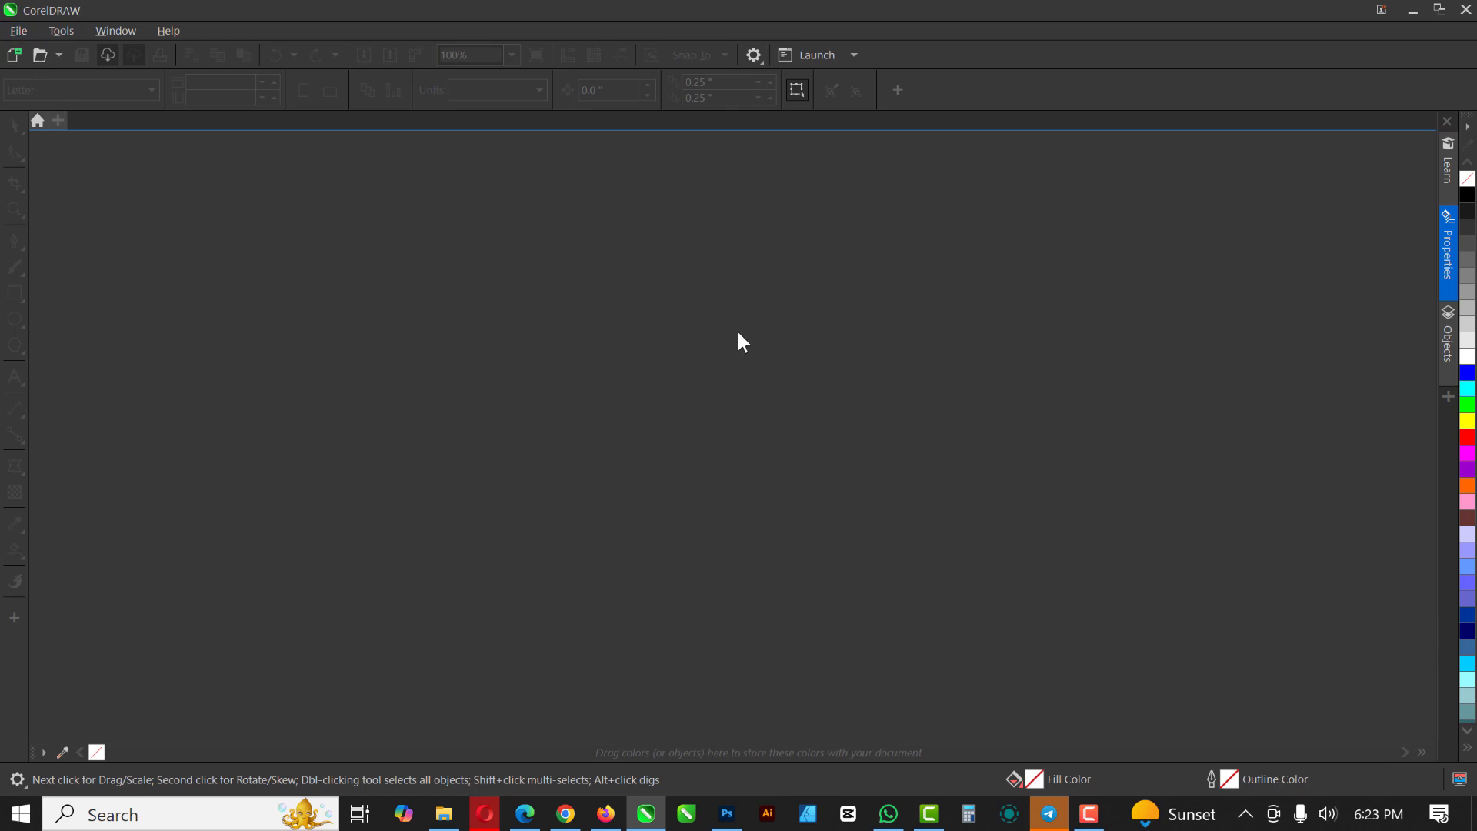
{"action": "left_click_drag", "start_coordinate": [1008, 240], "coordinate": [856, 239]}
{"action": "type", "text": "MEN"}
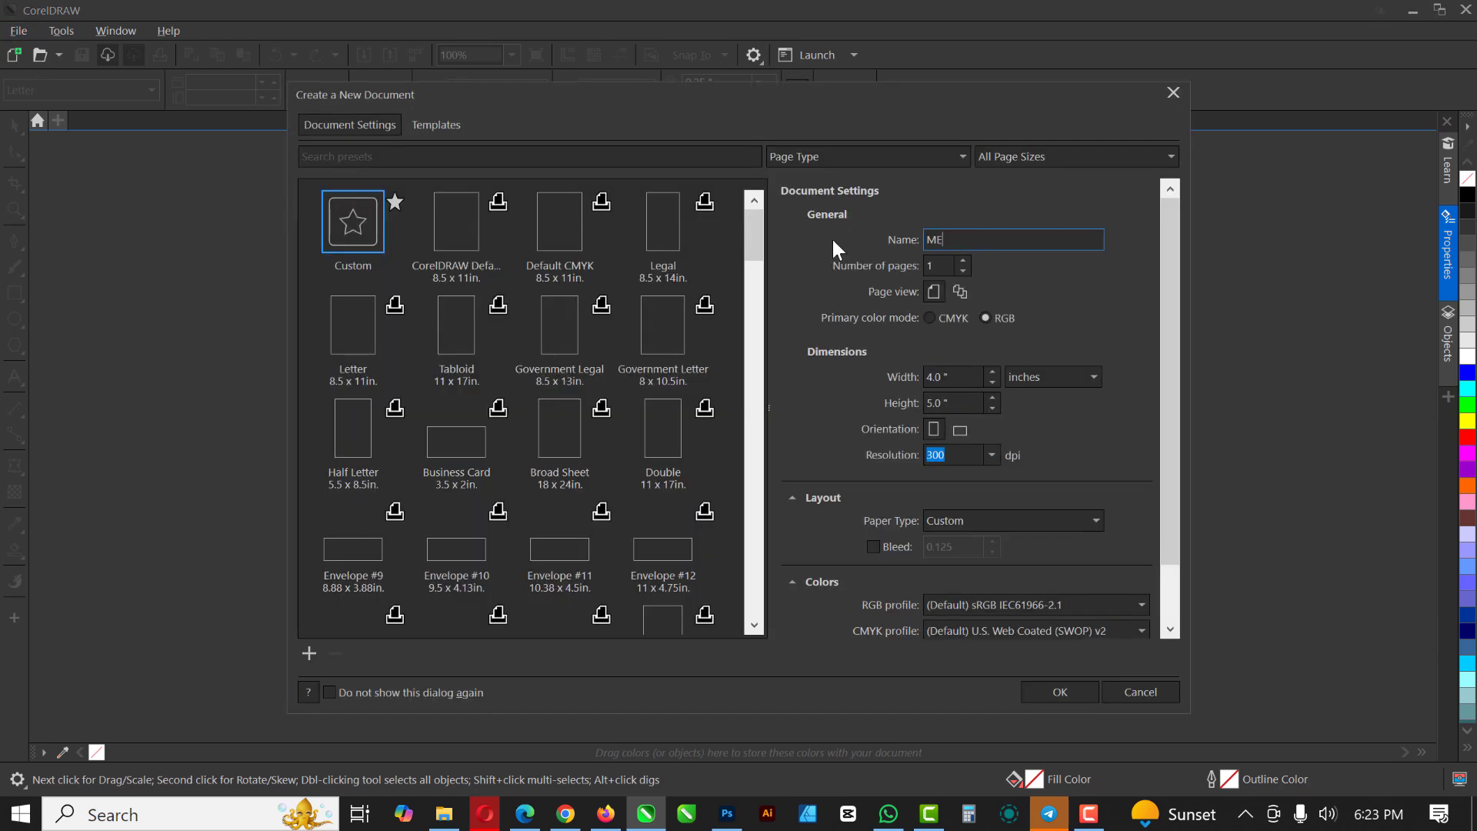
{"action": "key", "text": "BackSpace"}
{"action": "key", "text": "BackSpace"}
{"action": "key", "text": "BackSpace"}
{"action": "type", "text": "FOOD MENU"}
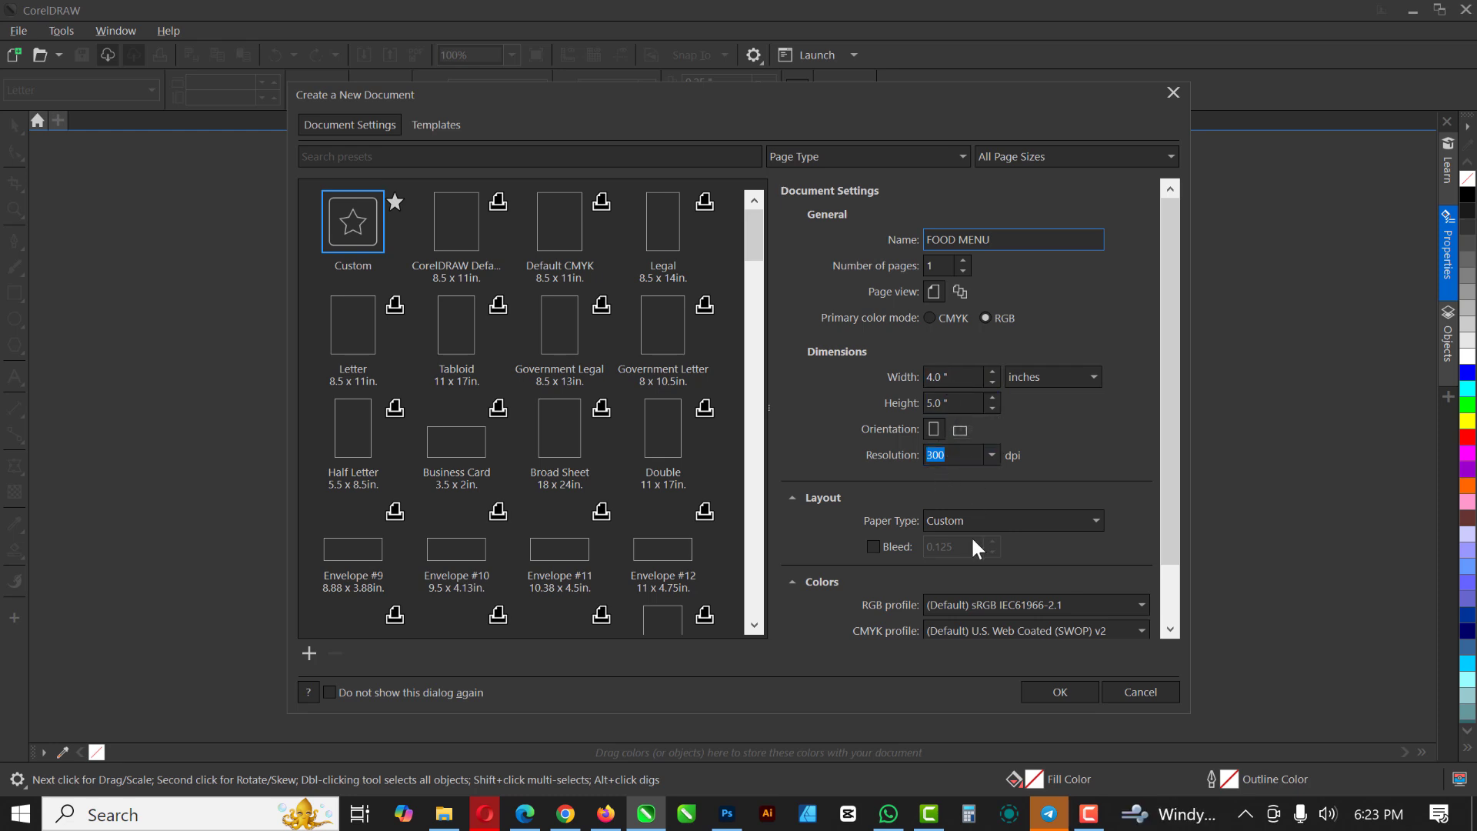
{"action": "left_click", "coordinate": [1043, 690]}
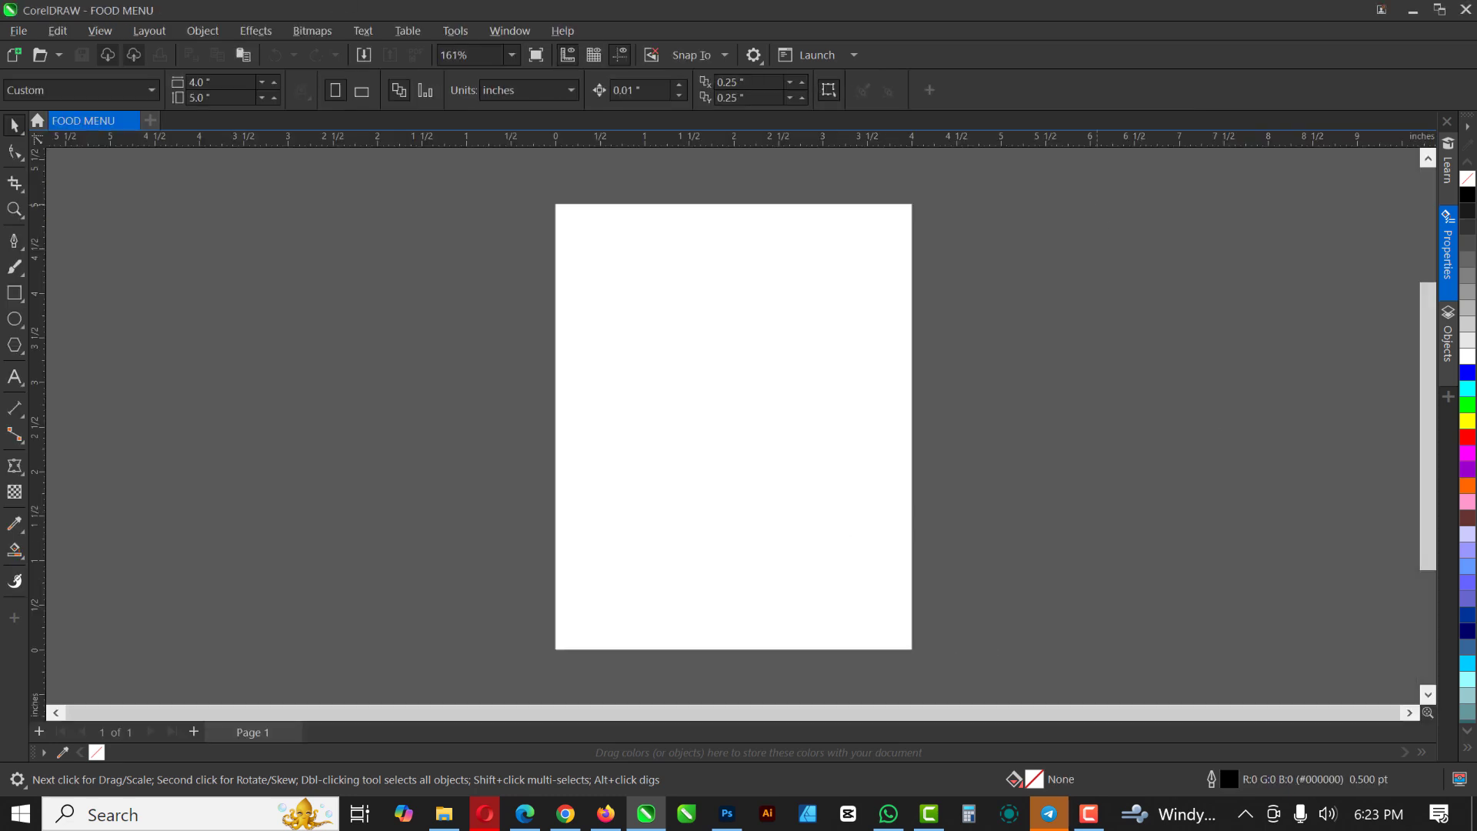
Add a page-sized 4 by 5 inch rectangle and remove its outline
{"action": "double_click", "coordinate": [14, 296]}
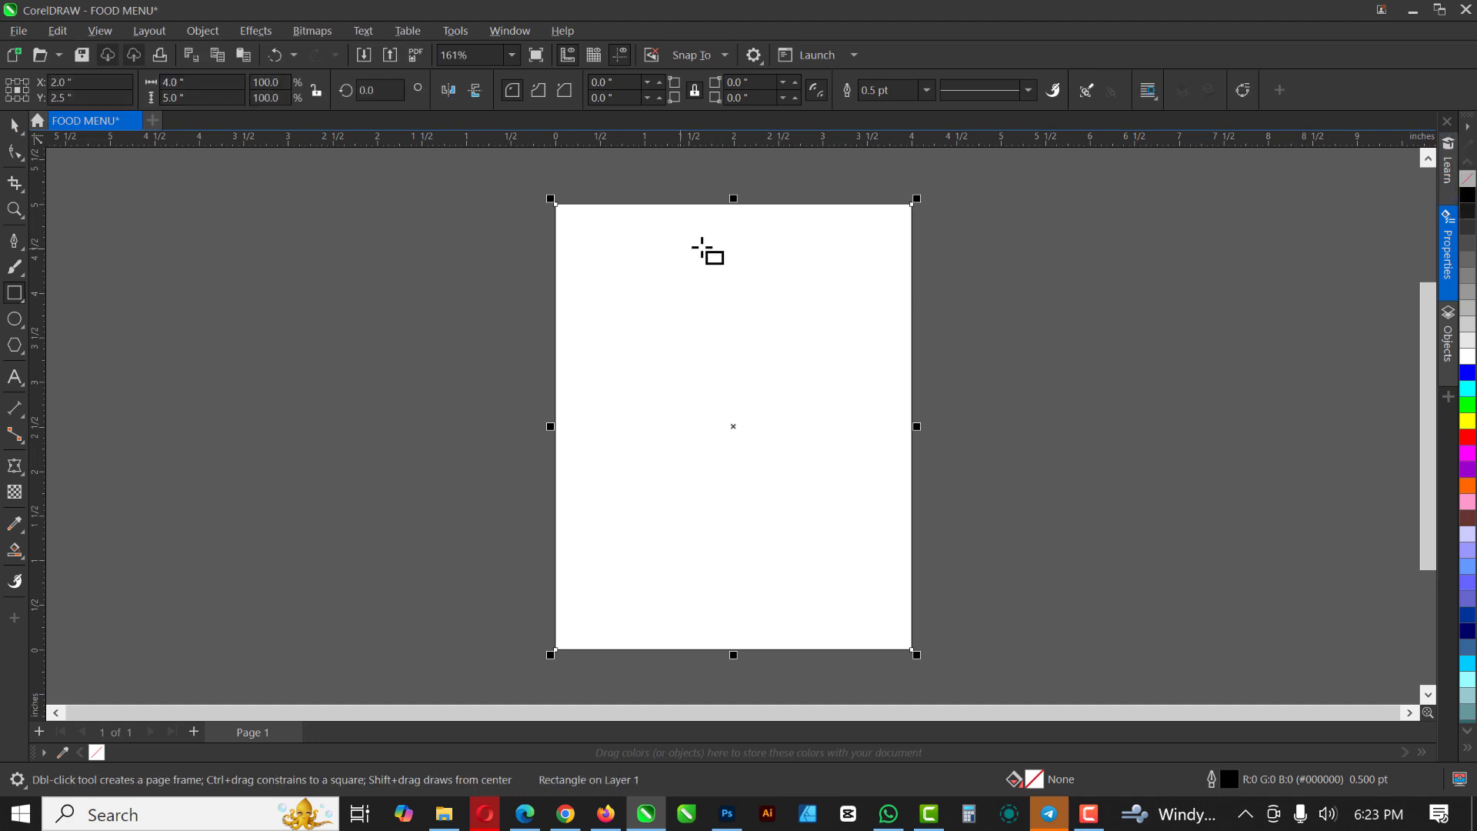
{"action": "scroll", "coordinate": [864, 214], "scroll_direction": "up", "scroll_amount": 8}
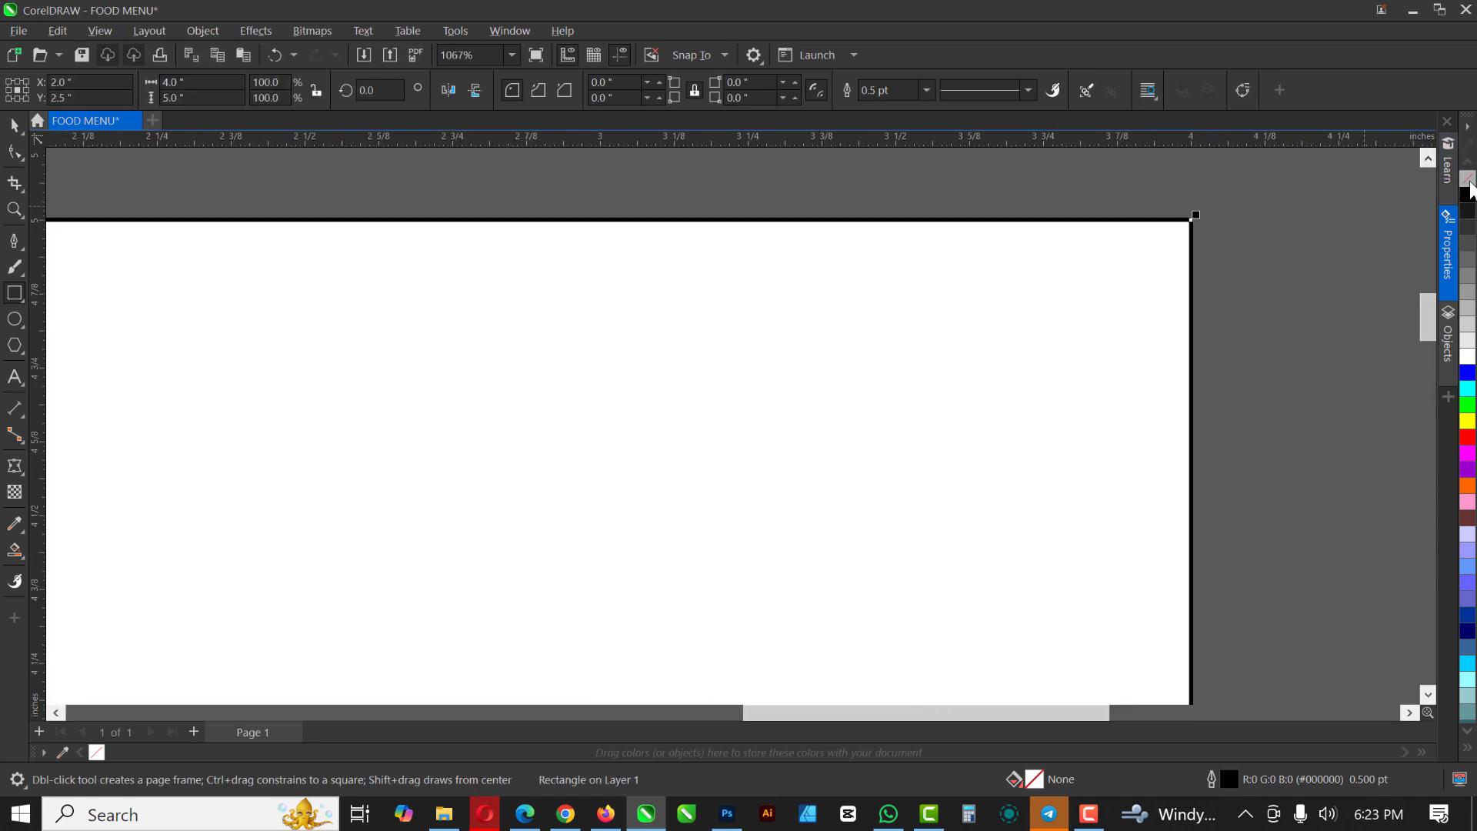
{"action": "right_click", "coordinate": [1469, 180]}
{"action": "left_click", "coordinate": [14, 124]}
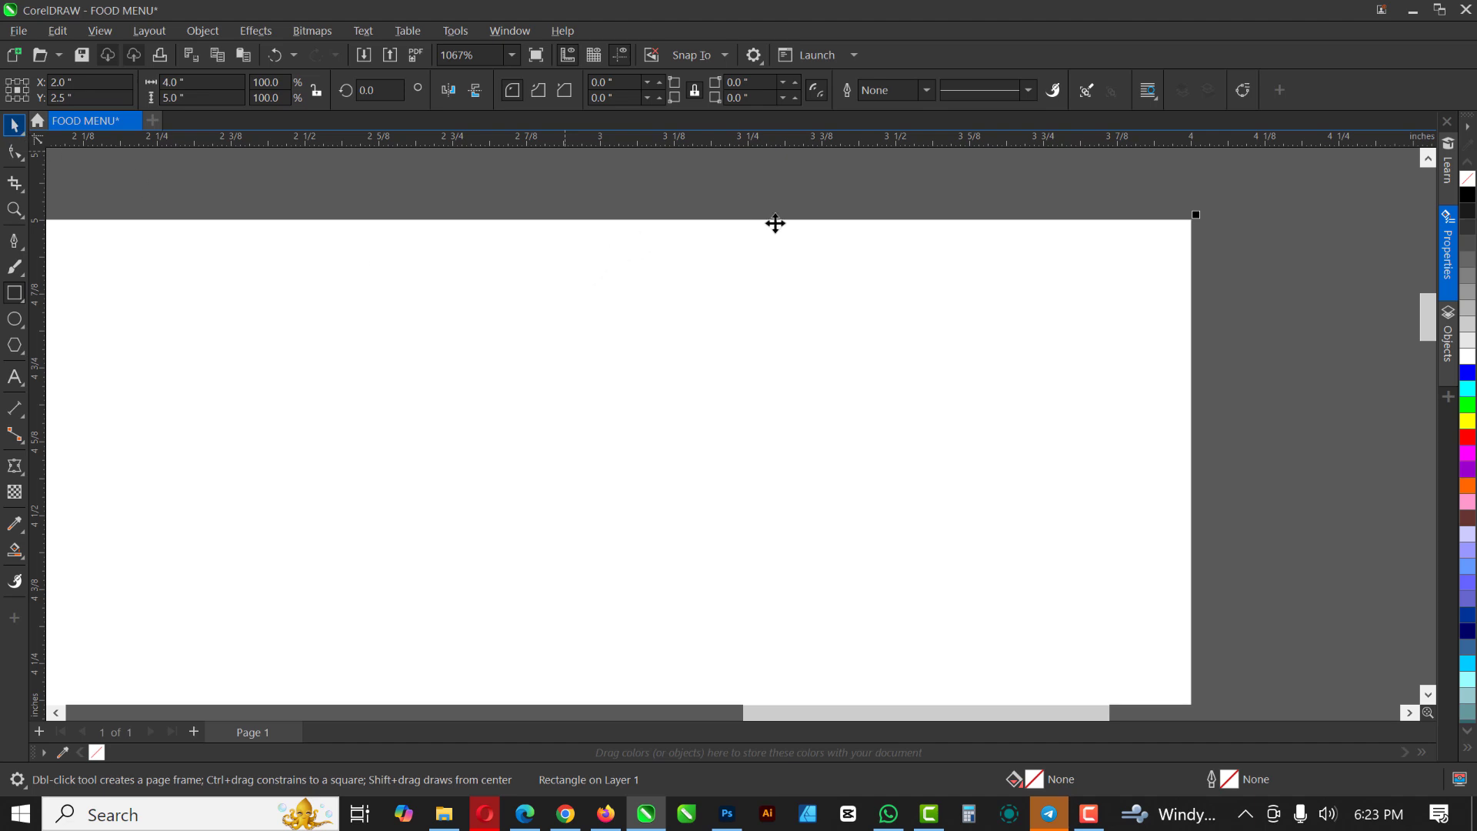
{"action": "scroll", "coordinate": [771, 245], "scroll_direction": "down", "scroll_amount": 2}
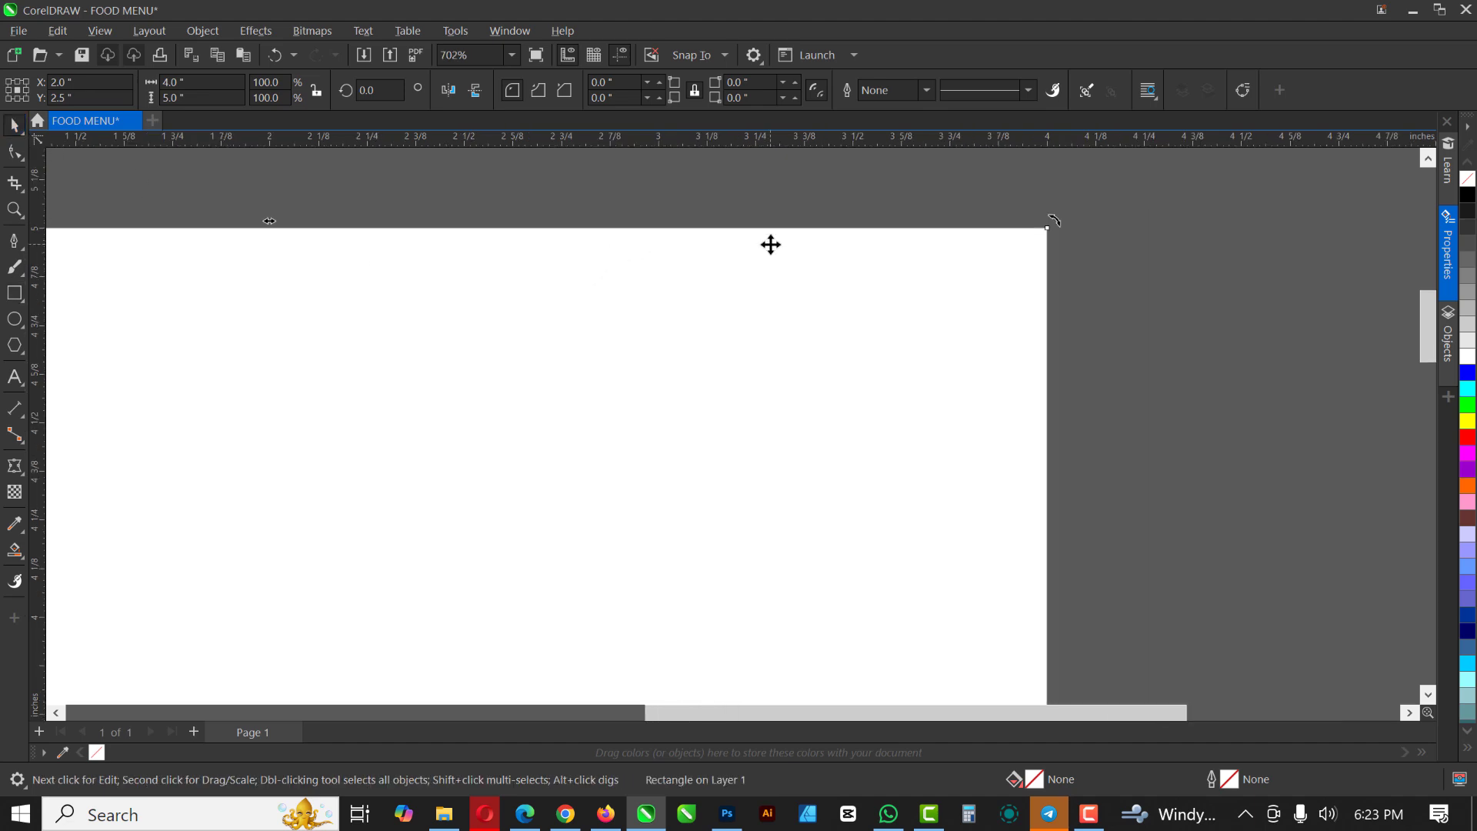
{"action": "key", "text": "shift+F2"}
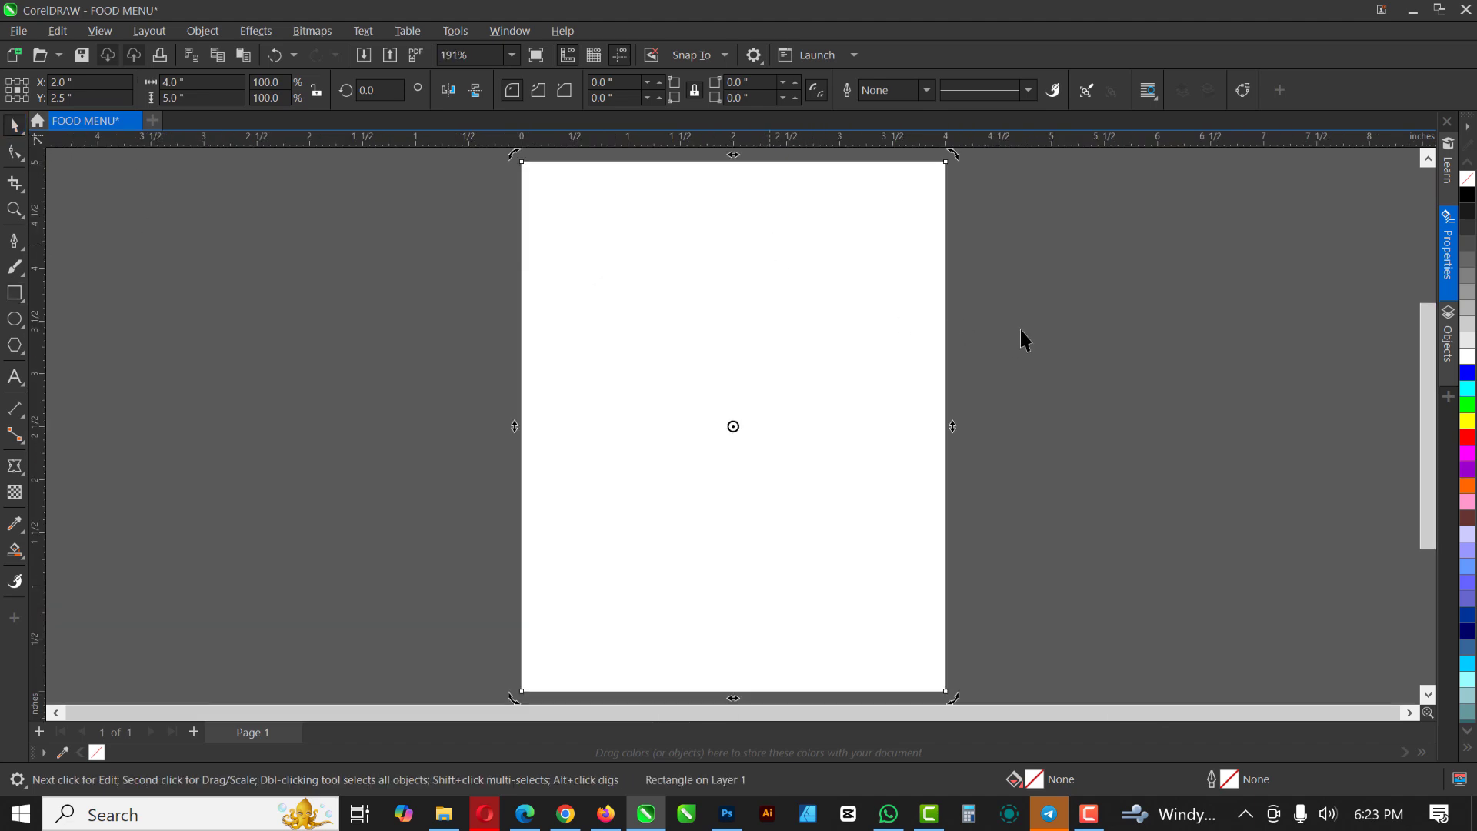
Fill the page-sized rectangle with light gray (#CCCCCC)
{"action": "left_click", "coordinate": [814, 313]}
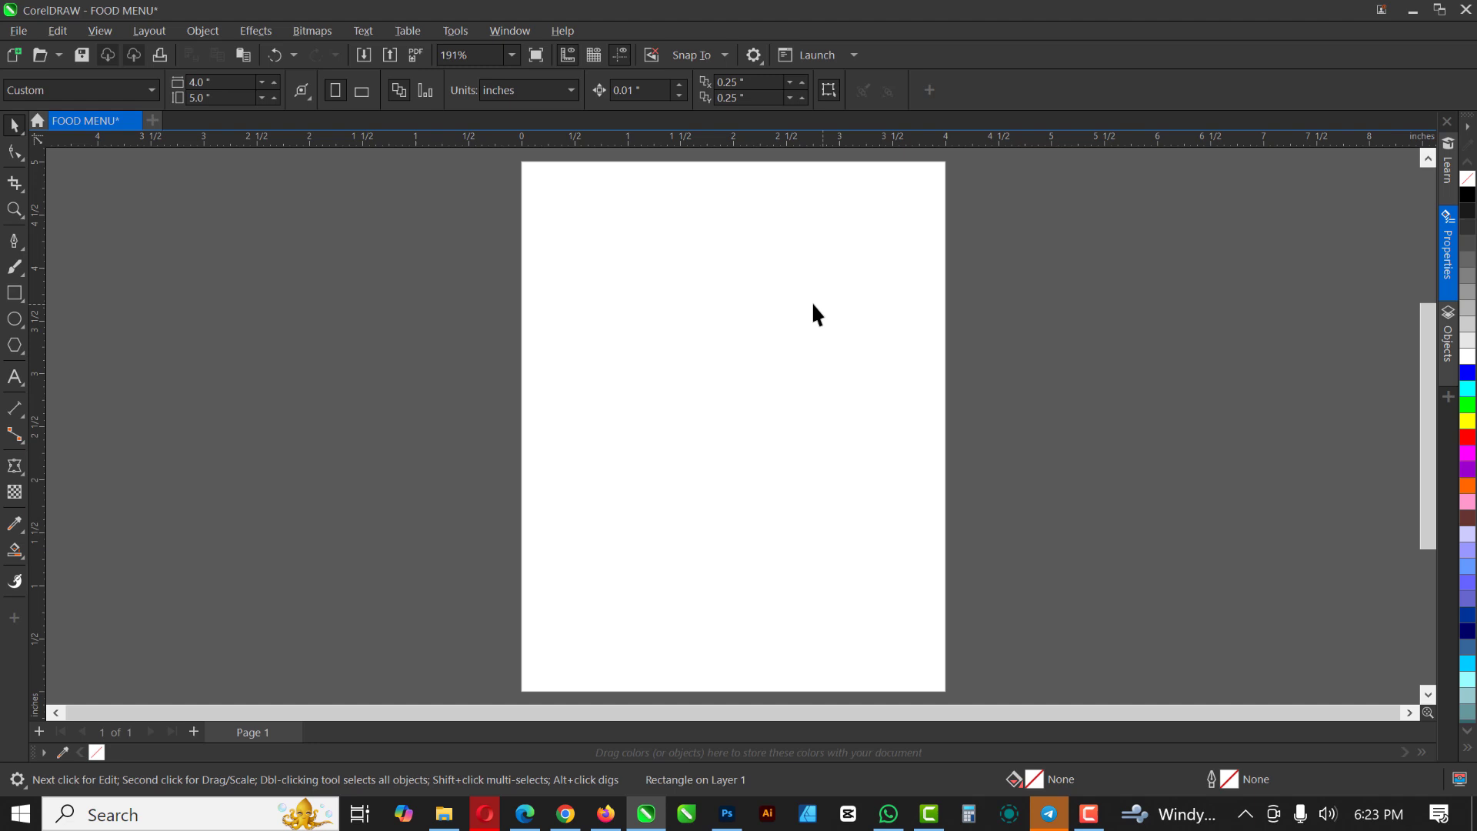
{"action": "left_click", "coordinate": [1467, 341]}
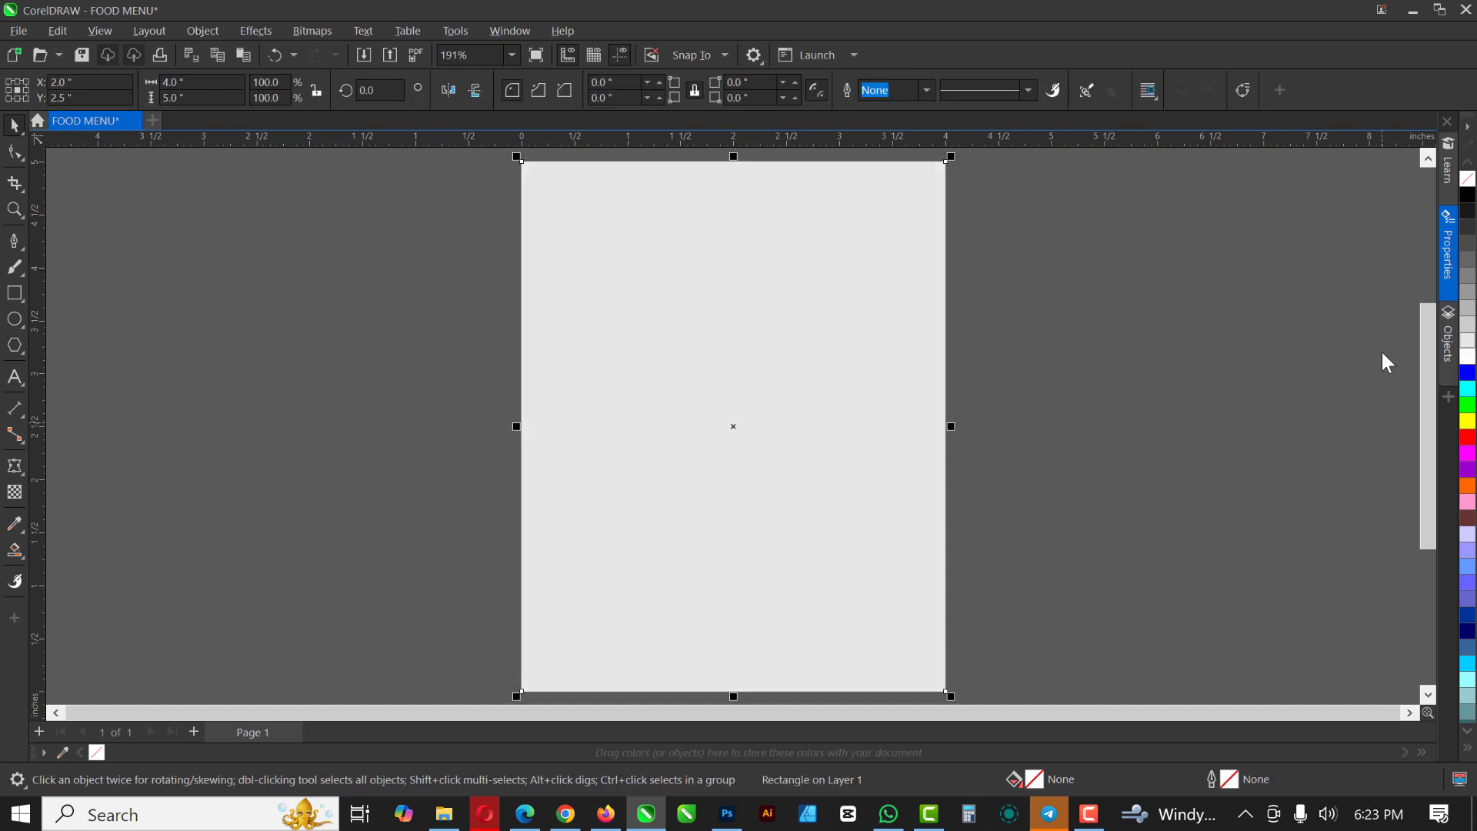
{"action": "left_click", "coordinate": [1468, 333]}
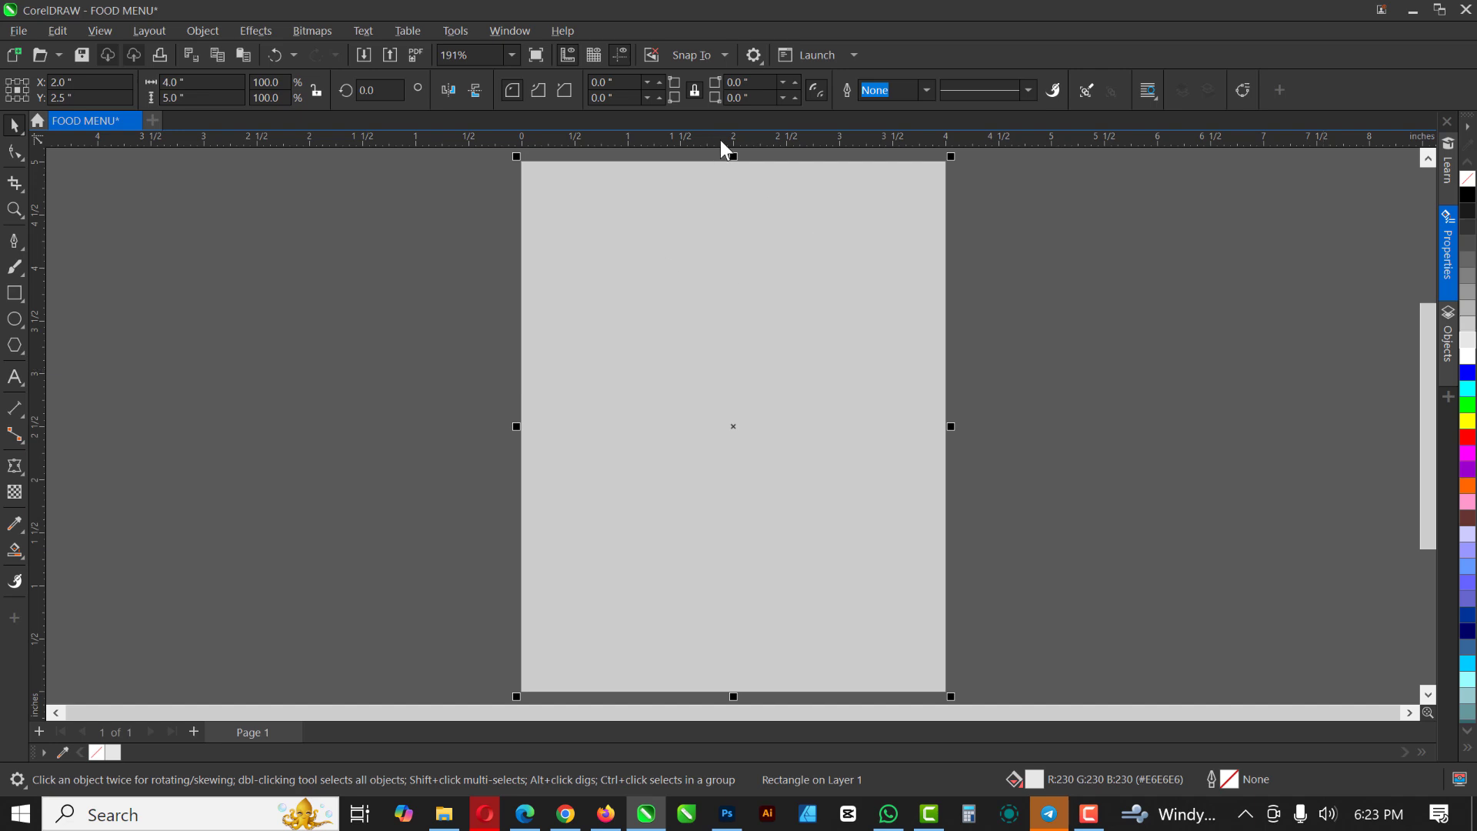
Make a mid-gray (#808080) copy of the page rectangle covering the lower part of the page, about 2.7 inches high
{"action": "right_click", "coordinate": [743, 239]}
{"action": "left_click", "coordinate": [811, 340]}
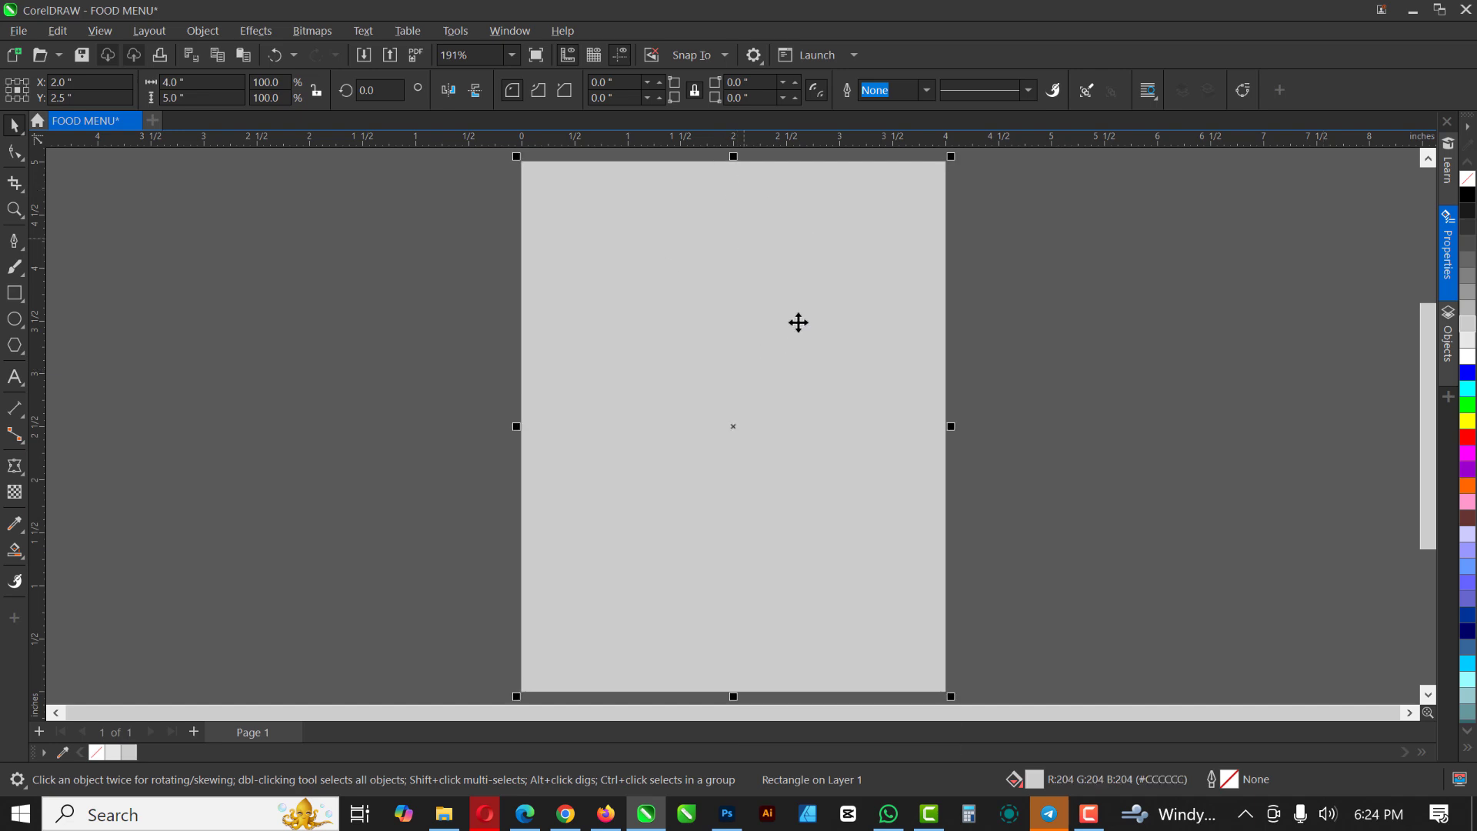
{"action": "right_click", "coordinate": [736, 302]}
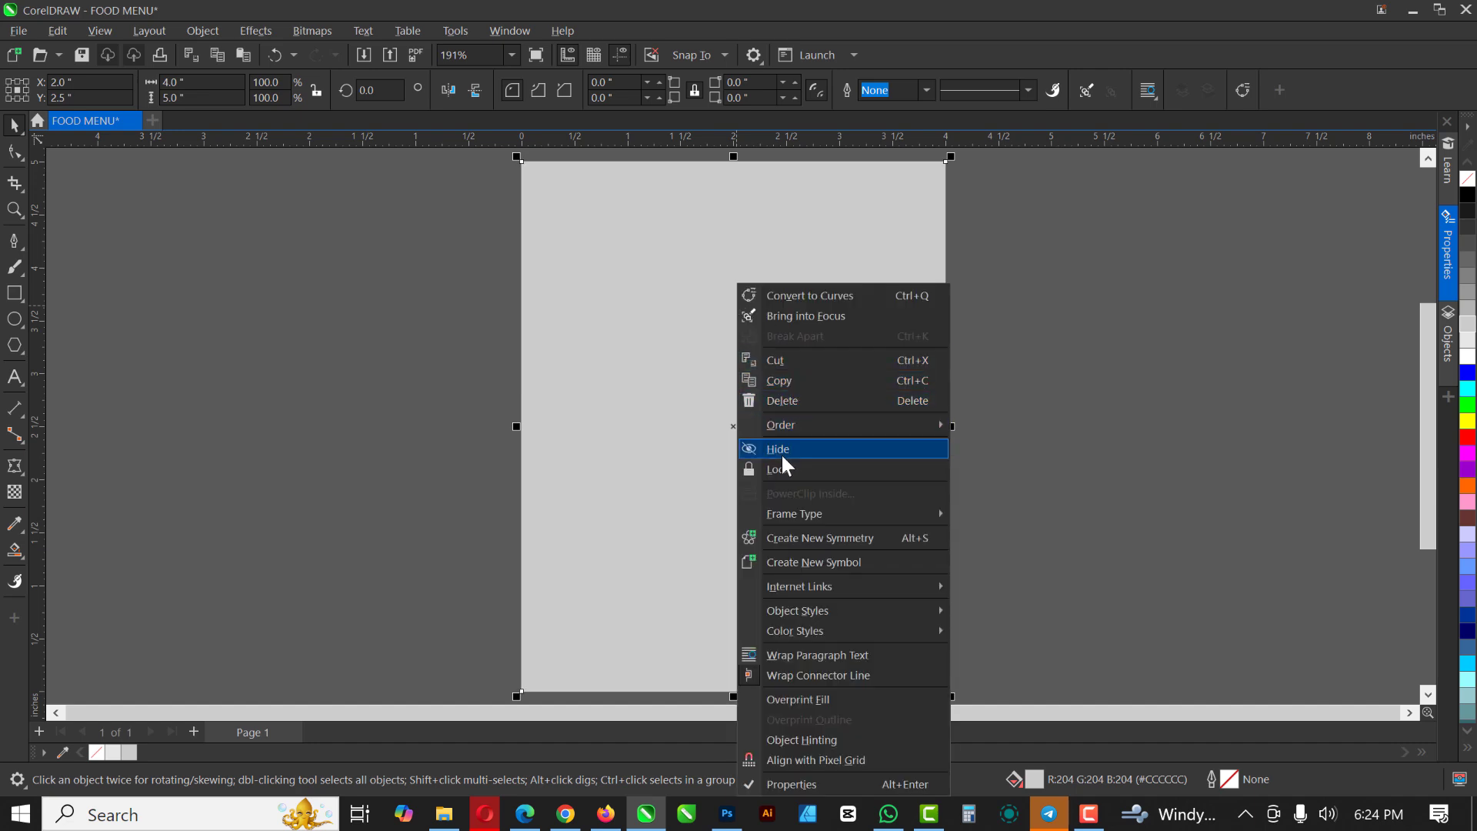
{"action": "left_click", "coordinate": [774, 238]}
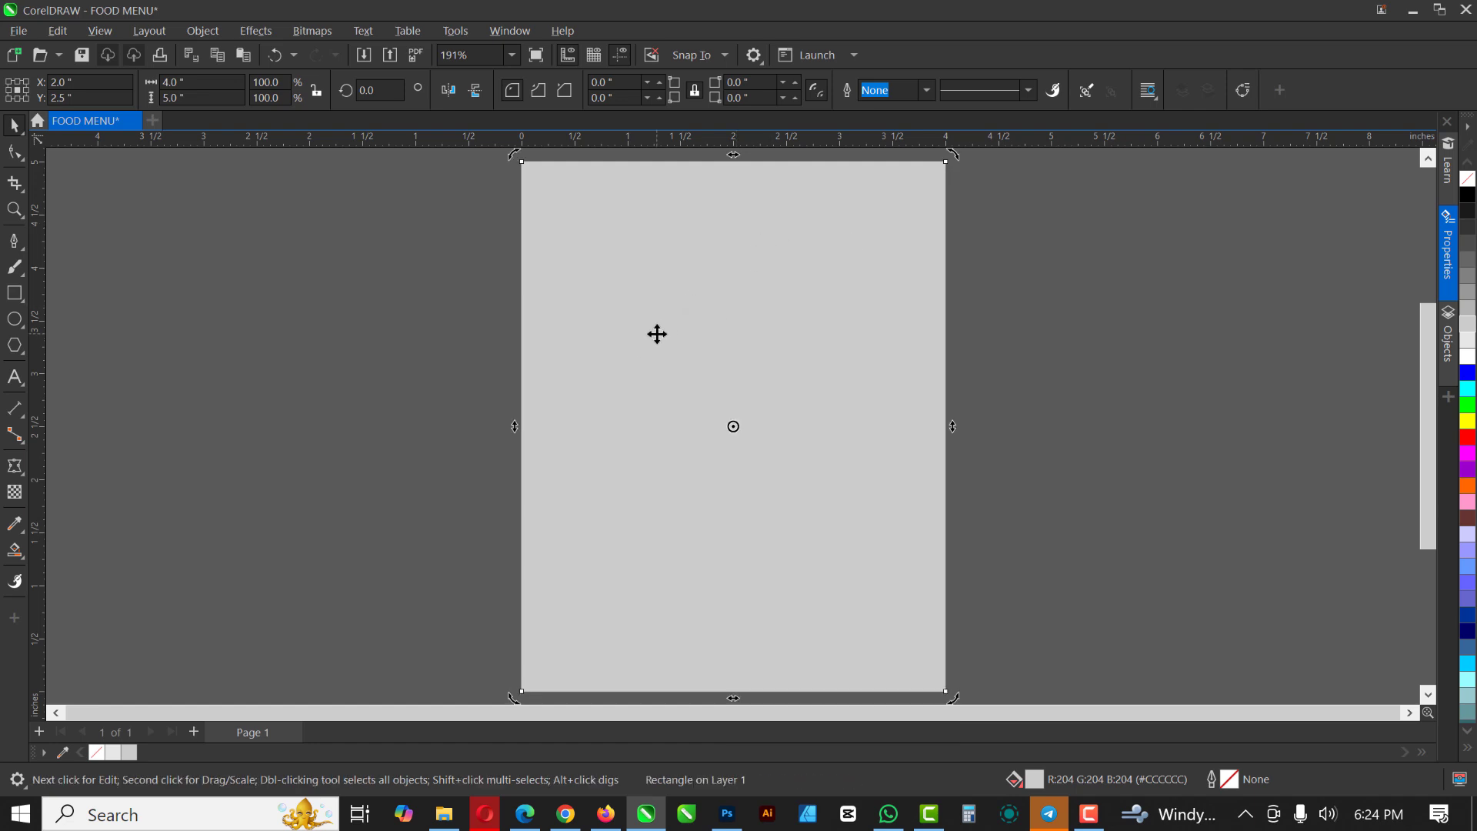
{"action": "left_click", "coordinate": [748, 238]}
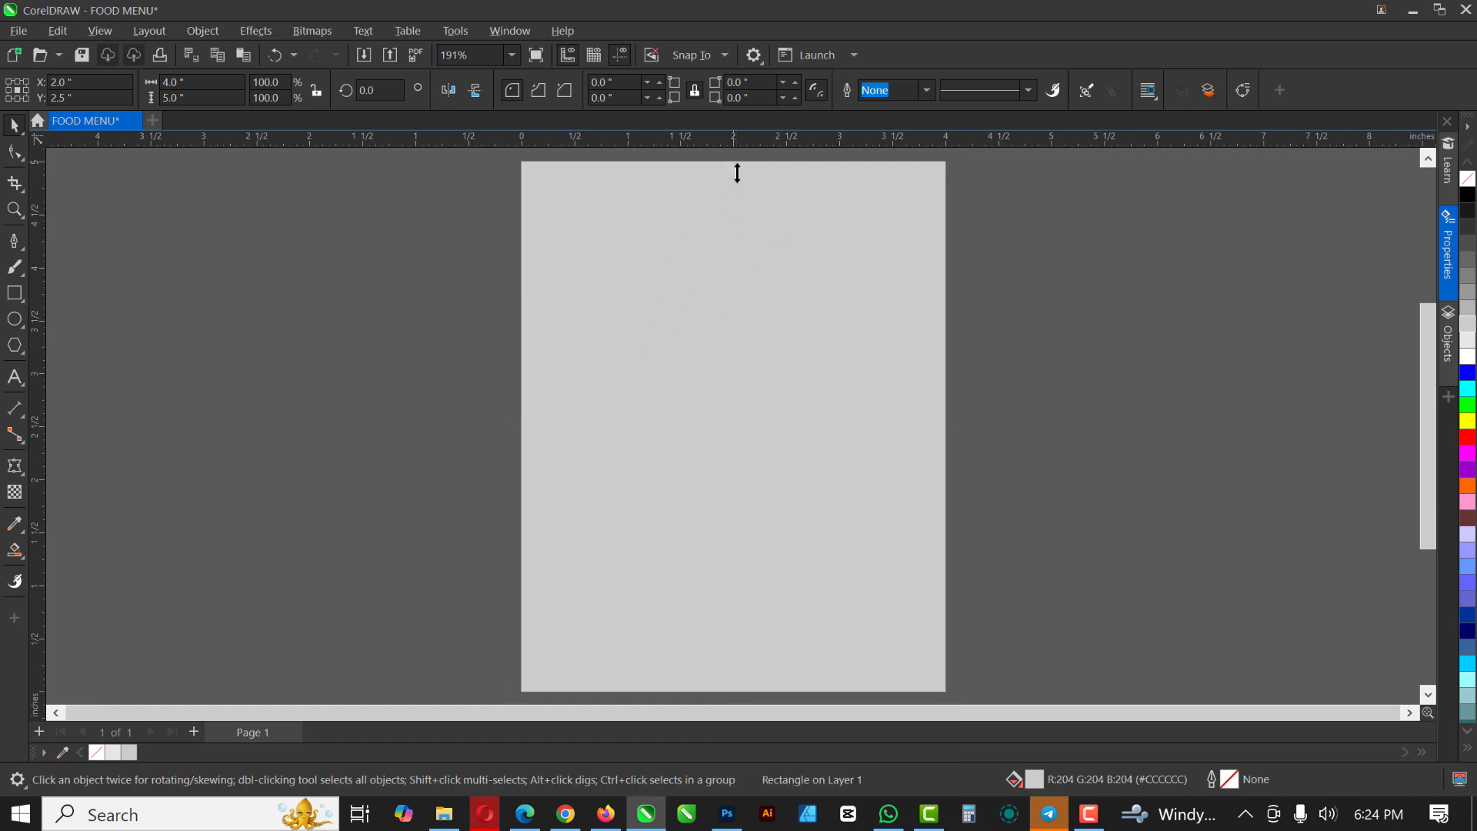
{"action": "left_click_drag", "start_coordinate": [738, 173], "coordinate": [780, 377]}
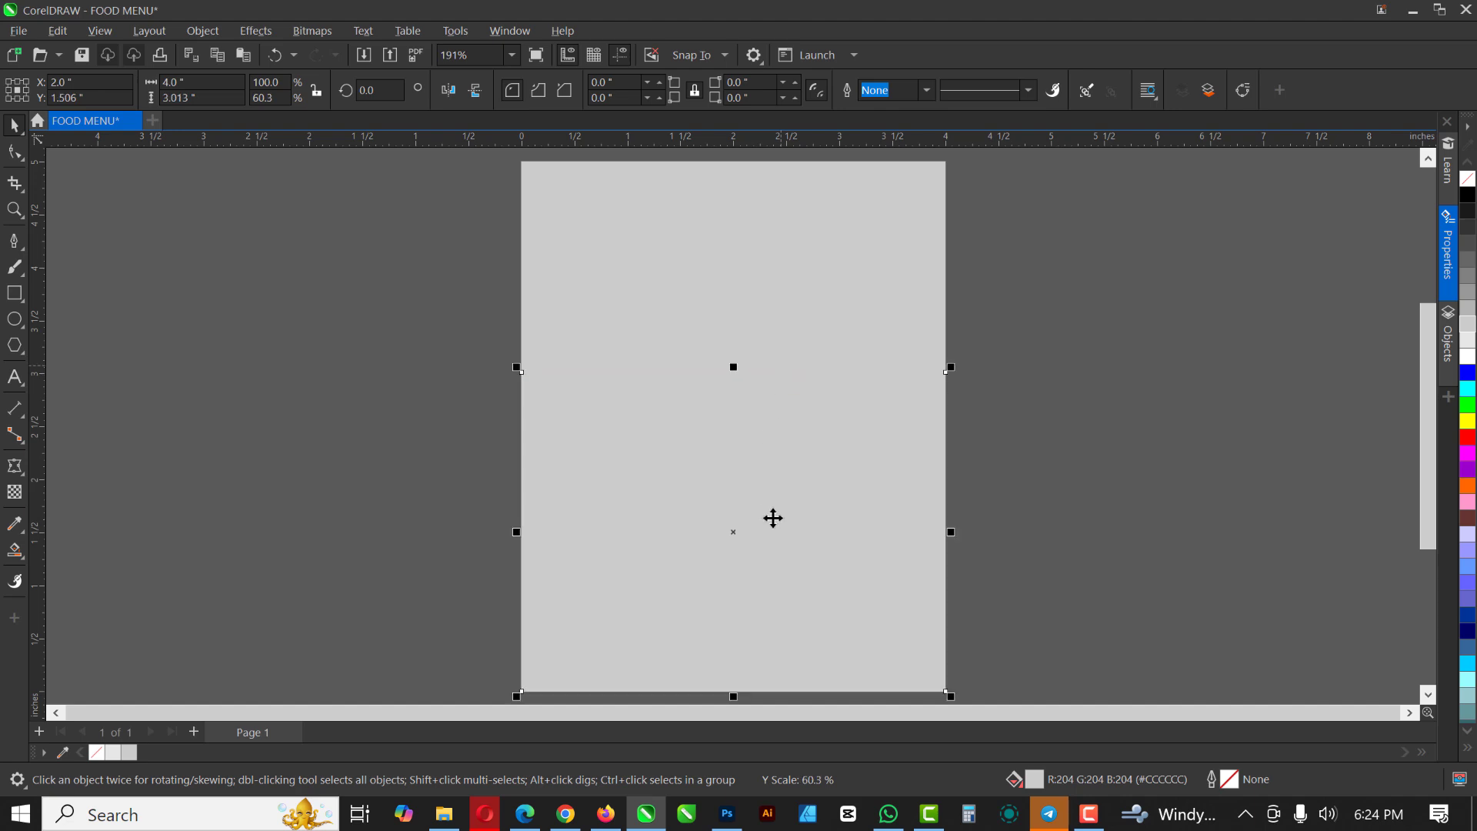
{"action": "left_click", "coordinate": [1467, 278]}
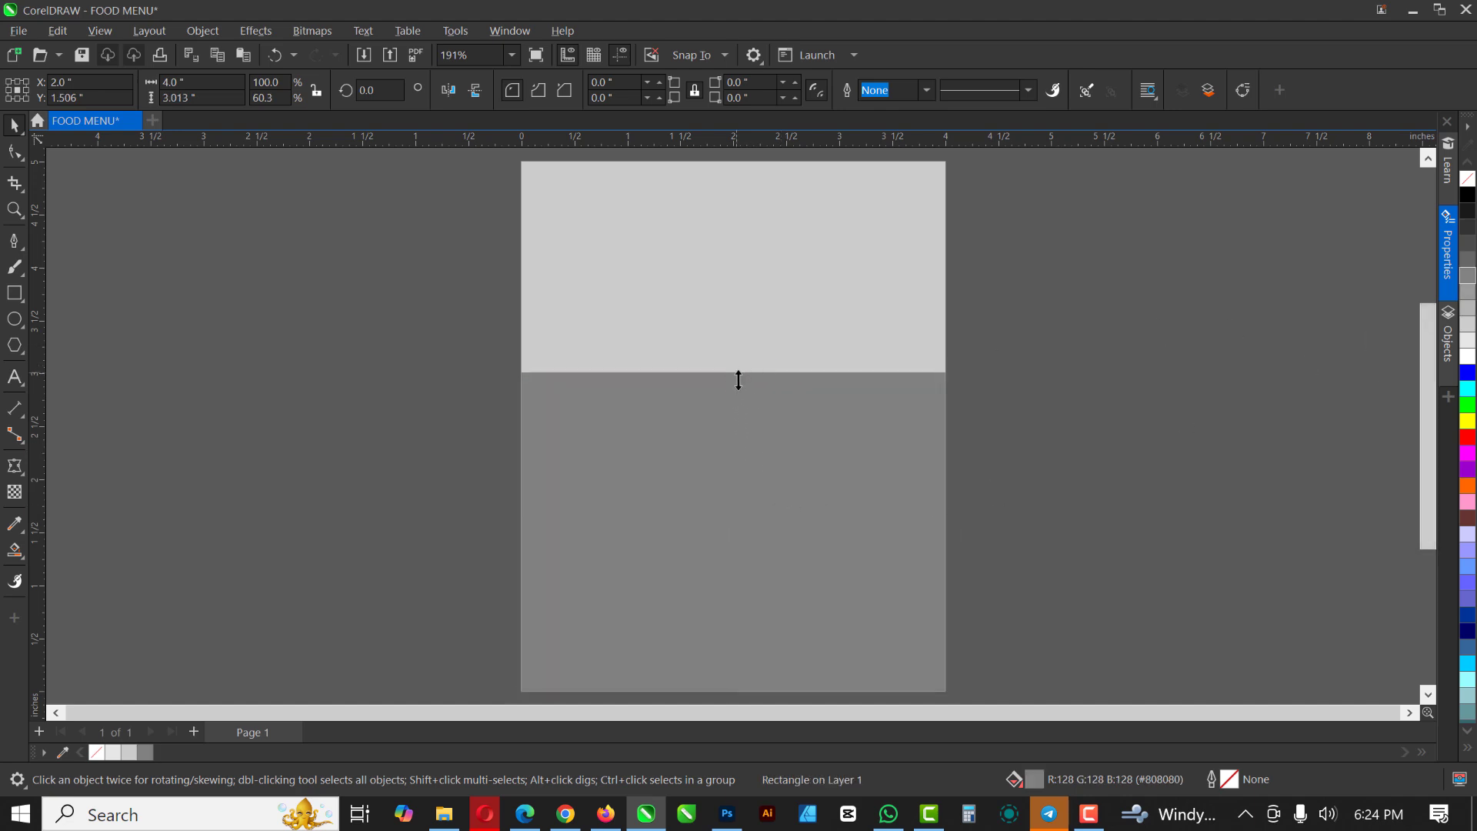
{"action": "left_click_drag", "start_coordinate": [739, 380], "coordinate": [738, 408]}
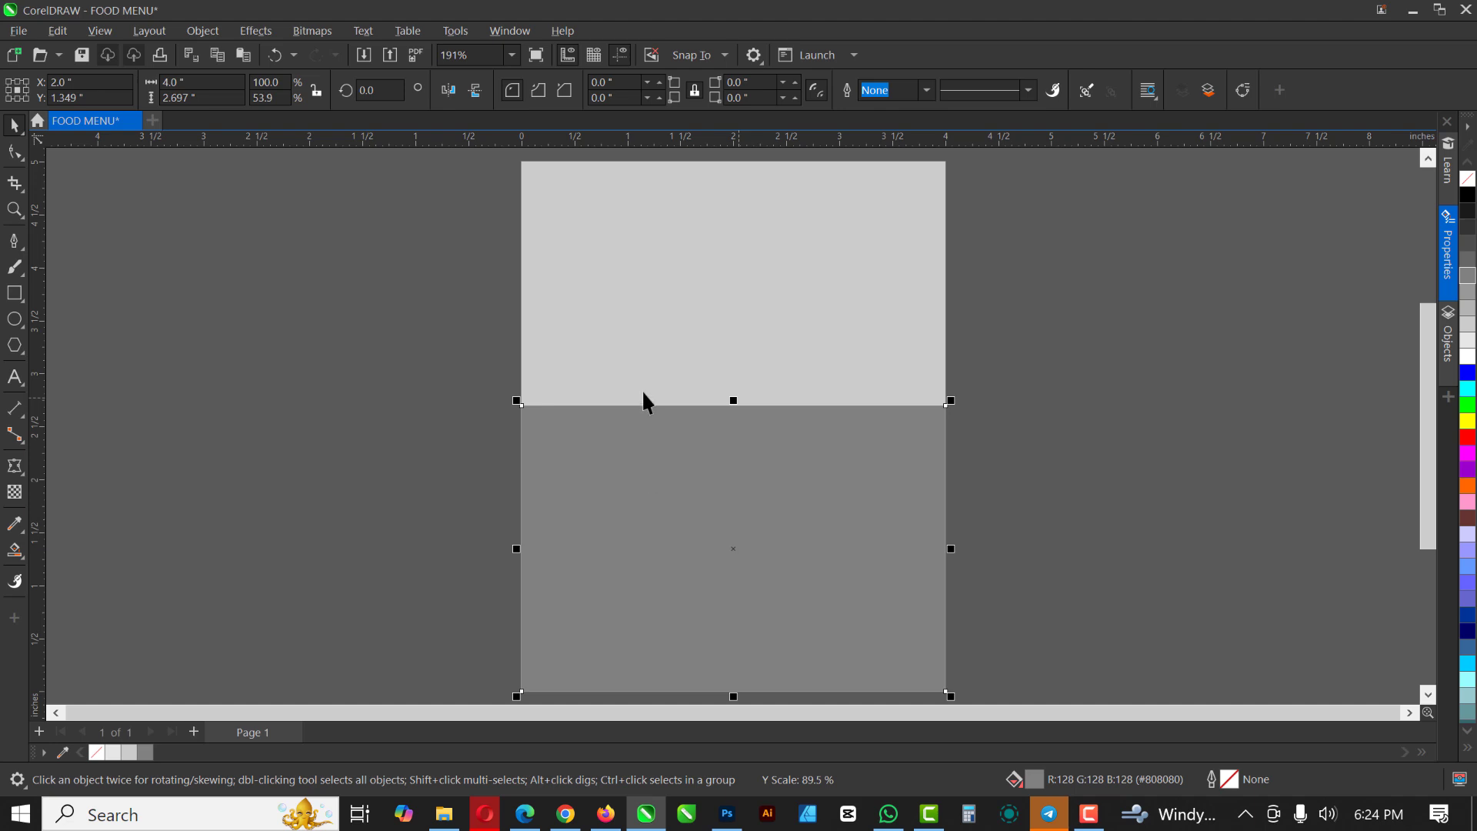
Convert the mid-gray lower rectangle to curves so its nodes can be edited
{"action": "right_click", "coordinate": [653, 422]}
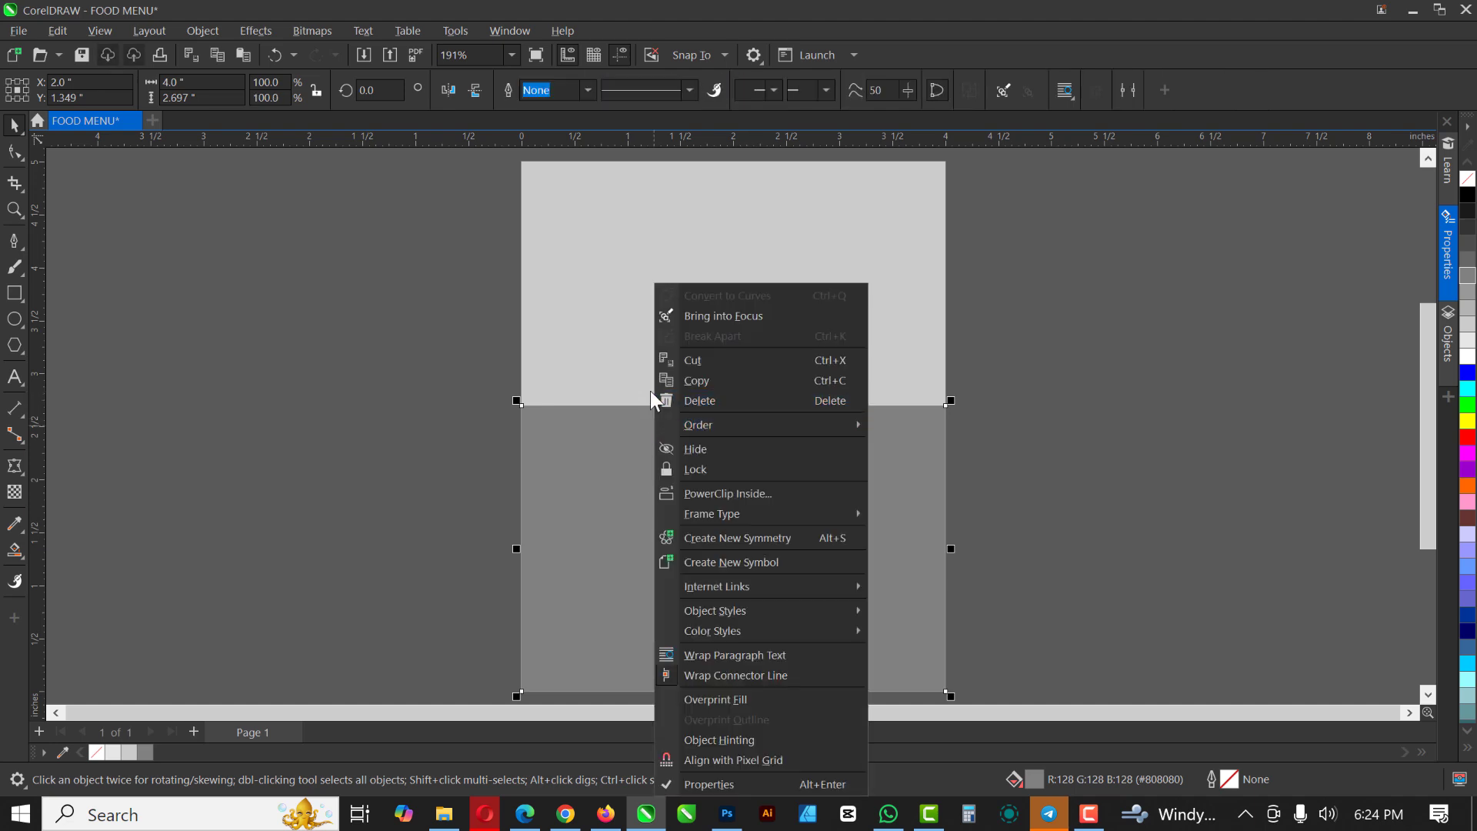
{"action": "left_click", "coordinate": [570, 485]}
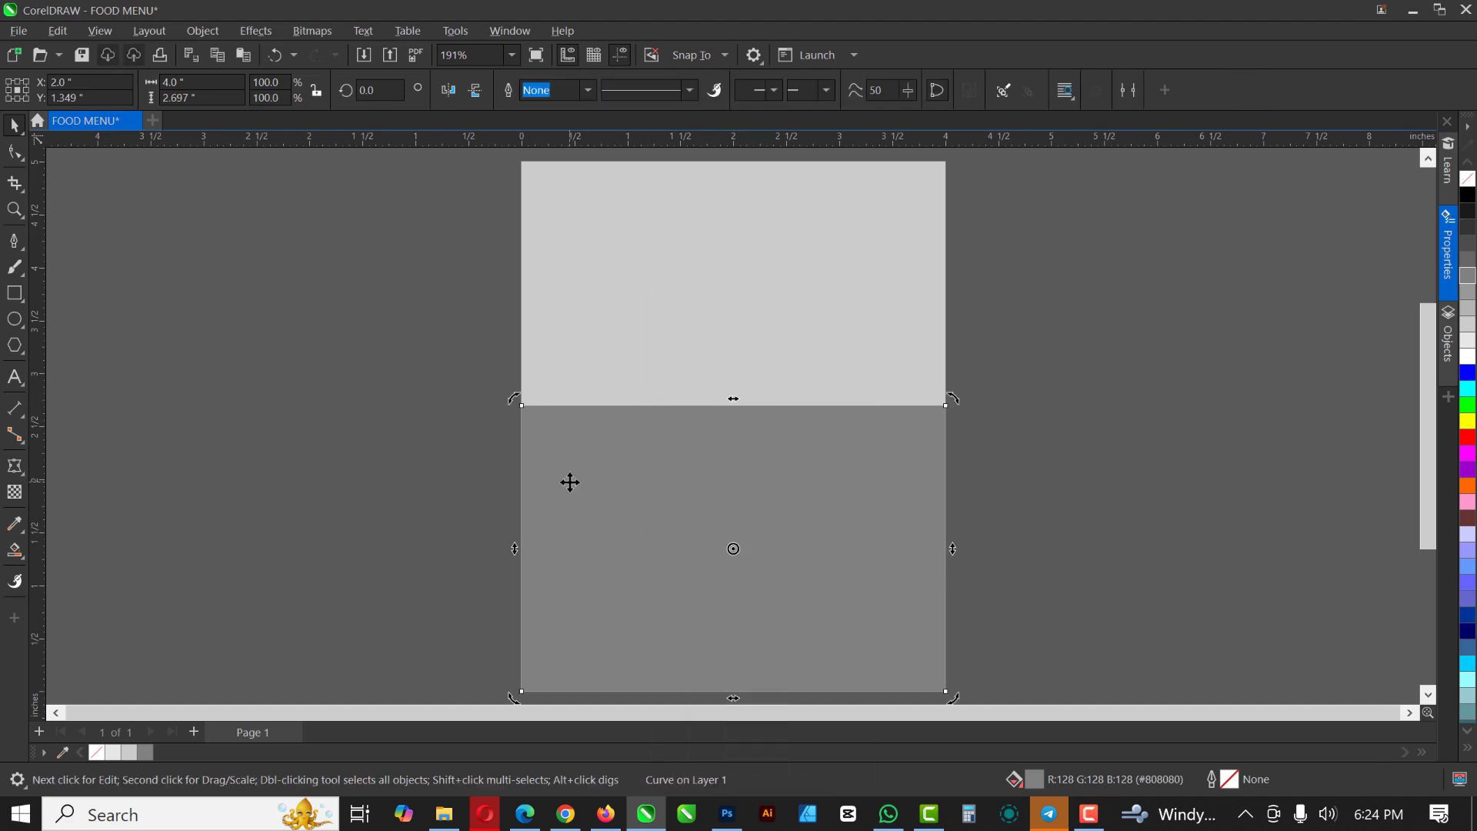
{"action": "left_click", "coordinate": [616, 451]}
{"action": "right_click", "coordinate": [616, 451]}
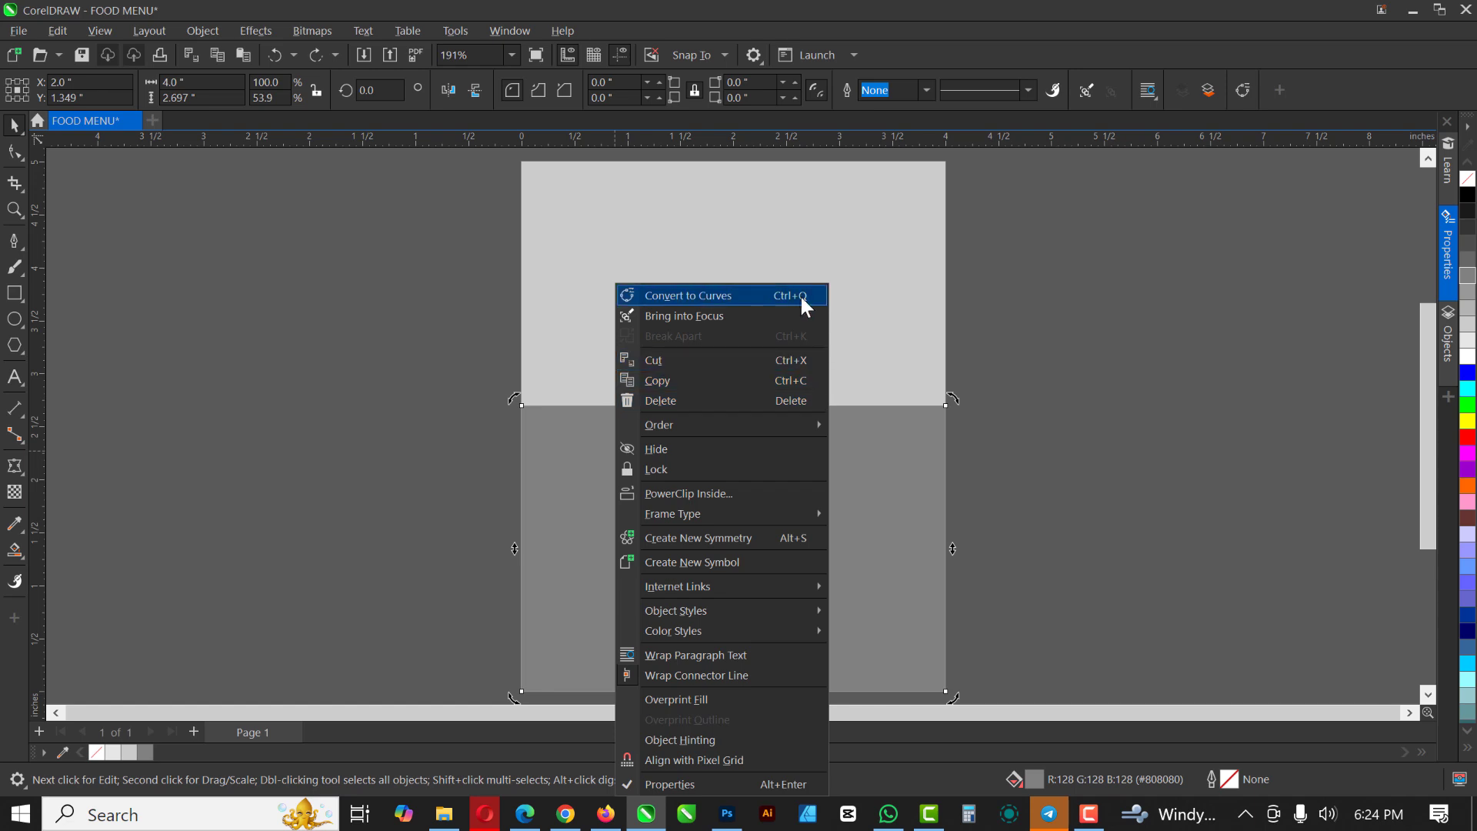
{"action": "left_click", "coordinate": [661, 373]}
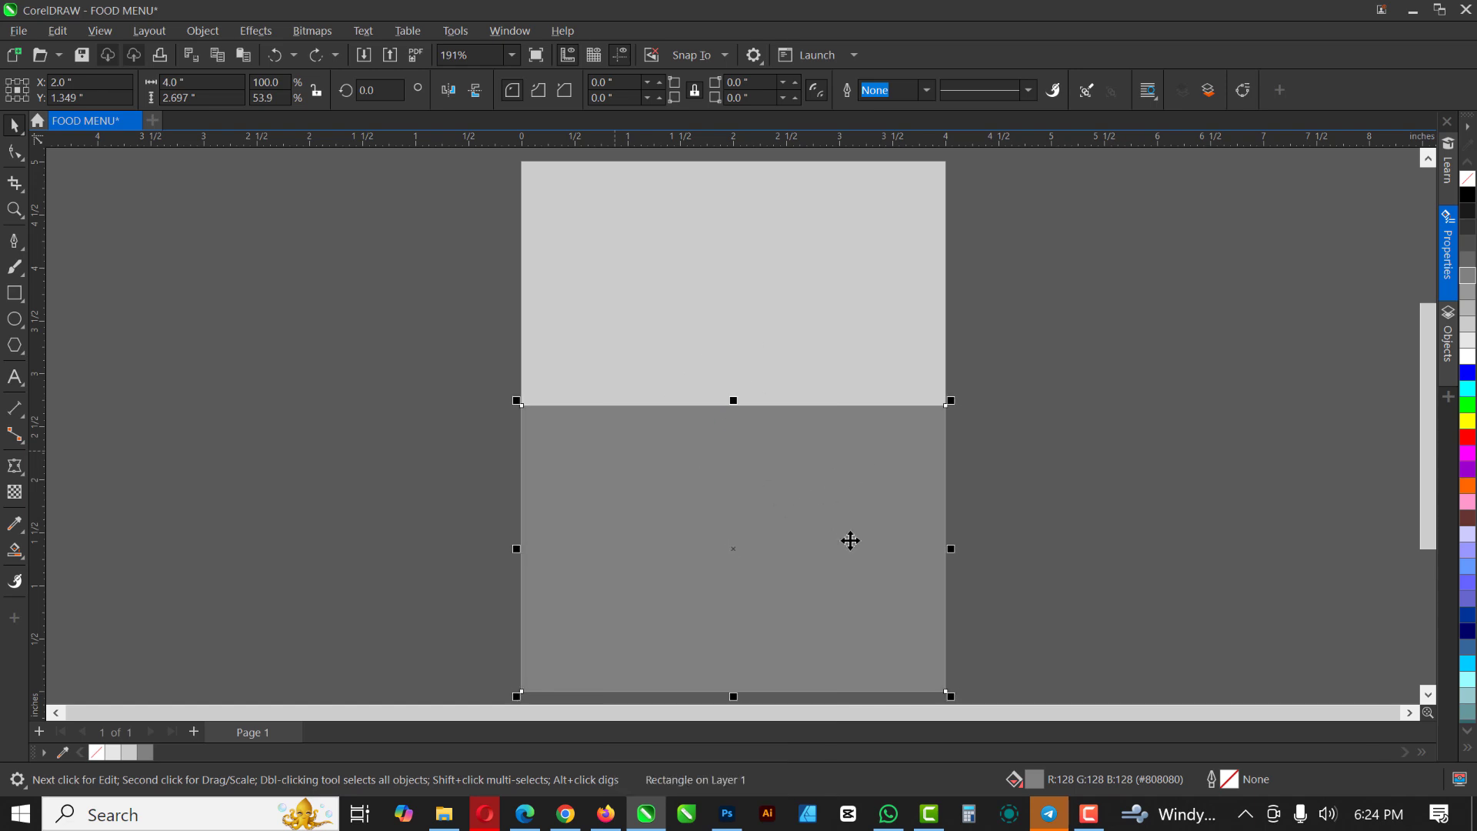
{"action": "key", "text": "ctrl+q"}
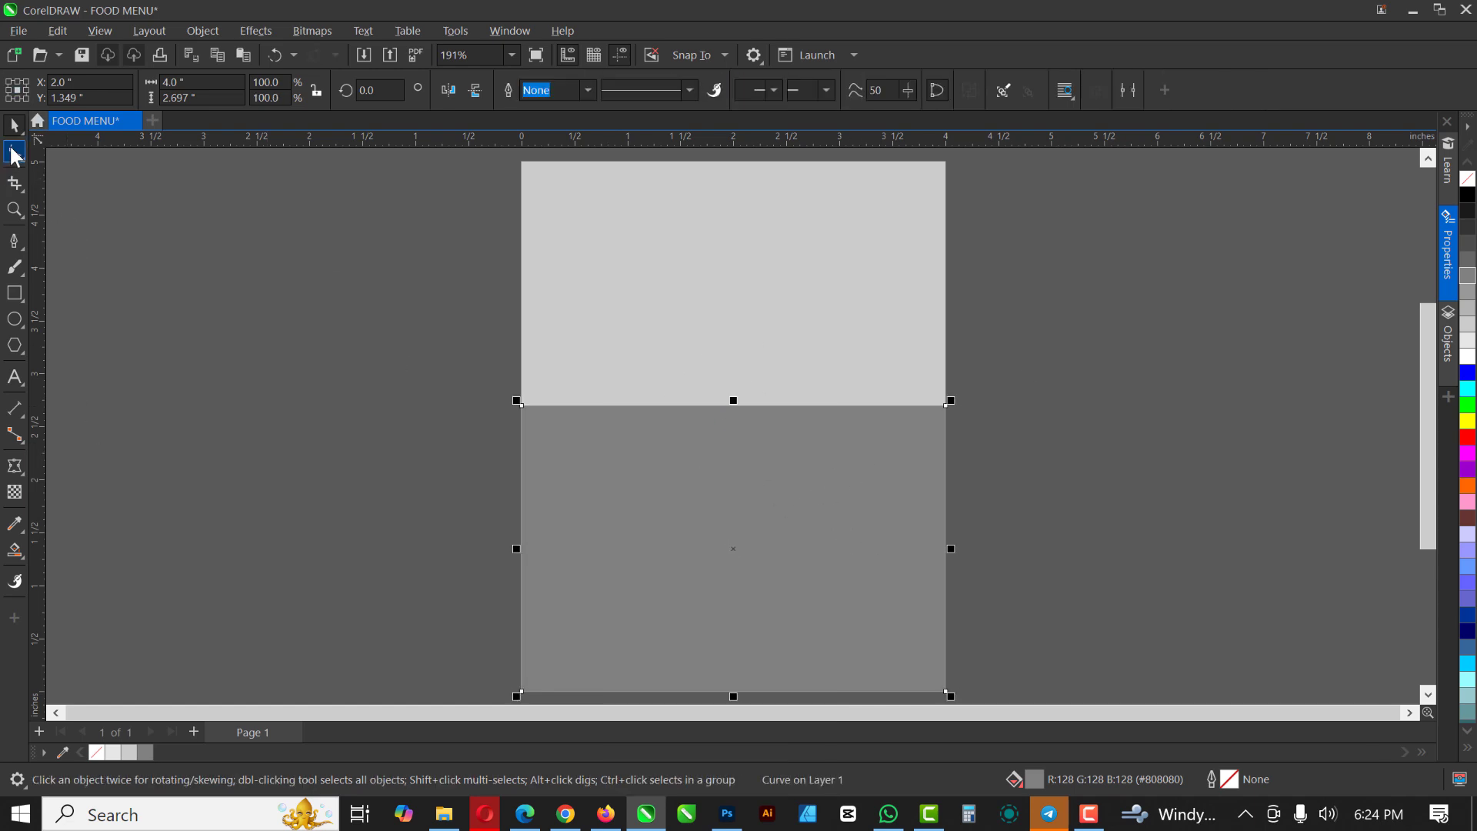
Lower the mid-gray shape's top-right node about 0.65 inches, and bend its top edge upward about 0.6 inches into an arch
{"action": "left_click", "coordinate": [14, 151]}
{"action": "key", "text": "F10"}
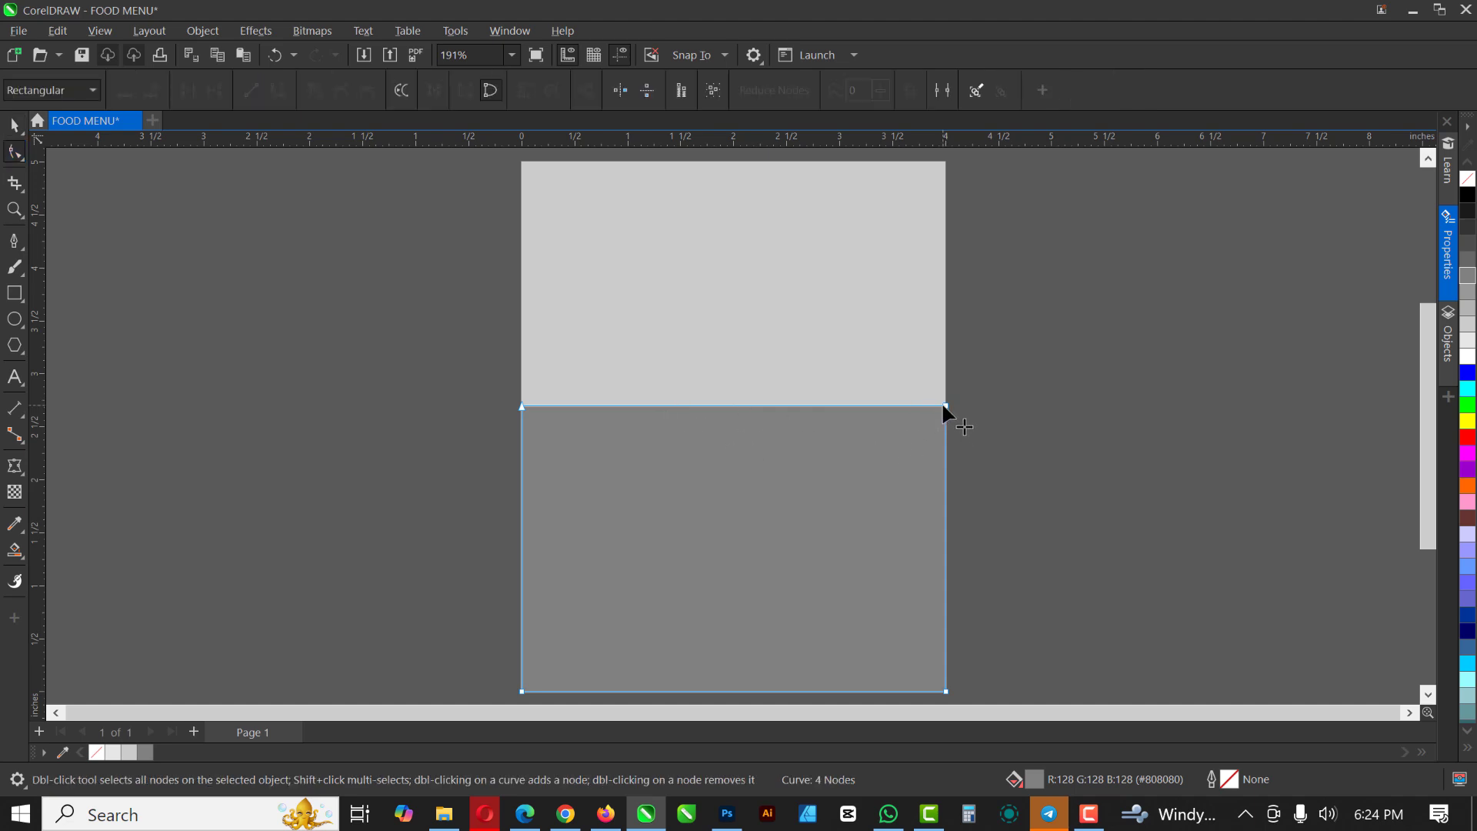
{"action": "left_click_drag", "start_coordinate": [945, 405], "coordinate": [950, 478]}
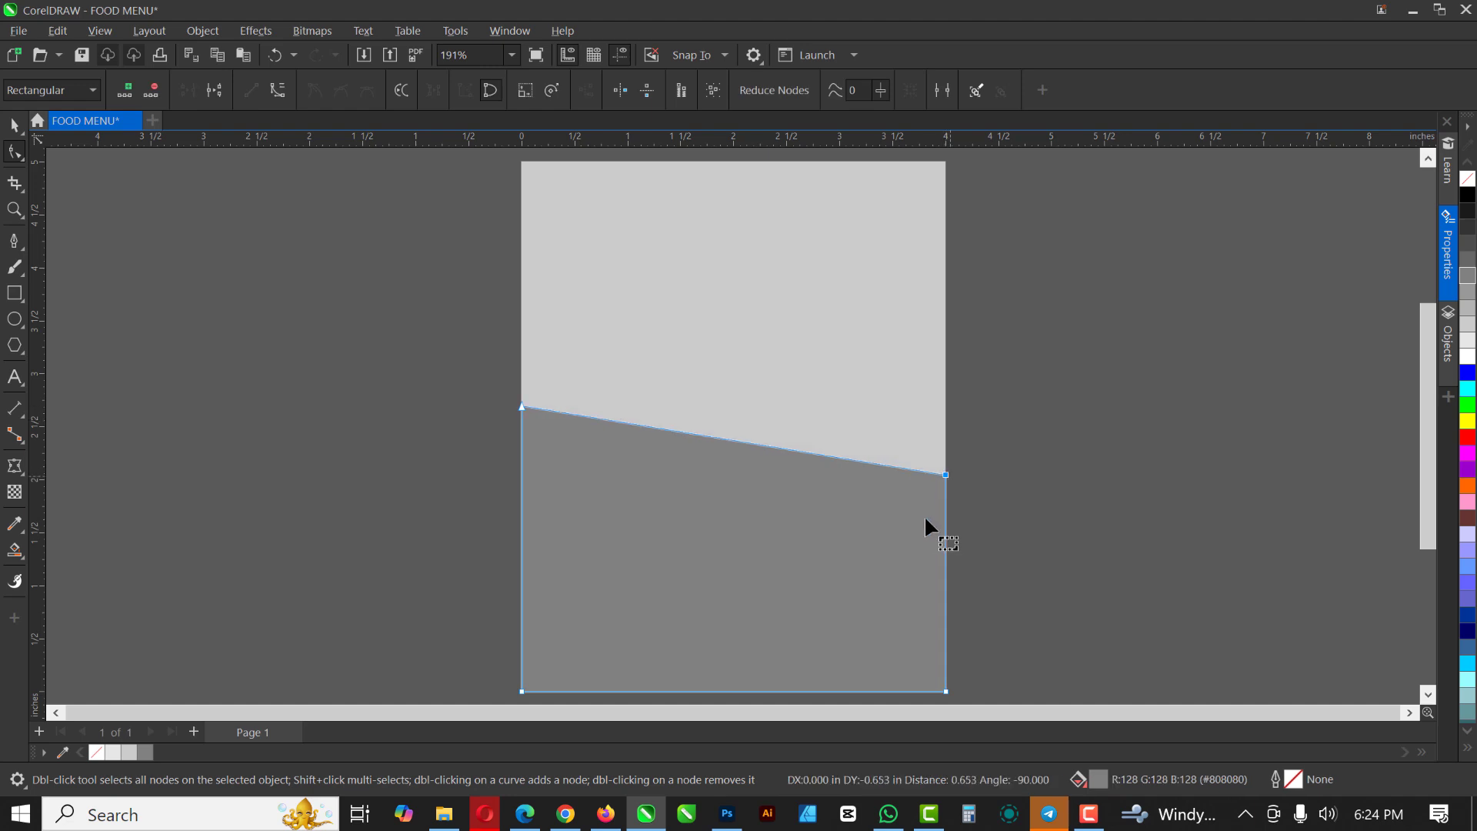
{"action": "right_click", "coordinate": [745, 443]}
{"action": "left_click", "coordinate": [816, 565]}
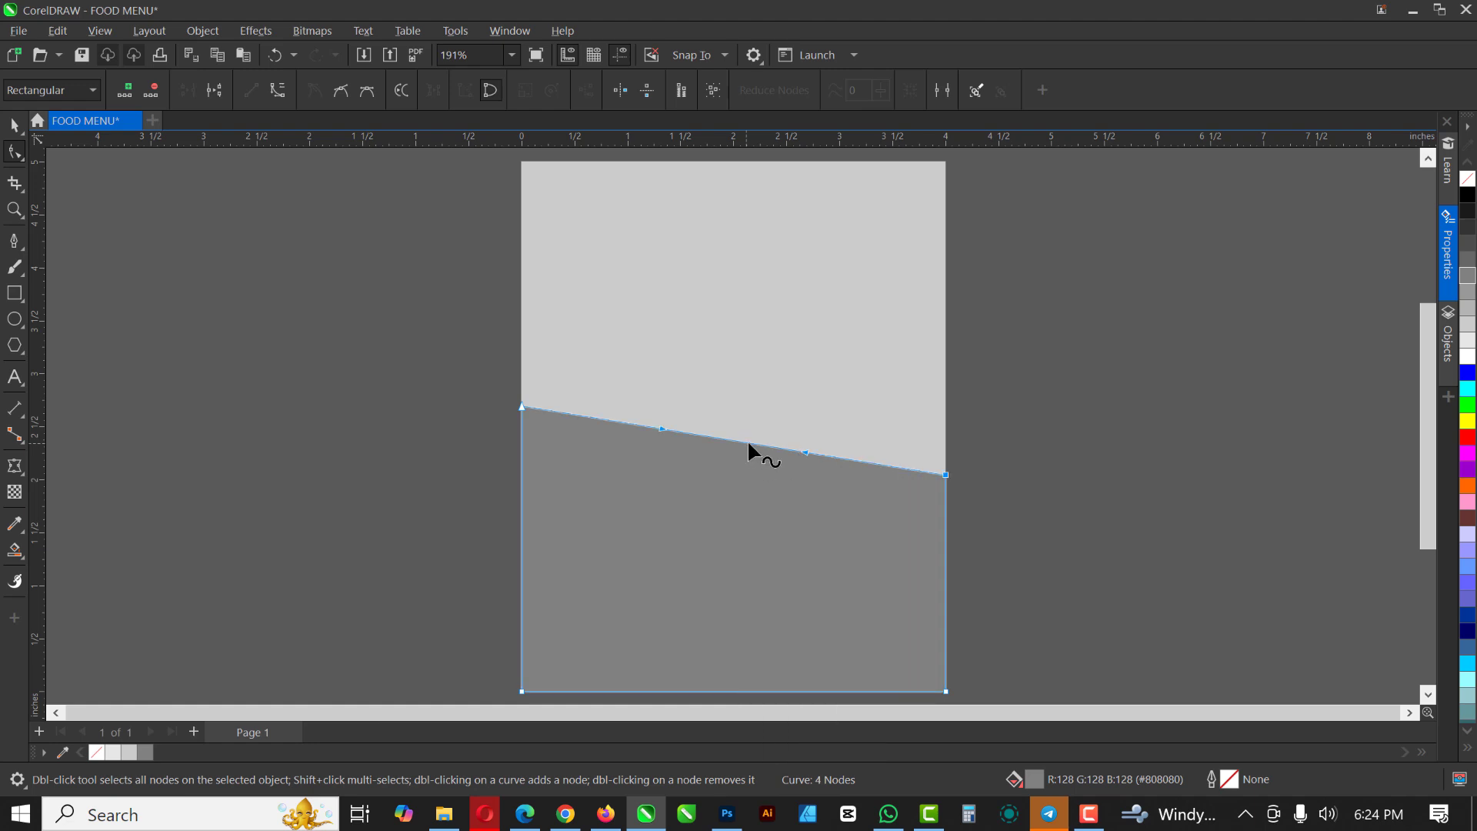
{"action": "left_click_drag", "start_coordinate": [745, 439], "coordinate": [754, 377]}
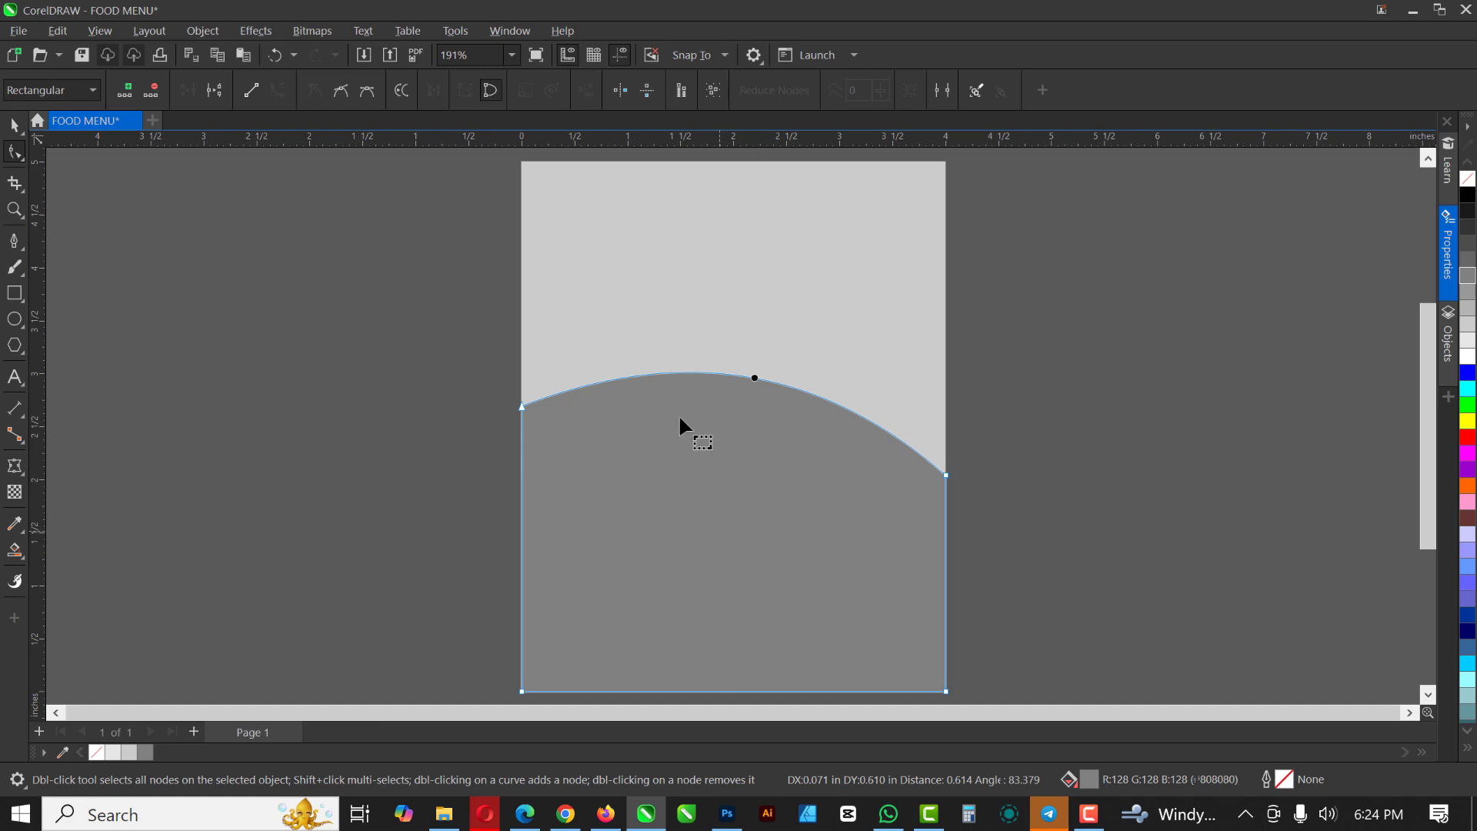
{"action": "key", "text": "space"}
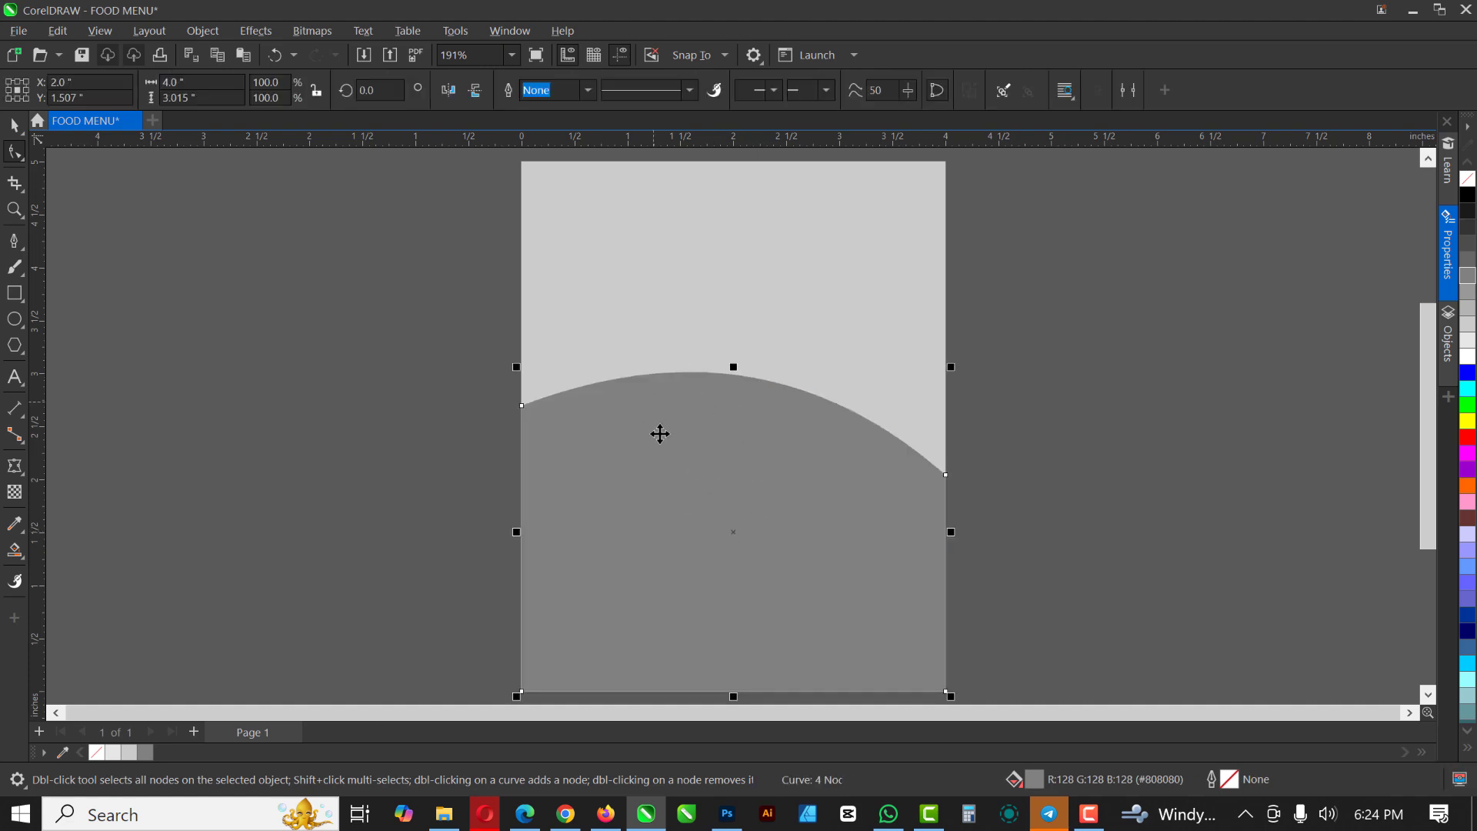
{"action": "left_click_drag", "start_coordinate": [672, 438], "coordinate": [962, 421]}
{"action": "right_click", "coordinate": [966, 423]}
{"action": "key", "text": "ctrl+z"}
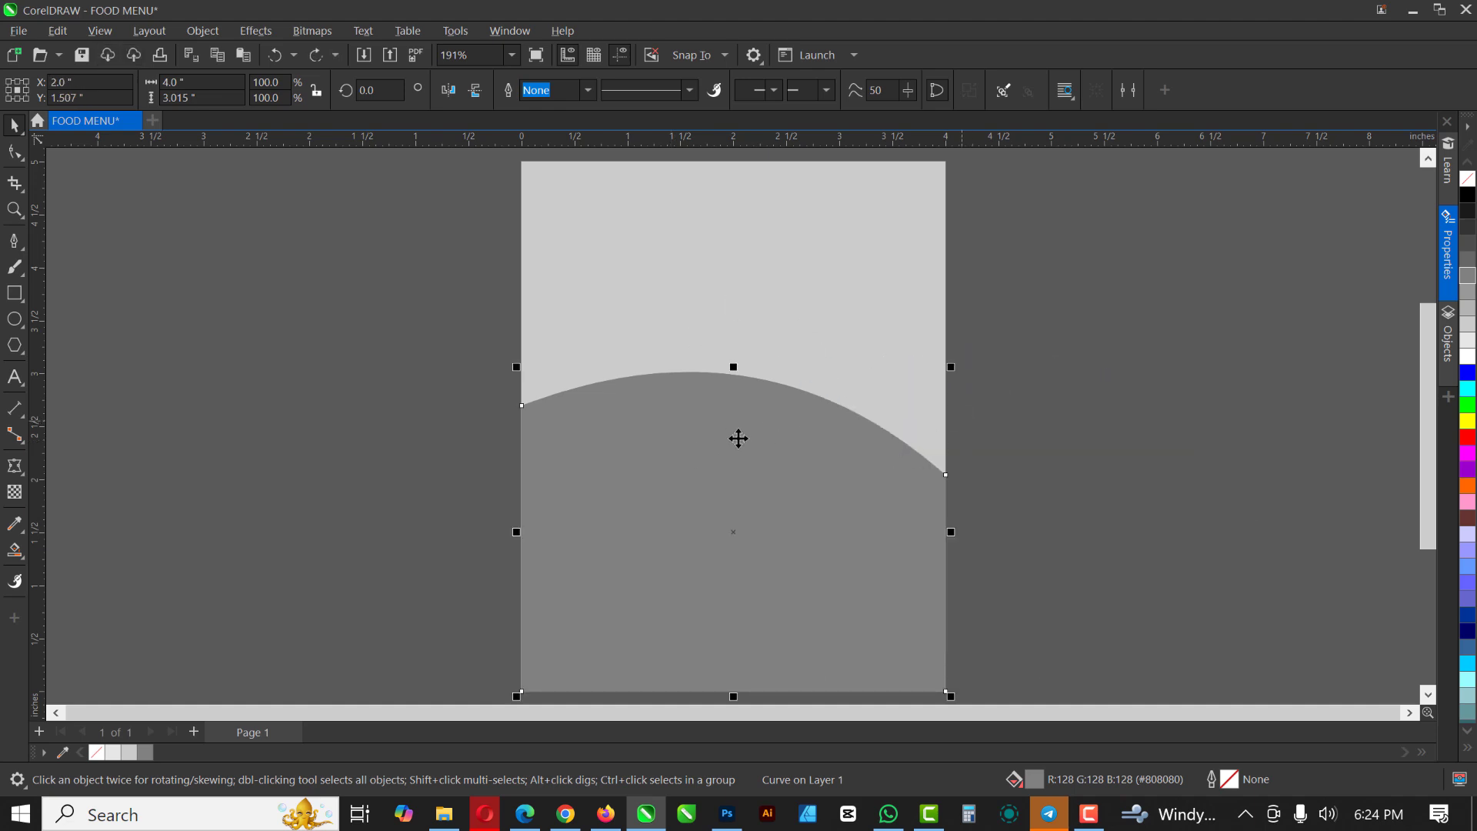
Place a light gray (#E6E6E6) copy of the arched shape about 0.22 inches higher, one level behind the original
{"action": "left_click", "coordinate": [1468, 341]}
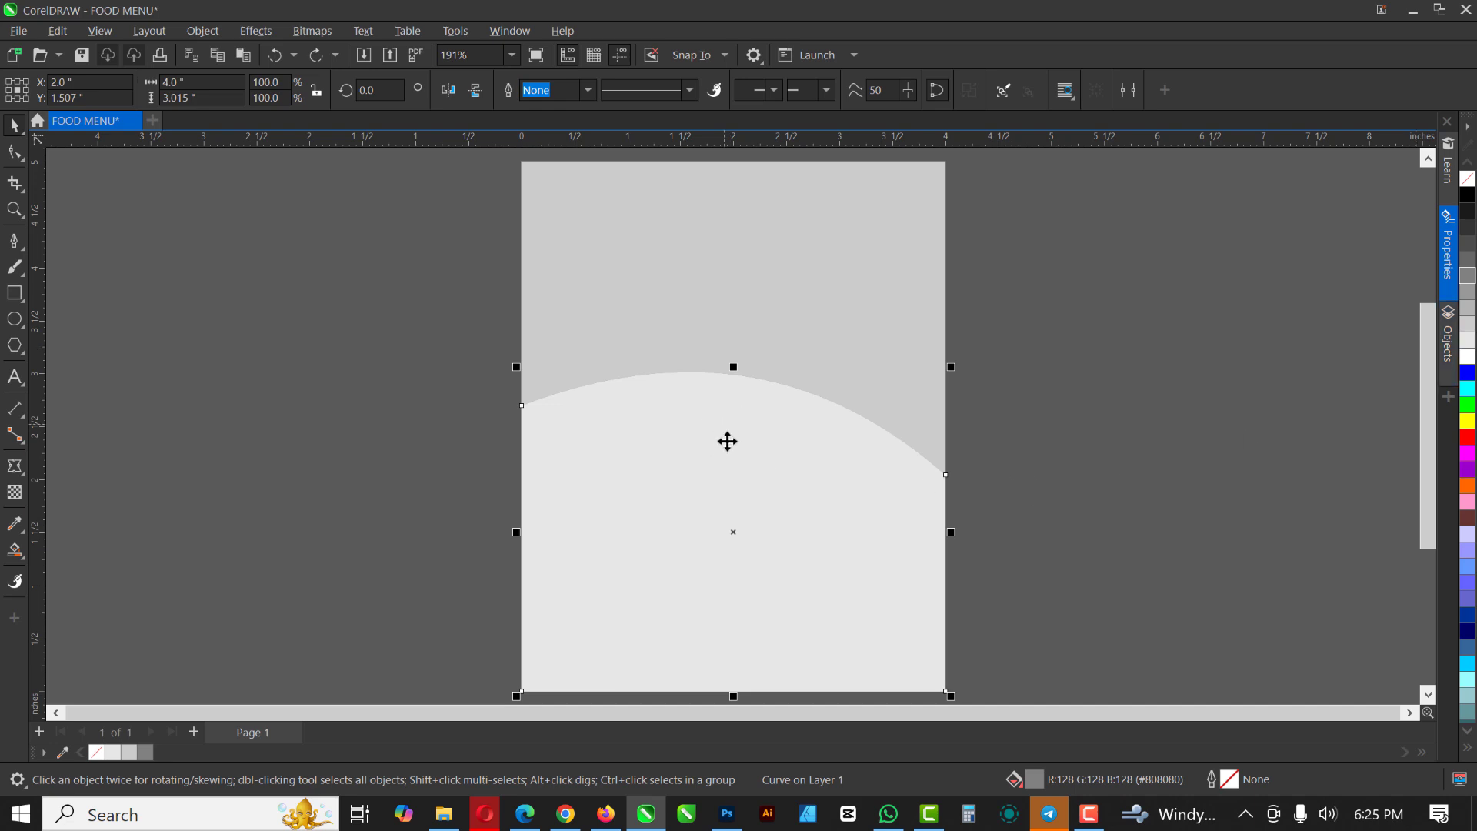
{"action": "left_click_drag", "start_coordinate": [728, 441], "coordinate": [728, 417]}
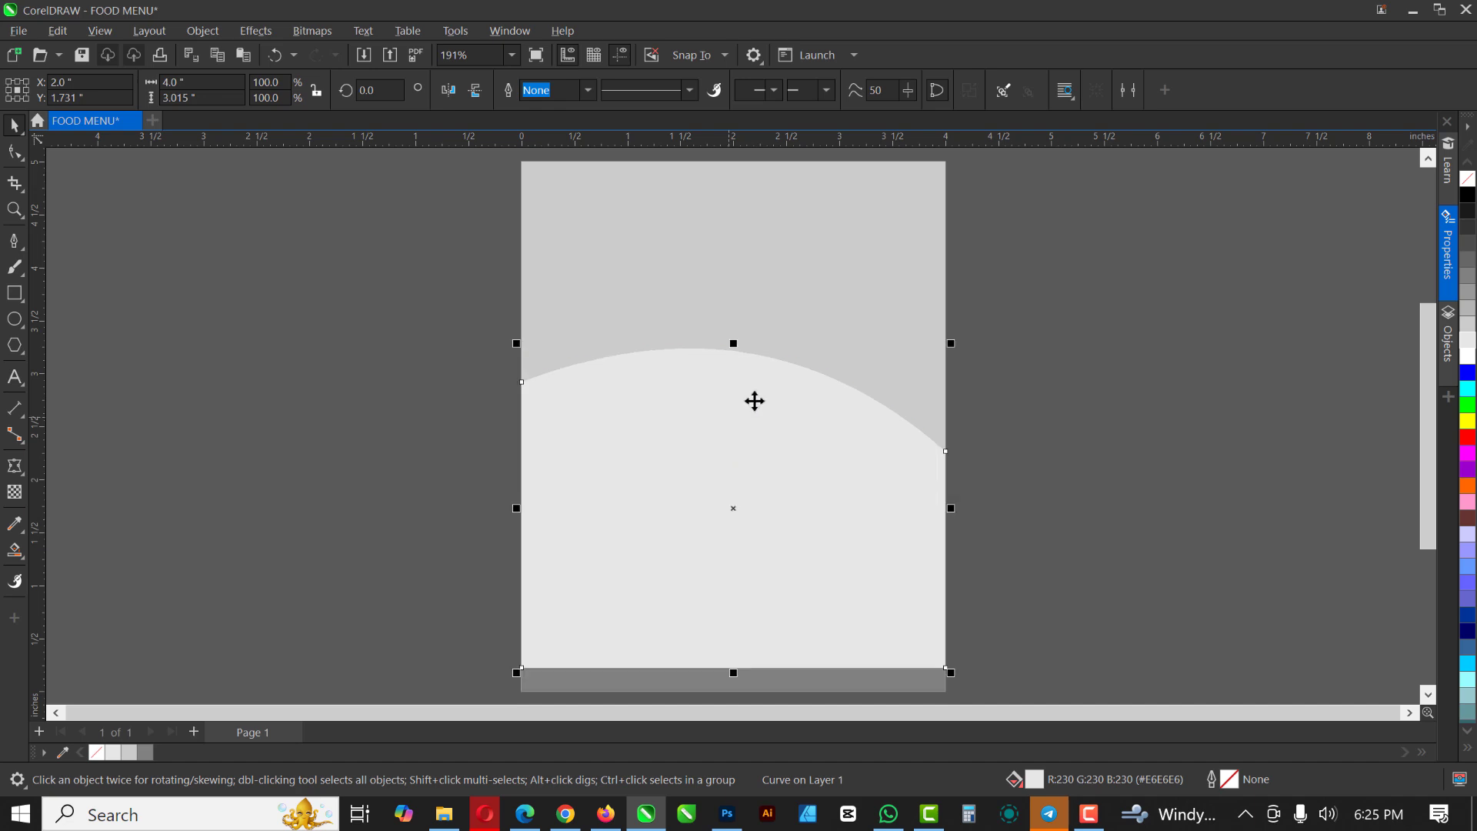
{"action": "right_click", "coordinate": [759, 399]}
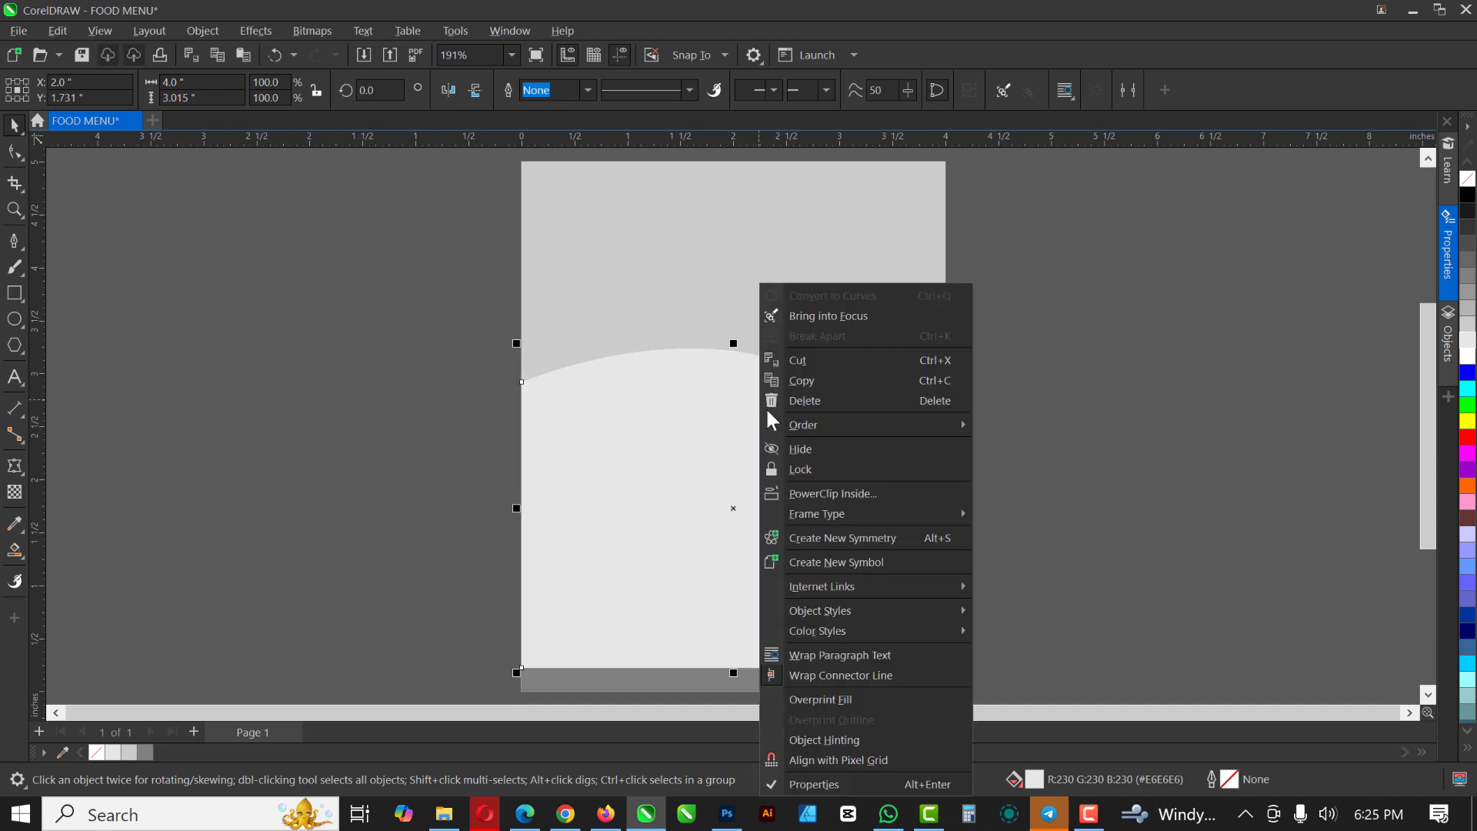
{"action": "mouse_move", "coordinate": [812, 425]}
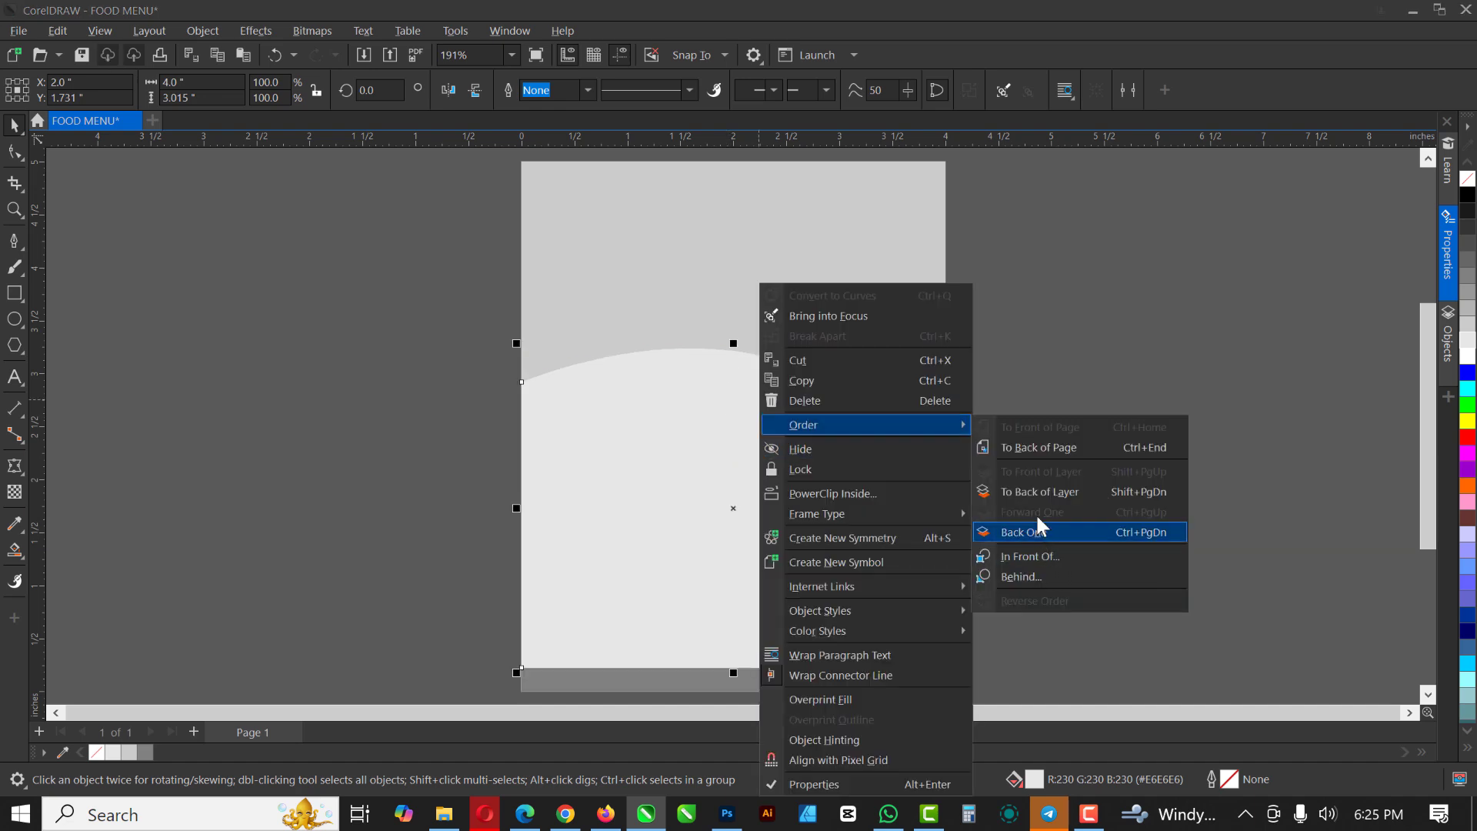
{"action": "left_click", "coordinate": [1050, 530]}
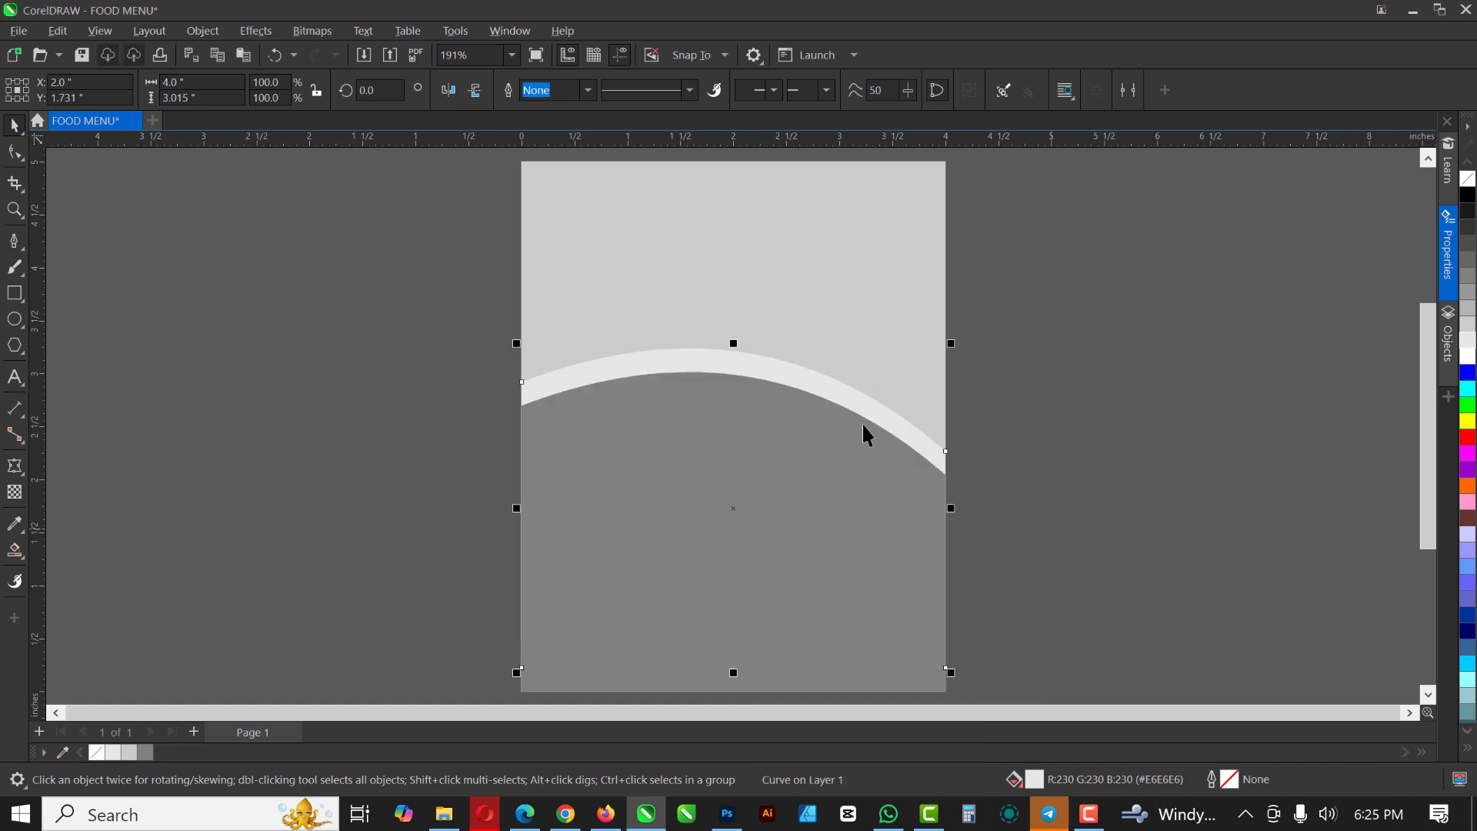
{"action": "left_click_drag", "start_coordinate": [776, 497], "coordinate": [1050, 504]}
{"action": "key", "text": "ctrl+z"}
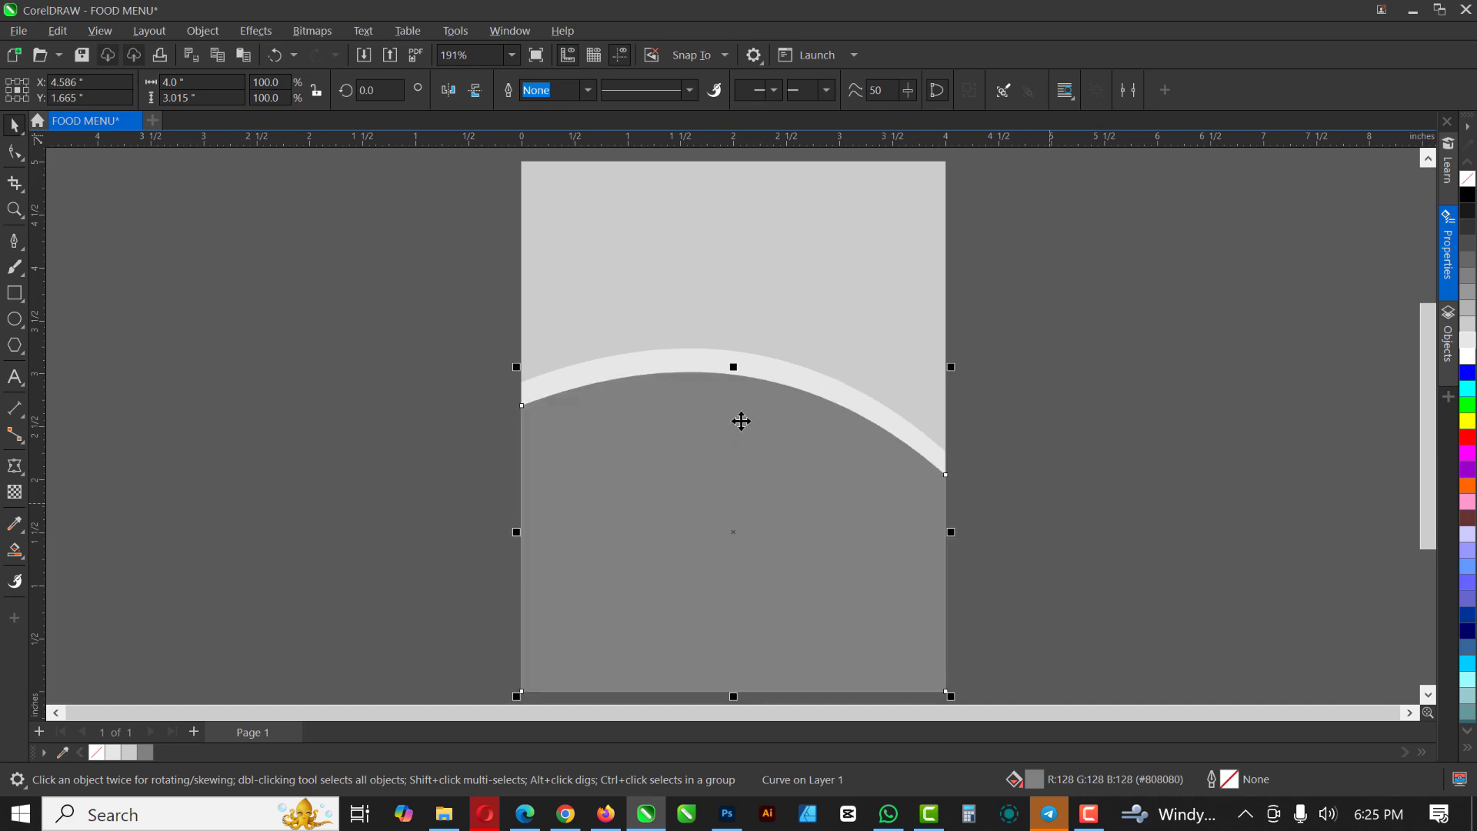
{"action": "left_click_drag", "start_coordinate": [772, 369], "coordinate": [1075, 376]}
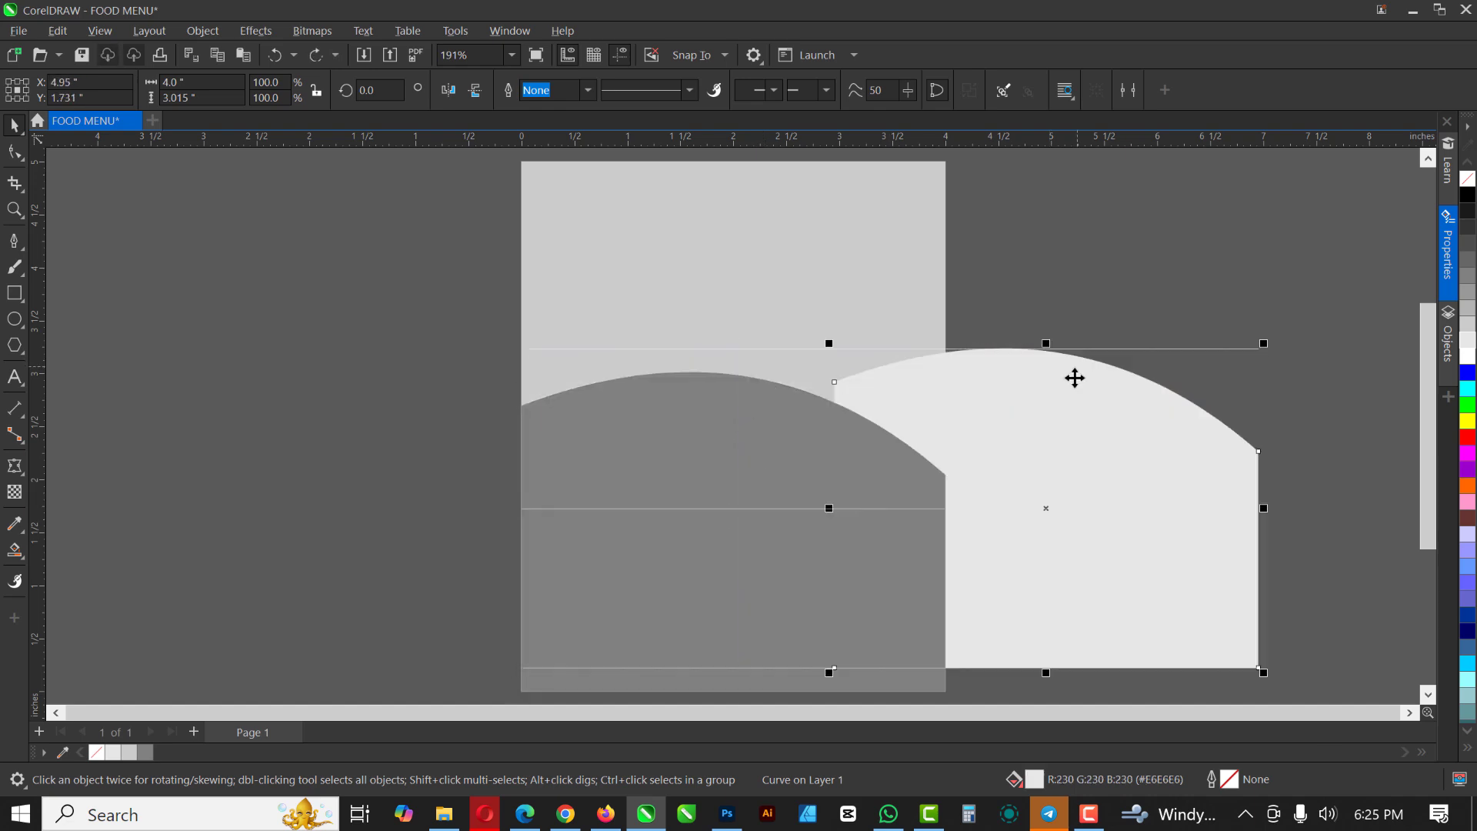
{"action": "key", "text": "ctrl+z"}
{"action": "left_click", "coordinate": [1068, 380]}
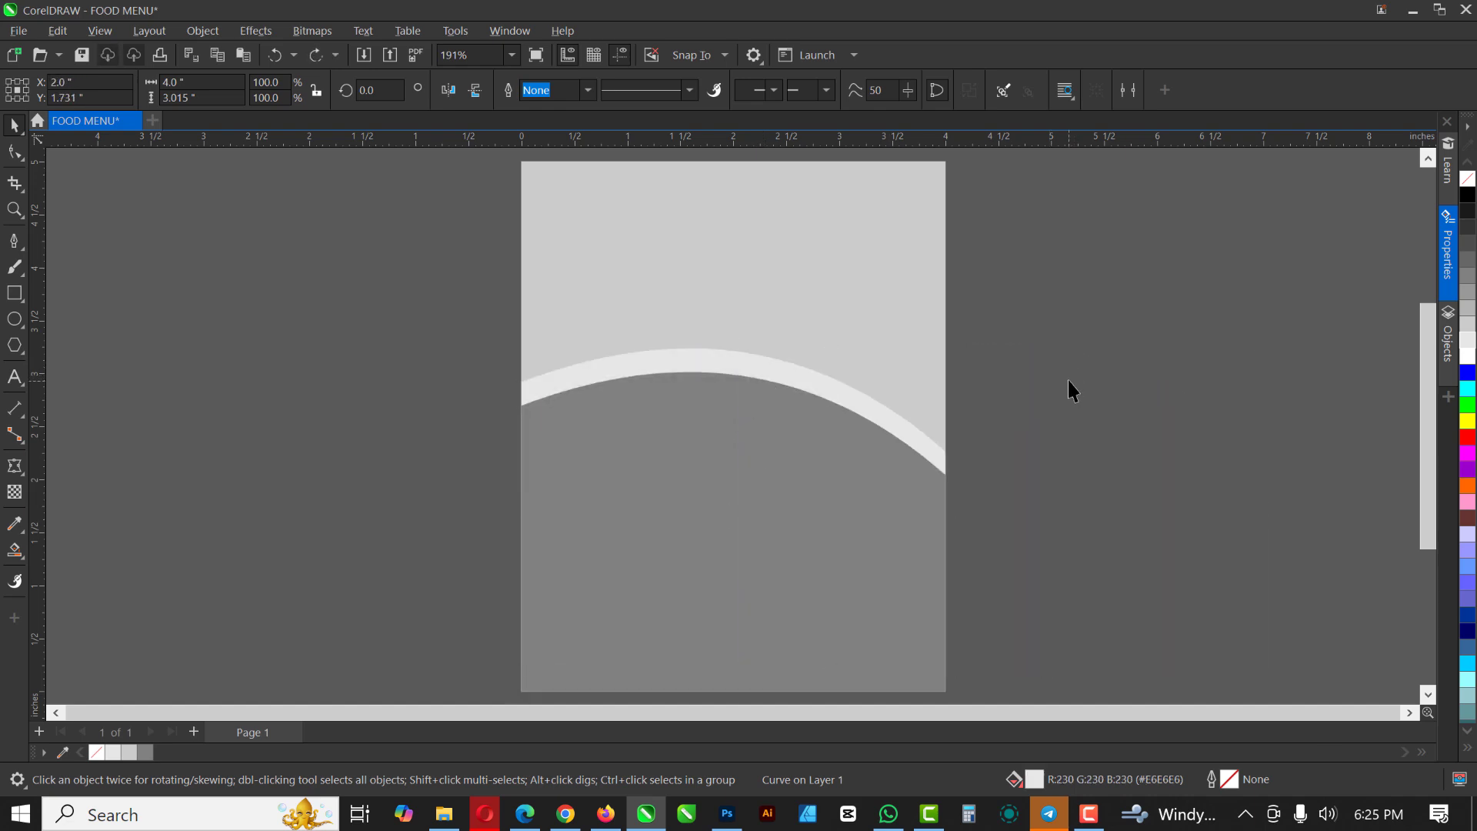
Shorten both arched shapes together to about 89% of their height, keeping their lower edge on the page's bottom edge
{"action": "left_click", "coordinate": [775, 369]}
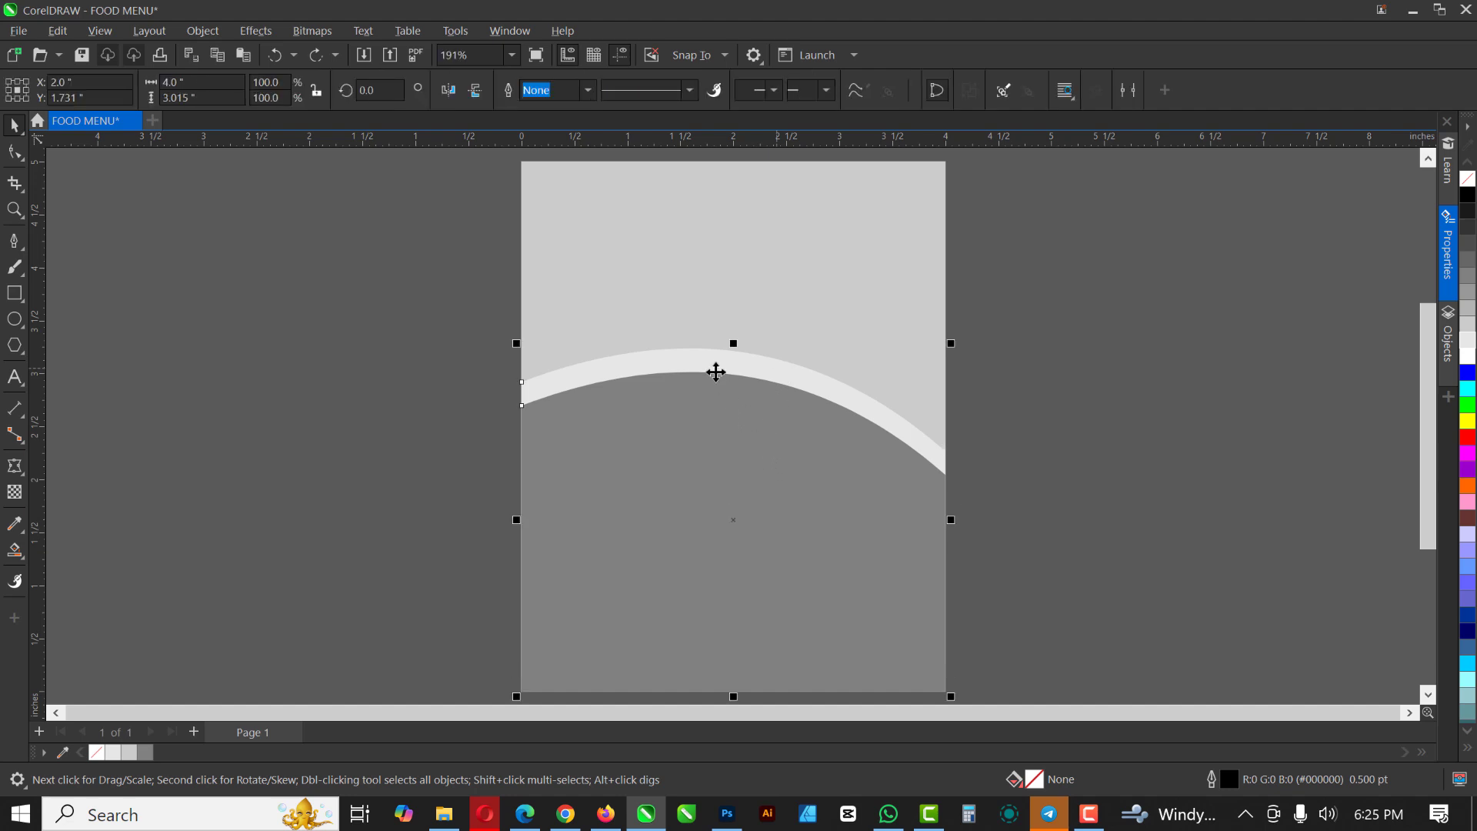
{"action": "left_click_drag", "start_coordinate": [732, 344], "coordinate": [736, 380]}
{"action": "left_click", "coordinate": [1027, 408]}
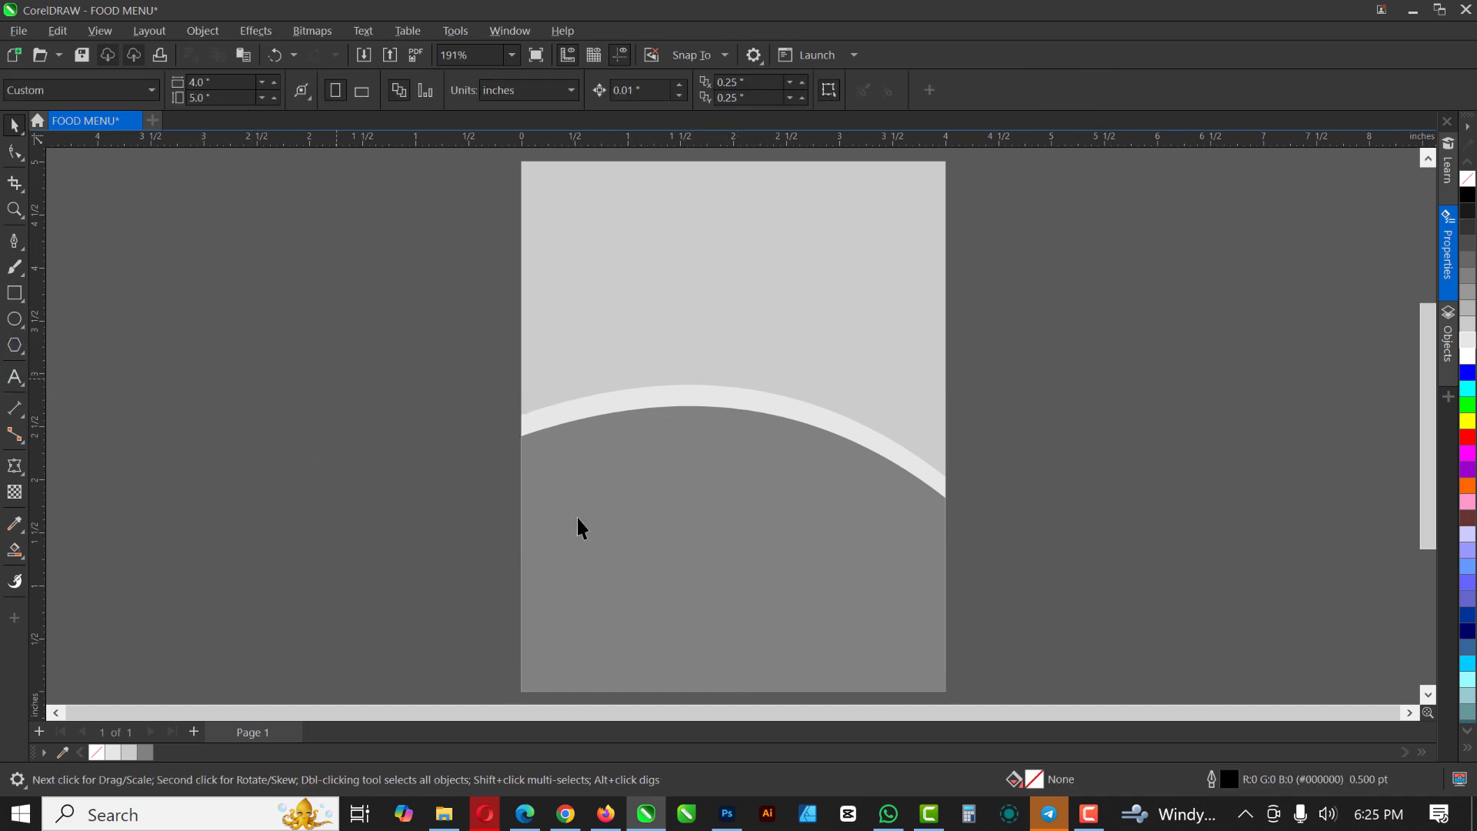
Color the front arched shape dark red by filling it with red and mixing in black
{"action": "left_click", "coordinate": [723, 524]}
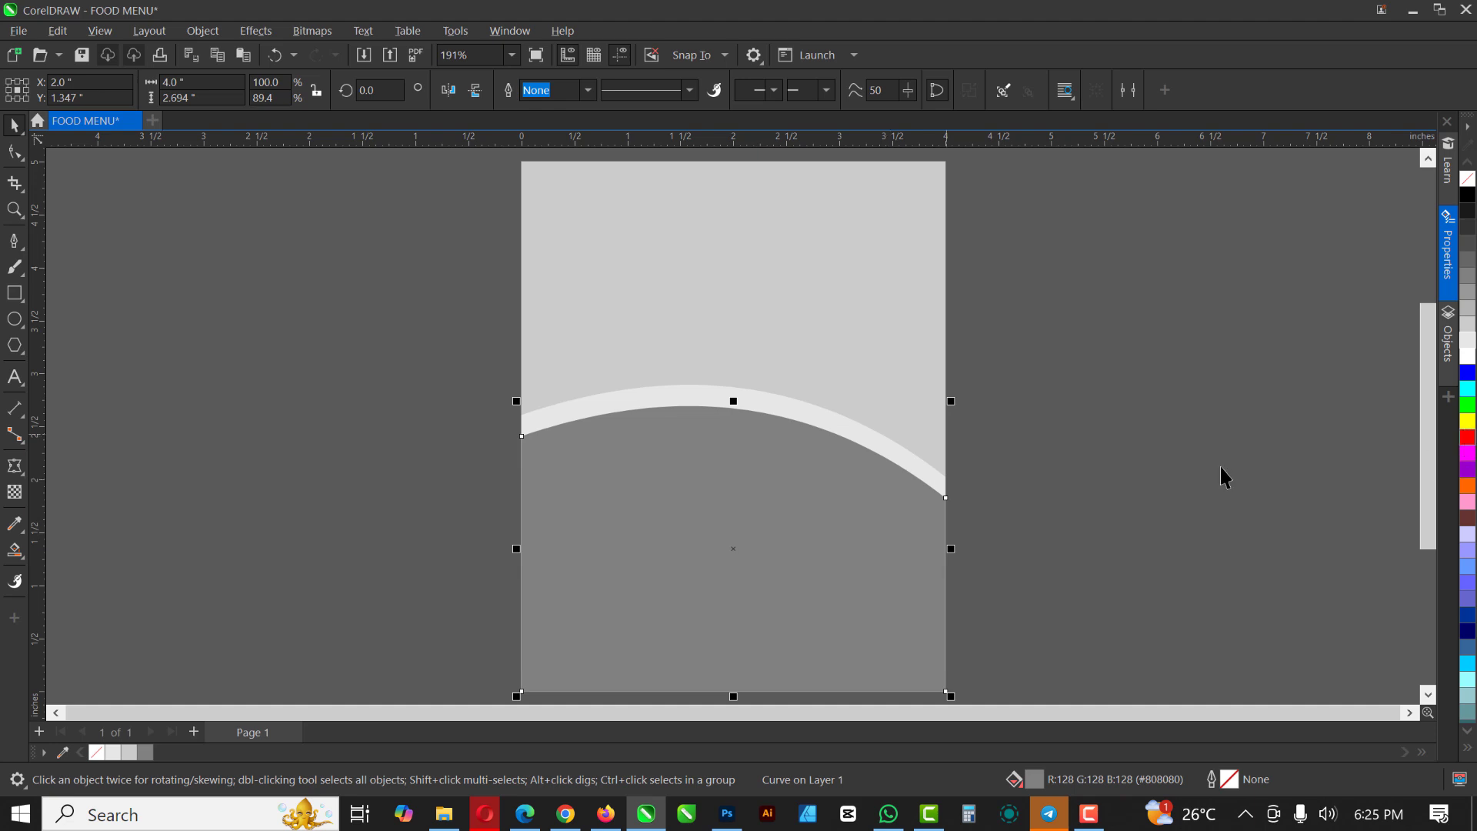
{"action": "left_click", "coordinate": [1468, 439]}
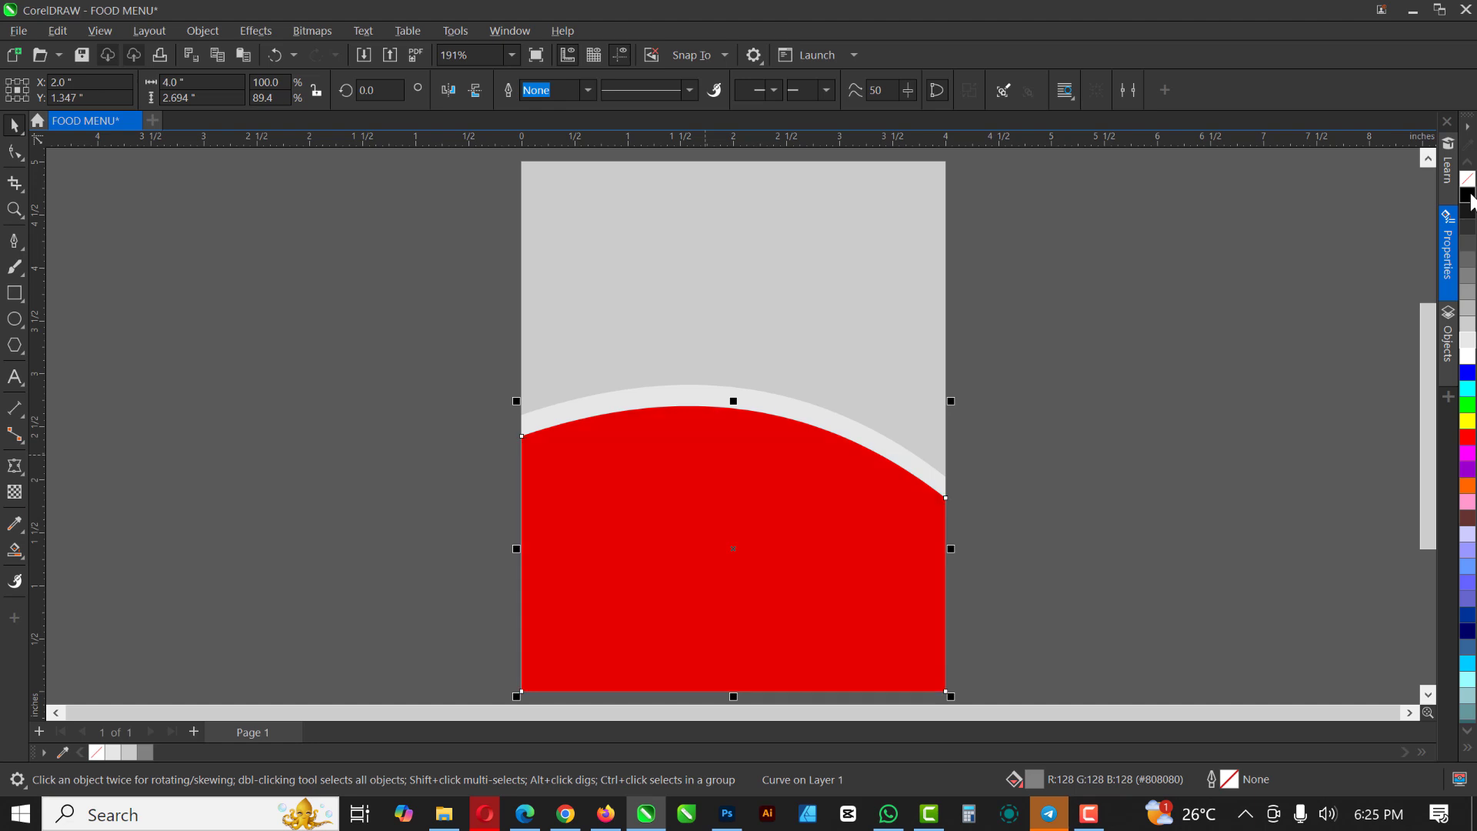
{"action": "left_click", "coordinate": [1471, 200], "text": "ctrl"}
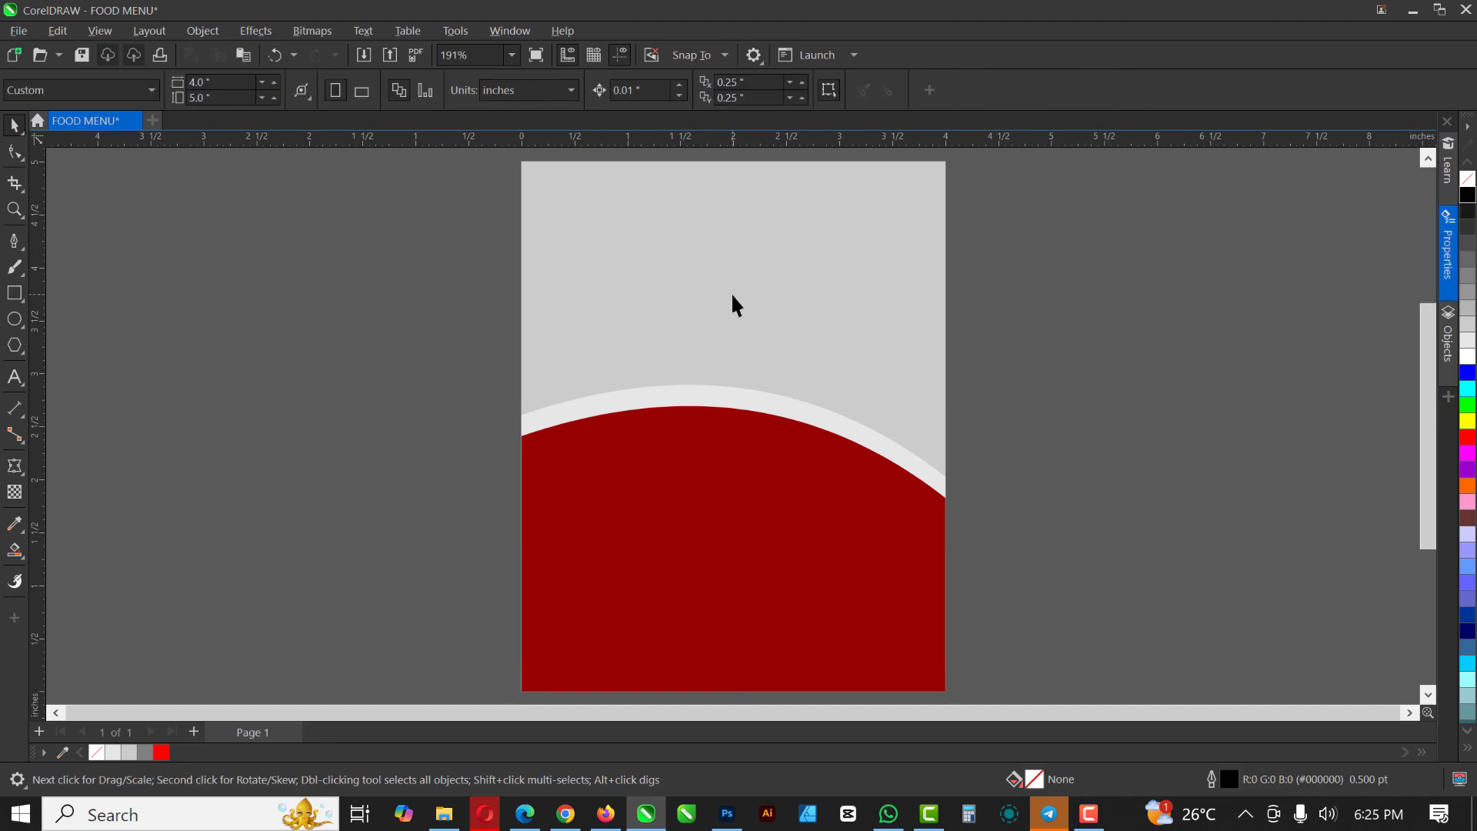
Draw a circle about 1.49 inches in diameter over the left part of the arch, centered near X 1.14, Y 2.63 inches
{"action": "left_click", "coordinate": [713, 398]}
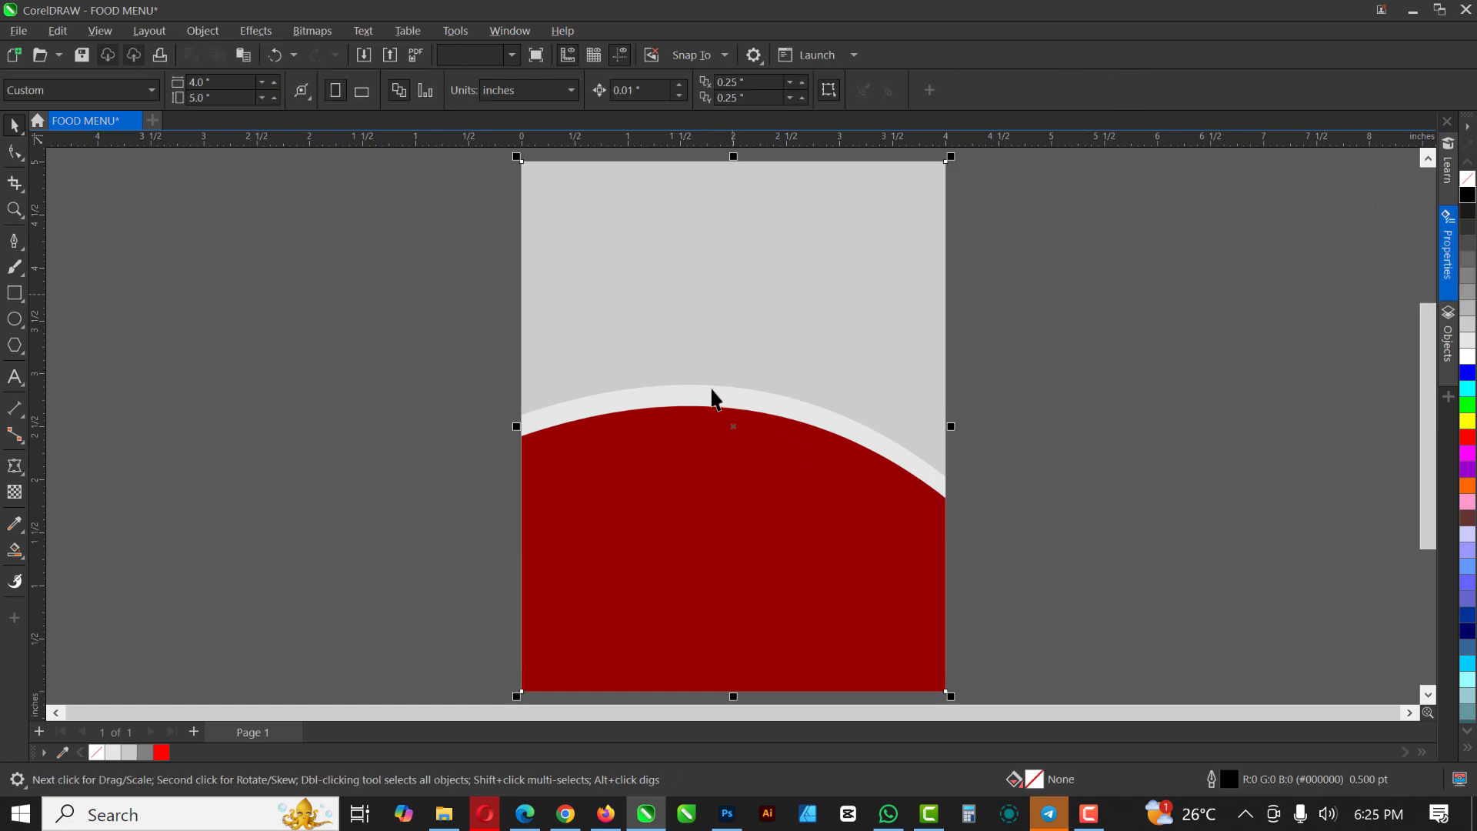
{"action": "left_click", "coordinate": [14, 318]}
{"action": "left_click_drag", "start_coordinate": [565, 343], "coordinate": [723, 482]}
{"action": "key", "text": "space"}
{"action": "left_click_drag", "start_coordinate": [641, 421], "coordinate": [643, 412]}
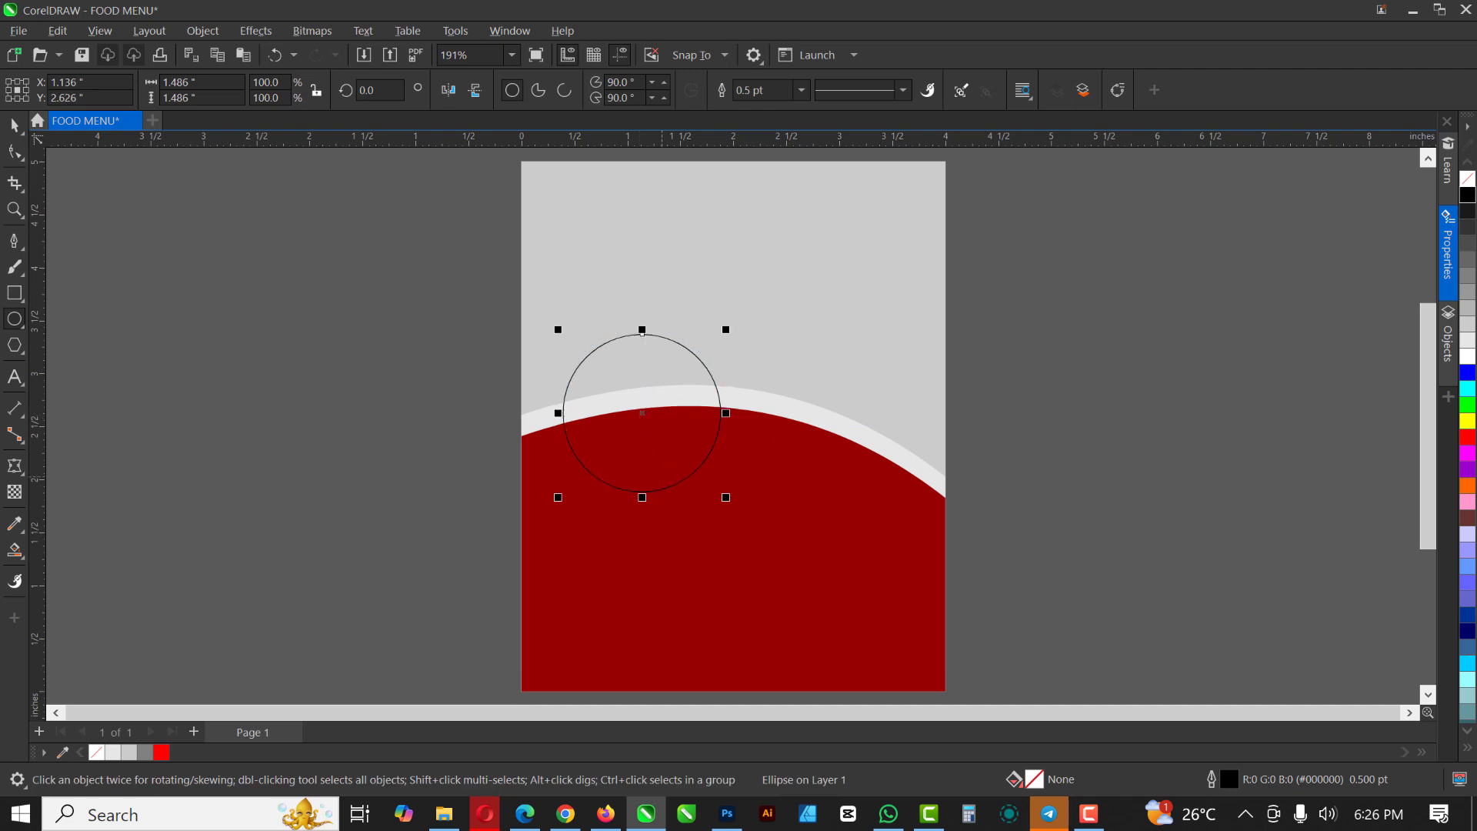
Fill the circle with white and remove its outline
{"action": "left_click", "coordinate": [1468, 357]}
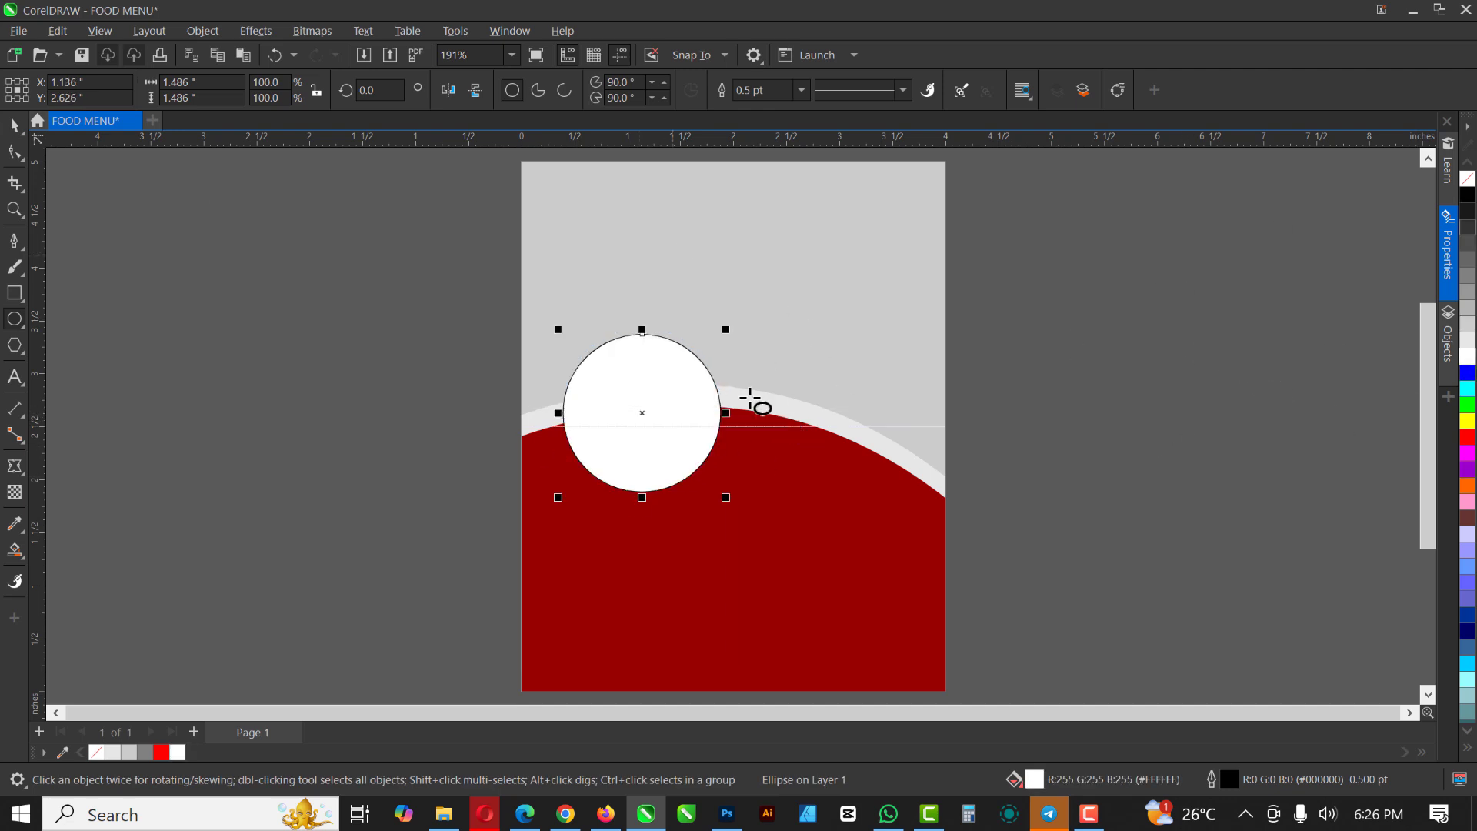
{"action": "scroll", "coordinate": [641, 331], "scroll_direction": "up", "scroll_amount": 1}
{"action": "scroll", "coordinate": [642, 330], "scroll_direction": "up", "scroll_amount": 3}
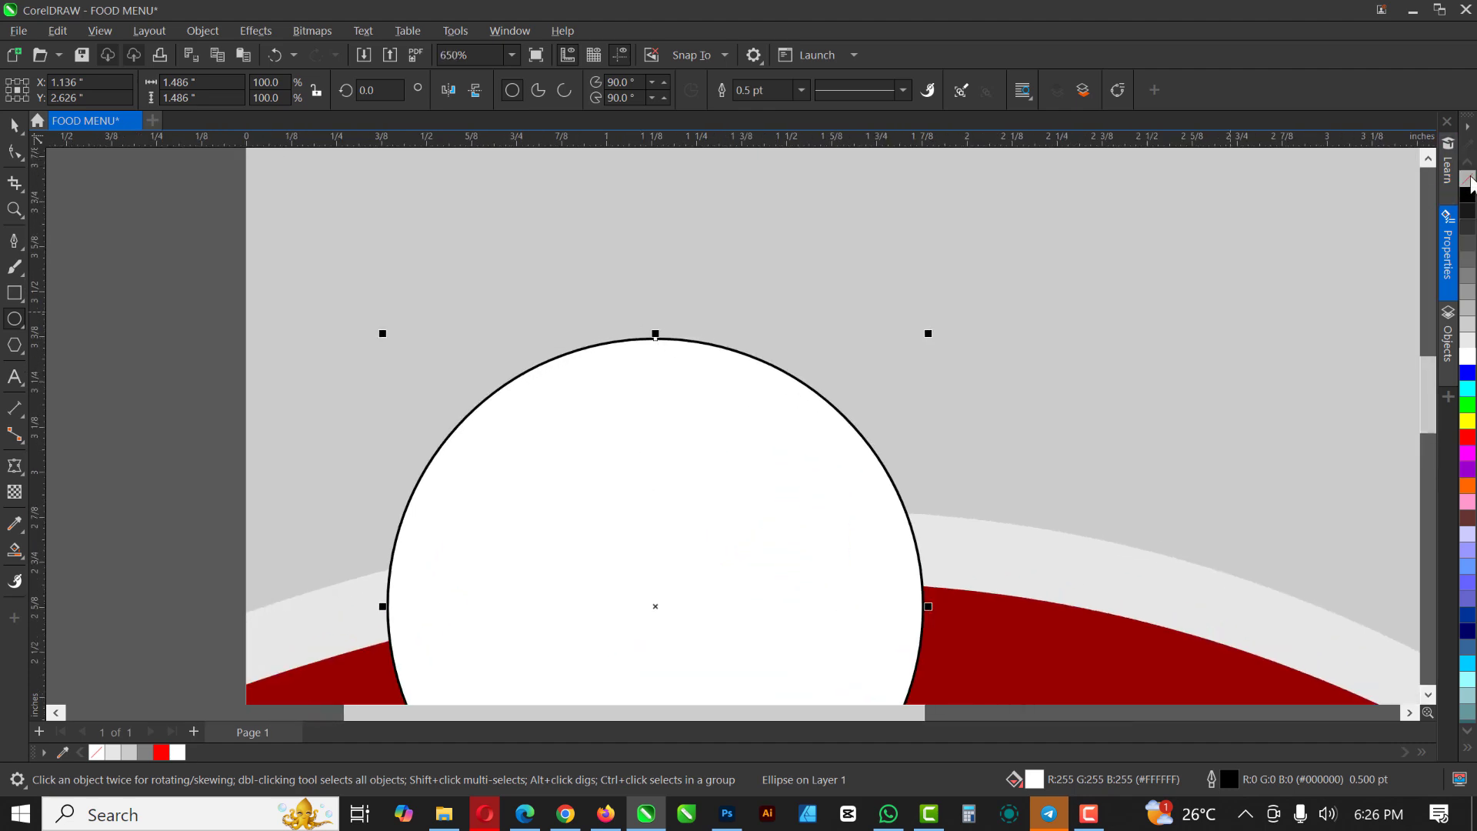
{"action": "right_click", "coordinate": [1468, 179]}
{"action": "left_click", "coordinate": [14, 125]}
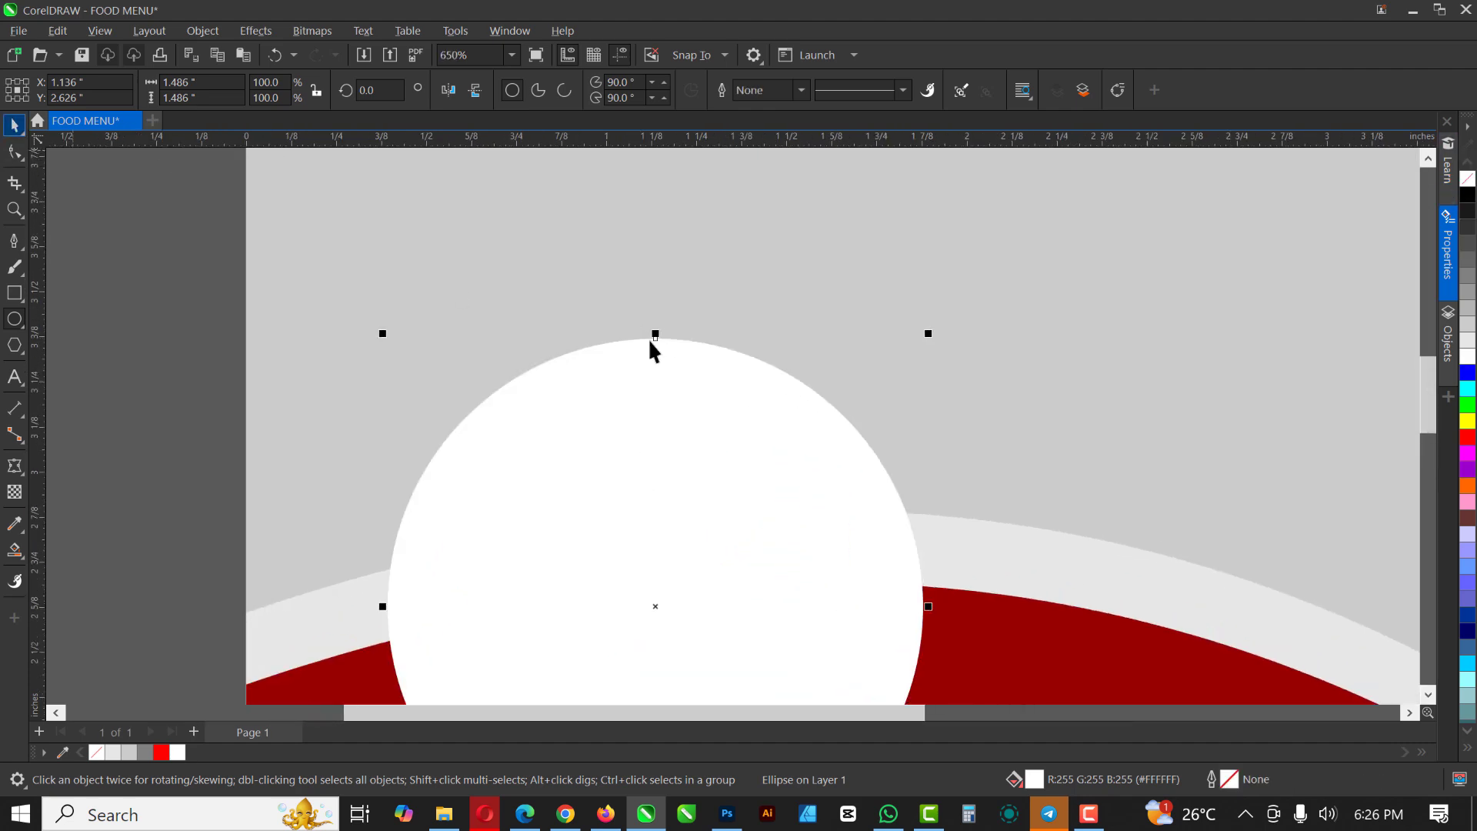
Add a concentric copy of the white circle scaled to 84%, about 1.25 inches in diameter, filled light gray (#E6E6E6)
{"action": "scroll", "coordinate": [585, 331], "scroll_direction": "down", "scroll_amount": 1}
{"action": "scroll", "coordinate": [585, 331], "scroll_direction": "down", "scroll_amount": 1}
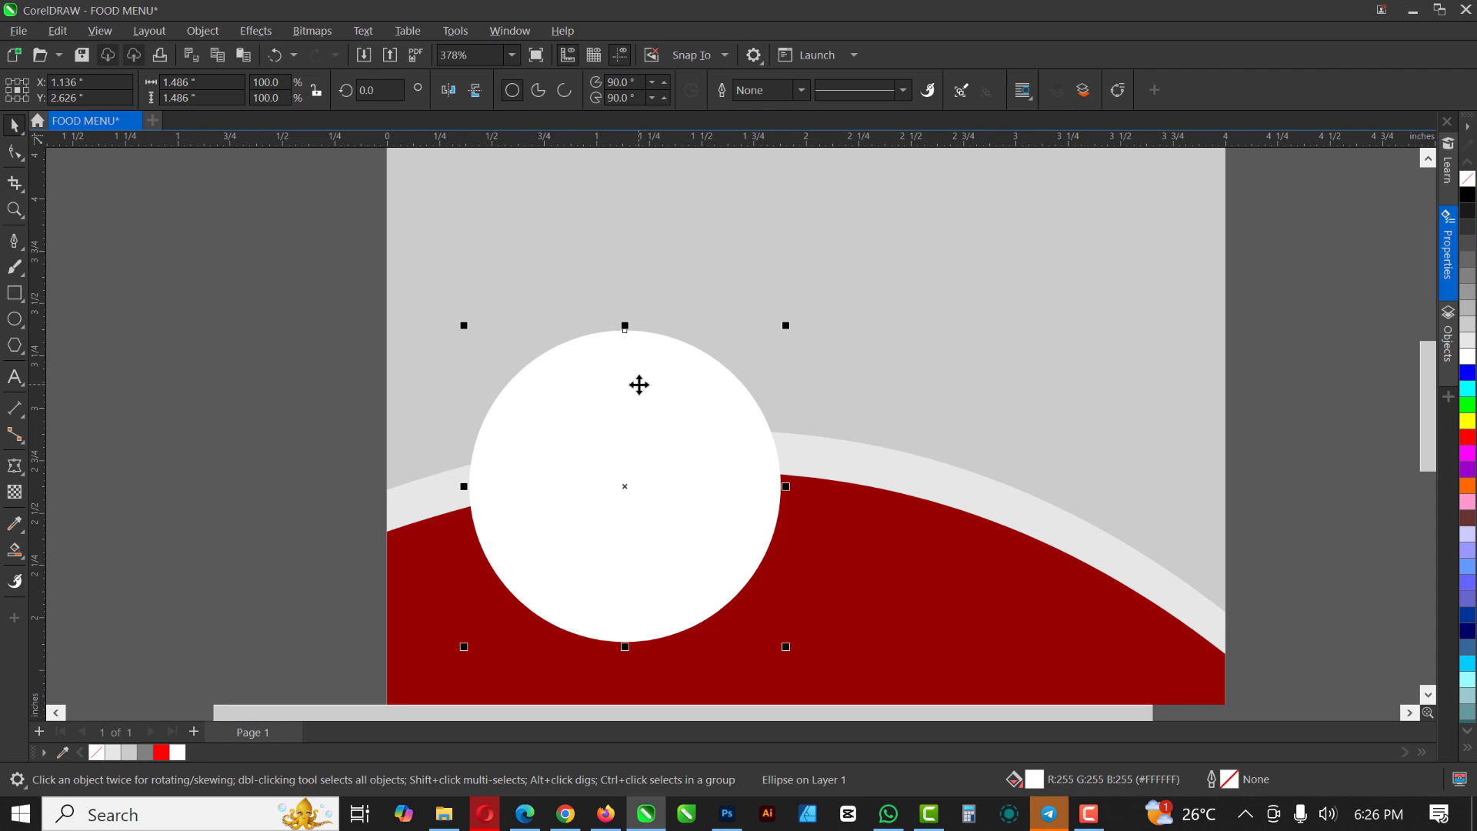
{"action": "left_click_drag", "start_coordinate": [646, 383], "coordinate": [946, 330]}
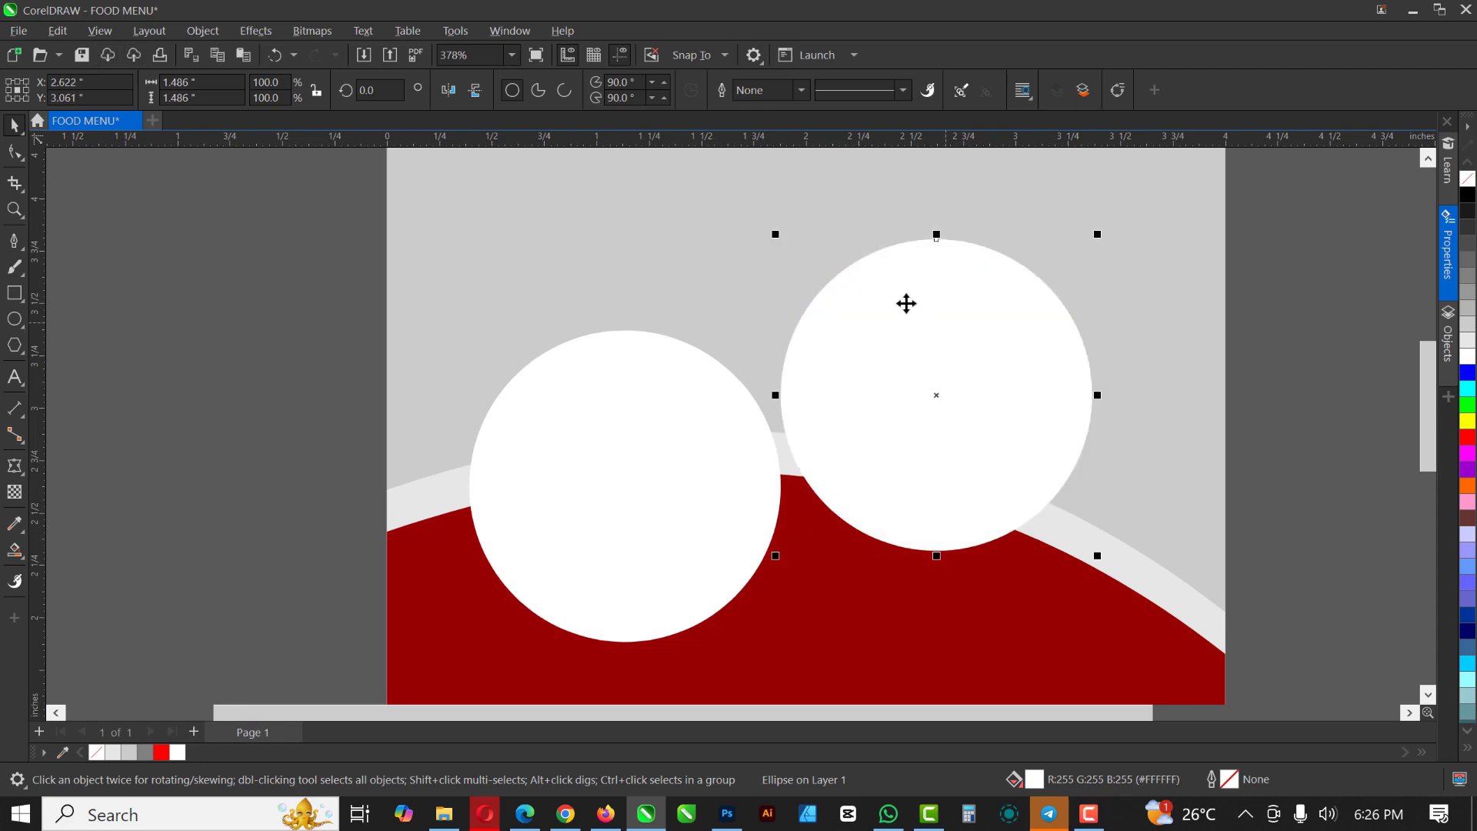
{"action": "key", "text": "ctrl+z"}
{"action": "left_click_drag", "start_coordinate": [788, 323], "coordinate": [768, 370]}
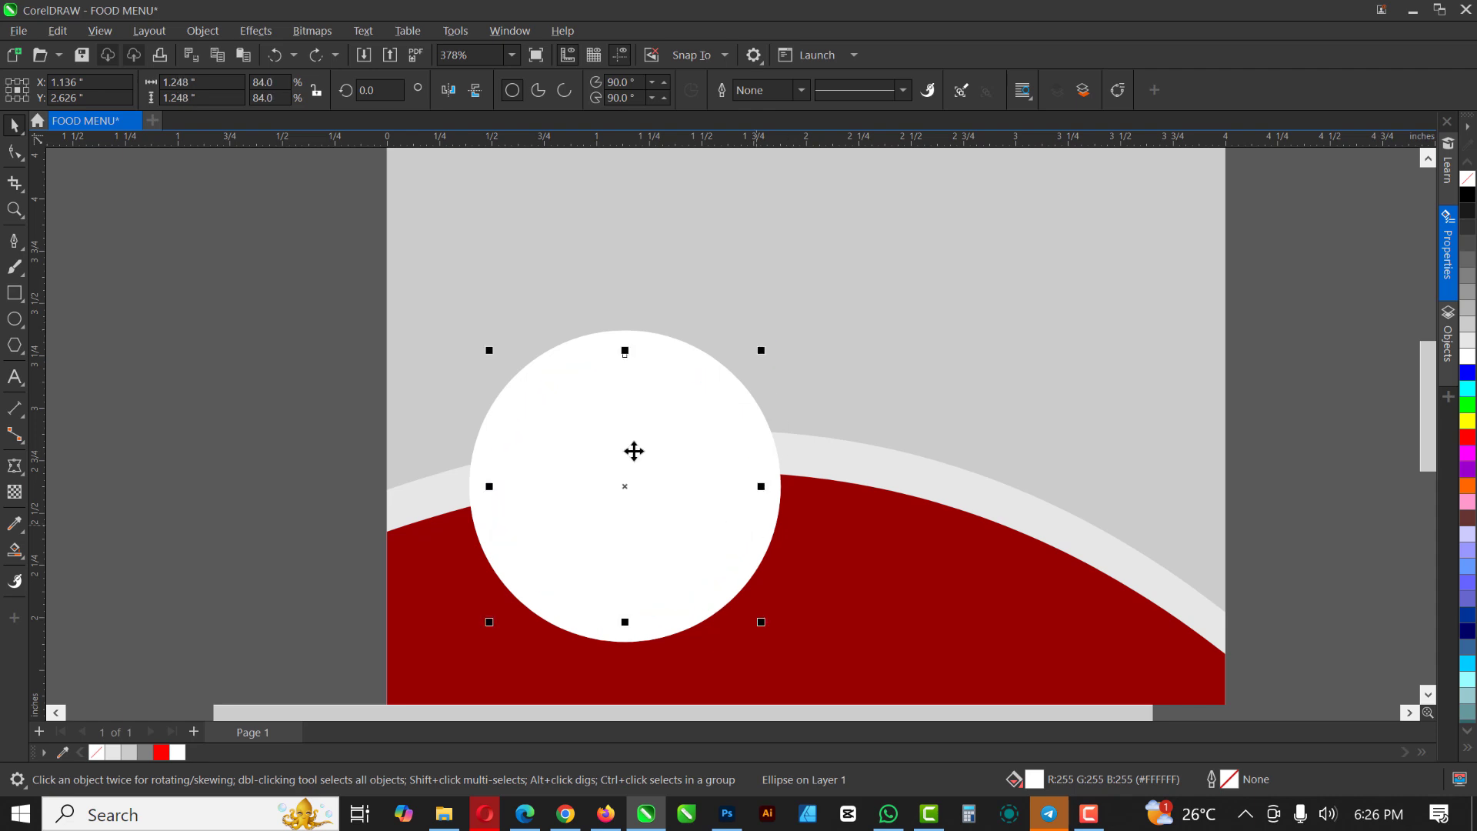
{"action": "left_click", "coordinate": [657, 445]}
{"action": "left_click", "coordinate": [1468, 342]}
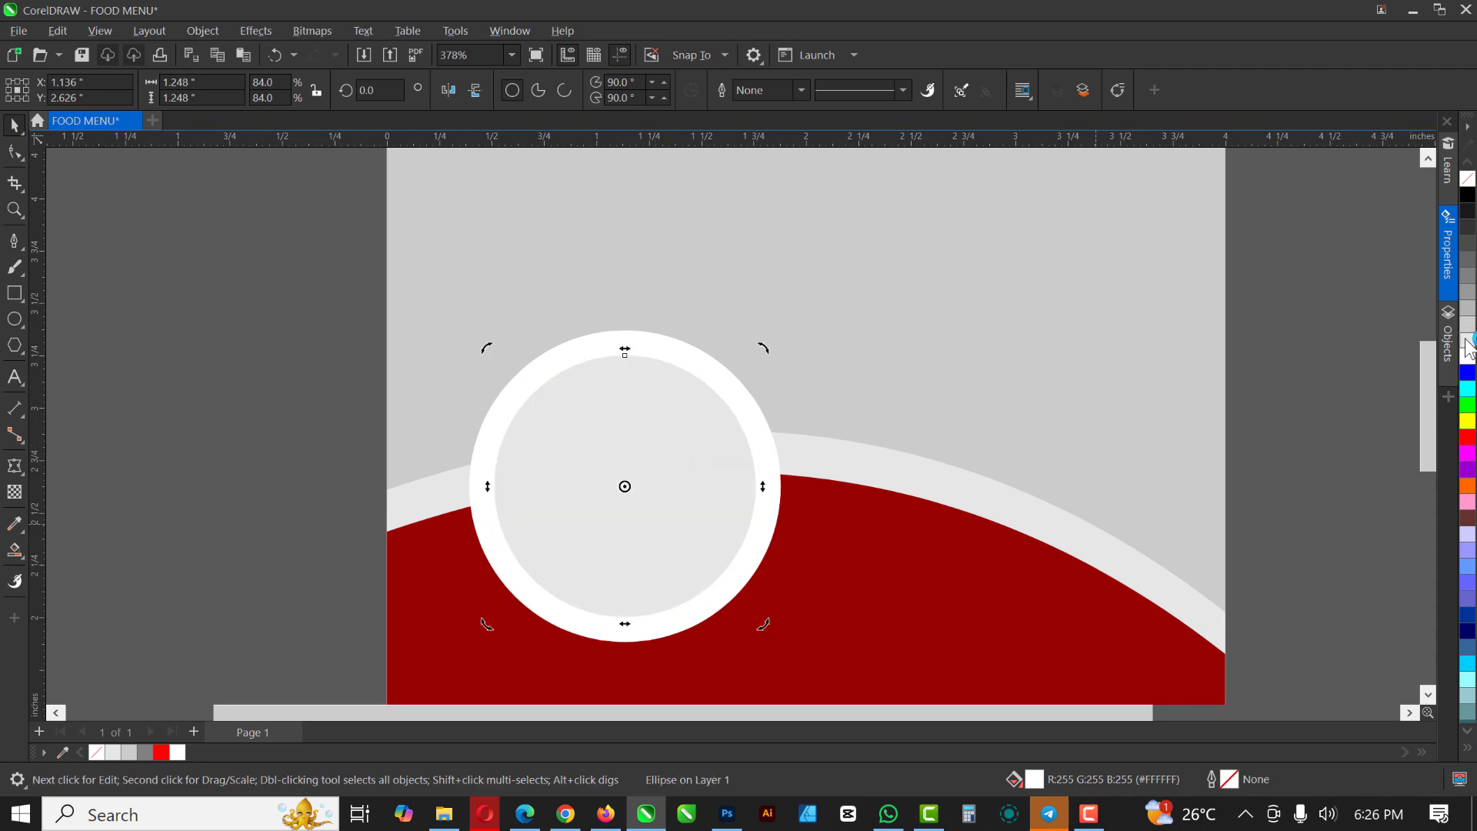
{"action": "scroll", "coordinate": [745, 354], "scroll_direction": "down", "scroll_amount": 3}
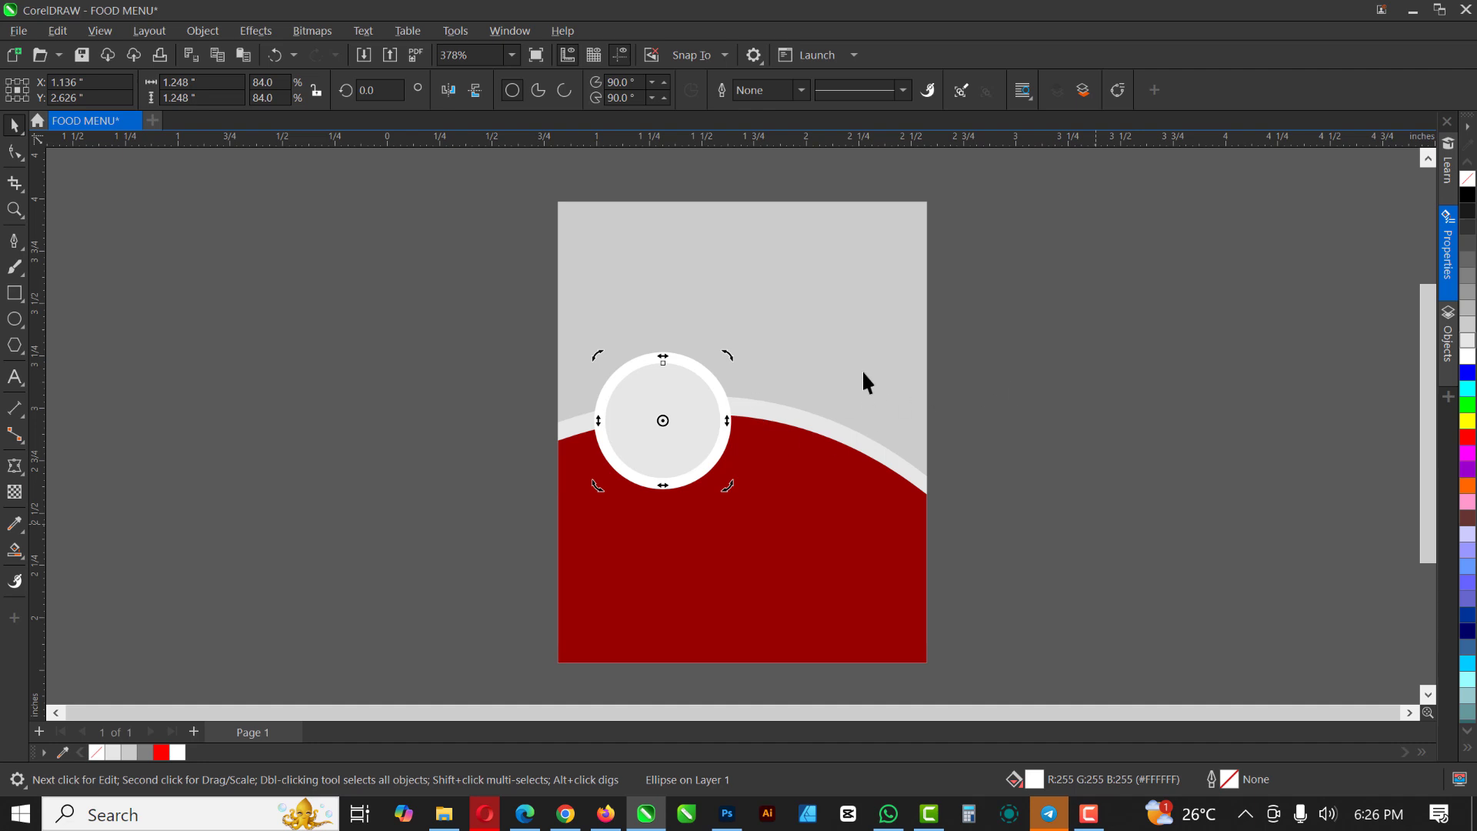
{"action": "left_click", "coordinate": [1048, 353]}
Copy the ringed circle to the right part of the arch, enlarge the copy to about 1.95 inches, and nudge it down and right
{"action": "scroll", "coordinate": [630, 362], "scroll_direction": "up", "scroll_amount": 2}
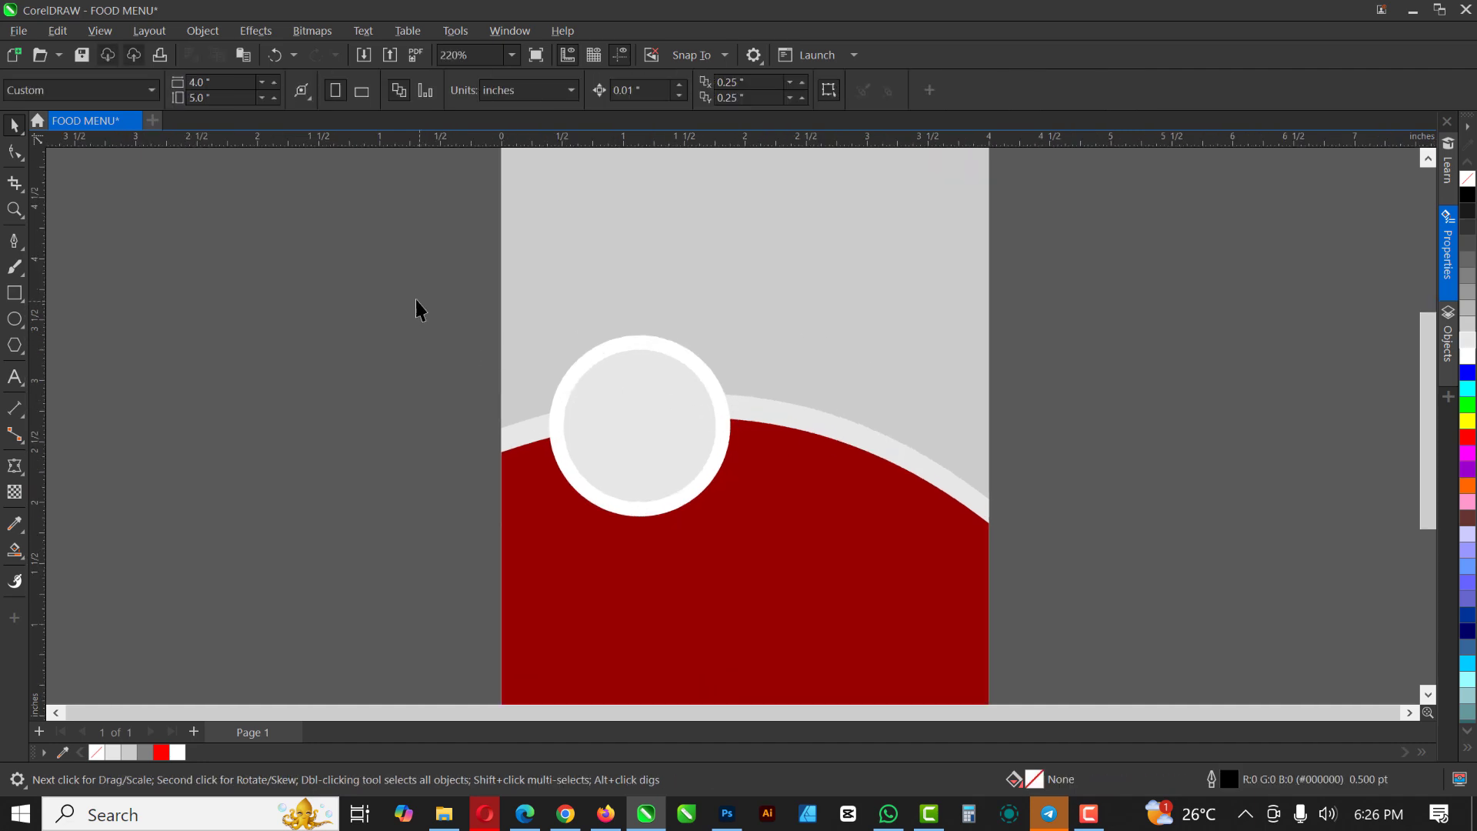
{"action": "left_click_drag", "start_coordinate": [761, 515], "coordinate": [788, 575]}
{"action": "left_click_drag", "start_coordinate": [630, 425], "coordinate": [853, 464]}
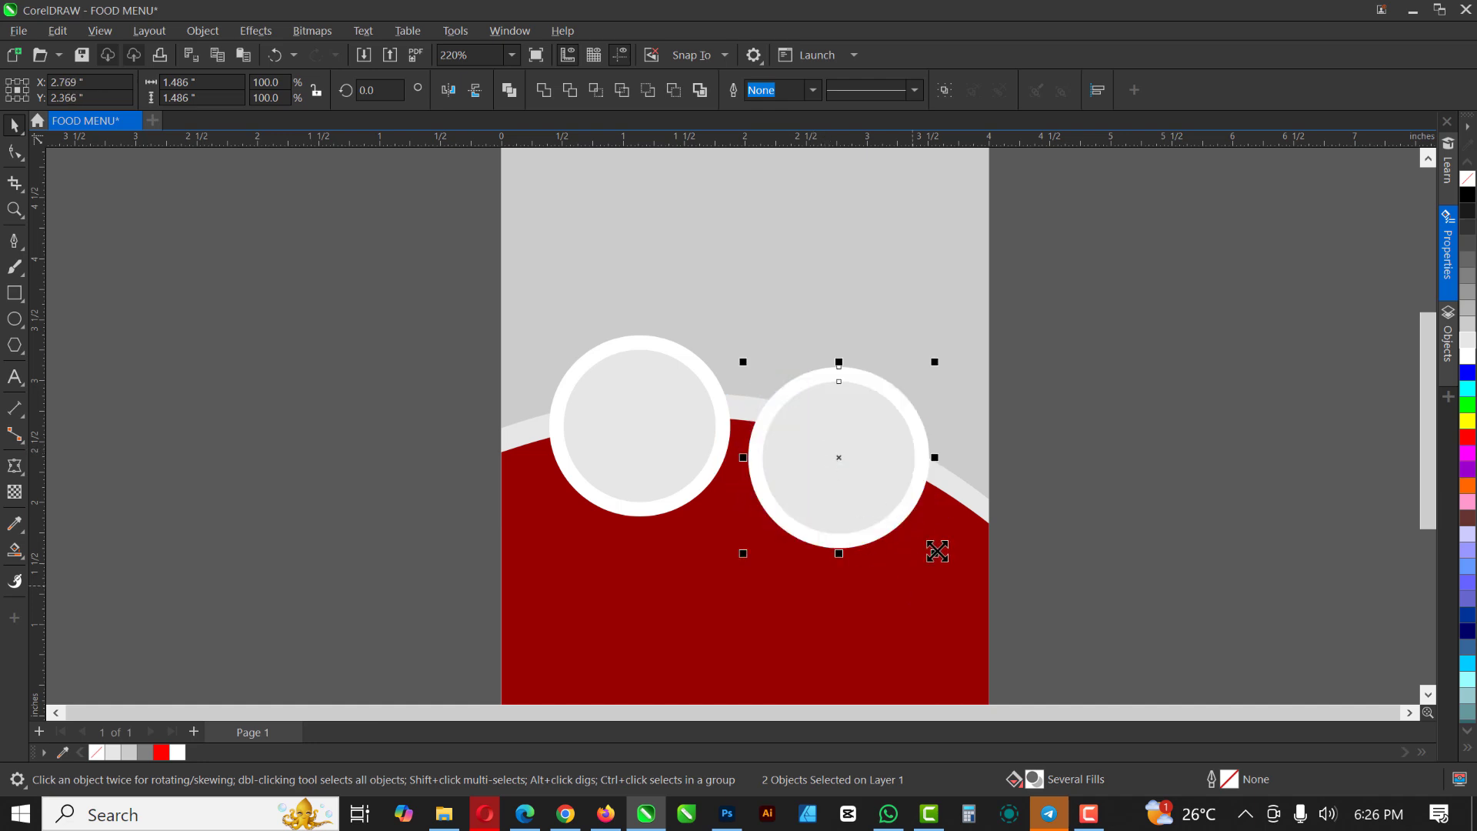
{"action": "left_click_drag", "start_coordinate": [934, 553], "coordinate": [967, 590]}
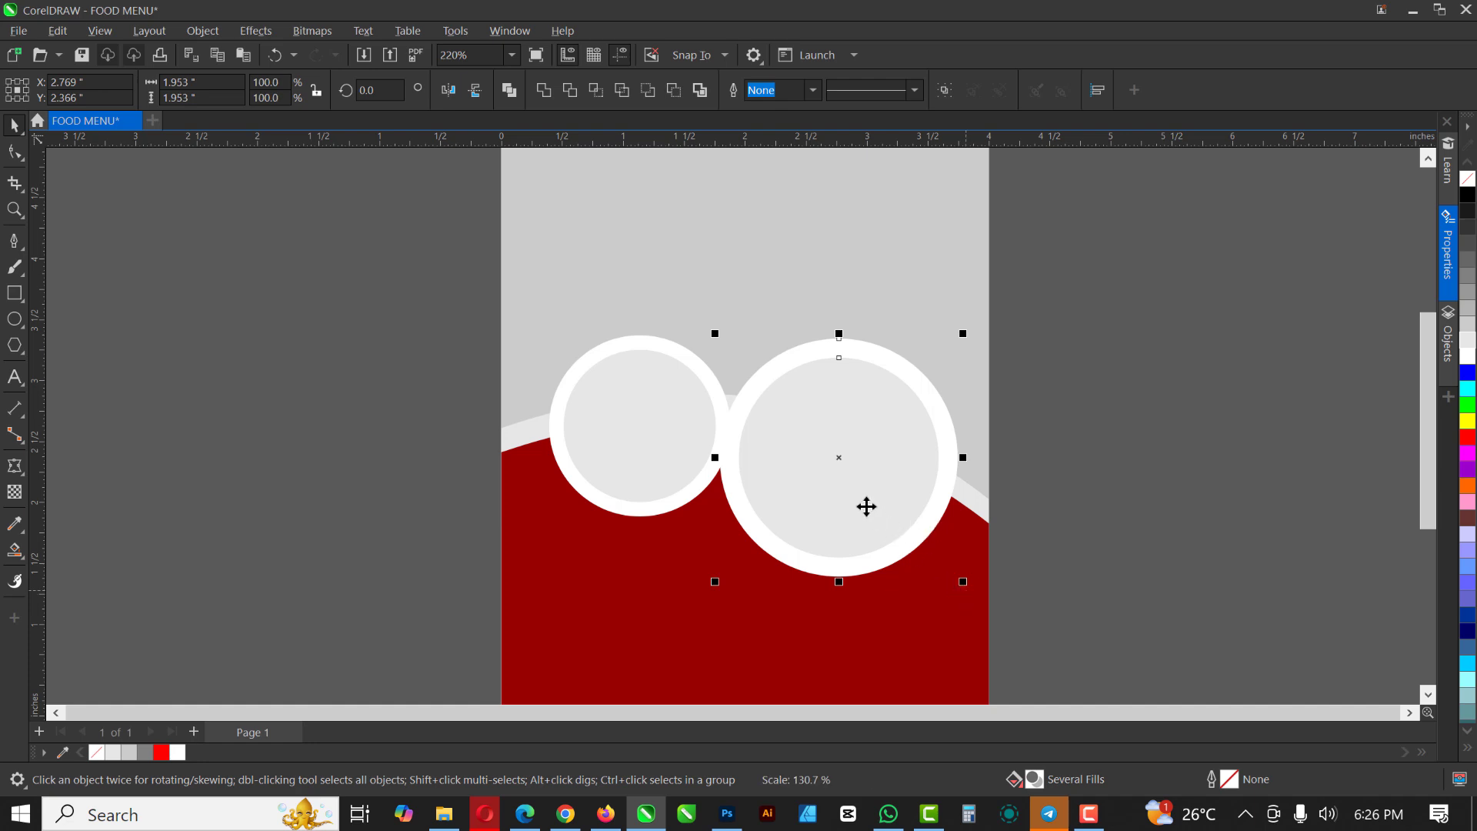
{"action": "left_click_drag", "start_coordinate": [852, 482], "coordinate": [891, 487]}
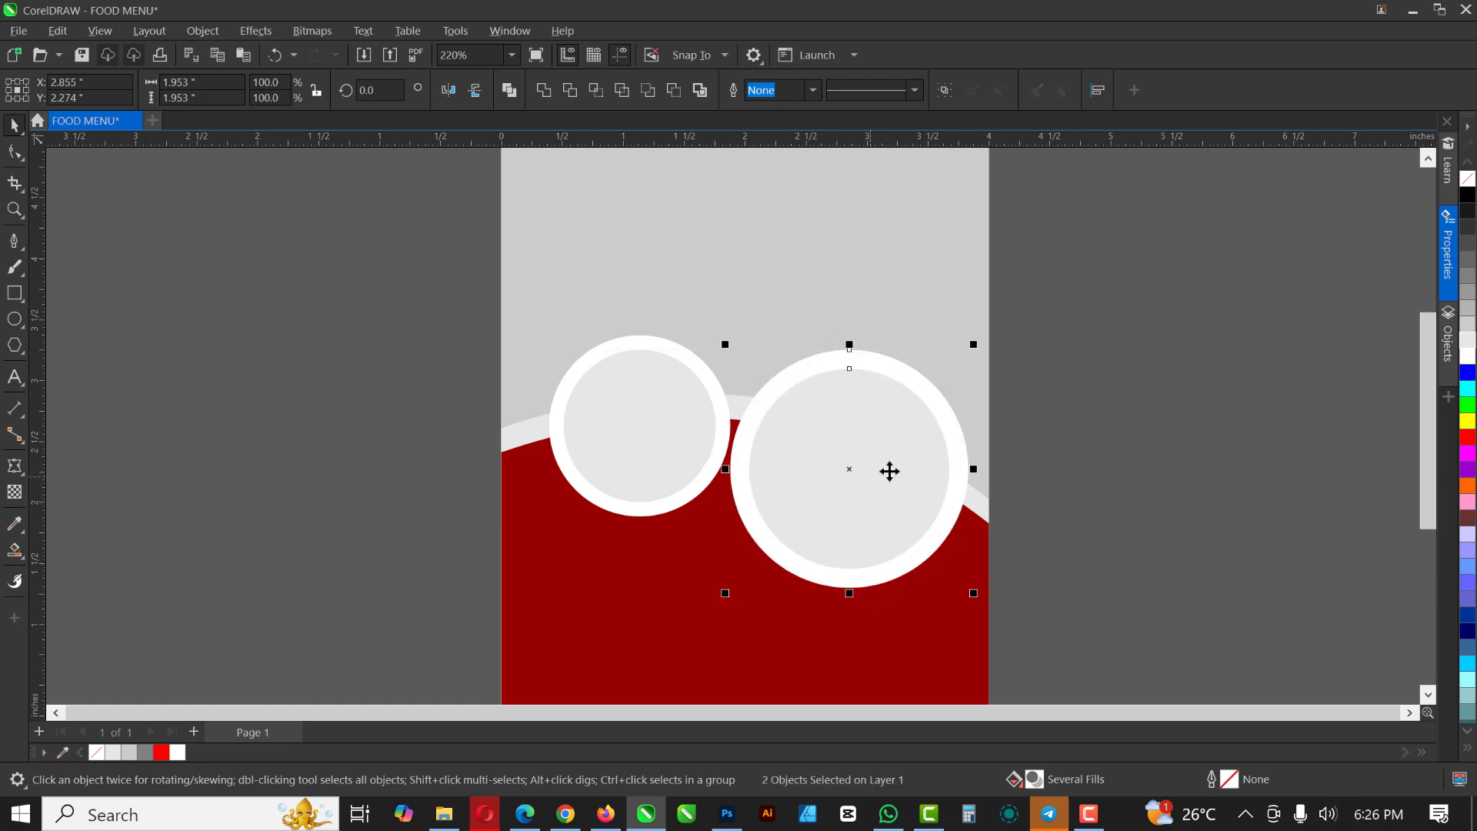
Scale both ringed circles together to about 91% (about 3.13 inches wide overall) and center them on the page
{"action": "left_click_drag", "start_coordinate": [1093, 273], "coordinate": [531, 625]}
{"action": "left_click_drag", "start_coordinate": [805, 478], "coordinate": [1070, 442]}
{"action": "key", "text": "ctrl+z"}
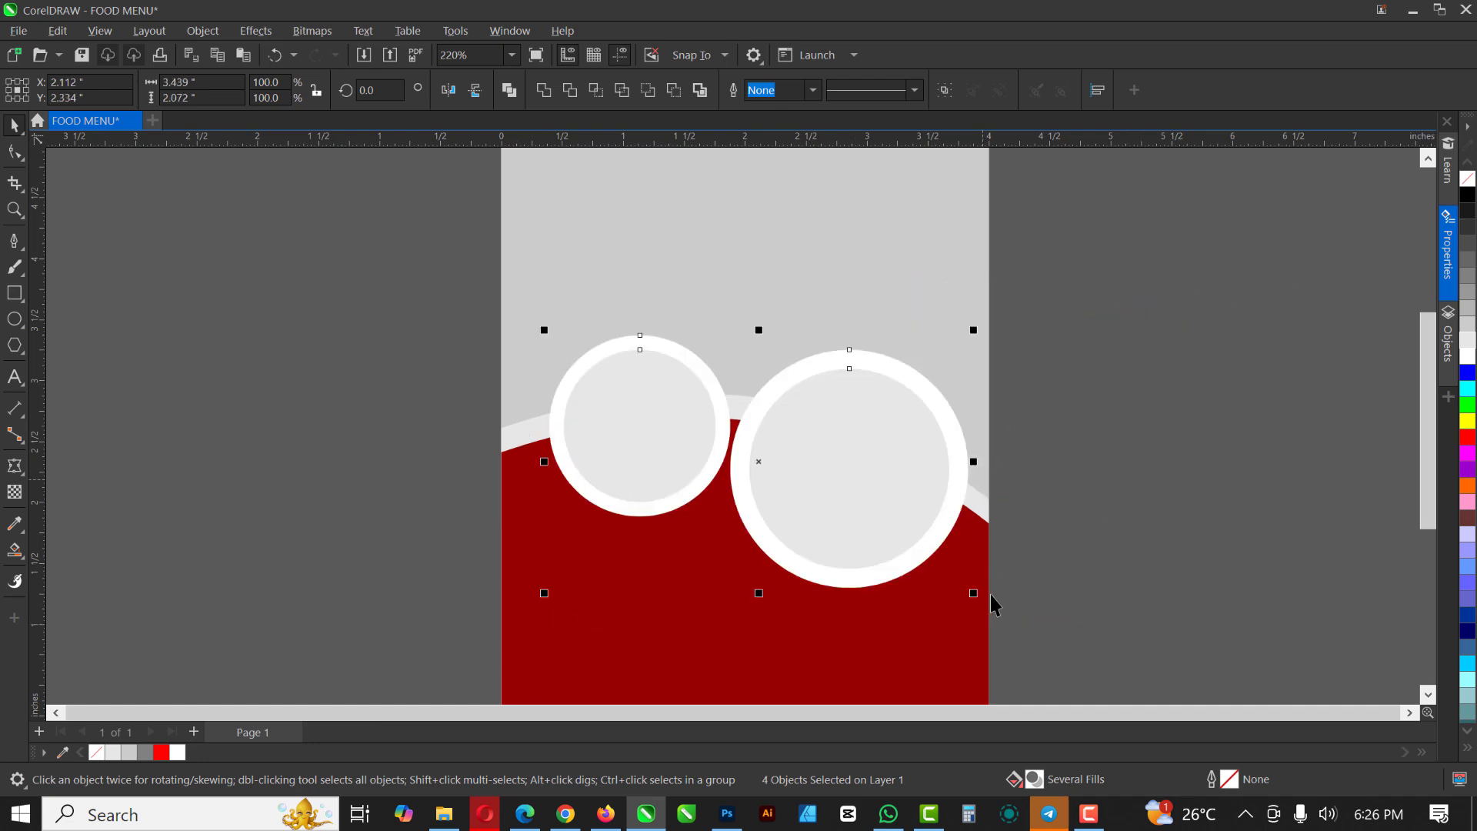
{"action": "left_click_drag", "start_coordinate": [973, 593], "coordinate": [952, 587]}
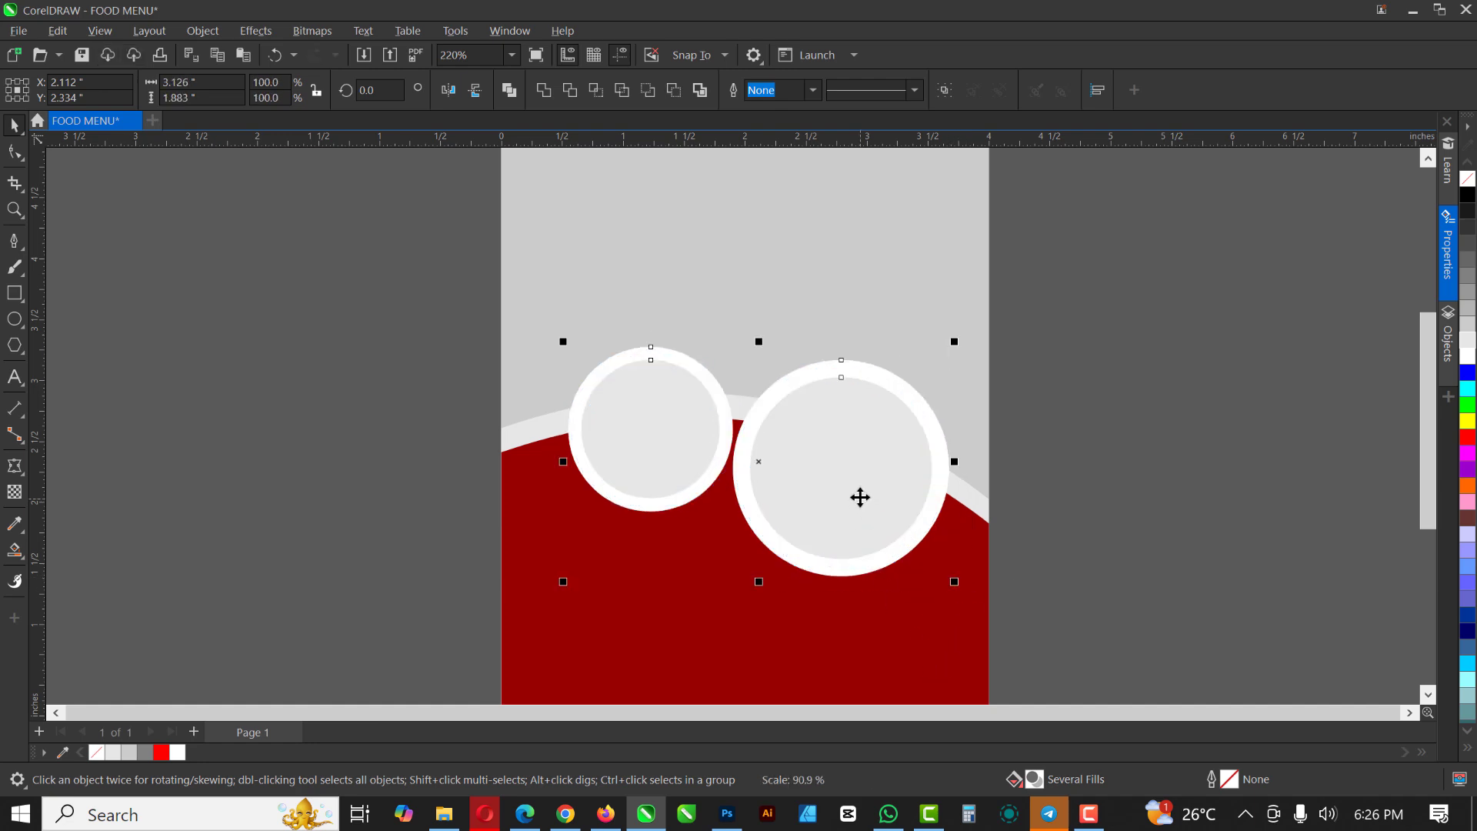
{"action": "left_click_drag", "start_coordinate": [860, 497], "coordinate": [908, 608]}
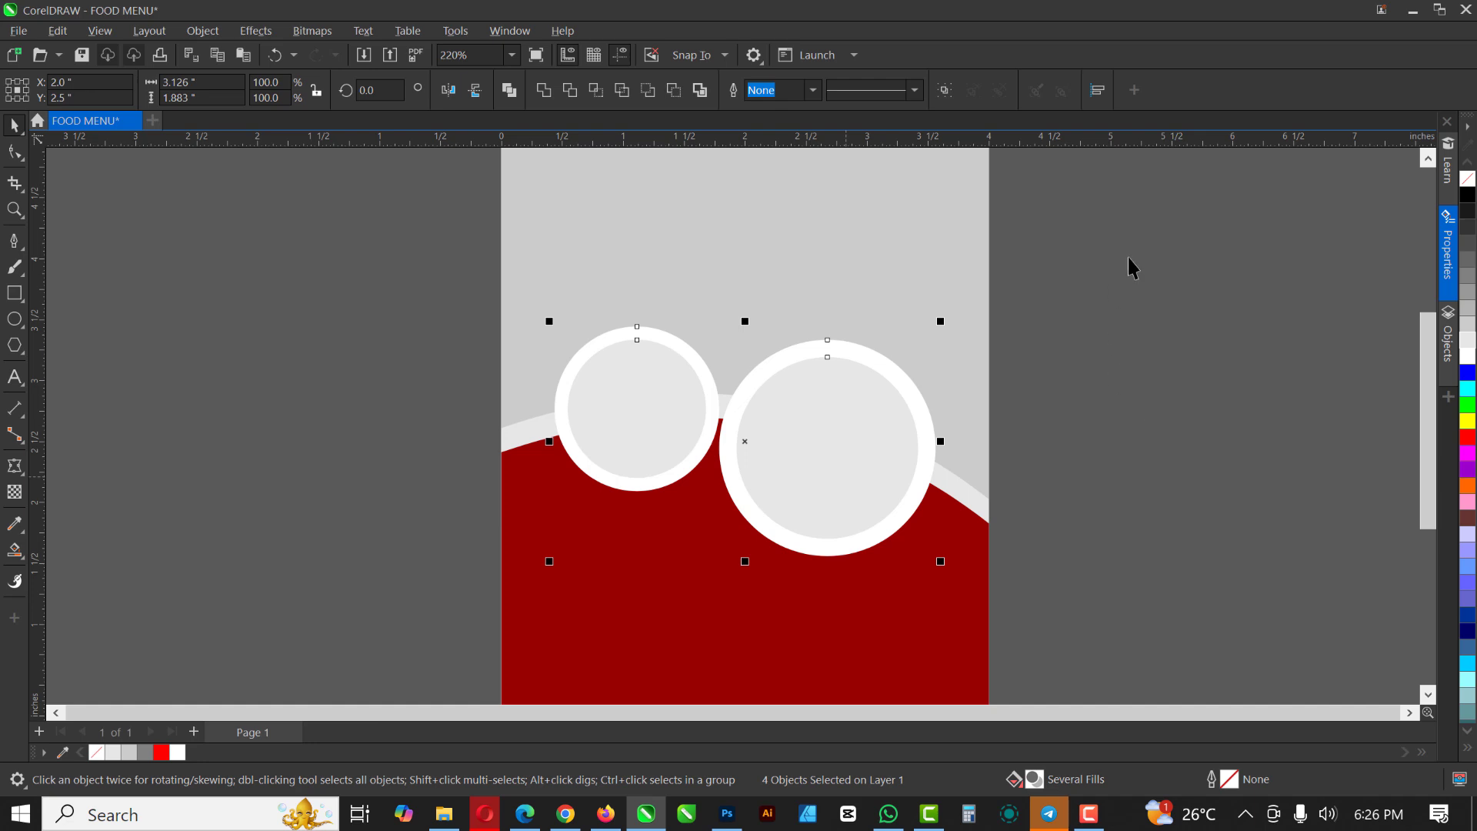
{"action": "left_click_drag", "start_coordinate": [778, 526], "coordinate": [779, 525]}
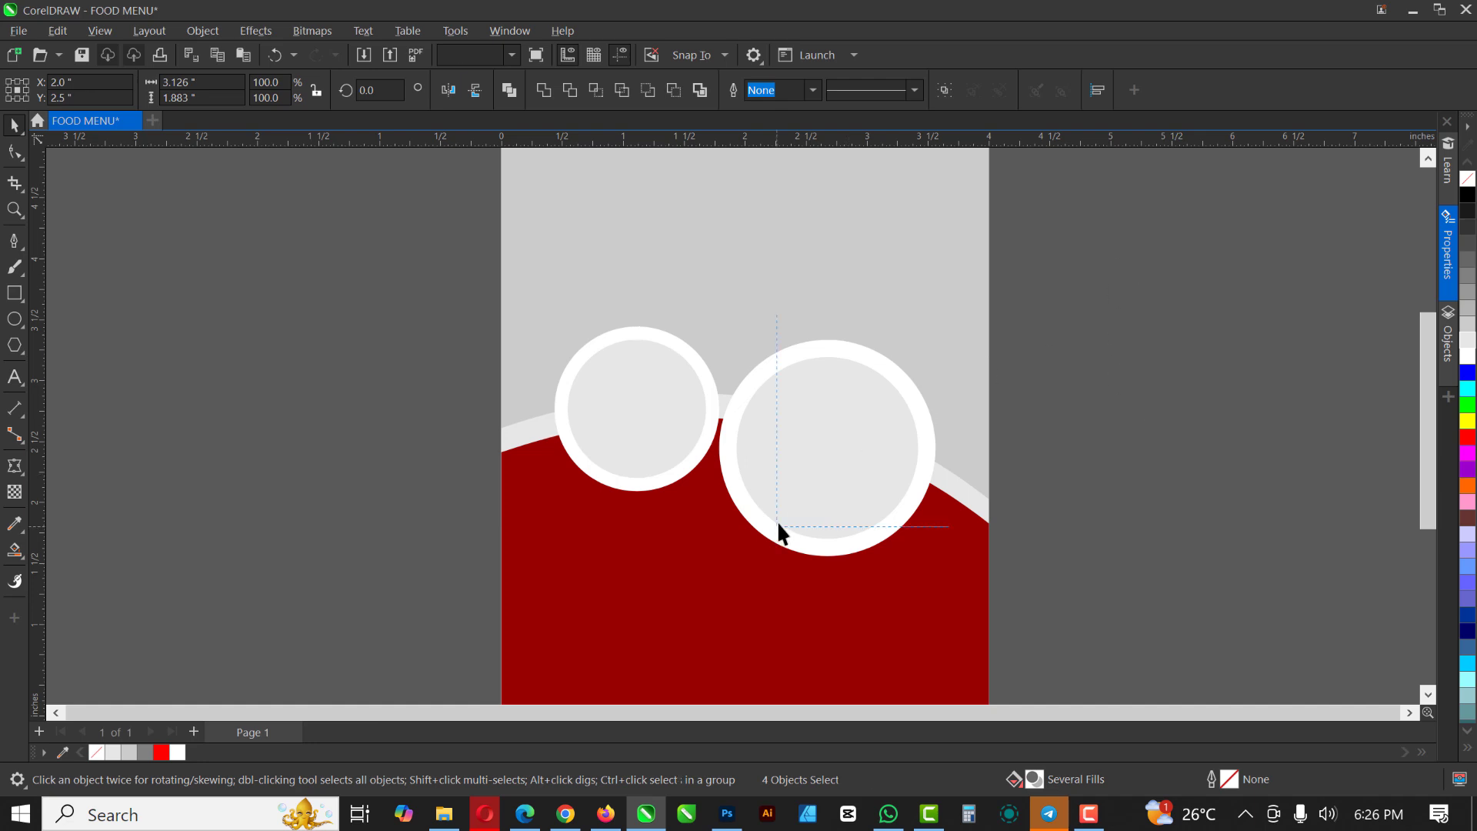
{"action": "left_click", "coordinate": [1099, 396]}
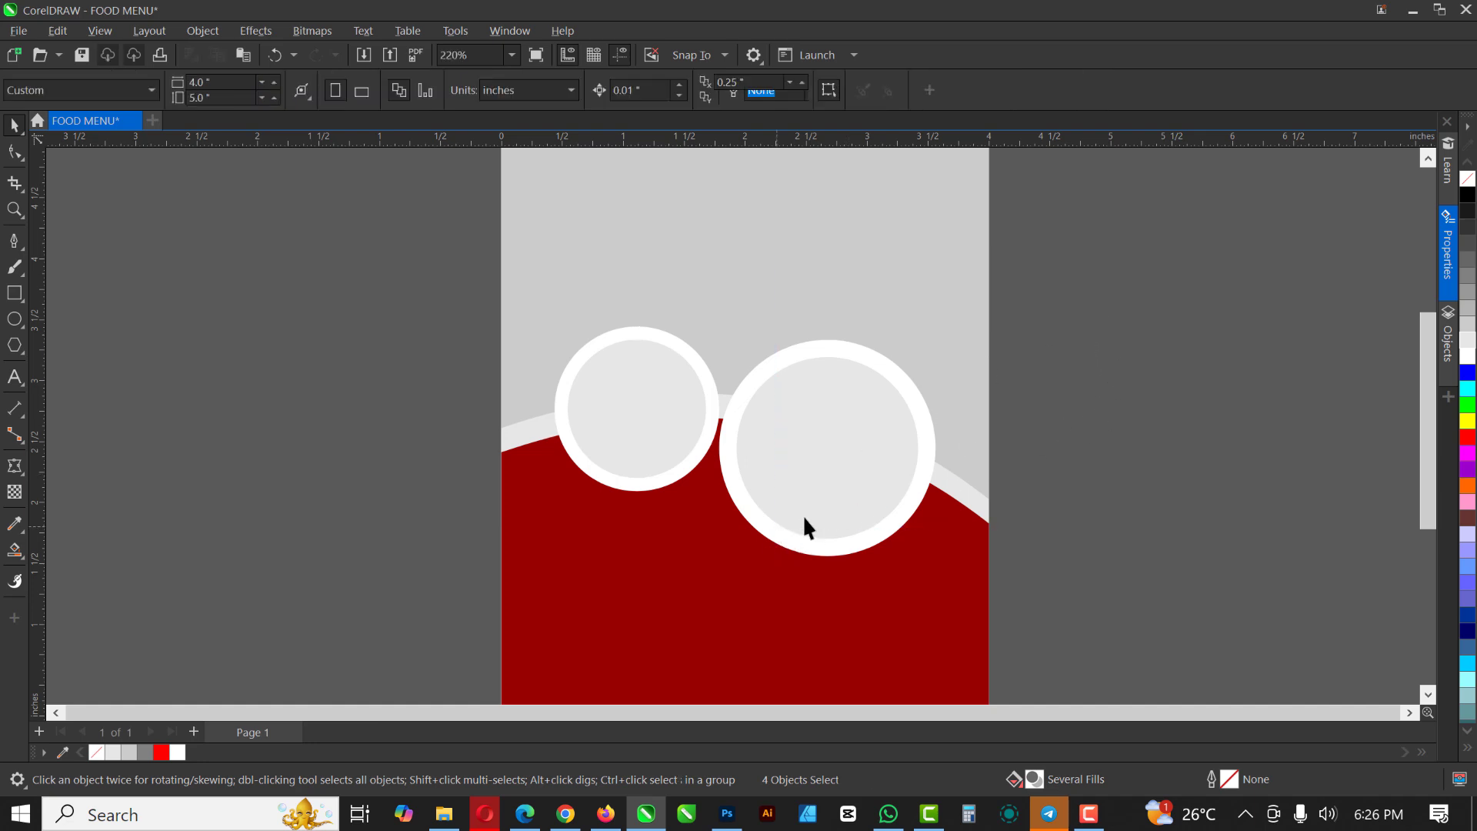
Shrink the larger ringed circle to about 1.6 inches and move it to about X 2.80, Y 2.53 inches
{"action": "left_click", "coordinate": [957, 492]}
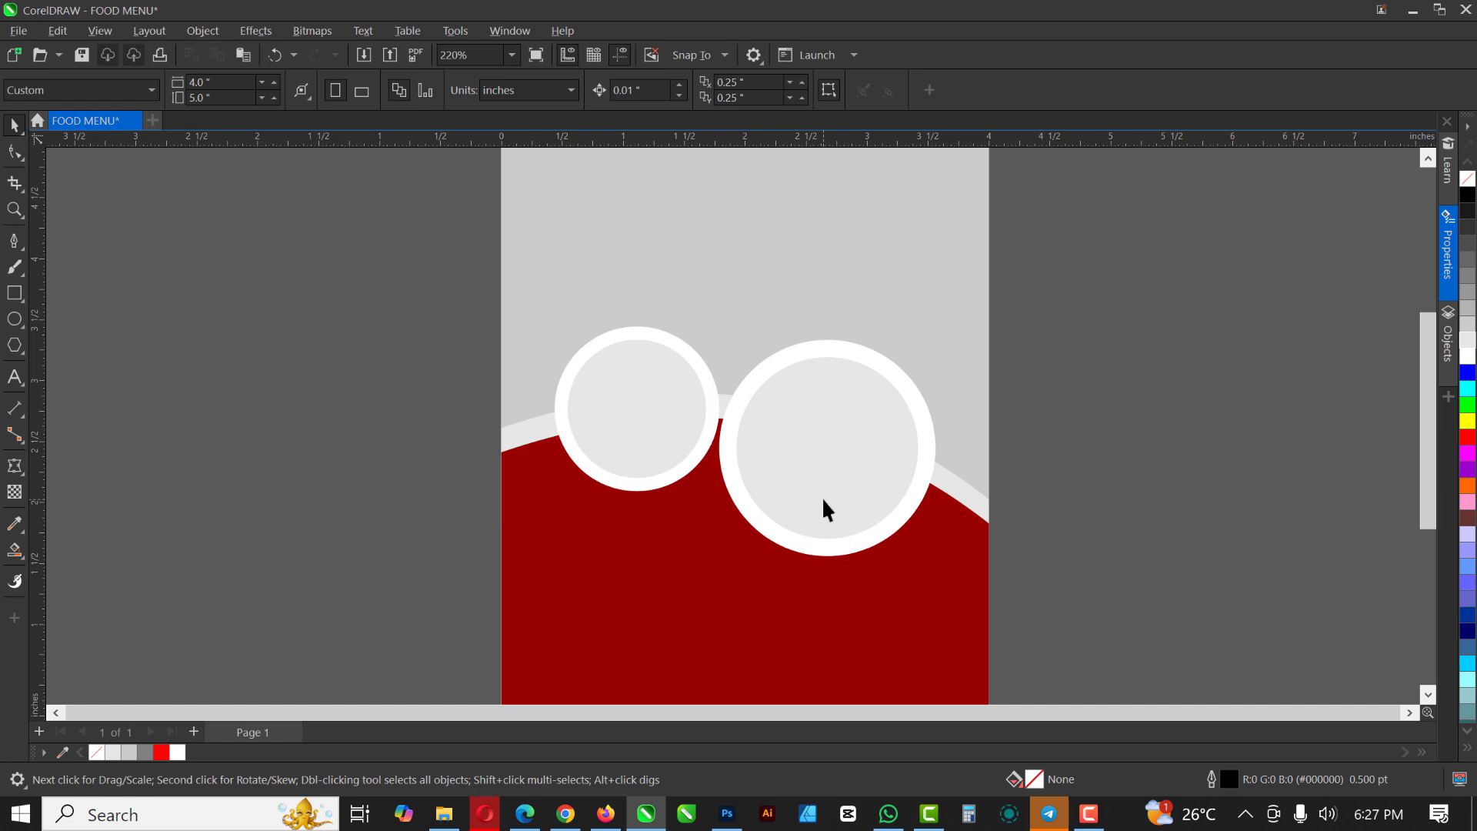
{"action": "left_click", "coordinate": [783, 465]}
{"action": "left_click", "coordinate": [880, 356]}
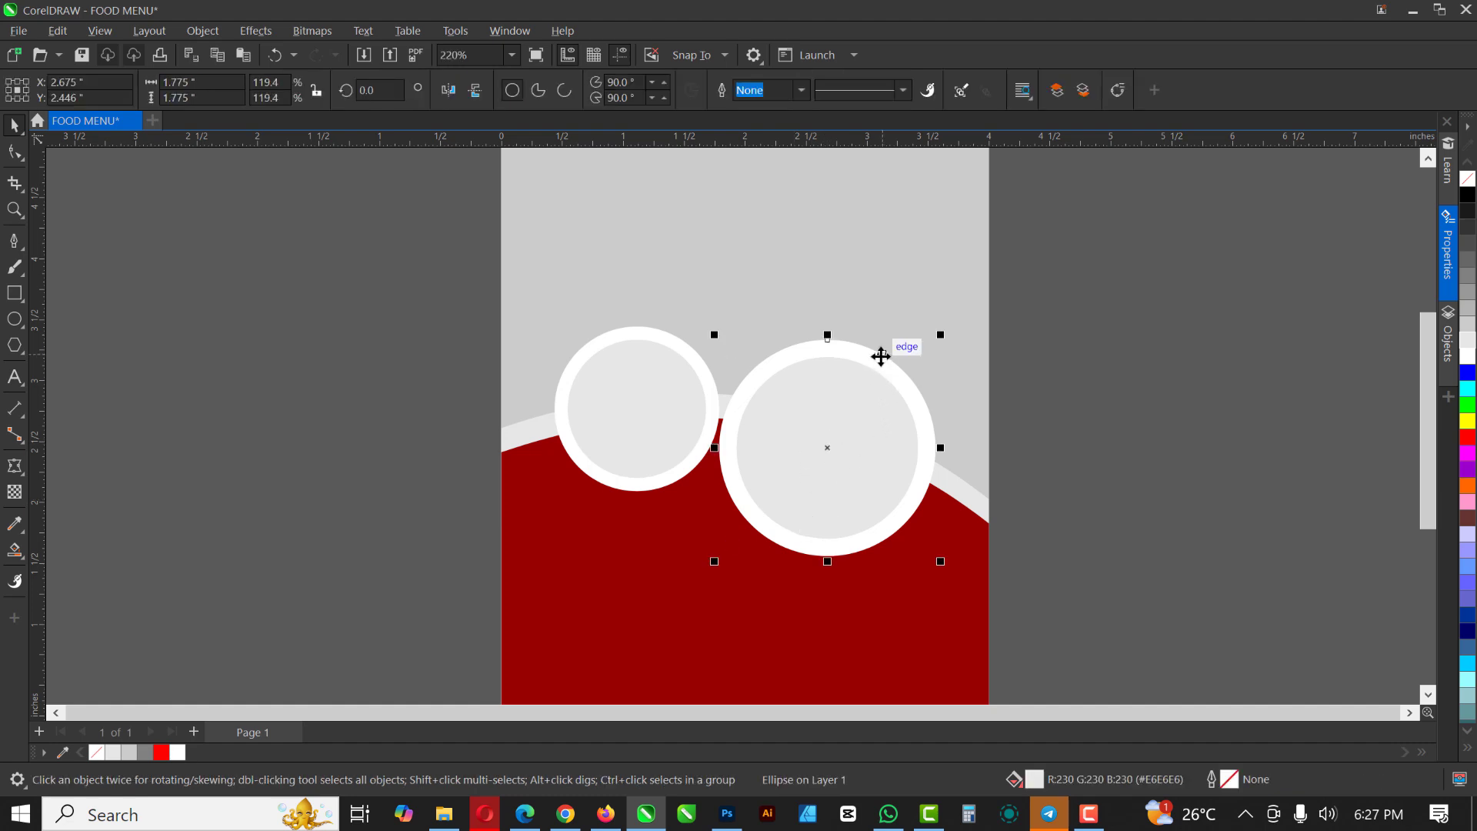
{"action": "left_click", "coordinate": [1121, 322]}
{"action": "left_click_drag", "start_coordinate": [1094, 303], "coordinate": [707, 587]}
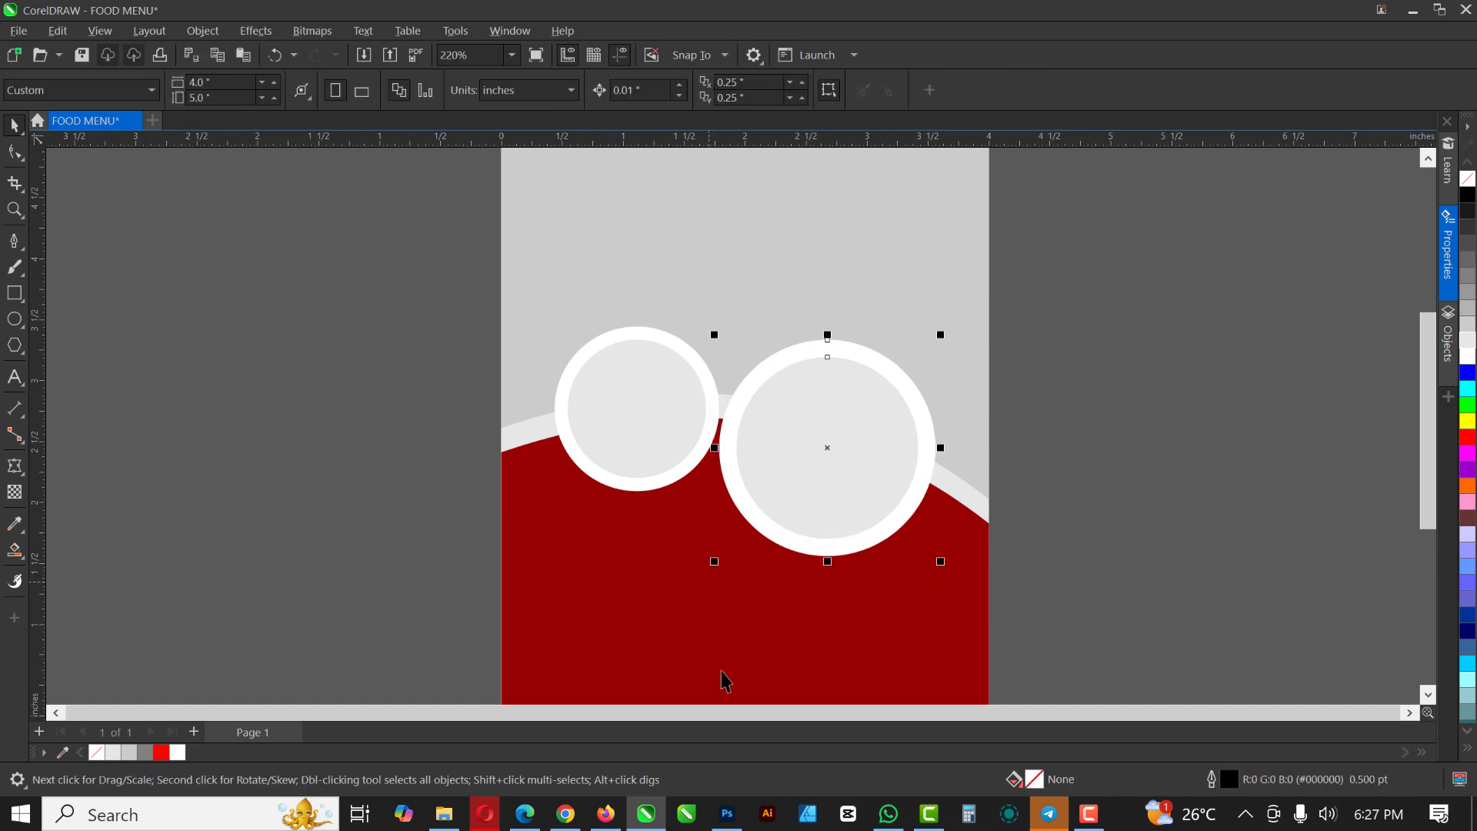
{"action": "left_click_drag", "start_coordinate": [941, 564], "coordinate": [930, 550]}
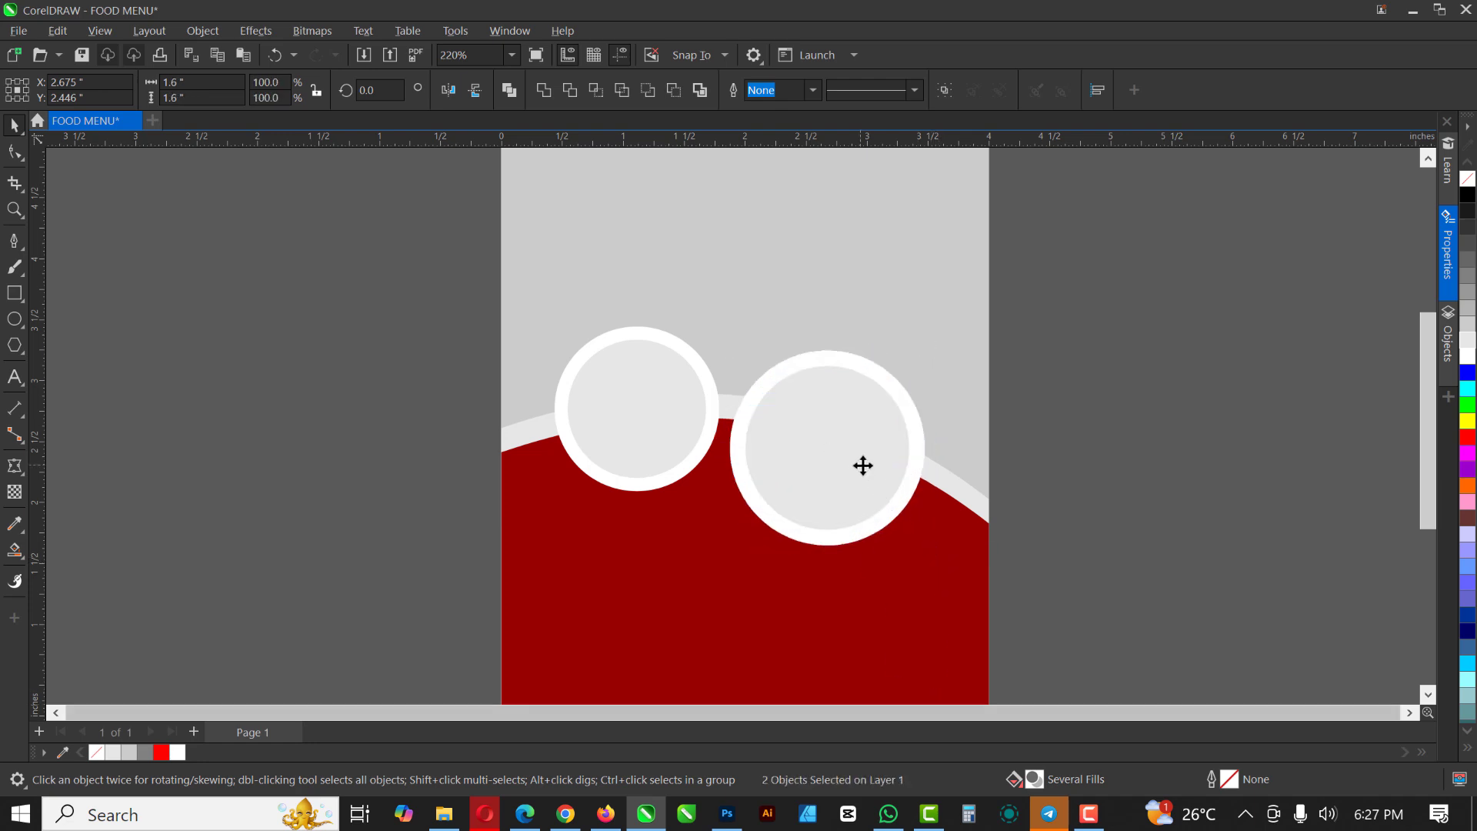
{"action": "mouse_move", "coordinate": [861, 465]}
{"action": "left_mouse_down"}
{"action": "mouse_move", "coordinate": [877, 505]}
{"action": "mouse_move", "coordinate": [876, 464]}
{"action": "left_mouse_up"}
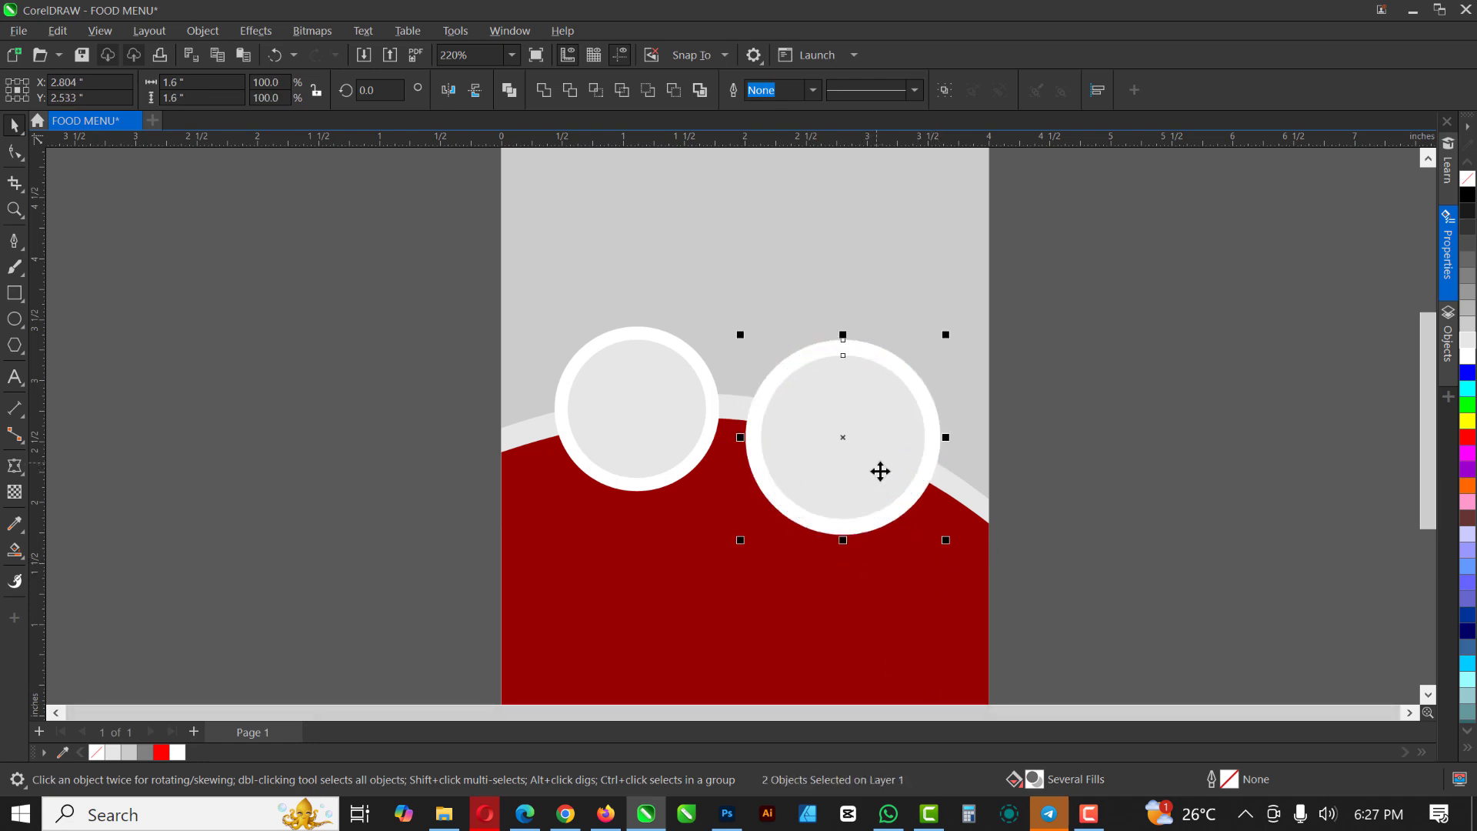
Lower the larger ringed circle by about 0.13 inches and enlarge it to about 1.76 inches in diameter
{"action": "scroll", "coordinate": [741, 432], "scroll_direction": "down", "scroll_amount": 1}
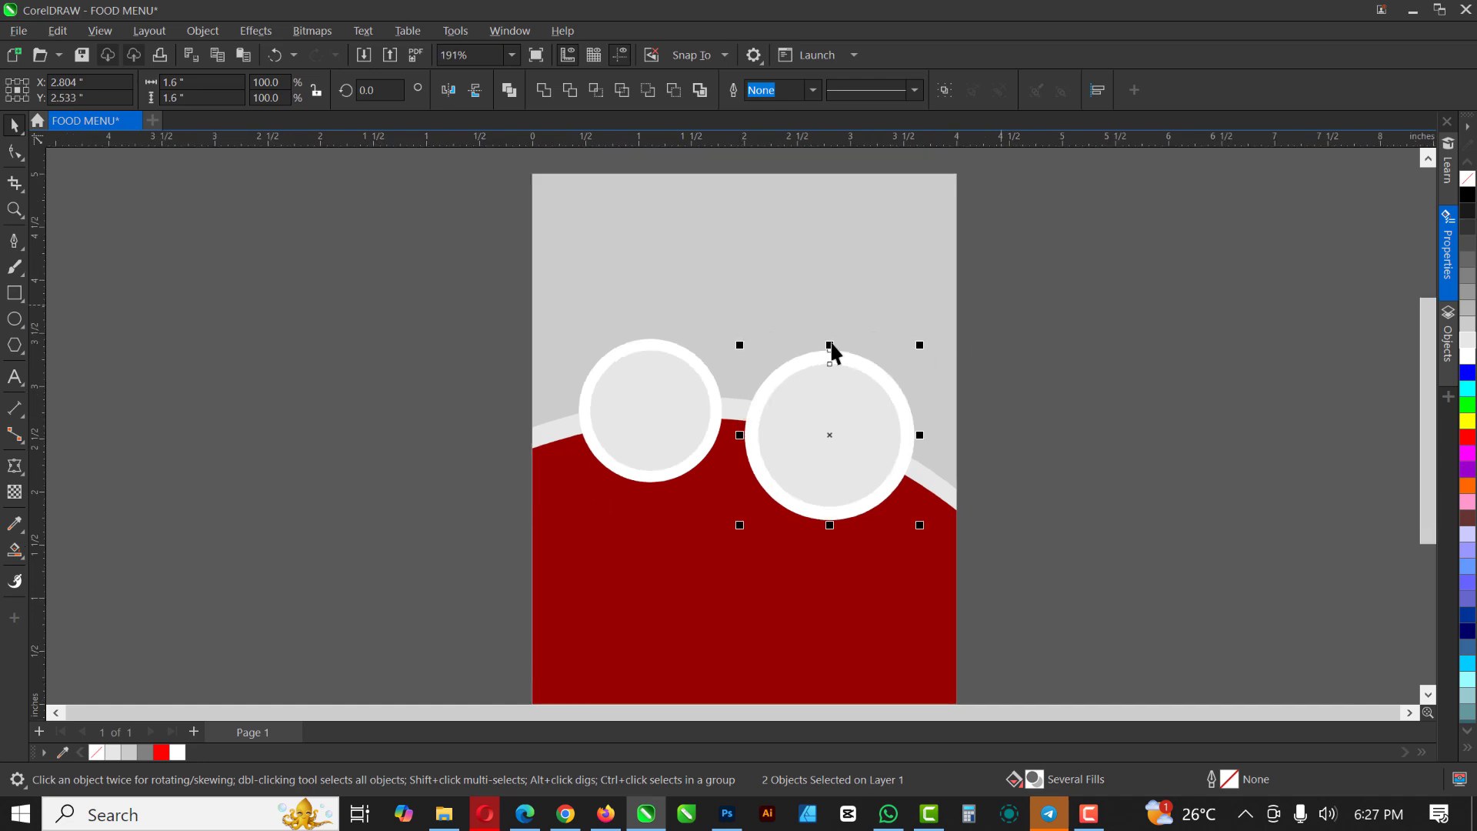
{"action": "scroll", "coordinate": [830, 346], "scroll_direction": "down", "scroll_amount": 1}
{"action": "scroll", "coordinate": [838, 400], "scroll_direction": "up", "scroll_amount": 1}
{"action": "left_click_drag", "start_coordinate": [831, 403], "coordinate": [829, 416]}
{"action": "left_click_drag", "start_coordinate": [917, 521], "coordinate": [930, 551]}
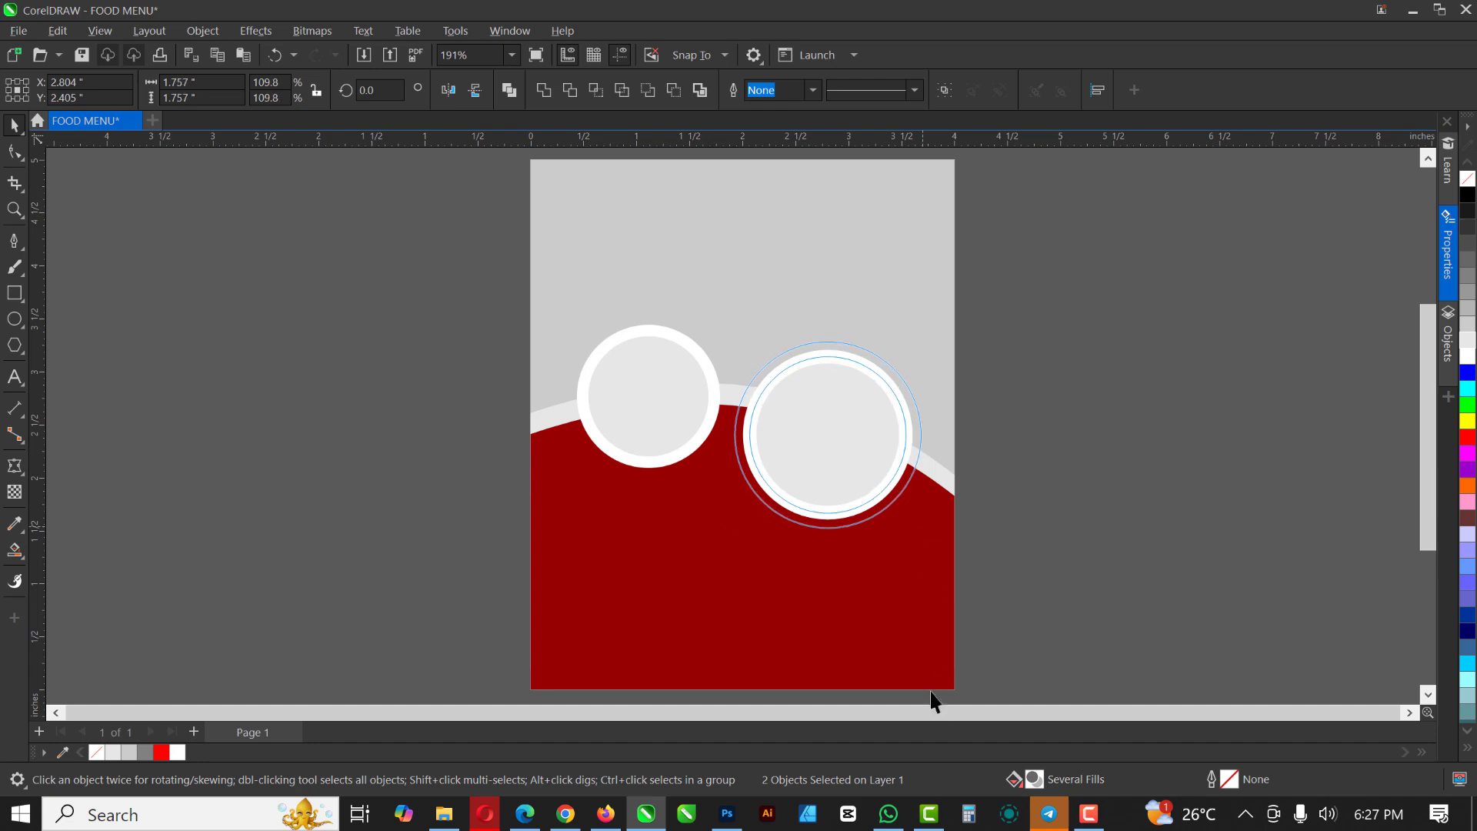
{"action": "left_click_drag", "start_coordinate": [931, 701], "coordinate": [930, 700]}
{"action": "scroll", "coordinate": [774, 317], "scroll_direction": "down", "scroll_amount": 2}
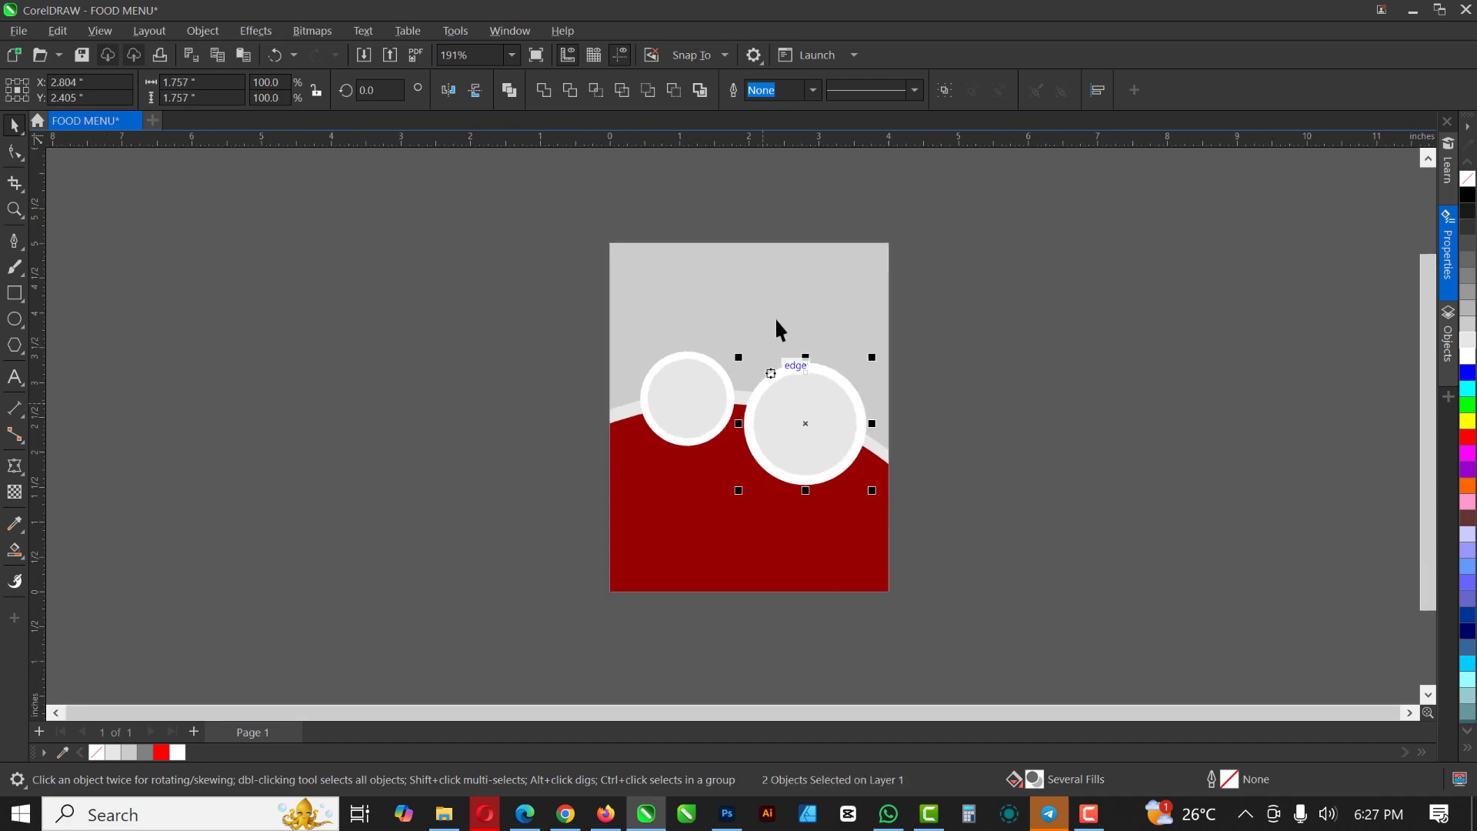
{"action": "scroll", "coordinate": [774, 311], "scroll_direction": "up", "scroll_amount": 1}
{"action": "scroll", "coordinate": [776, 312], "scroll_direction": "up", "scroll_amount": 1}
{"action": "left_click", "coordinate": [774, 282]}
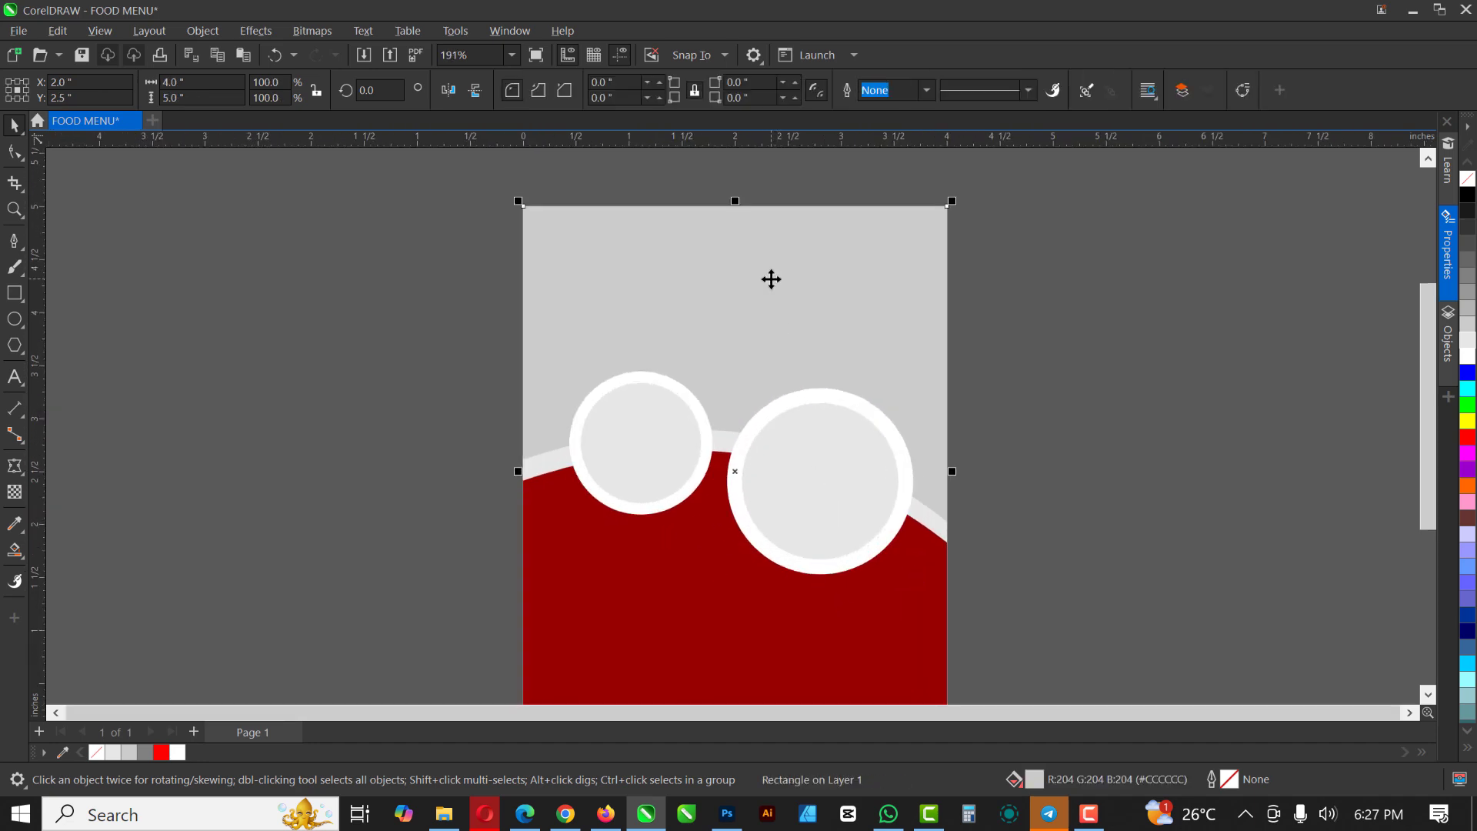
{"action": "left_click", "coordinate": [1148, 335]}
{"action": "scroll", "coordinate": [818, 342], "scroll_direction": "down", "scroll_amount": 1}
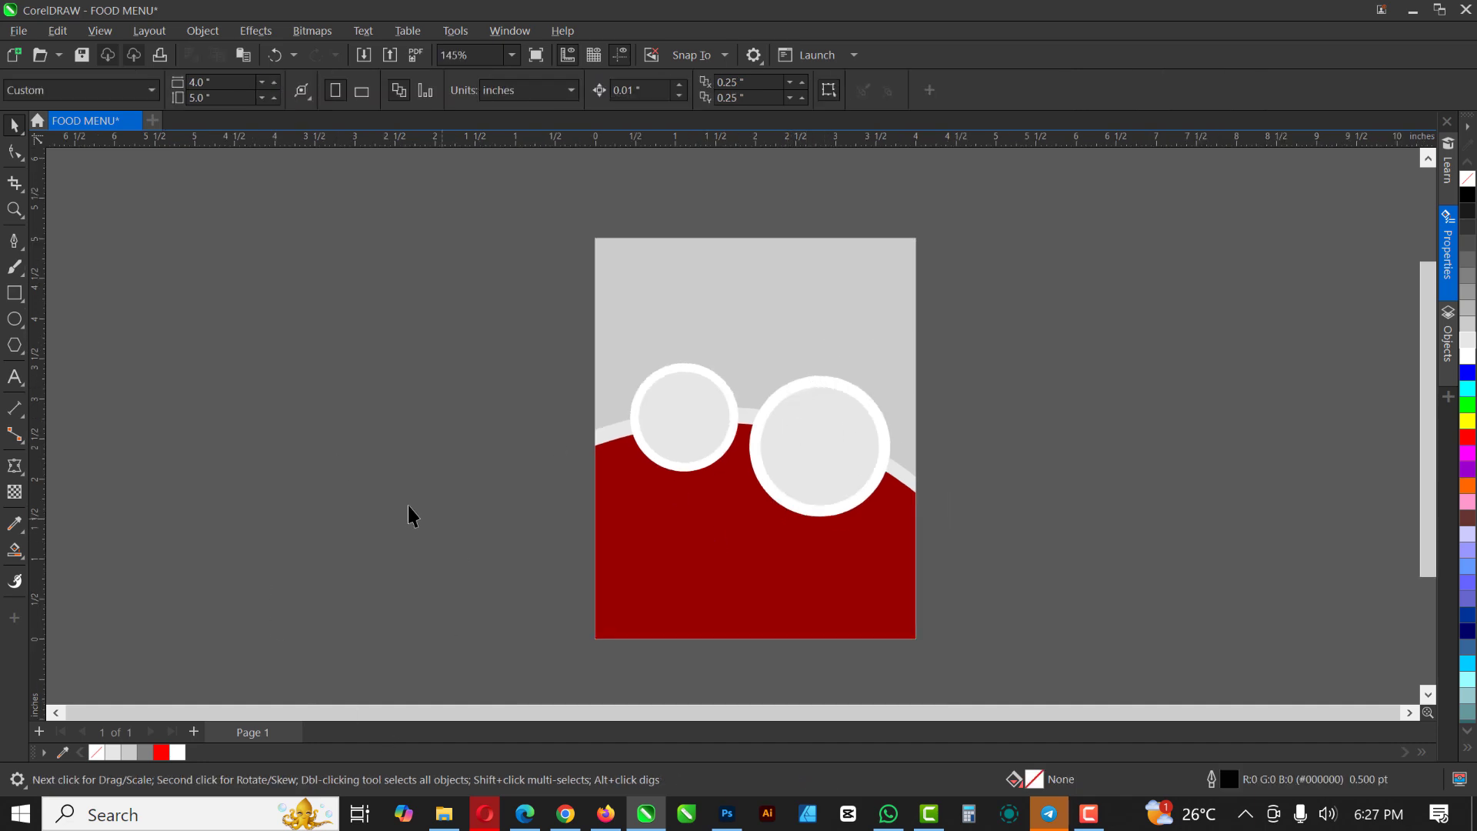
{"action": "scroll", "coordinate": [777, 344], "scroll_direction": "up", "scroll_amount": 1}
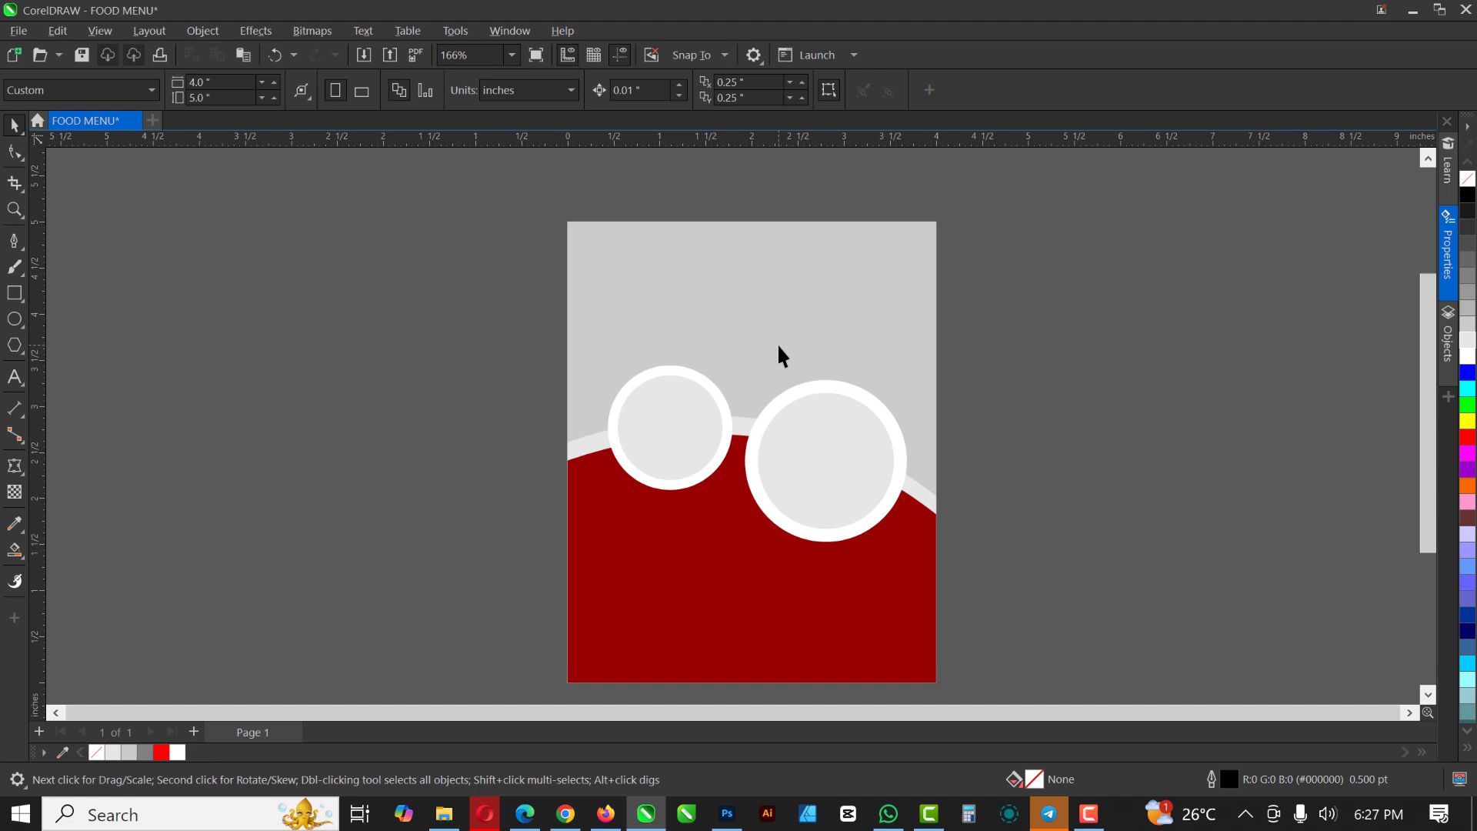
{"action": "left_click", "coordinate": [749, 599]}
{"action": "scroll", "coordinate": [775, 610], "scroll_direction": "up", "scroll_amount": 2}
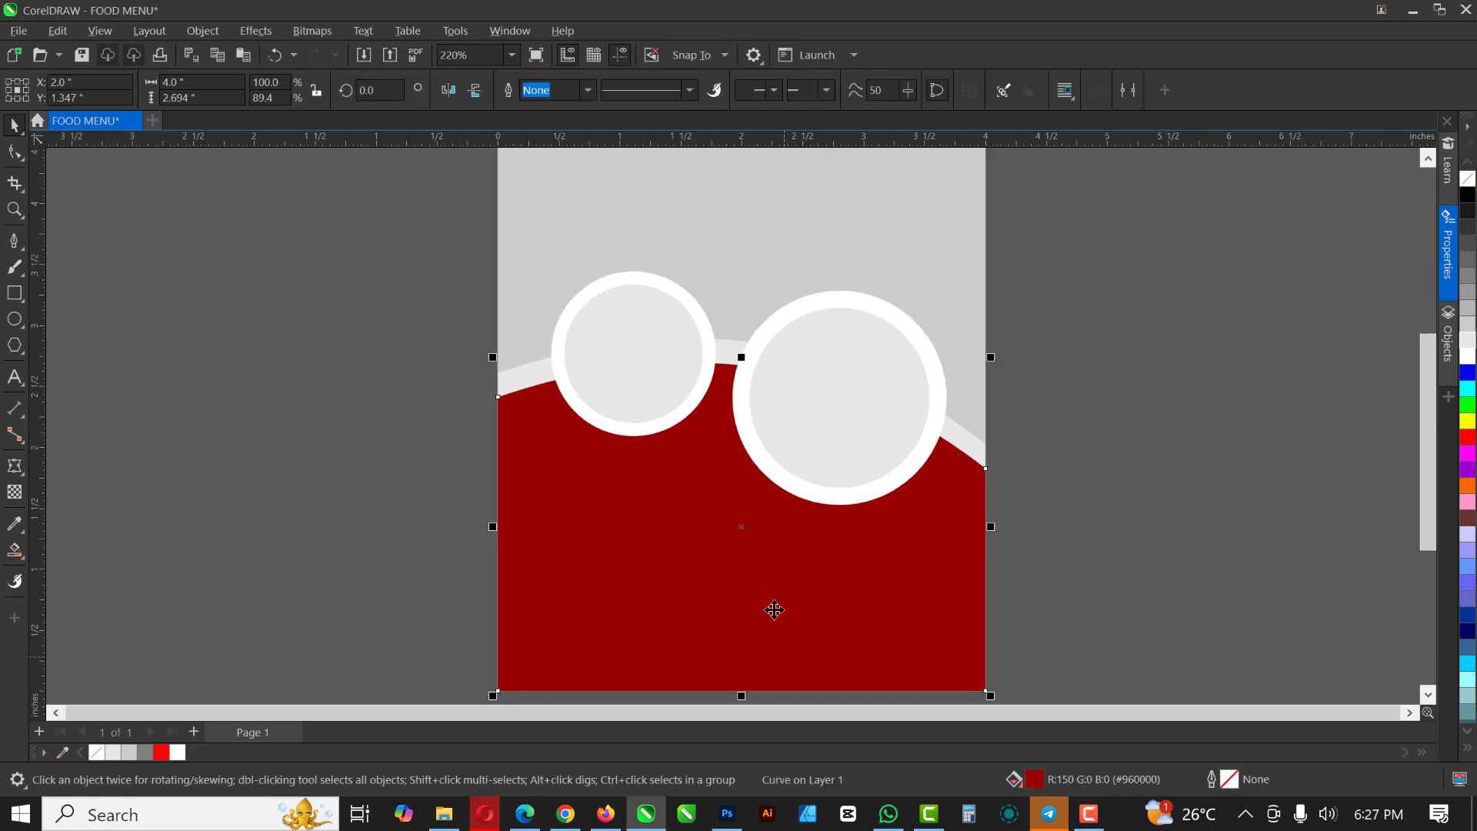
{"action": "scroll", "coordinate": [827, 654], "scroll_direction": "up", "scroll_amount": 1}
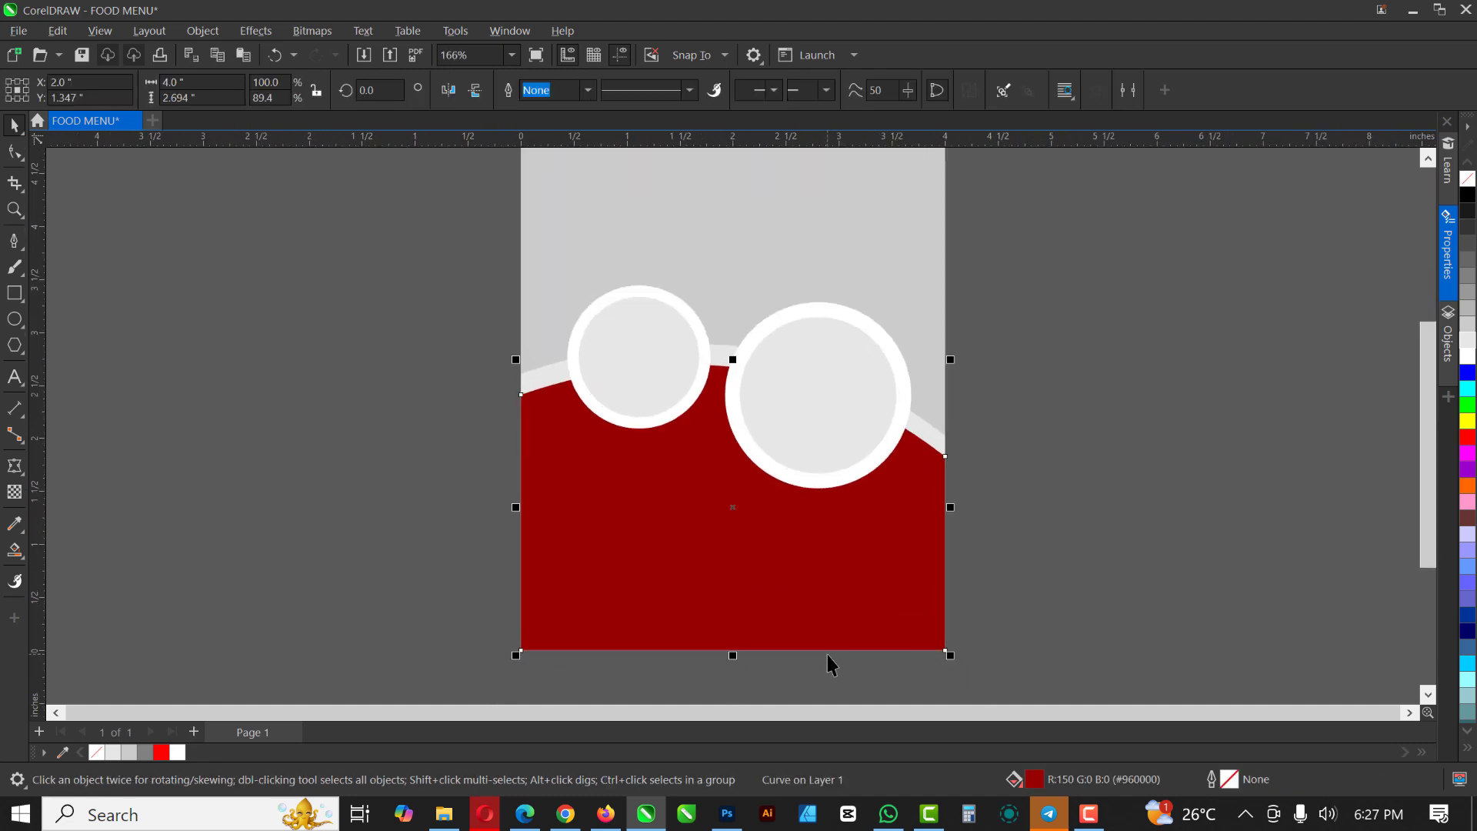
Try to start a Pen outline on the dark red shape's edges and turn off the tool's automatic node adding and deleting
{"action": "left_click", "coordinate": [14, 244]}
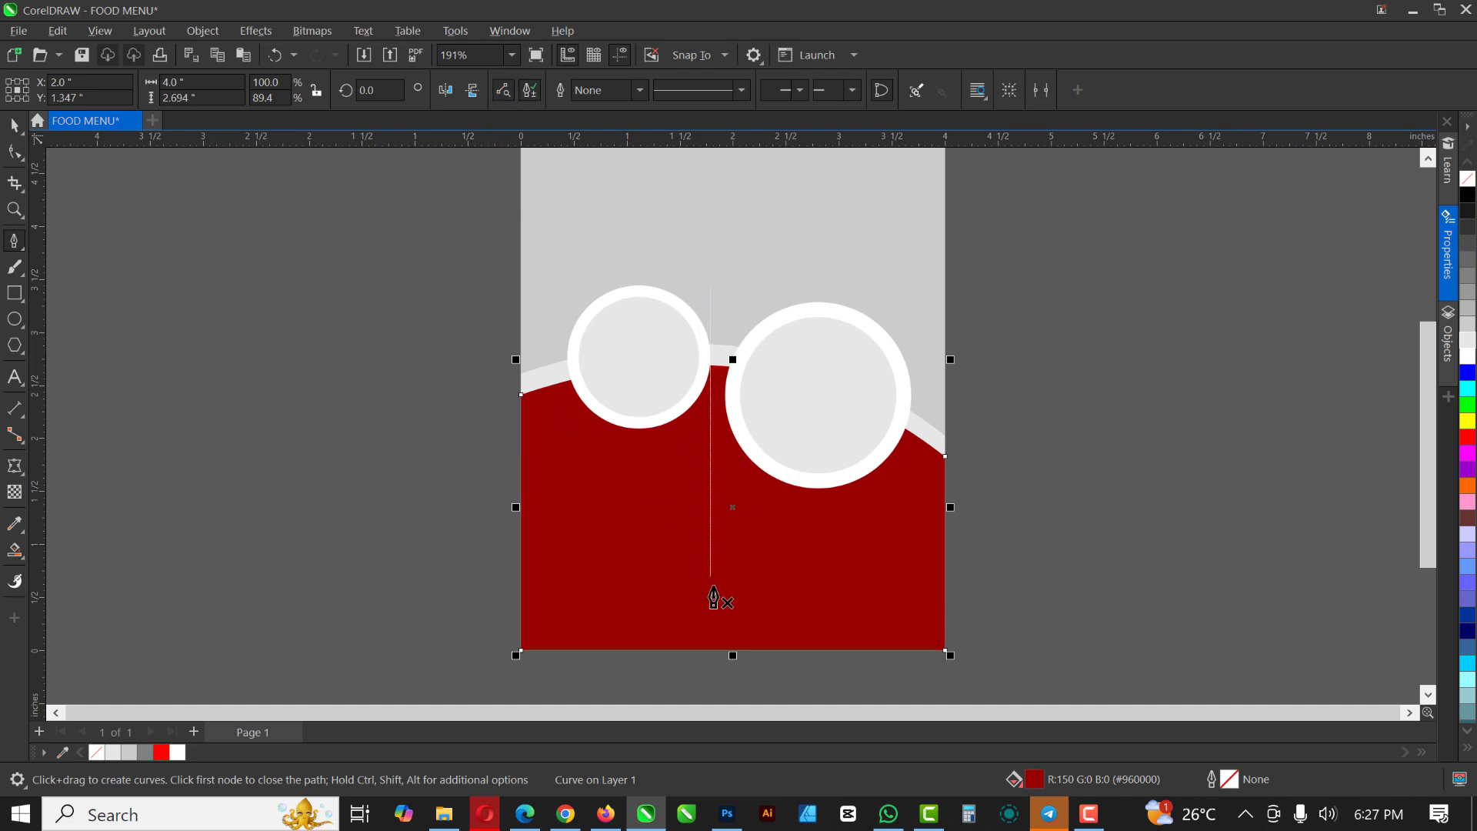
{"action": "left_click", "coordinate": [673, 652]}
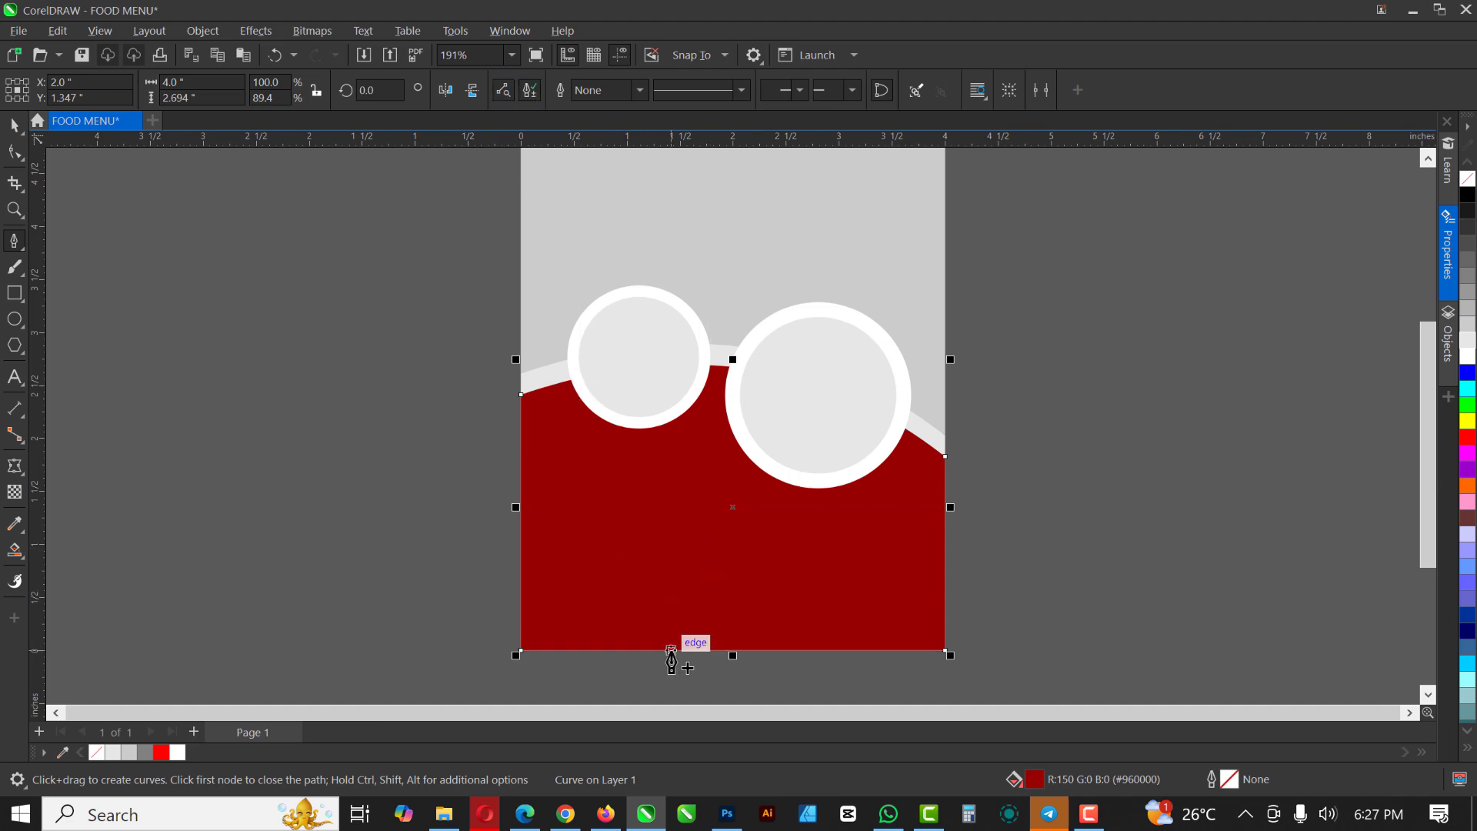
{"action": "left_click", "coordinate": [945, 528]}
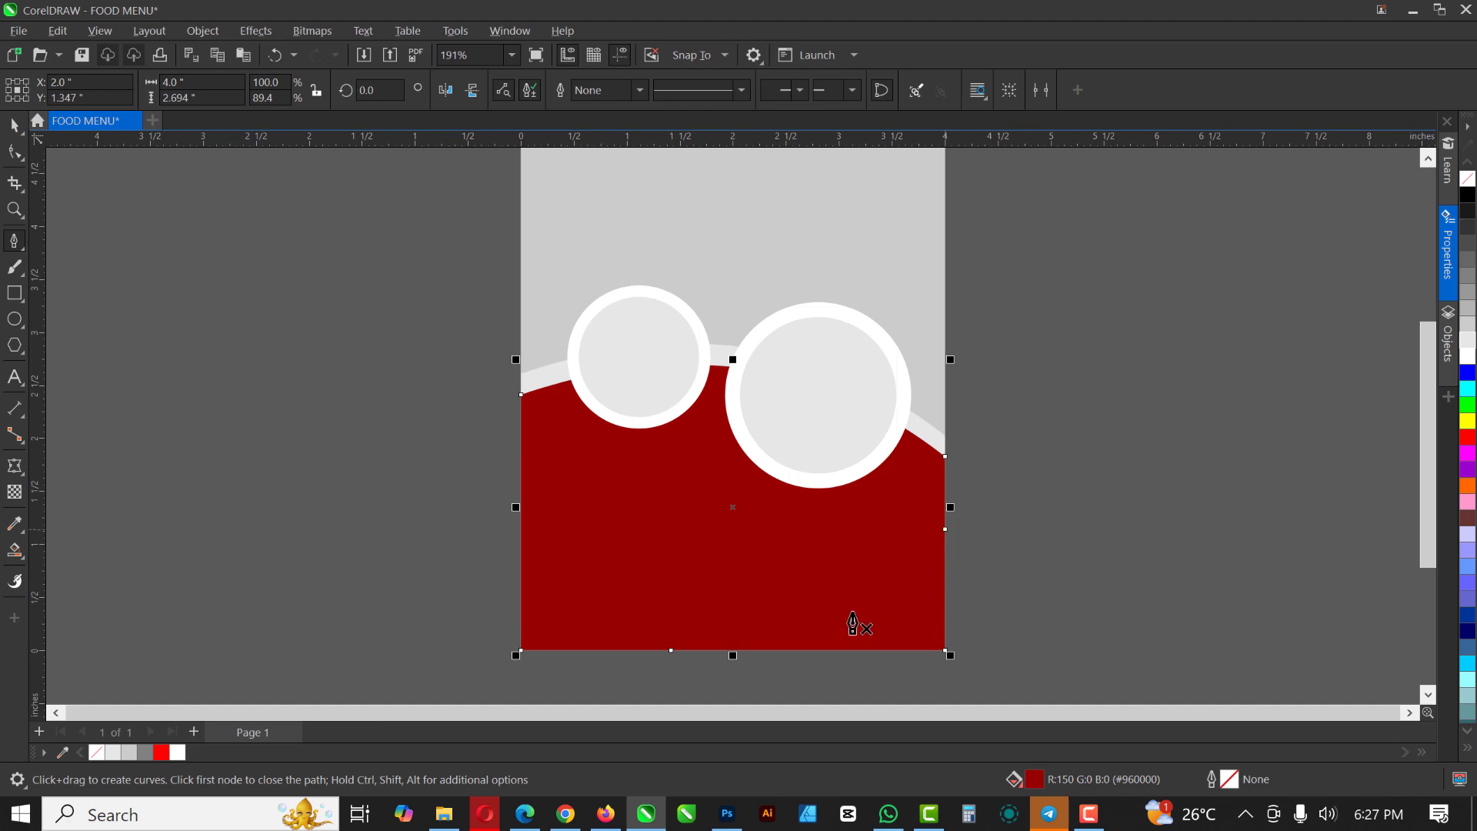
{"action": "left_click", "coordinate": [688, 651]}
{"action": "left_click", "coordinate": [527, 91]}
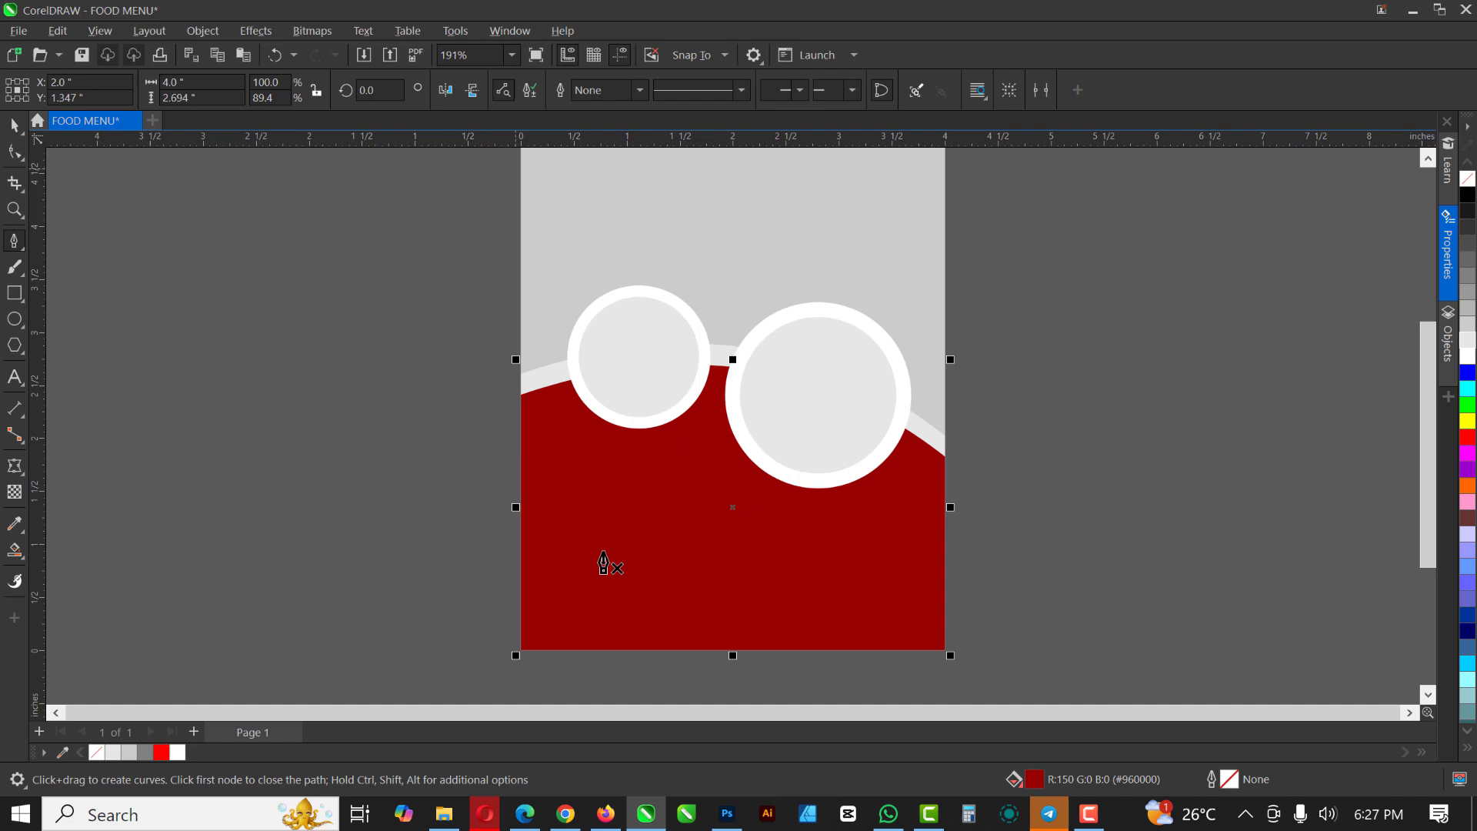
Draw a closed triangle about 2.96 inches wide and 1.06 inches high in the lower right corner of the page
{"action": "left_click", "coordinate": [631, 651]}
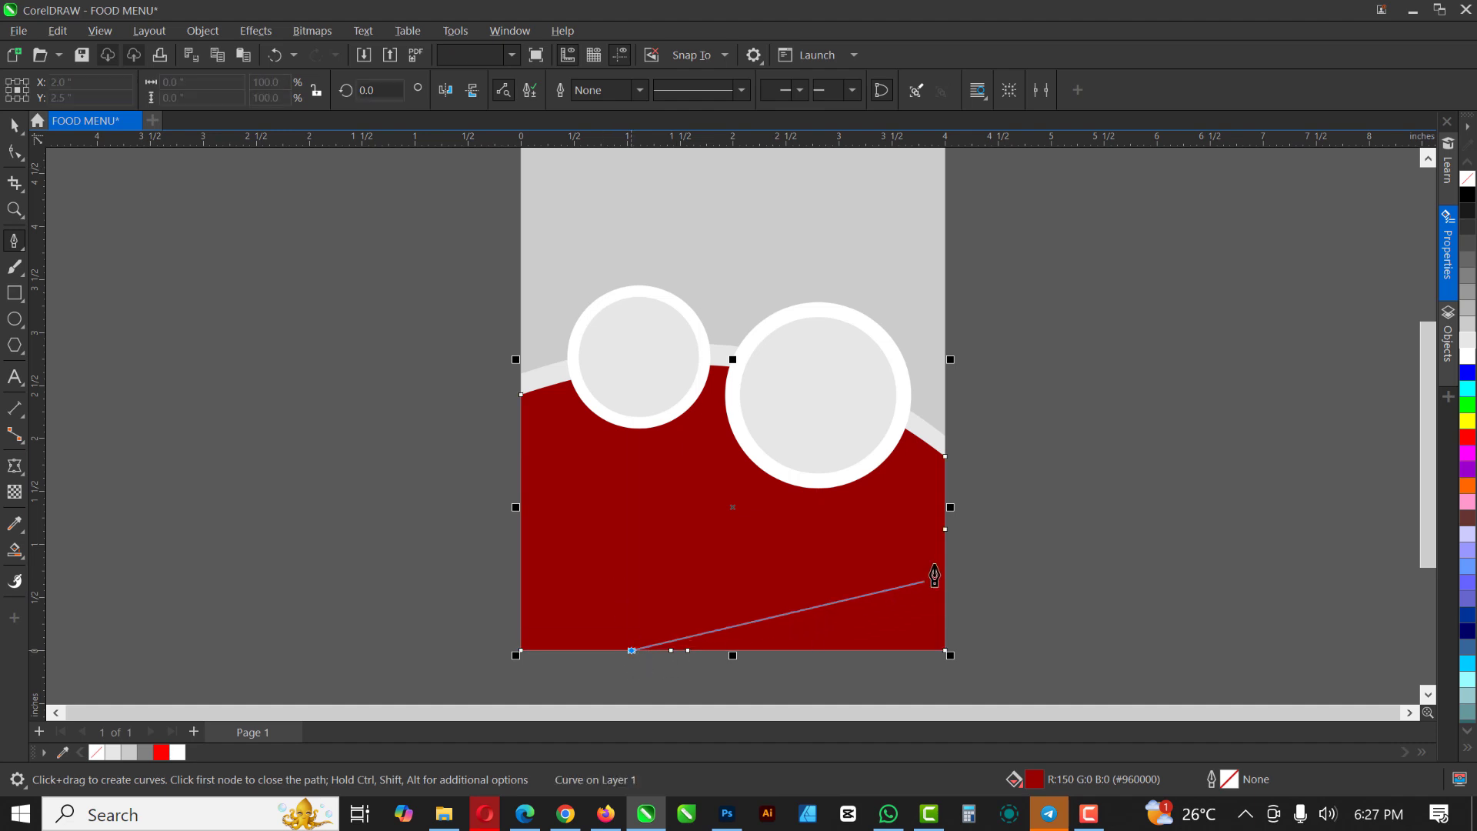
{"action": "left_click", "coordinate": [945, 538]}
{"action": "left_click", "coordinate": [945, 650]}
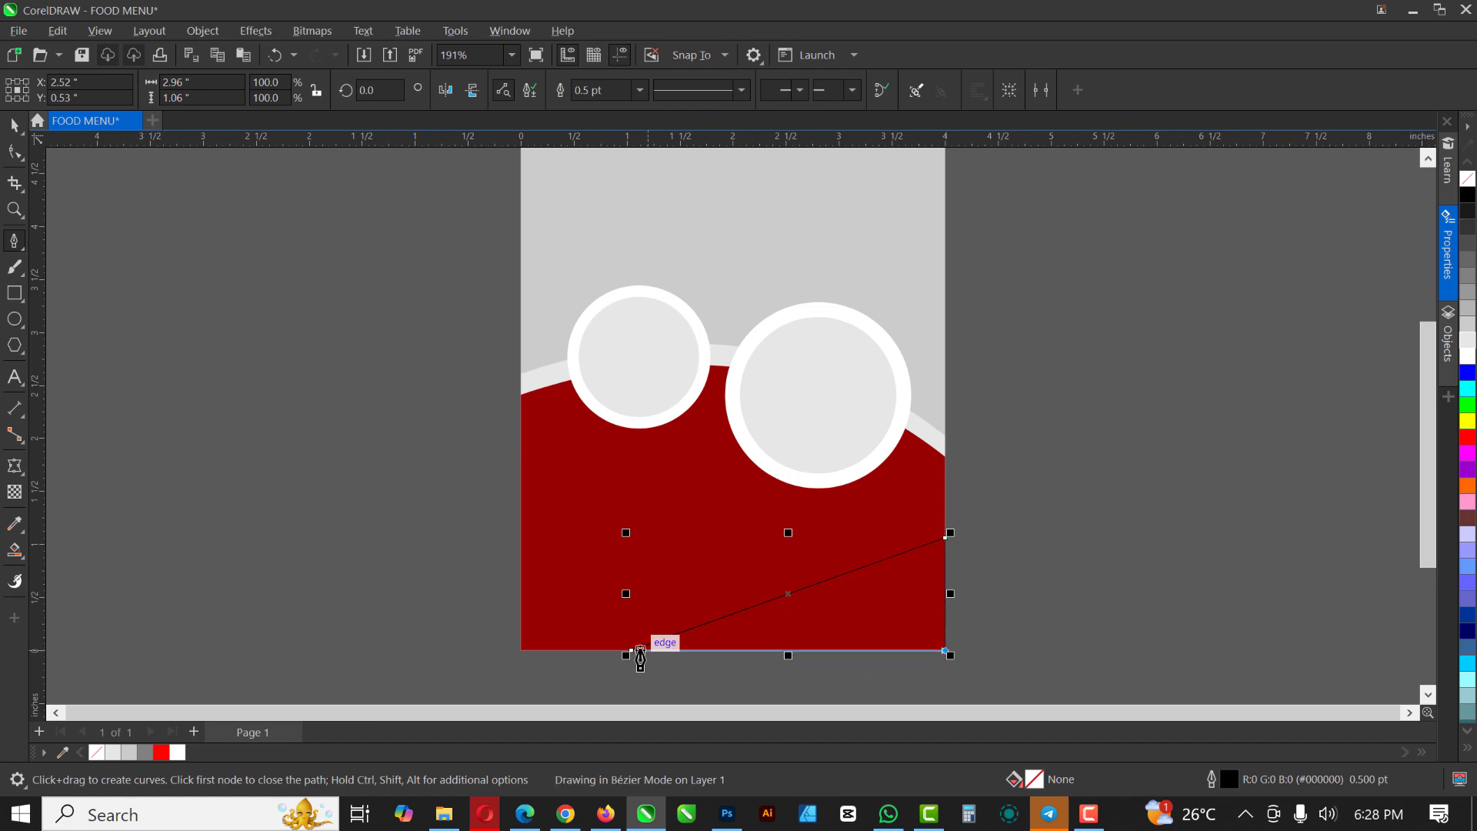
{"action": "left_click", "coordinate": [632, 651]}
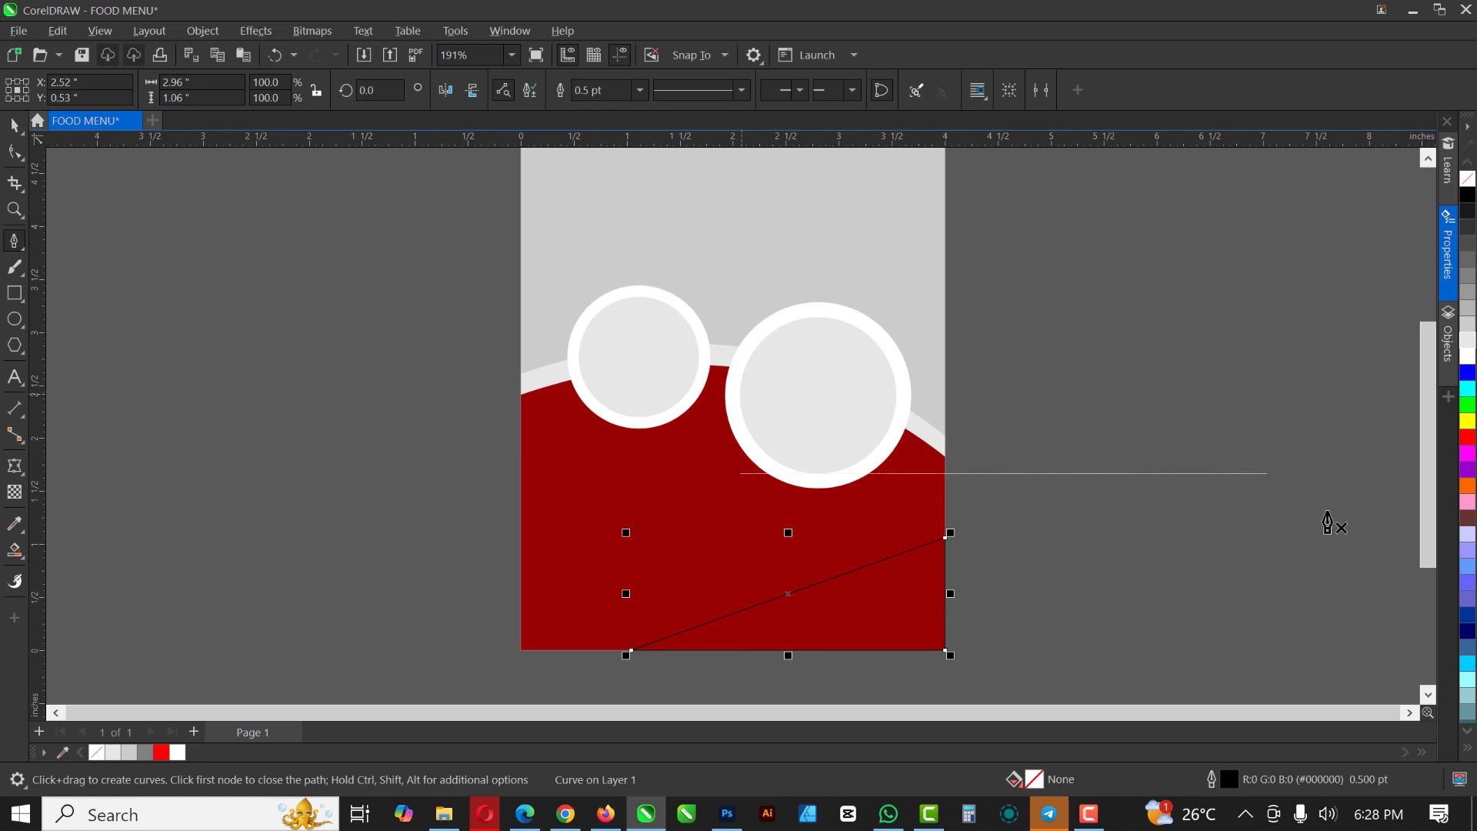
Fill the triangle with the arch's dark red, darkened with black to #630000, and remove its outline
{"action": "left_click", "coordinate": [13, 524]}
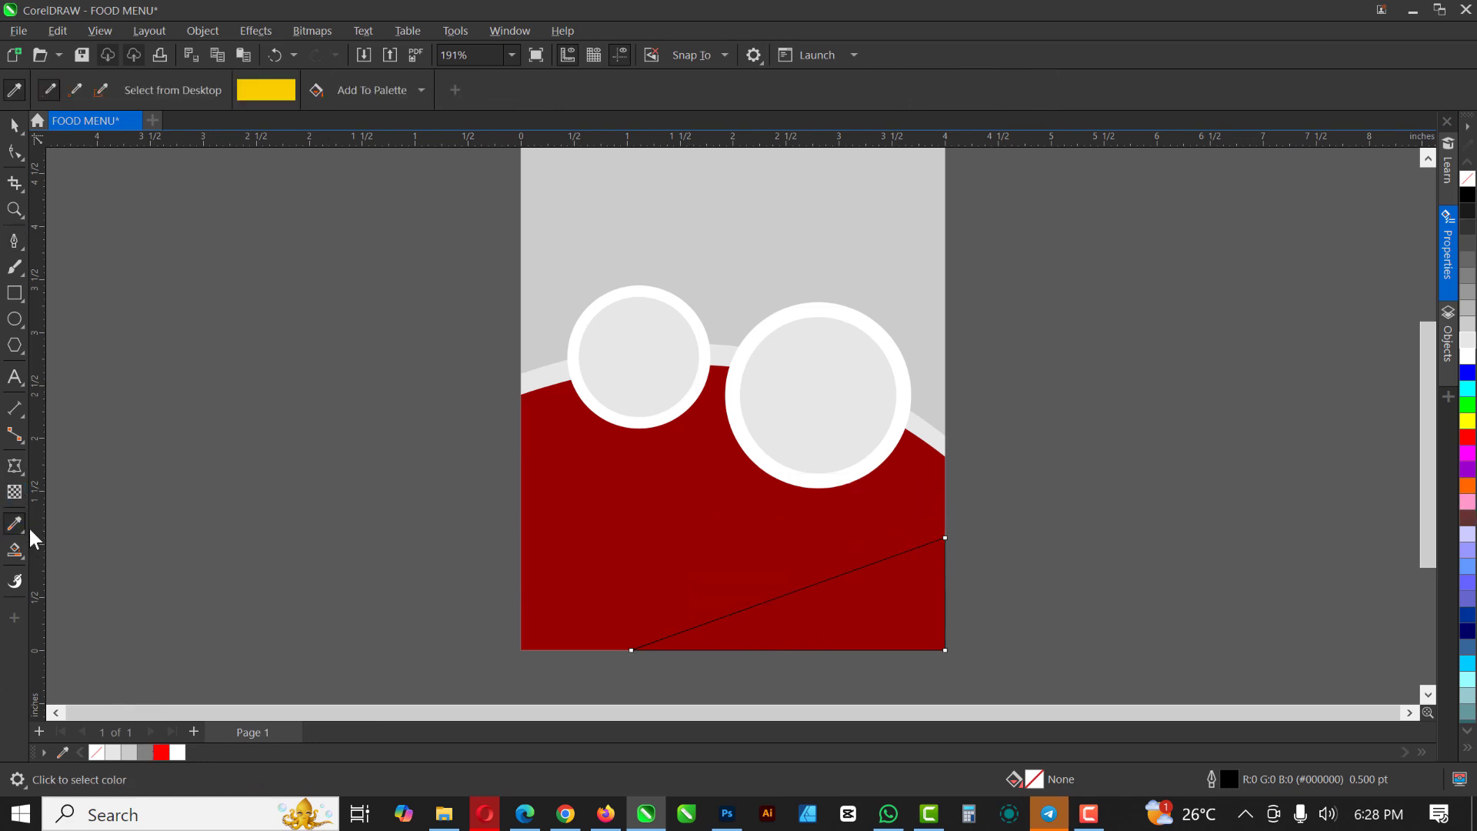
{"action": "left_click", "coordinate": [711, 532]}
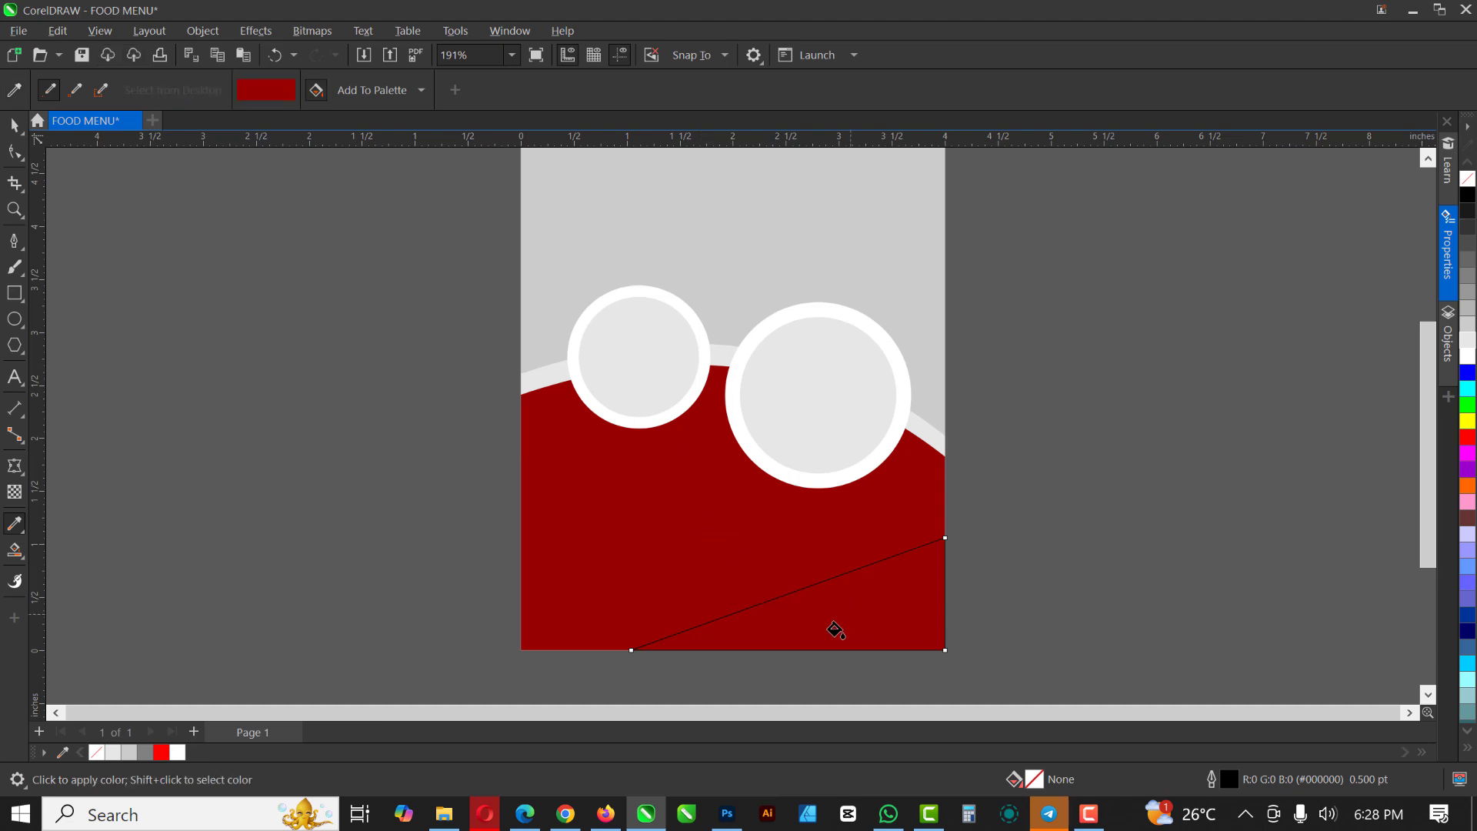
{"action": "left_click", "coordinate": [877, 604]}
{"action": "key", "text": "space"}
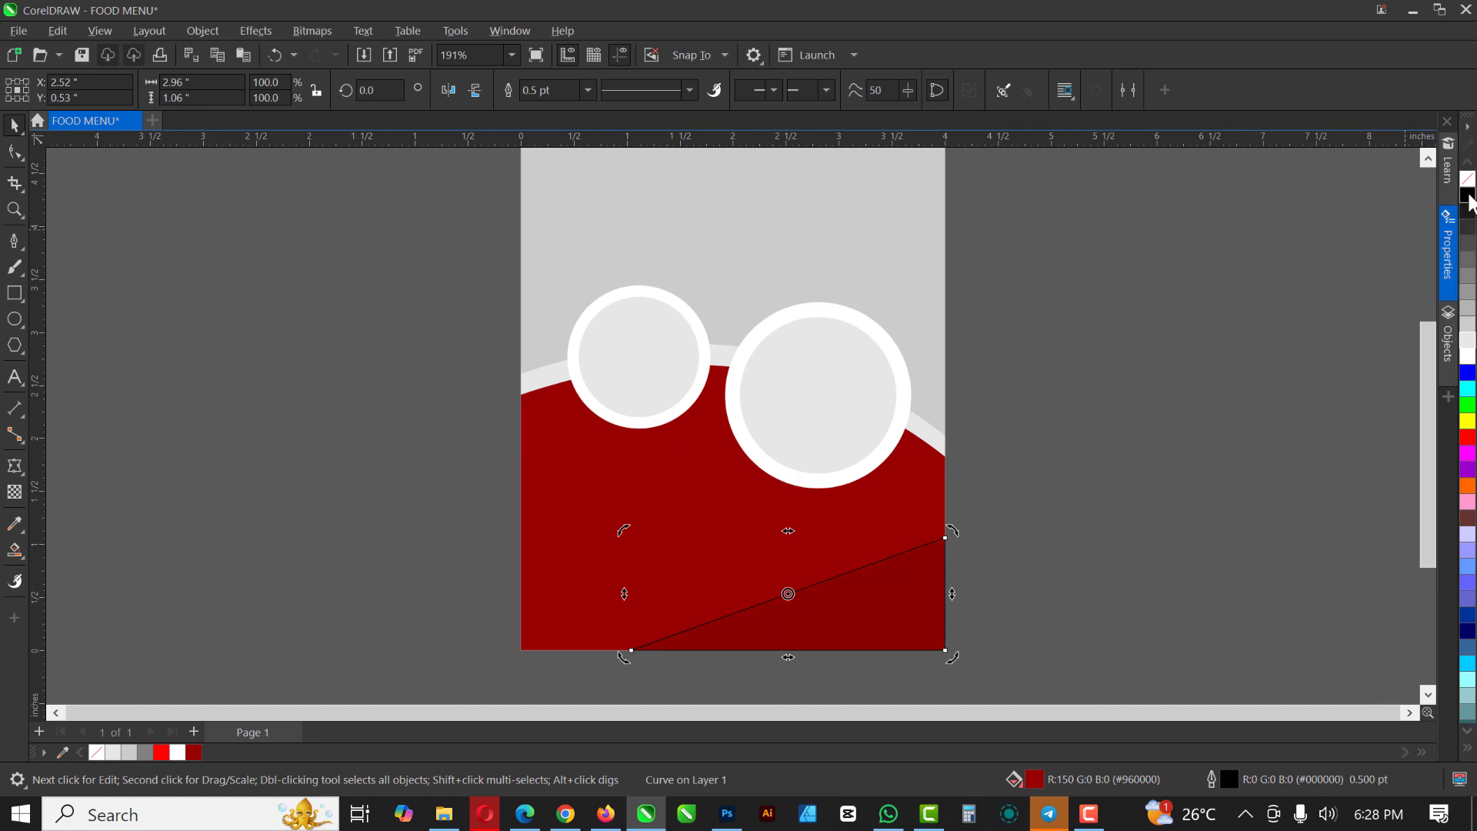
{"action": "left_click", "coordinate": [1468, 198], "text": "ctrl"}
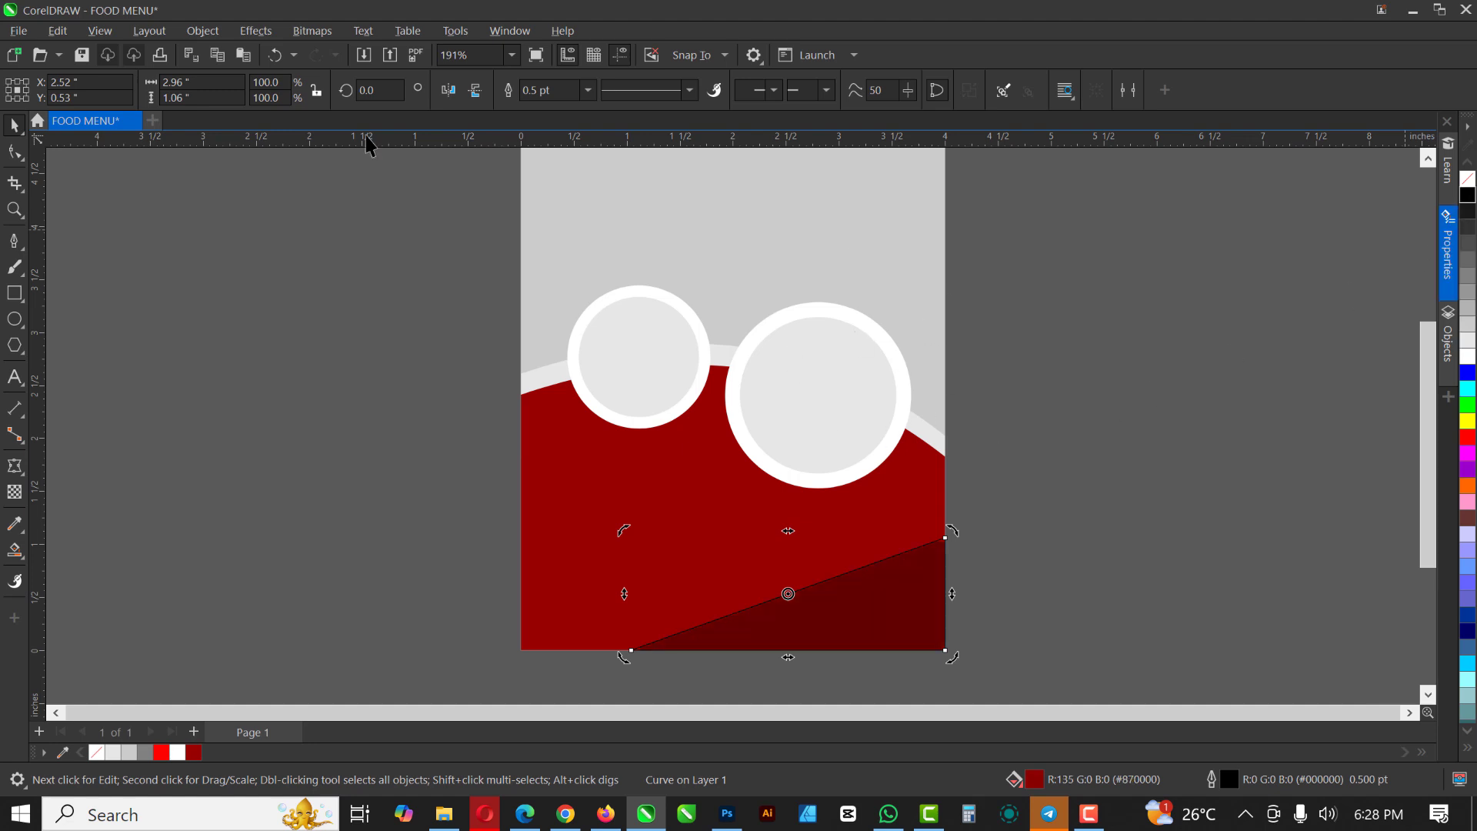
{"action": "right_click", "coordinate": [1465, 182]}
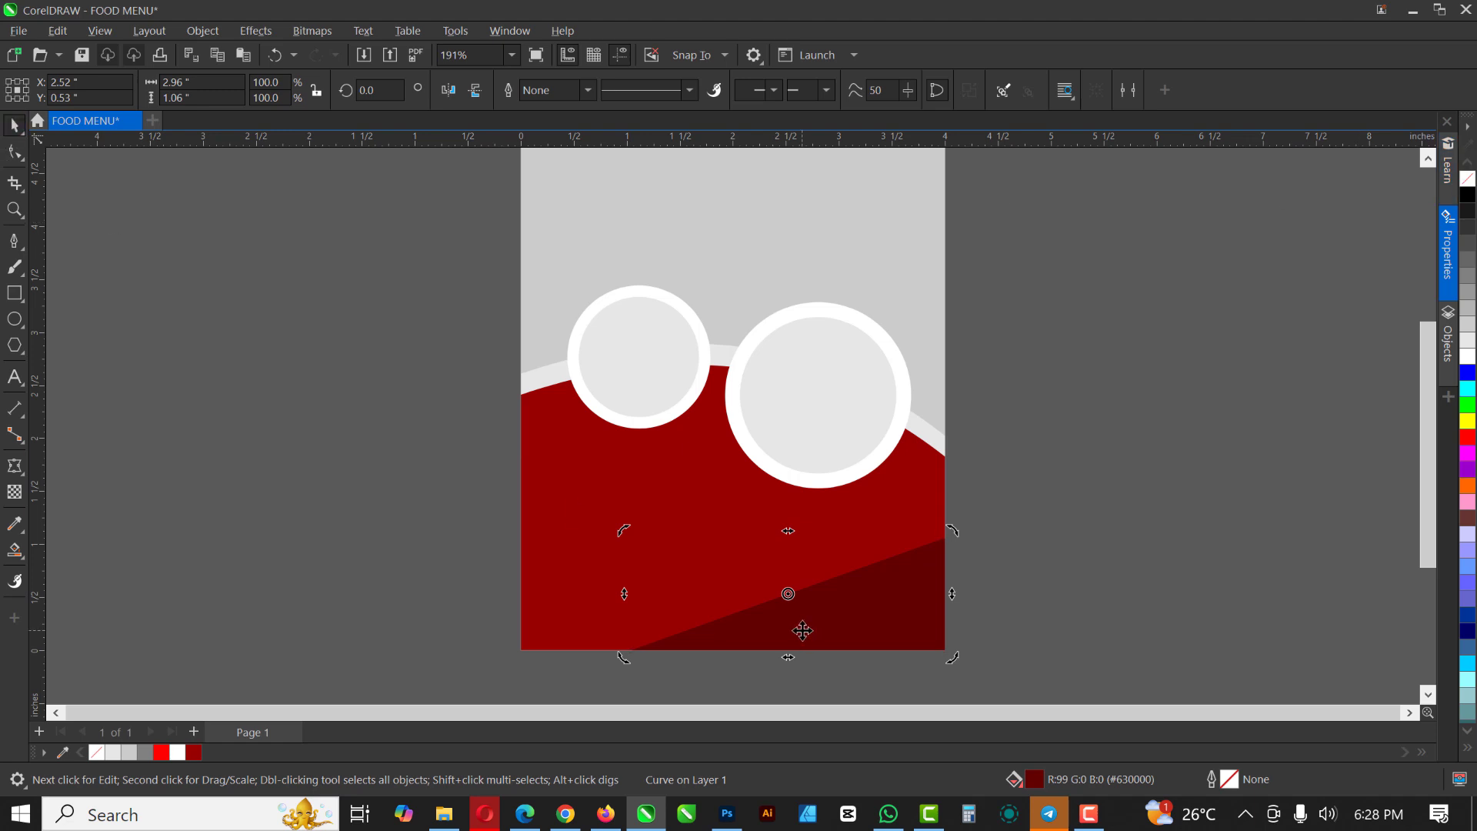
Stretch the dark triangle leftward to the full 4-inch page width
{"action": "scroll", "coordinate": [825, 623], "scroll_direction": "up", "scroll_amount": 1}
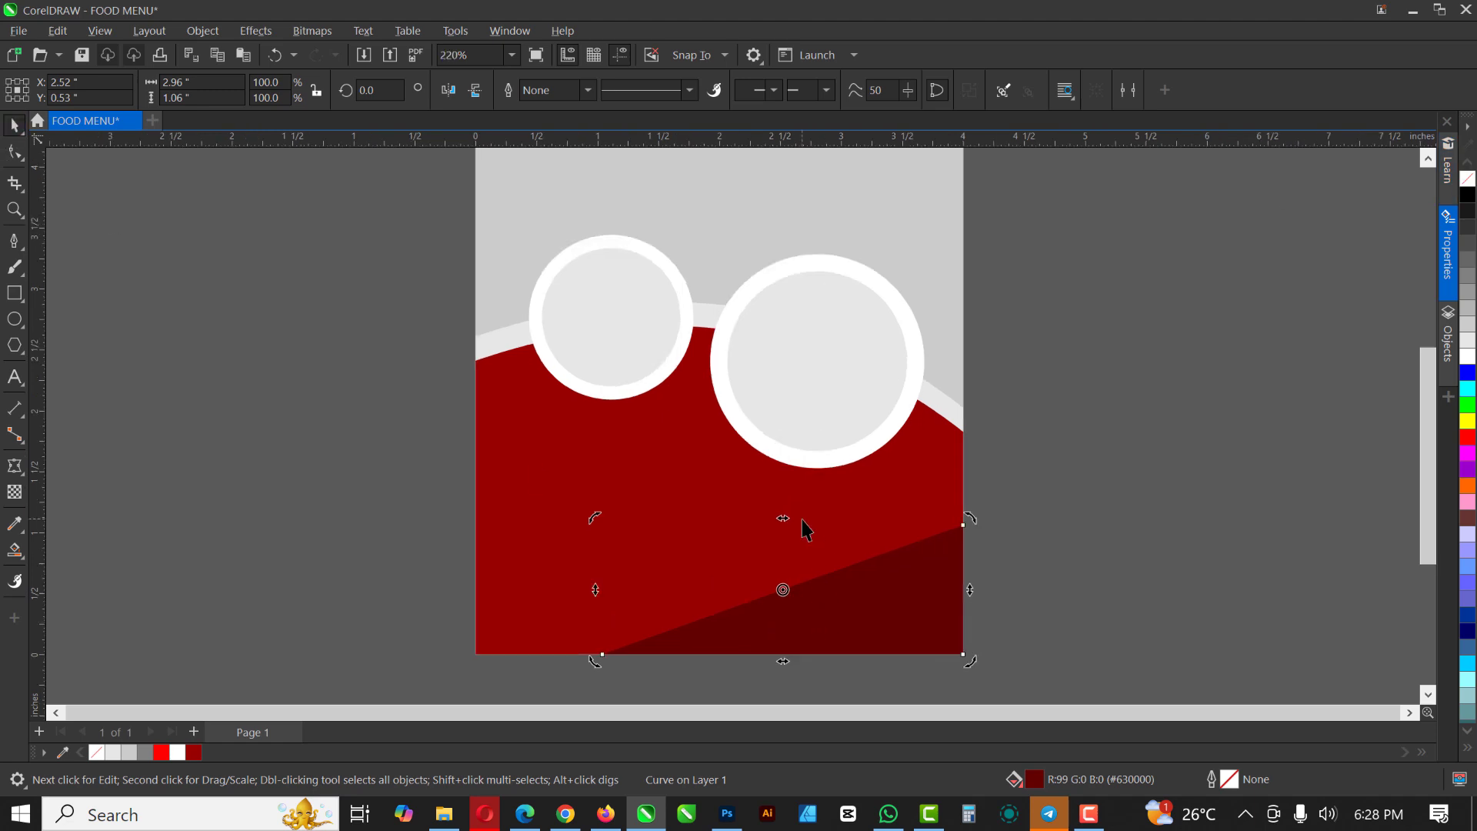
{"action": "scroll", "coordinate": [803, 529], "scroll_direction": "down", "scroll_amount": 1}
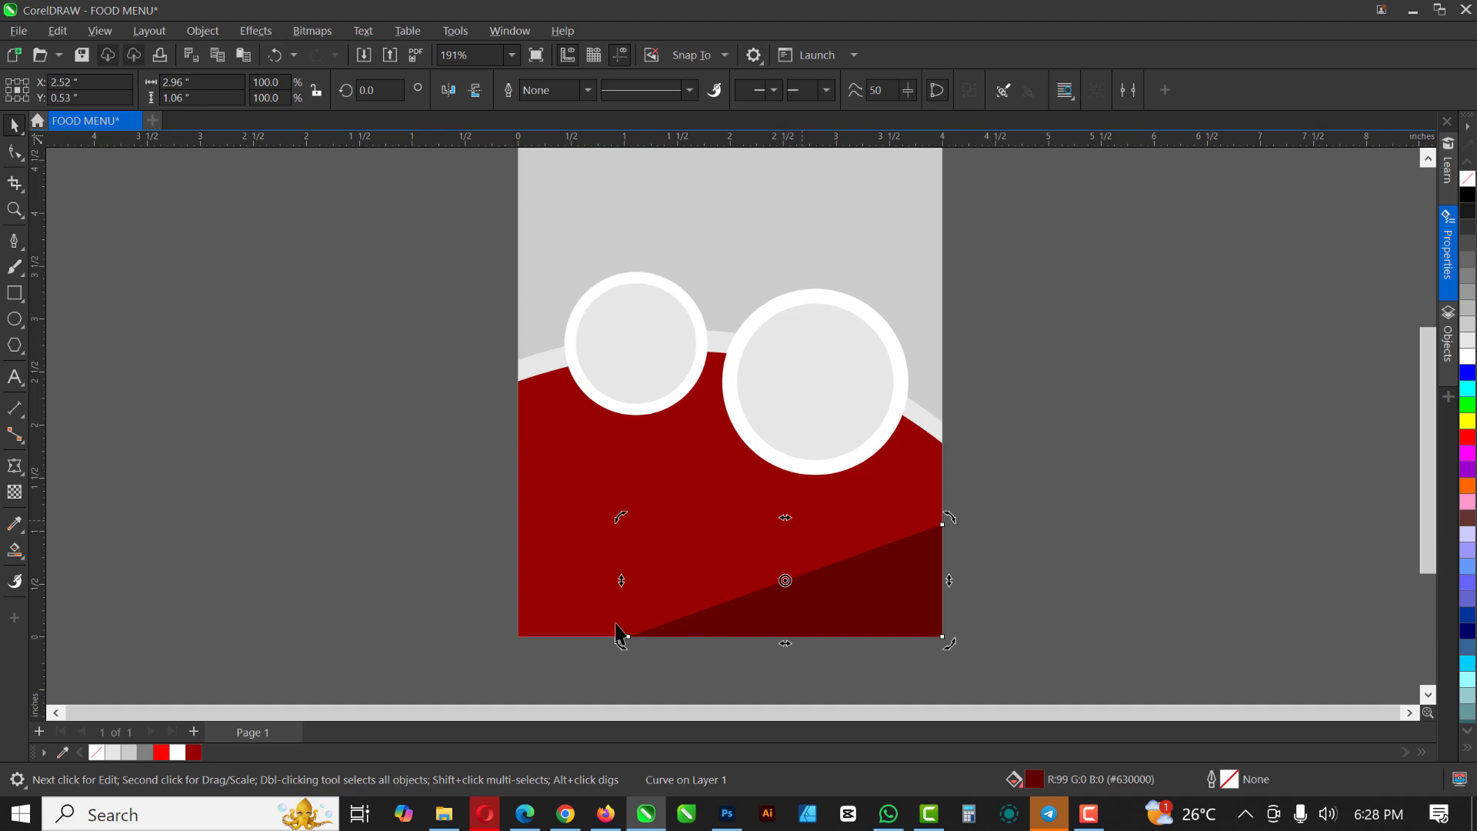
{"action": "left_click", "coordinate": [708, 619]}
{"action": "left_click_drag", "start_coordinate": [623, 580], "coordinate": [518, 570]}
{"action": "left_click_drag", "start_coordinate": [541, 620], "coordinate": [541, 619]}
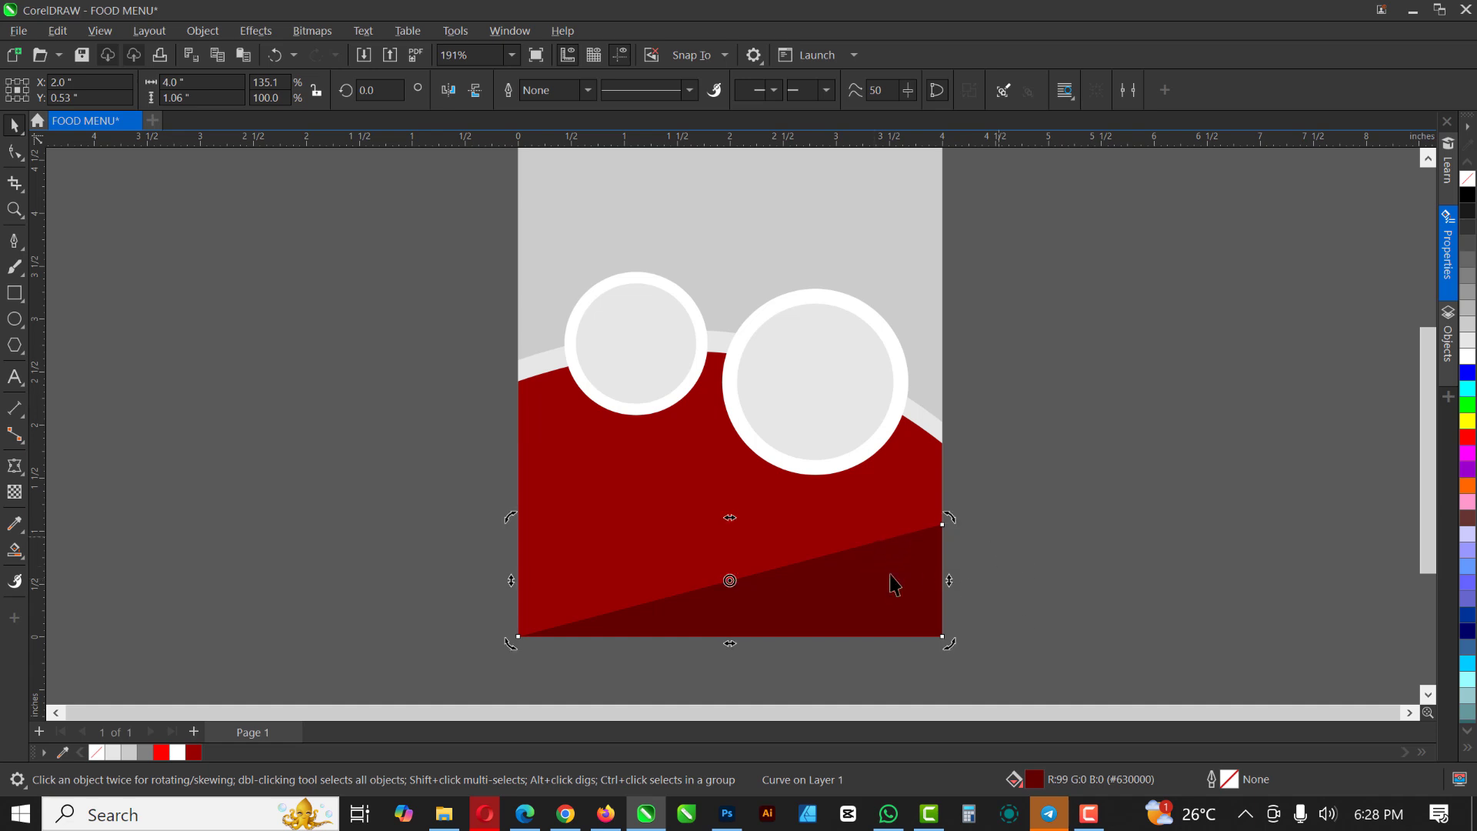
{"action": "left_click", "coordinate": [854, 582]}
{"action": "left_click", "coordinate": [854, 582]}
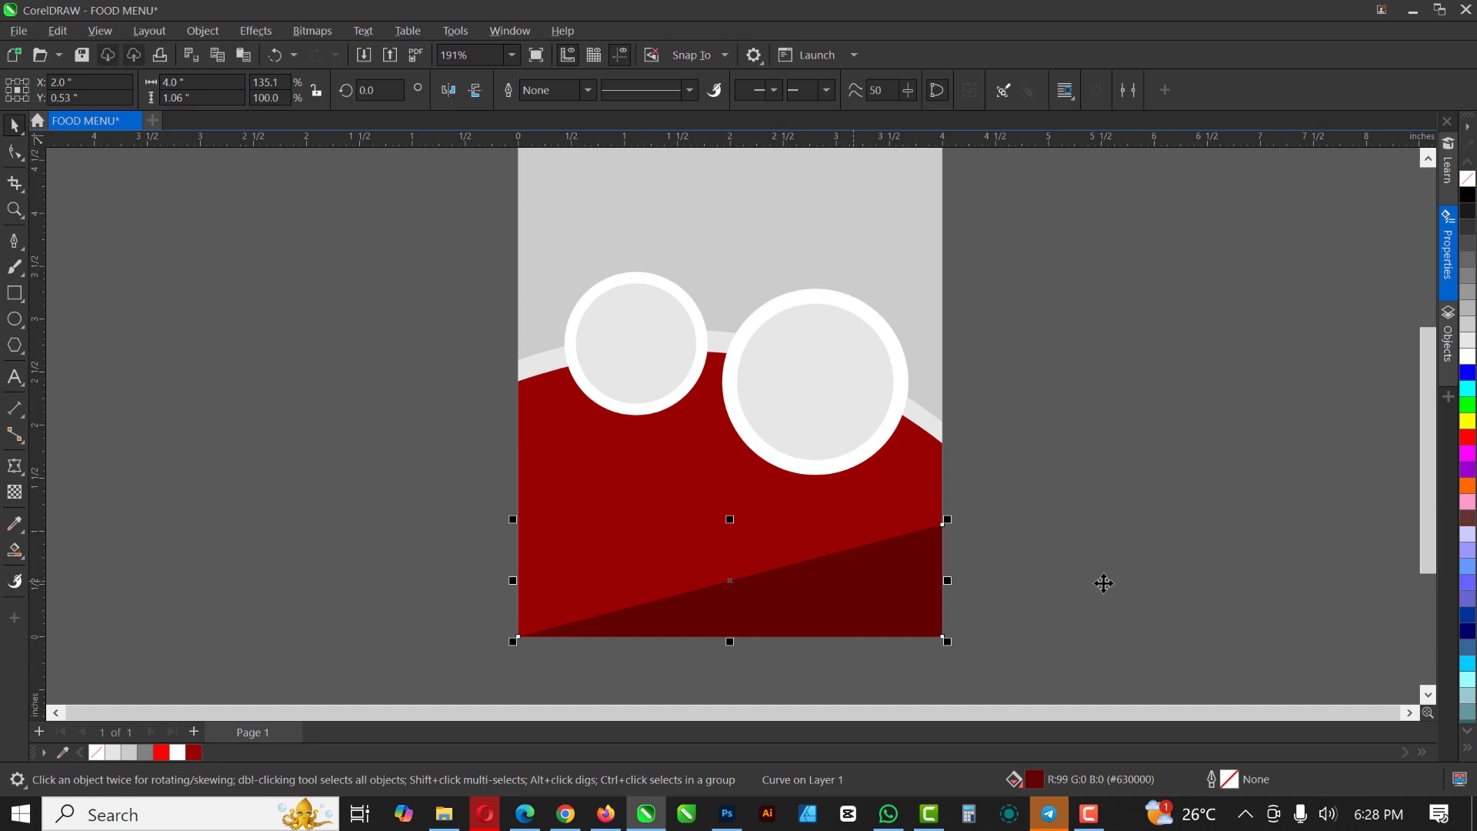
{"action": "left_click_drag", "start_coordinate": [1105, 583], "coordinate": [1091, 588]}
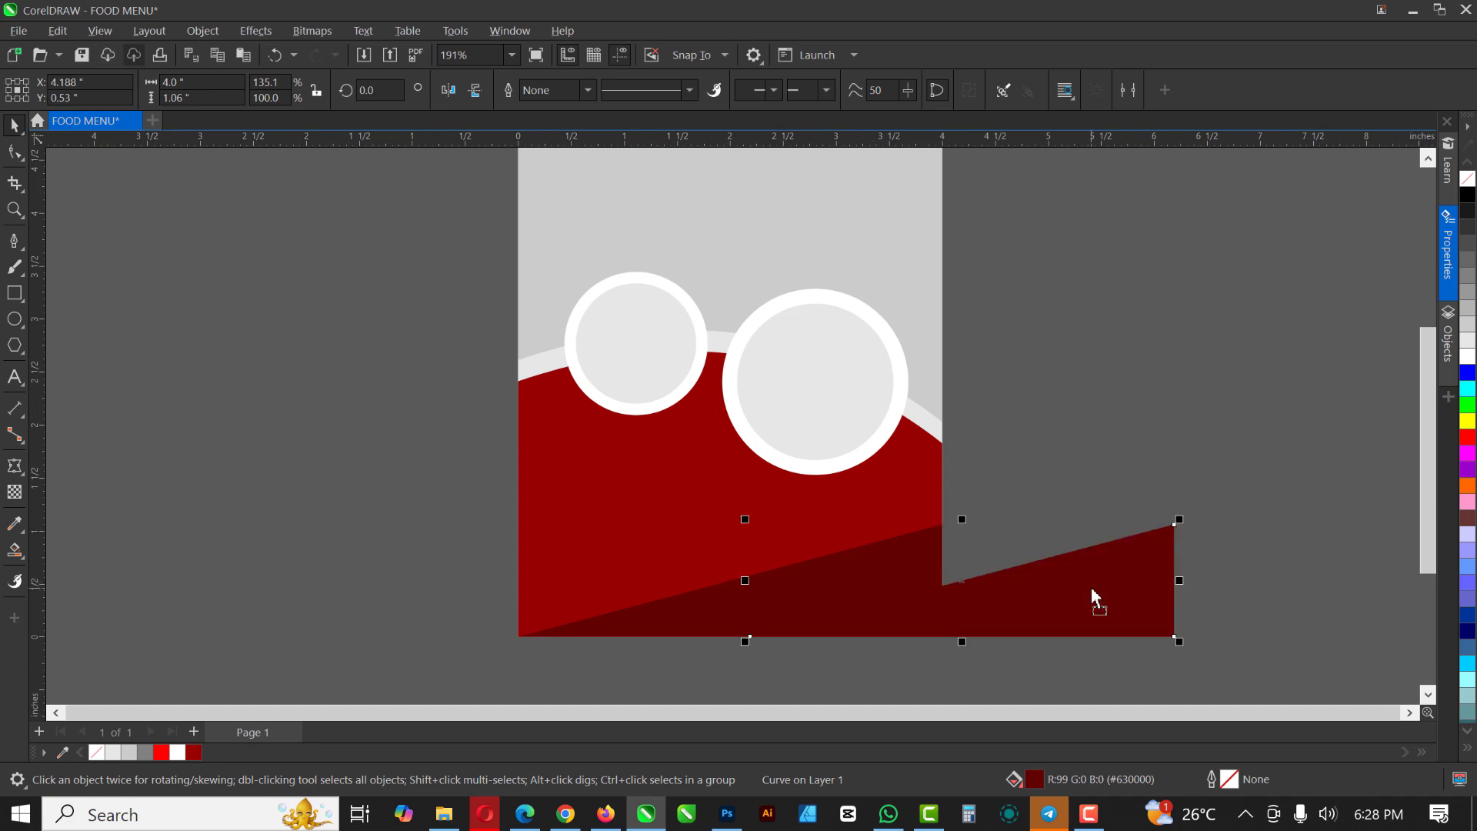
{"action": "key", "text": "ctrl+z"}
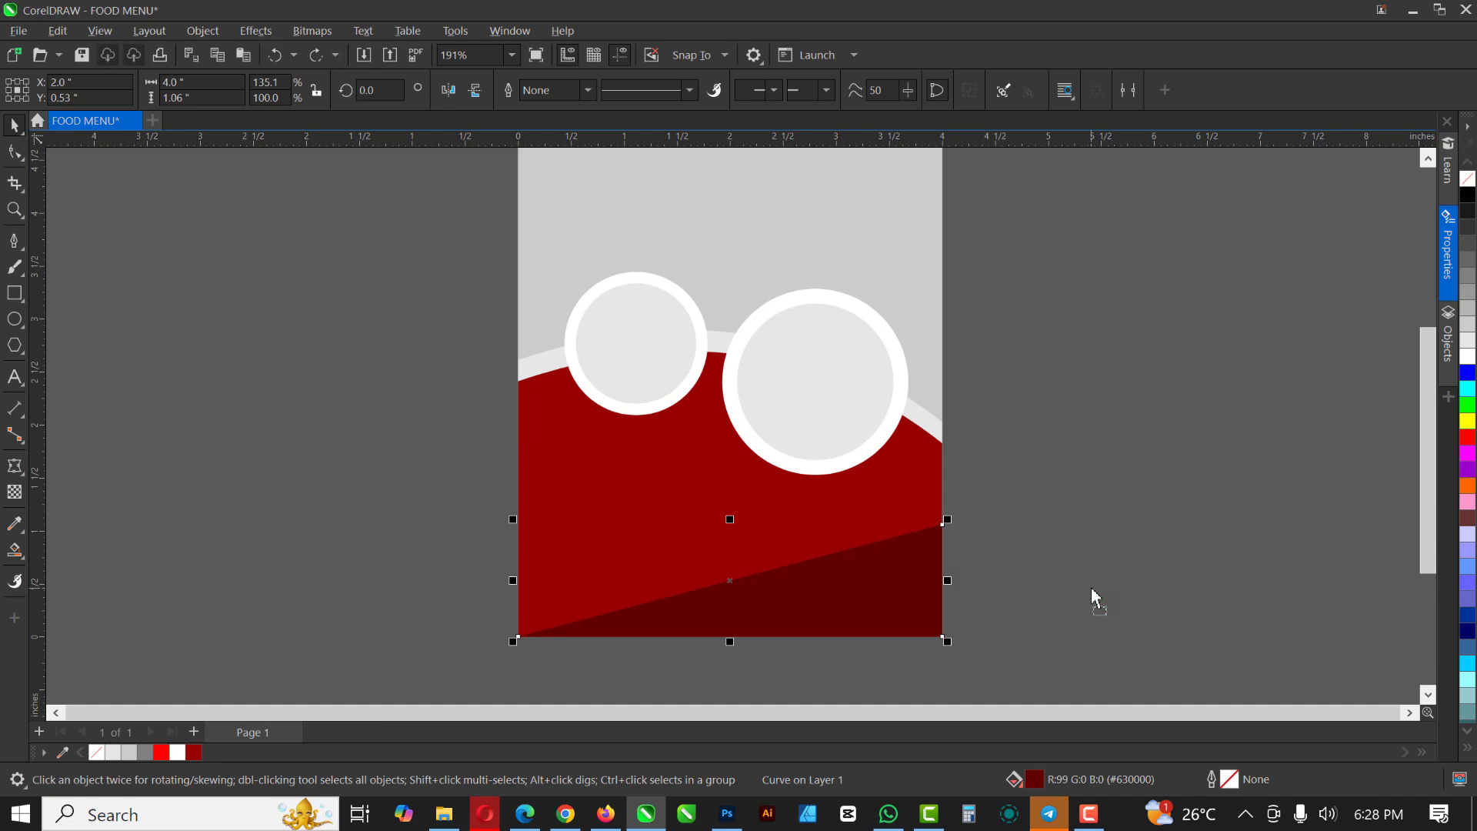
Create a horizontally mirrored copy of the dark triangle about 1.67 inches high, with its fill tinted with red to #810000
{"action": "left_click", "coordinate": [449, 91]}
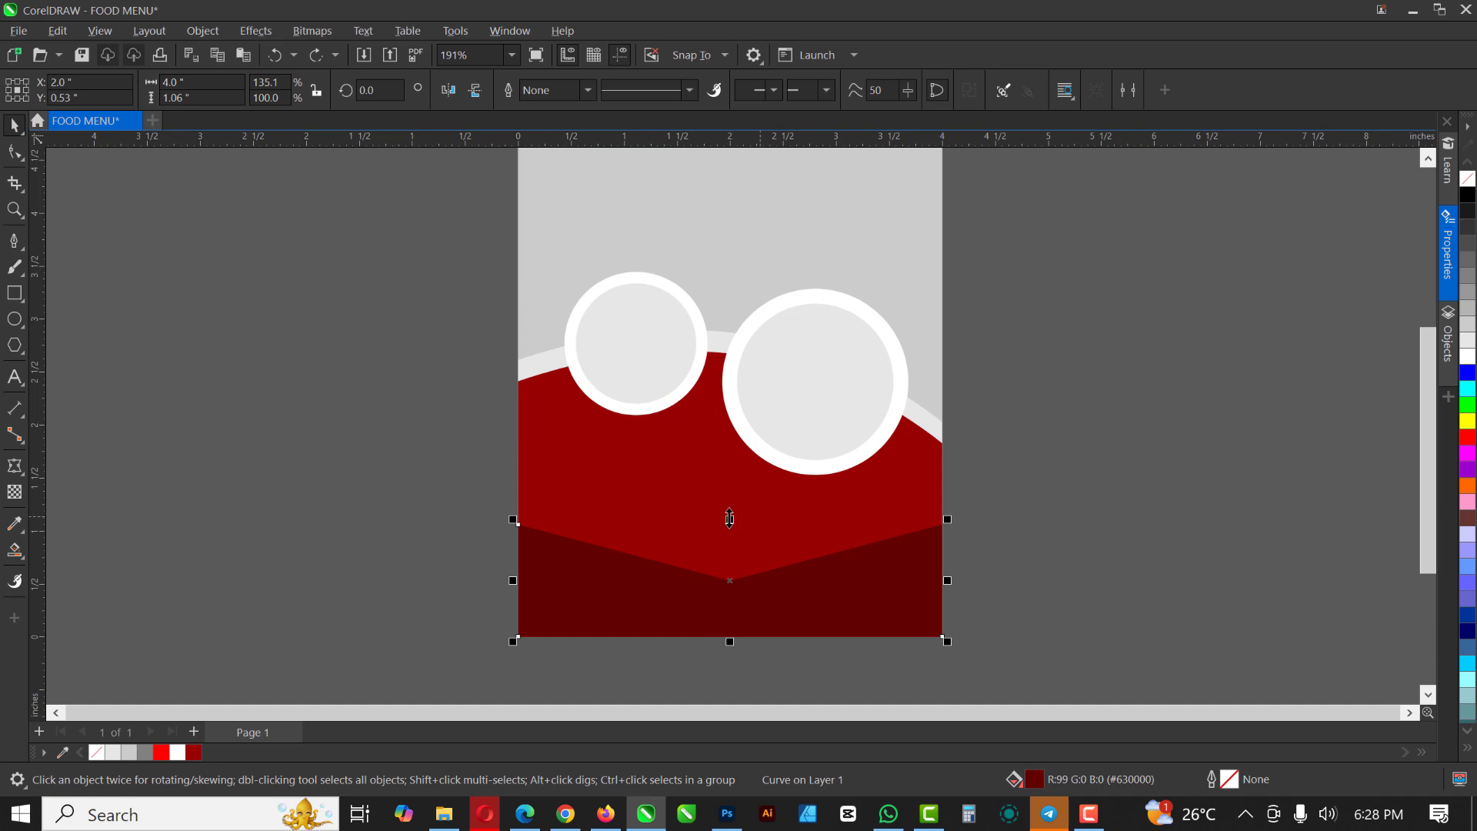
{"action": "left_click_drag", "start_coordinate": [730, 519], "coordinate": [731, 455]}
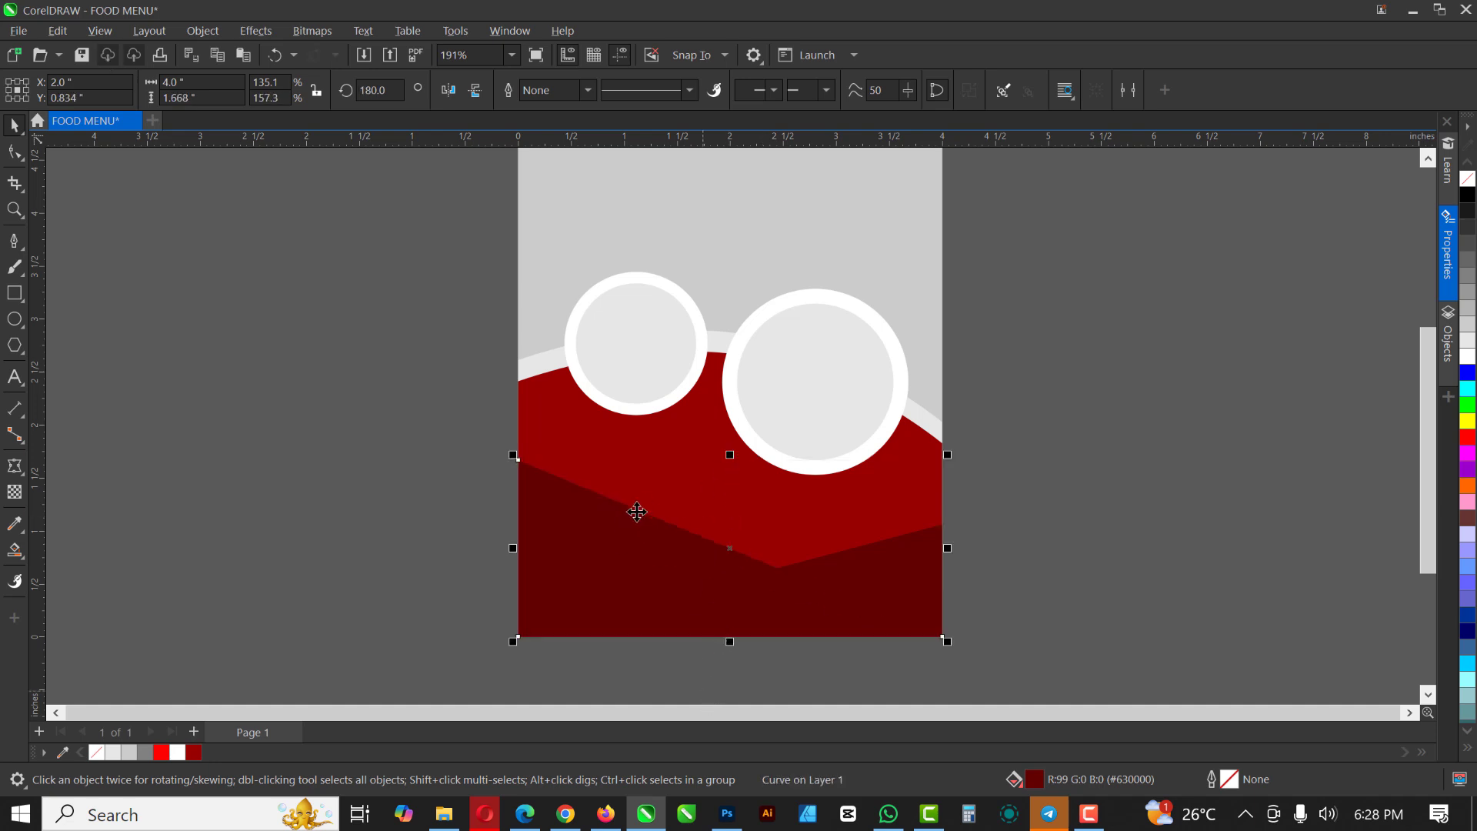
{"action": "left_click", "coordinate": [1468, 440], "text": "ctrl"}
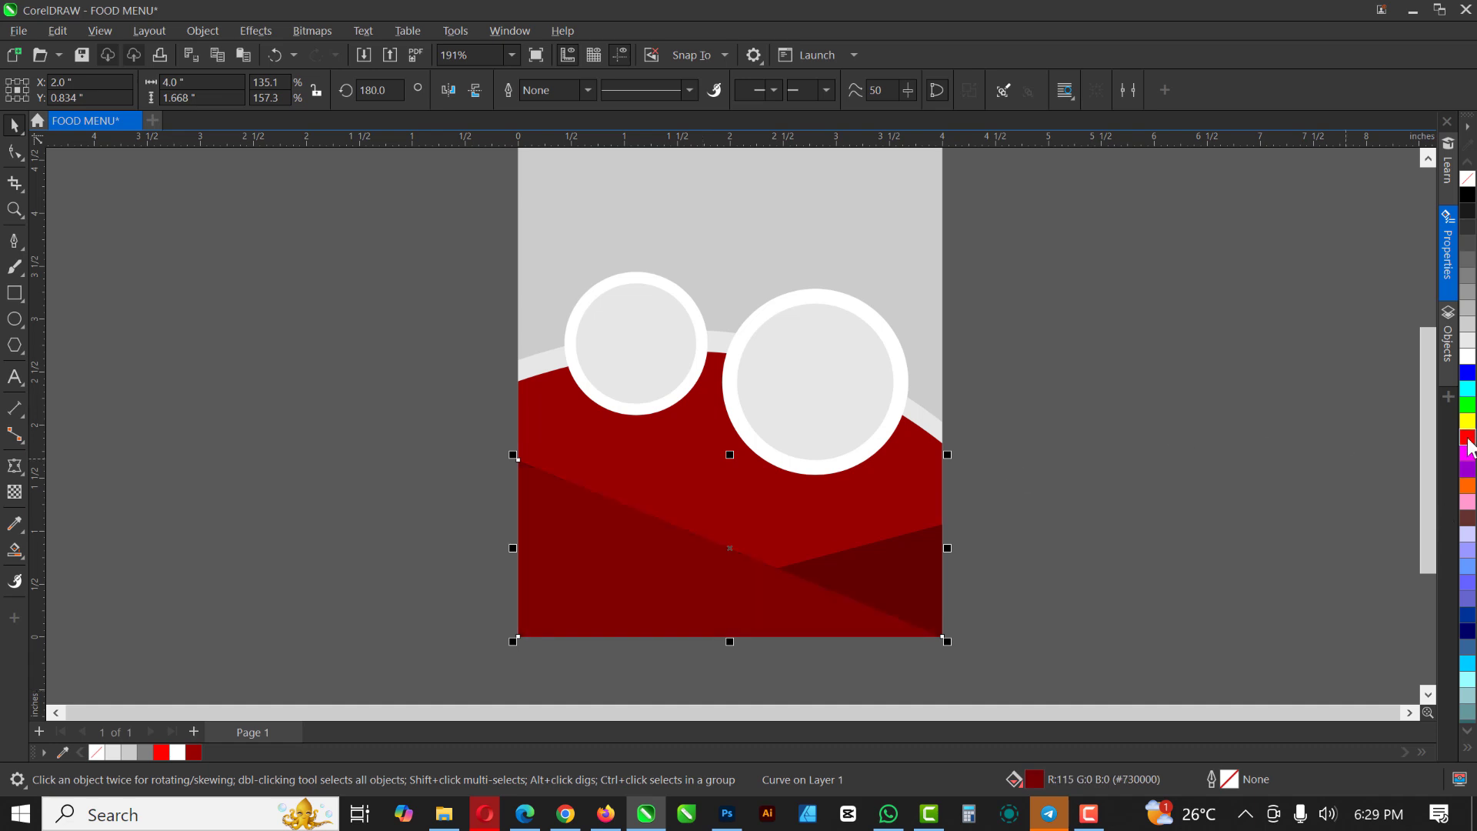
{"action": "key", "text": "Escape"}
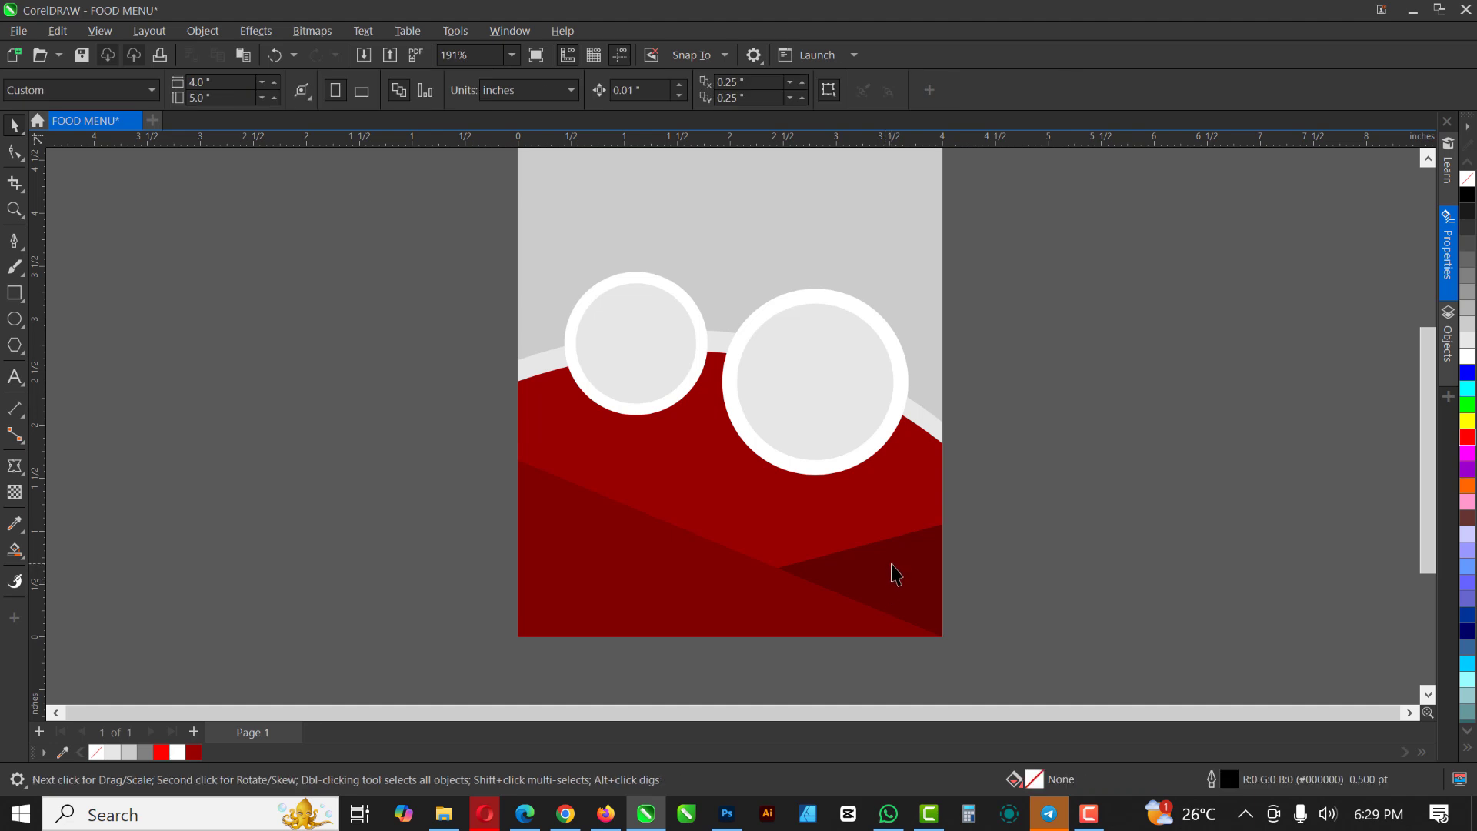
Bring the original, darkest triangle in front of its mirrored copy
{"action": "left_click", "coordinate": [837, 558]}
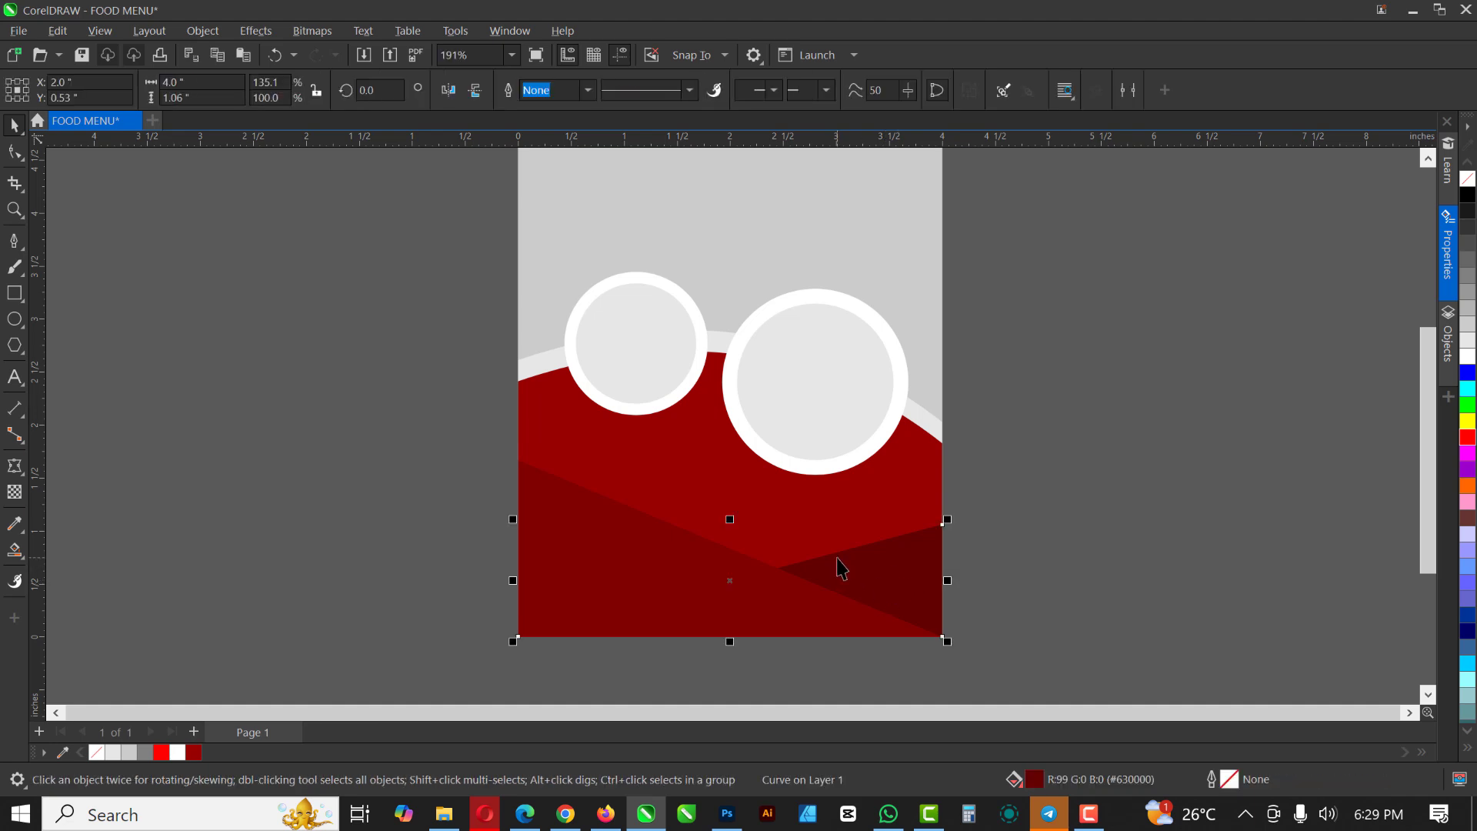
{"action": "key", "text": "shift+Page_Up"}
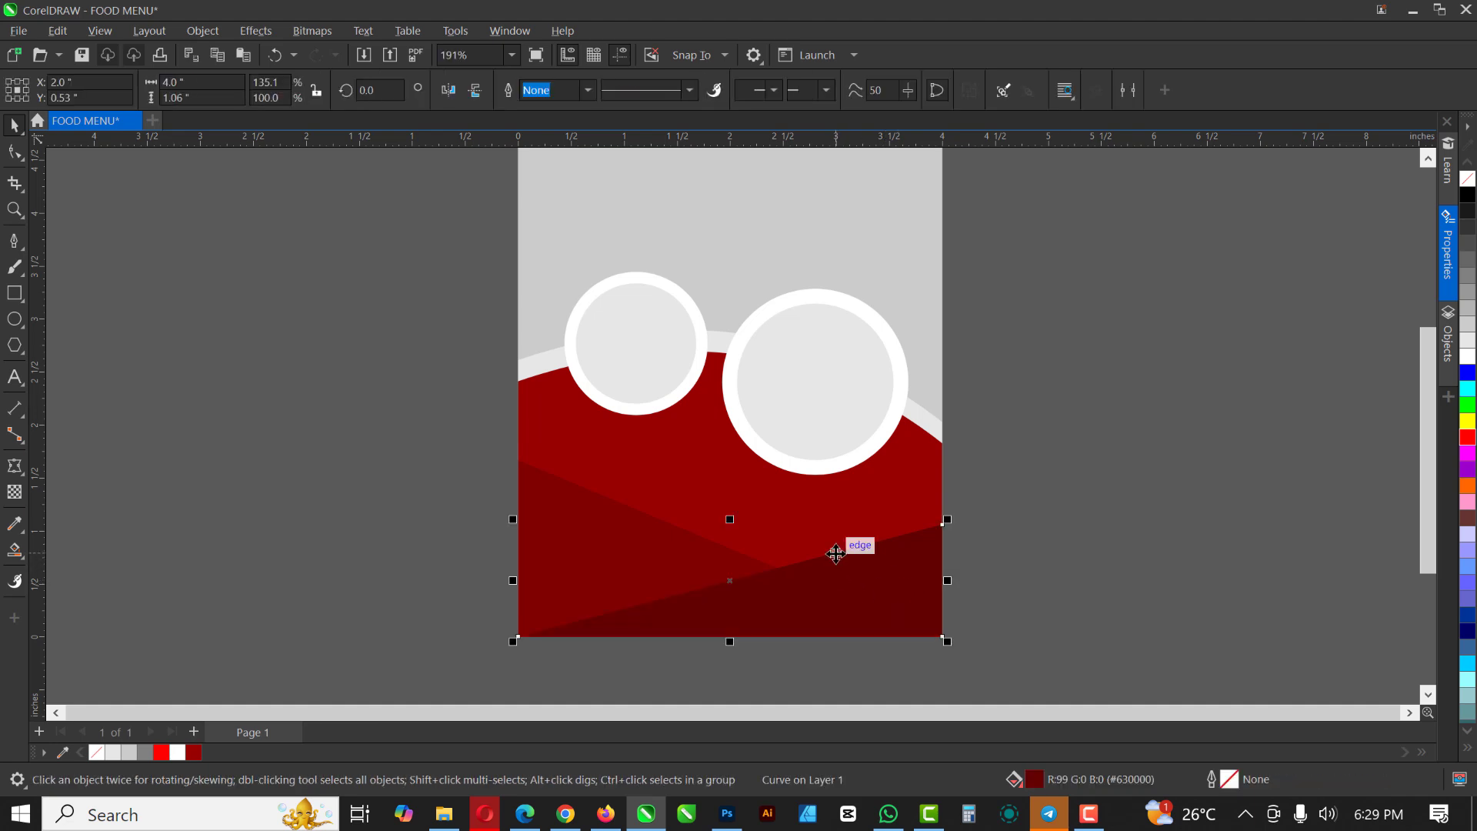
{"action": "left_click", "coordinate": [1035, 481]}
{"action": "scroll", "coordinate": [727, 585], "scroll_direction": "down", "scroll_amount": 1}
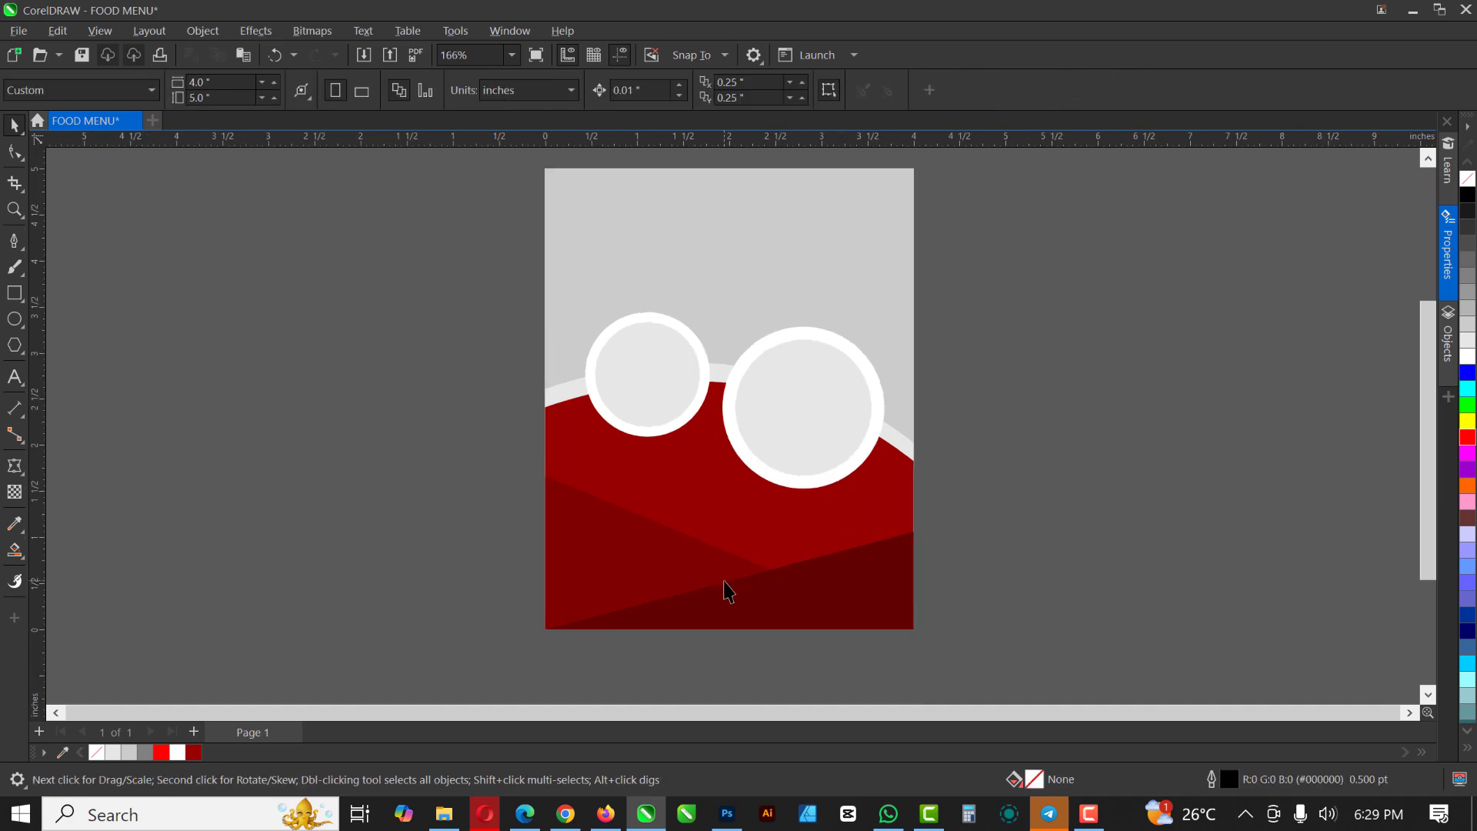
Widen both triangles together about their center to about 5.66 inches, past both page edges
{"action": "left_click", "coordinate": [820, 591]}
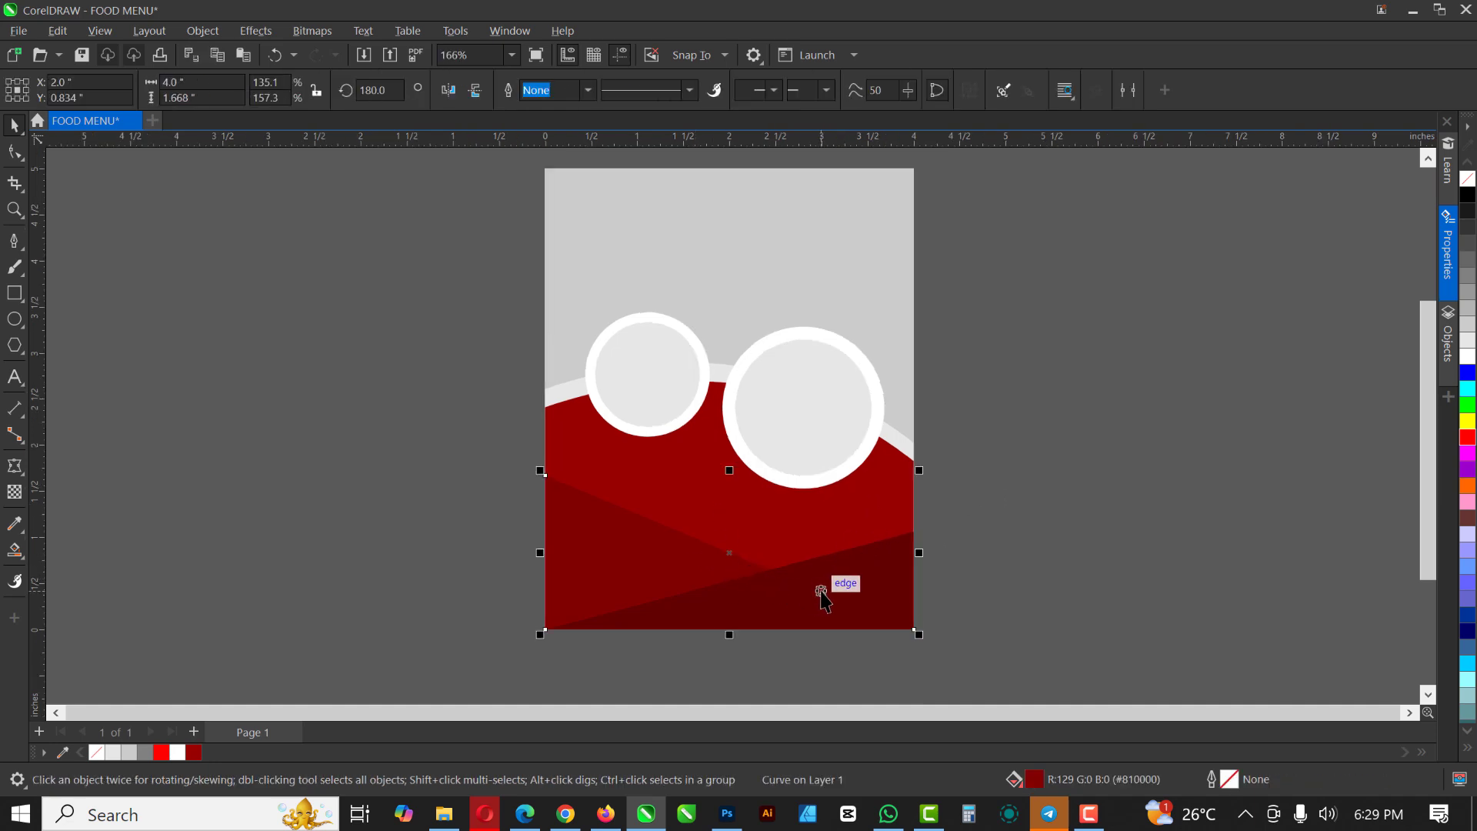
{"action": "key", "text": "Escape"}
{"action": "left_click", "coordinate": [666, 539]}
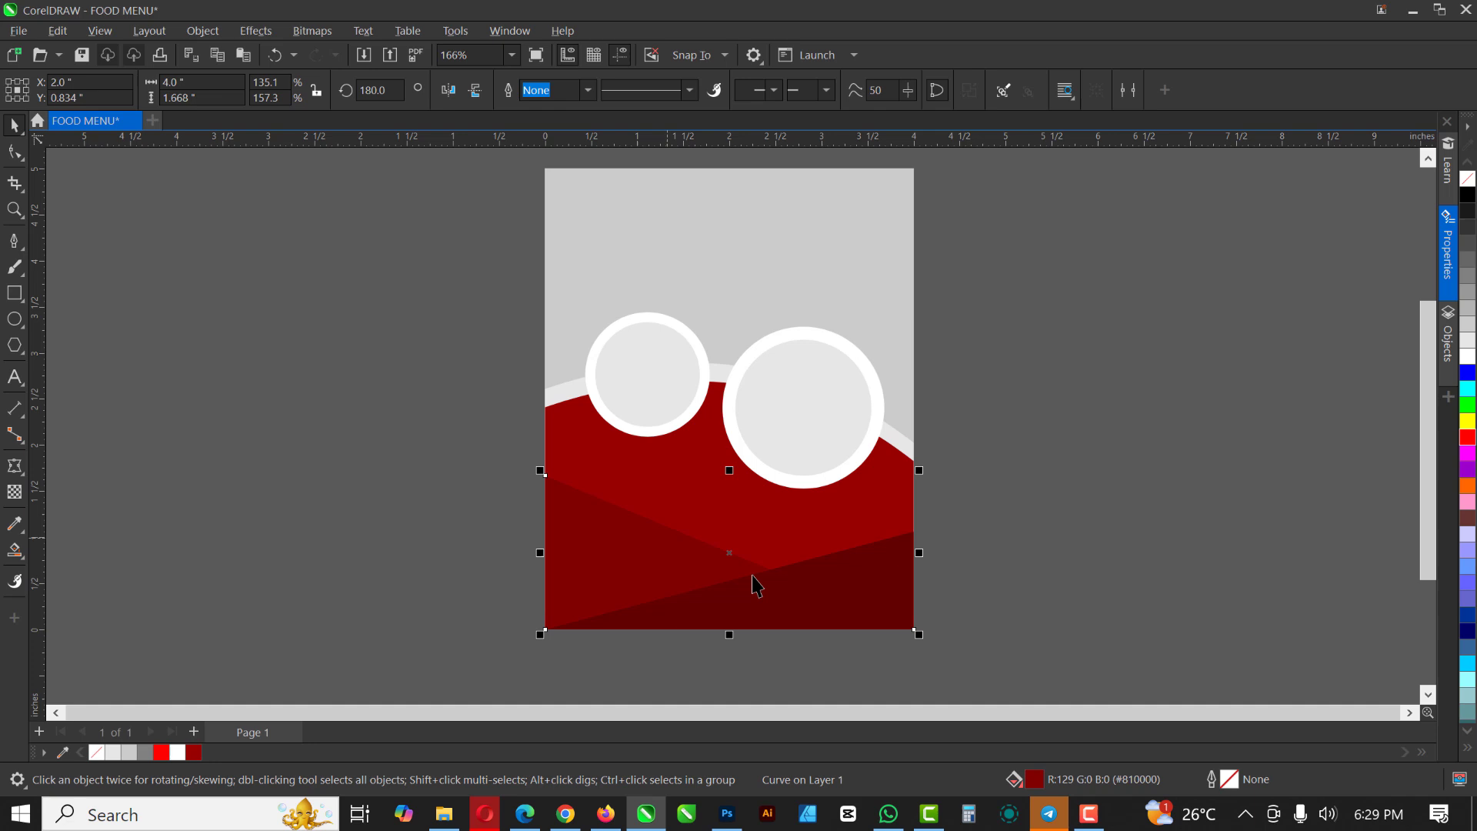
{"action": "left_click", "coordinate": [854, 579], "text": "shift"}
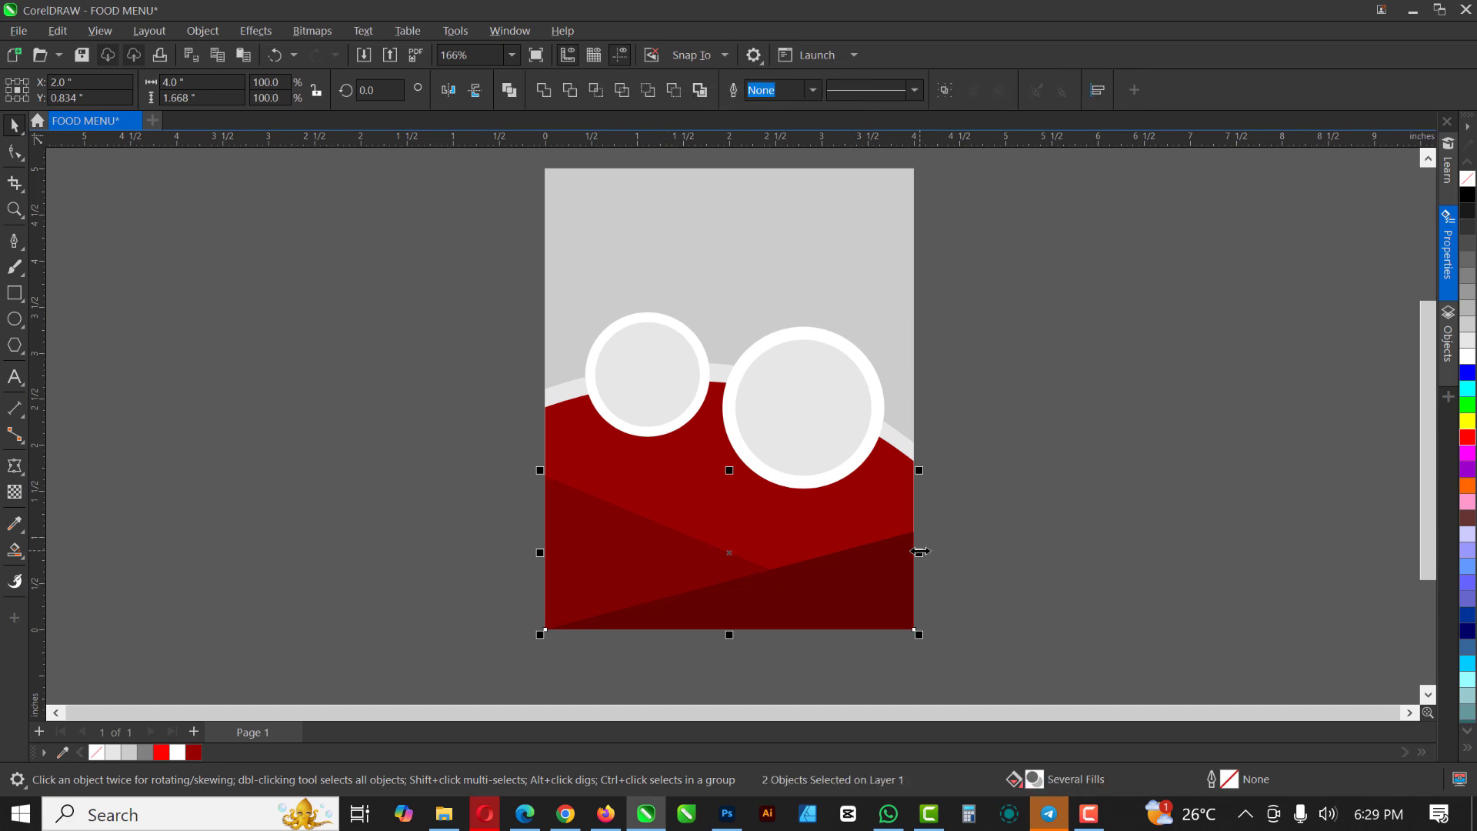
{"action": "left_click_drag", "start_coordinate": [919, 552], "coordinate": [996, 552]}
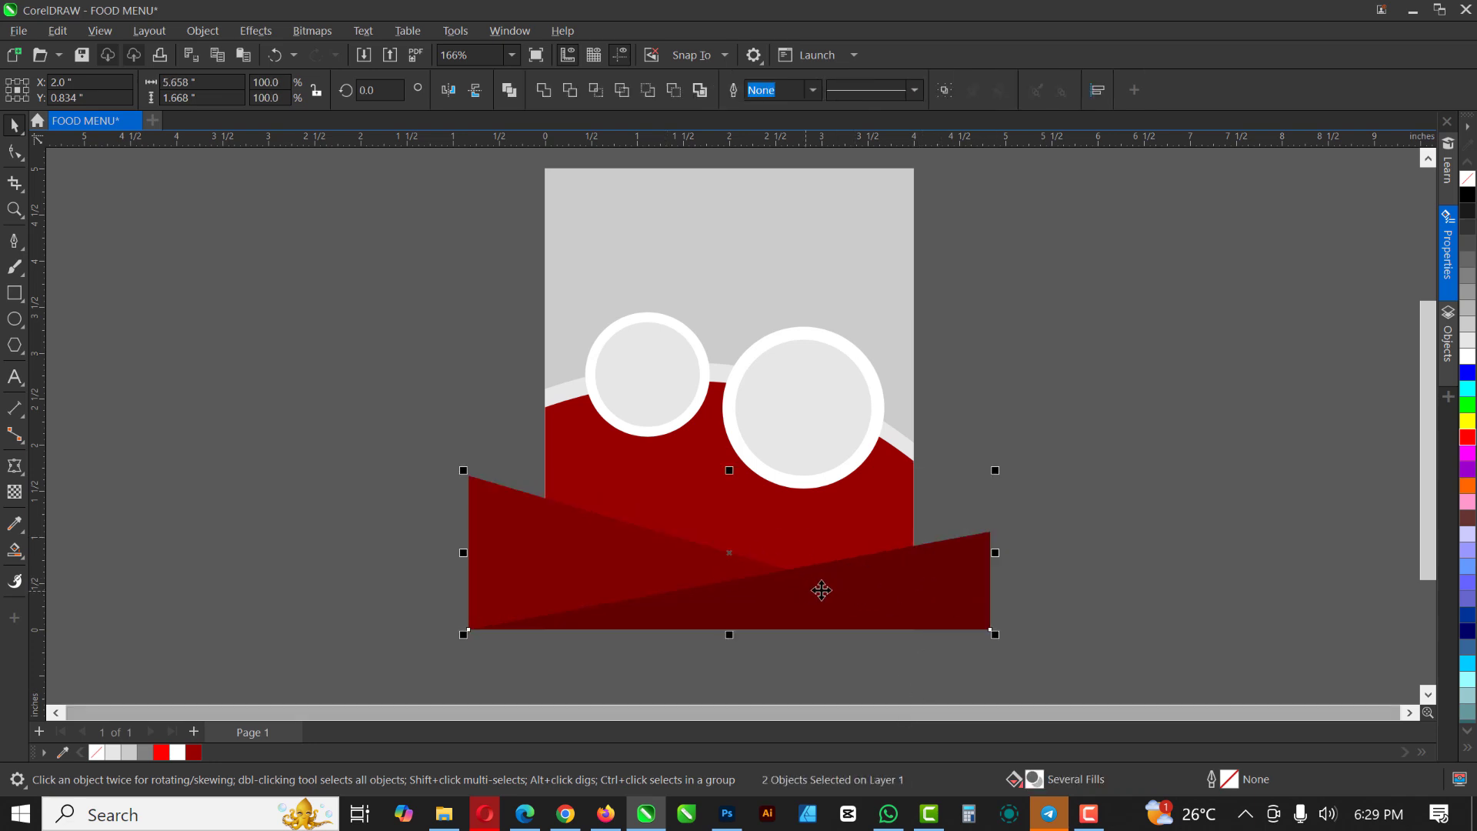
Convert both dark triangles into one bitmap at 300 dpi, RGB Color (24-bit), with anti-aliasing and a transparent background
{"action": "left_click", "coordinate": [303, 30]}
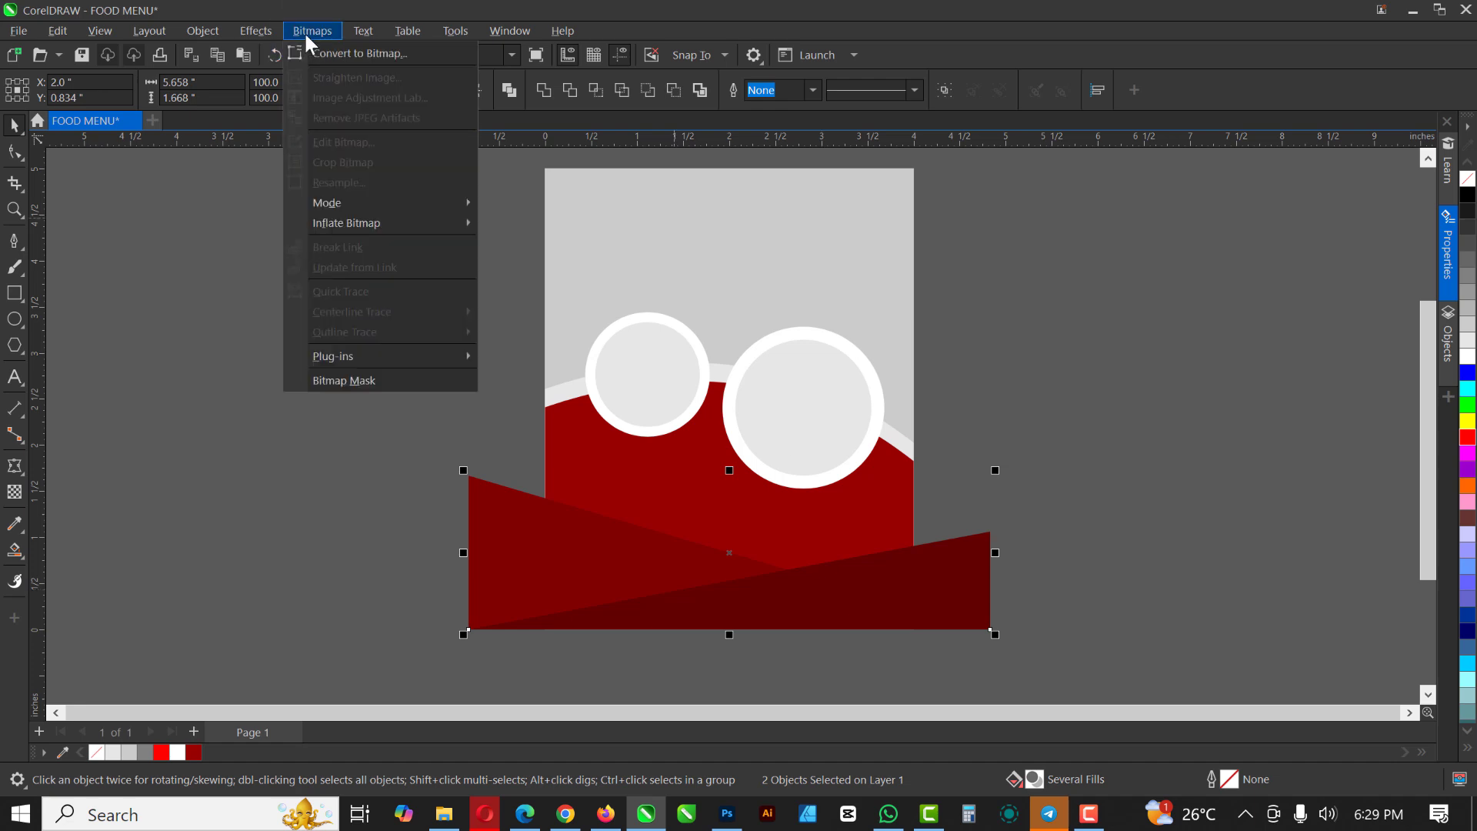
{"action": "left_click", "coordinate": [319, 48]}
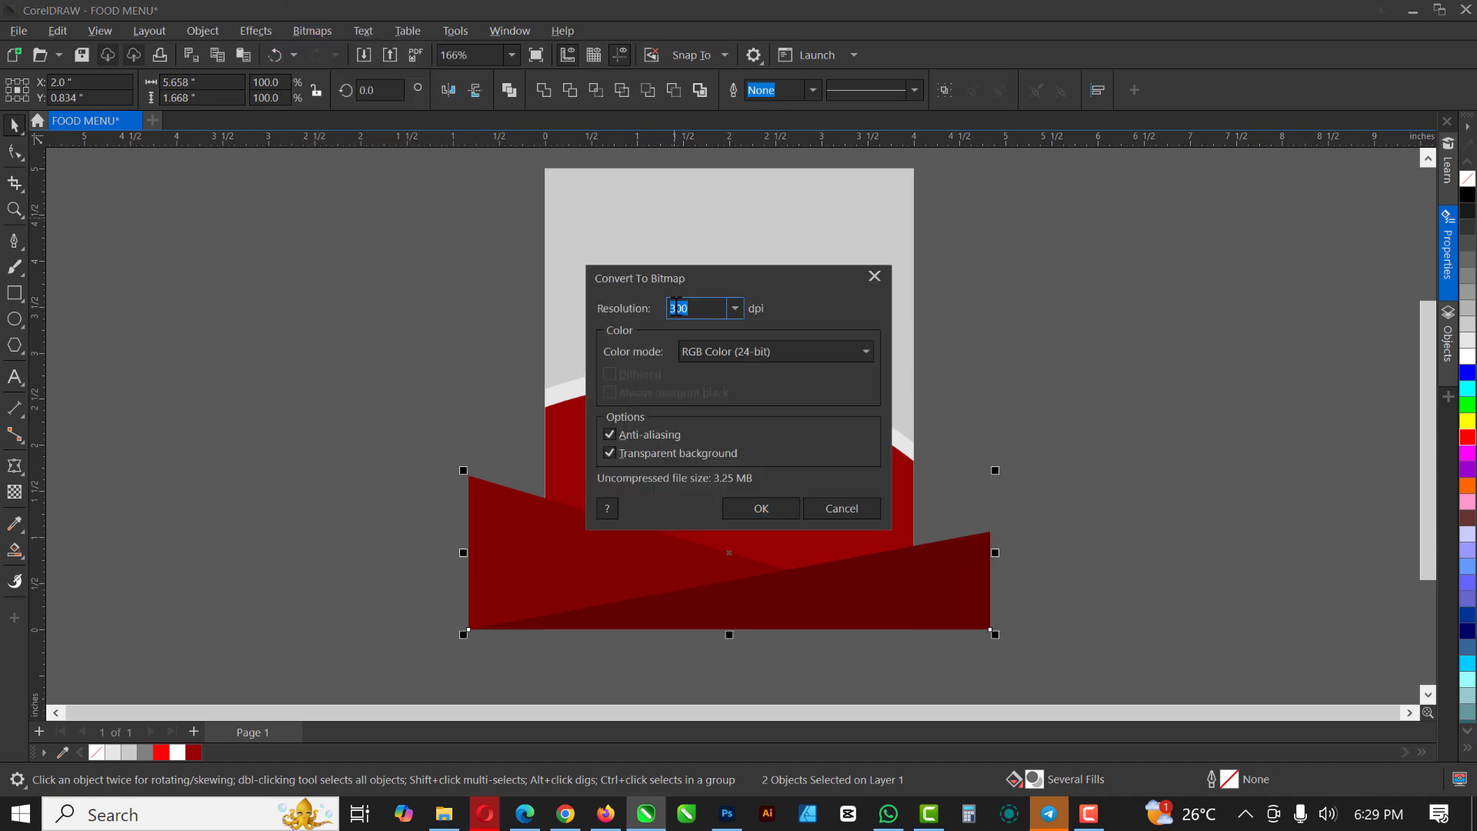
{"action": "left_click", "coordinate": [760, 507]}
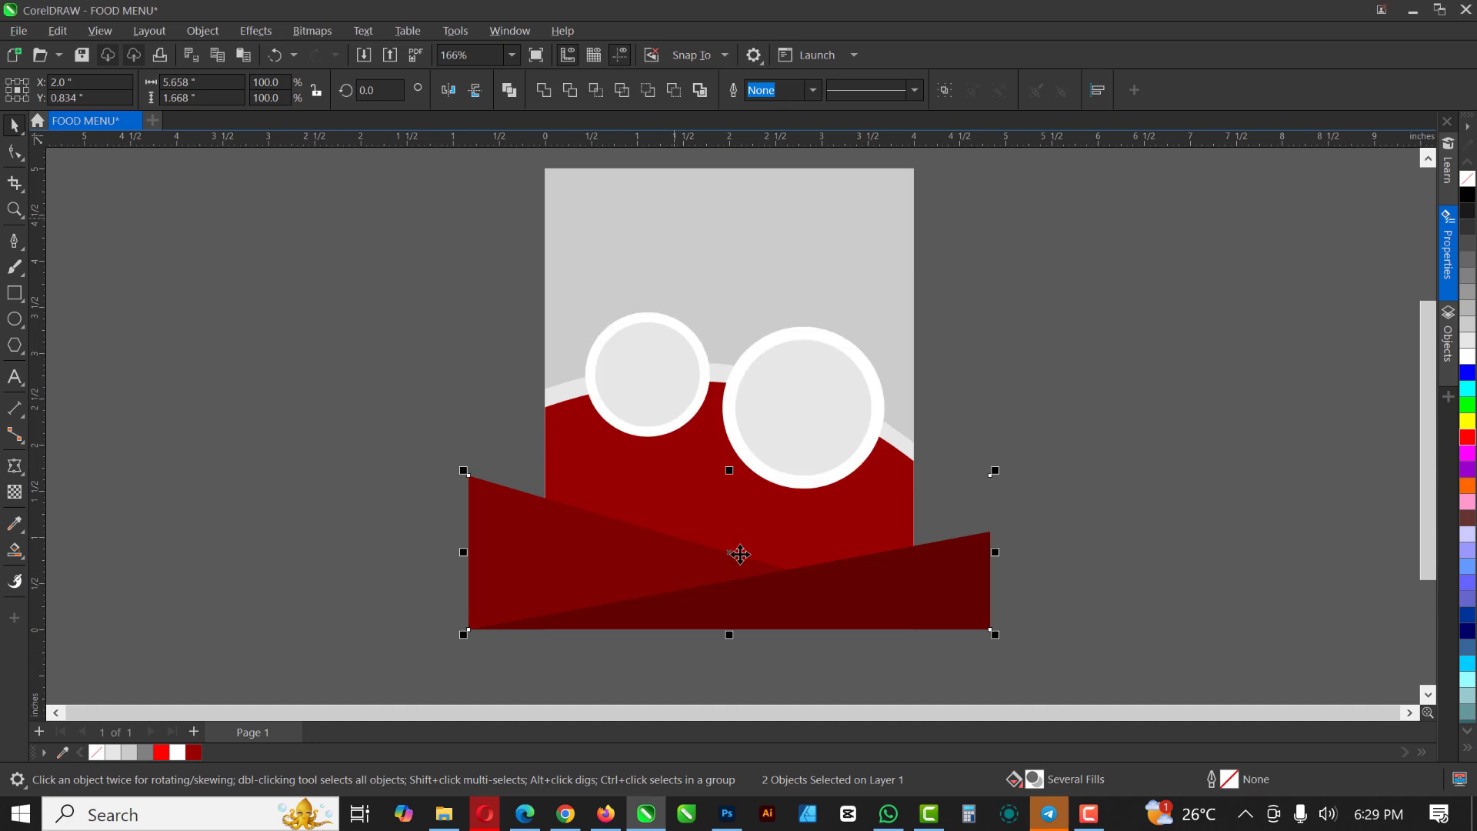
Move the triangle bitmap off the page and PowerClip it inside the dark red arched shape
{"action": "scroll", "coordinate": [729, 560], "scroll_direction": "down", "scroll_amount": 1}
{"action": "left_click_drag", "start_coordinate": [1124, 530], "coordinate": [1154, 521]}
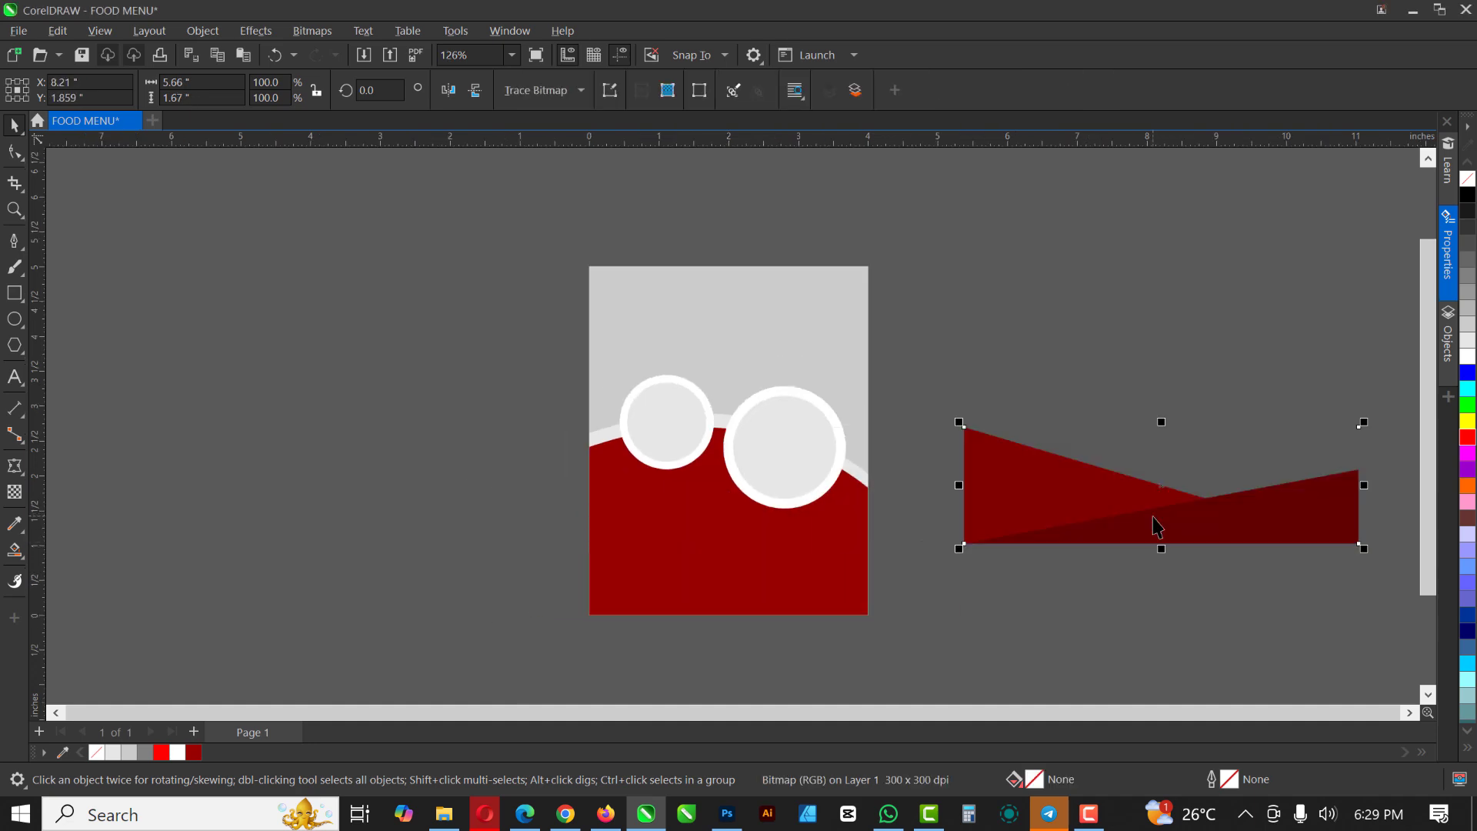
{"action": "right_click", "coordinate": [1095, 495]}
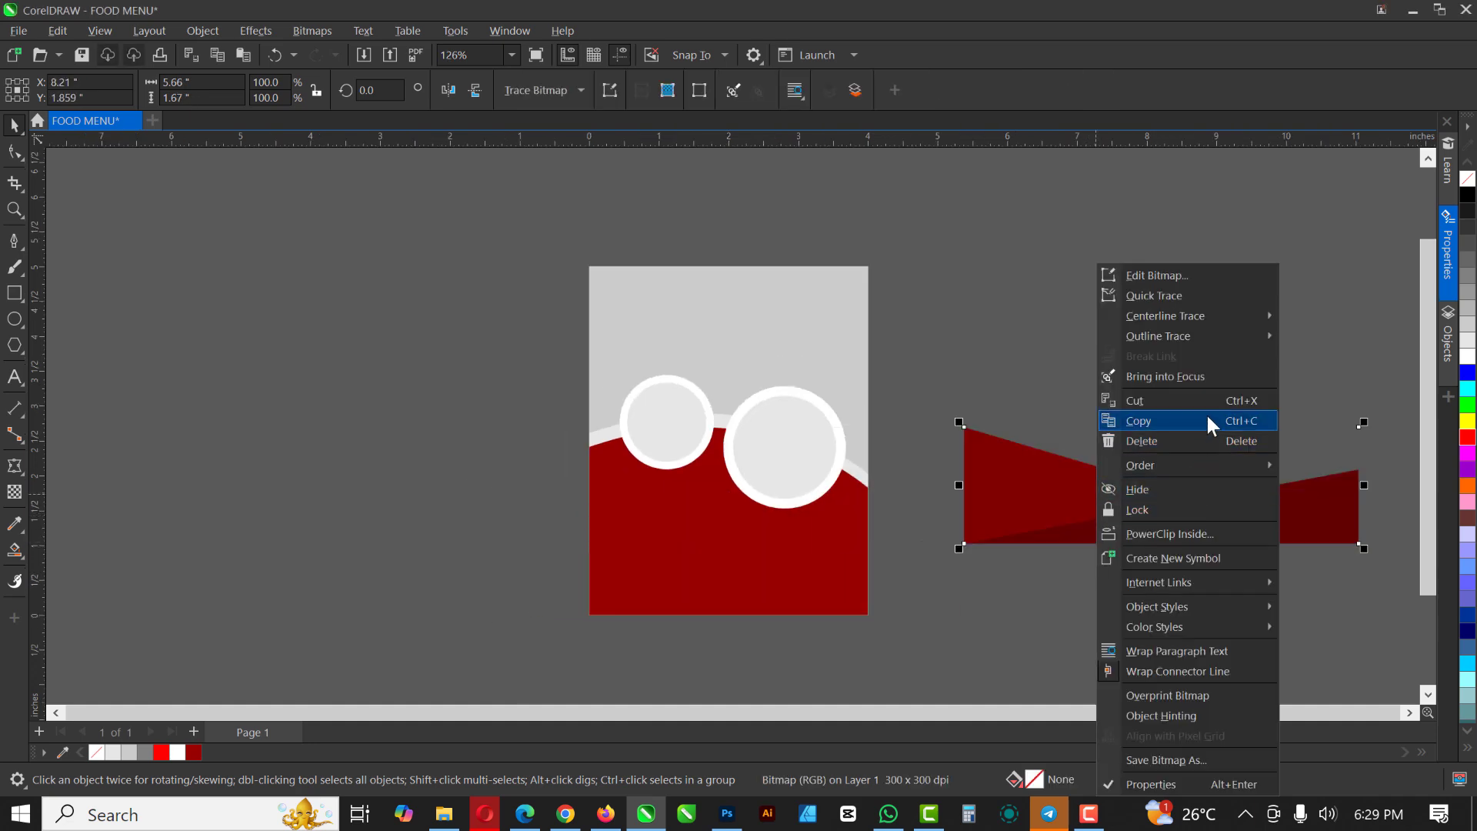
{"action": "left_click", "coordinate": [1154, 531]}
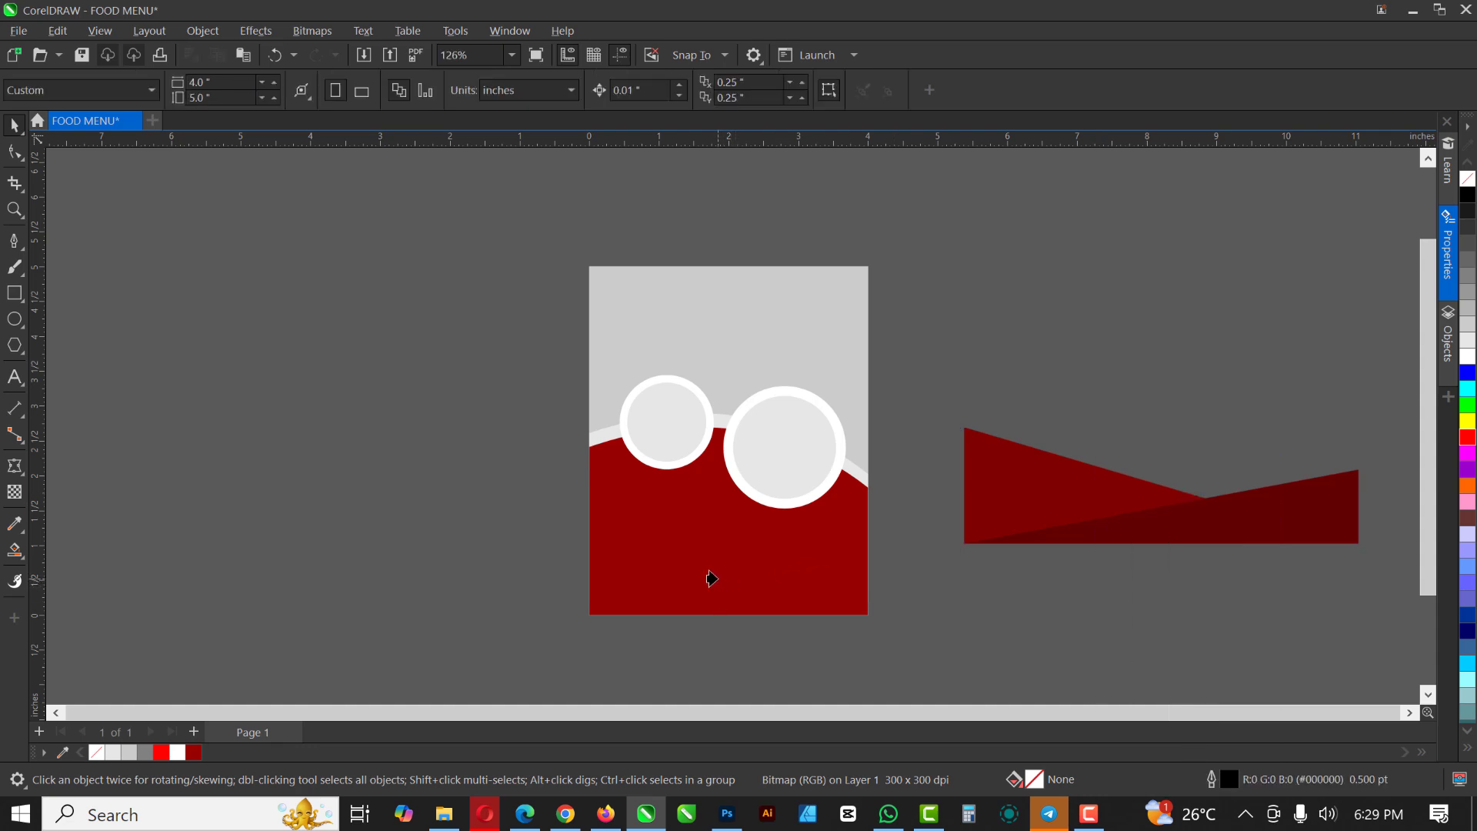
{"action": "left_click", "coordinate": [711, 579]}
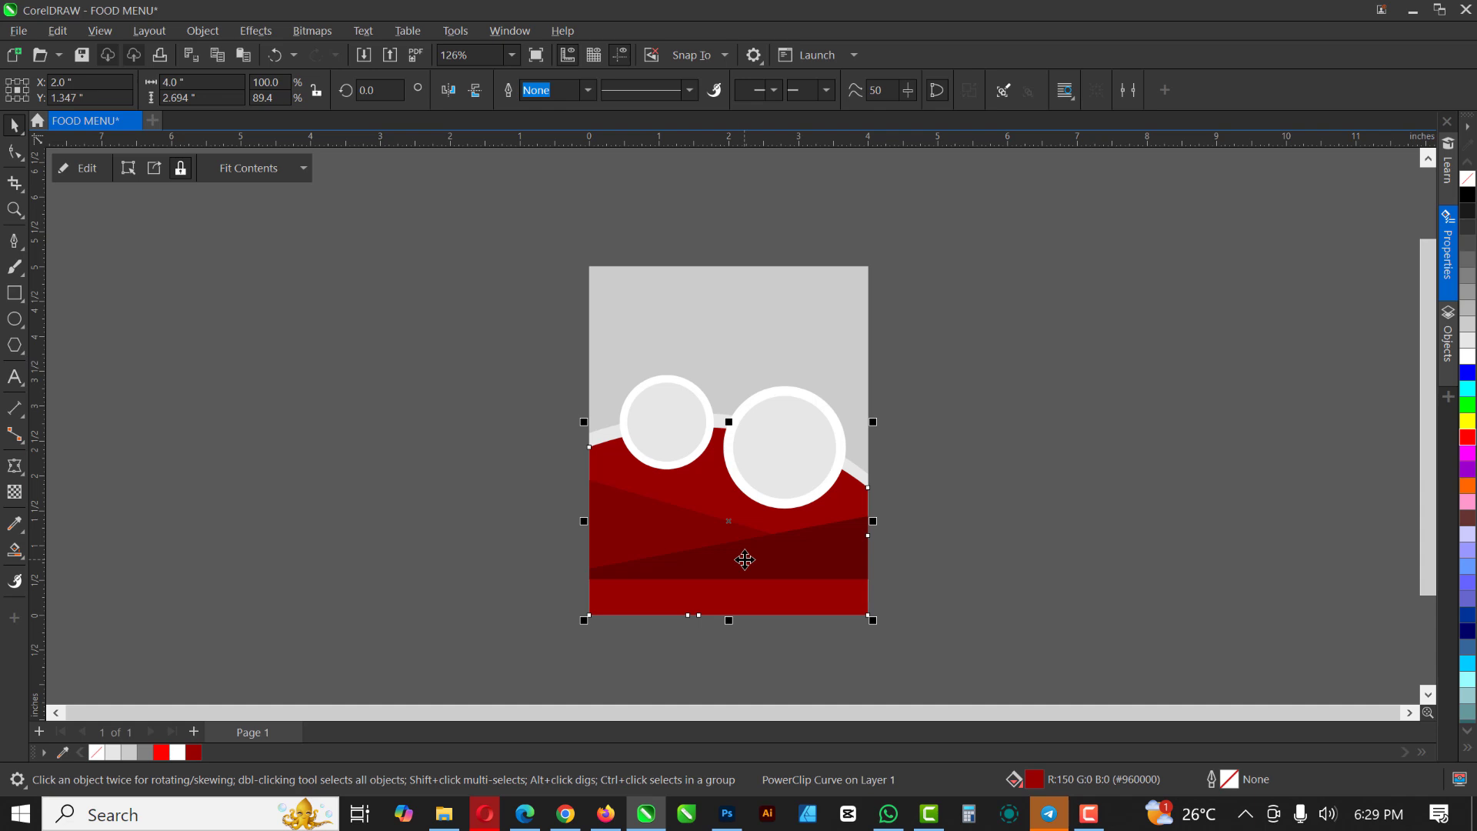
Edit the red shape's PowerClip contents and lower the triangle bitmap to about Y 0.69 inches, covering the page's bottom edge
{"action": "left_click", "coordinate": [83, 167]}
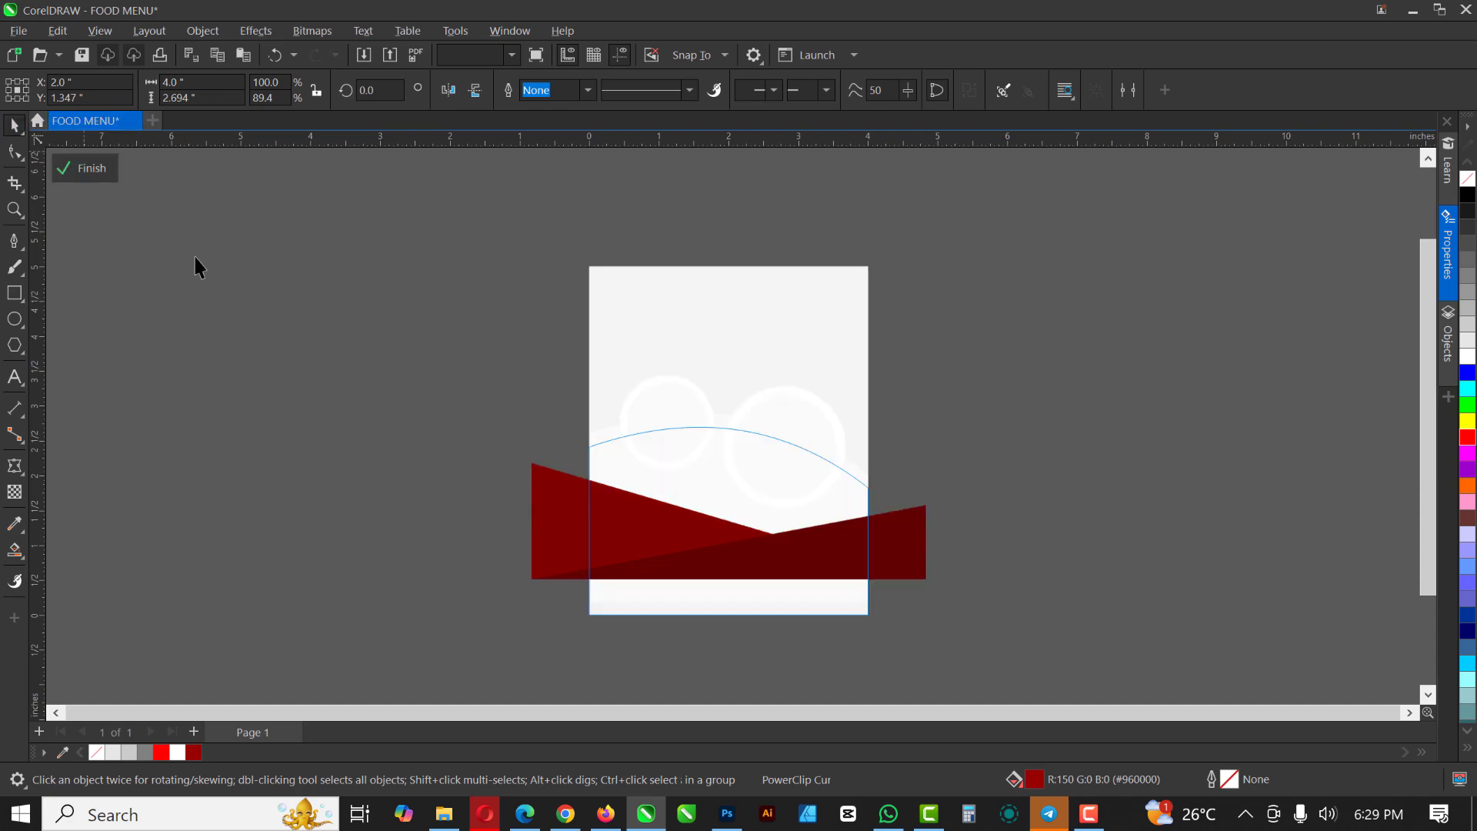
{"action": "left_click", "coordinate": [767, 551]}
{"action": "left_click_drag", "start_coordinate": [767, 552], "coordinate": [760, 590]}
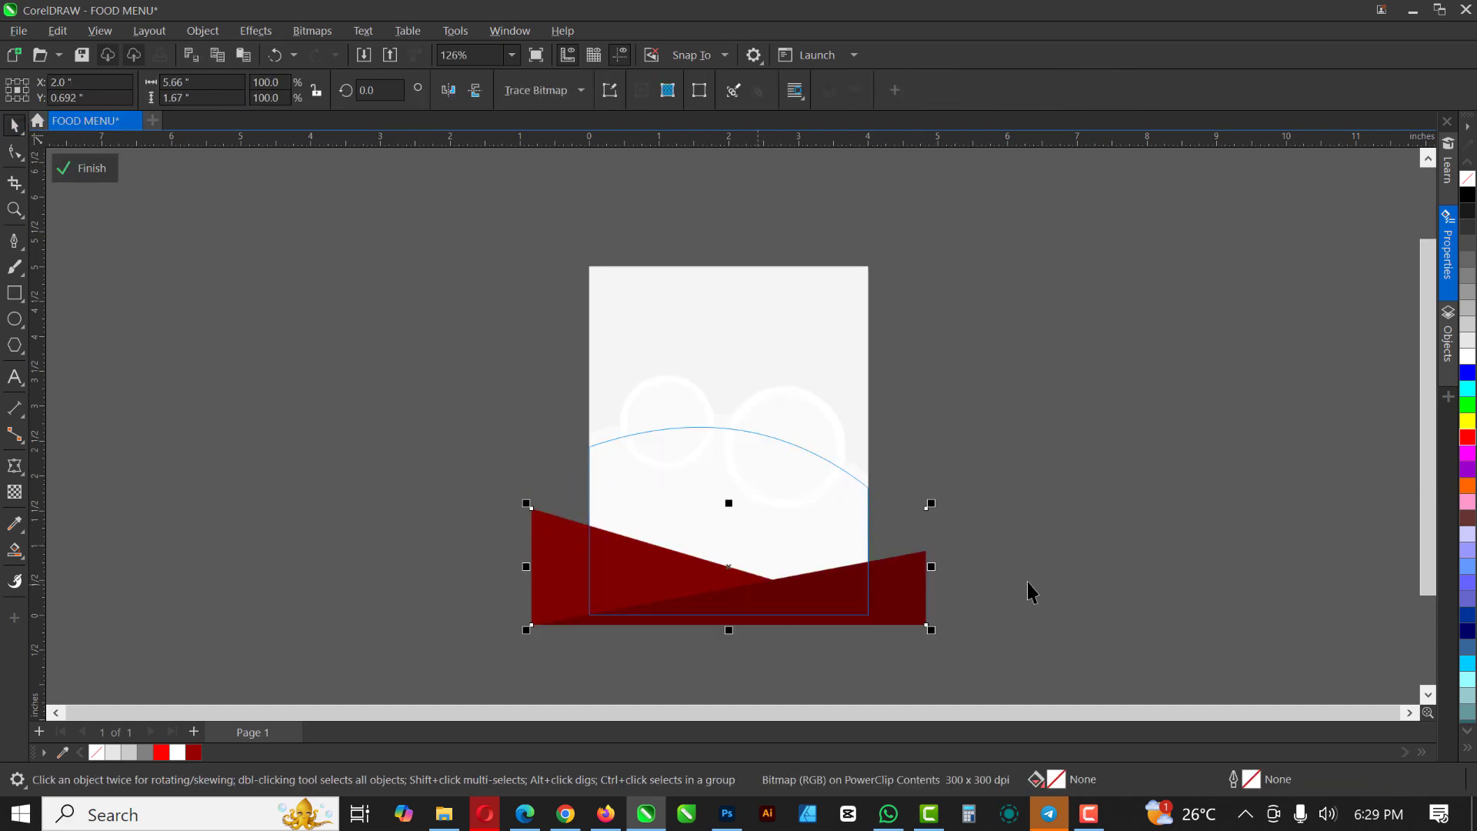
{"action": "left_click", "coordinate": [1031, 579], "text": "ctrl"}
{"action": "left_click", "coordinate": [778, 590], "text": "ctrl"}
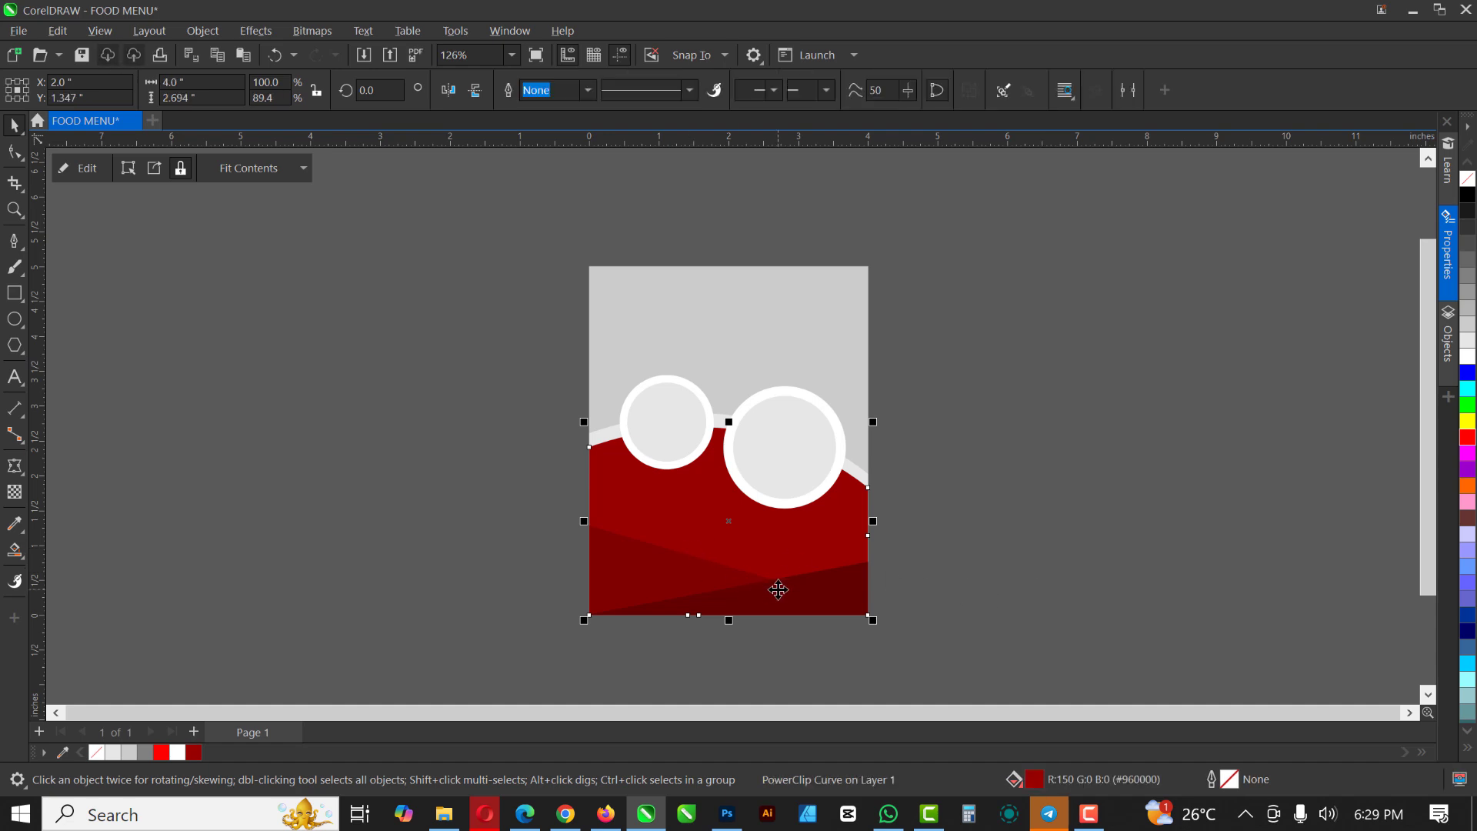
Reopen the PowerClip contents and shift the triangle bitmap leftward to about X 1.43 inches
{"action": "left_click_drag", "start_coordinate": [833, 593], "coordinate": [811, 593]}
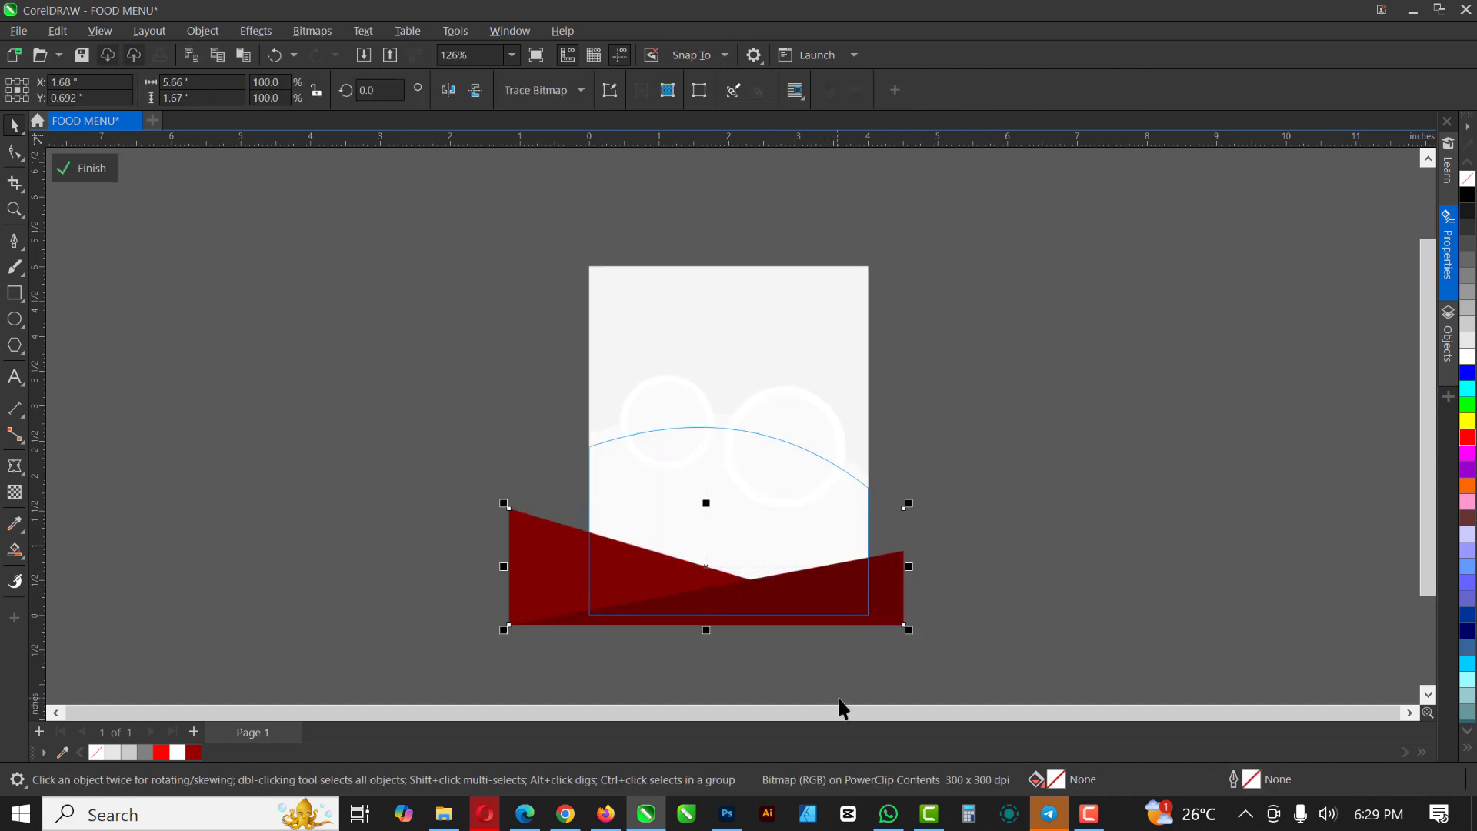
{"action": "left_click", "coordinate": [1106, 529], "text": "ctrl"}
{"action": "left_click", "coordinate": [824, 581], "text": "ctrl"}
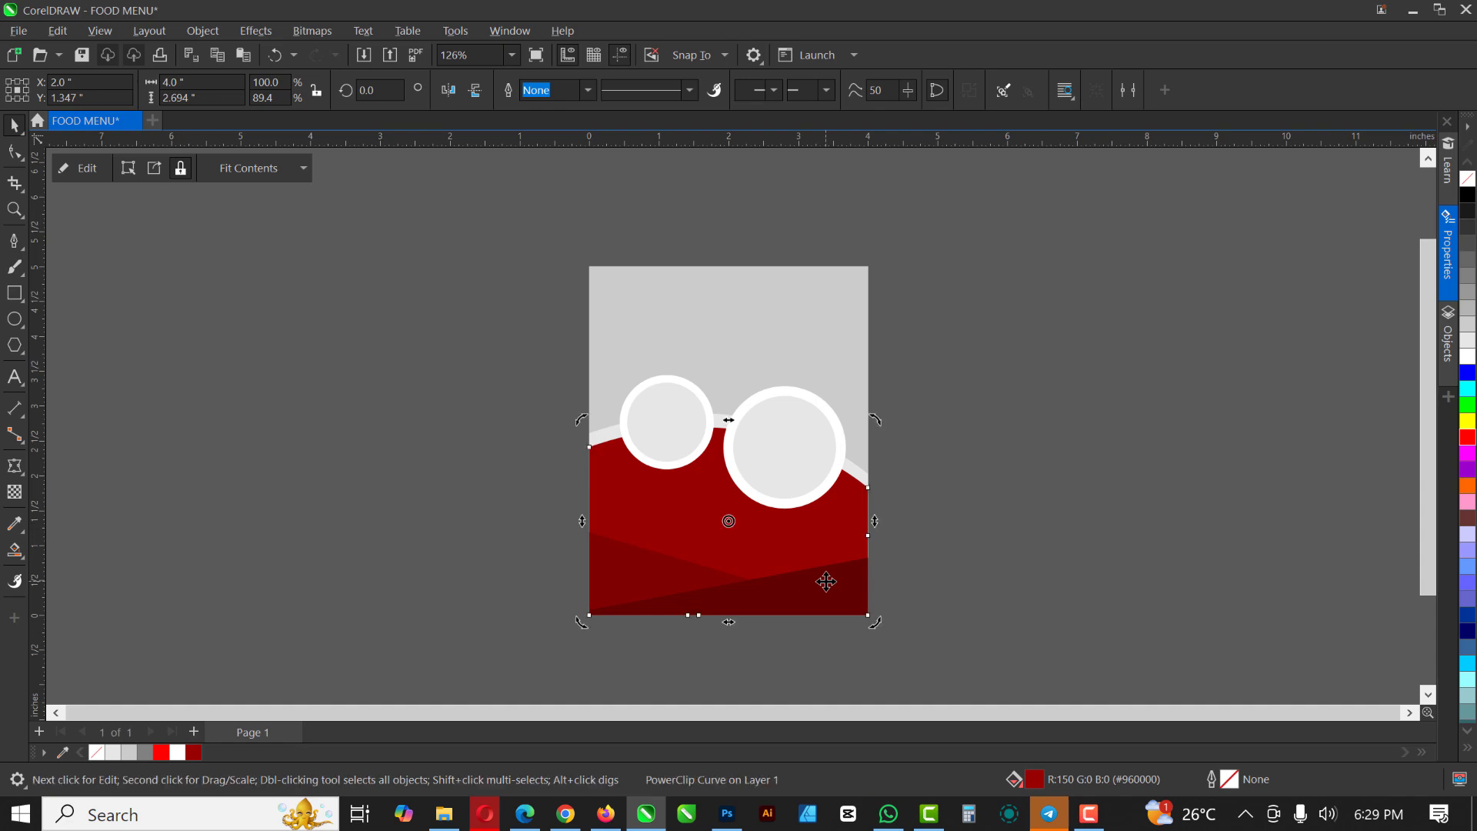
{"action": "left_click_drag", "start_coordinate": [841, 593], "coordinate": [823, 597]}
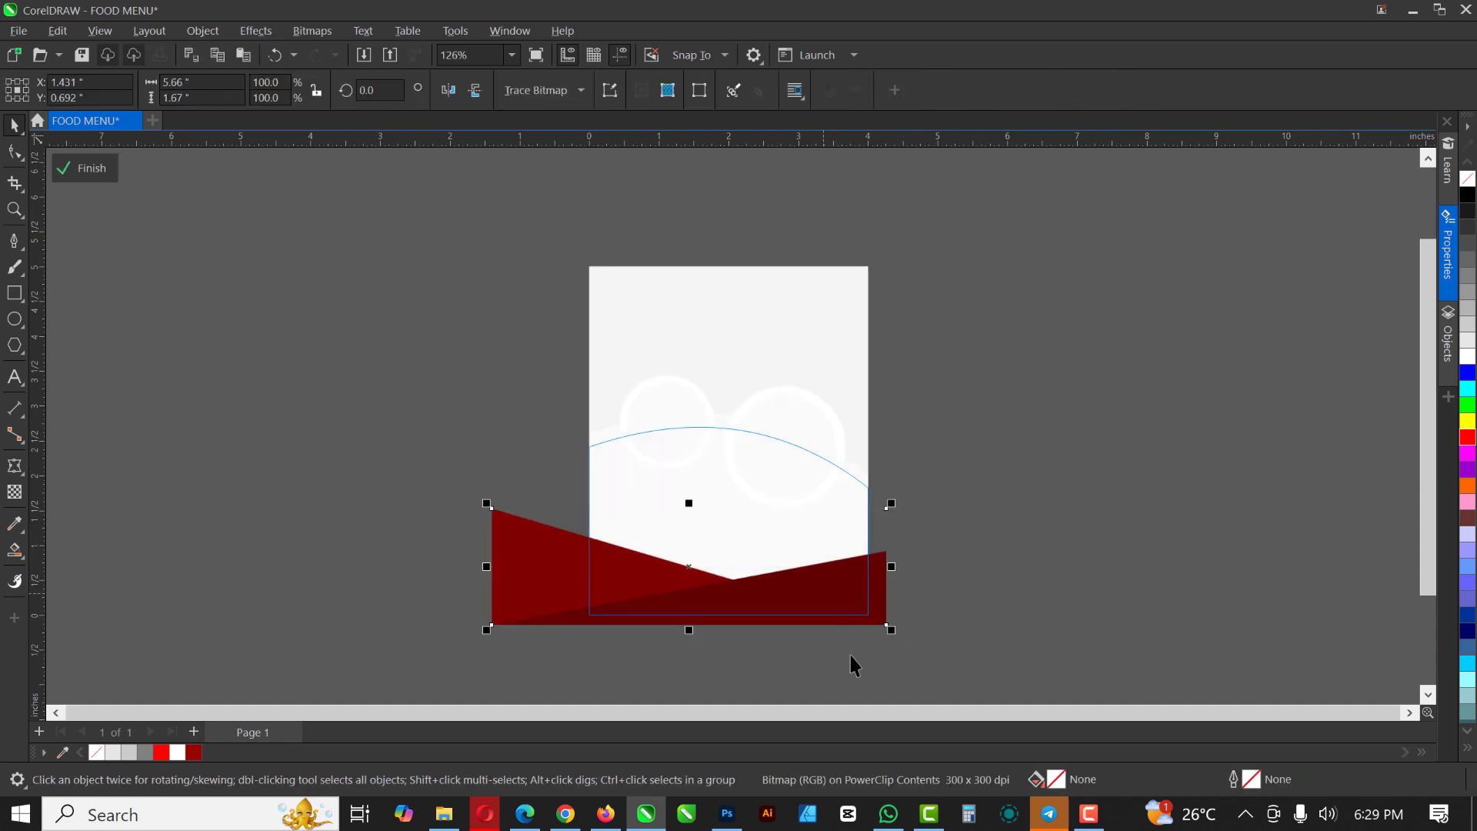
Apply a uniform transparency of 50 to the triangle bitmap and finish editing the PowerClip contents
{"action": "left_click", "coordinate": [17, 496]}
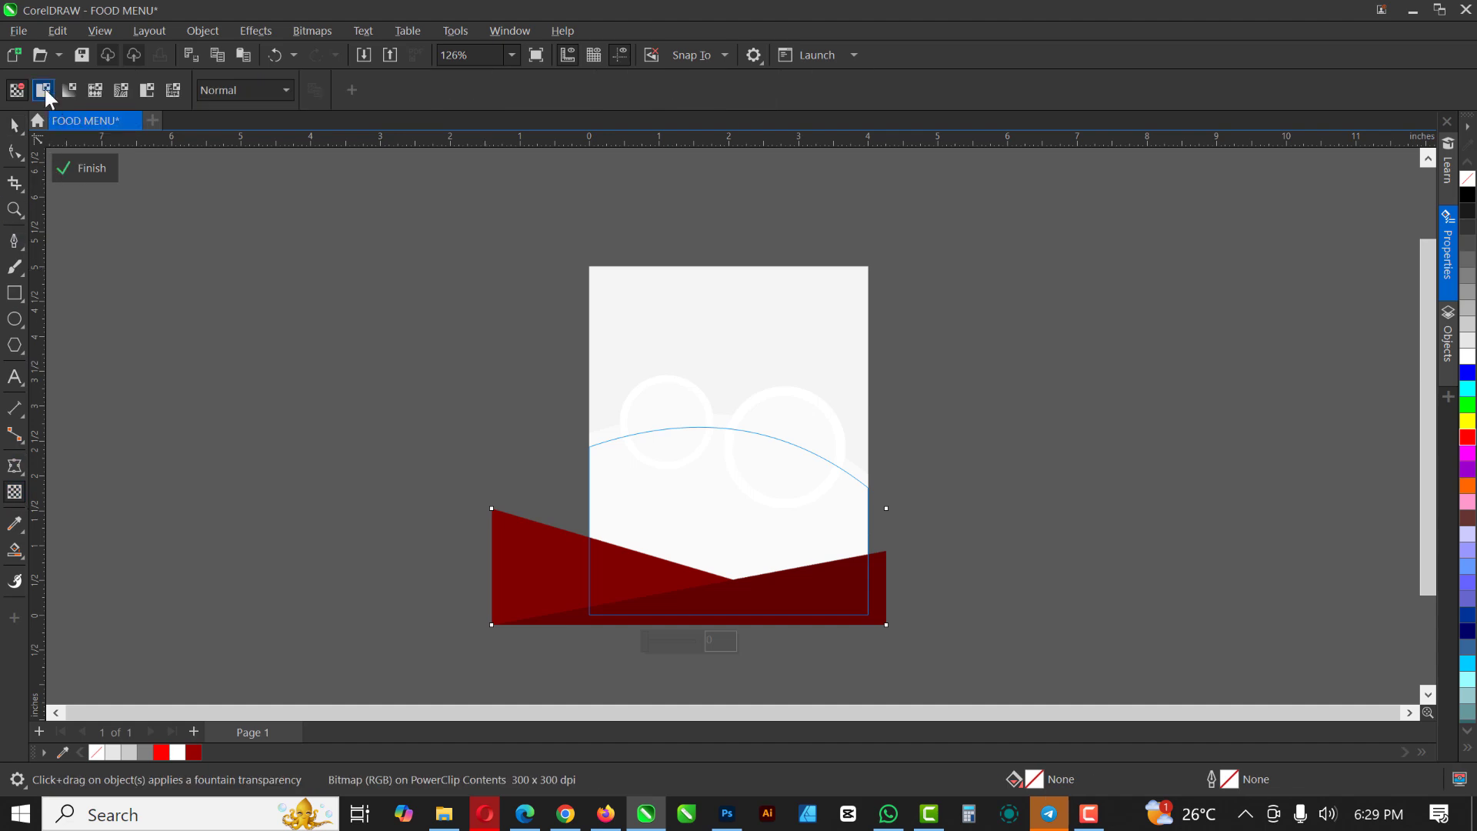
{"action": "left_click", "coordinate": [44, 91]}
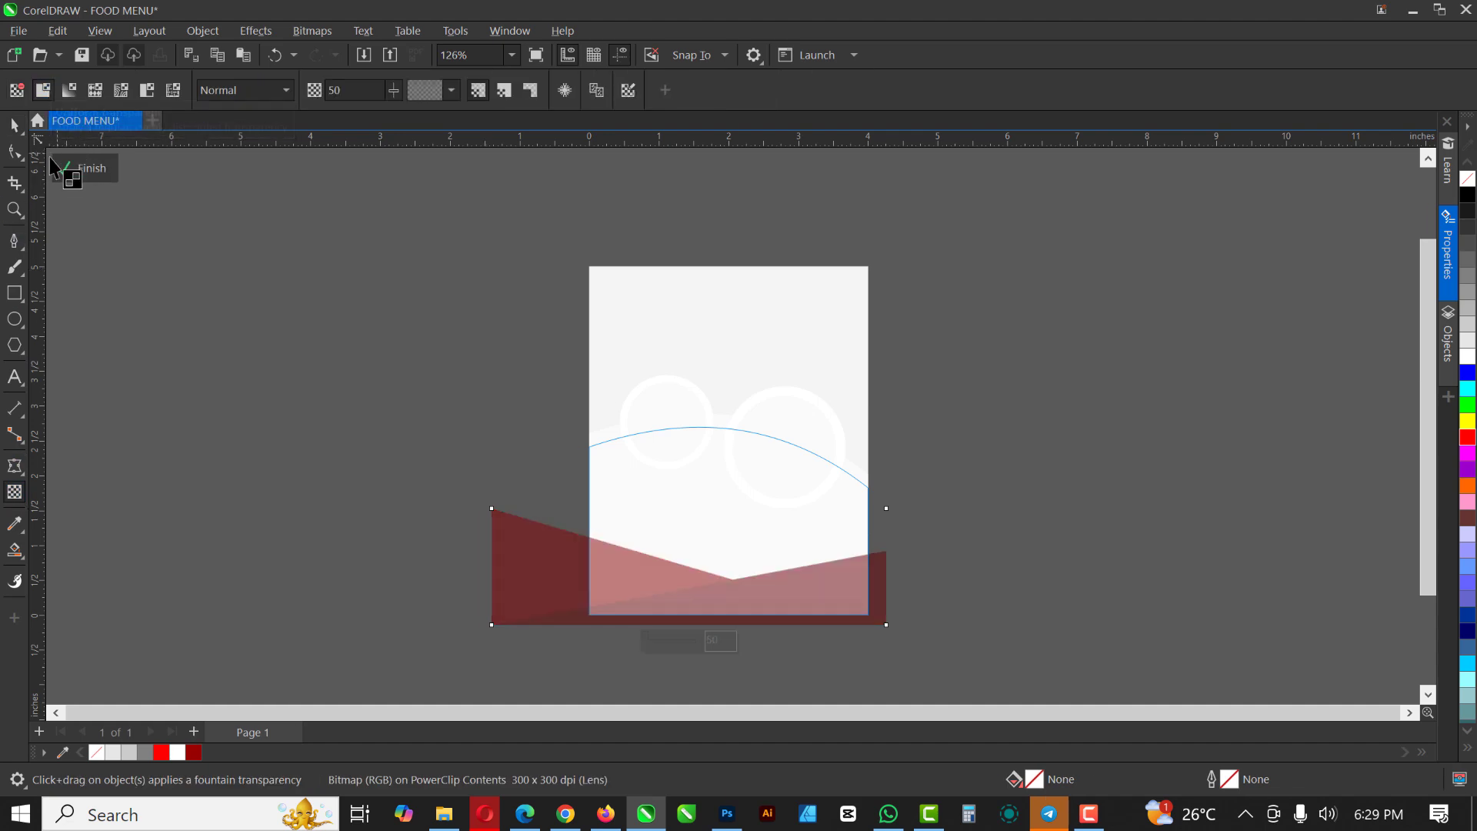
{"action": "left_click", "coordinate": [73, 168]}
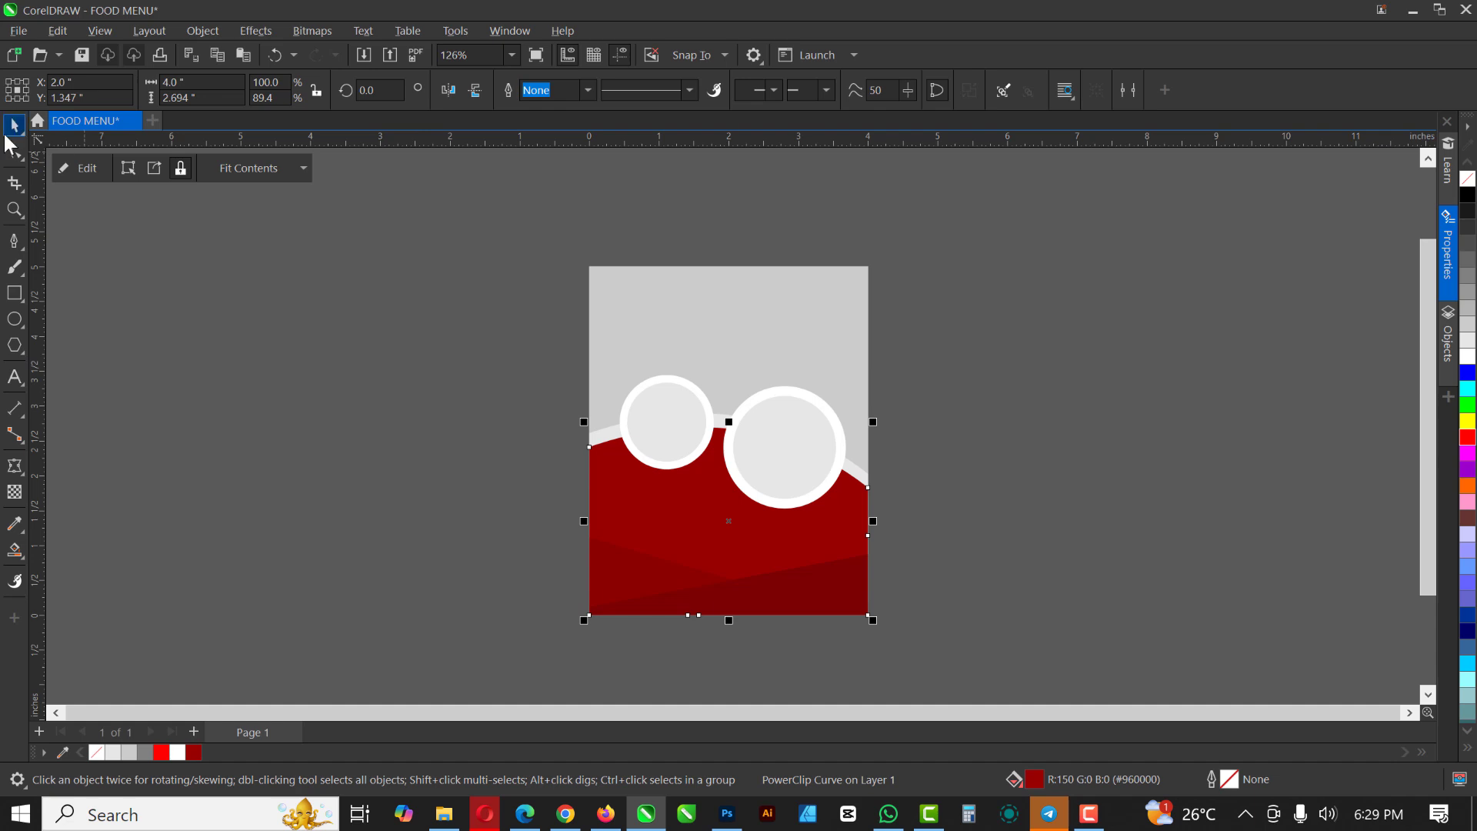
{"action": "left_click", "coordinate": [287, 368]}
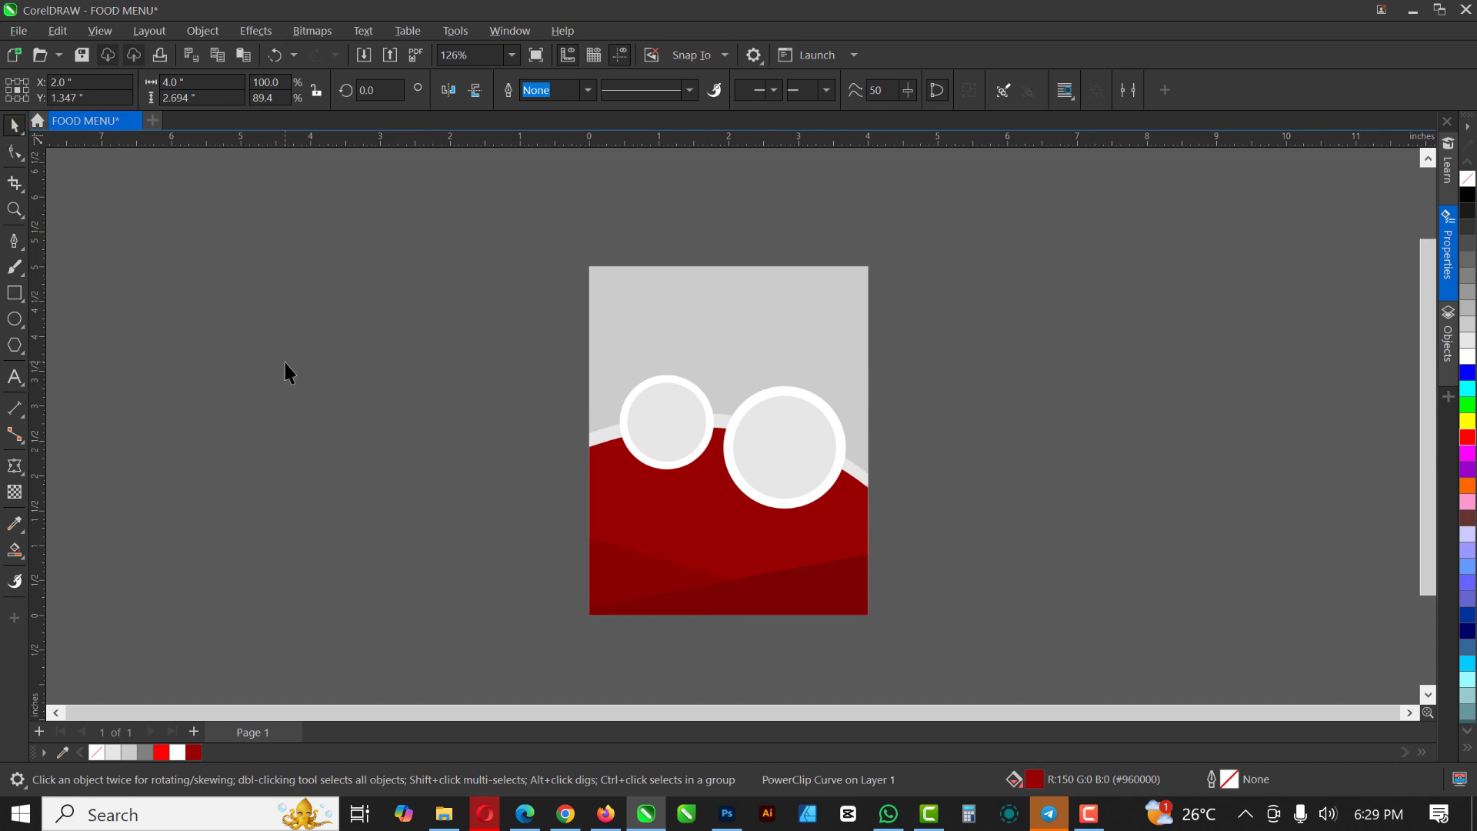
Bring the TEXT file from the FOOD MENU folder in File Explorer into the CorelDRAW flyer, over the red area
{"action": "scroll", "coordinate": [724, 413], "scroll_direction": "up", "scroll_amount": 1}
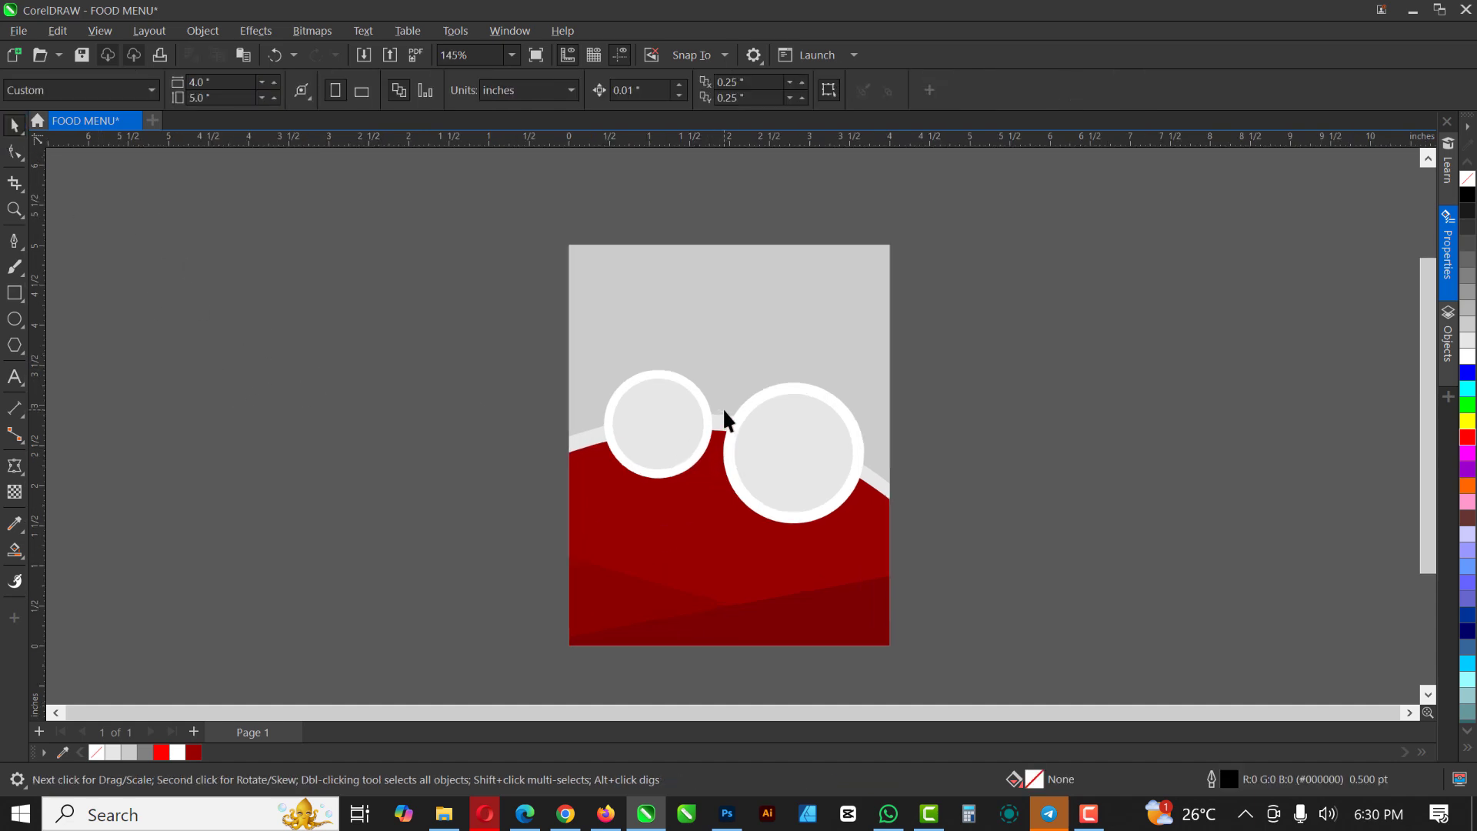
{"action": "scroll", "coordinate": [727, 410], "scroll_direction": "up", "scroll_amount": 2}
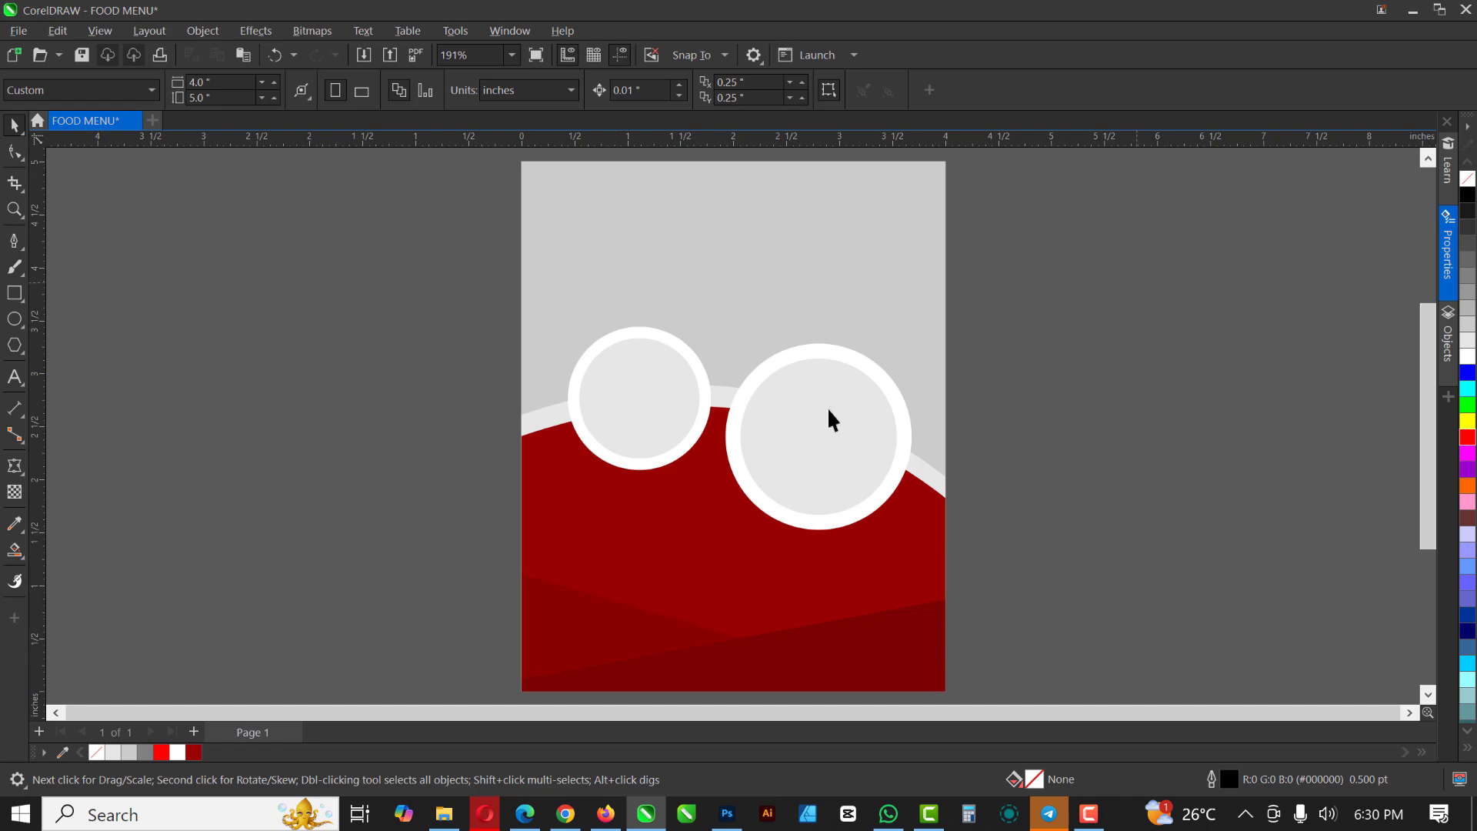
{"action": "left_click", "coordinate": [444, 812]}
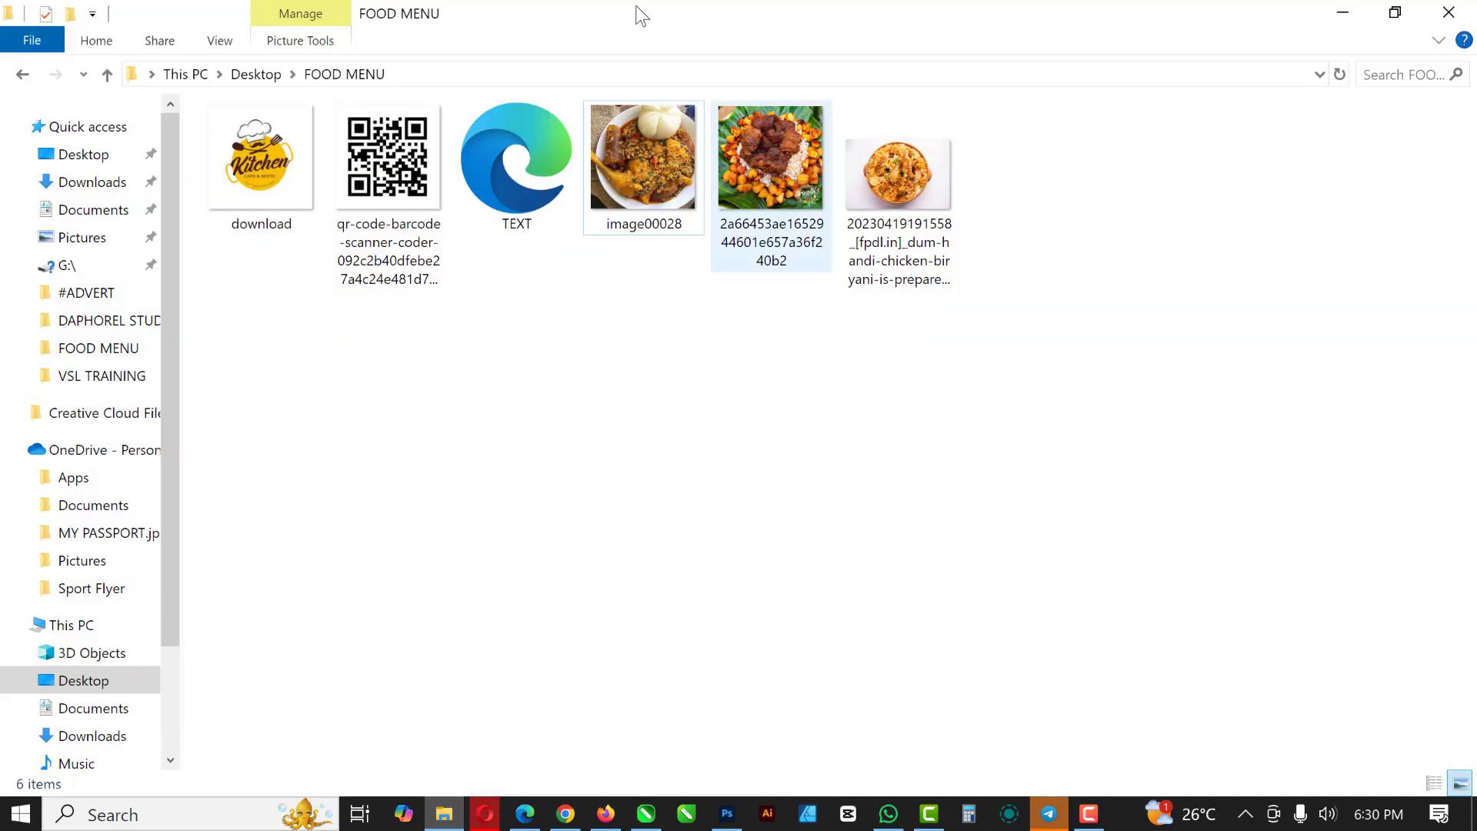
{"action": "left_click", "coordinate": [502, 181]}
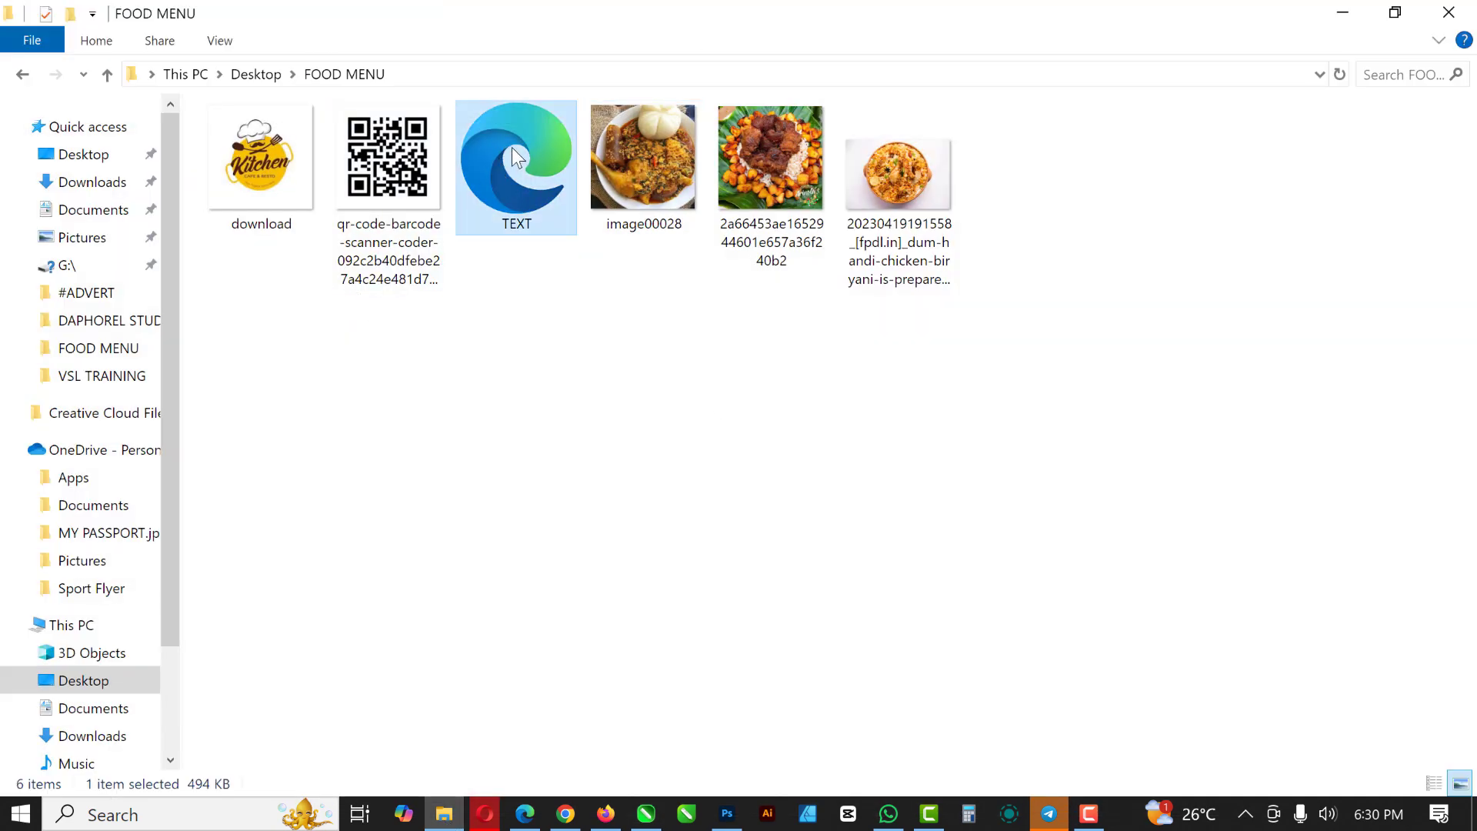
{"action": "left_click_drag", "start_coordinate": [513, 150], "coordinate": [701, 543]}
{"action": "scroll", "coordinate": [431, 446], "scroll_direction": "down", "scroll_amount": 1}
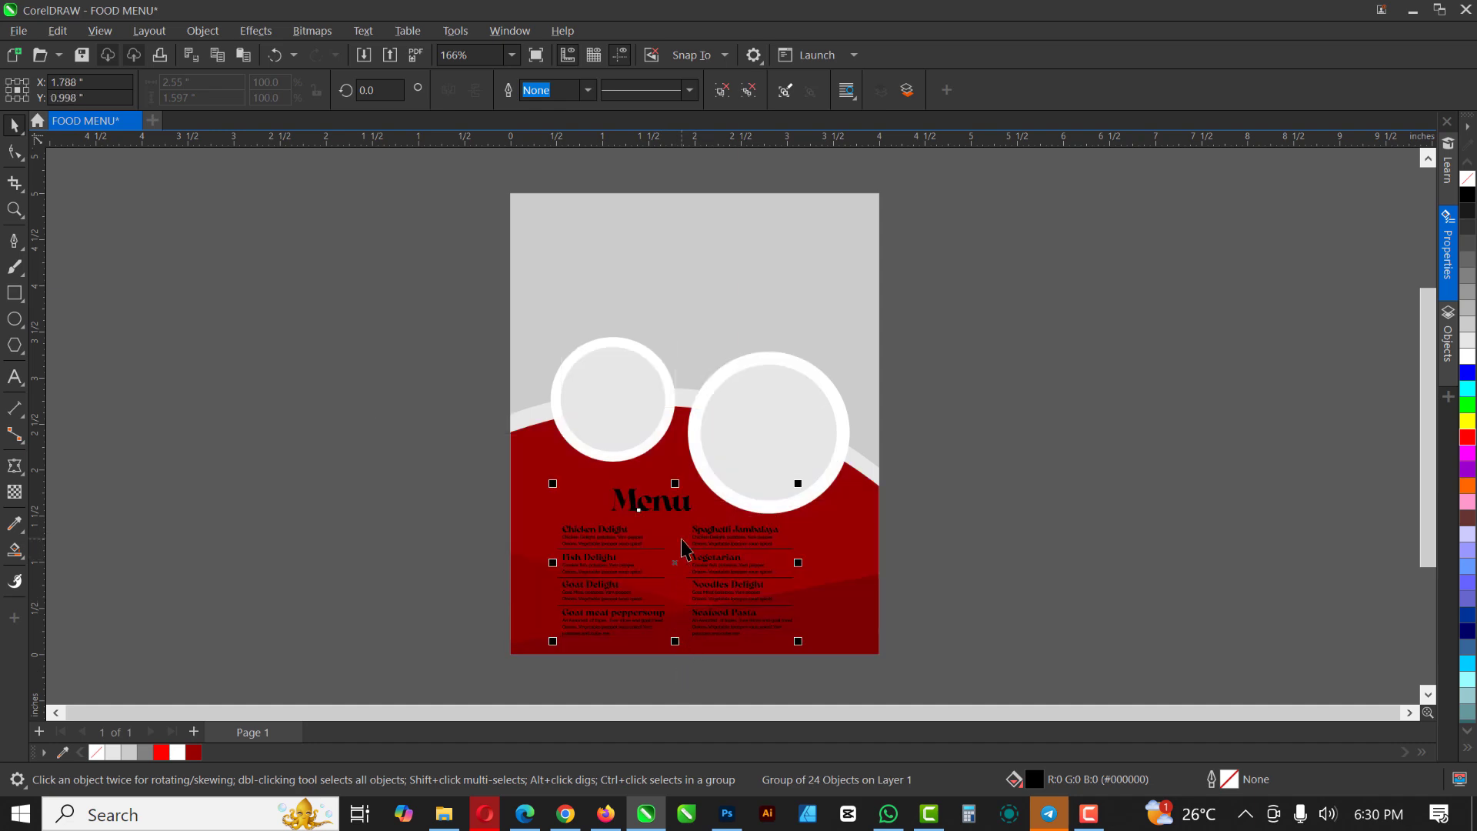
Enlarge the imported menu text group to about 2.69 by 1.69 inches and fill it with white
{"action": "scroll", "coordinate": [682, 550], "scroll_direction": "up", "scroll_amount": 1}
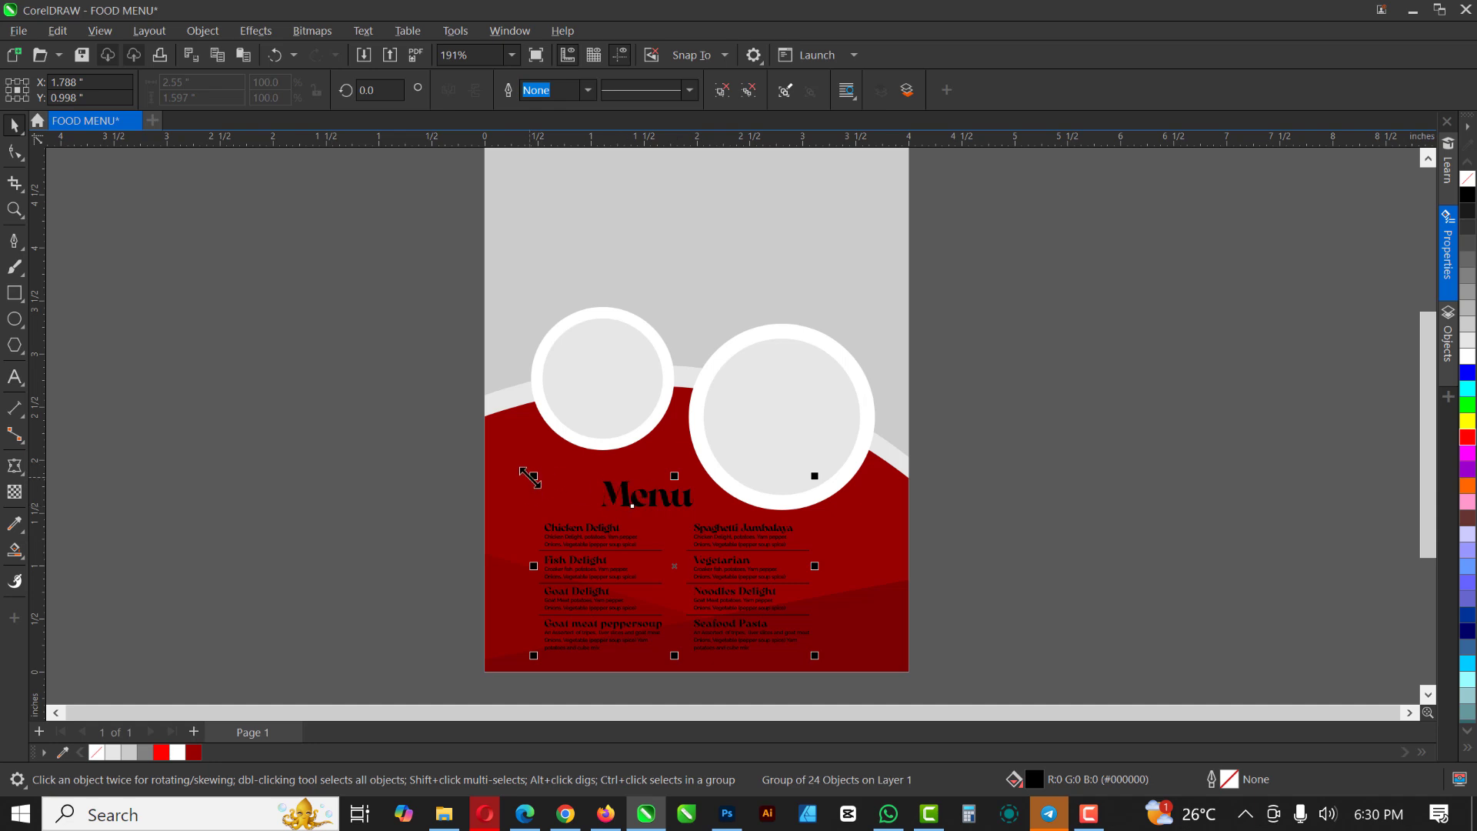
{"action": "left_click_drag", "start_coordinate": [530, 478], "coordinate": [512, 453]}
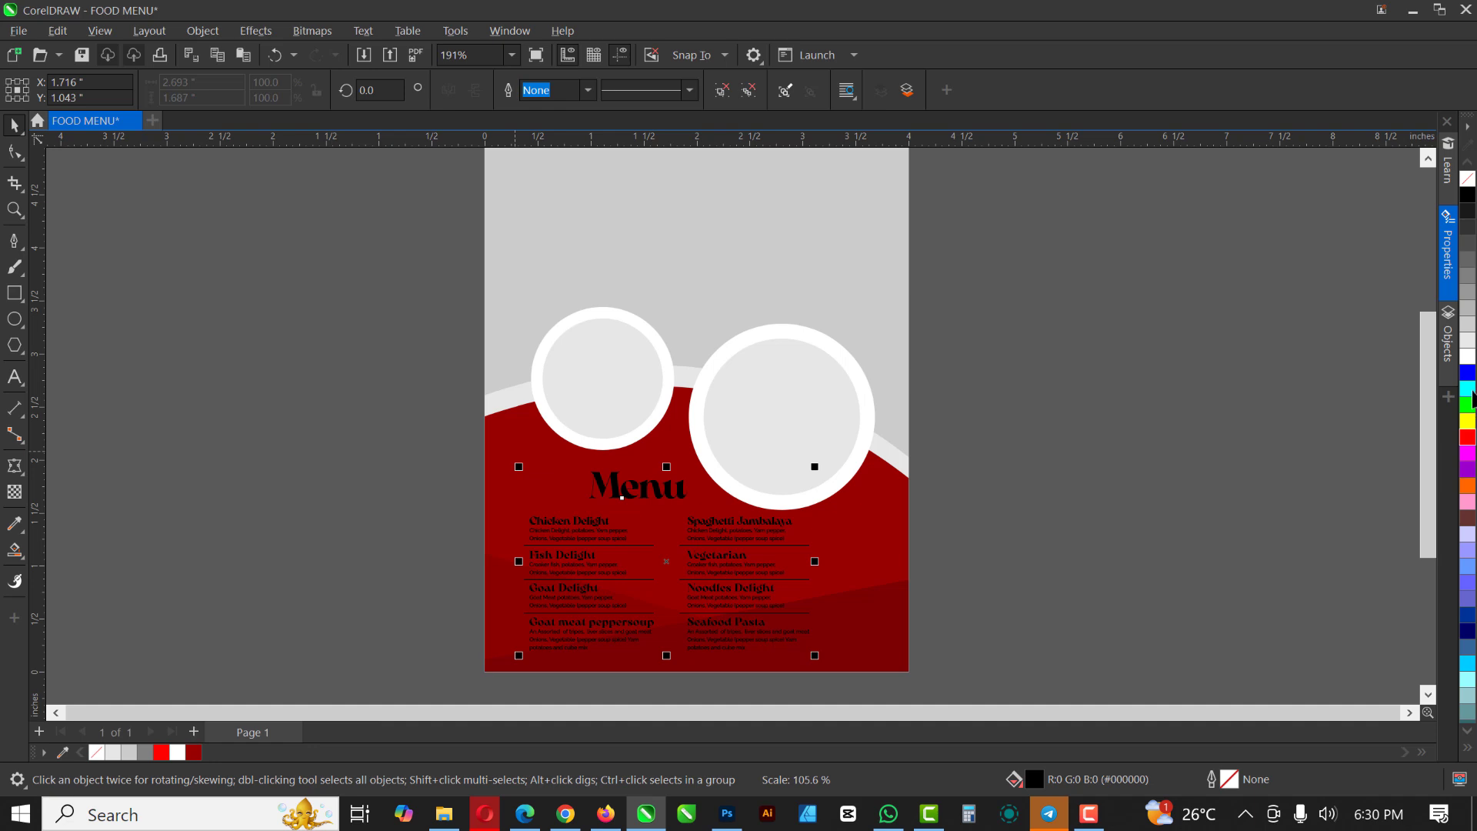
{"action": "left_click", "coordinate": [1468, 357]}
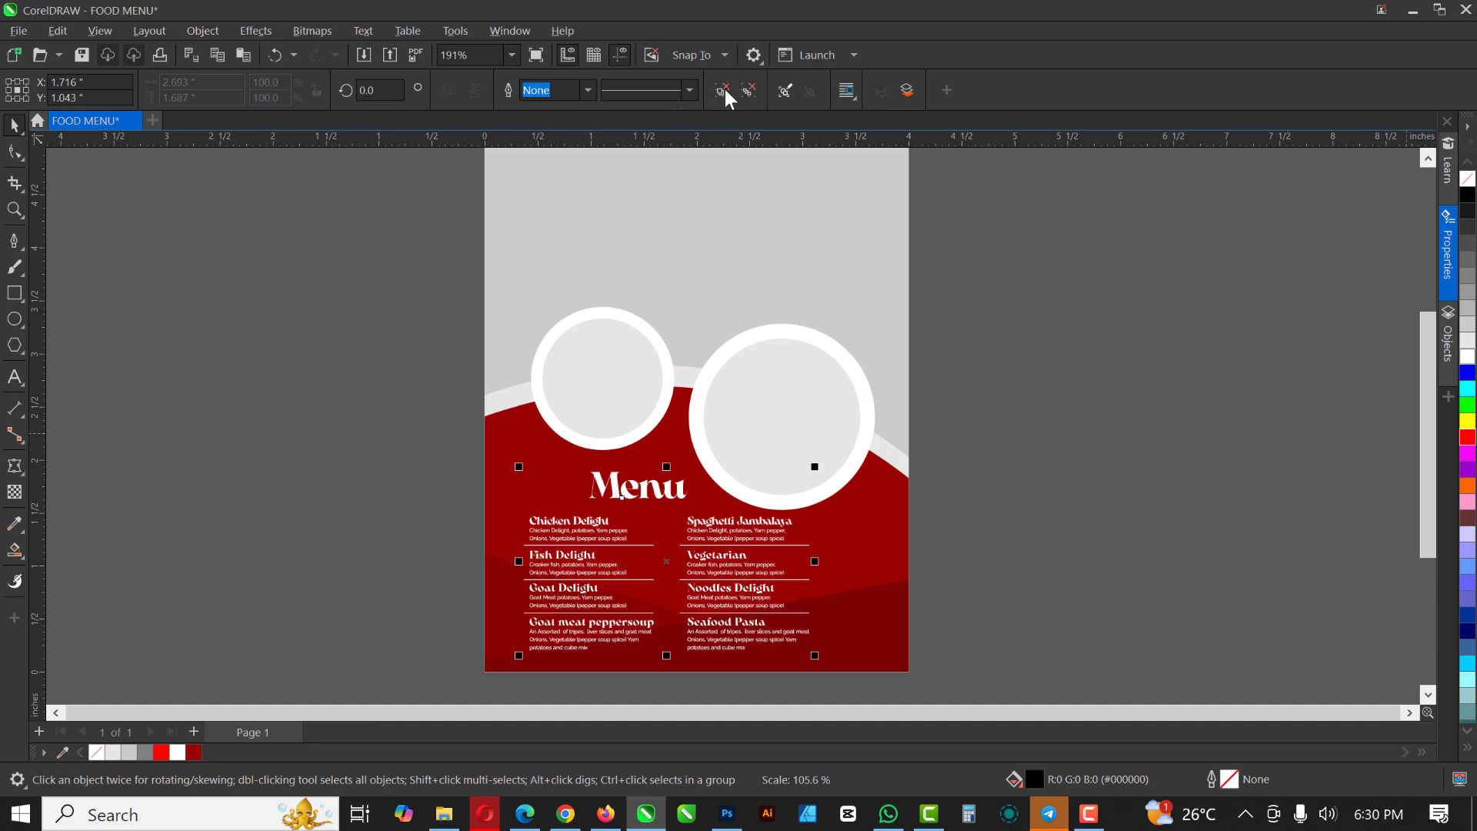
Ungroup the white menu text into separate objects
{"action": "left_click", "coordinate": [1008, 411]}
{"action": "left_click", "coordinate": [789, 537]}
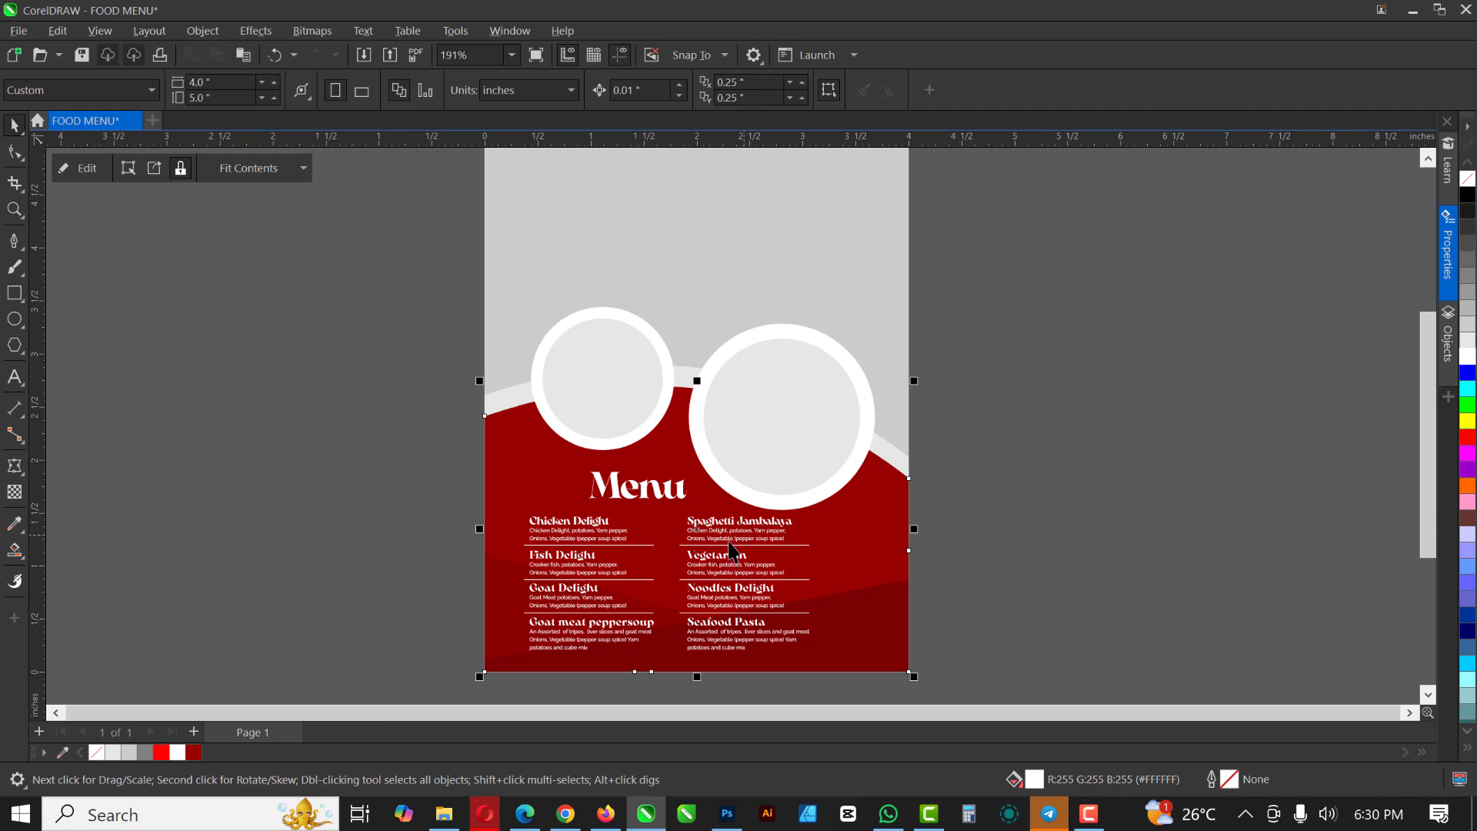
{"action": "left_click", "coordinate": [728, 540]}
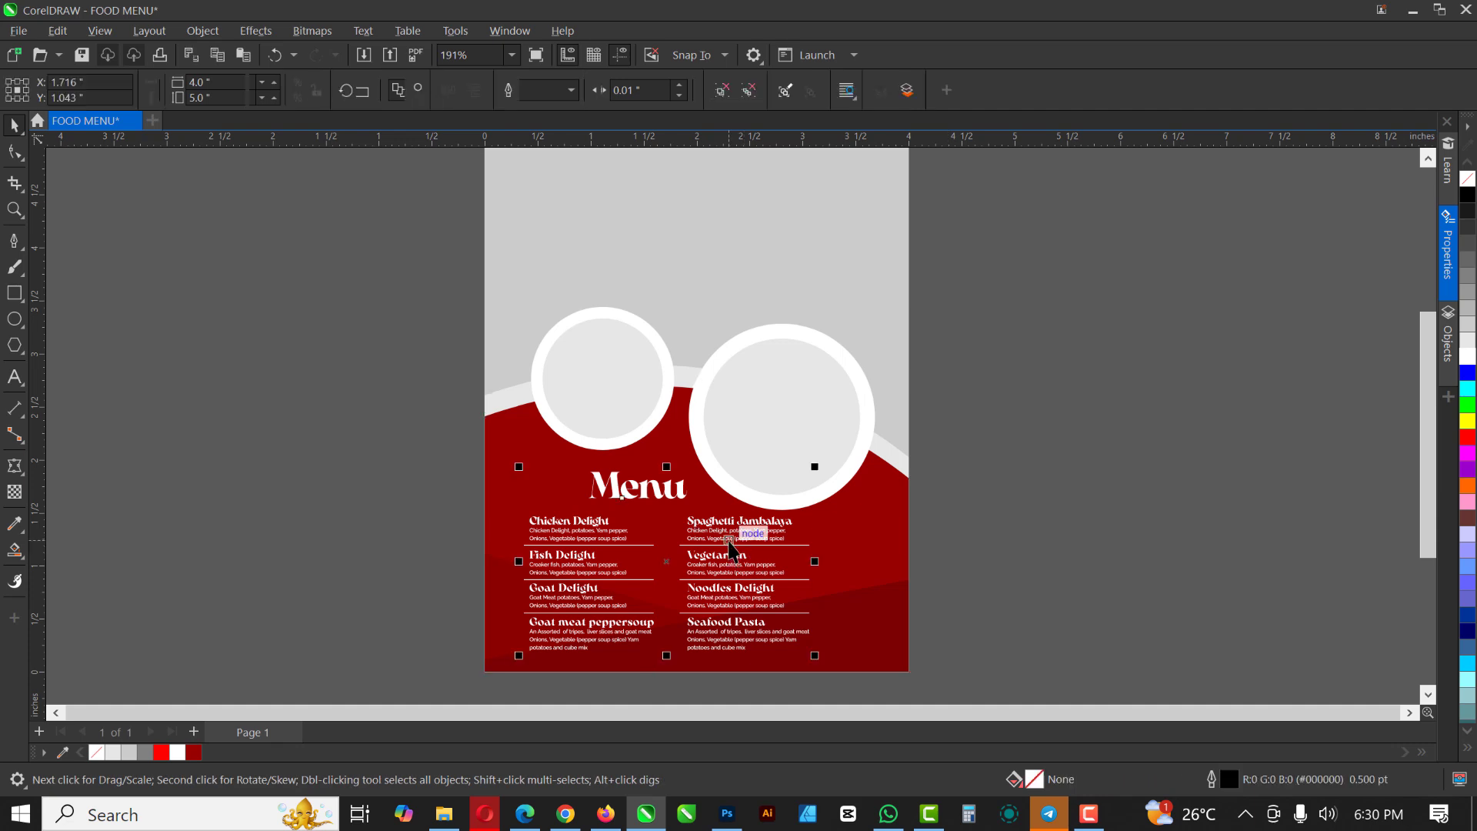
{"action": "left_click", "coordinate": [723, 91]}
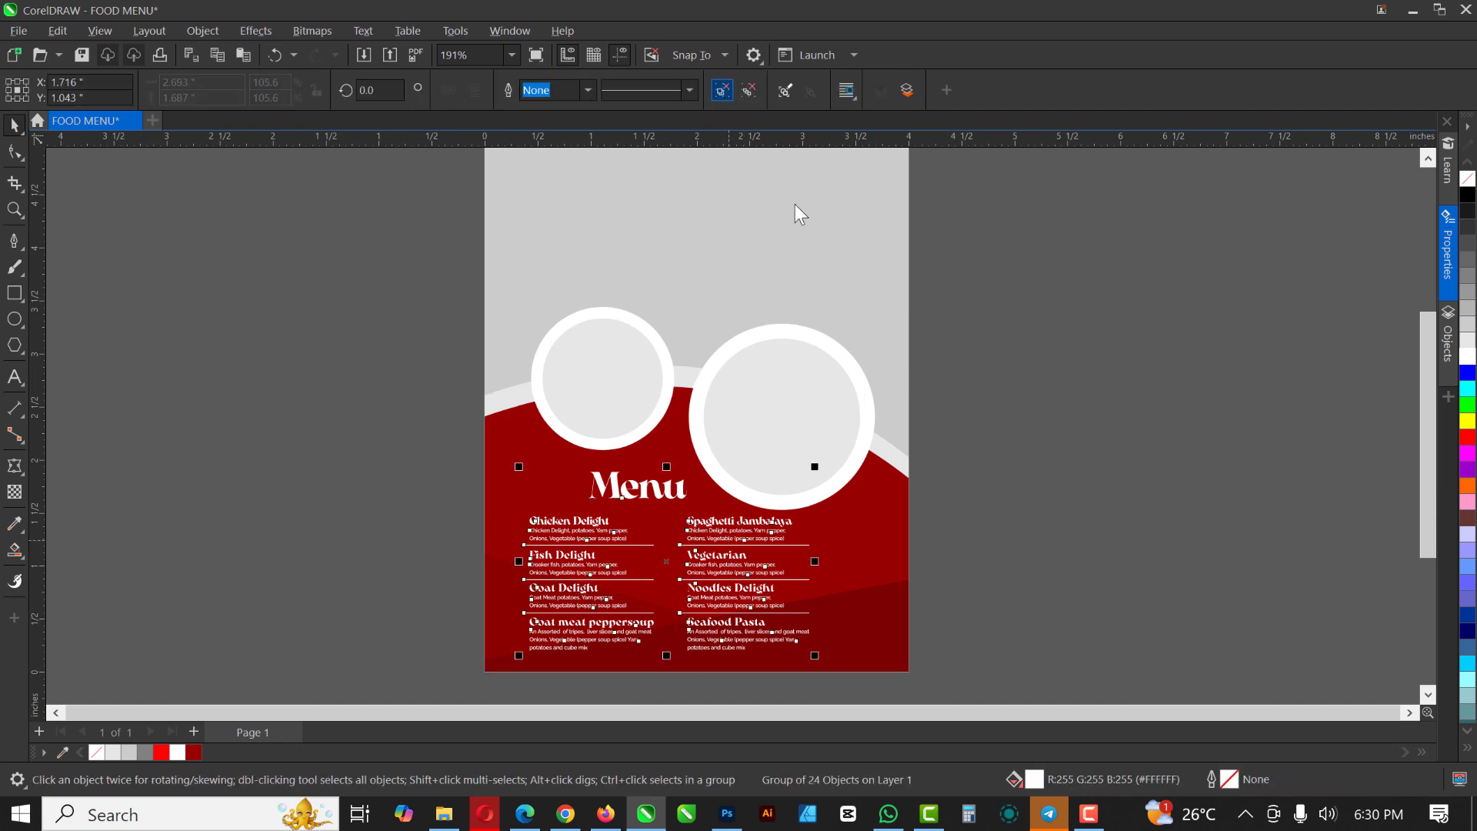
Enlarge the "Menu" heading about its center to about 1.23 by 0.34 inches
{"action": "left_click", "coordinate": [655, 506]}
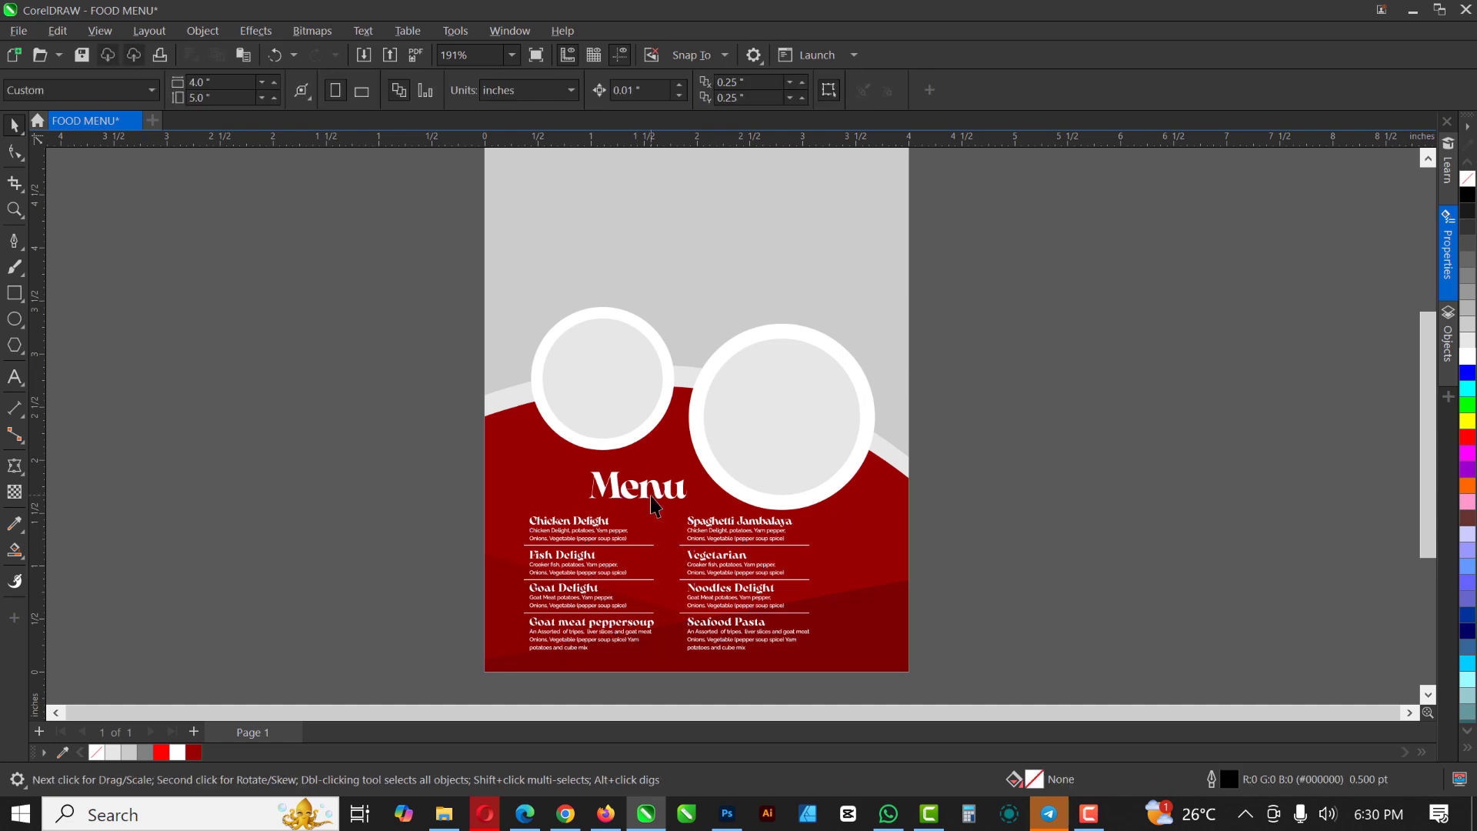
{"action": "left_click", "coordinate": [661, 507]}
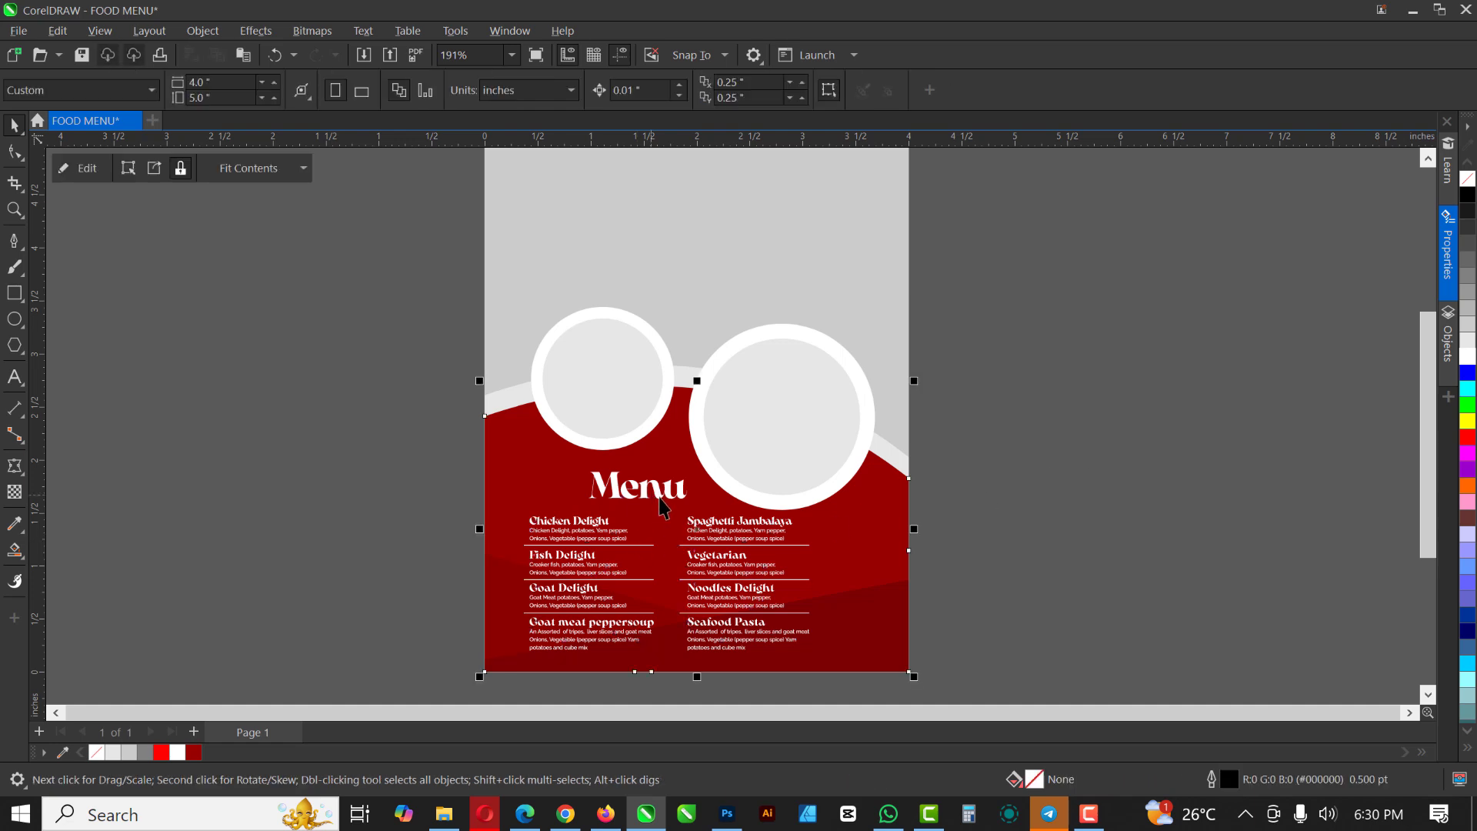
{"action": "left_click", "coordinate": [669, 501]}
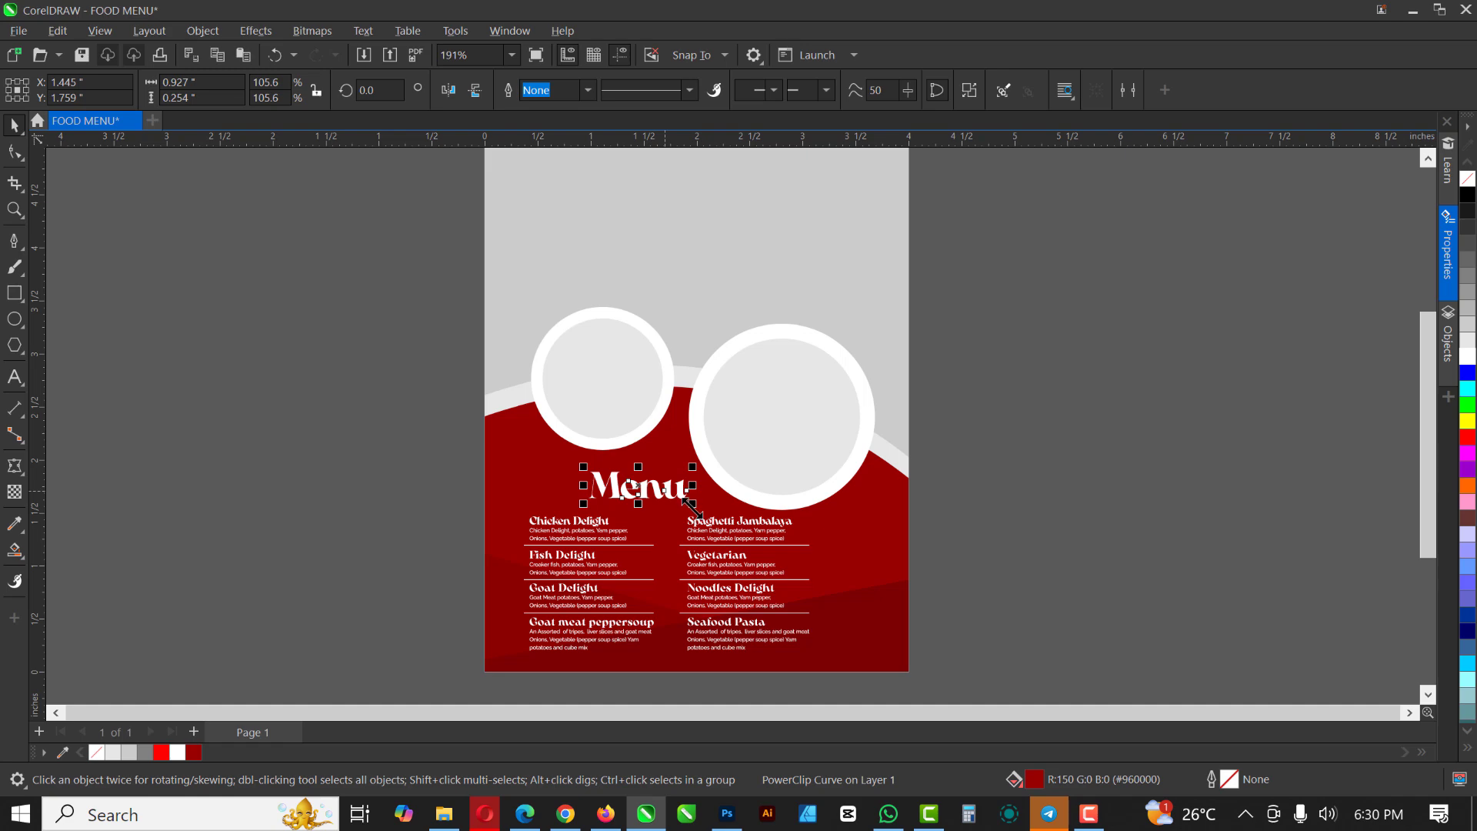
{"action": "scroll", "coordinate": [691, 508], "scroll_direction": "up", "scroll_amount": 1}
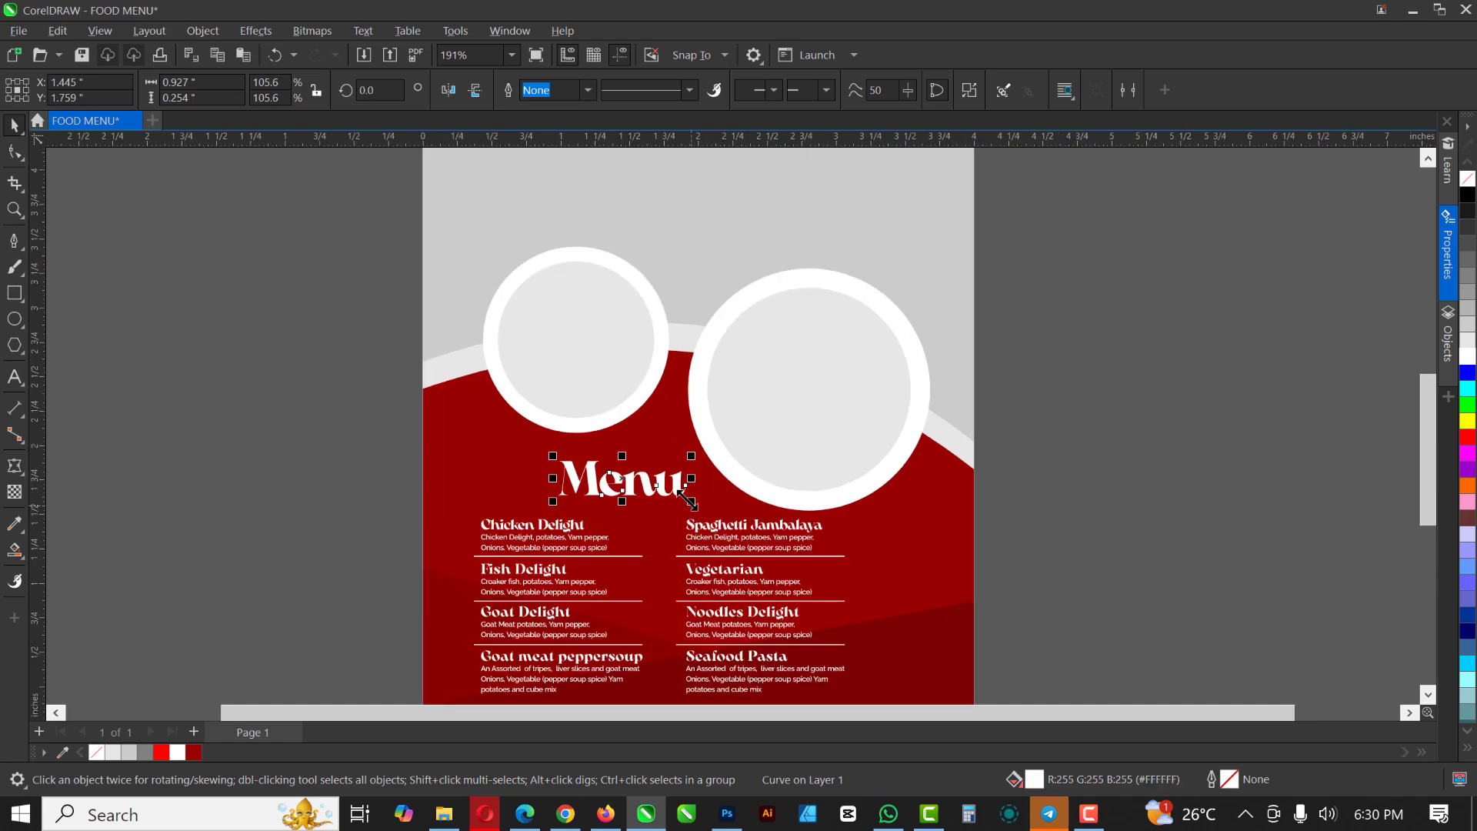
{"action": "scroll", "coordinate": [687, 508], "scroll_direction": "up", "scroll_amount": 1}
{"action": "scroll", "coordinate": [688, 506], "scroll_direction": "up", "scroll_amount": 1}
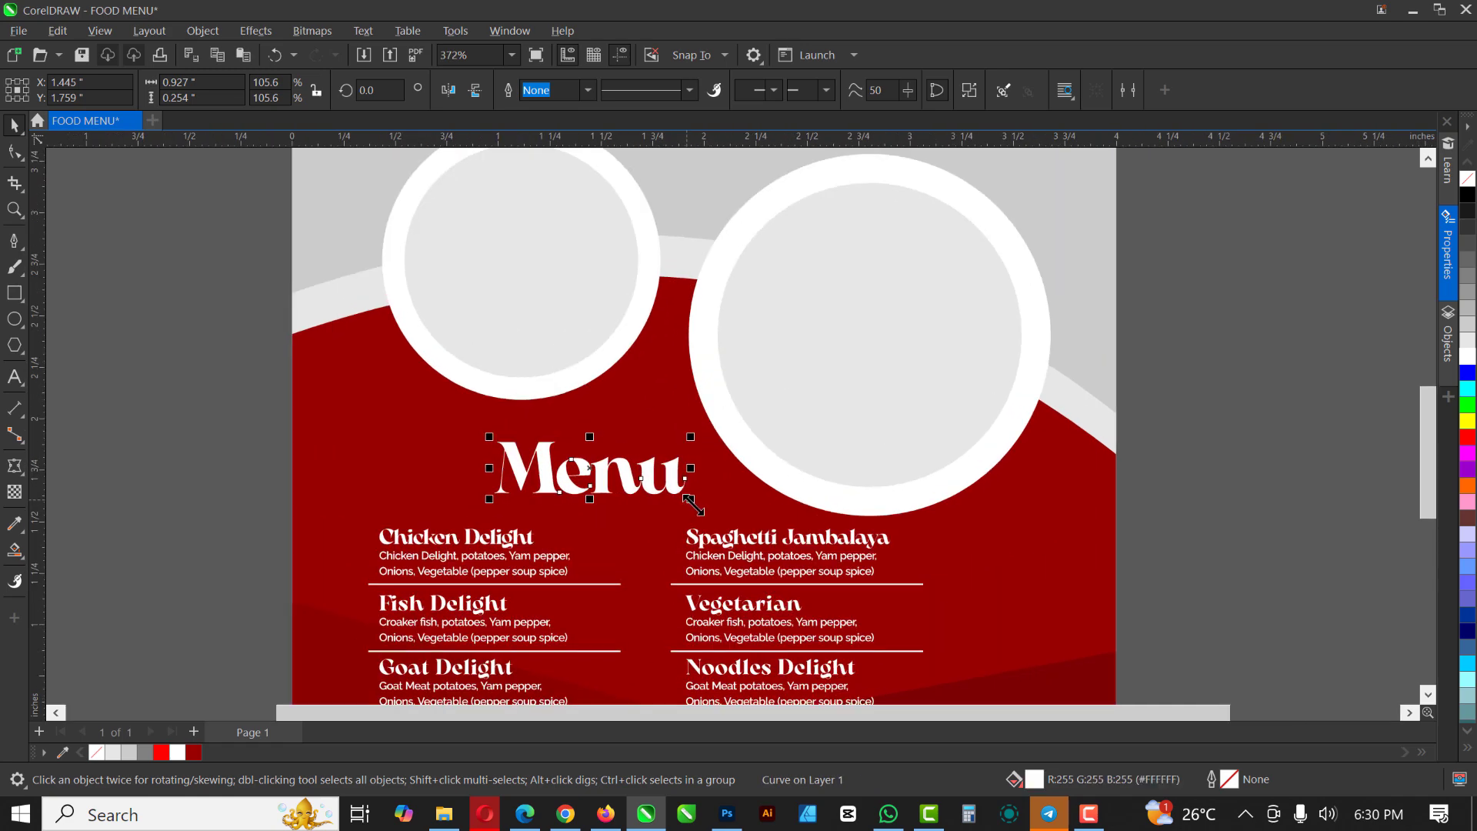
{"action": "left_click_drag", "start_coordinate": [691, 499], "coordinate": [725, 522]}
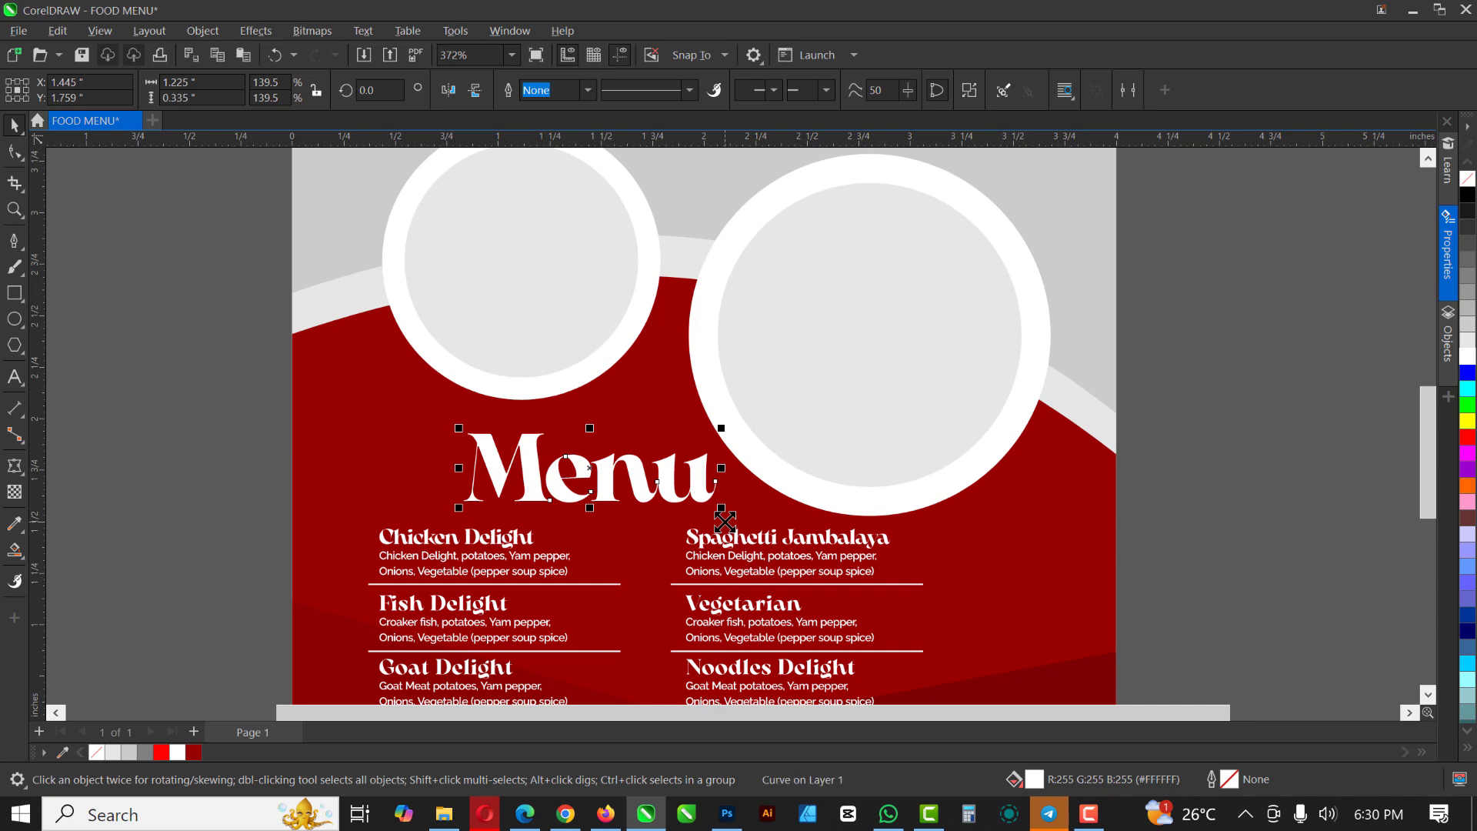
{"action": "scroll", "coordinate": [725, 522], "scroll_direction": "down", "scroll_amount": 5}
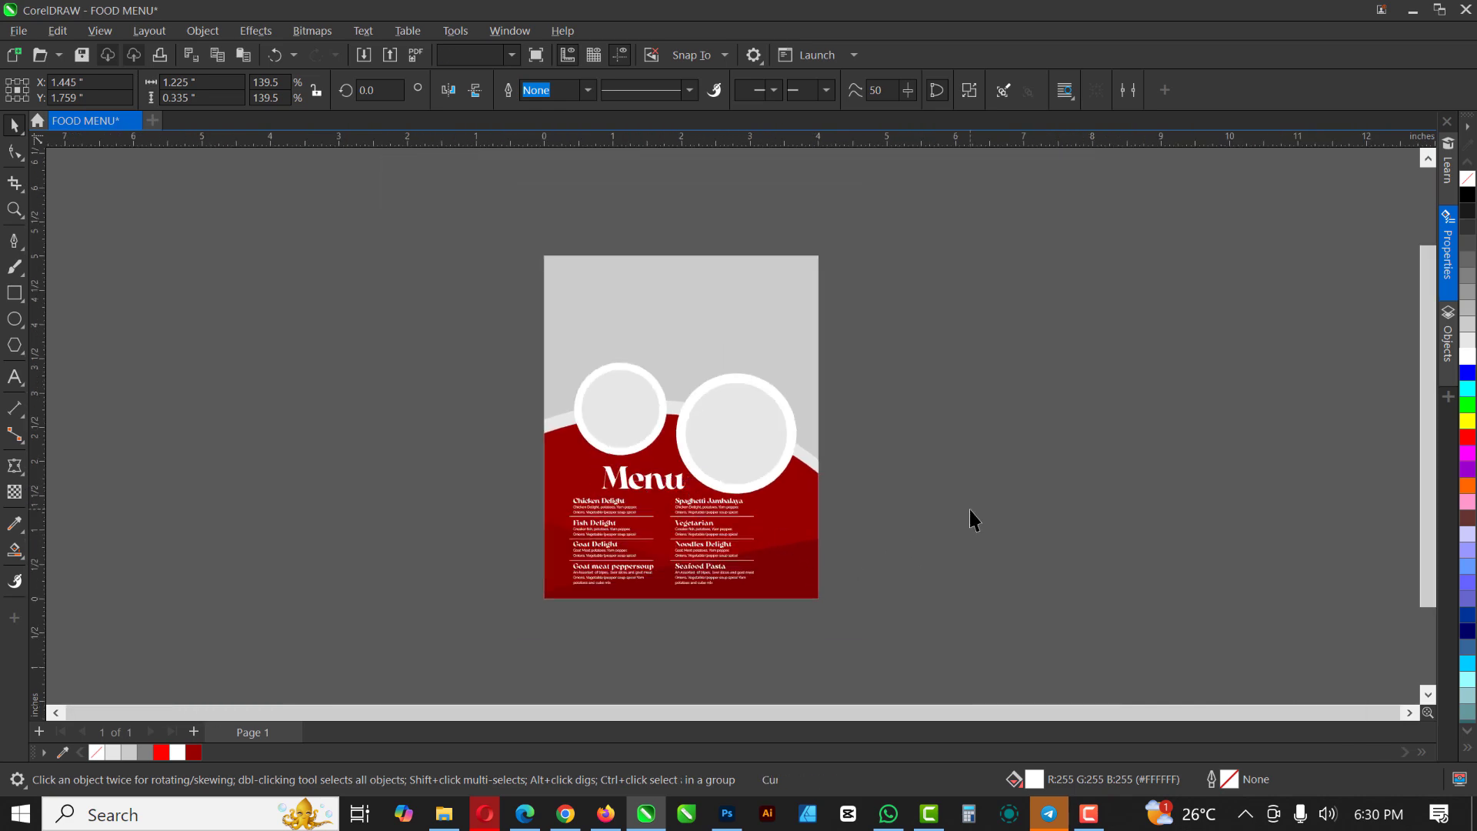
{"action": "left_click", "coordinate": [970, 510]}
{"action": "scroll", "coordinate": [728, 533], "scroll_direction": "up", "scroll_amount": 3}
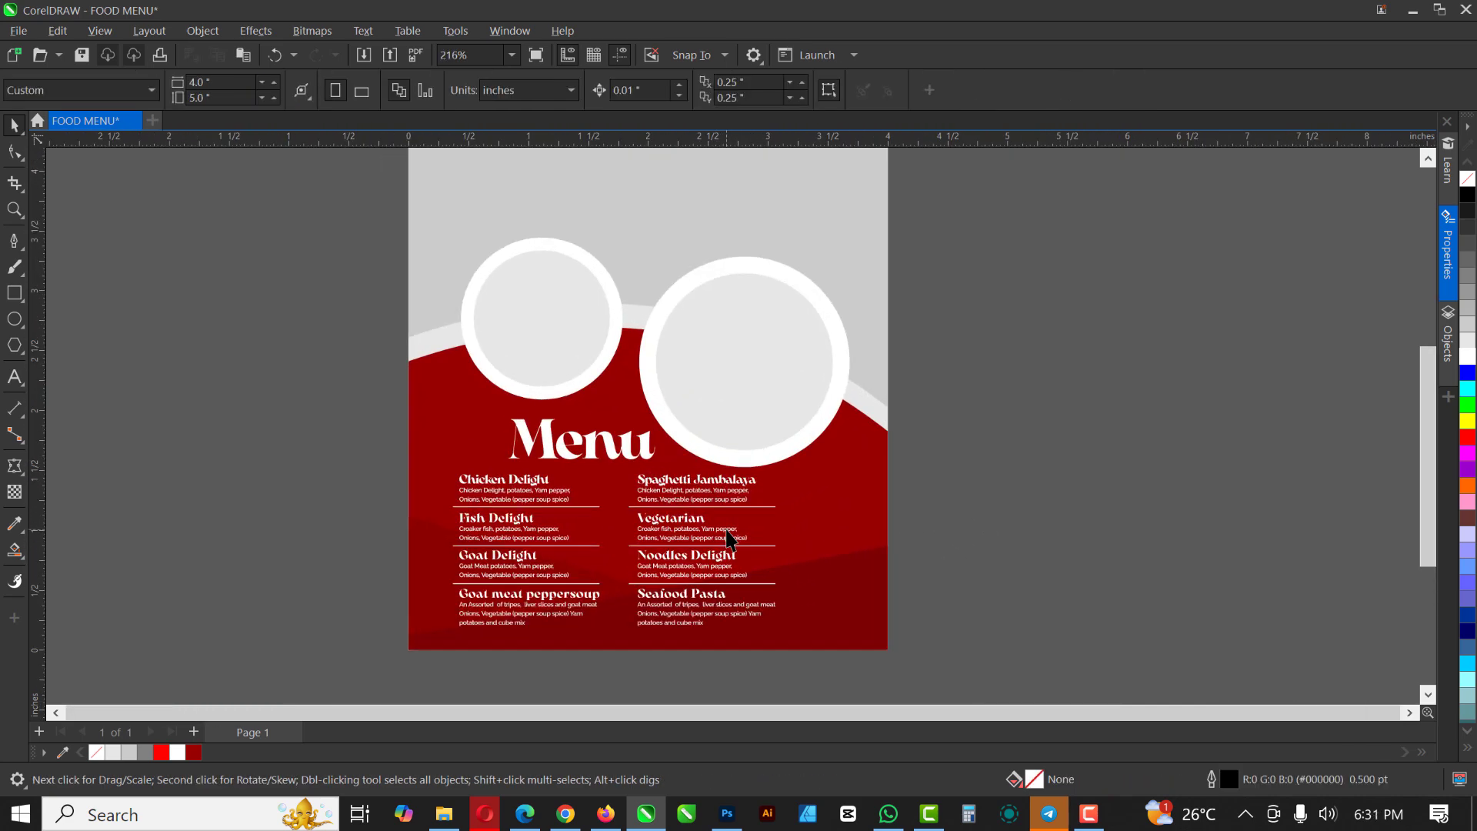
{"action": "scroll", "coordinate": [730, 539], "scroll_direction": "up", "scroll_amount": 1}
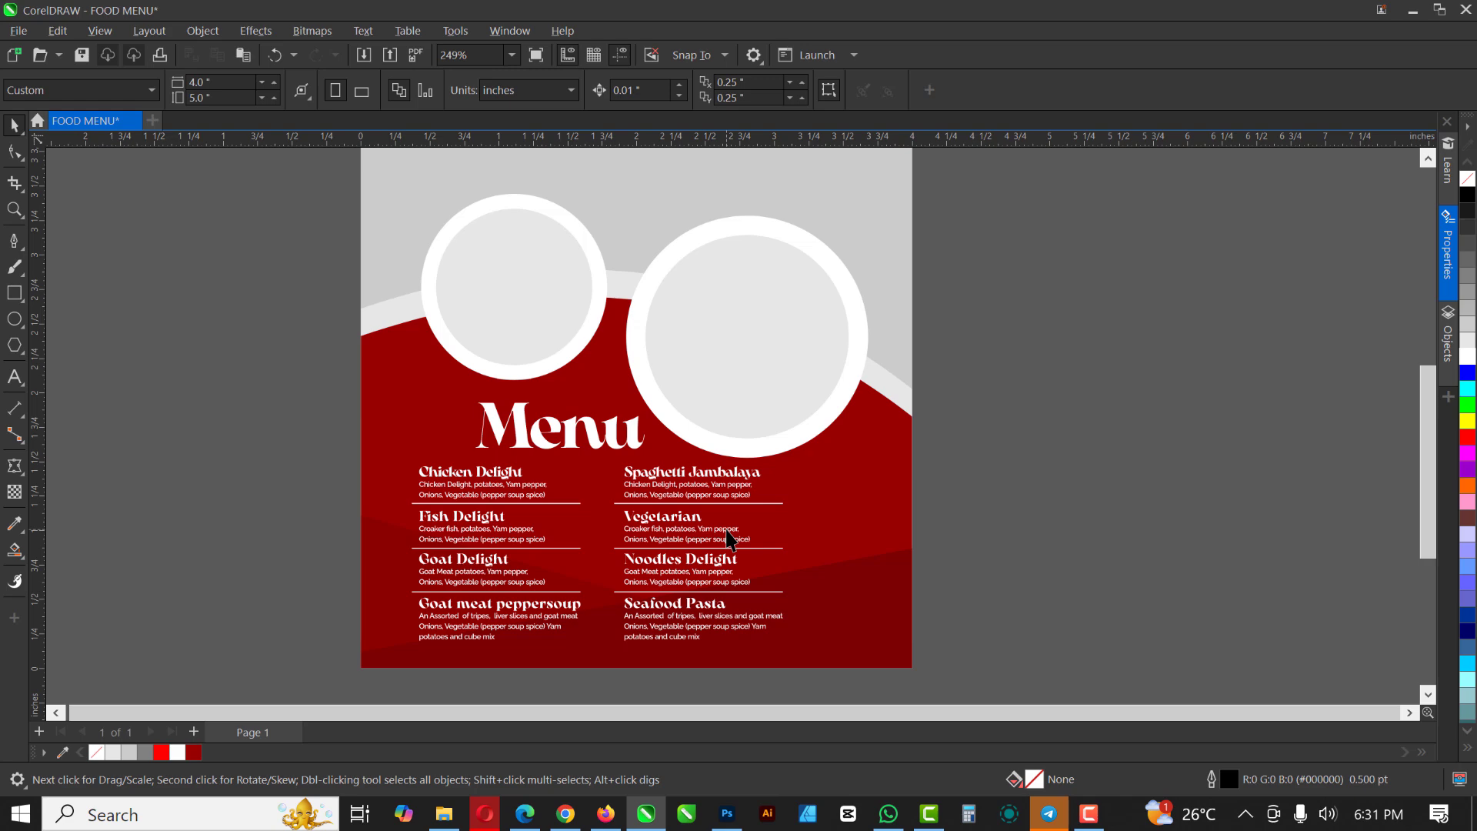
{"action": "scroll", "coordinate": [668, 477], "scroll_direction": "down", "scroll_amount": 2}
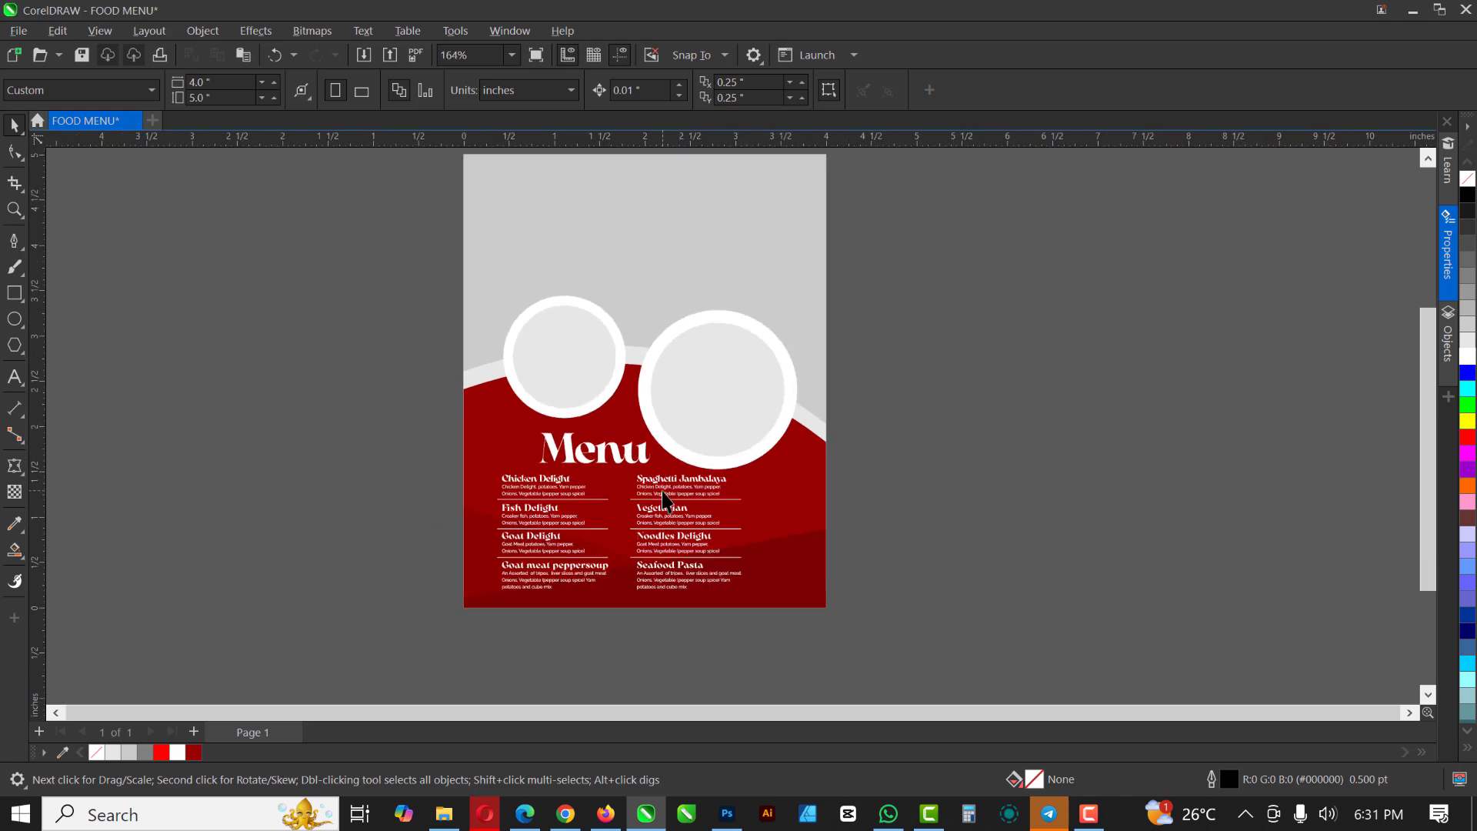
{"action": "scroll", "coordinate": [664, 500], "scroll_direction": "up", "scroll_amount": 1}
{"action": "left_click", "coordinate": [740, 202]}
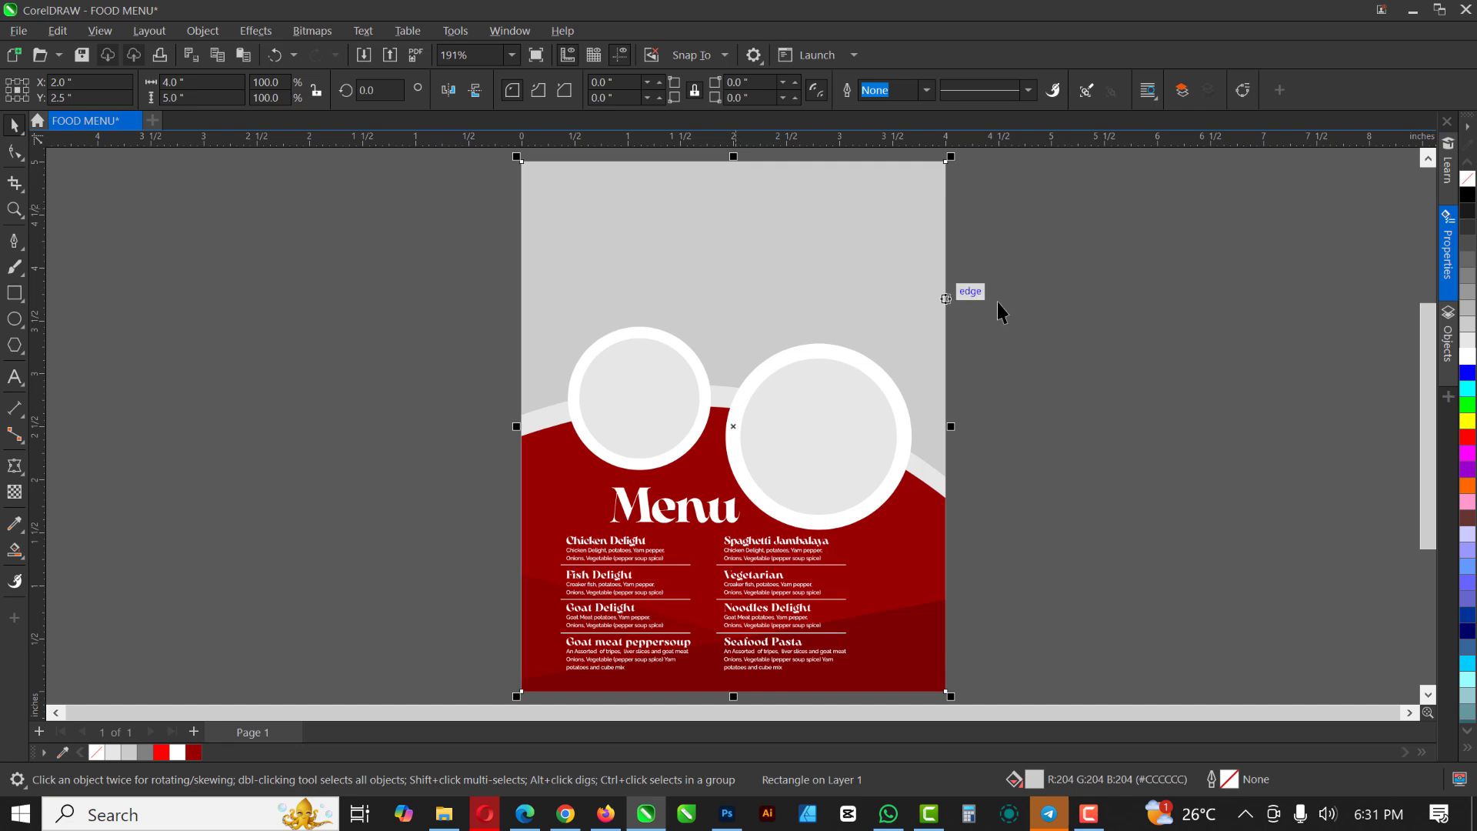
{"action": "left_click", "coordinate": [845, 390]}
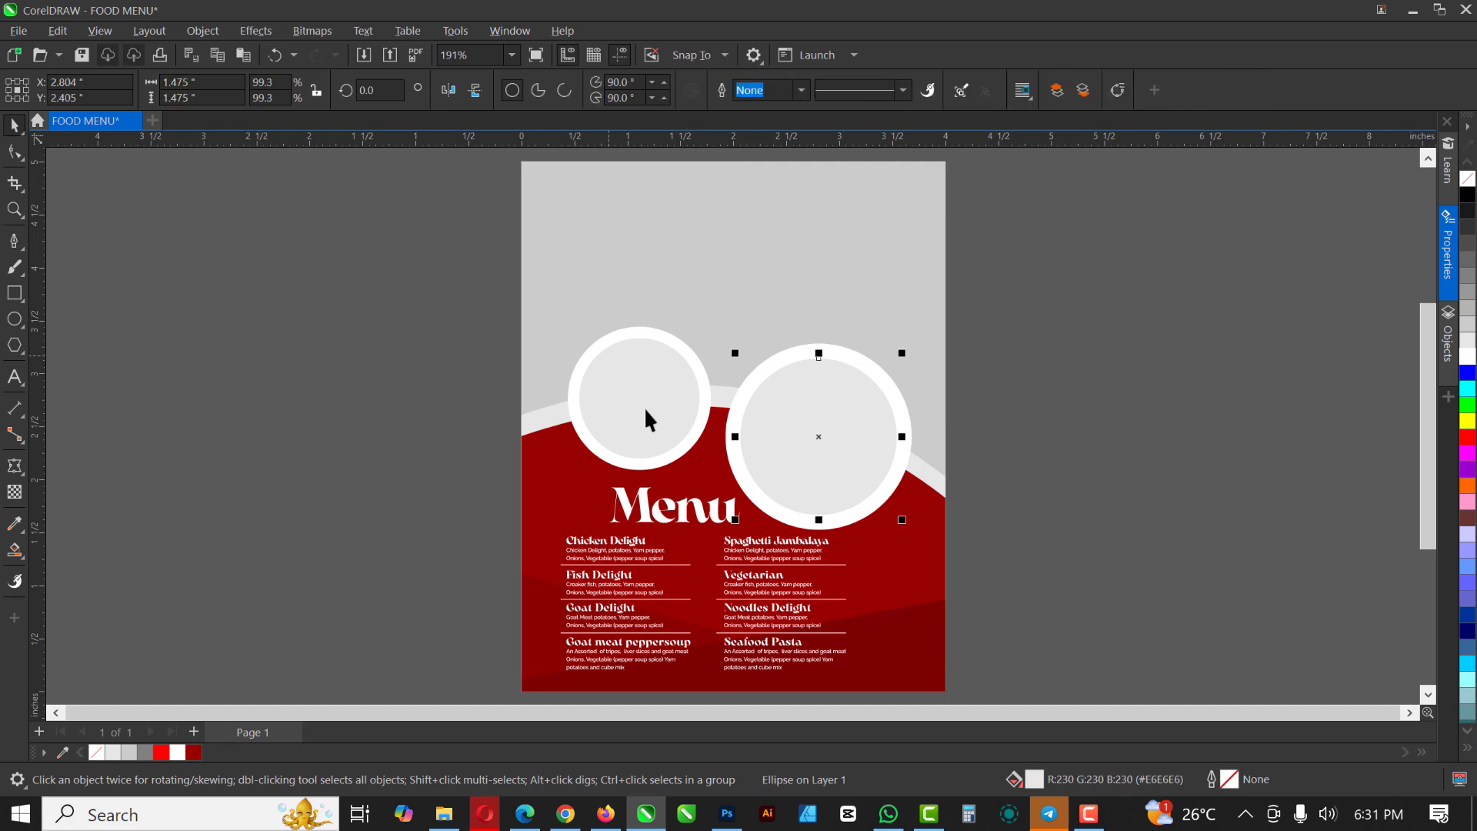
Bring the meat and fried plantain picture from the FOOD MENU folder in File Explorer into the CorelDRAW document, beside the flyer
{"action": "left_click", "coordinate": [444, 813]}
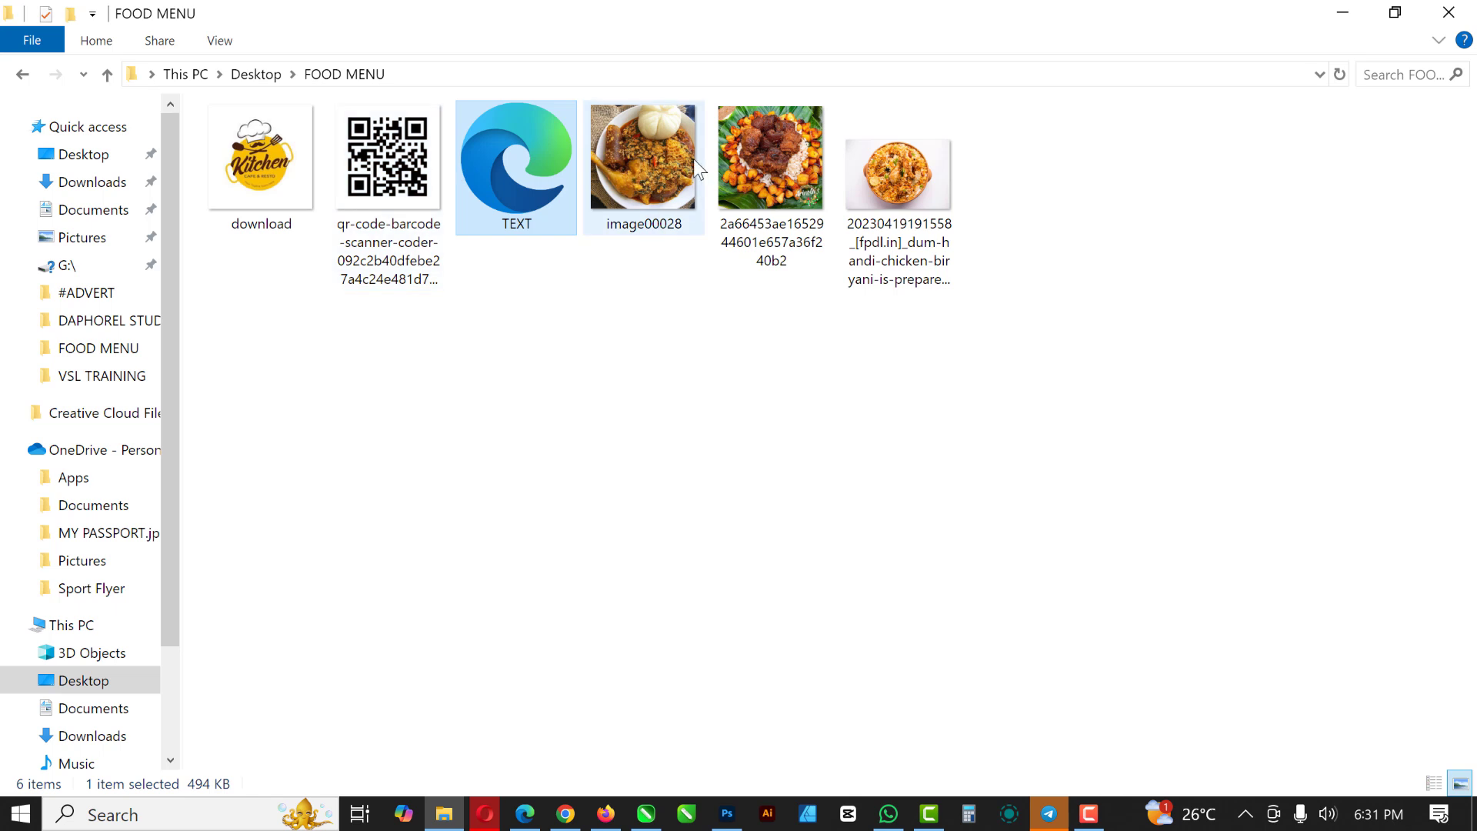
{"action": "left_click", "coordinate": [759, 171]}
{"action": "left_click_drag", "start_coordinate": [772, 154], "coordinate": [1134, 320]}
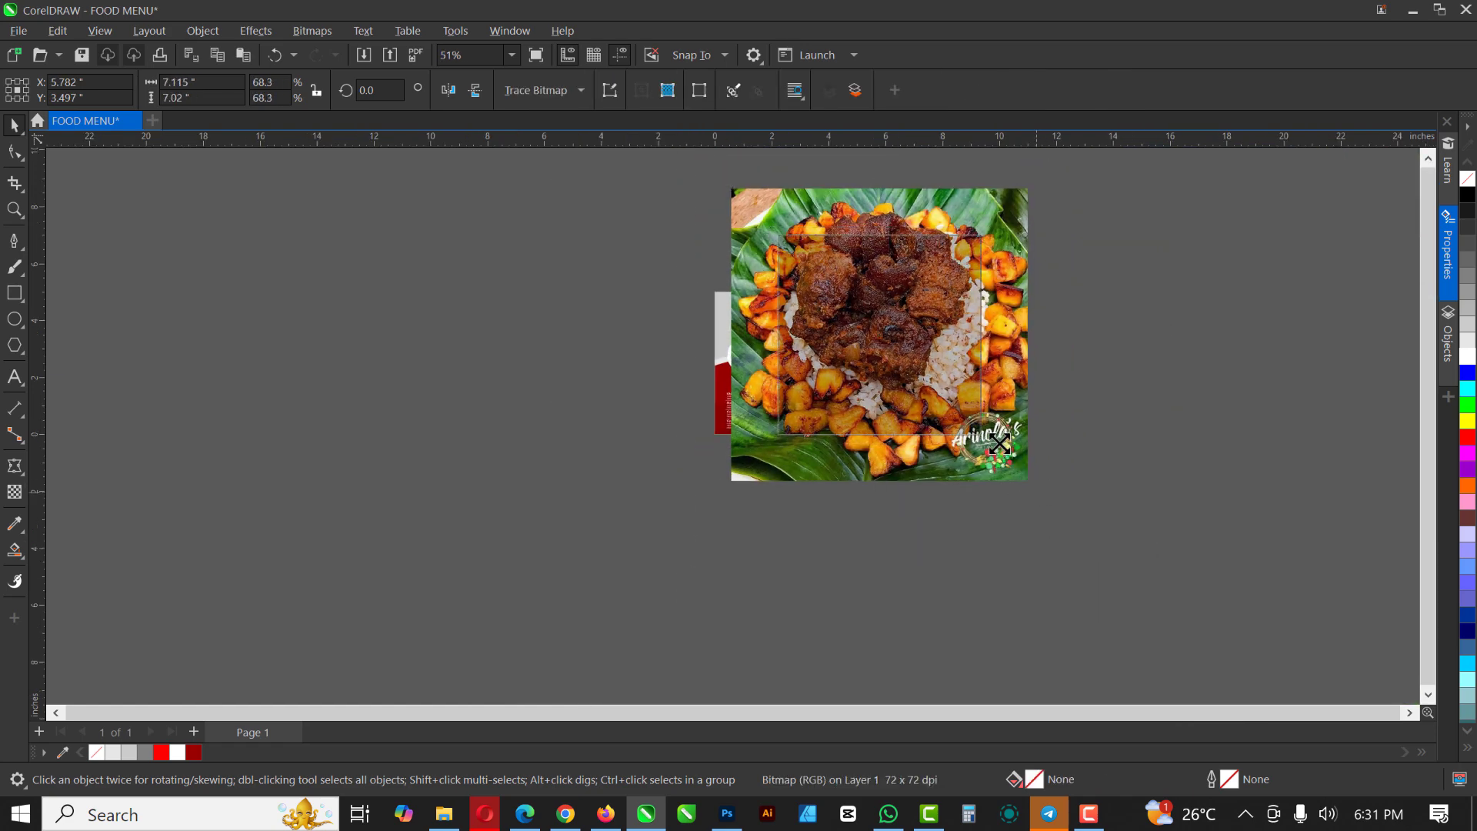
{"action": "left_click_drag", "start_coordinate": [879, 358], "coordinate": [972, 348]}
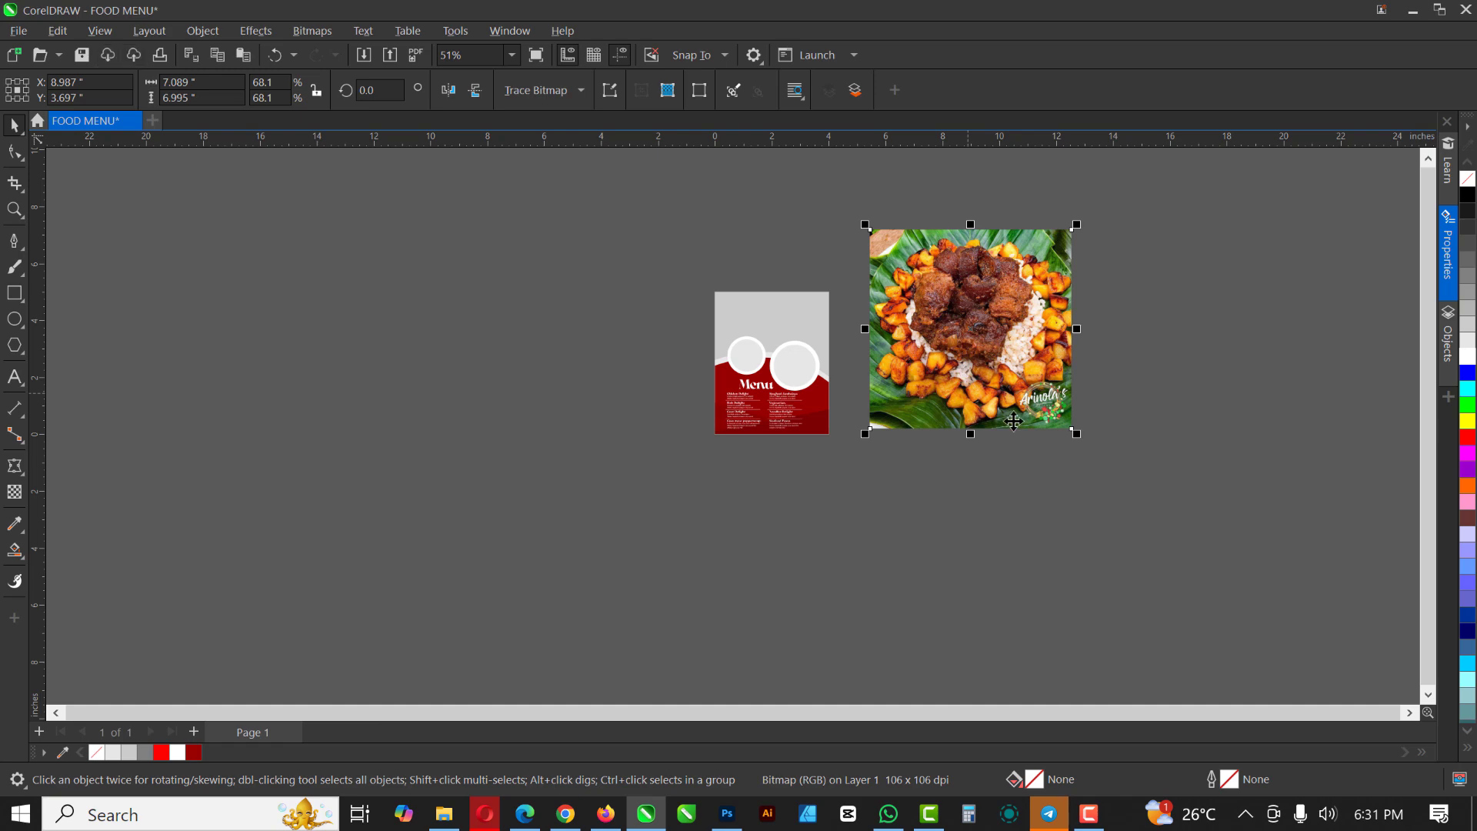
Shrink the meat and plantain picture to about 5.27 by 5.20 inches and move it against the flyer's right edge
{"action": "left_click_drag", "start_coordinate": [1077, 440], "coordinate": [1050, 409]}
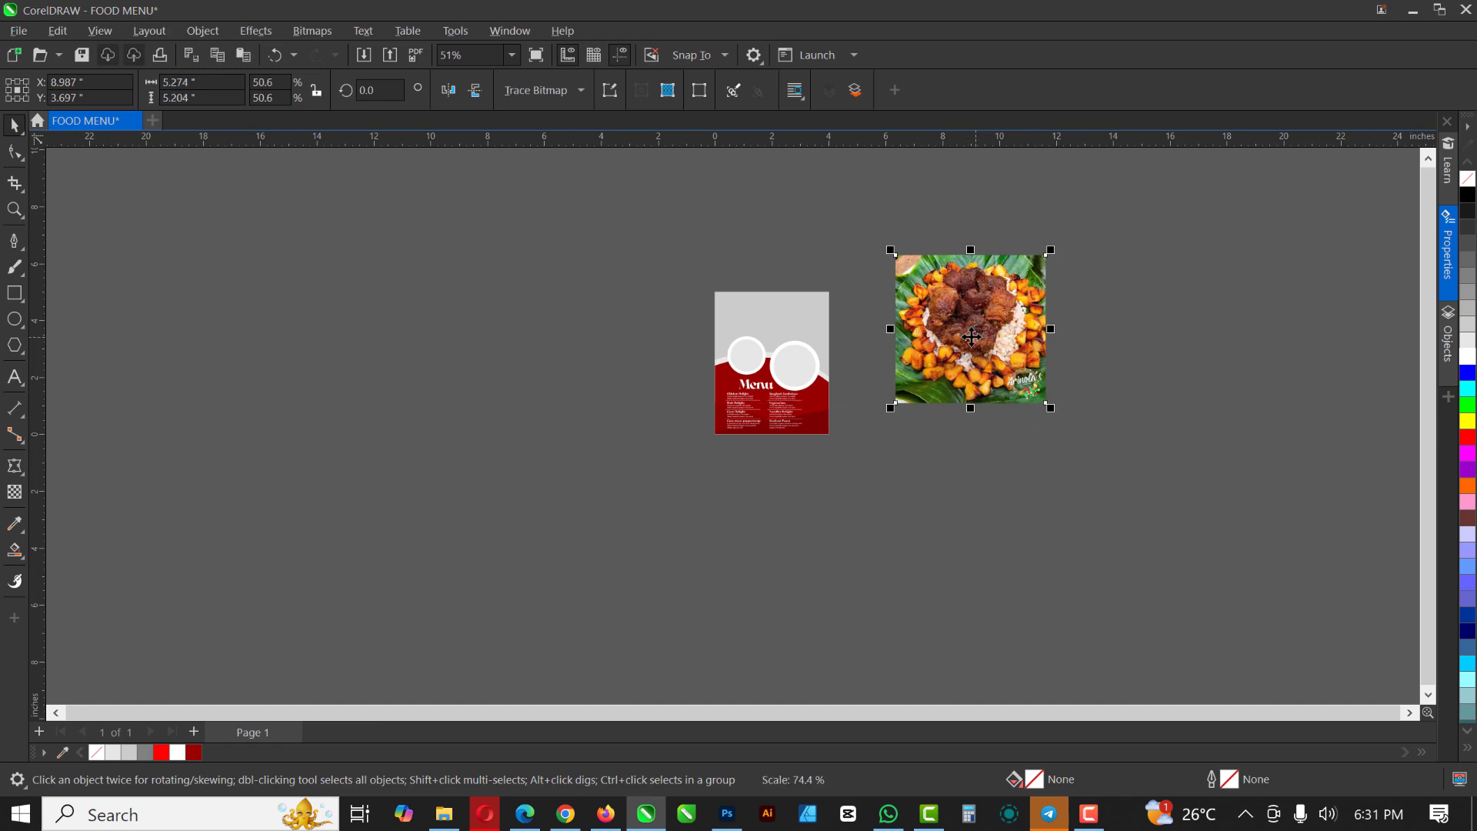
{"action": "left_click_drag", "start_coordinate": [978, 360], "coordinate": [958, 351]}
{"action": "scroll", "coordinate": [805, 354], "scroll_direction": "up", "scroll_amount": 4}
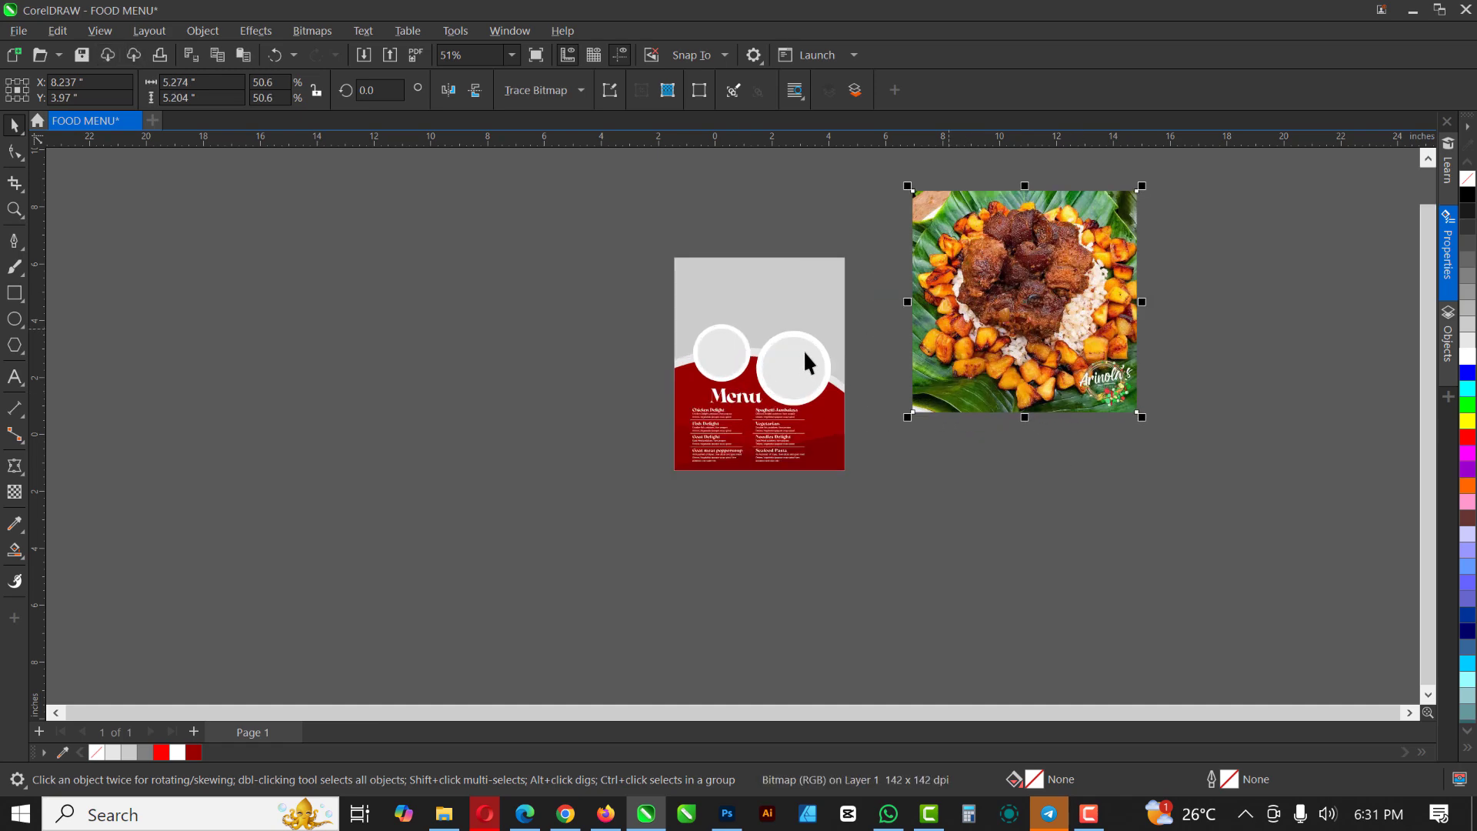
{"action": "left_click_drag", "start_coordinate": [983, 317], "coordinate": [908, 354]}
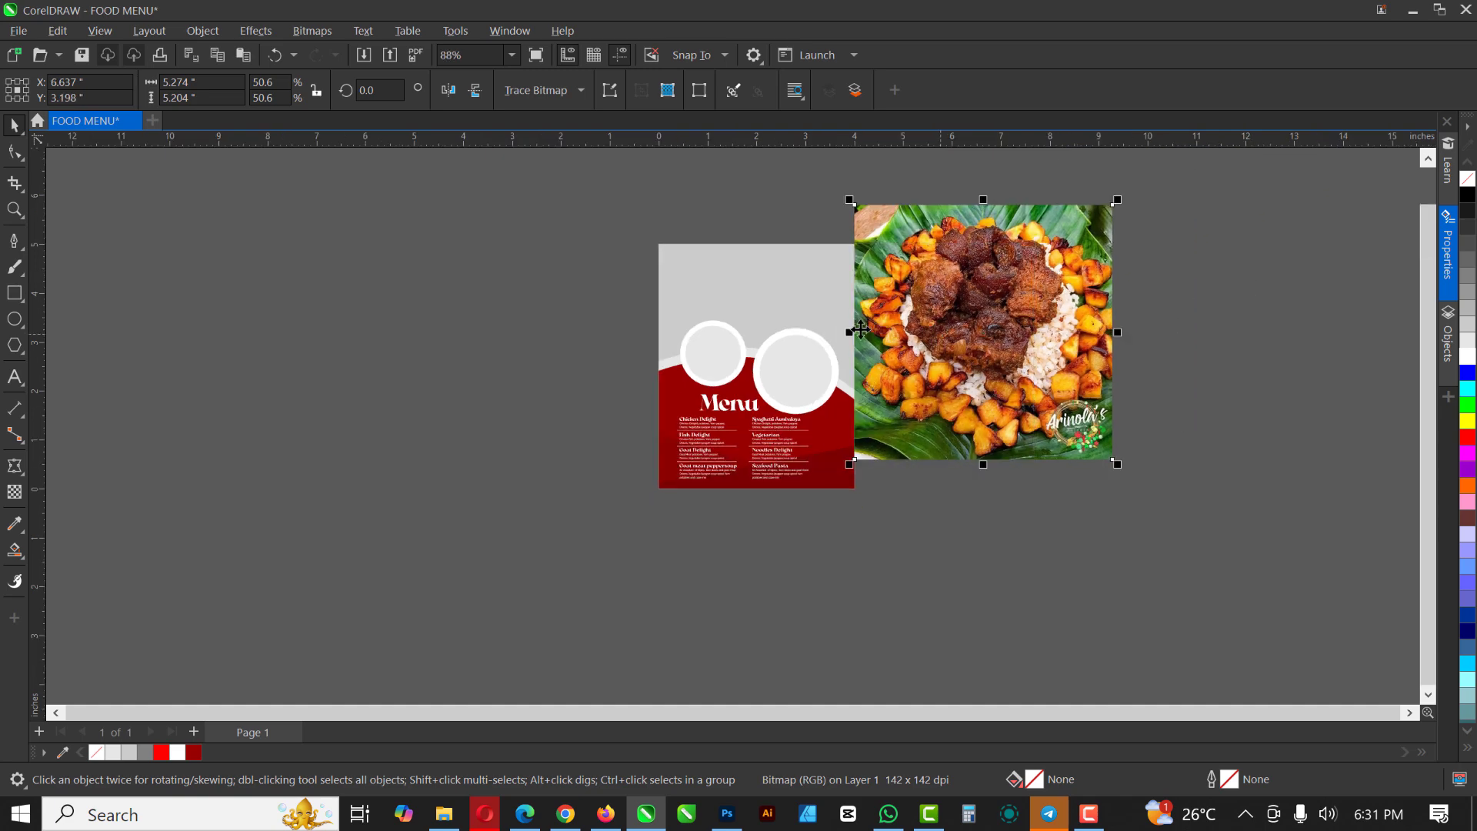
PowerClip the meat and plantain picture inside the flyer's gray background rectangle
{"action": "scroll", "coordinate": [838, 322], "scroll_direction": "up", "scroll_amount": 3}
{"action": "right_click", "coordinate": [1038, 307]}
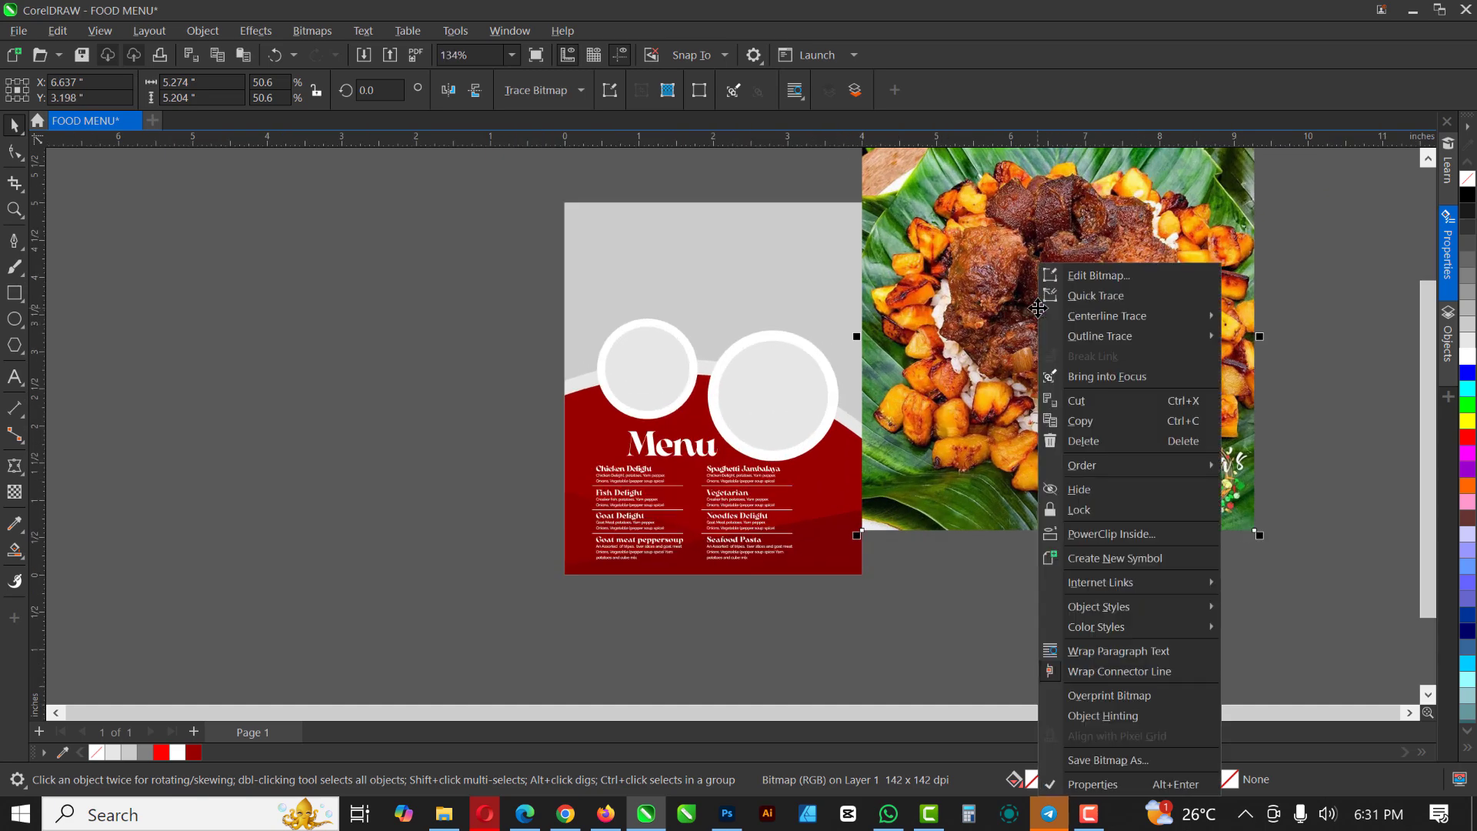
{"action": "key", "text": "Return"}
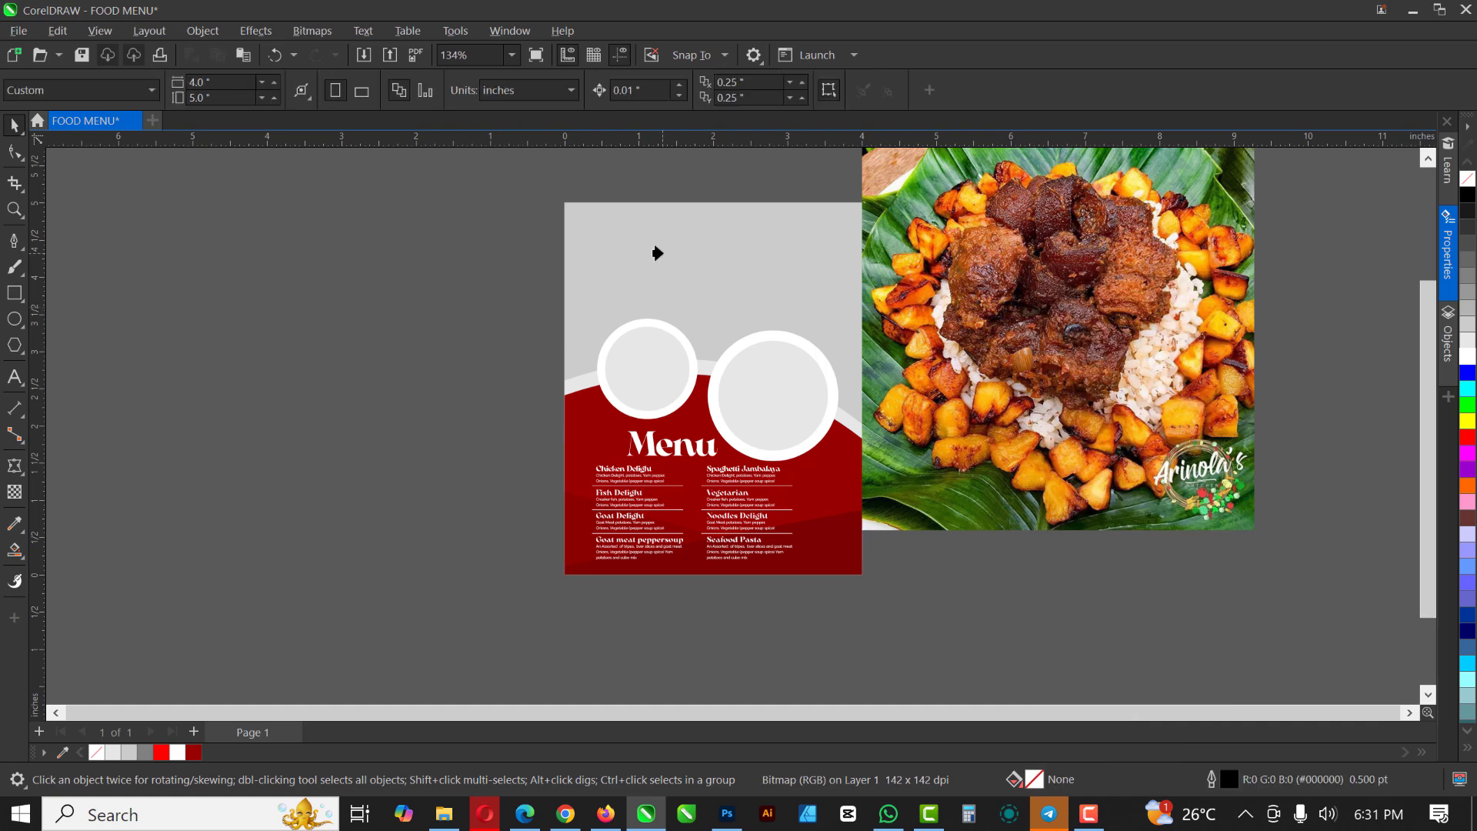
{"action": "left_click", "coordinate": [698, 256]}
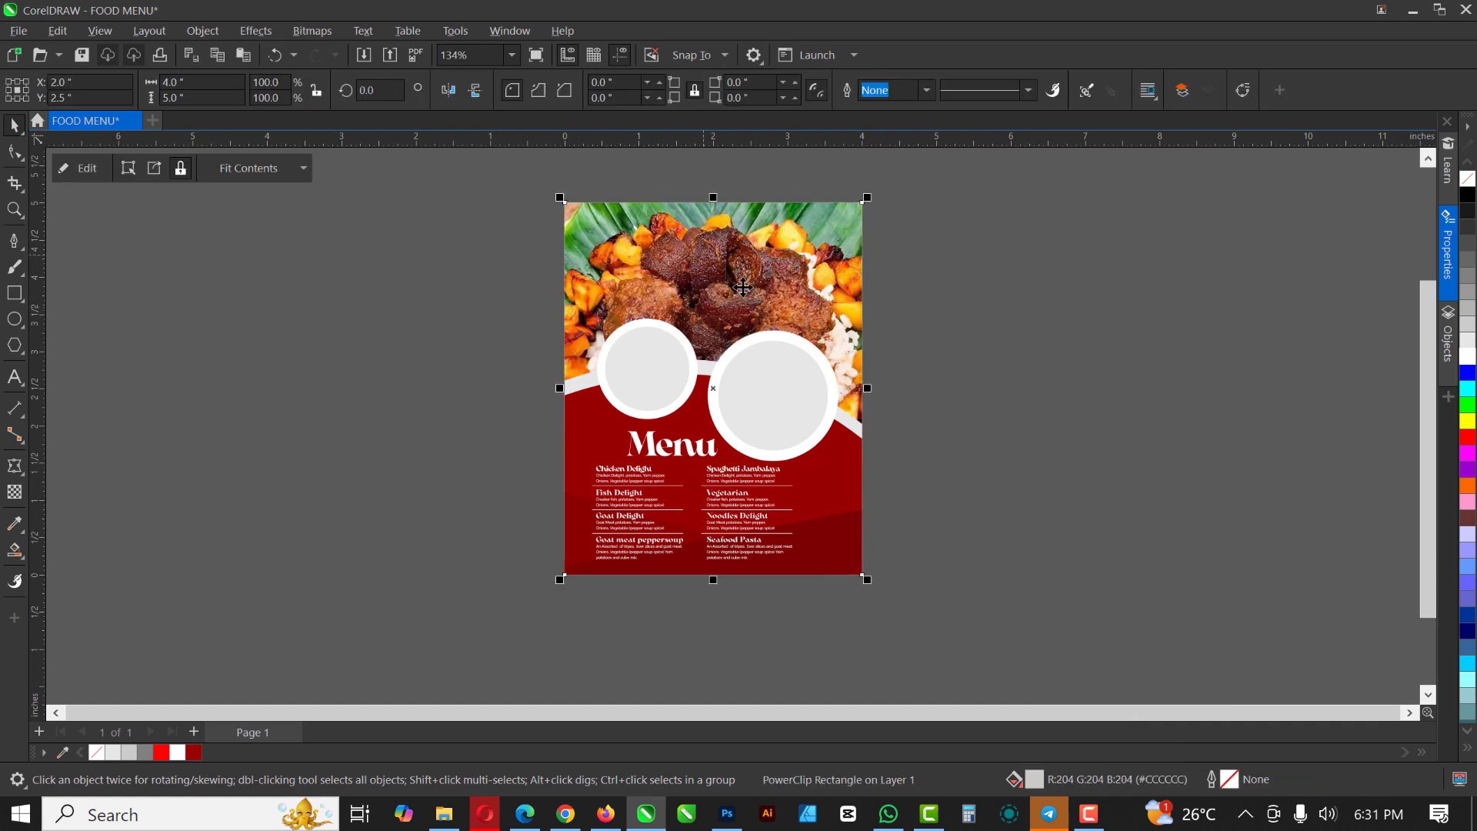
Edit the background PowerClip, scaling the food picture to about 4.25 by 4.20 inches and moving it up to fill the area above the arch
{"action": "left_click", "coordinate": [87, 168]}
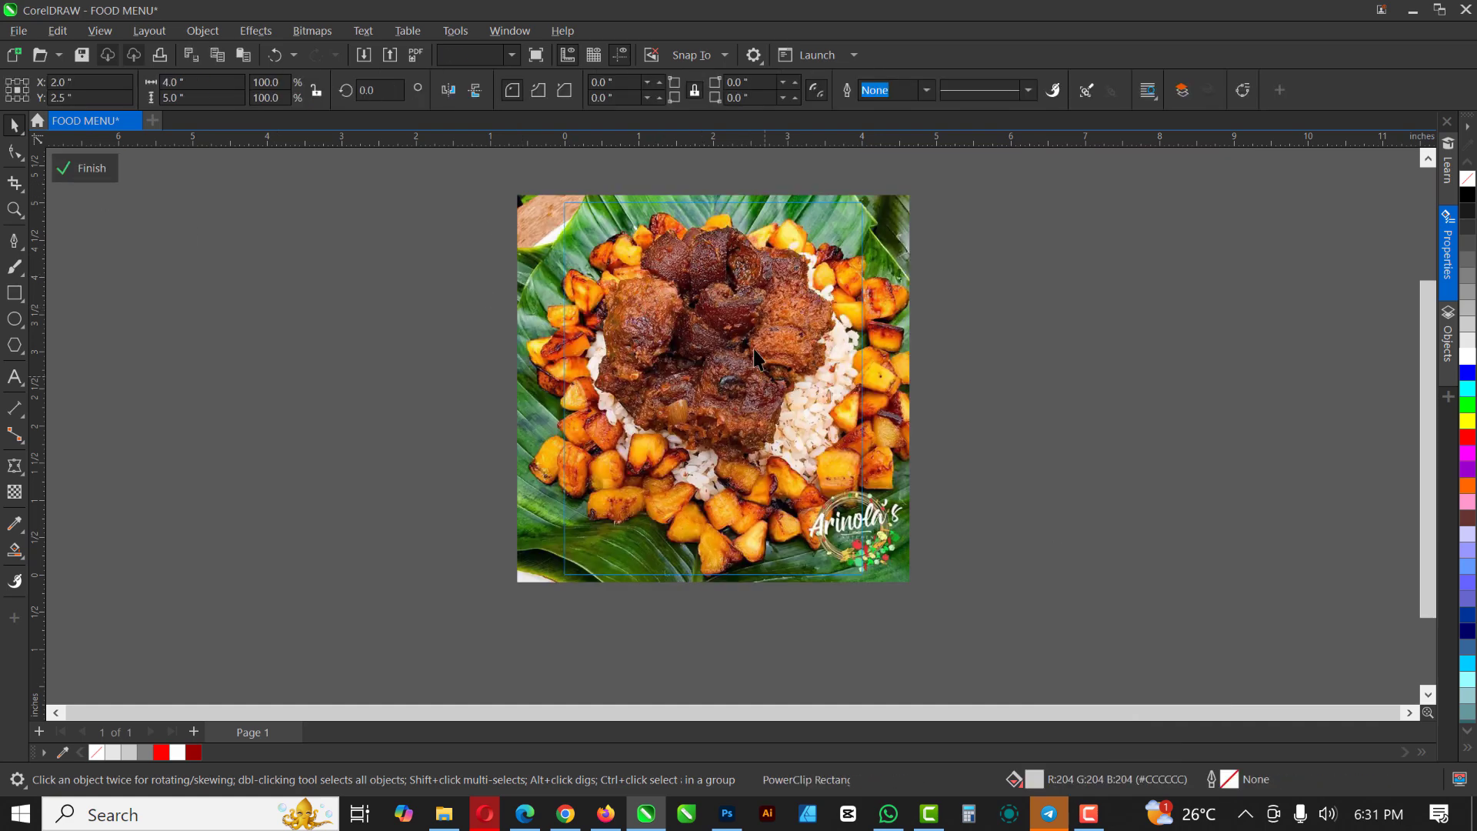
{"action": "left_click_drag", "start_coordinate": [783, 505], "coordinate": [785, 468]}
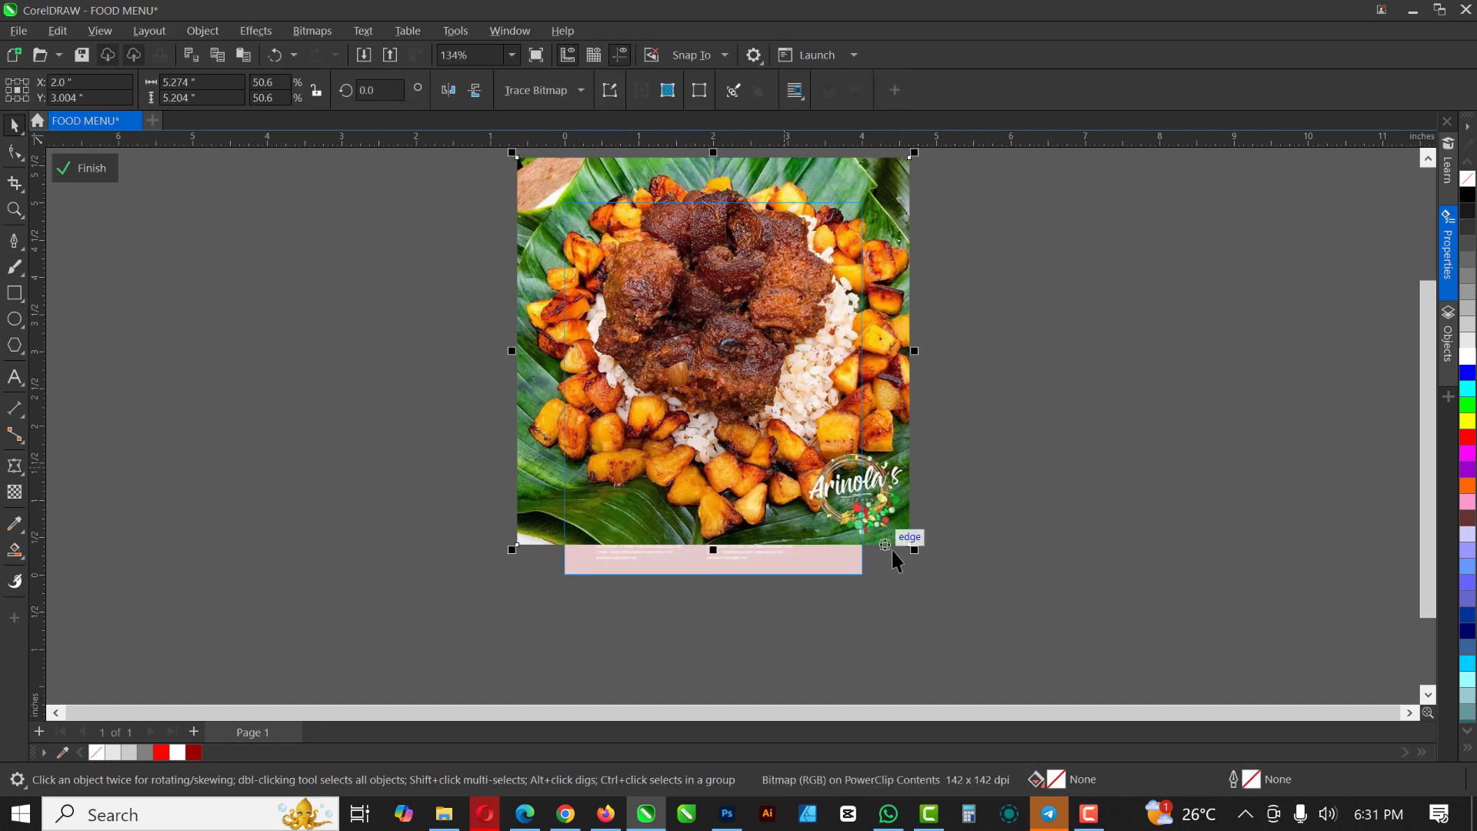
{"action": "left_click_drag", "start_coordinate": [890, 523], "coordinate": [877, 511]}
{"action": "left_click_drag", "start_coordinate": [735, 436], "coordinate": [746, 399]}
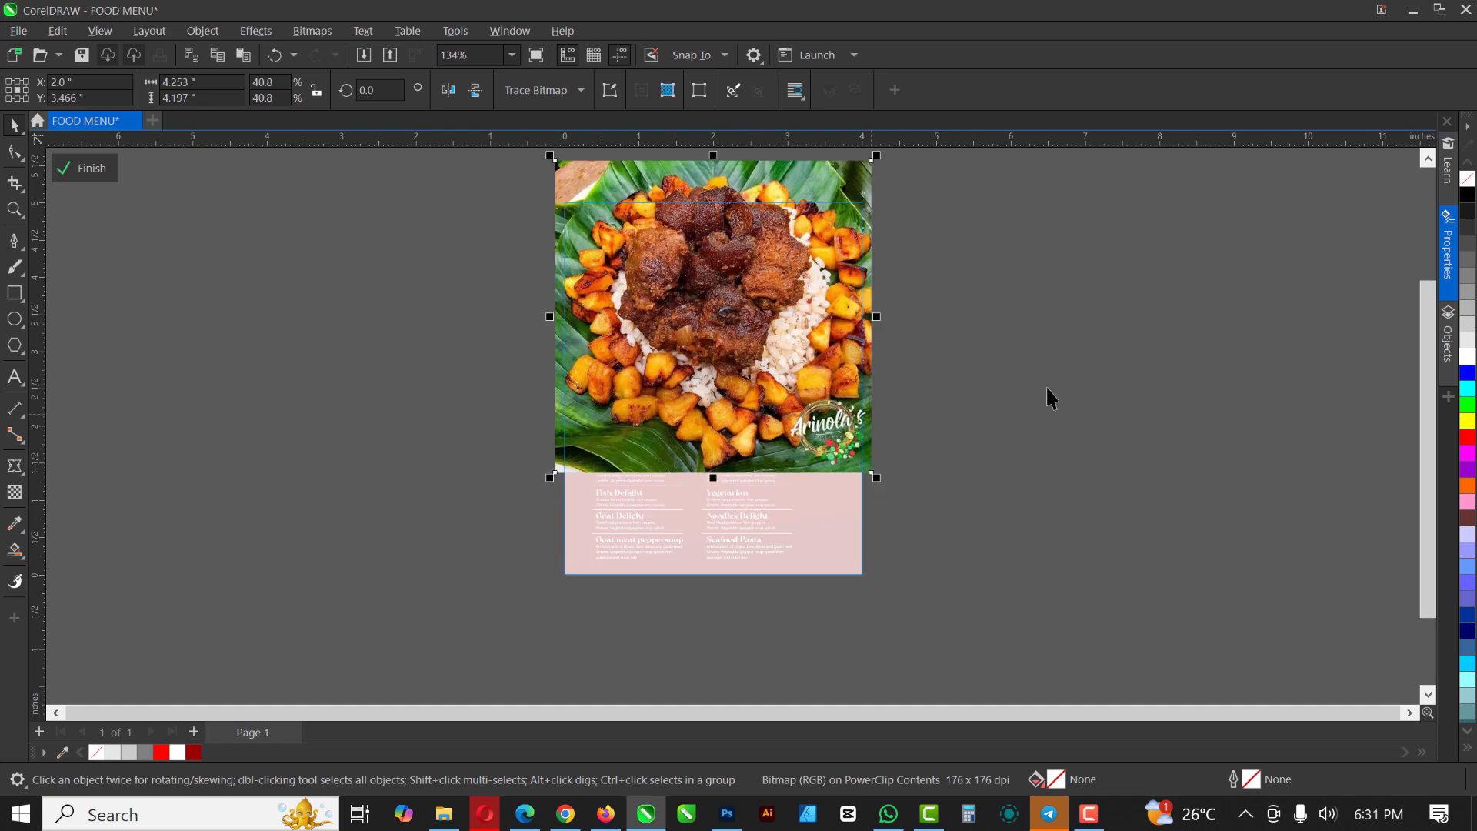
{"action": "left_click", "coordinate": [77, 168]}
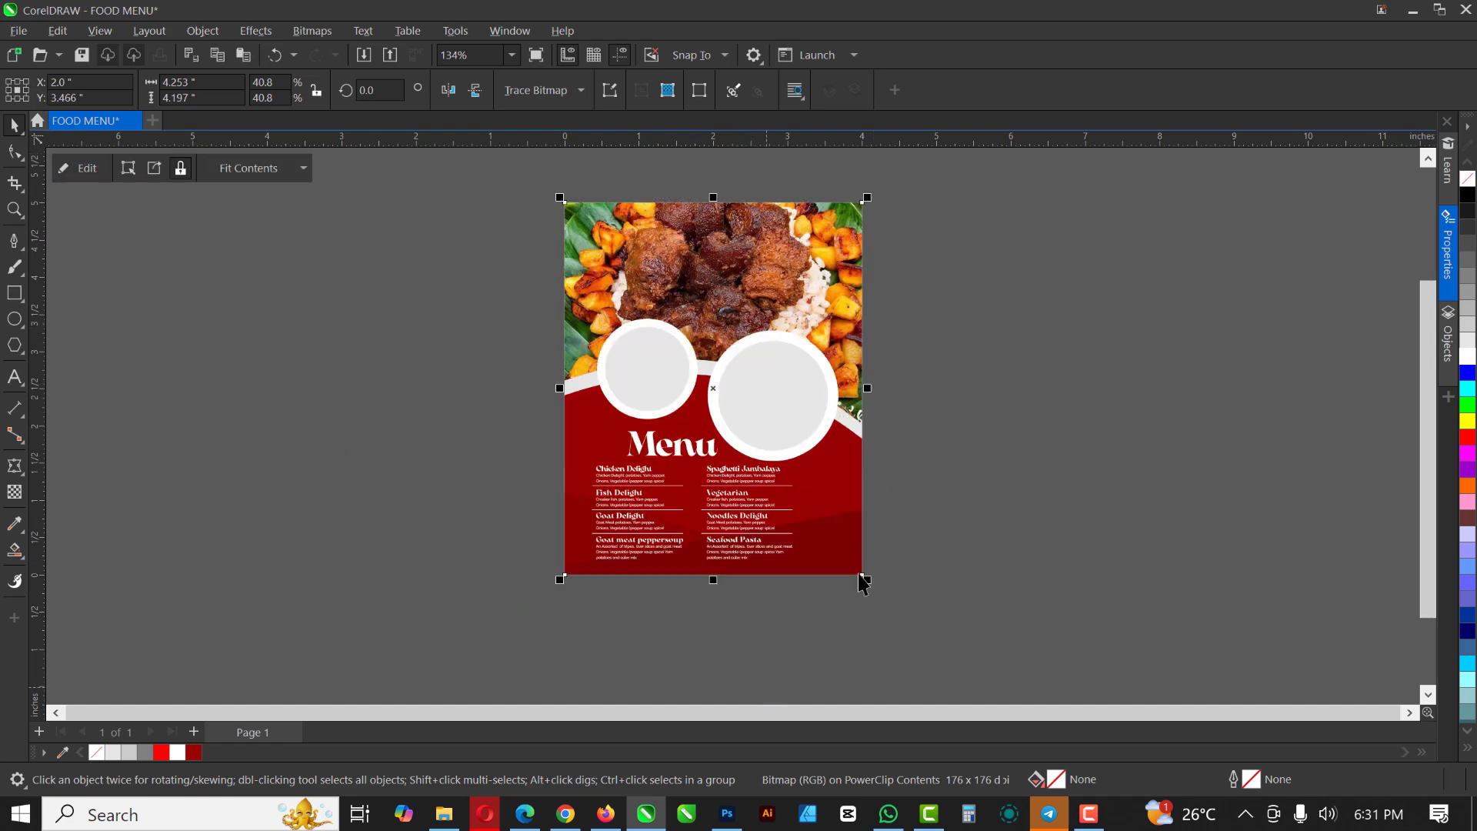
{"action": "left_click", "coordinate": [903, 285]}
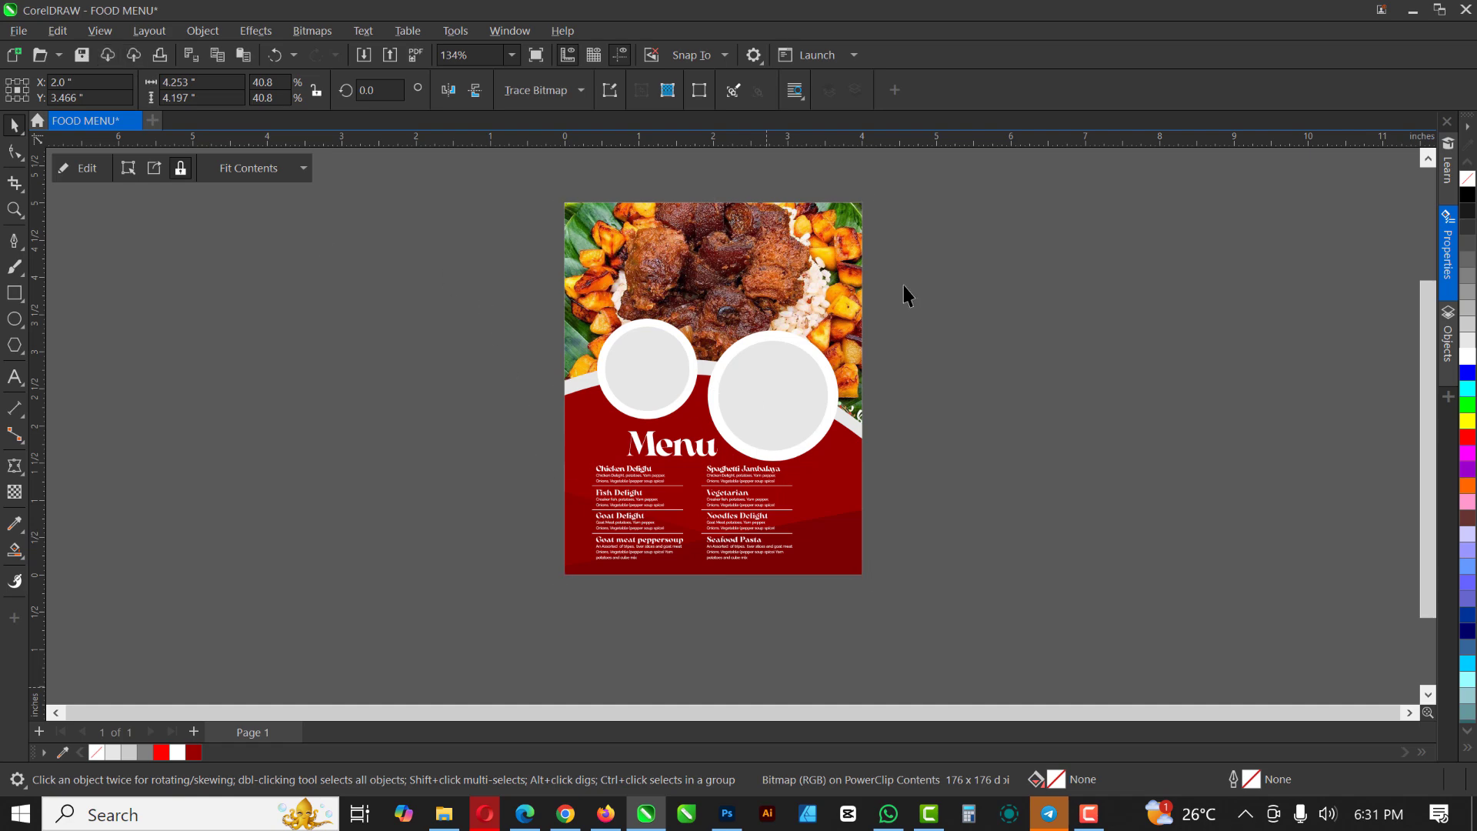
{"action": "key", "text": "shift+F4"}
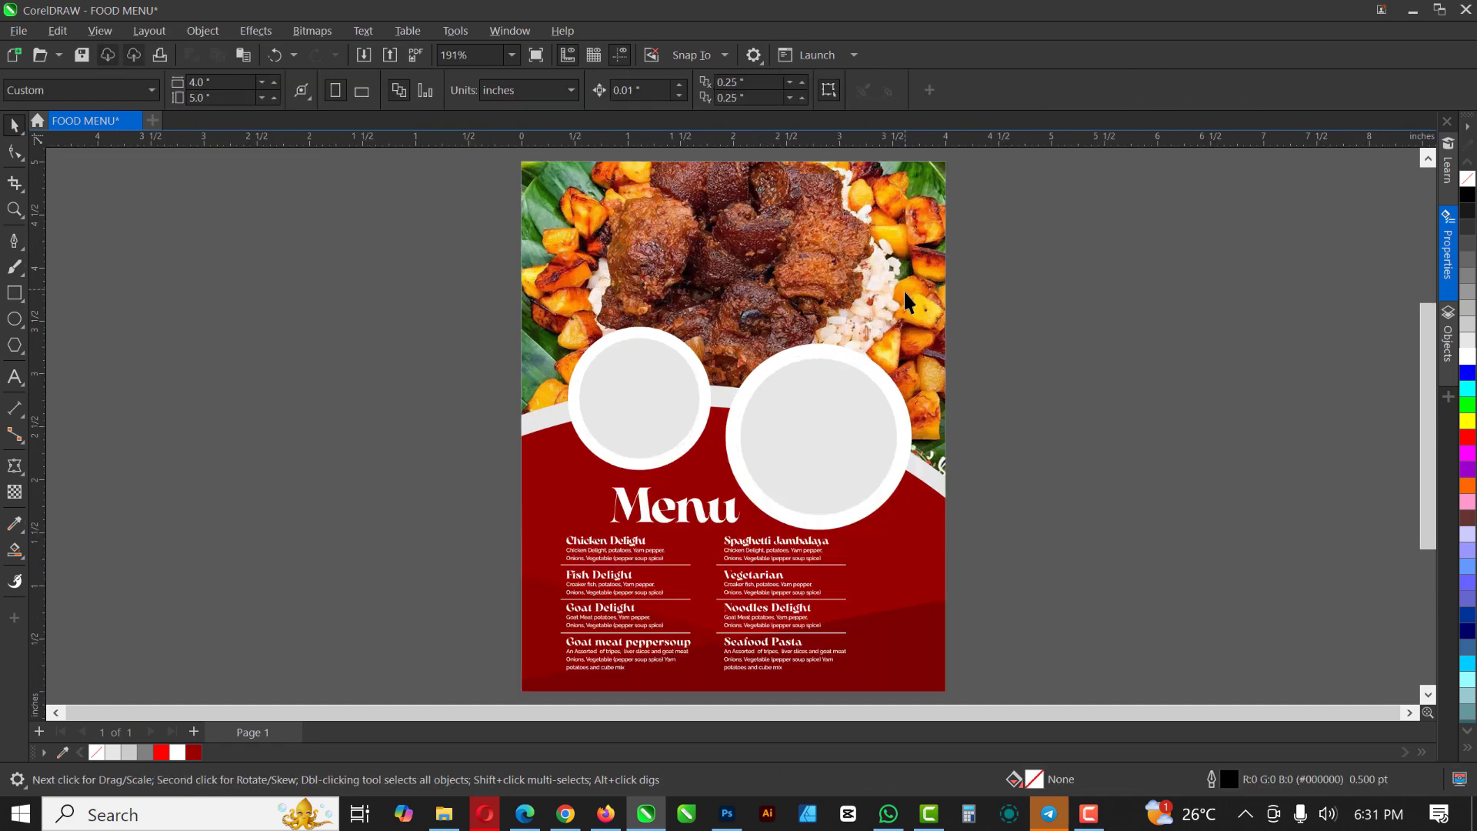
Bring the image00028 picture from the FOOD MENU folder in File Explorer into the CorelDRAW flyer document
{"action": "left_click", "coordinate": [663, 405]}
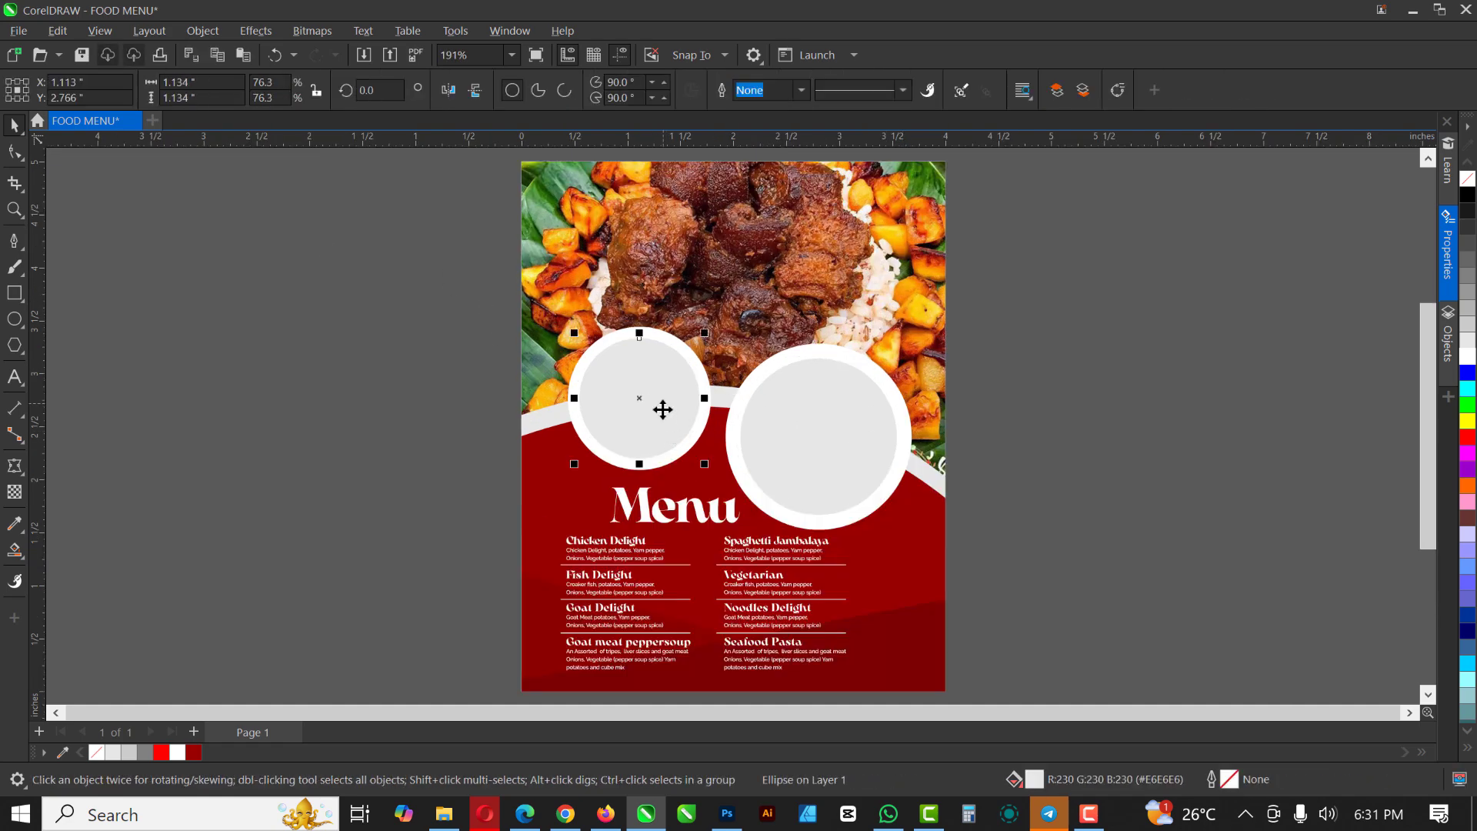
{"action": "left_click", "coordinate": [444, 813]}
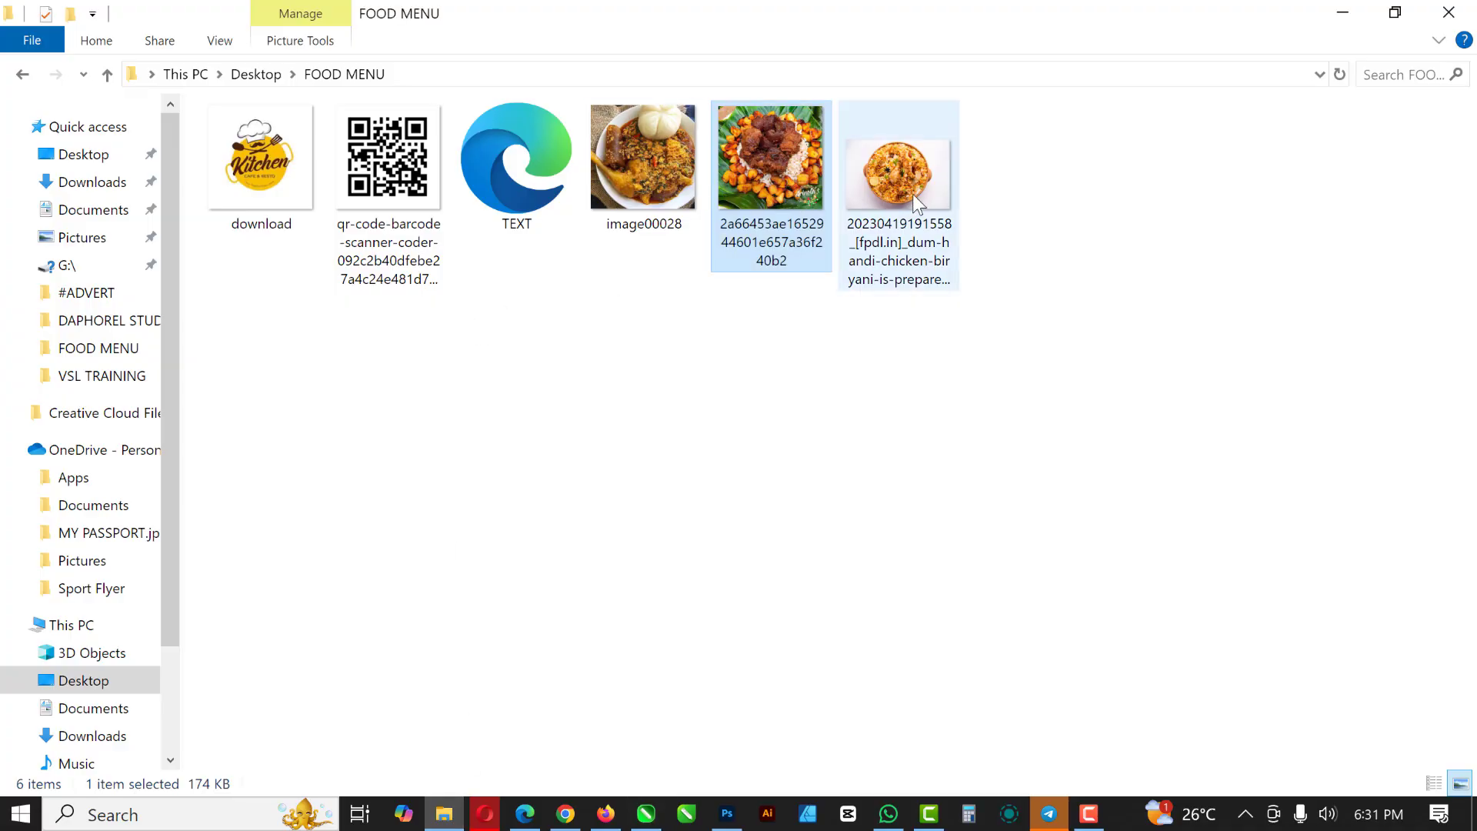
{"action": "left_click", "coordinate": [663, 143]}
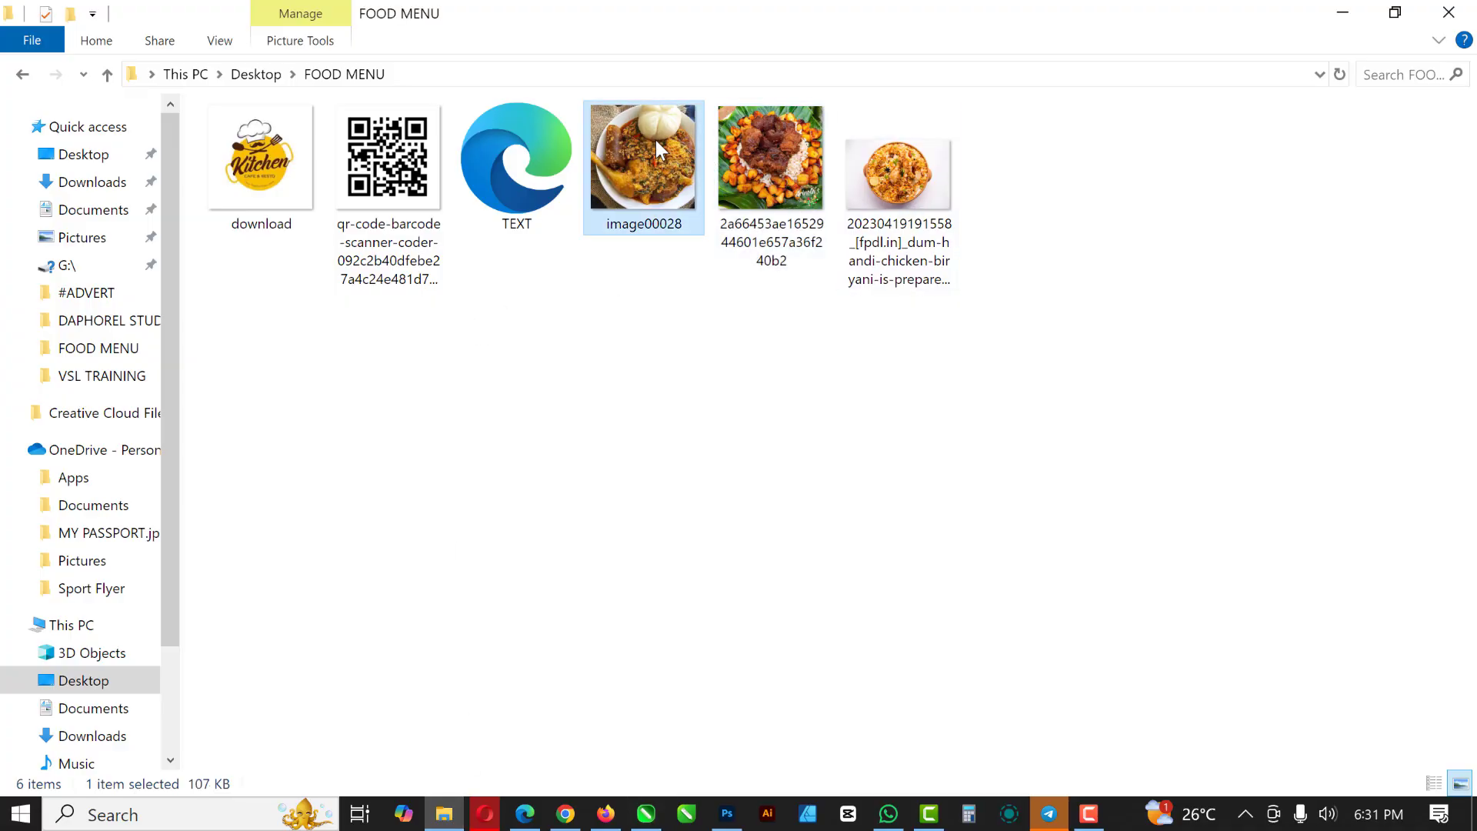
{"action": "left_click_drag", "start_coordinate": [656, 140], "coordinate": [691, 603]}
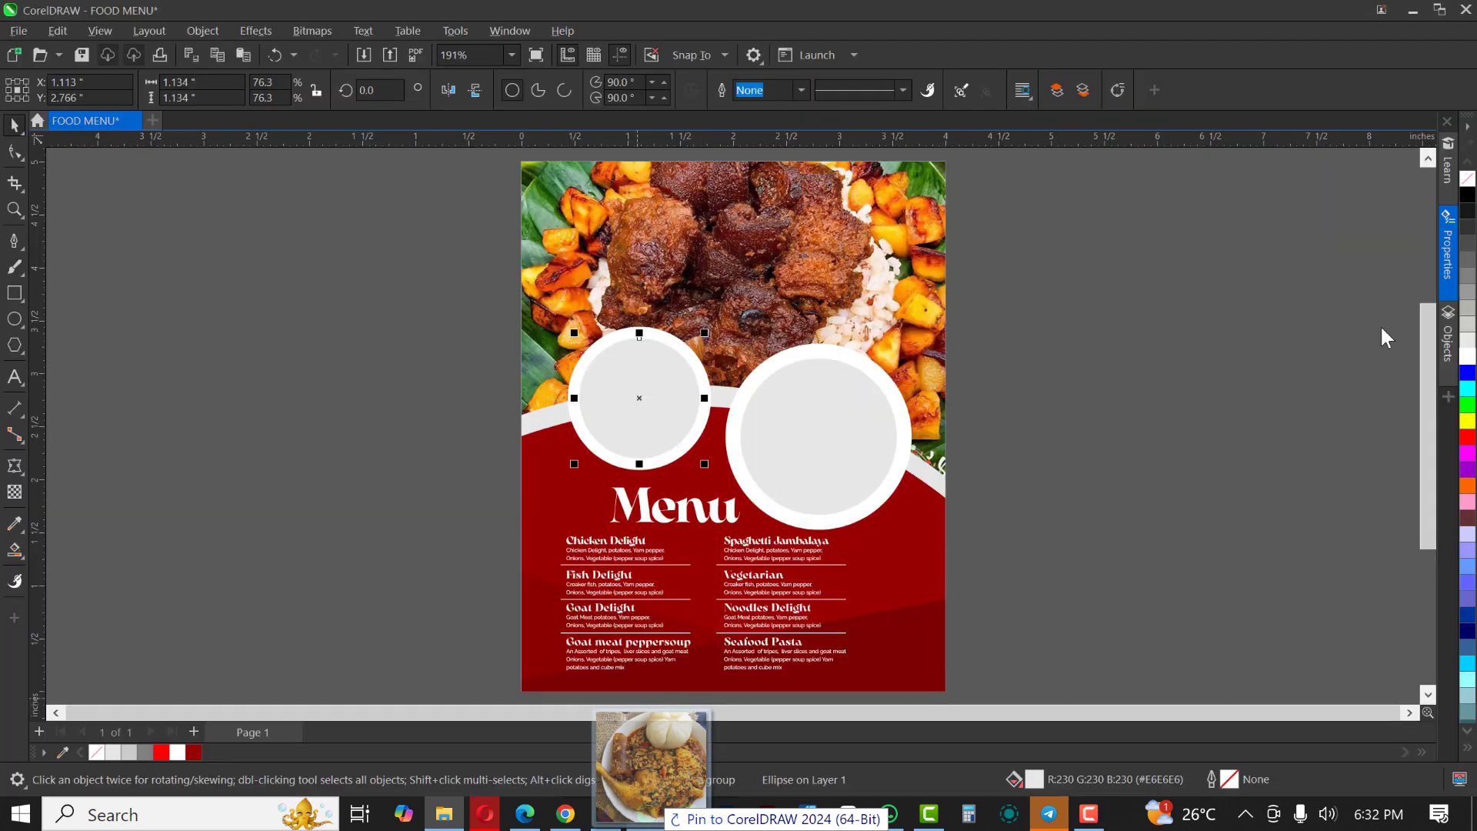
{"action": "left_click_drag", "start_coordinate": [1385, 337], "coordinate": [1170, 316]}
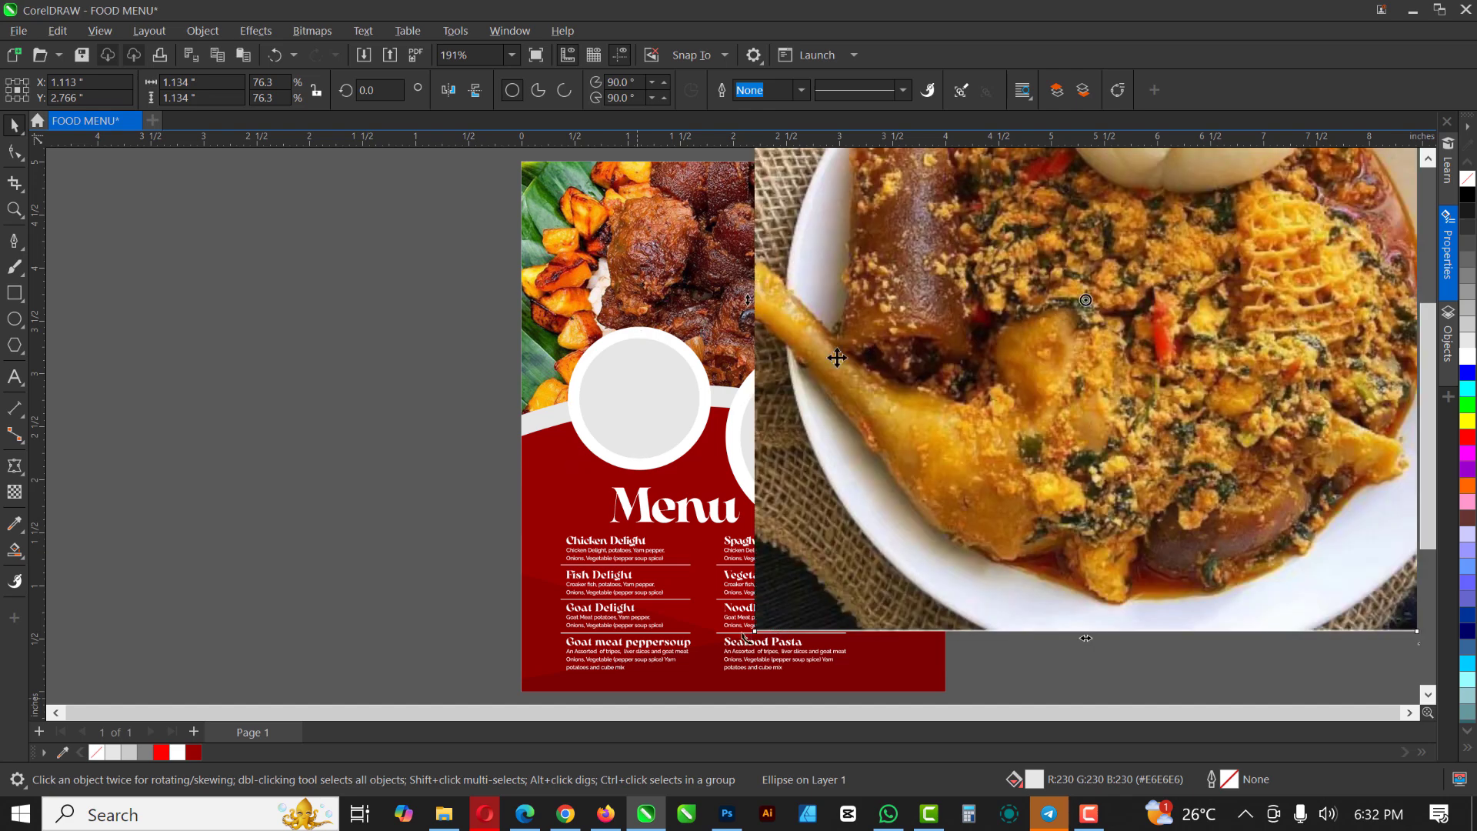
Shrink the imported soup picture about its center to about 1.13 by 1.13 inches, clear of the flyer
{"action": "scroll", "coordinate": [838, 357], "scroll_direction": "down", "scroll_amount": 2}
{"action": "scroll", "coordinate": [838, 369], "scroll_direction": "down", "scroll_amount": 2}
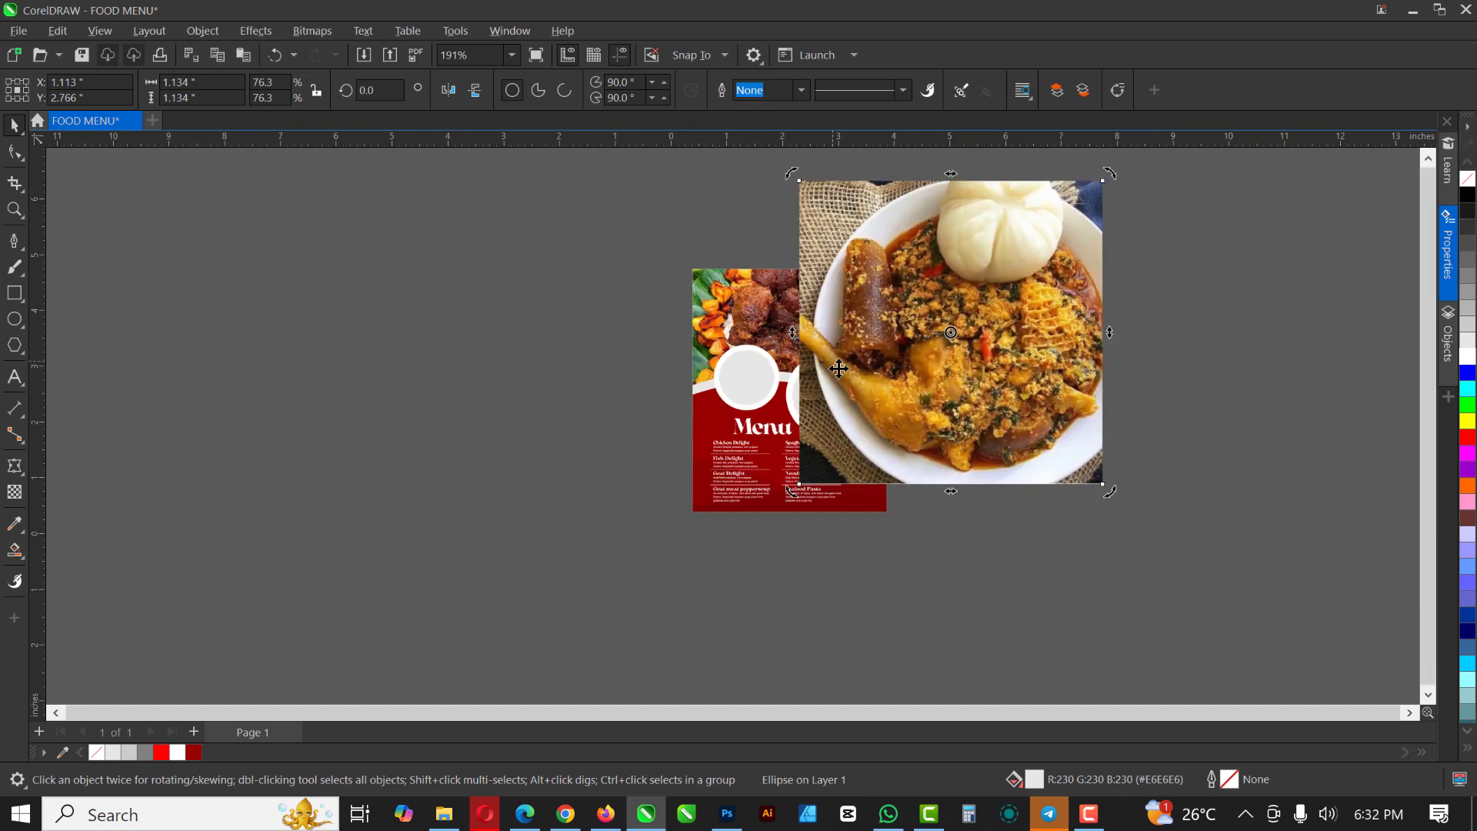
{"action": "left_click", "coordinate": [1031, 462]}
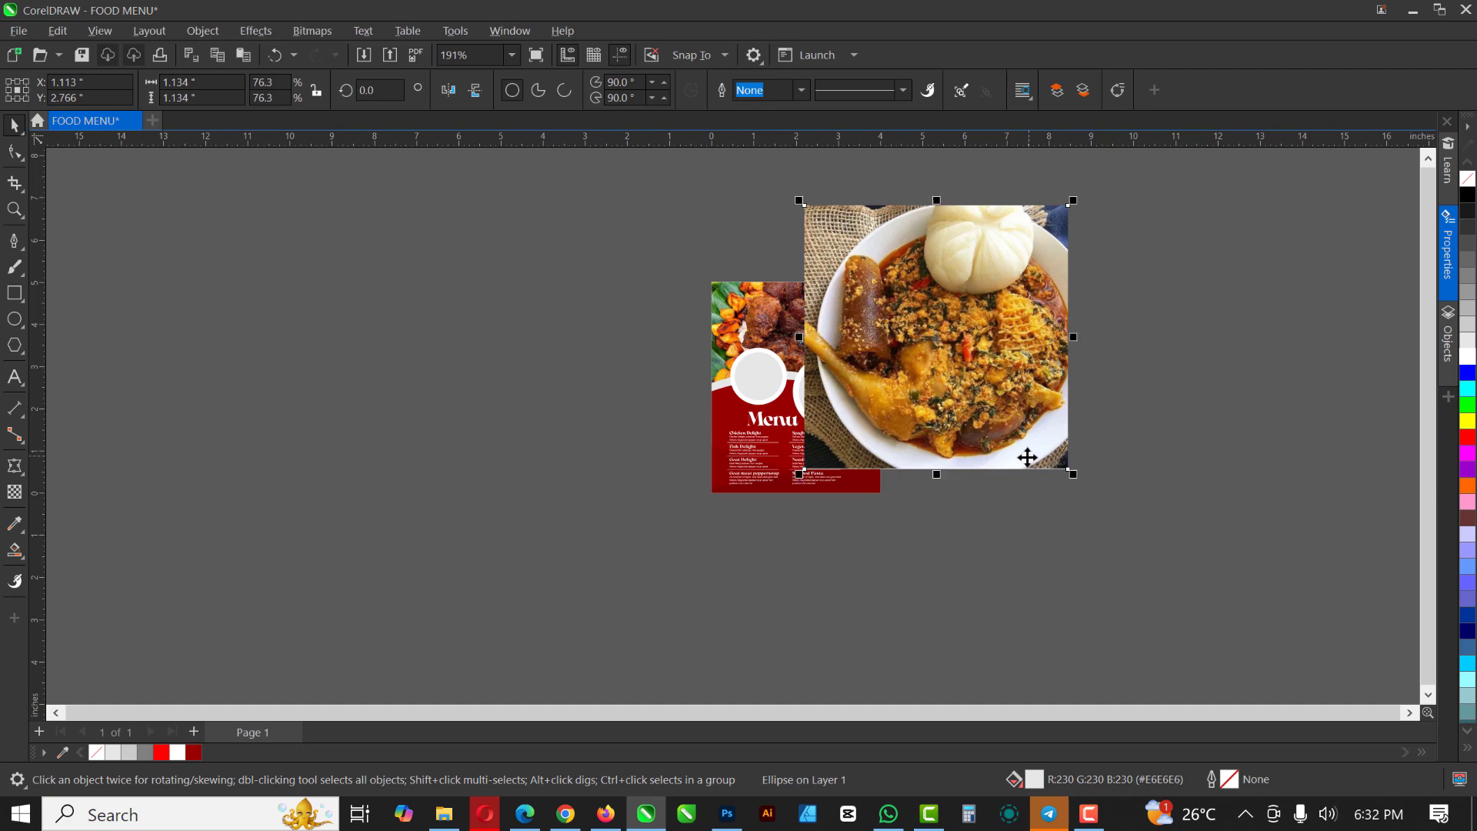
{"action": "left_click_drag", "start_coordinate": [1070, 471], "coordinate": [967, 367]}
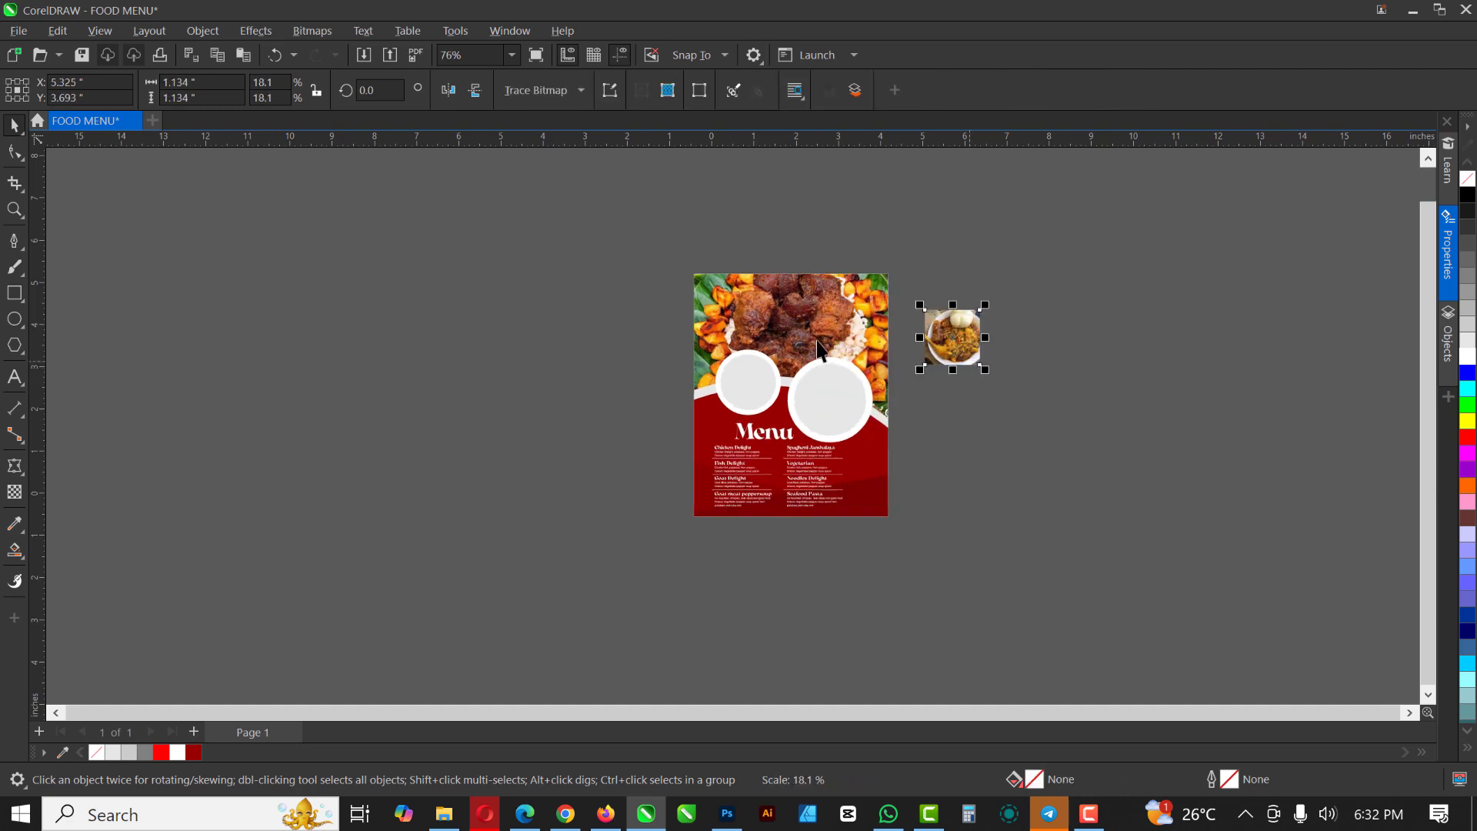
PowerClip the soup picture inside the inner gray circle of the smaller picture frame
{"action": "scroll", "coordinate": [1033, 339], "scroll_direction": "up", "scroll_amount": 4}
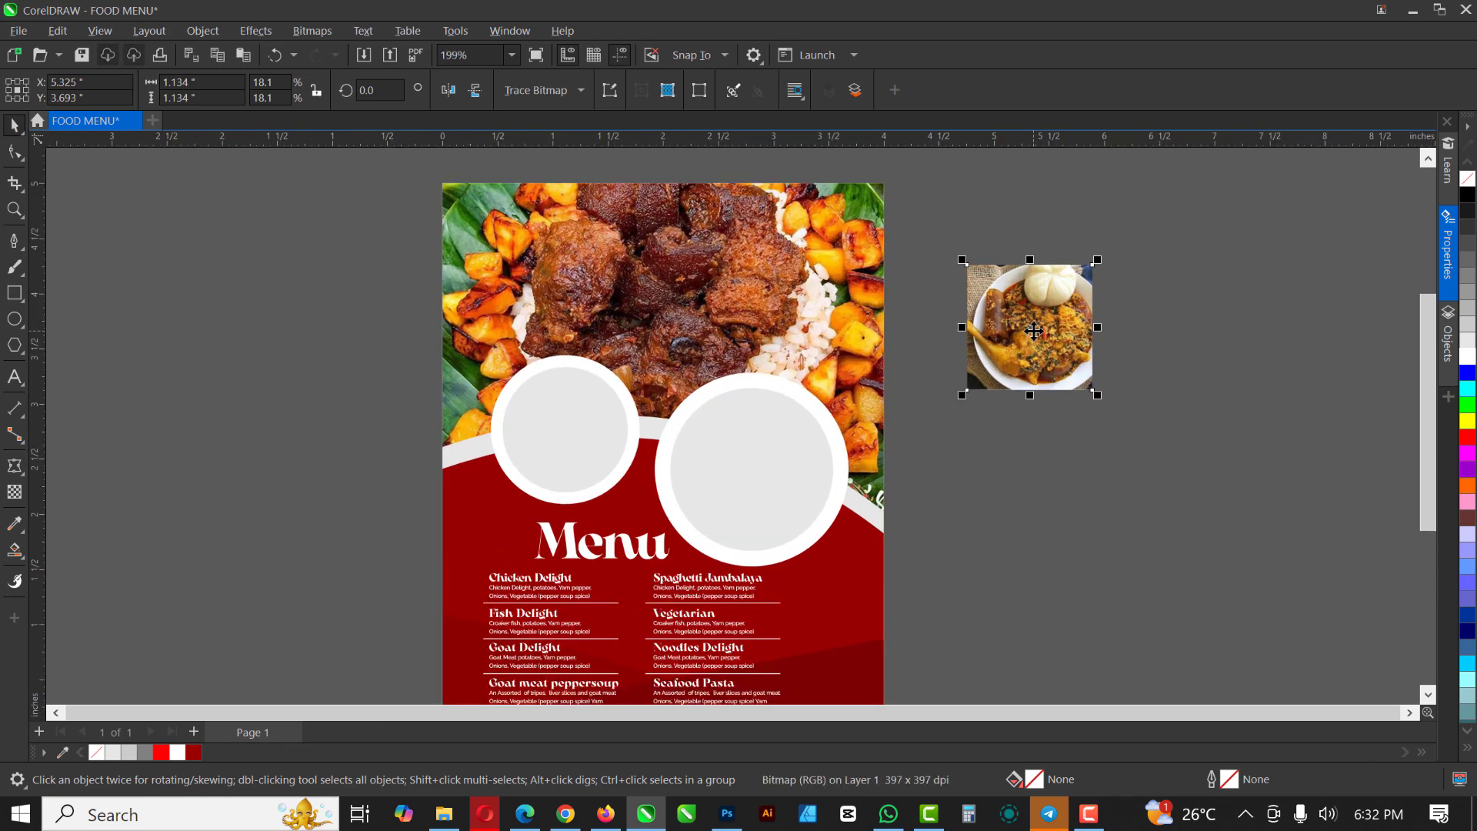
{"action": "right_click", "coordinate": [1037, 326]}
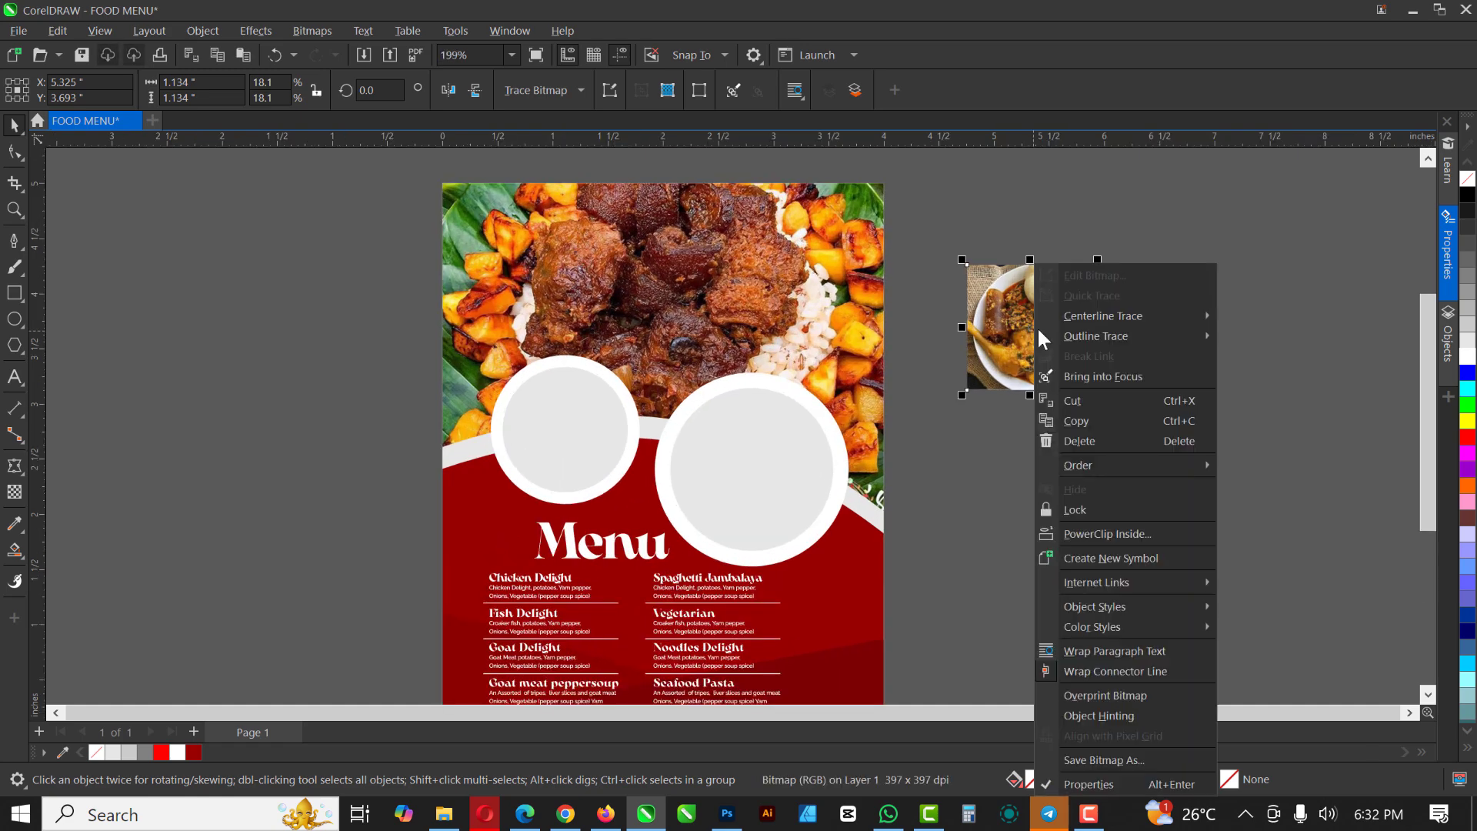
{"action": "left_click", "coordinate": [1126, 533]}
{"action": "left_click", "coordinate": [541, 437]}
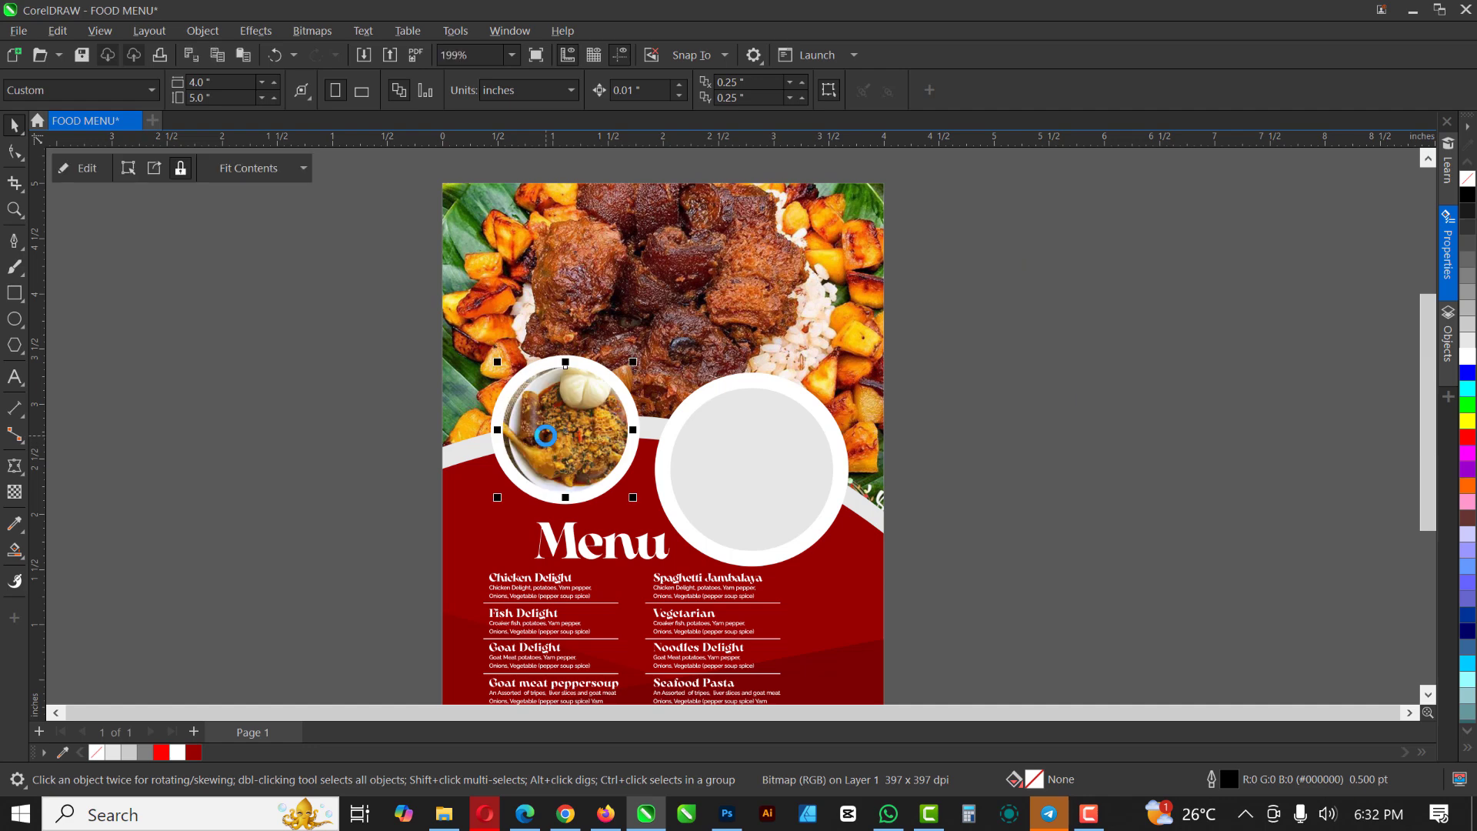
Edit the soup picture's PowerClip, enlarging the picture to about 1.19 by 1.19 inches and moving it slightly down inside the circle
{"action": "scroll", "coordinate": [547, 438], "scroll_direction": "up", "scroll_amount": 2}
{"action": "scroll", "coordinate": [511, 405], "scroll_direction": "up", "scroll_amount": 1}
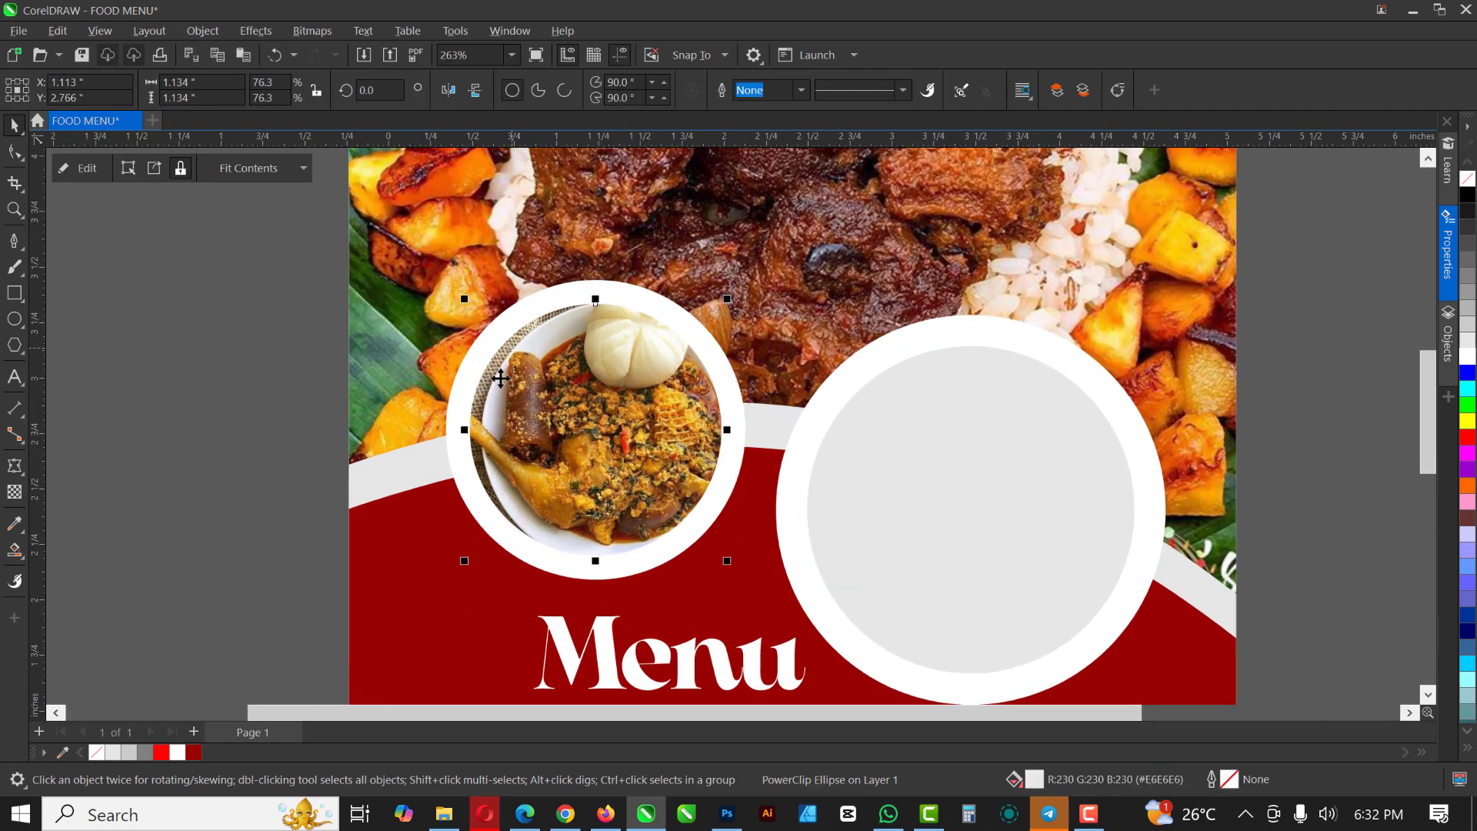
{"action": "scroll", "coordinate": [593, 394], "scroll_direction": "up", "scroll_amount": 3}
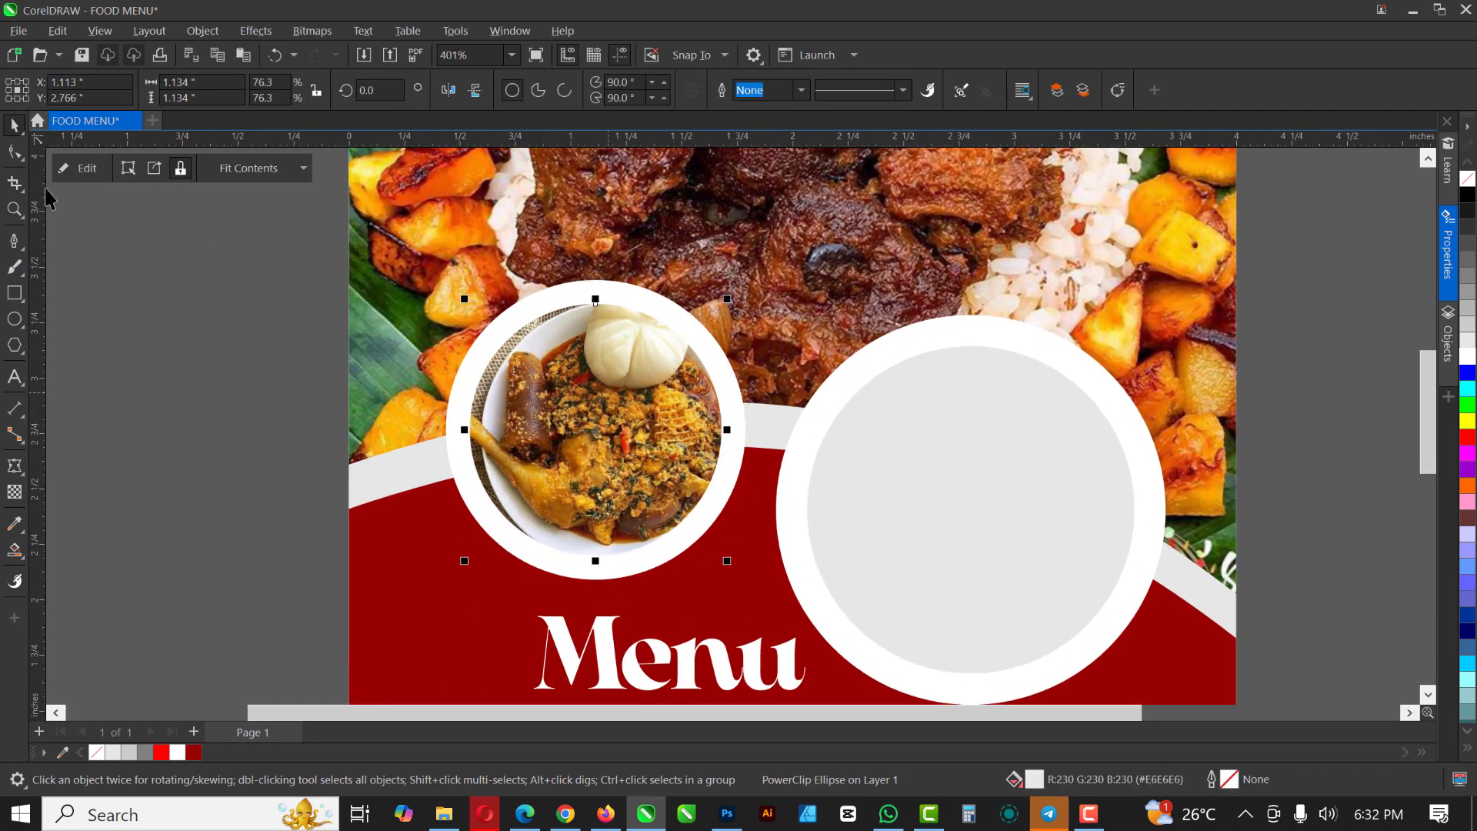
{"action": "left_click", "coordinate": [83, 169]}
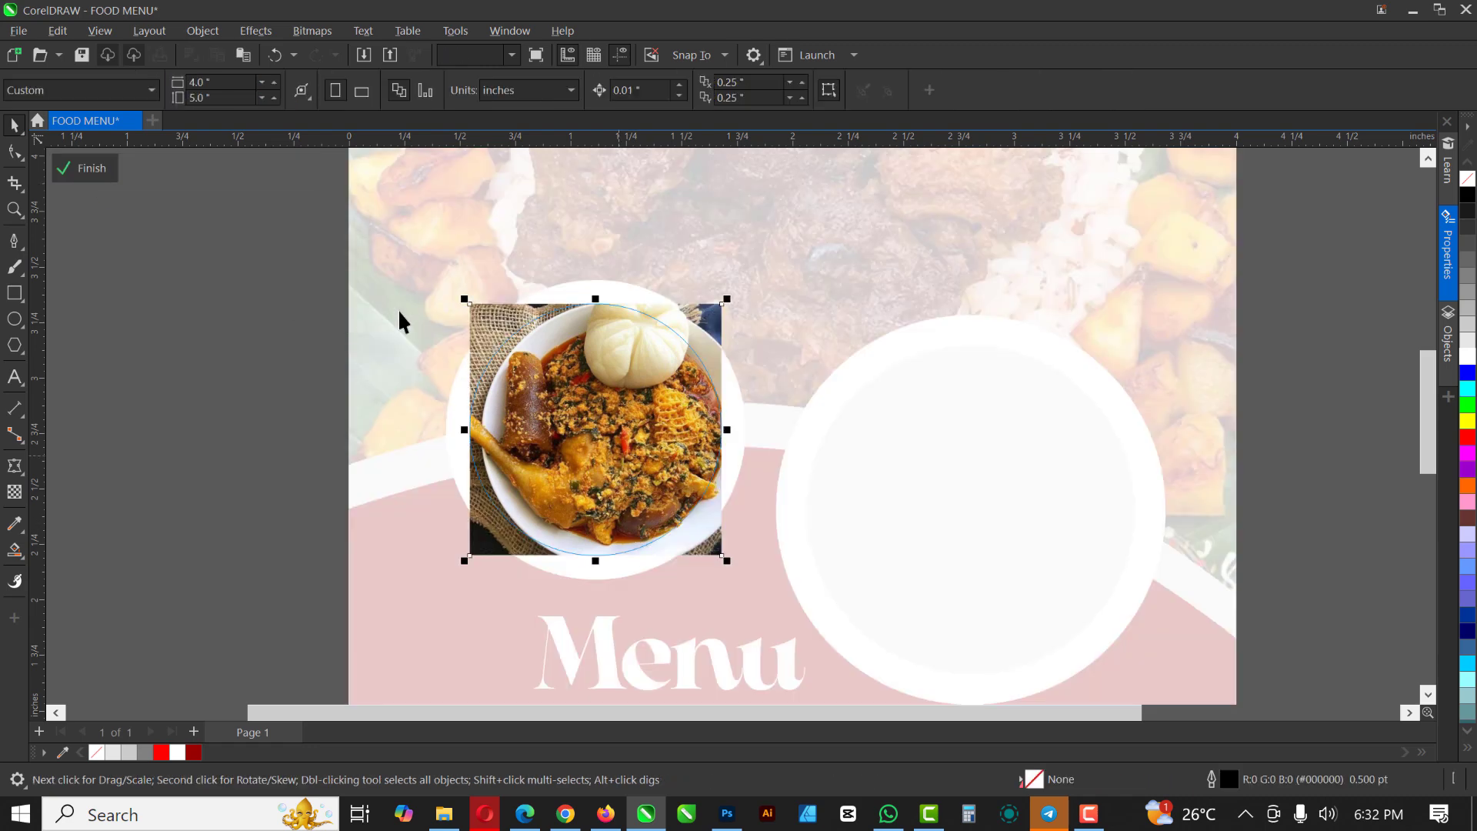
{"action": "left_click_drag", "start_coordinate": [464, 299], "coordinate": [451, 286]}
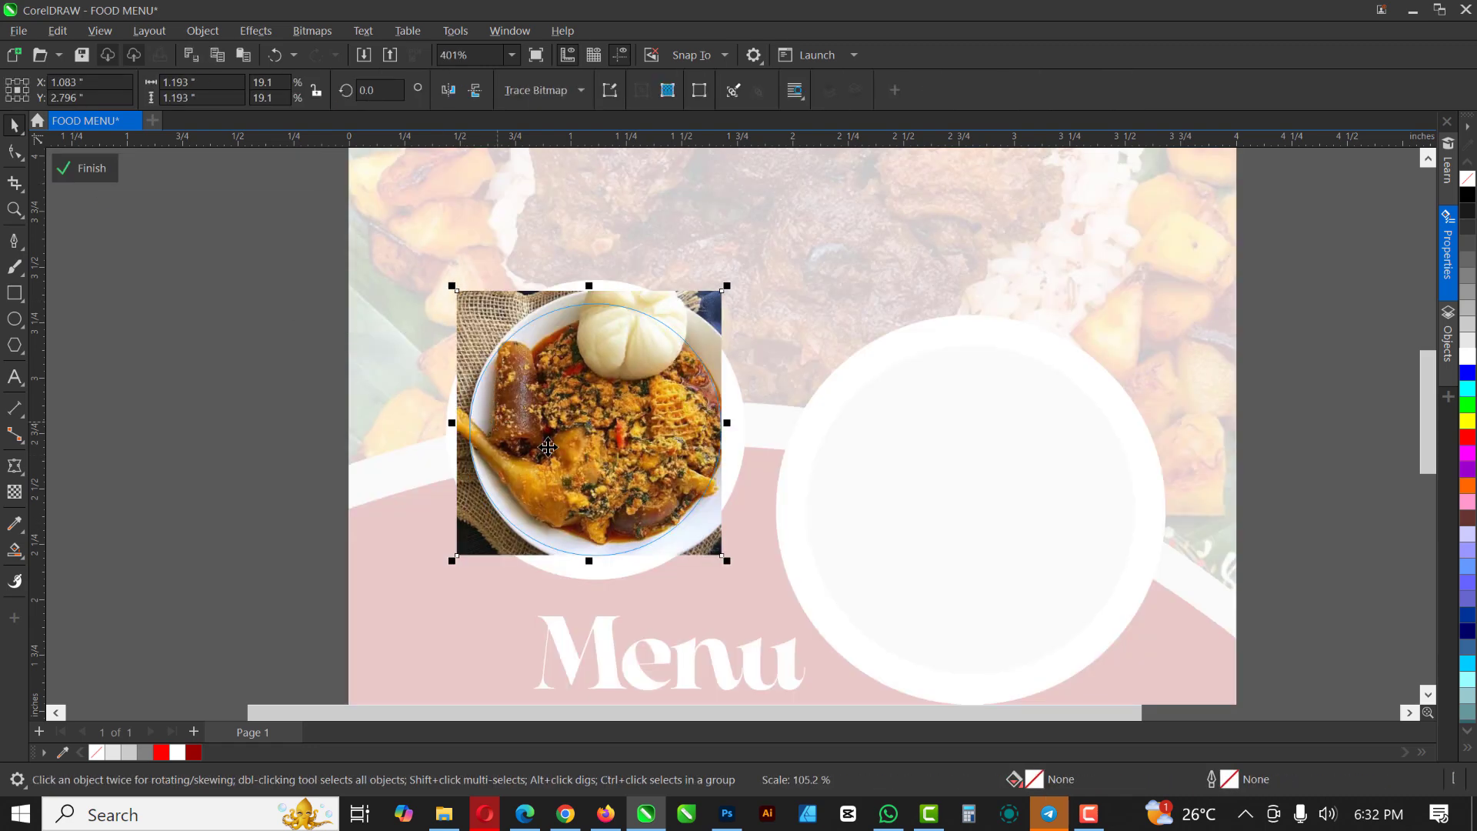
{"action": "mouse_move", "coordinate": [583, 428]}
{"action": "left_mouse_down"}
{"action": "mouse_move", "coordinate": [573, 434]}
{"action": "mouse_move", "coordinate": [594, 438]}
{"action": "mouse_move", "coordinate": [558, 441]}
{"action": "left_mouse_up"}
{"action": "scroll", "coordinate": [576, 438], "scroll_direction": "up", "scroll_amount": 1}
{"action": "scroll", "coordinate": [577, 437], "scroll_direction": "up", "scroll_amount": 1}
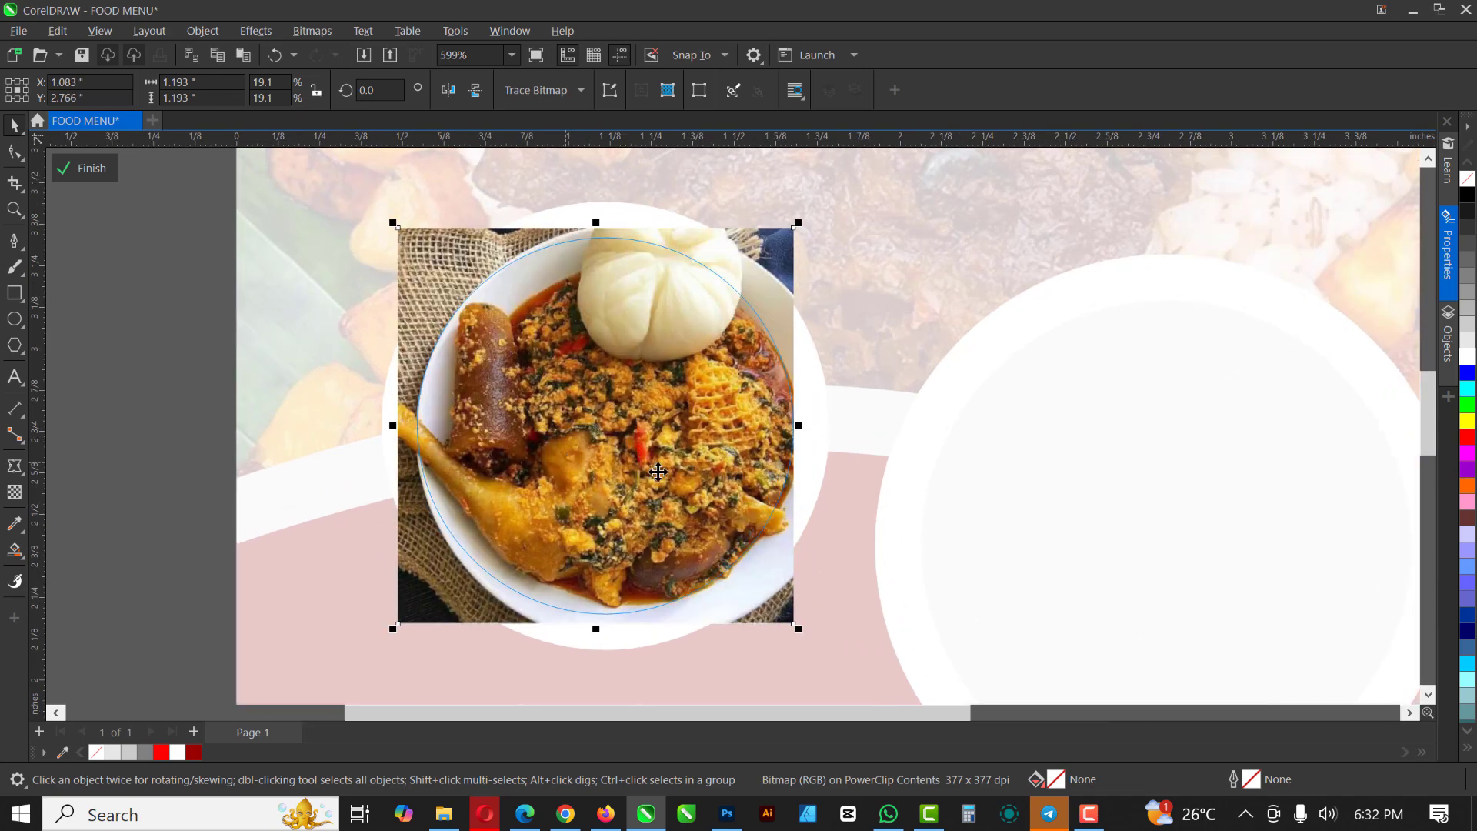
Enlarge the soup picture about its center to about 1.27 by 1.27 inches and finish editing its PowerClip
{"action": "left_click_drag", "start_coordinate": [801, 224], "coordinate": [812, 211]}
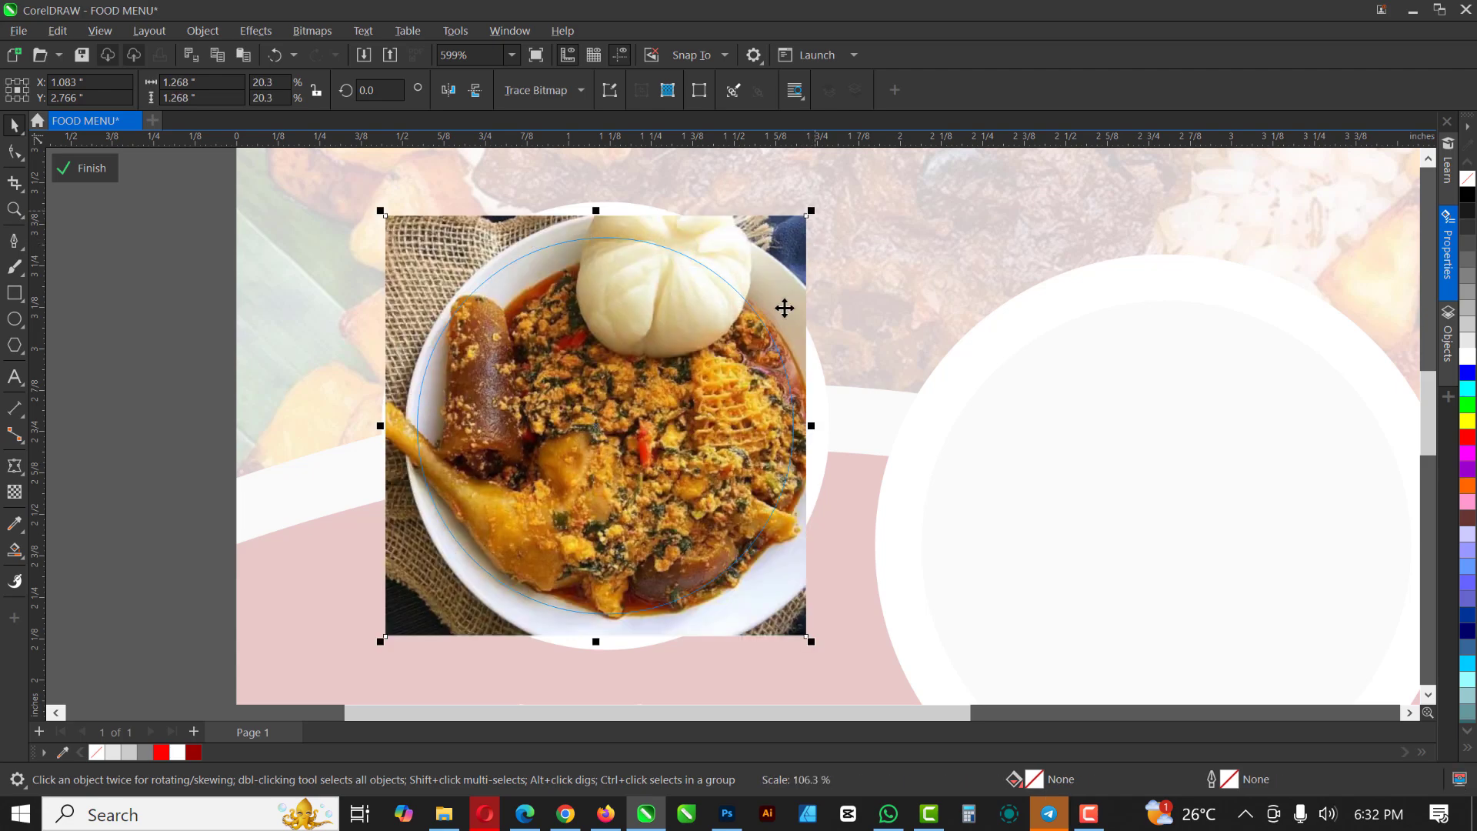
{"action": "scroll", "coordinate": [791, 377], "scroll_direction": "up", "scroll_amount": 2}
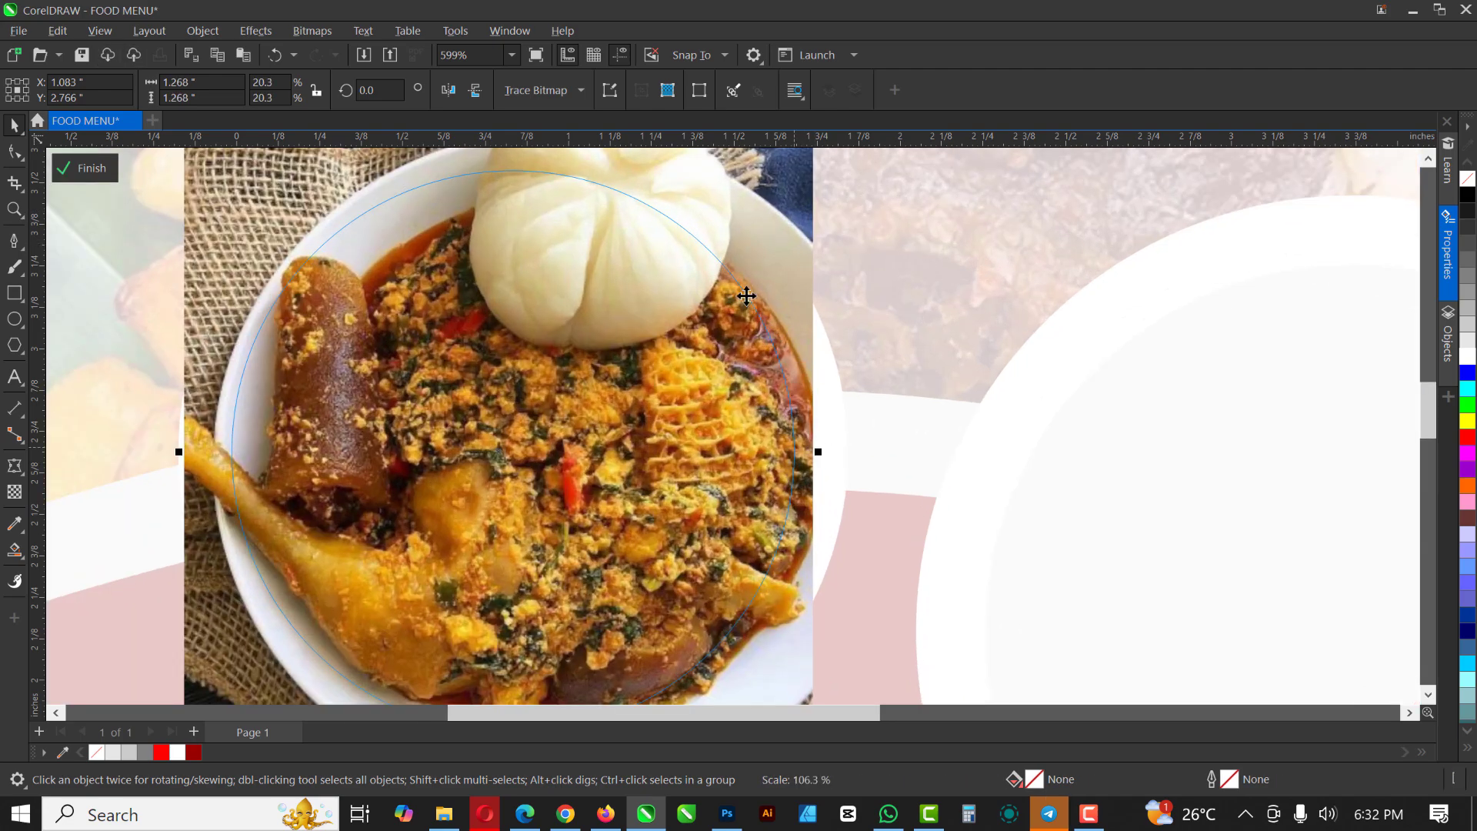
{"action": "scroll", "coordinate": [779, 329], "scroll_direction": "down", "scroll_amount": 3}
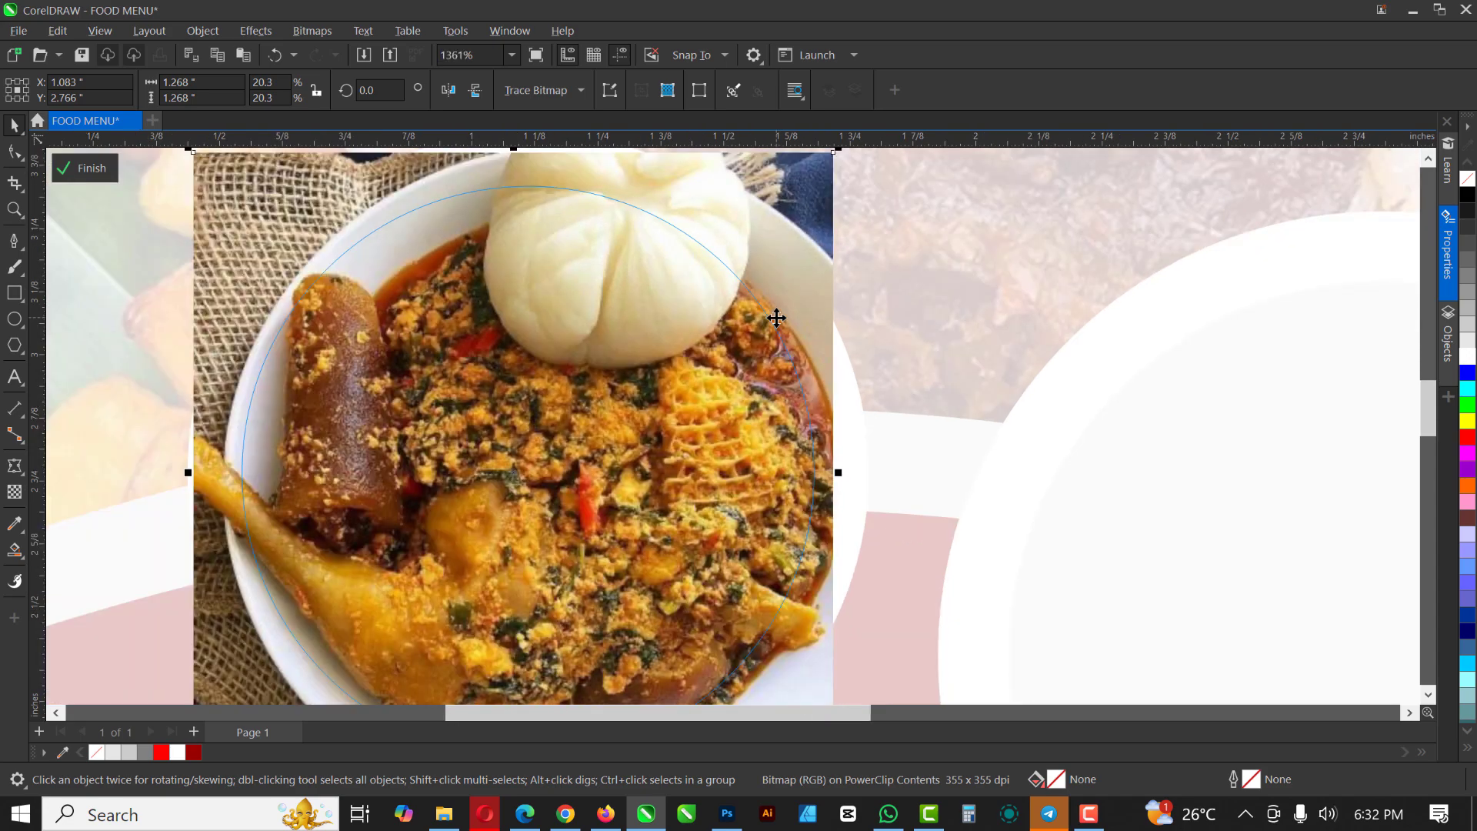
{"action": "scroll", "coordinate": [661, 363], "scroll_direction": "down", "scroll_amount": 1}
{"action": "scroll", "coordinate": [662, 363], "scroll_direction": "down", "scroll_amount": 1}
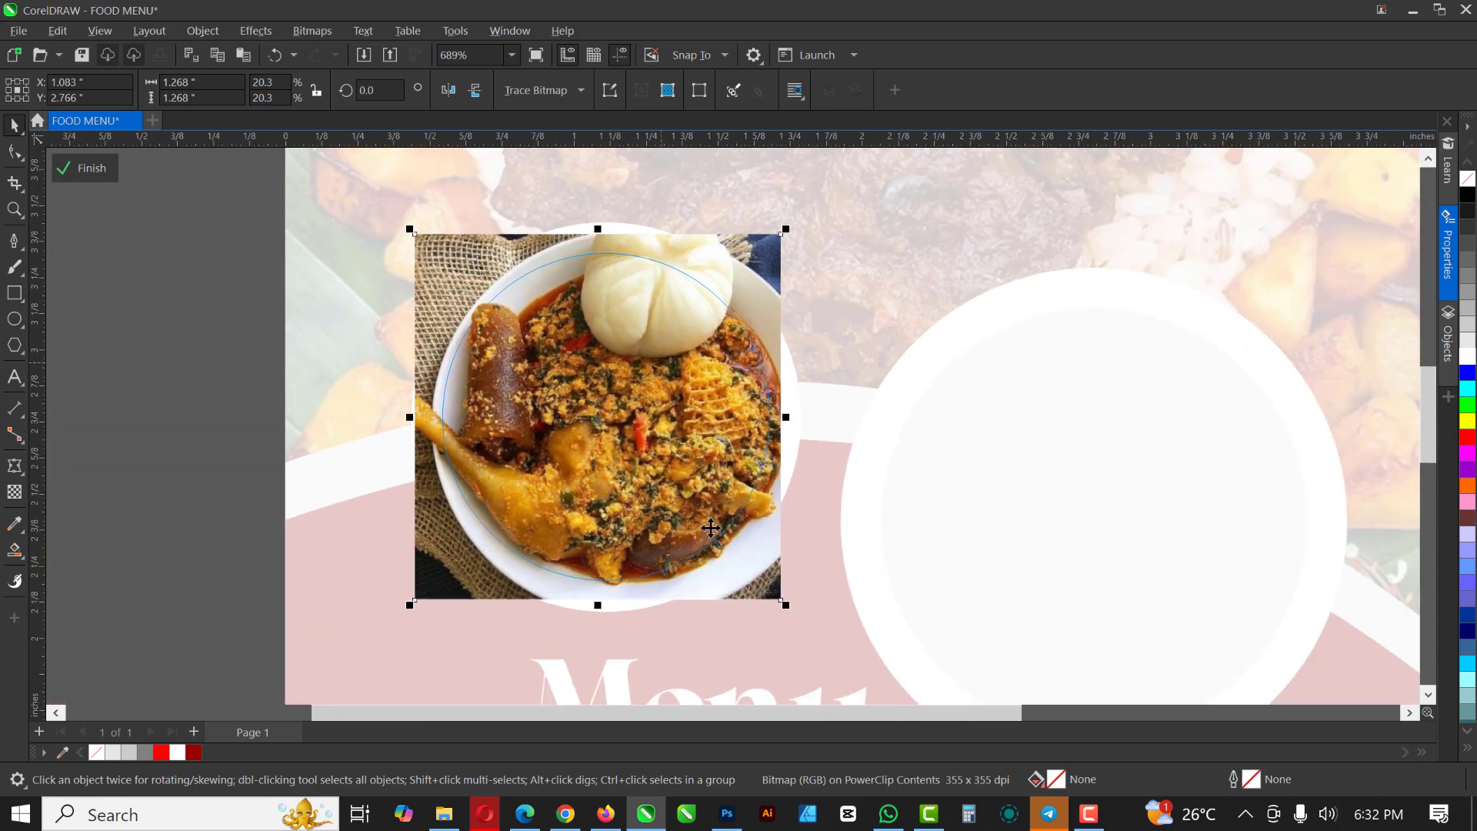
{"action": "left_click", "coordinate": [104, 170]}
{"action": "scroll", "coordinate": [449, 459], "scroll_direction": "down", "scroll_amount": 5}
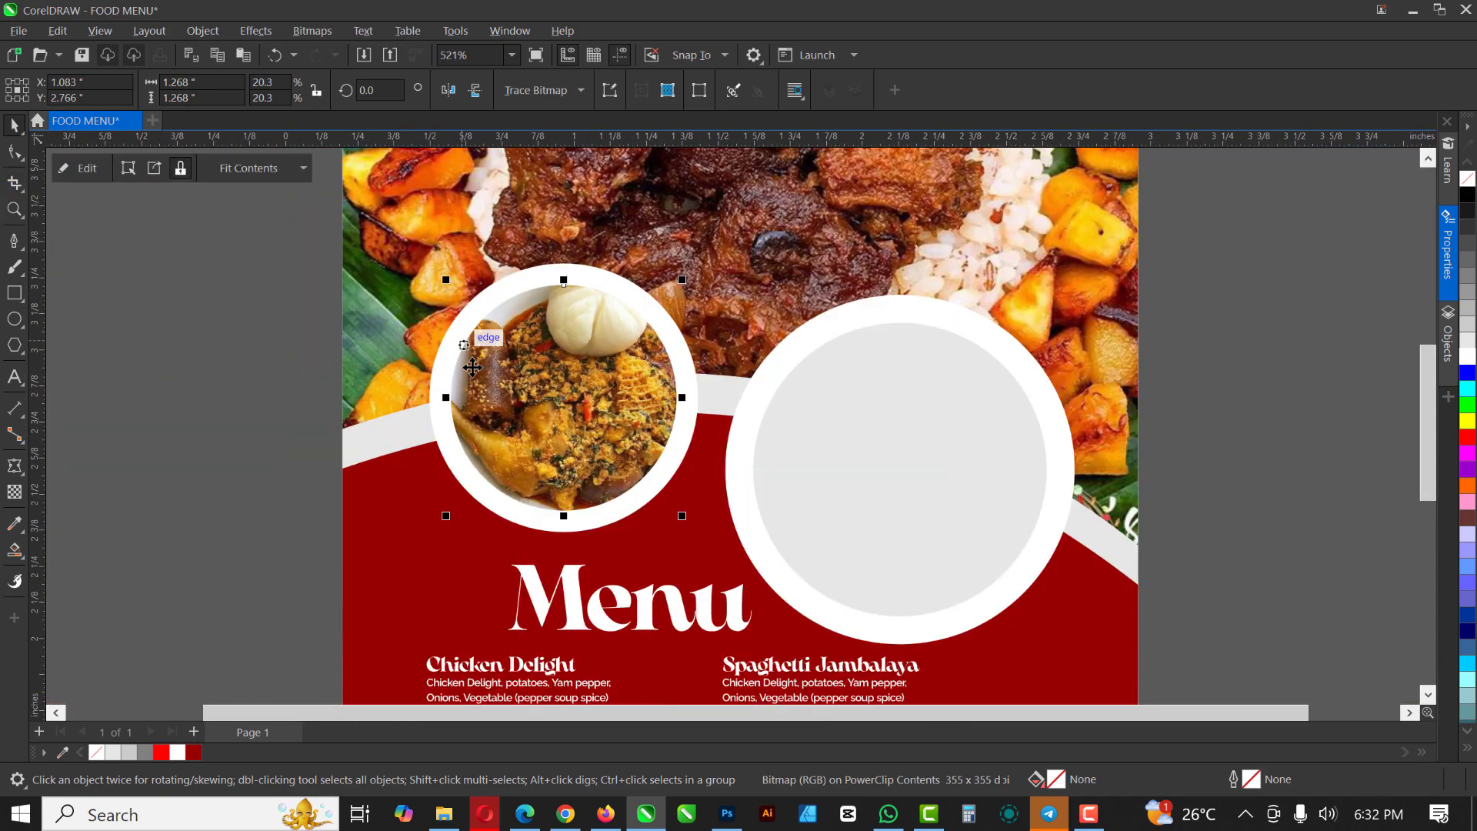
Bring the chicken biryani picture from the FOOD MENU folder in File Explorer into the CorelDRAW flyer document
{"action": "left_click", "coordinate": [983, 388]}
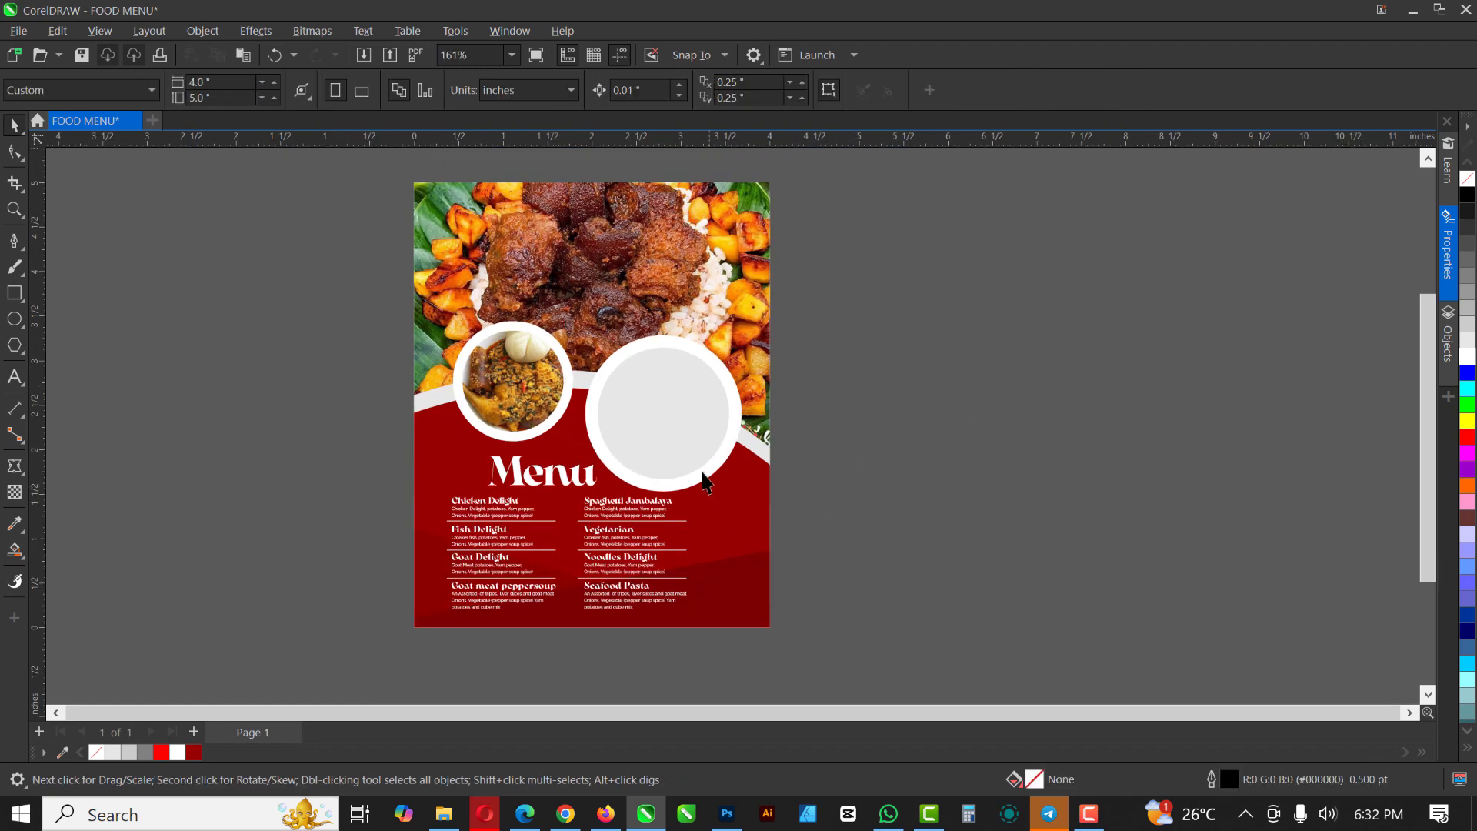
{"action": "scroll", "coordinate": [659, 420], "scroll_direction": "up", "scroll_amount": 4}
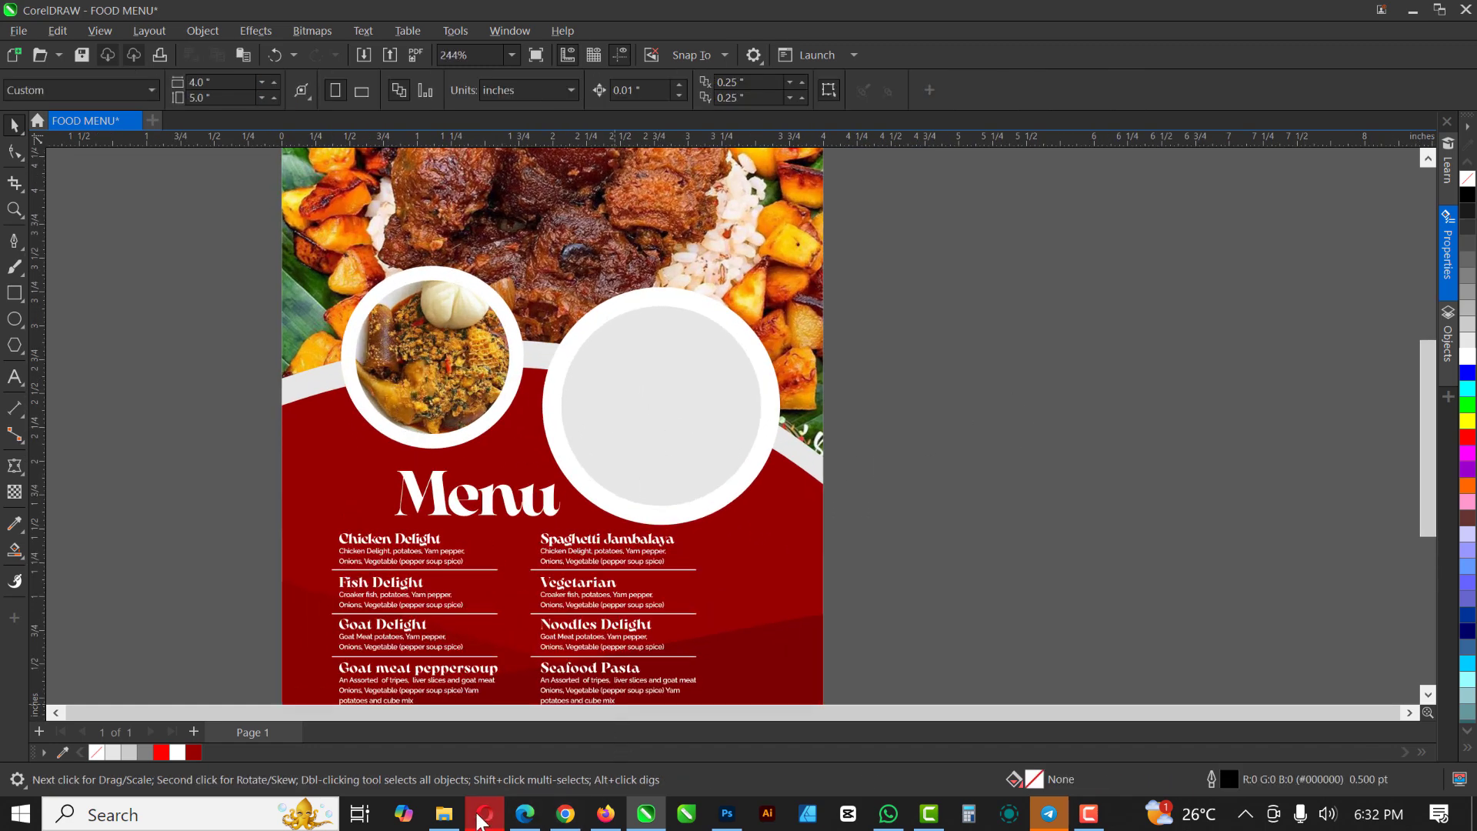
{"action": "left_click", "coordinate": [444, 814]}
{"action": "left_click", "coordinate": [898, 191]}
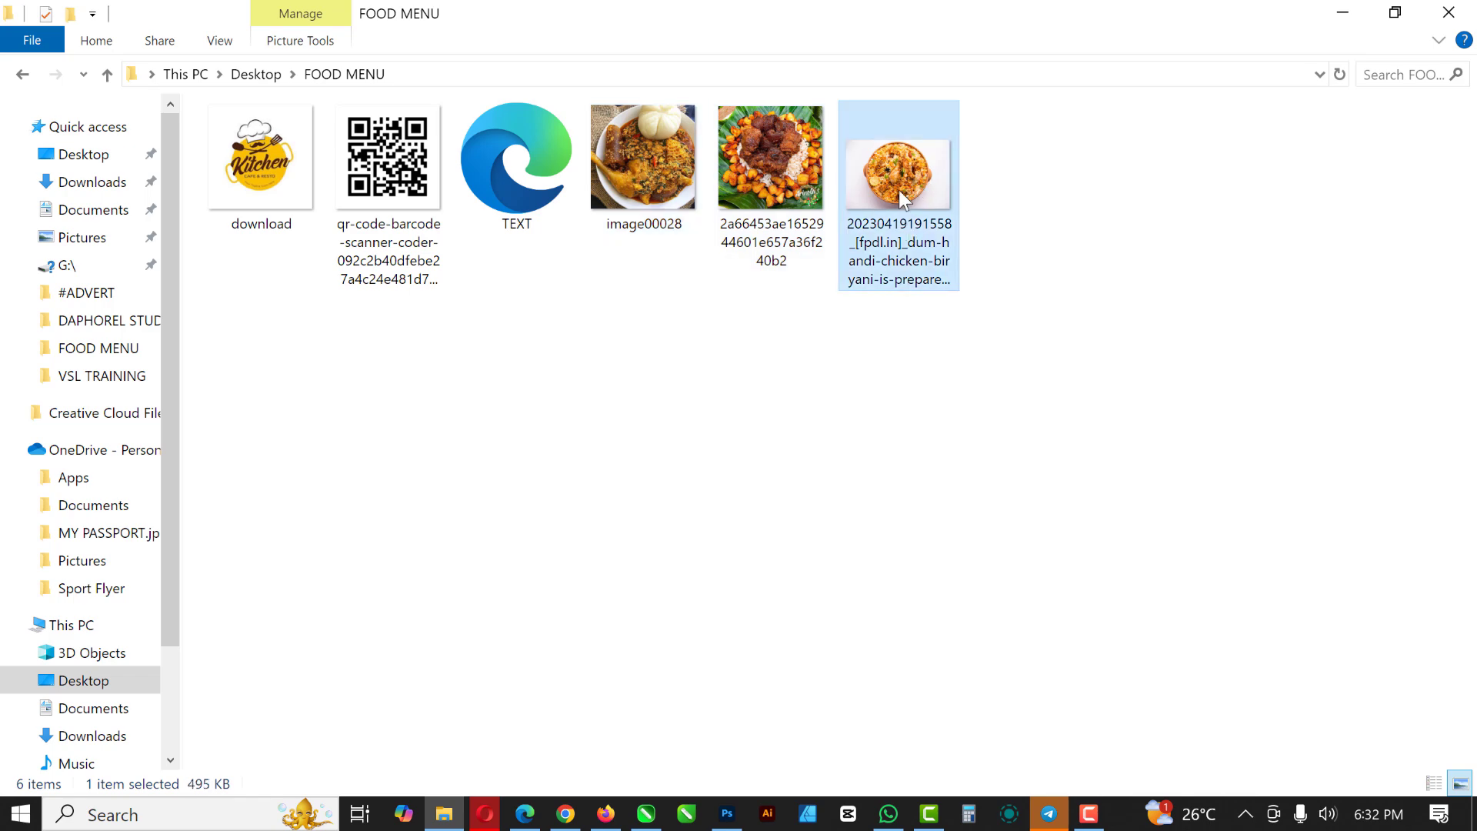
{"action": "left_click_drag", "start_coordinate": [898, 192], "coordinate": [1023, 334]}
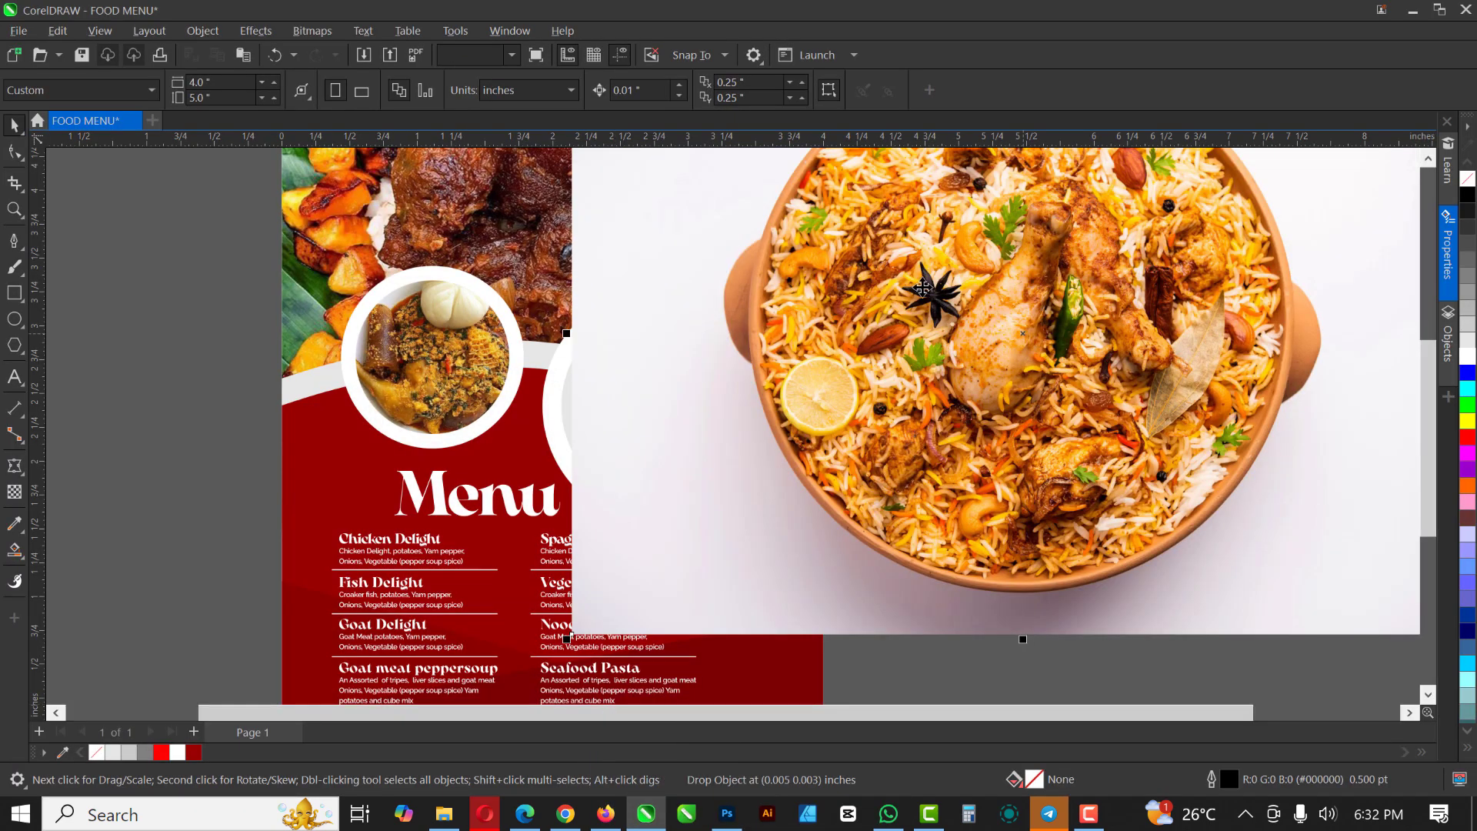
Shrink the imported biryani picture to about 2.37 by 1.58 inches, clear of the flyer
{"action": "scroll", "coordinate": [1024, 334], "scroll_direction": "down", "scroll_amount": 5}
{"action": "left_click_drag", "start_coordinate": [1138, 432], "coordinate": [1025, 353]}
{"action": "scroll", "coordinate": [951, 320], "scroll_direction": "up", "scroll_amount": 3}
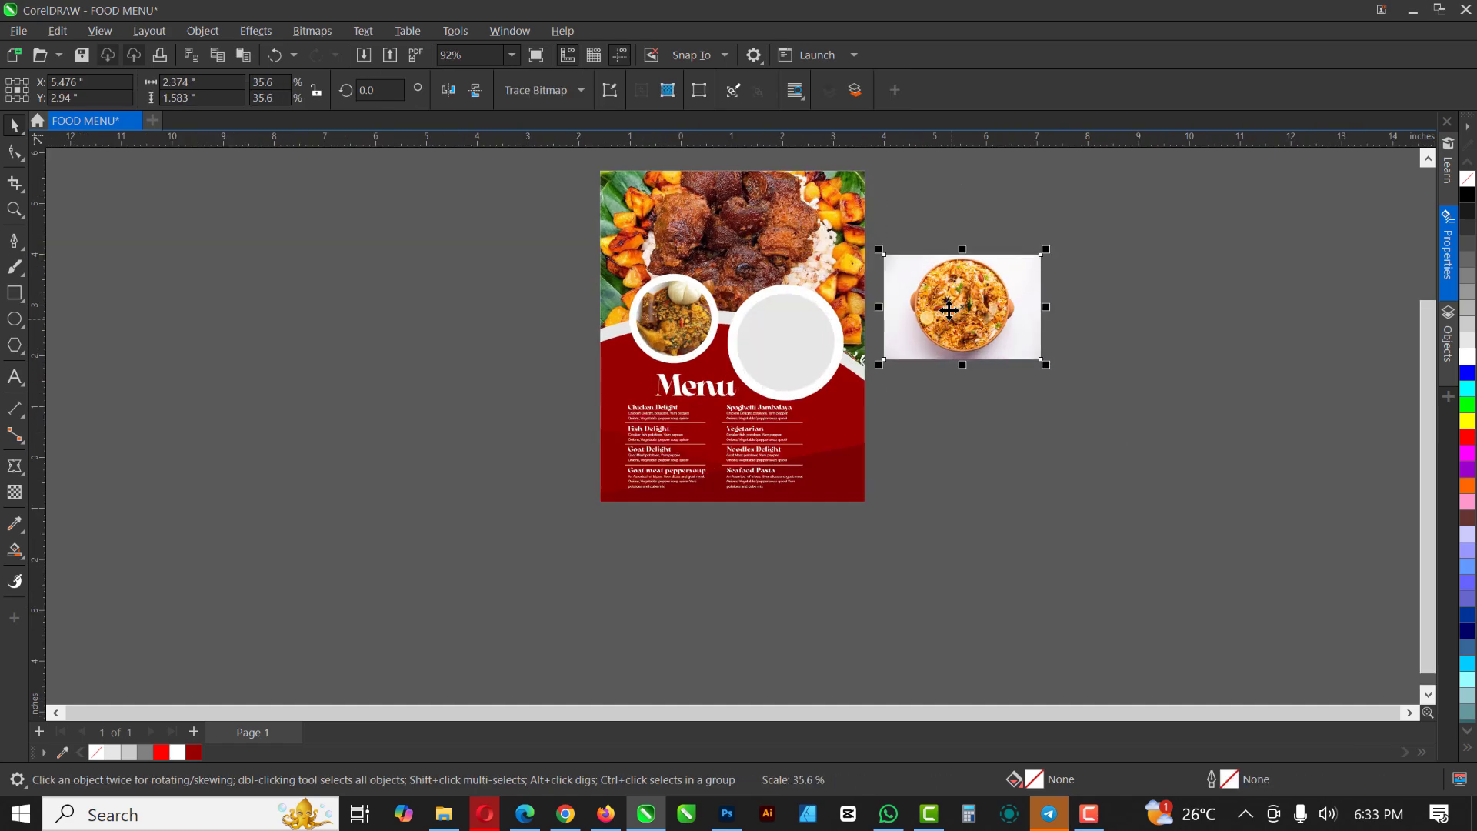
PowerClip the biryani picture inside the inner gray circle of the larger picture frame
{"action": "right_click", "coordinate": [1029, 298]}
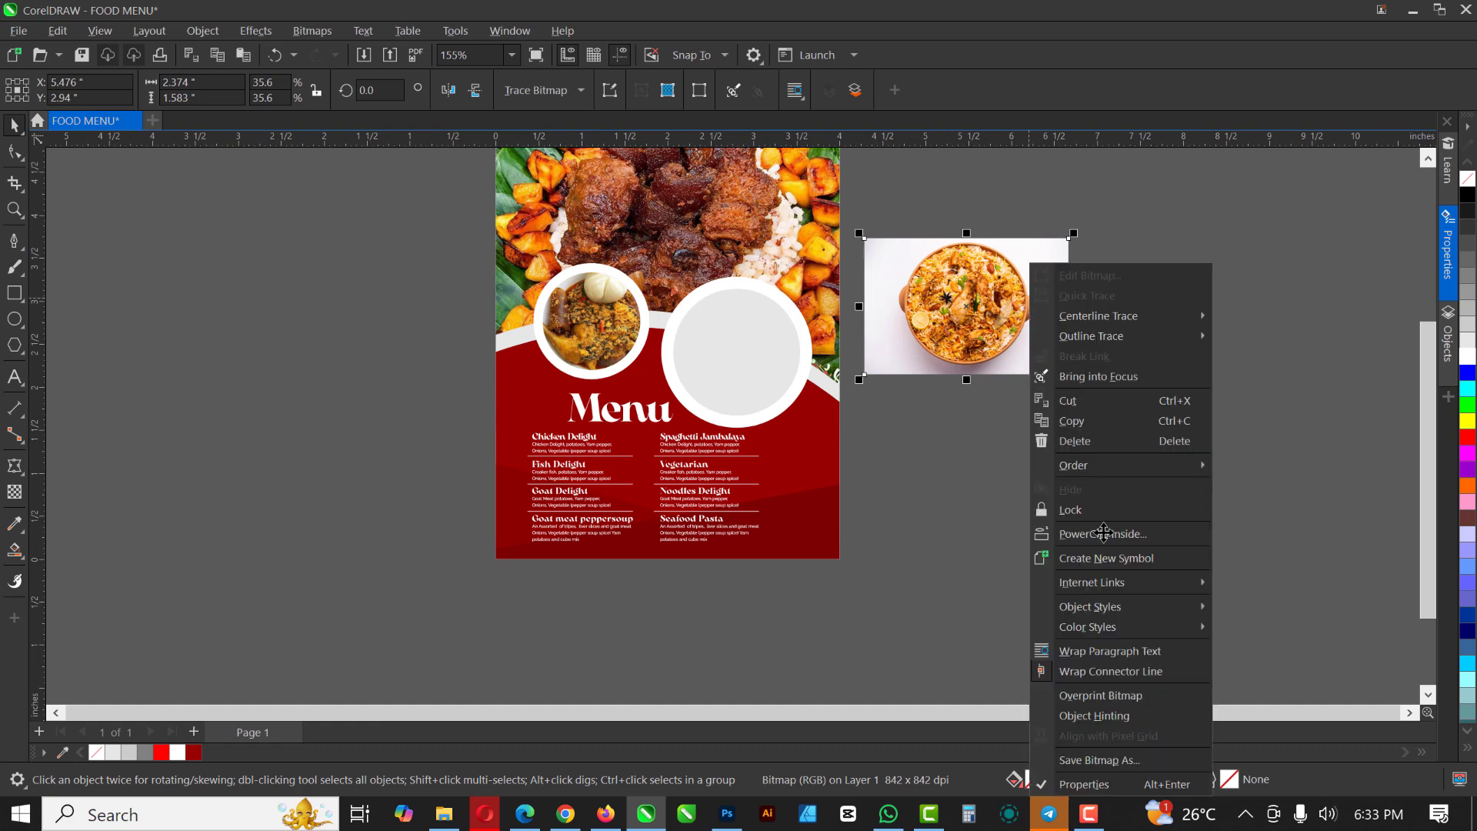
{"action": "left_click", "coordinate": [925, 451]}
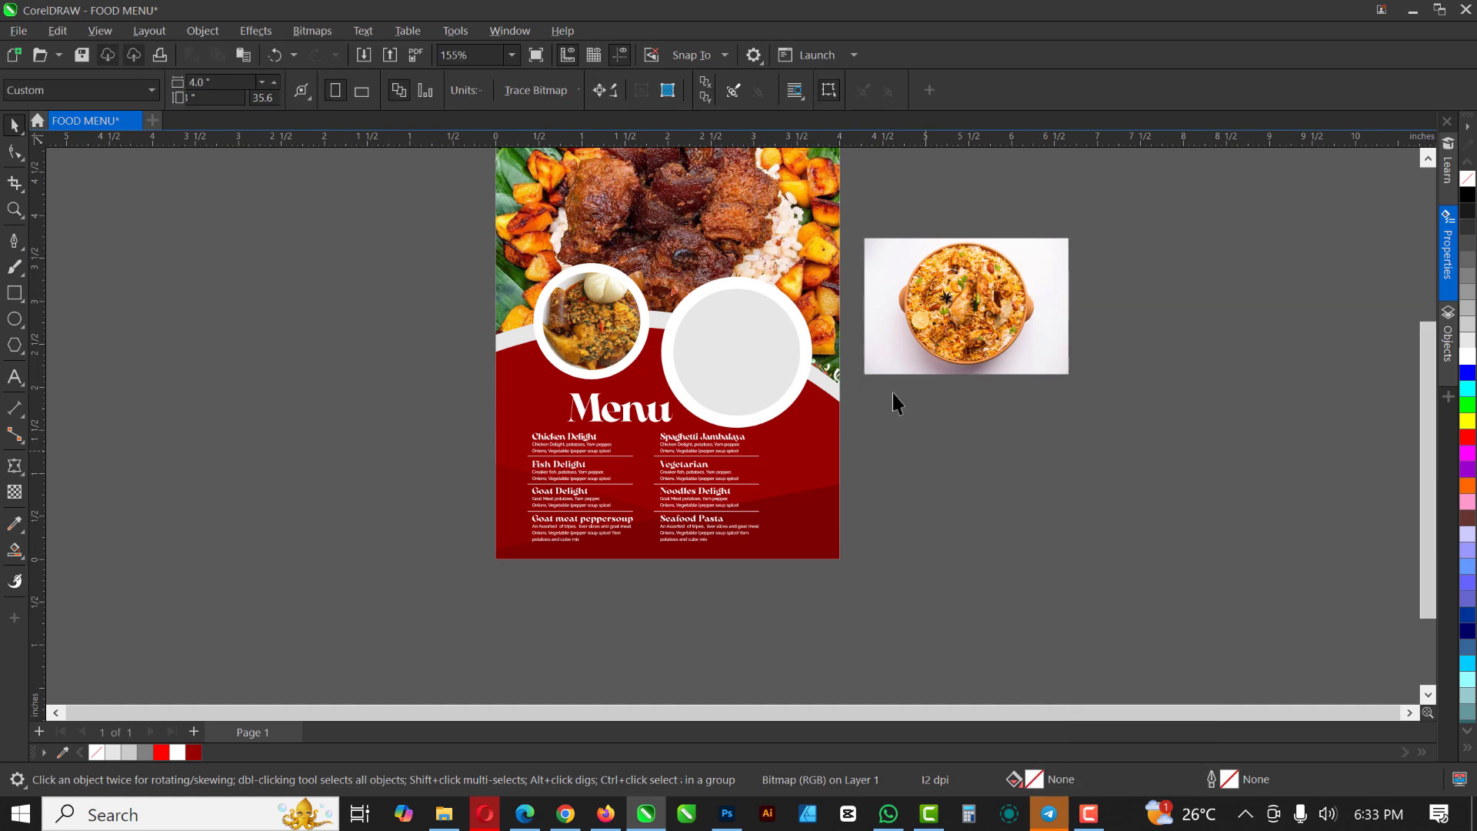
{"action": "left_click", "coordinate": [885, 332]}
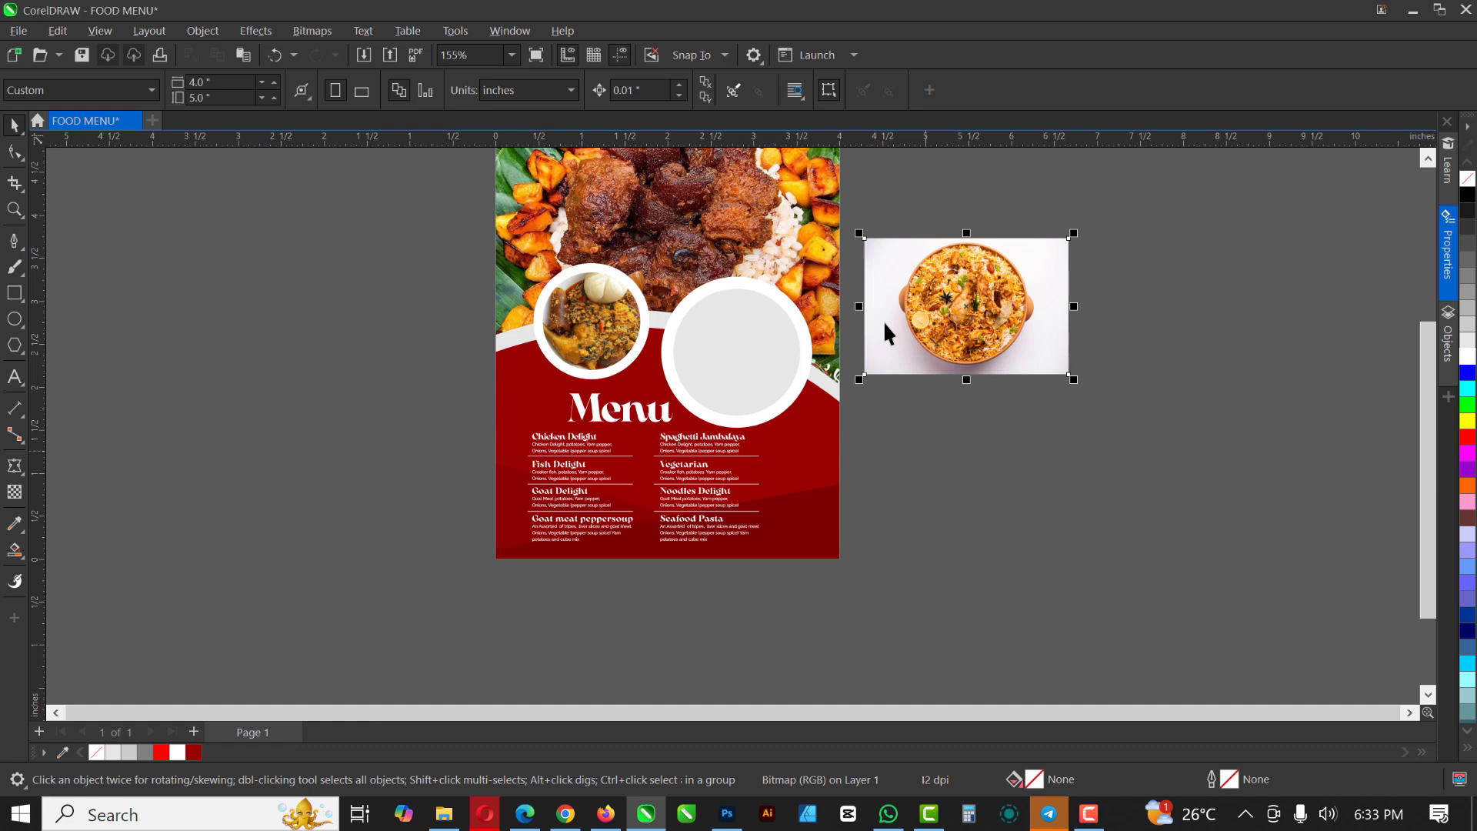
{"action": "right_click", "coordinate": [992, 283]}
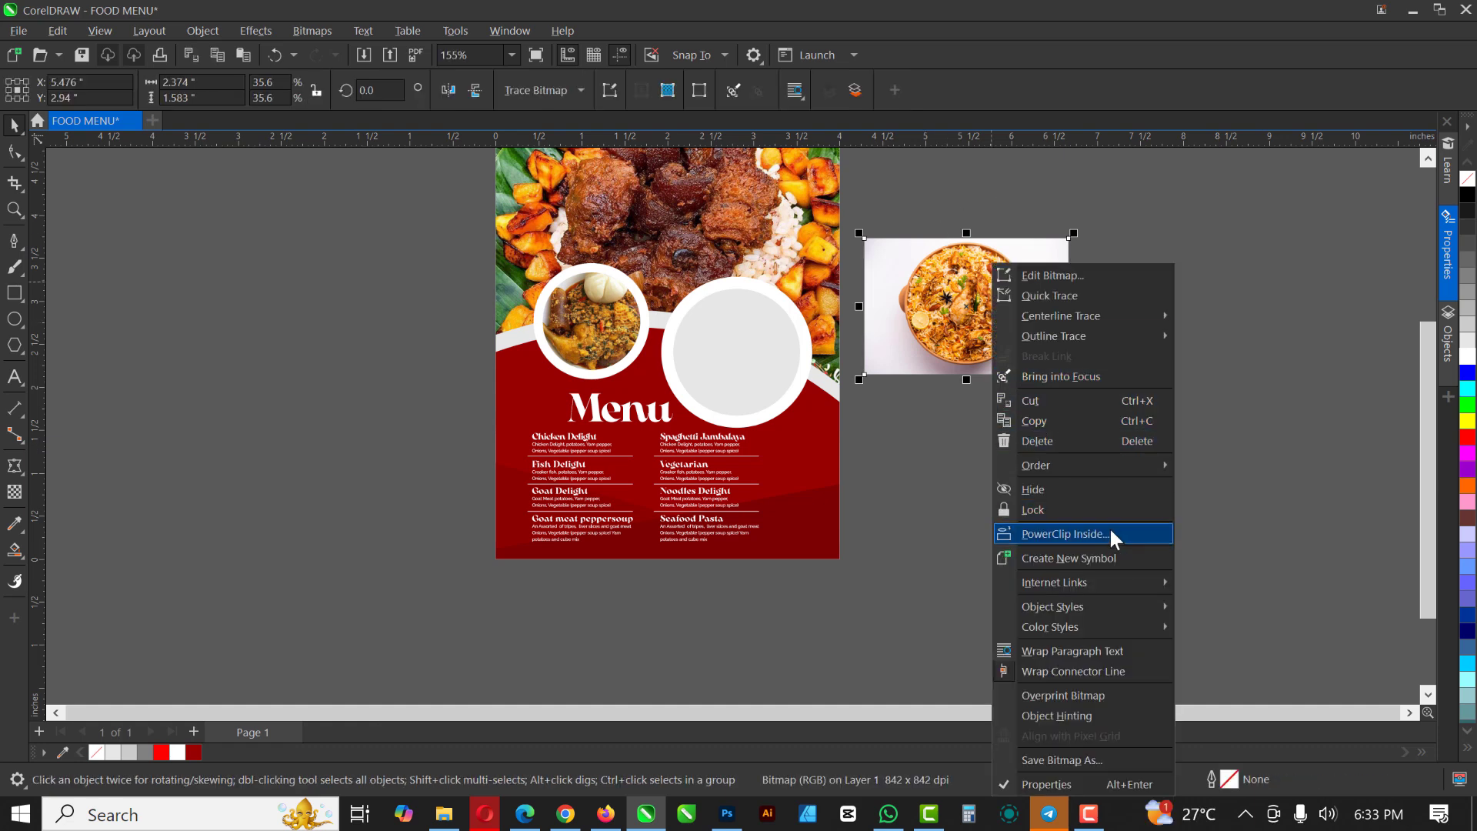
{"action": "left_click", "coordinate": [1087, 532]}
{"action": "left_click", "coordinate": [735, 347]}
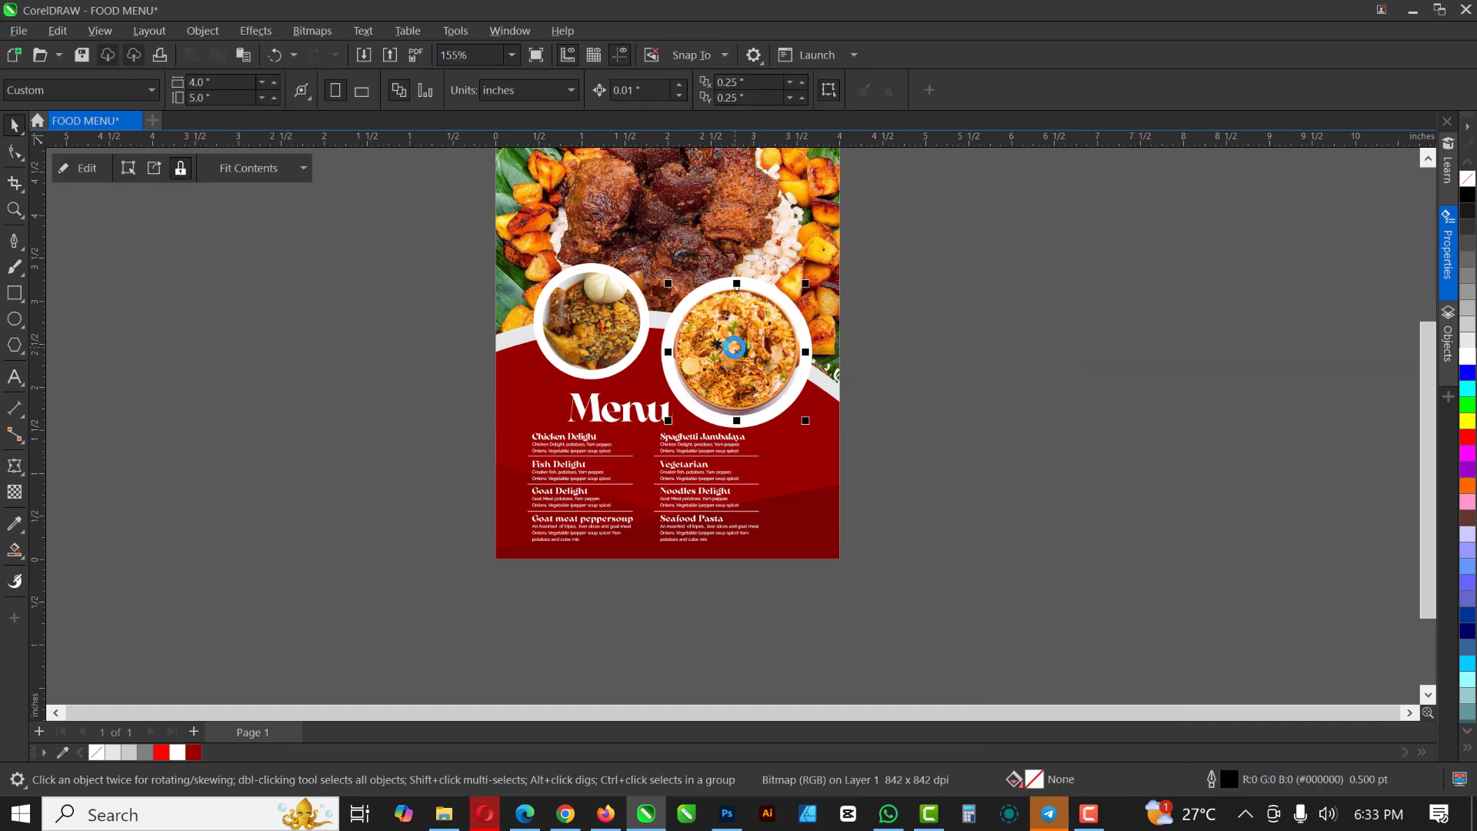
Edit the biryani PowerClip, enlarging the picture to about 2.63 by 1.76 inches and positioning the food to fill the circle
{"action": "scroll", "coordinate": [735, 348], "scroll_direction": "up", "scroll_amount": 5}
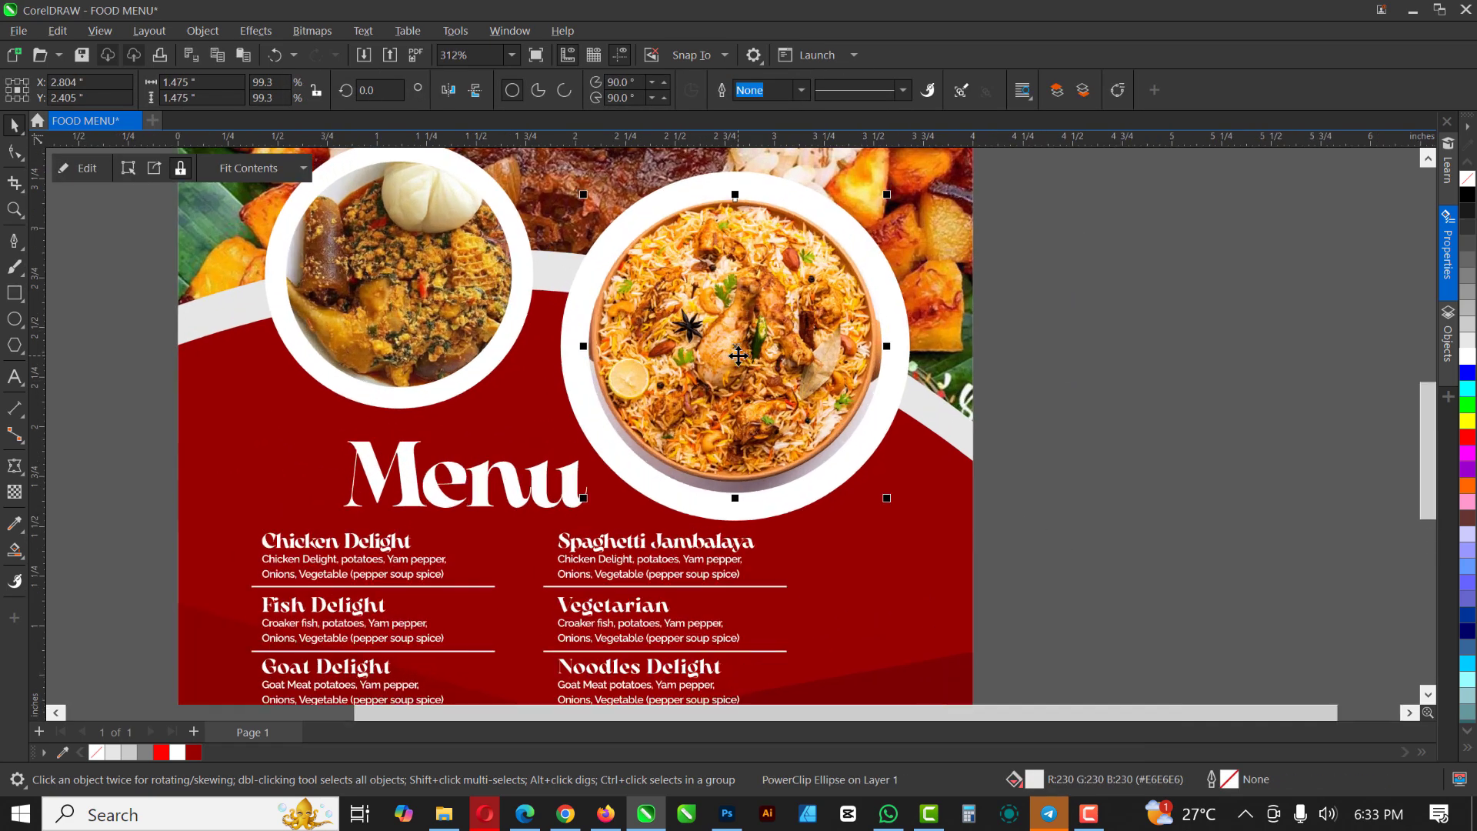
{"action": "scroll", "coordinate": [748, 327], "scroll_direction": "down", "scroll_amount": 1}
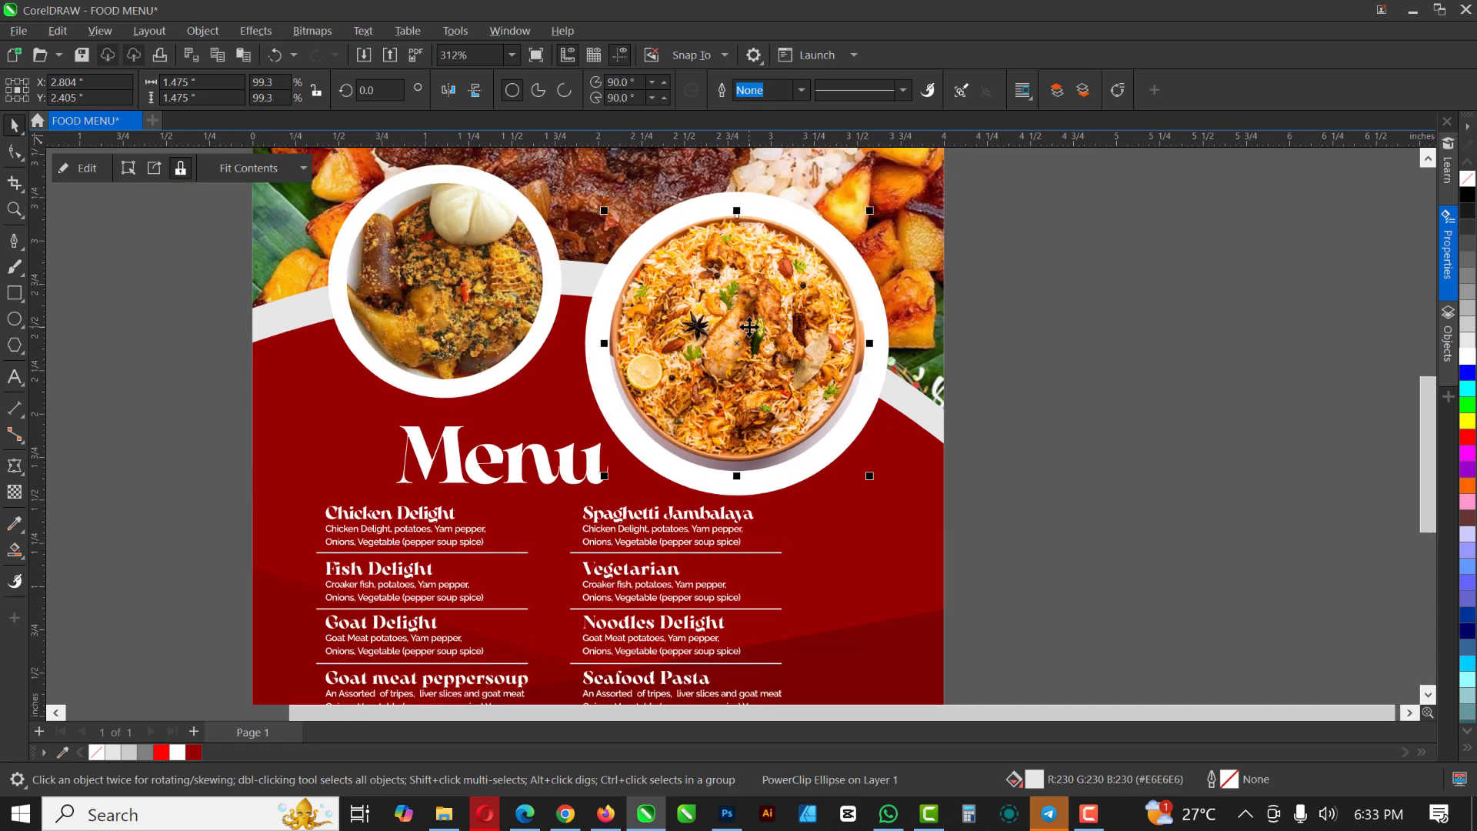
{"action": "left_click", "coordinate": [79, 168]}
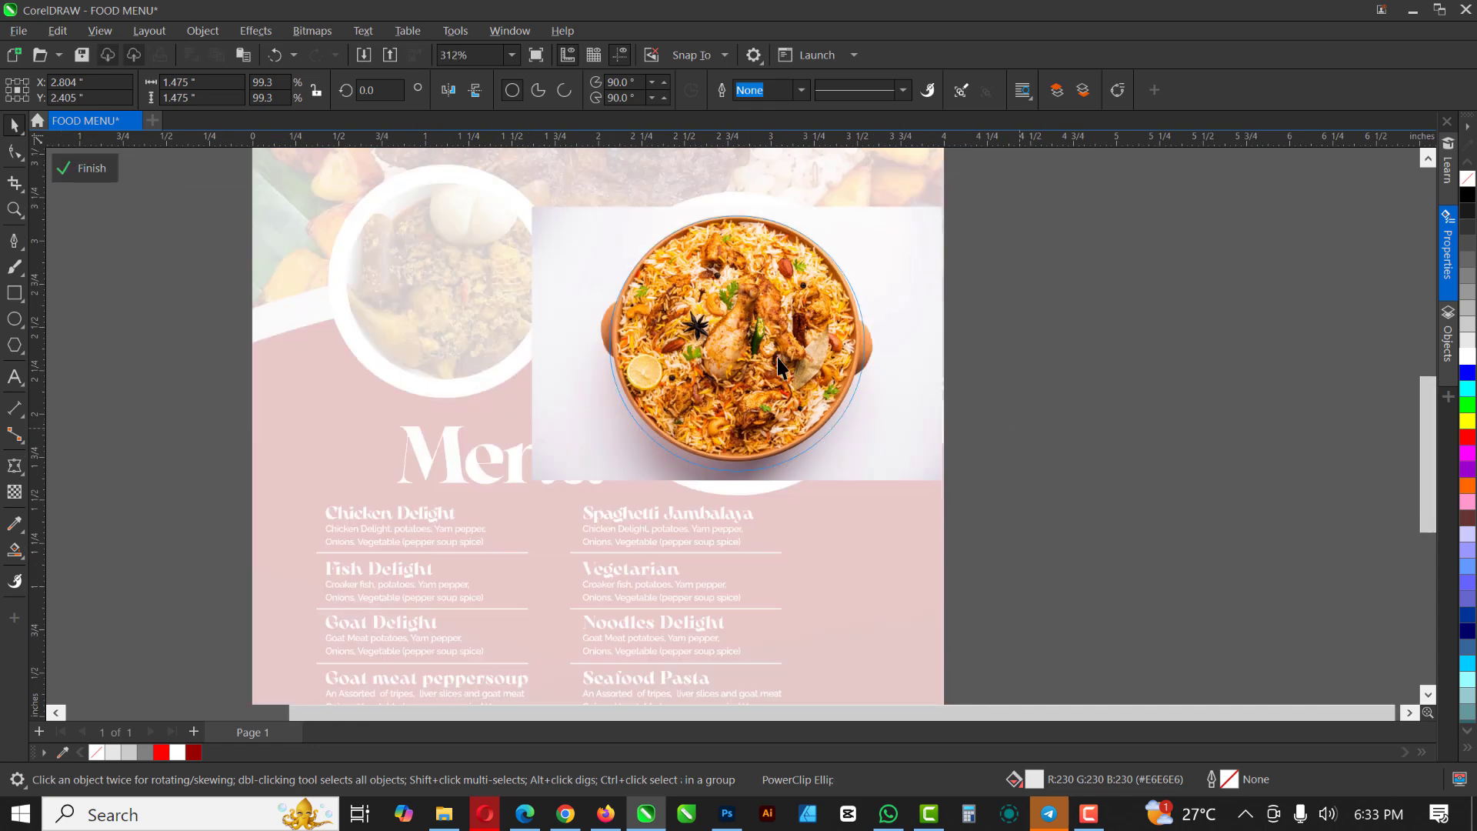
{"action": "left_click_drag", "start_coordinate": [948, 485], "coordinate": [967, 513]}
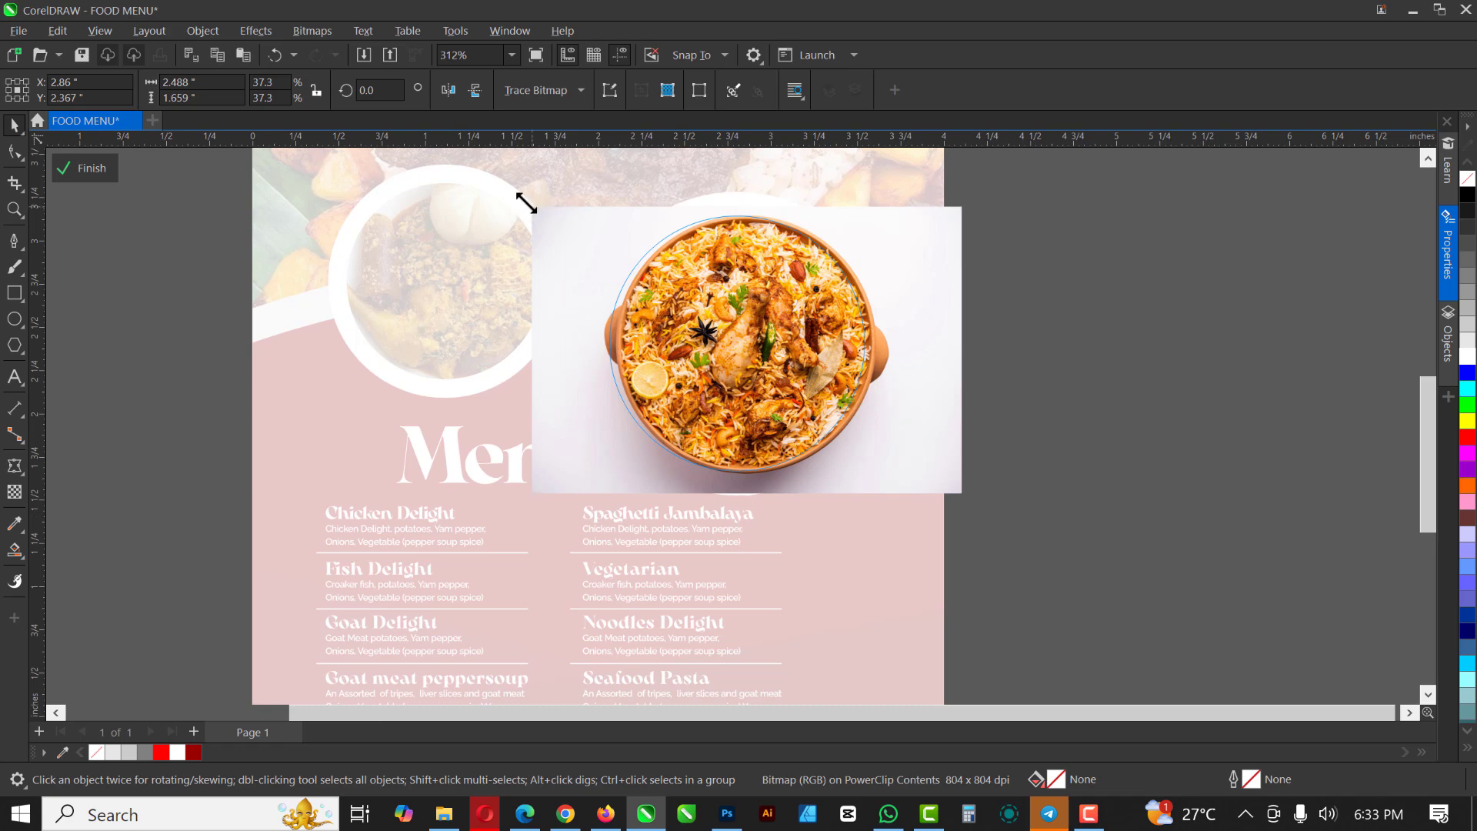
{"action": "left_click_drag", "start_coordinate": [527, 202], "coordinate": [501, 185]}
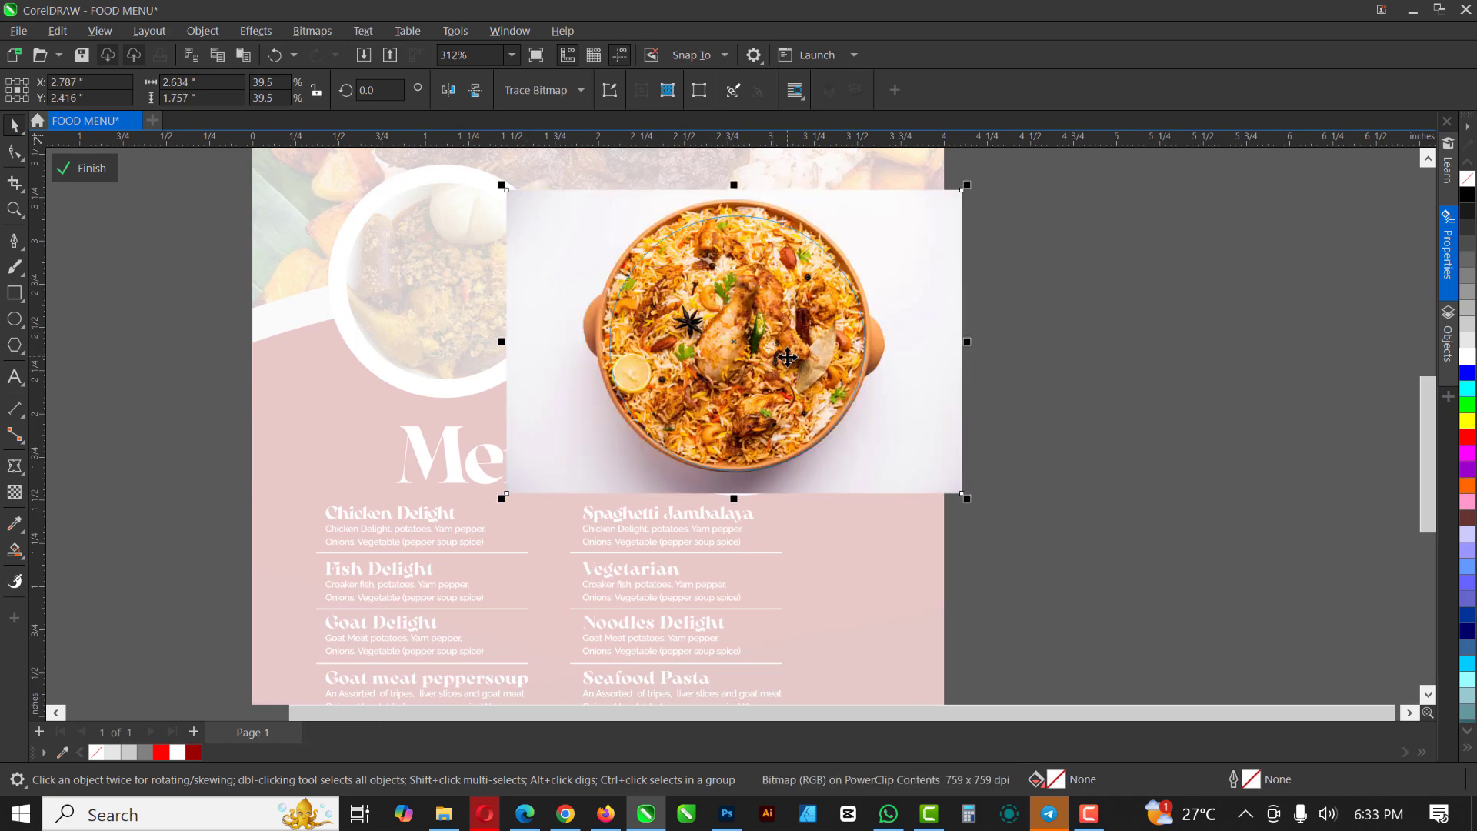
{"action": "left_click_drag", "start_coordinate": [786, 356], "coordinate": [759, 332]}
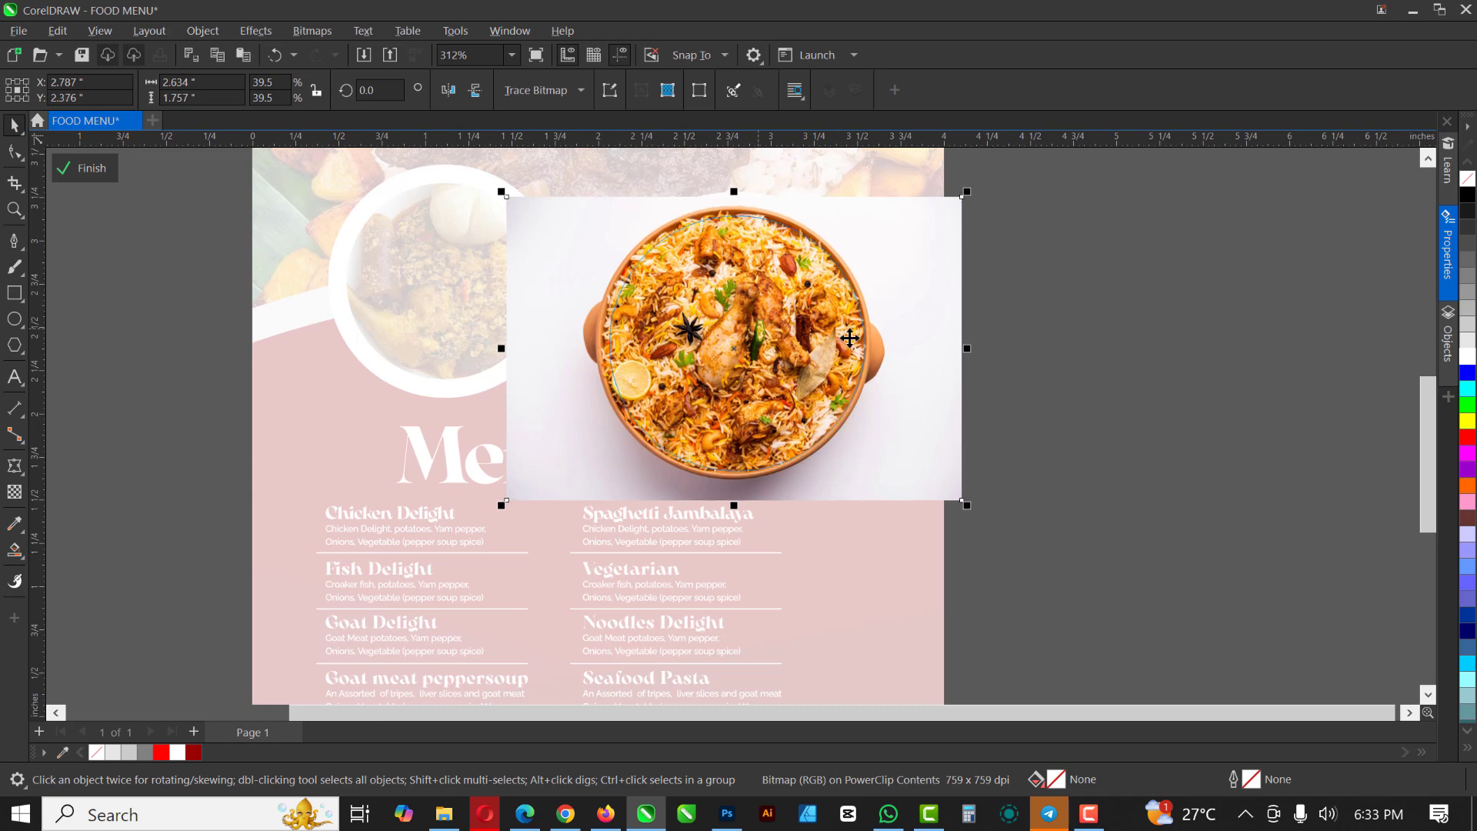
{"action": "left_click_drag", "start_coordinate": [849, 337], "coordinate": [783, 283]}
{"action": "key", "text": "Right"}
{"action": "key", "text": "Right"}
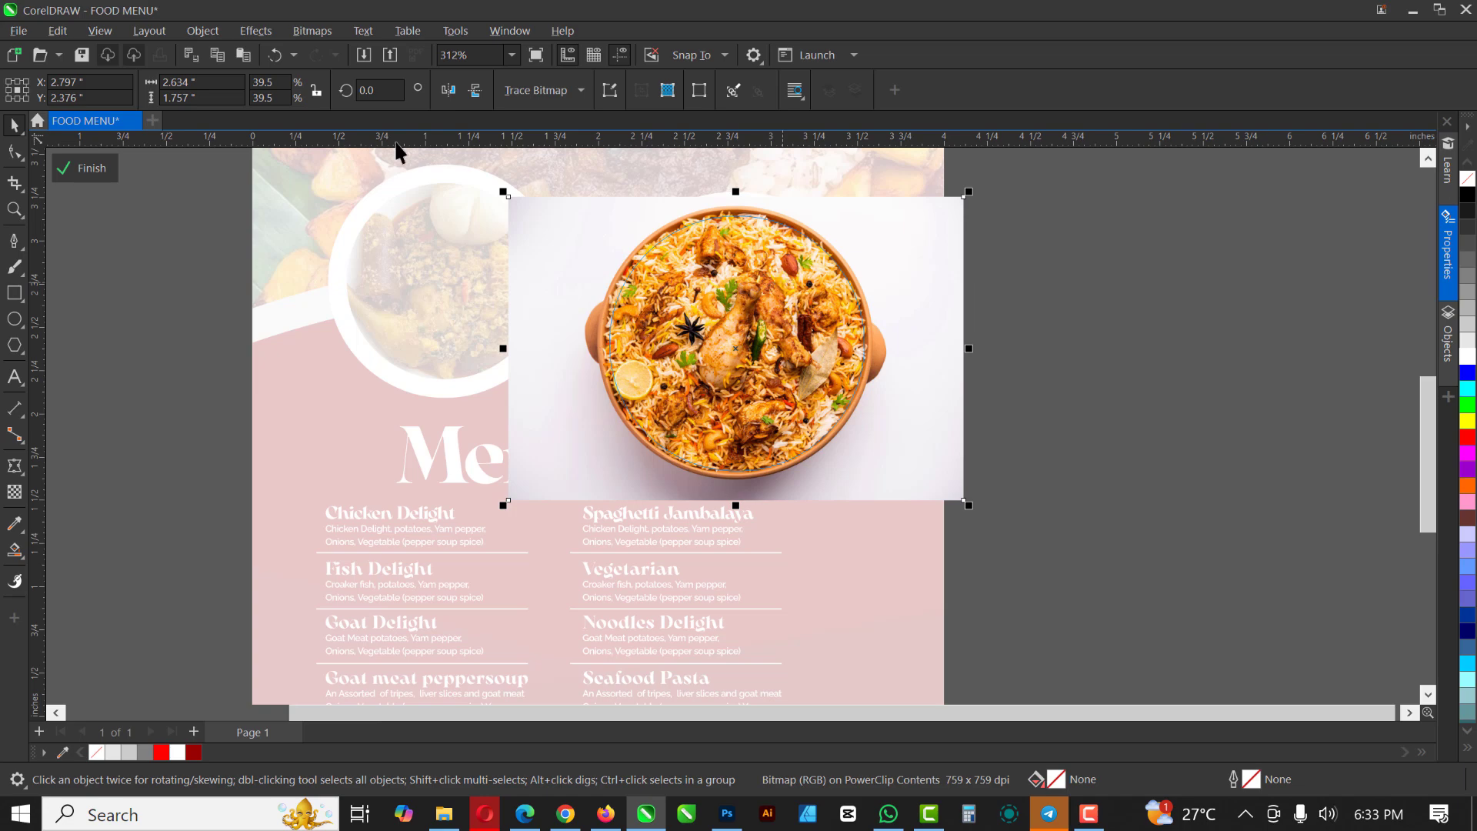
{"action": "left_click", "coordinate": [116, 170]}
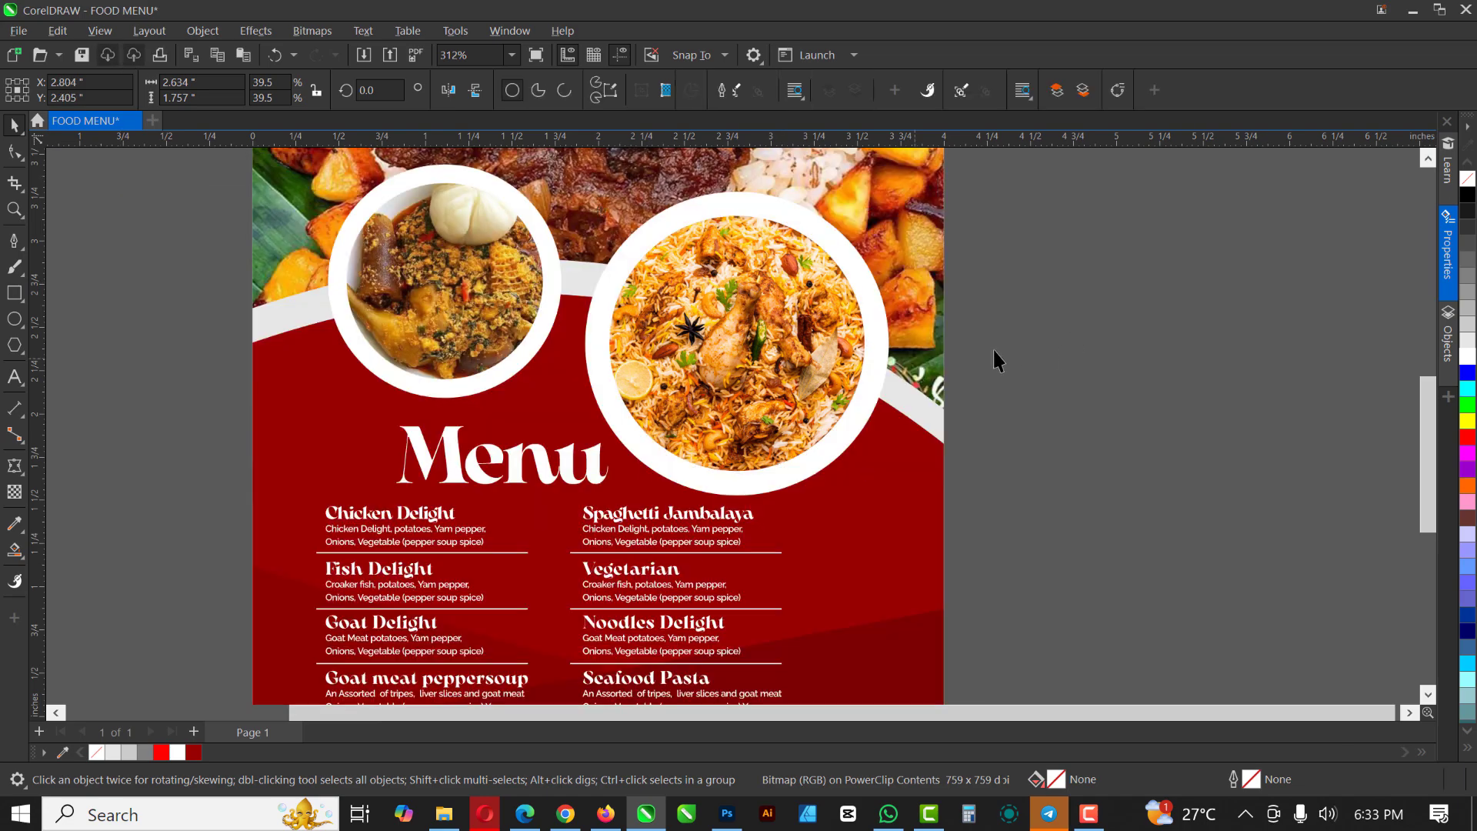
Shrink the biryani circle together with its white frame to about 1.61 by 1.61 inches
{"action": "scroll", "coordinate": [765, 379], "scroll_direction": "down", "scroll_amount": 1}
{"action": "scroll", "coordinate": [765, 379], "scroll_direction": "down", "scroll_amount": 2}
{"action": "scroll", "coordinate": [738, 363], "scroll_direction": "up", "scroll_amount": 2}
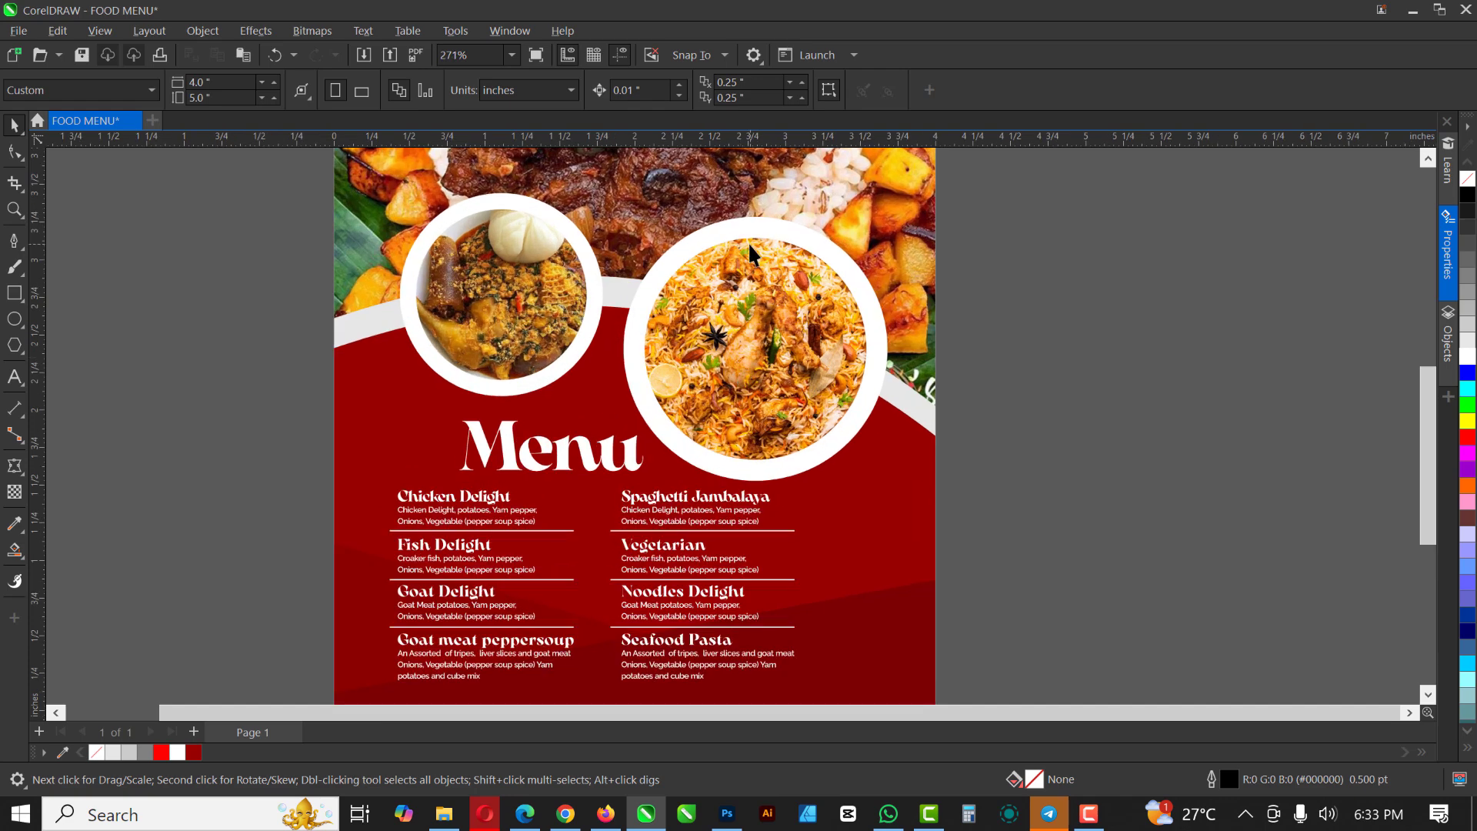
{"action": "left_click", "coordinate": [749, 244]}
{"action": "left_click", "coordinate": [786, 225]}
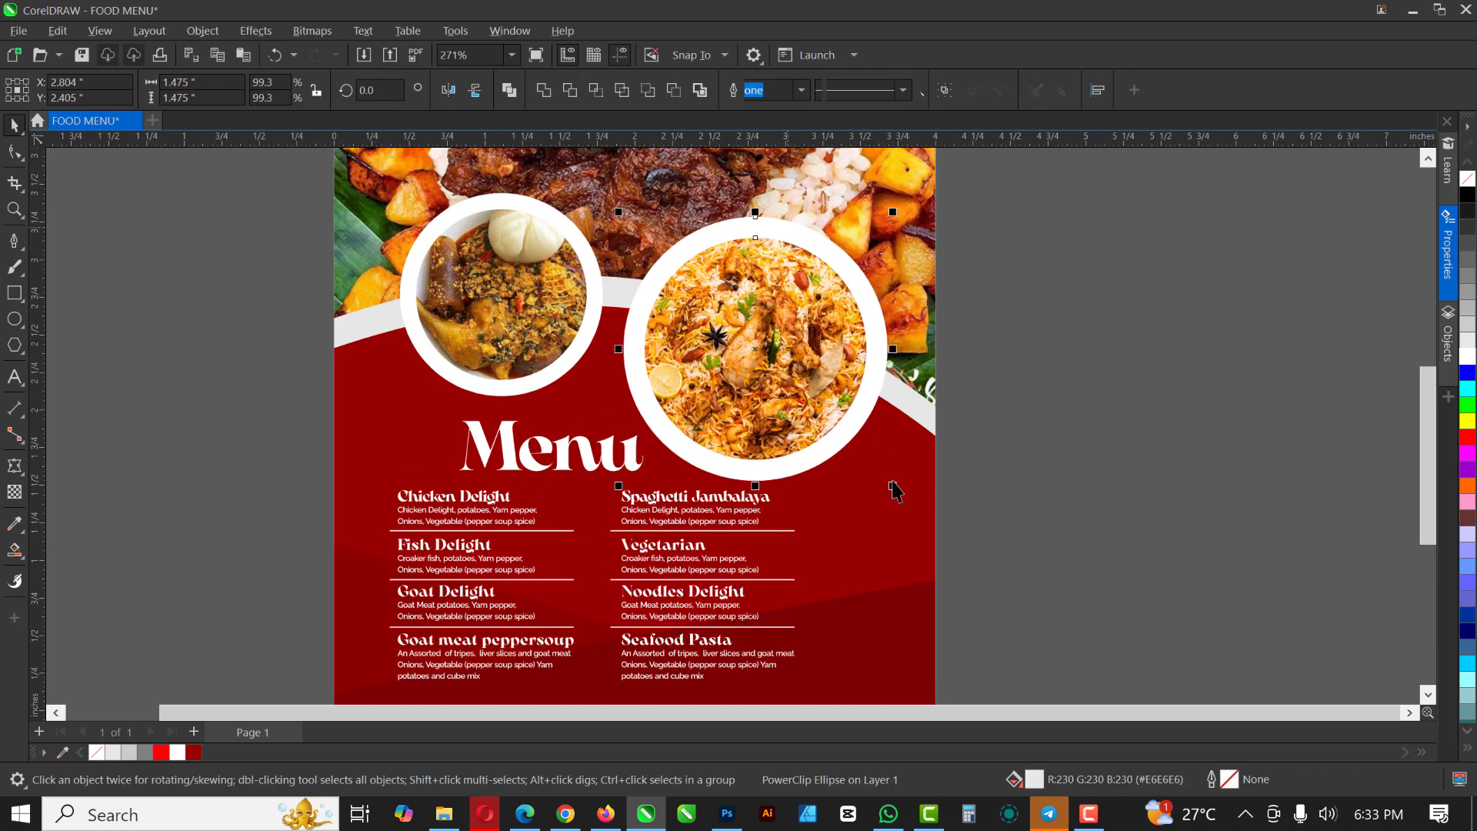
{"action": "left_click_drag", "start_coordinate": [893, 486], "coordinate": [801, 377]}
{"action": "scroll", "coordinate": [904, 421], "scroll_direction": "down", "scroll_amount": 2}
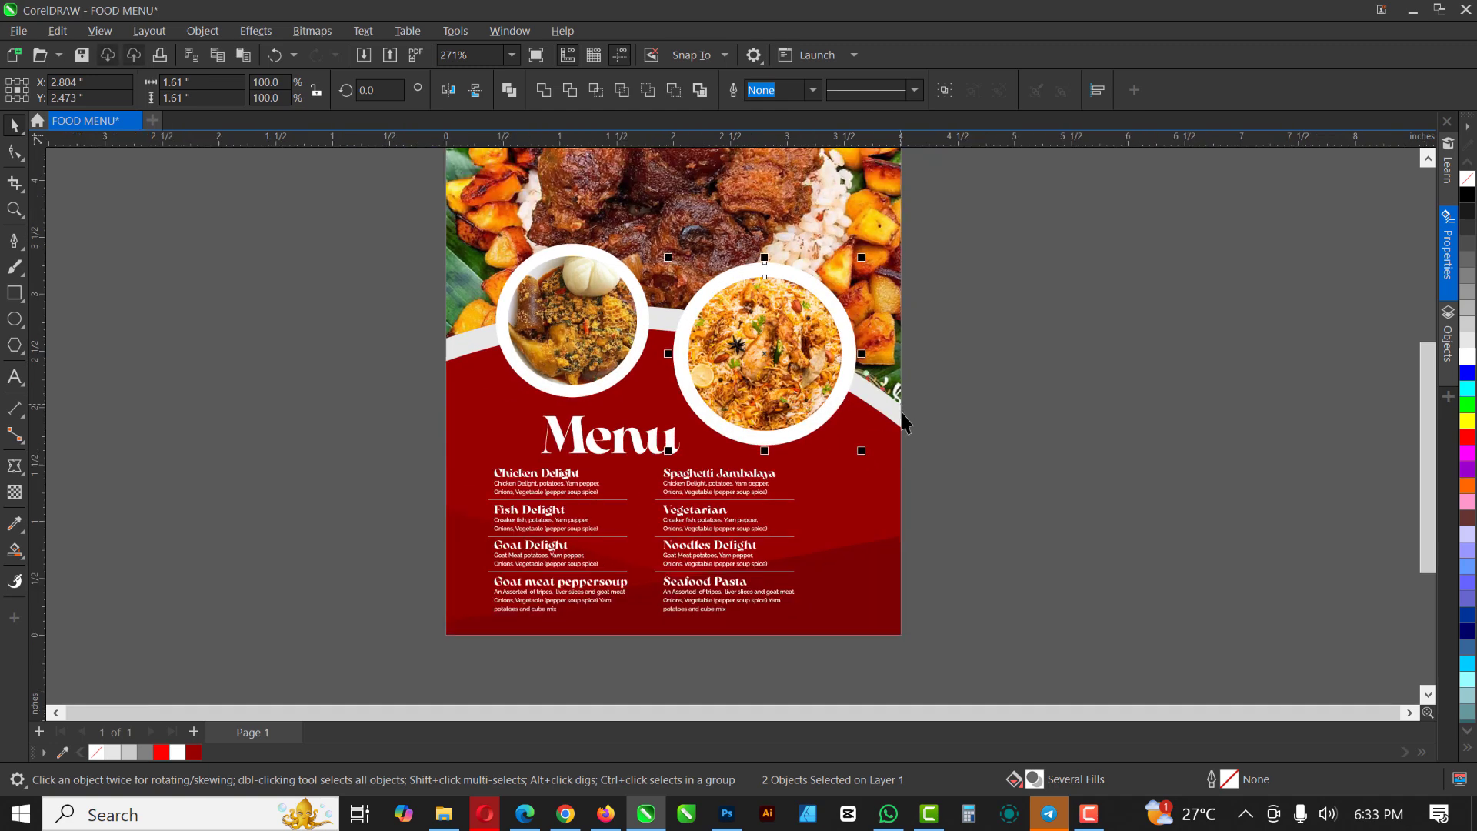
Try moving the light gray arched curve out past the flyer's right edge, and undo the move
{"action": "left_click", "coordinate": [904, 422]}
{"action": "scroll", "coordinate": [872, 390], "scroll_direction": "down", "scroll_amount": 2}
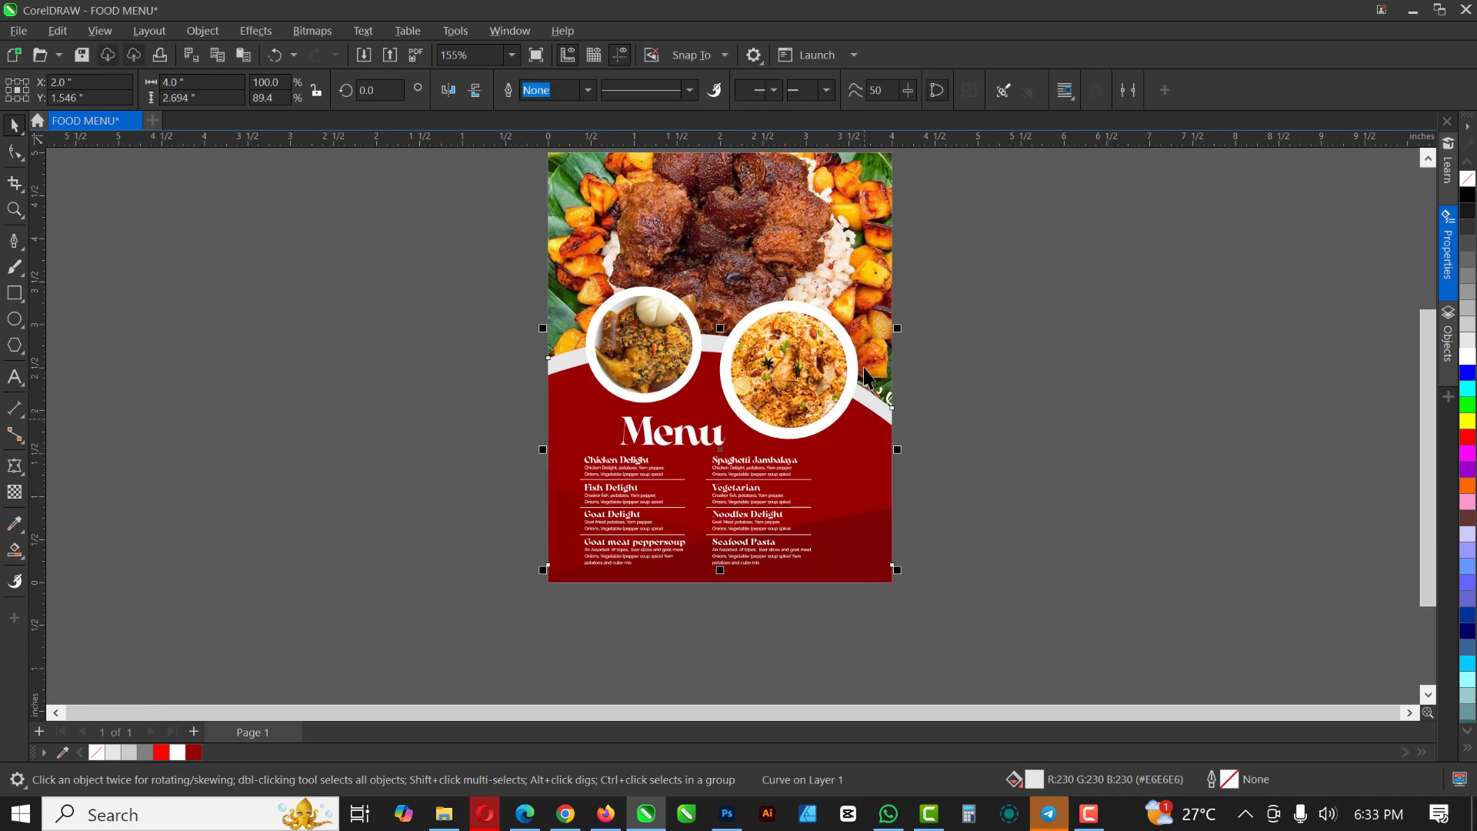
{"action": "scroll", "coordinate": [866, 377], "scroll_direction": "up", "scroll_amount": 1}
{"action": "scroll", "coordinate": [867, 377], "scroll_direction": "up", "scroll_amount": 1}
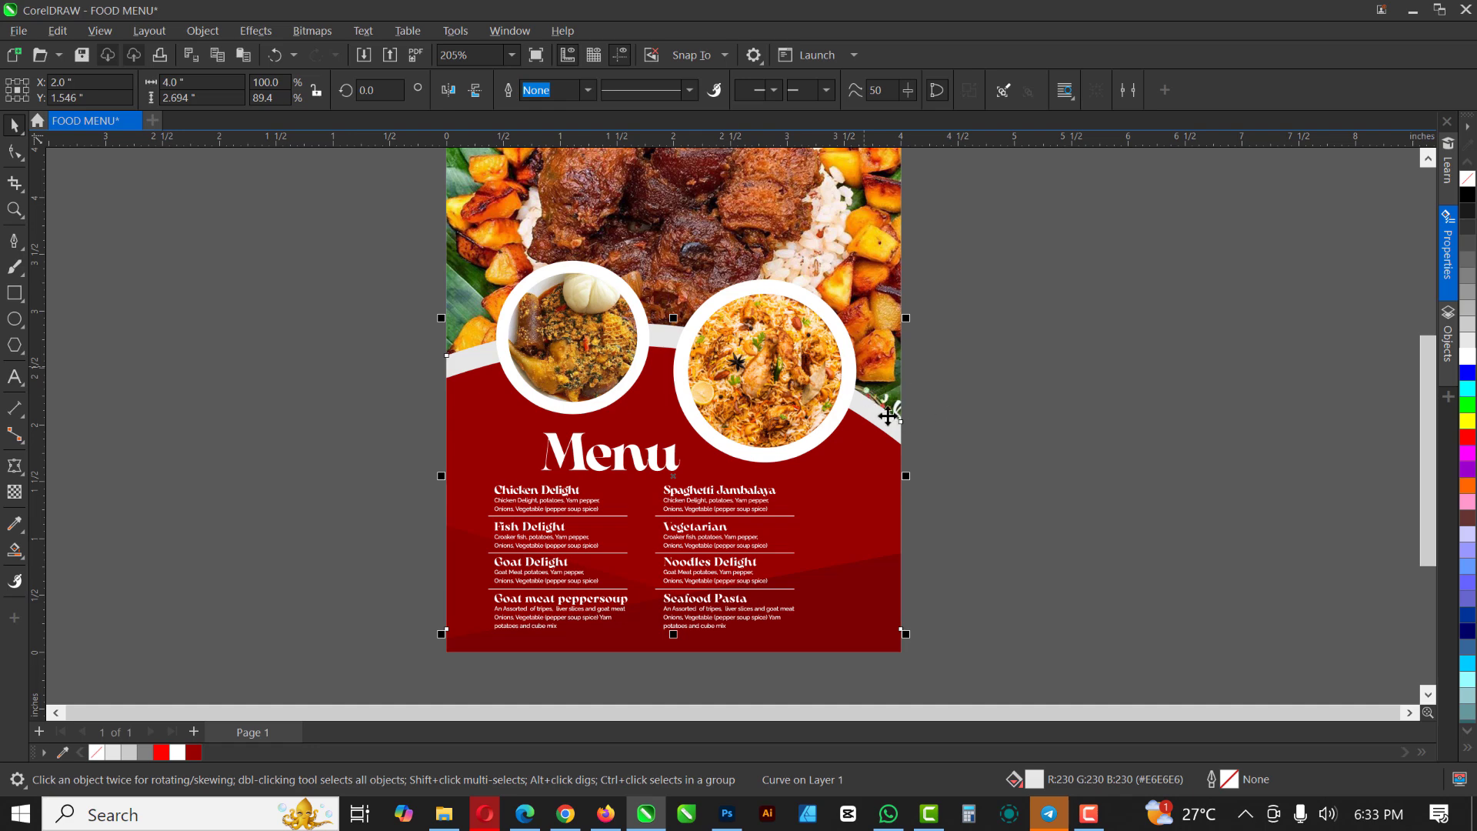
{"action": "left_click_drag", "start_coordinate": [888, 419], "coordinate": [1098, 406]}
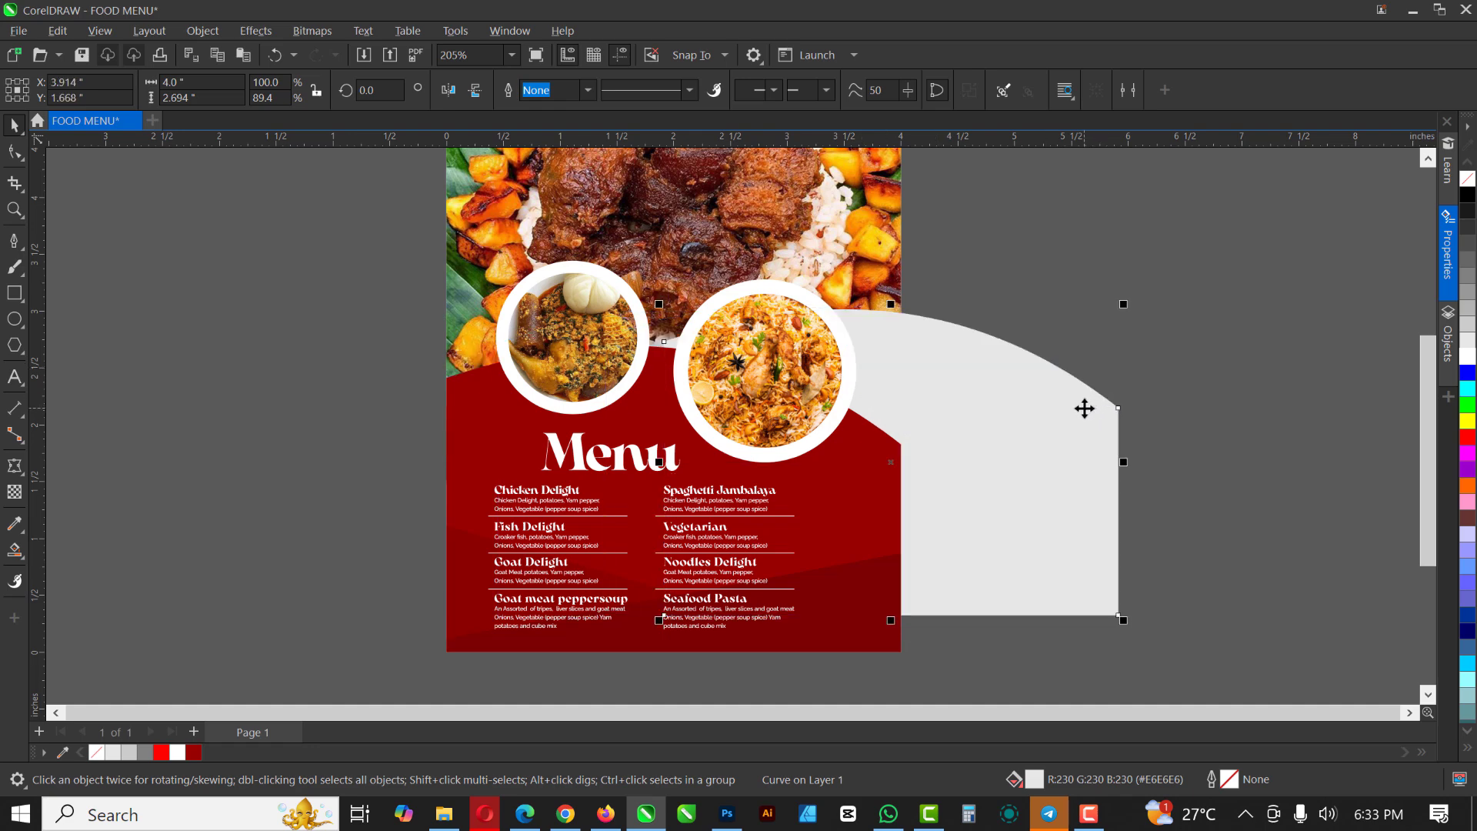
{"action": "key", "text": "ctrl+z"}
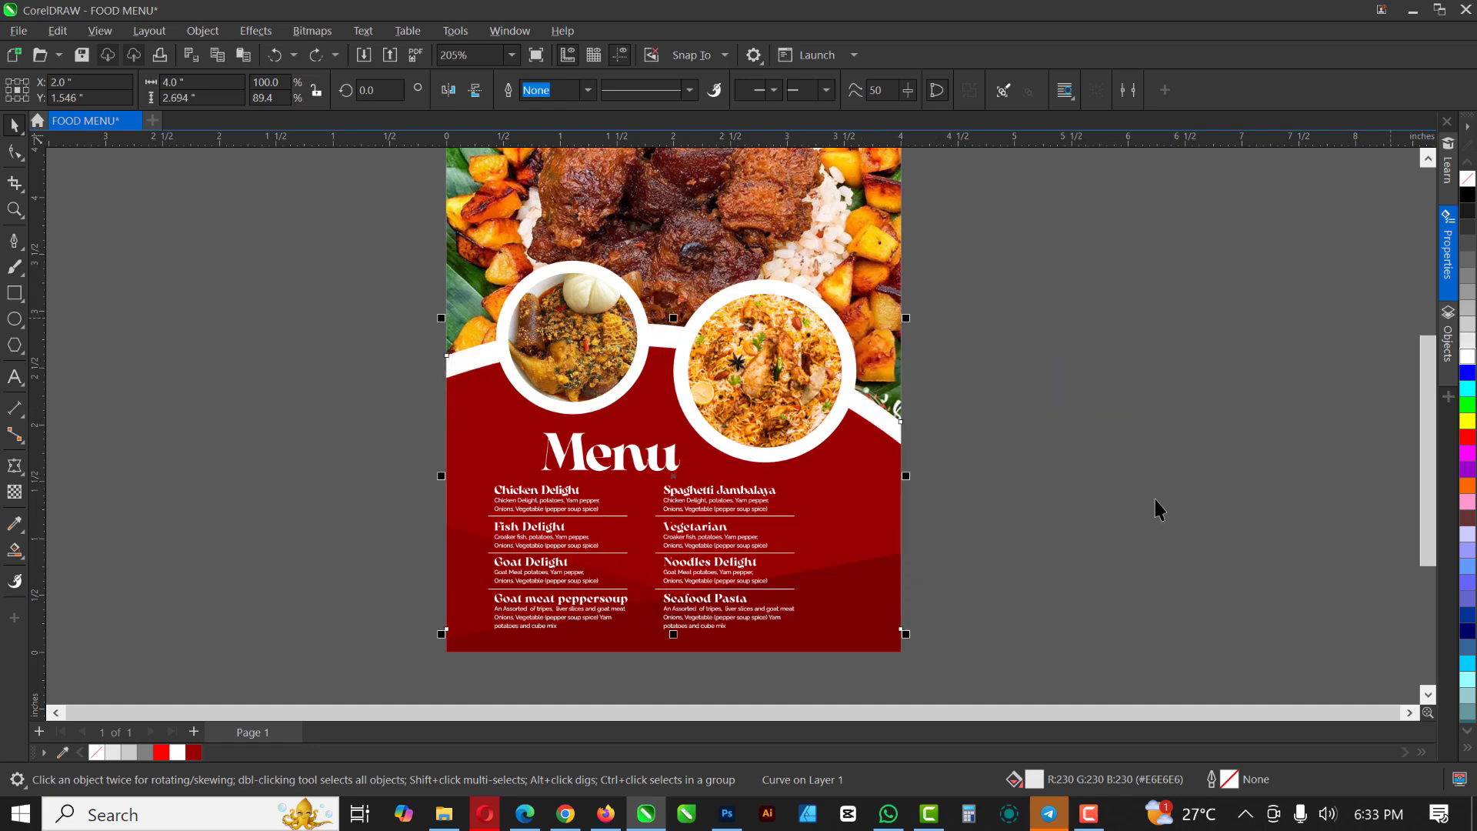
Duplicate the white frame circle of the smaller picture in place and bring the copy to the front
{"action": "key", "text": "Escape"}
{"action": "scroll", "coordinate": [737, 411], "scroll_direction": "down", "scroll_amount": 2}
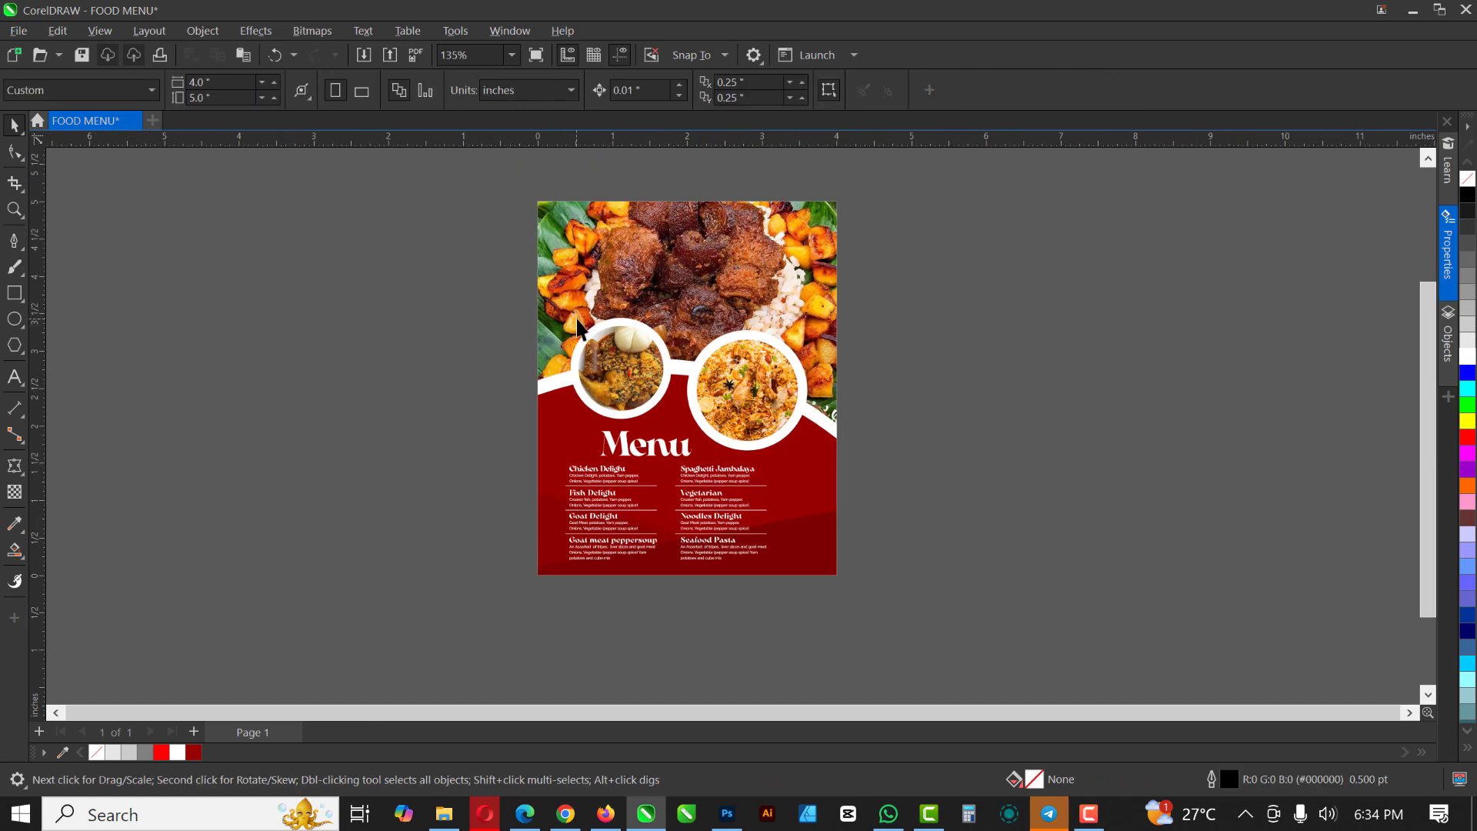
{"action": "scroll", "coordinate": [625, 292], "scroll_direction": "up", "scroll_amount": 3}
{"action": "scroll", "coordinate": [625, 292], "scroll_direction": "up", "scroll_amount": 1}
{"action": "left_click", "coordinate": [629, 298]}
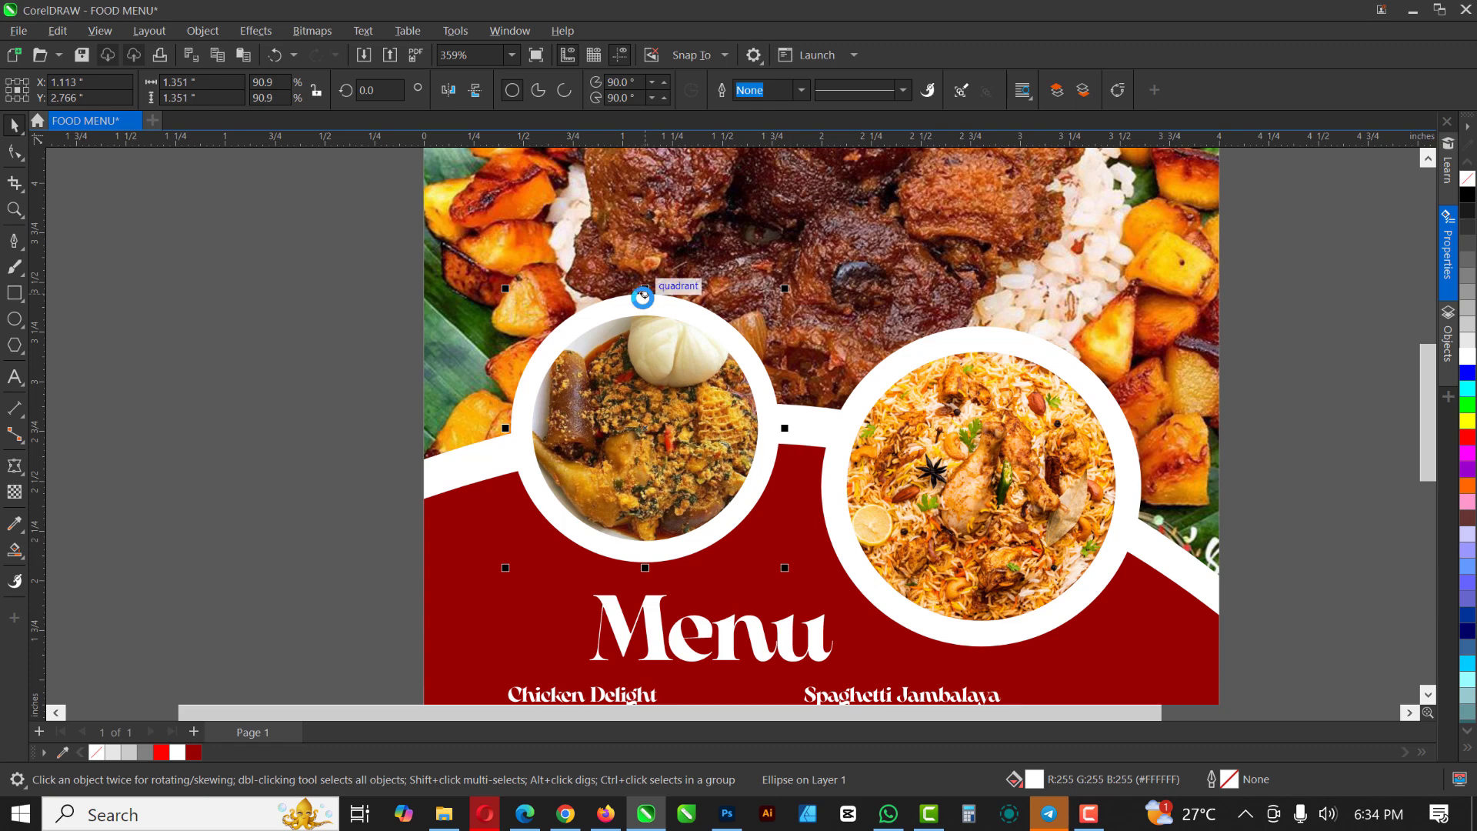
{"action": "key", "text": "shift+Page_Up"}
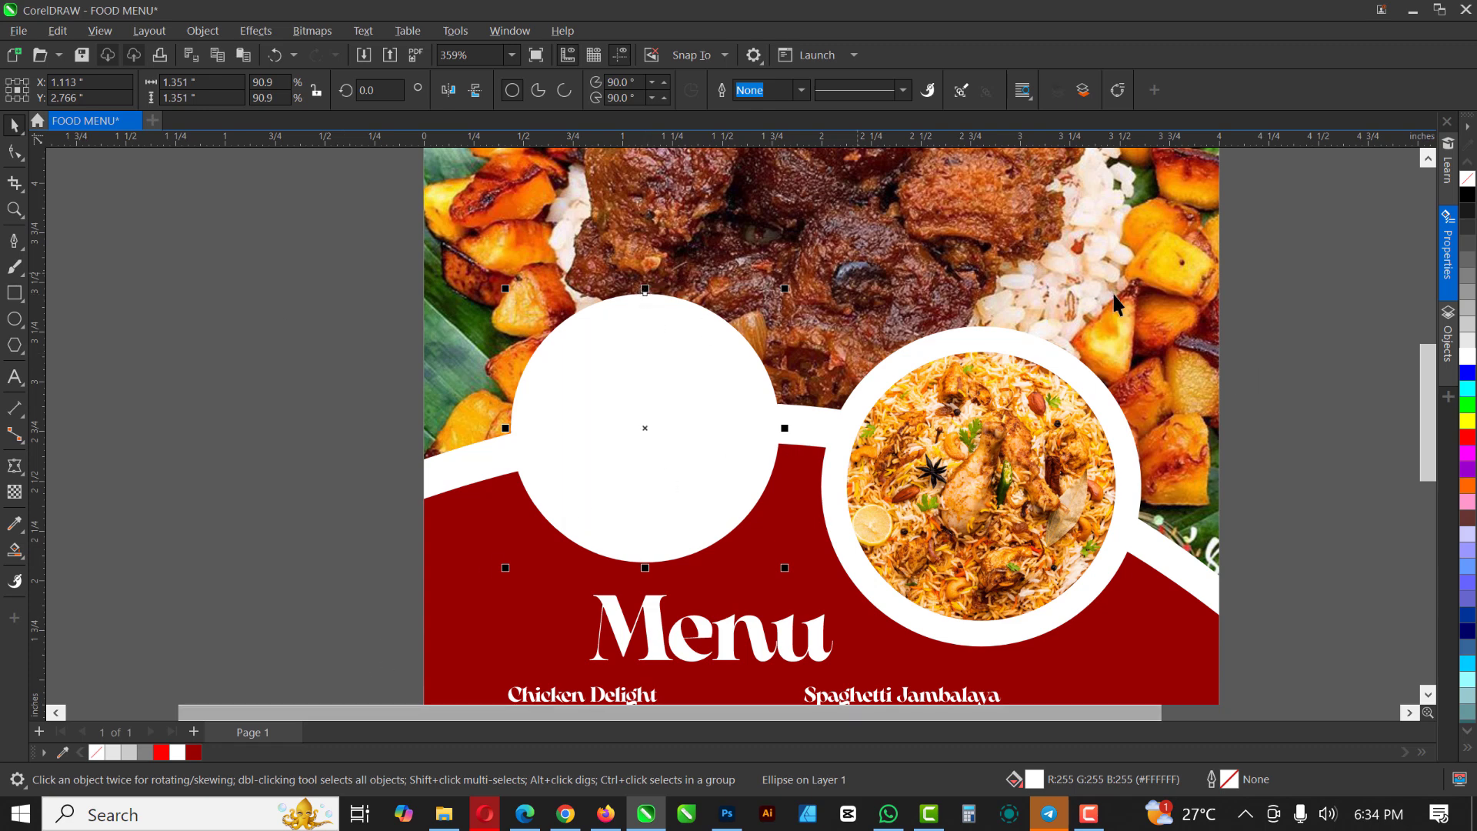
Try moving the white circle copy diagonally off the smaller picture, and undo the move
{"action": "left_click", "coordinate": [14, 524]}
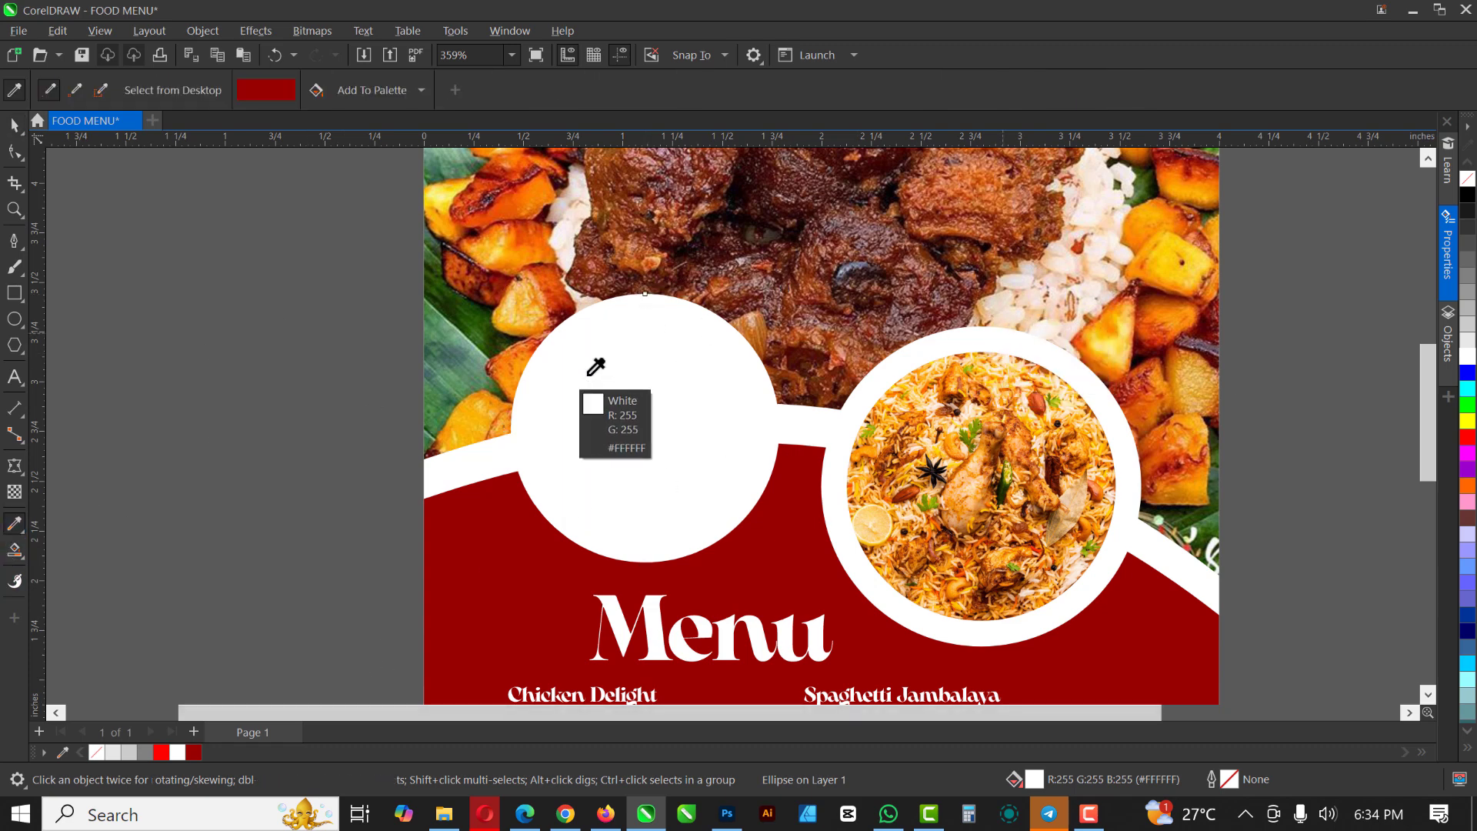
{"action": "key", "text": "space"}
{"action": "left_click_drag", "start_coordinate": [653, 373], "coordinate": [584, 405]}
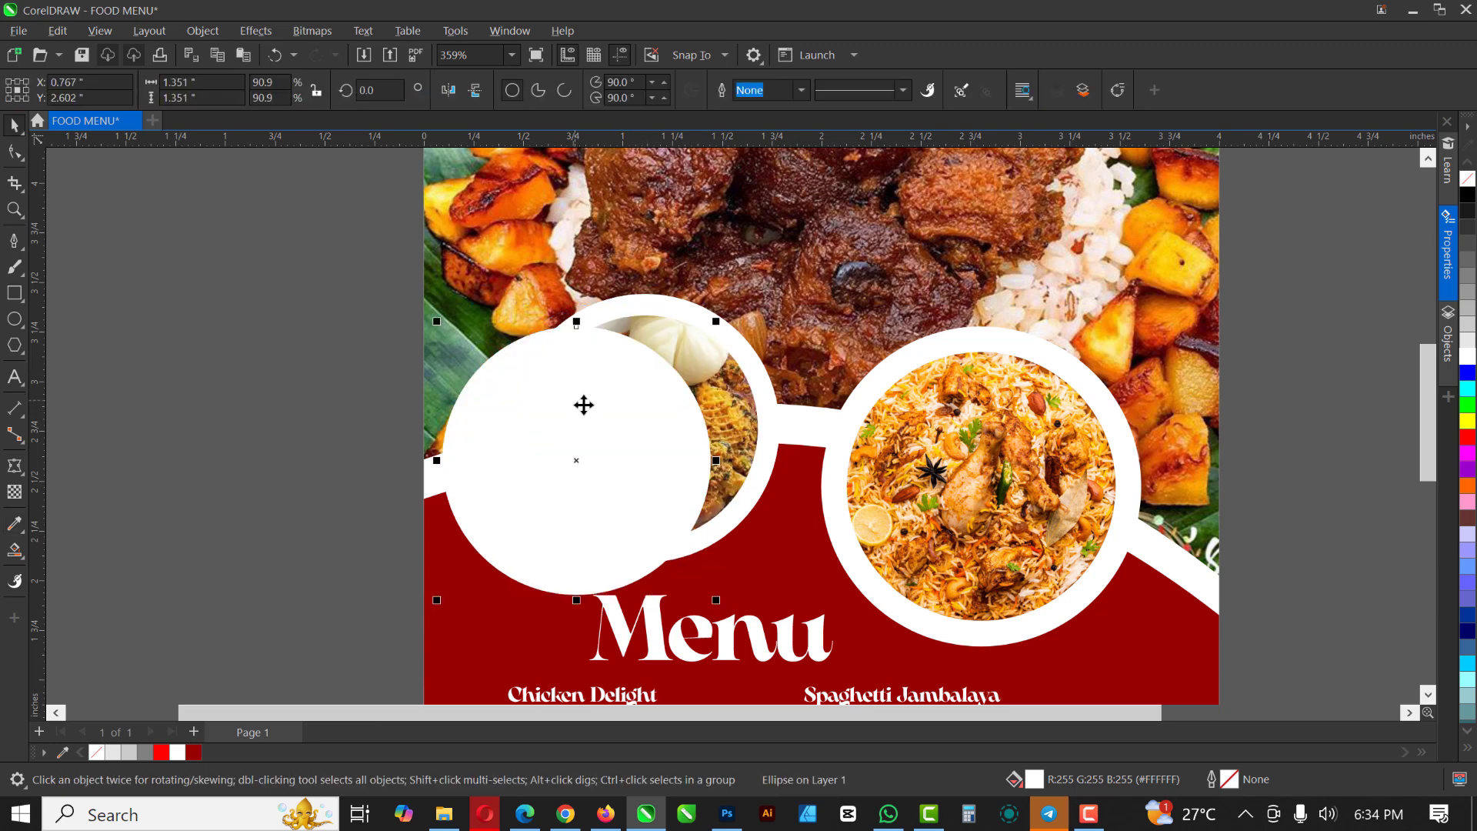
{"action": "key", "text": "ctrl+z"}
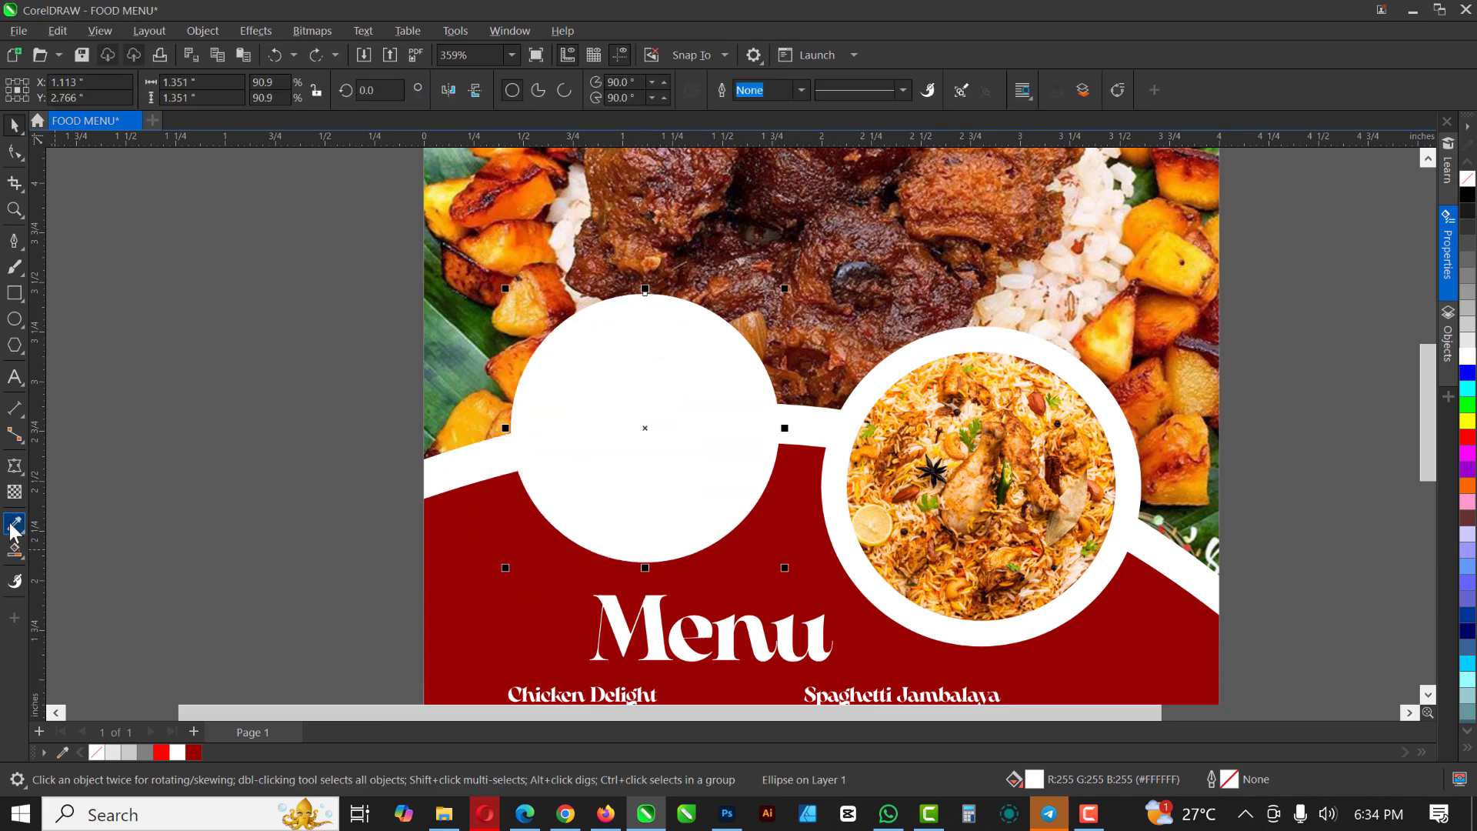
Fill the white circle copy with the yellow #FDD005 sampled from the plantain in the food picture
{"action": "left_click", "coordinate": [14, 526]}
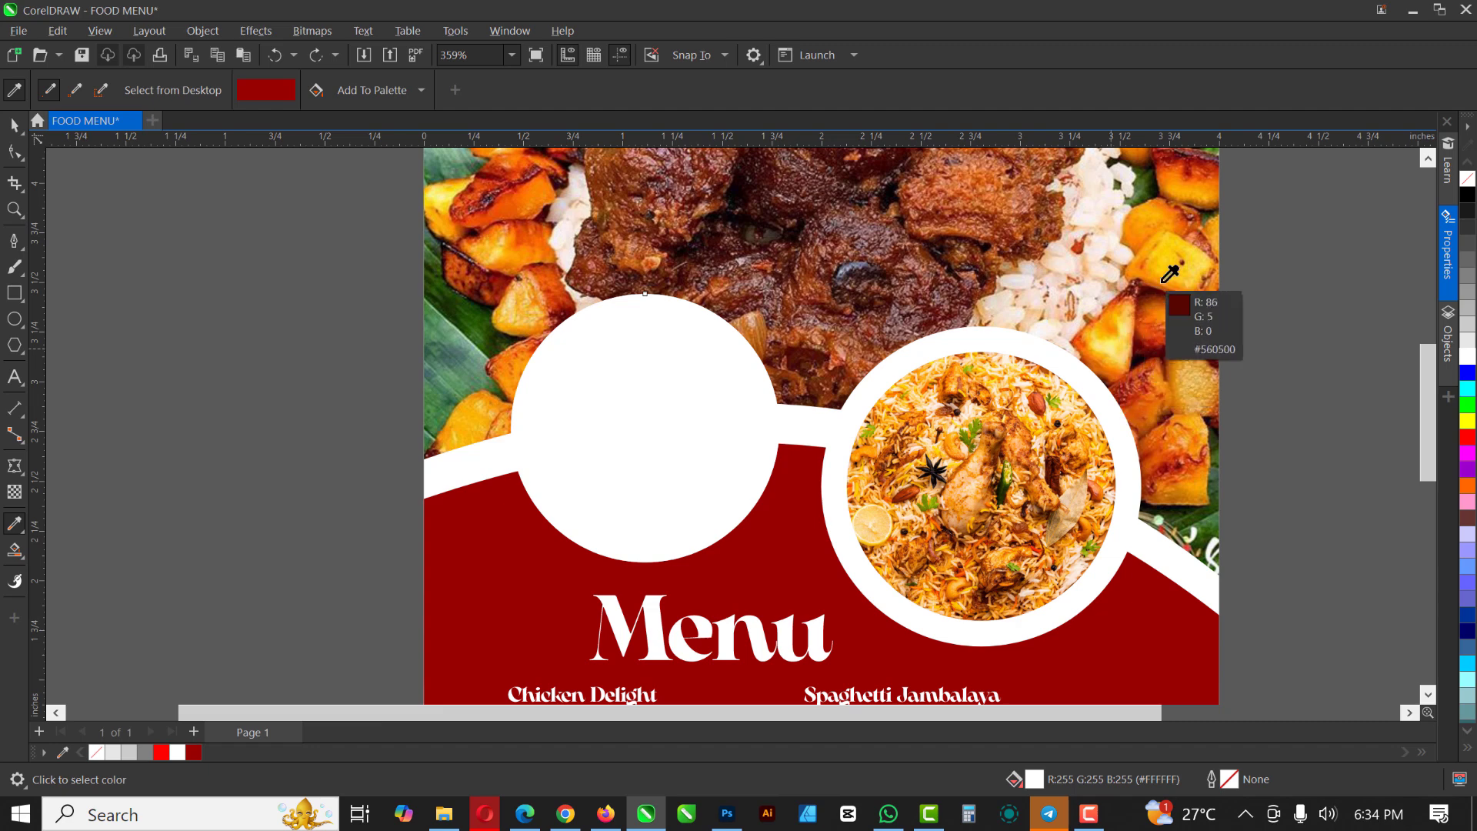
{"action": "left_click", "coordinate": [1174, 260]}
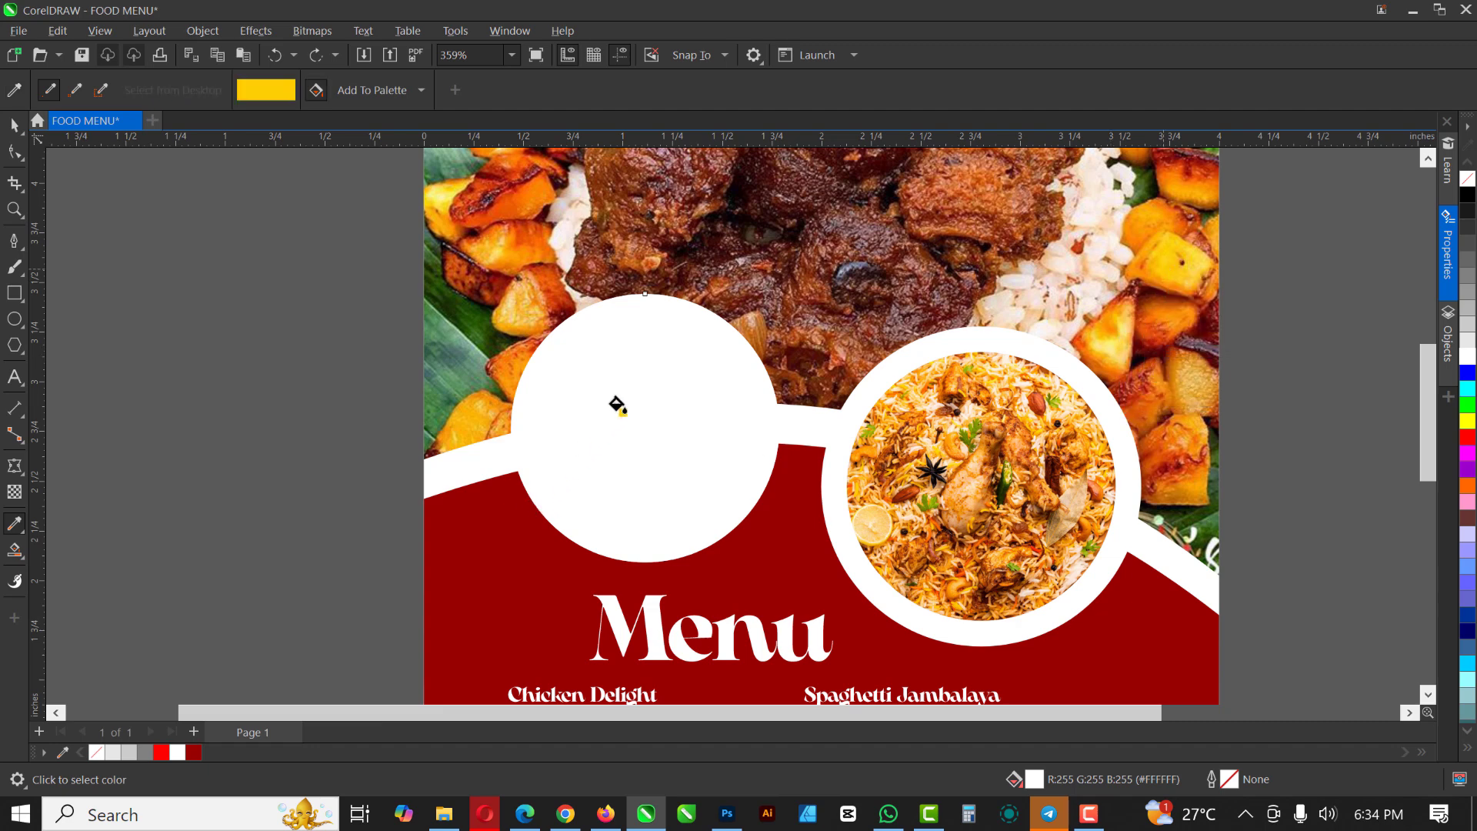
{"action": "left_click", "coordinate": [617, 405]}
{"action": "left_click", "coordinate": [14, 125]}
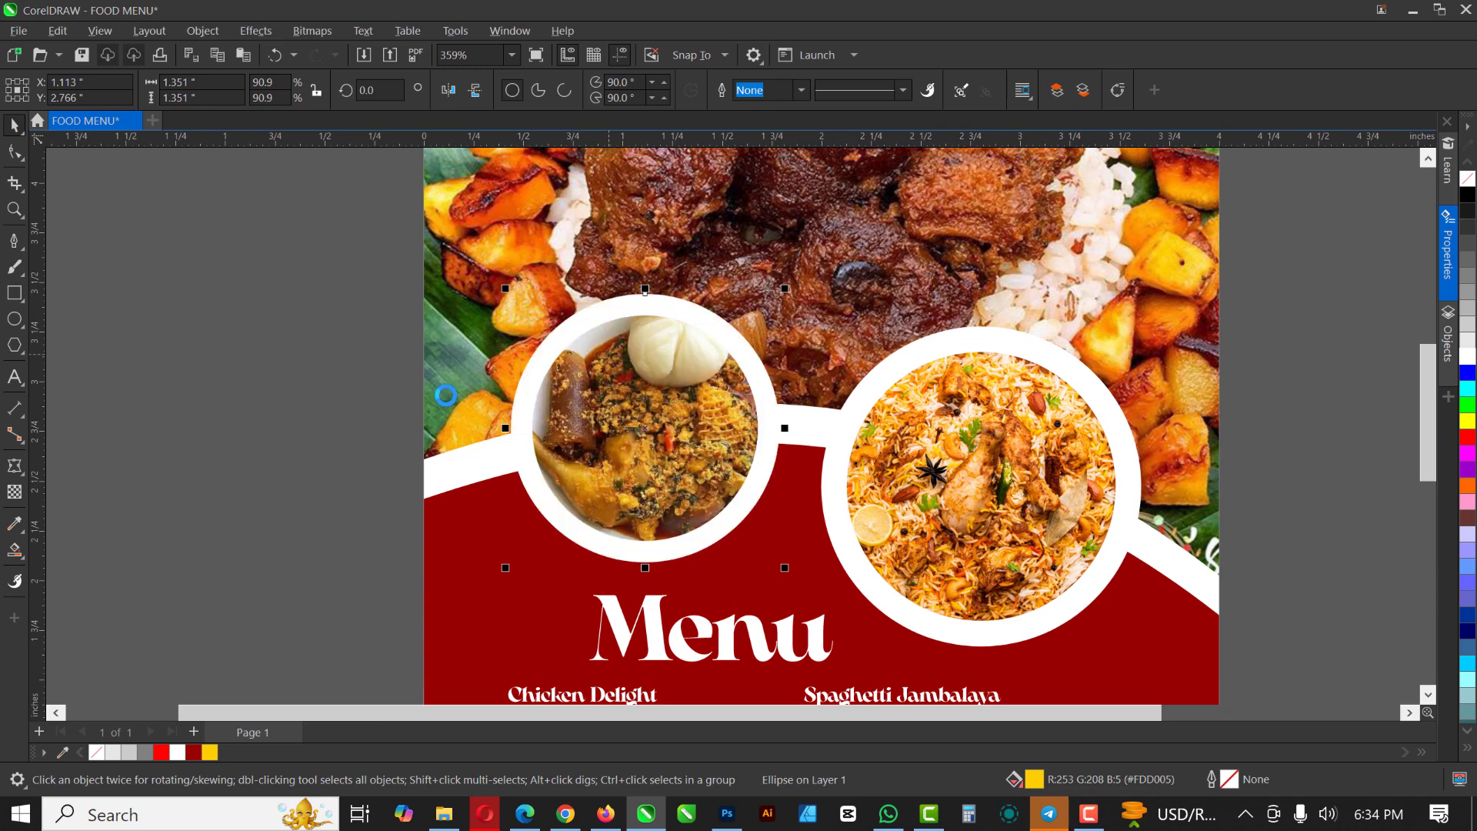
Try shifting the yellow circle sideways off the smaller picture, and undo the shift
{"action": "key", "text": "ctrl+z"}
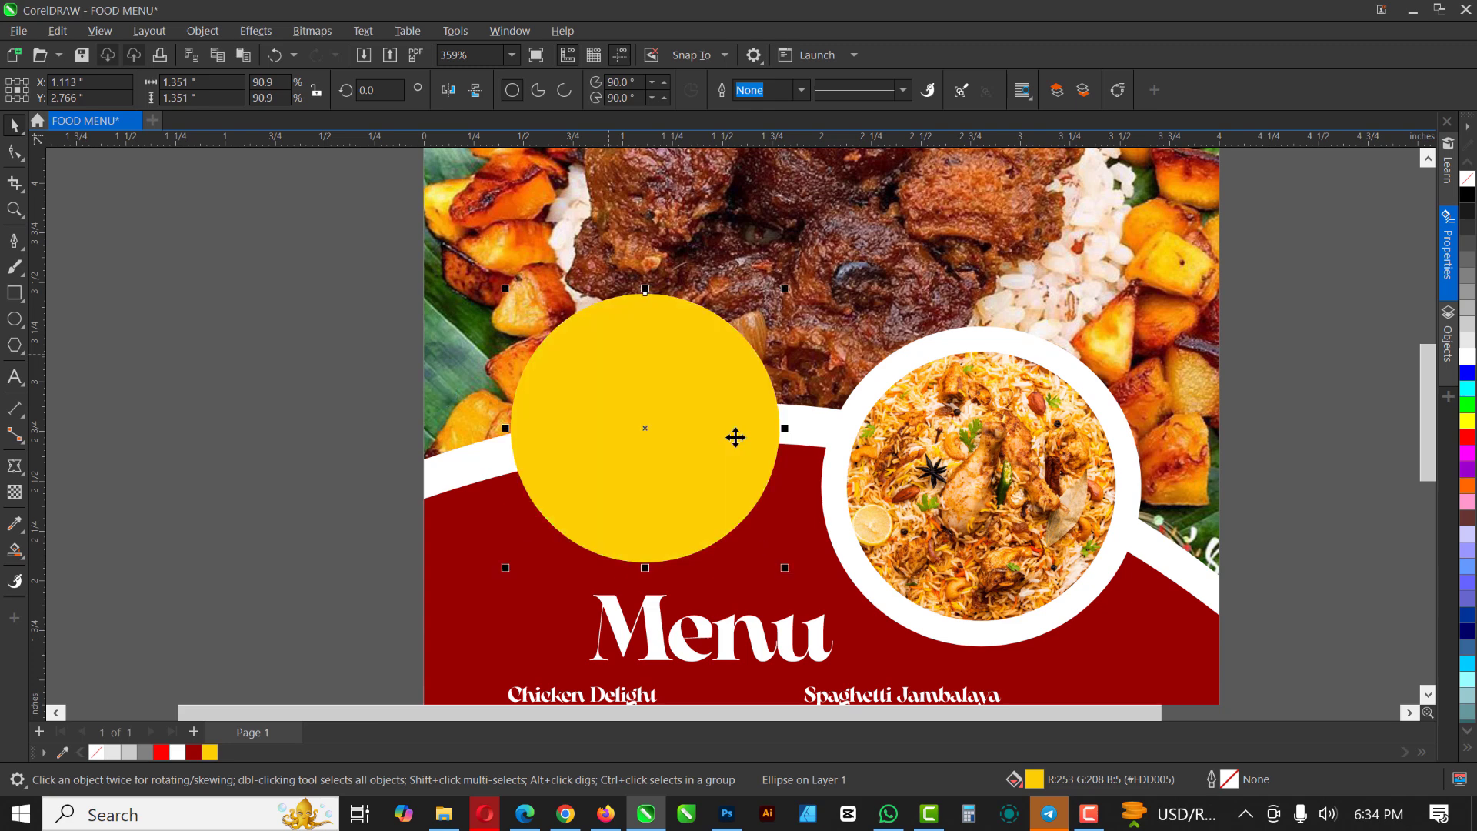
{"action": "left_click", "coordinate": [688, 346]}
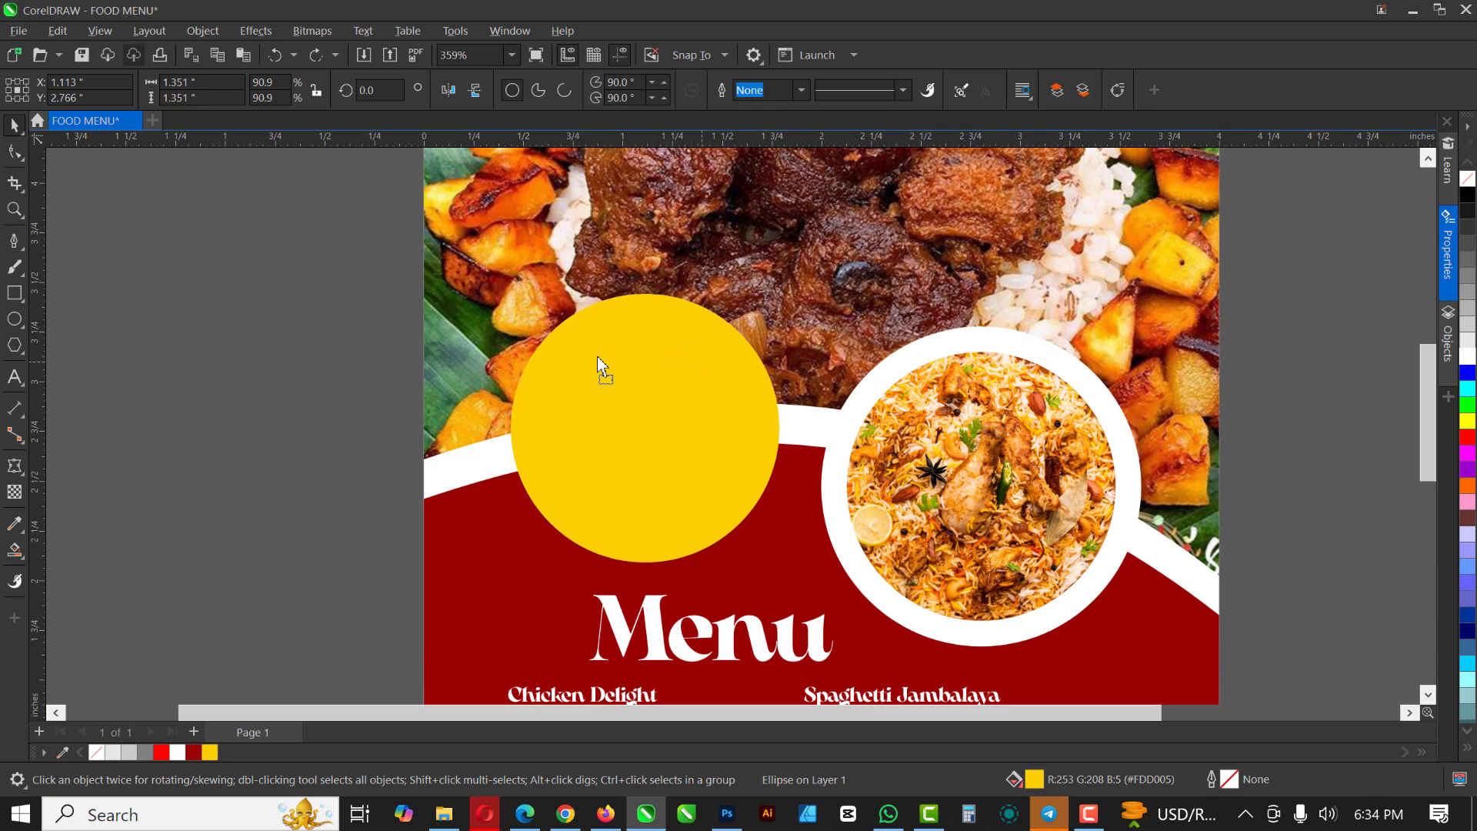
{"action": "key", "text": "ctrl+z"}
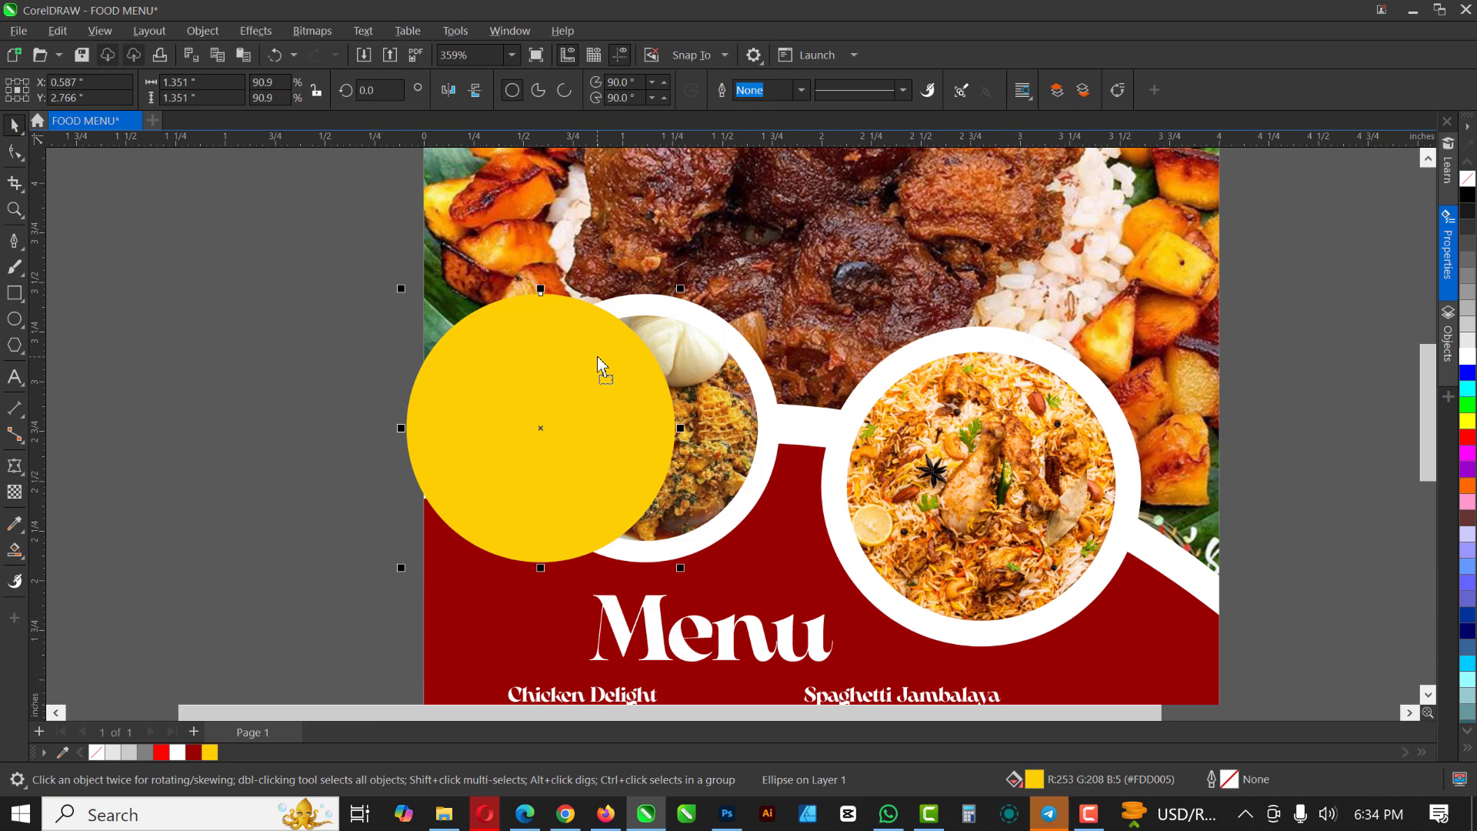
{"action": "key", "text": "ctrl+shift+z"}
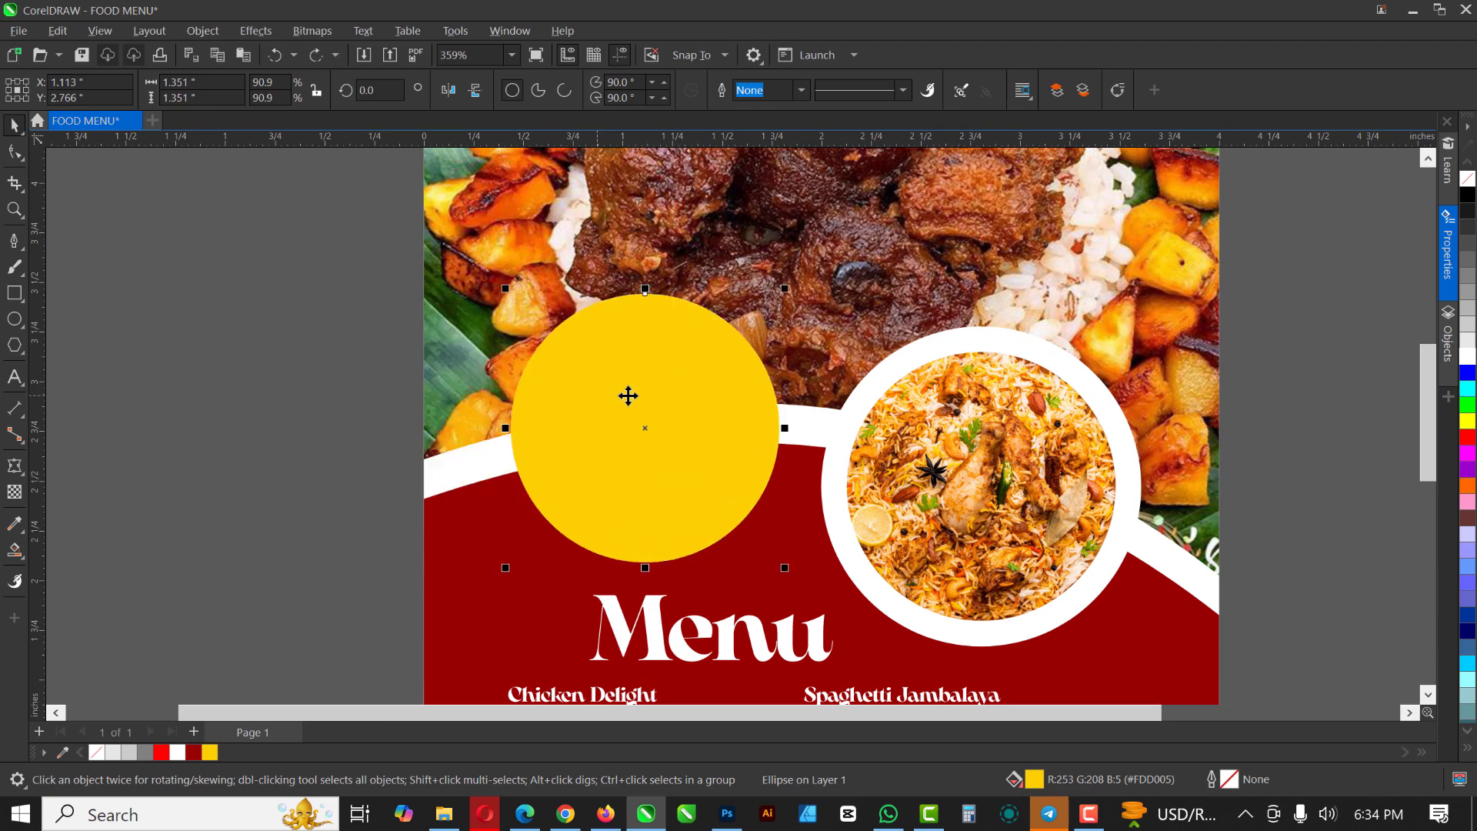
Send the yellow circle behind the smaller picture's white frame and enlarge it to about 1.539 by 1.539 inches
{"action": "key", "text": "ctrl+shift+z"}
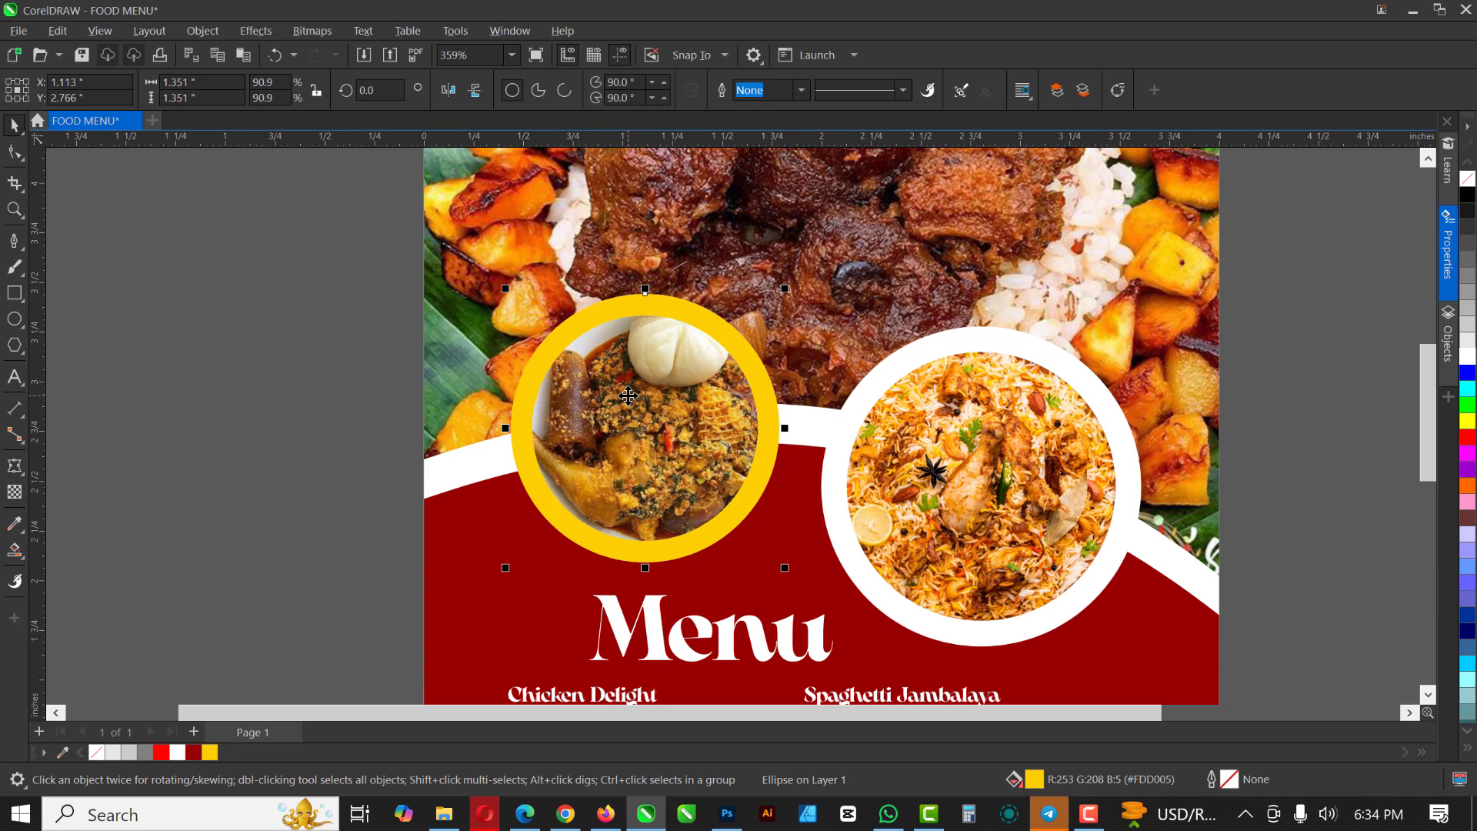
{"action": "key", "text": "ctrl+z"}
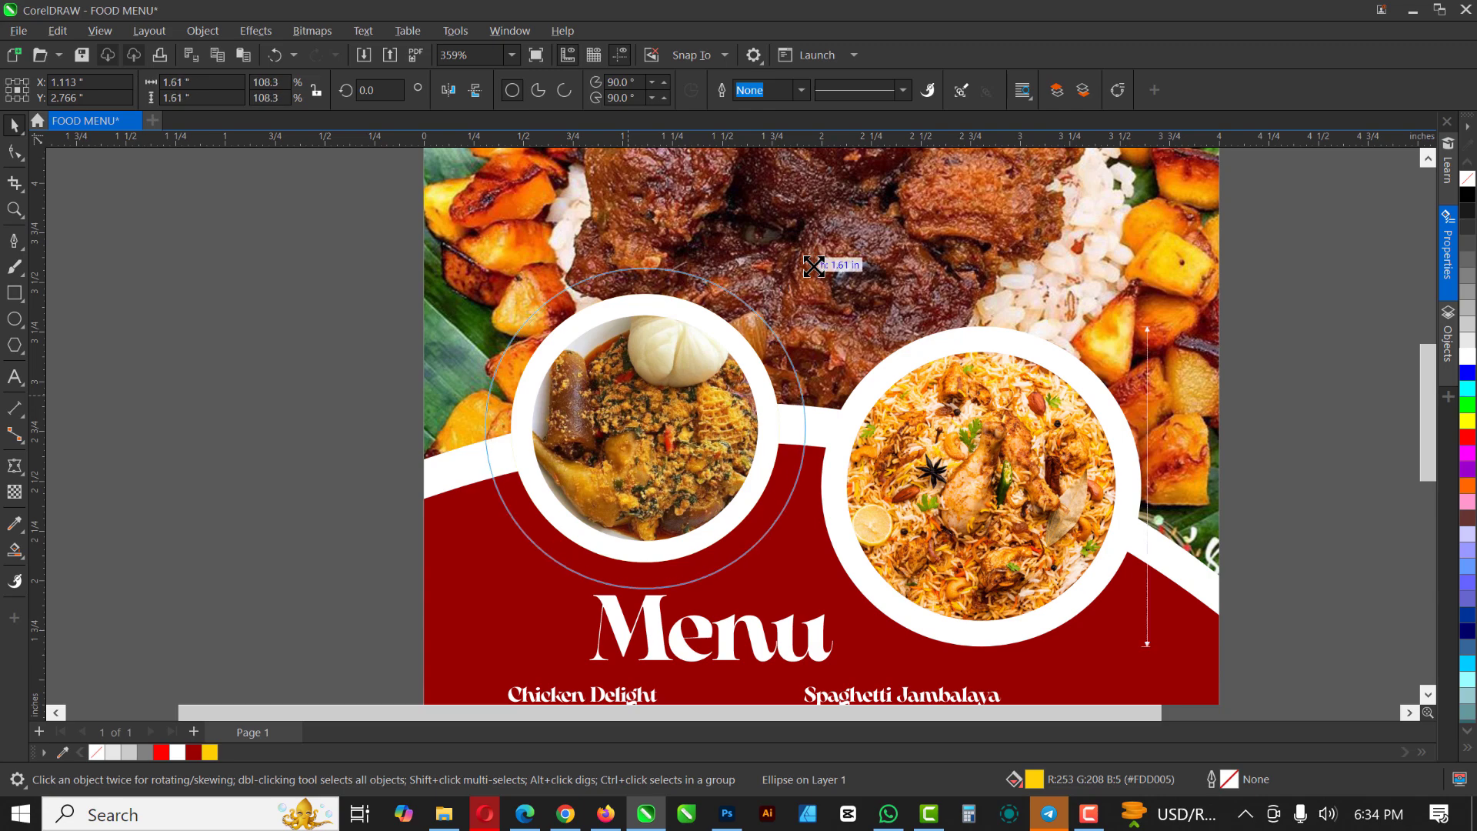
{"action": "mouse_move", "coordinate": [785, 289]}
{"action": "left_mouse_down"}
{"action": "mouse_move", "coordinate": [795, 267]}
{"action": "mouse_move", "coordinate": [794, 286]}
{"action": "left_mouse_up"}
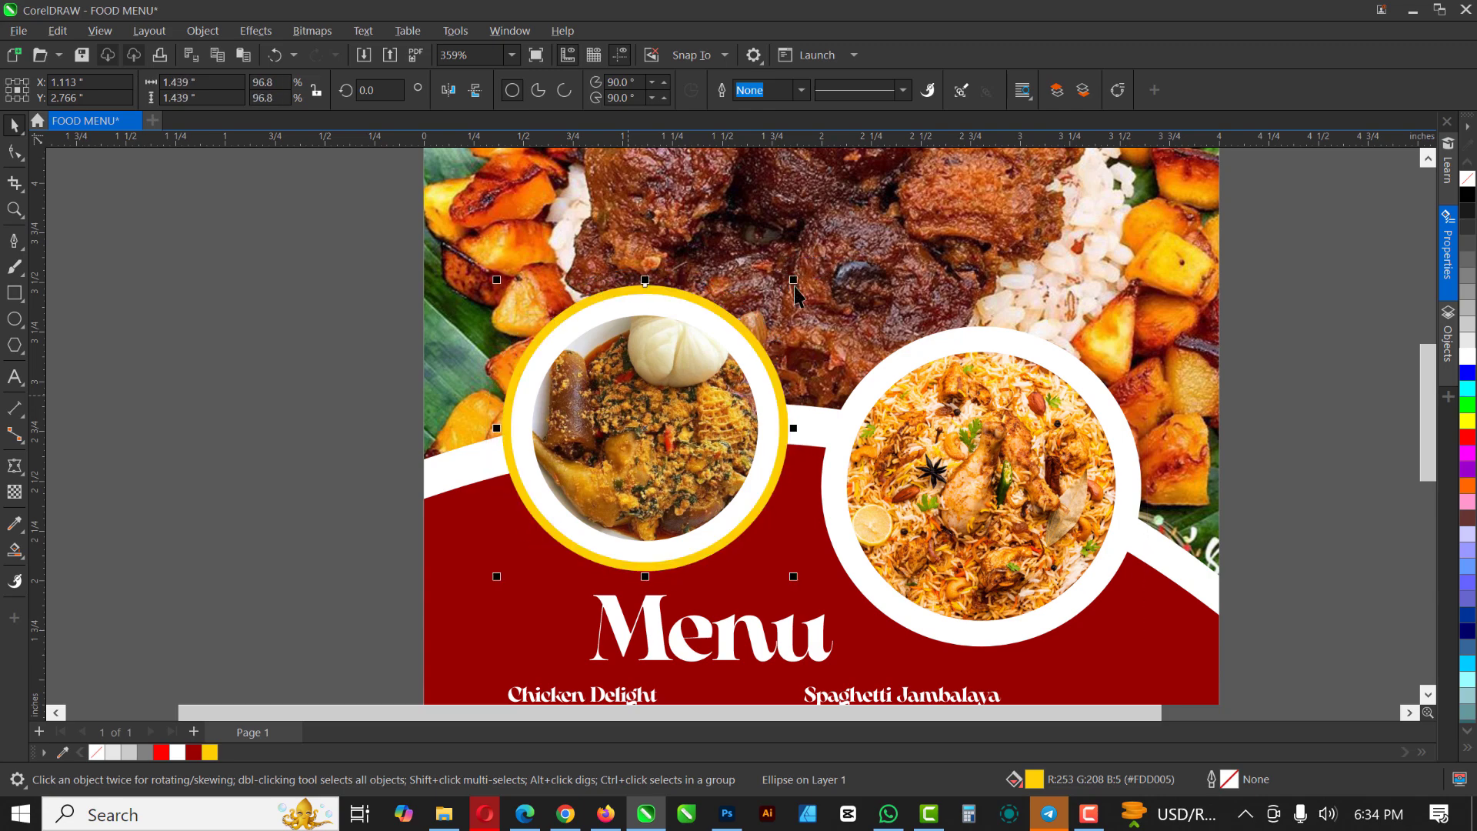
{"action": "scroll", "coordinate": [770, 285], "scroll_direction": "up", "scroll_amount": 1}
{"action": "scroll", "coordinate": [779, 292], "scroll_direction": "up", "scroll_amount": 1}
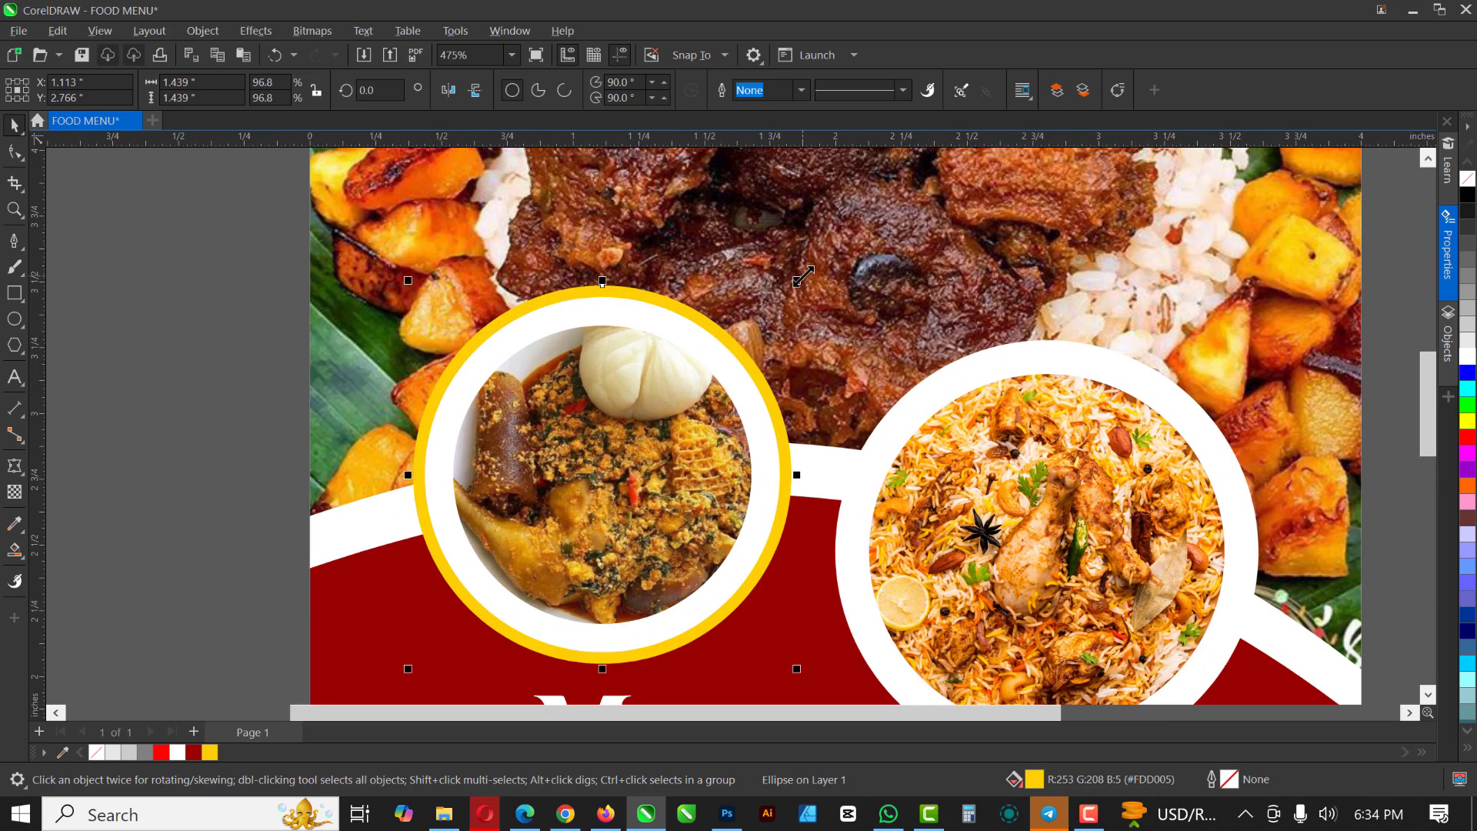
{"action": "left_click_drag", "start_coordinate": [809, 267], "coordinate": [805, 304]}
Order the yellow circle behind the white arched band and the red background, keeping it in front of the main food picture
{"action": "scroll", "coordinate": [732, 333], "scroll_direction": "down", "scroll_amount": 2}
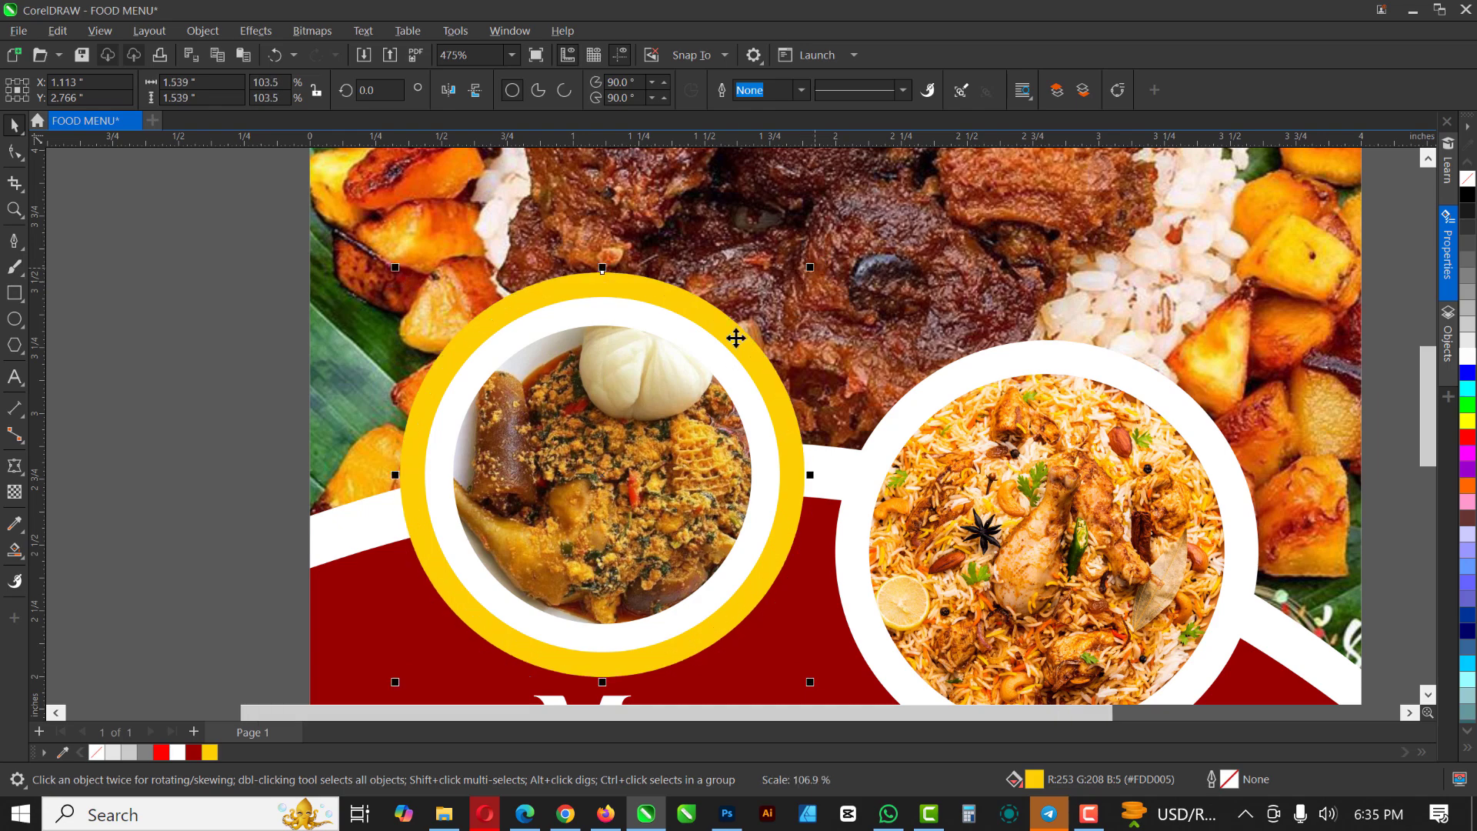
{"action": "scroll", "coordinate": [661, 571], "scroll_direction": "up", "scroll_amount": 2}
{"action": "left_click", "coordinate": [662, 571]}
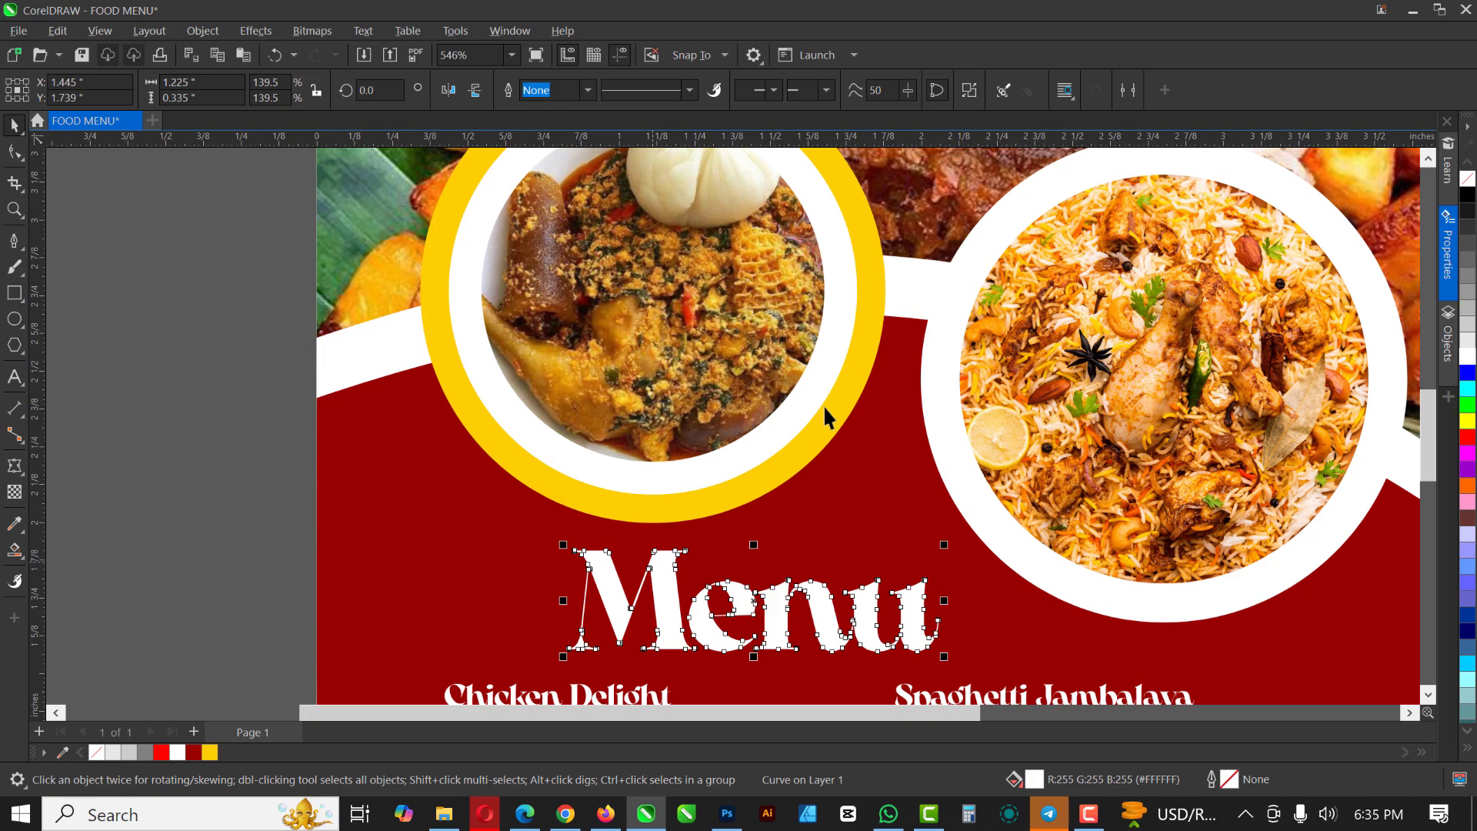
{"action": "scroll", "coordinate": [823, 404], "scroll_direction": "down", "scroll_amount": 3}
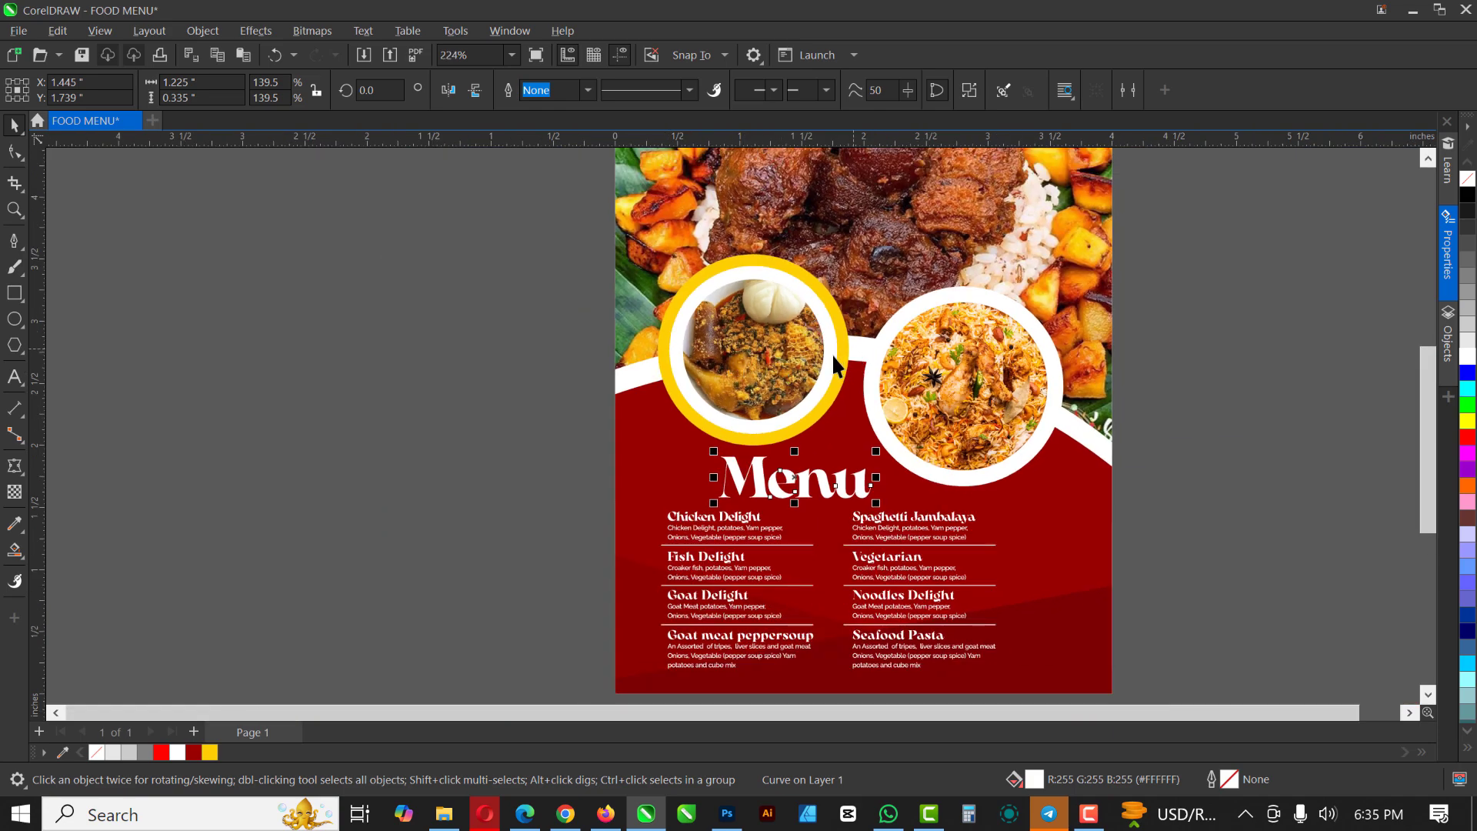
{"action": "scroll", "coordinate": [832, 354], "scroll_direction": "up", "scroll_amount": 2}
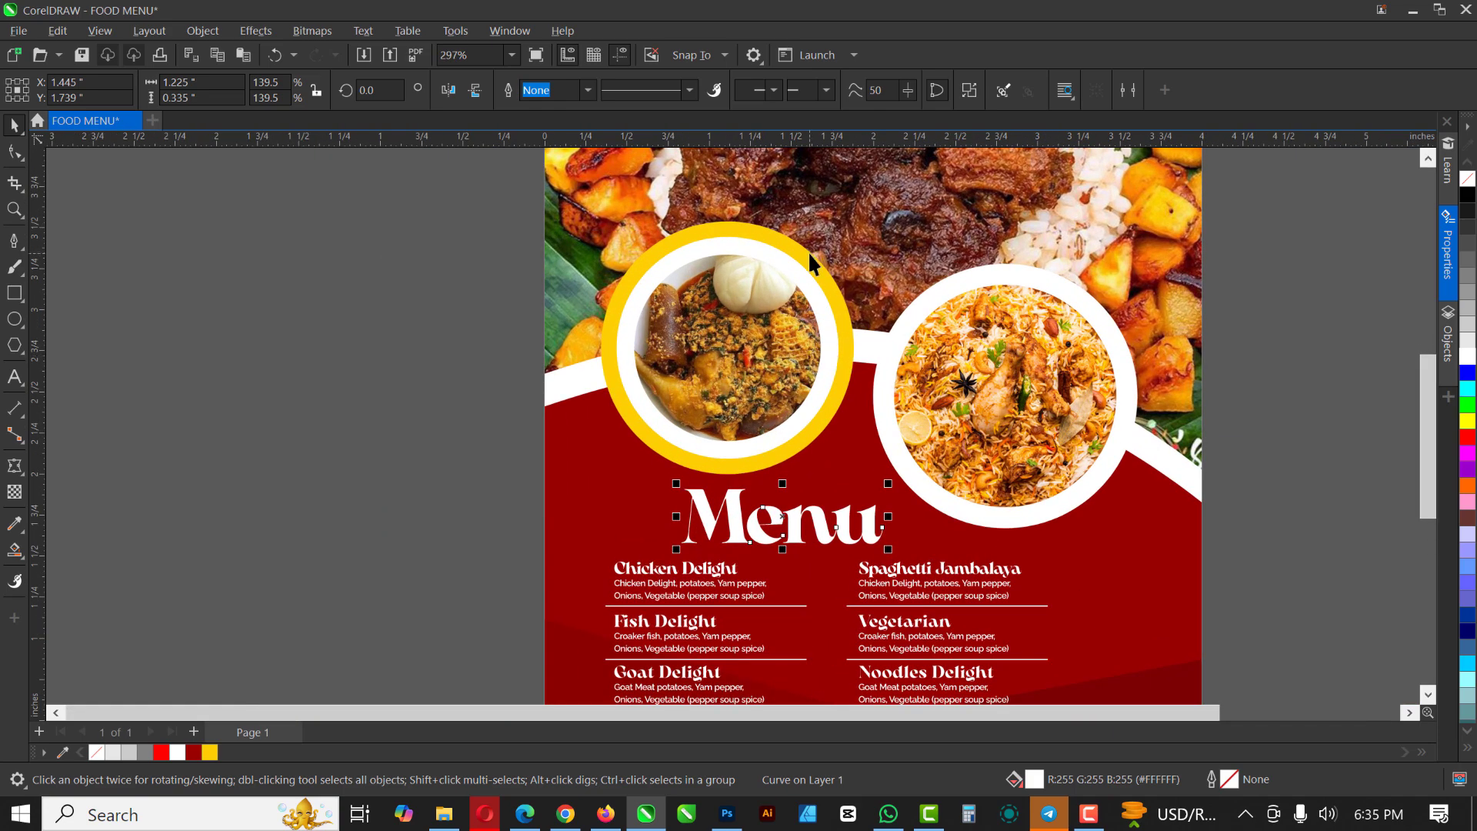
{"action": "left_click", "coordinate": [808, 251]}
{"action": "key", "text": "ctrl+Page_Down"}
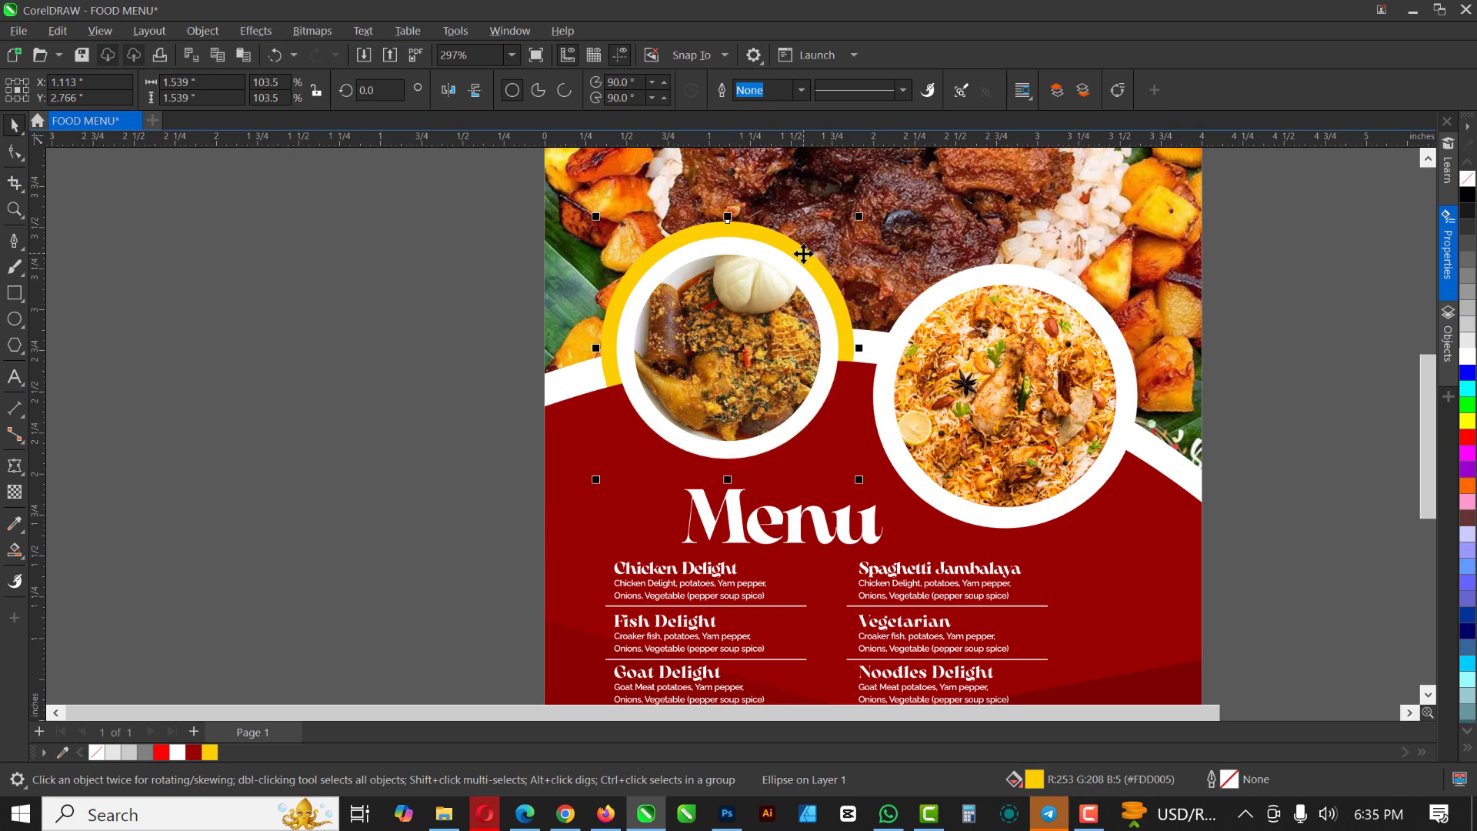
Duplicate the biryani picture's white frame circle to the front and enlarge the copy to about 1.718 by 1.718 inches
{"action": "scroll", "coordinate": [803, 254], "scroll_direction": "down", "scroll_amount": 3}
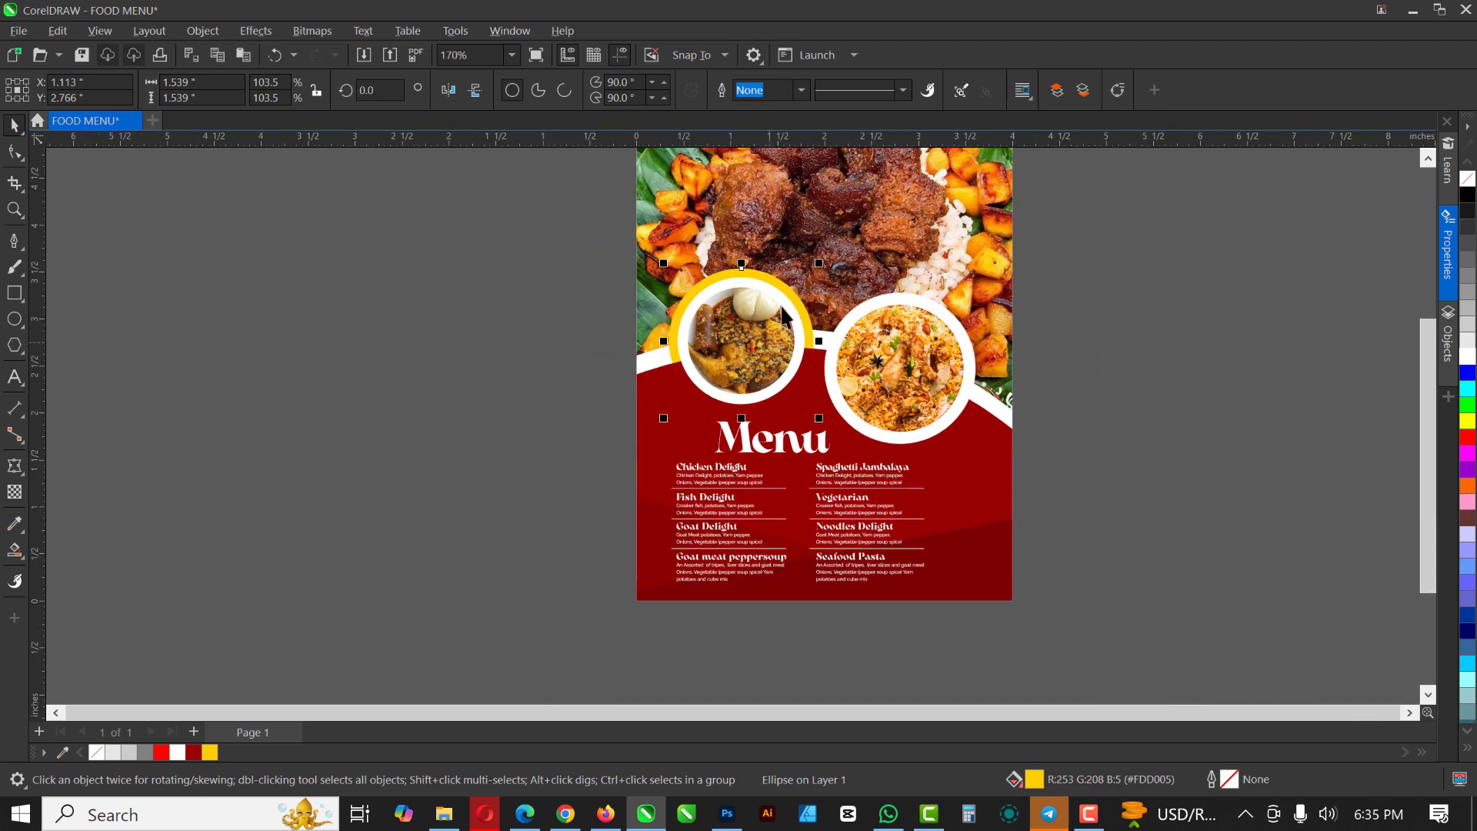
{"action": "scroll", "coordinate": [775, 333], "scroll_direction": "down", "scroll_amount": 1}
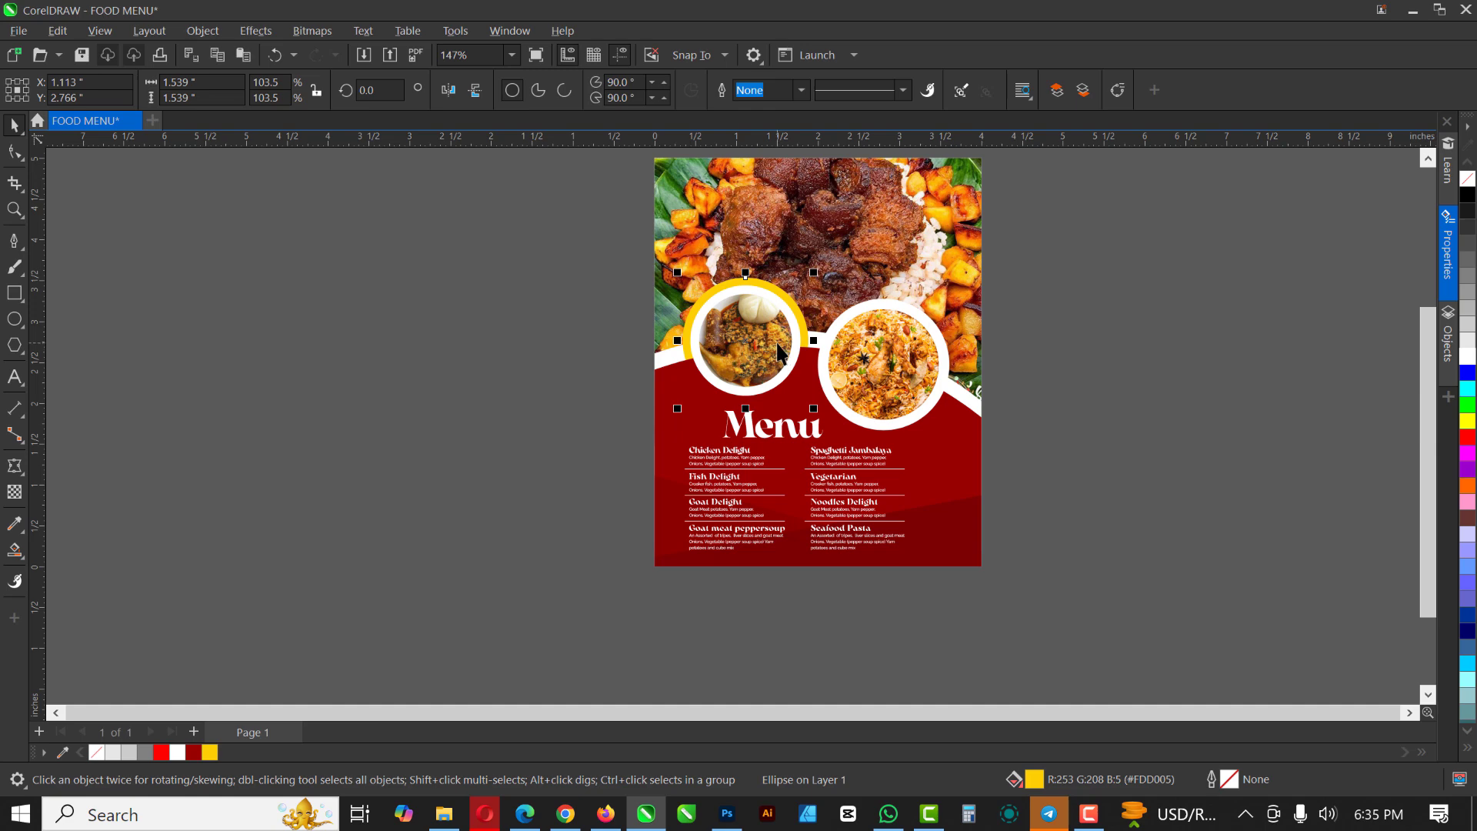
{"action": "scroll", "coordinate": [816, 358], "scroll_direction": "up", "scroll_amount": 2}
{"action": "scroll", "coordinate": [877, 380], "scroll_direction": "up", "scroll_amount": 2}
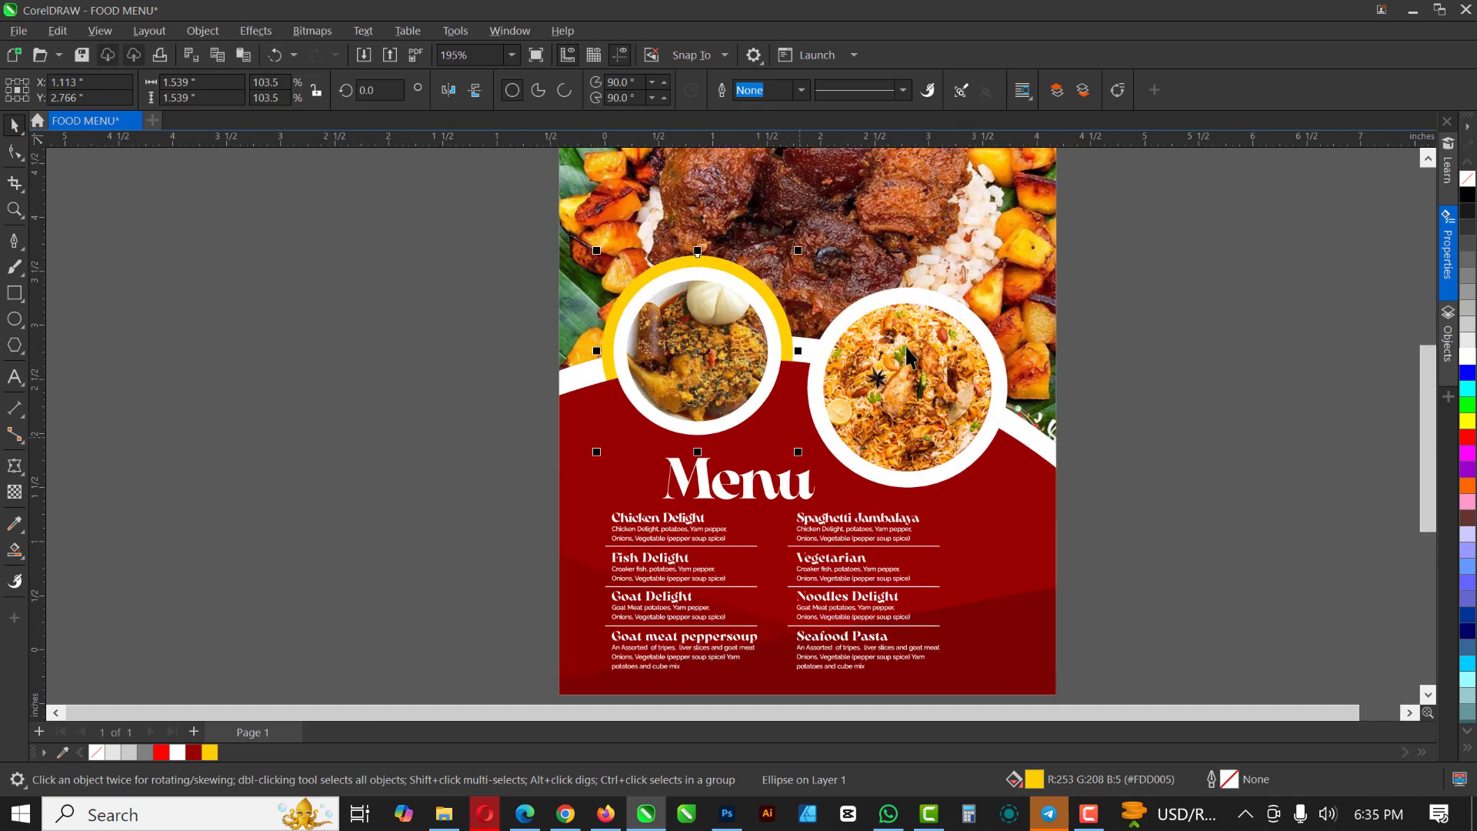
{"action": "scroll", "coordinate": [830, 395], "scroll_direction": "up", "scroll_amount": 2}
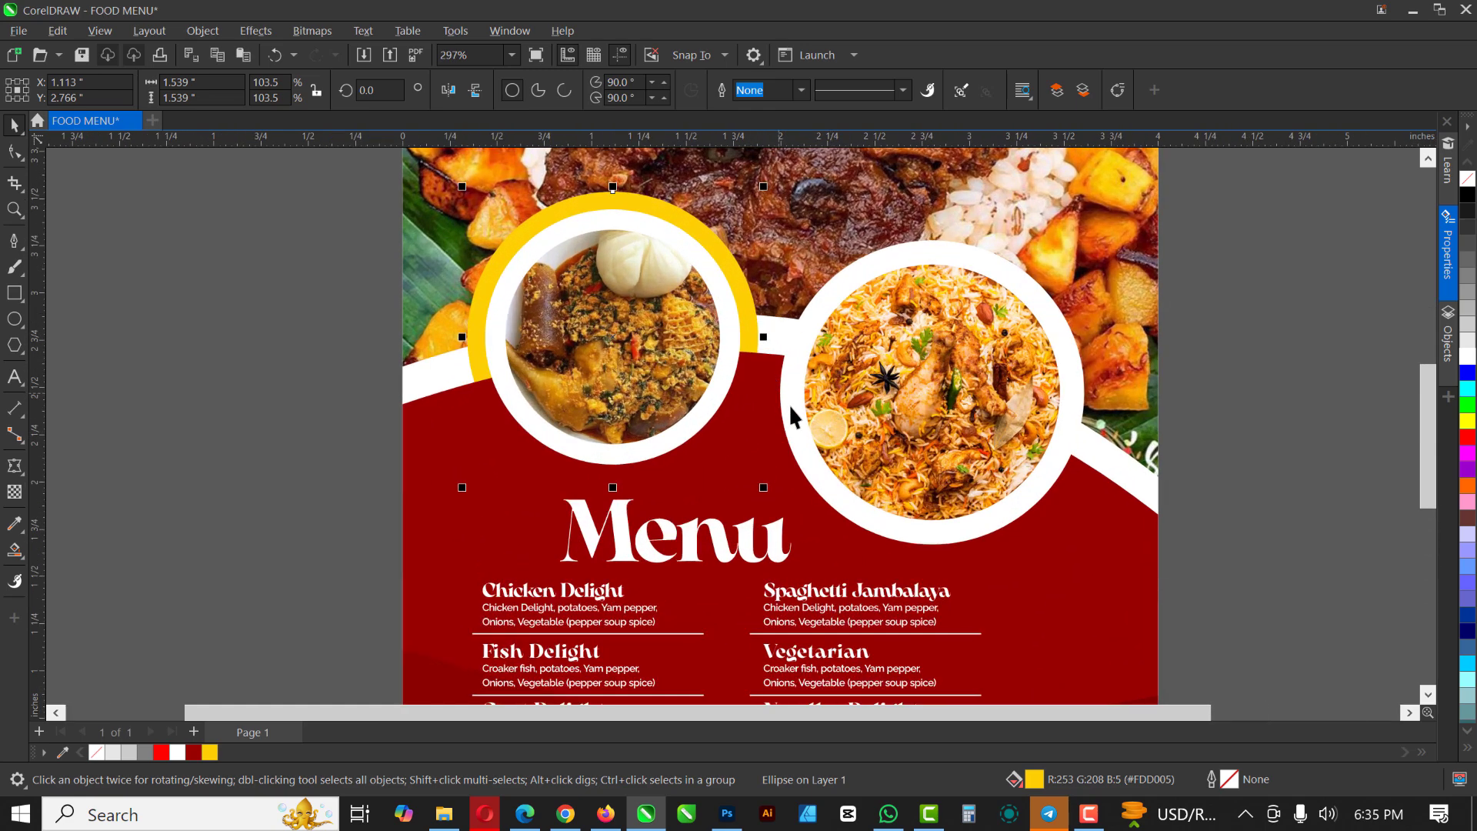
{"action": "left_click", "coordinate": [786, 385]}
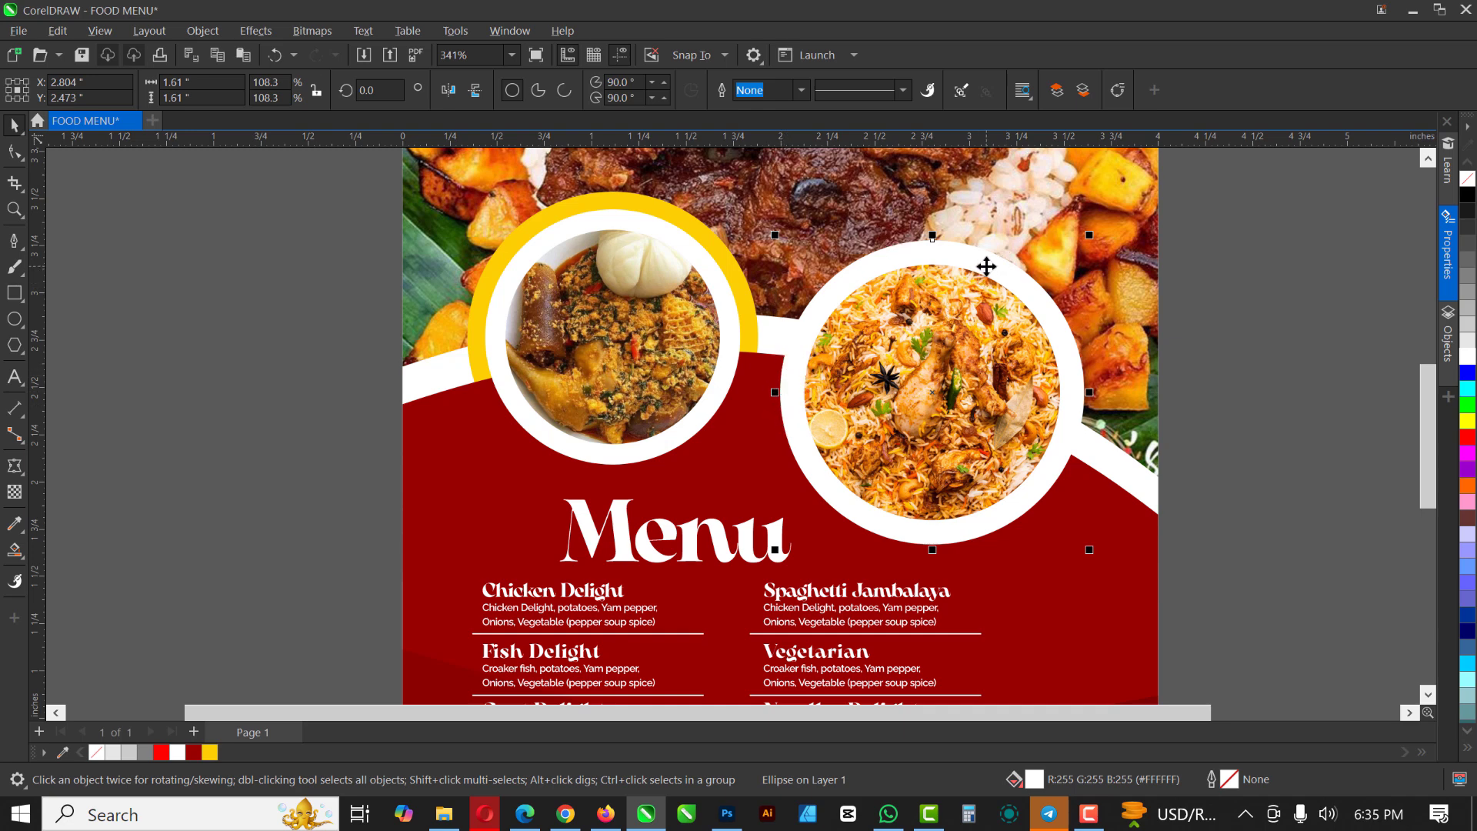
{"action": "key", "text": "shift+Page_Up"}
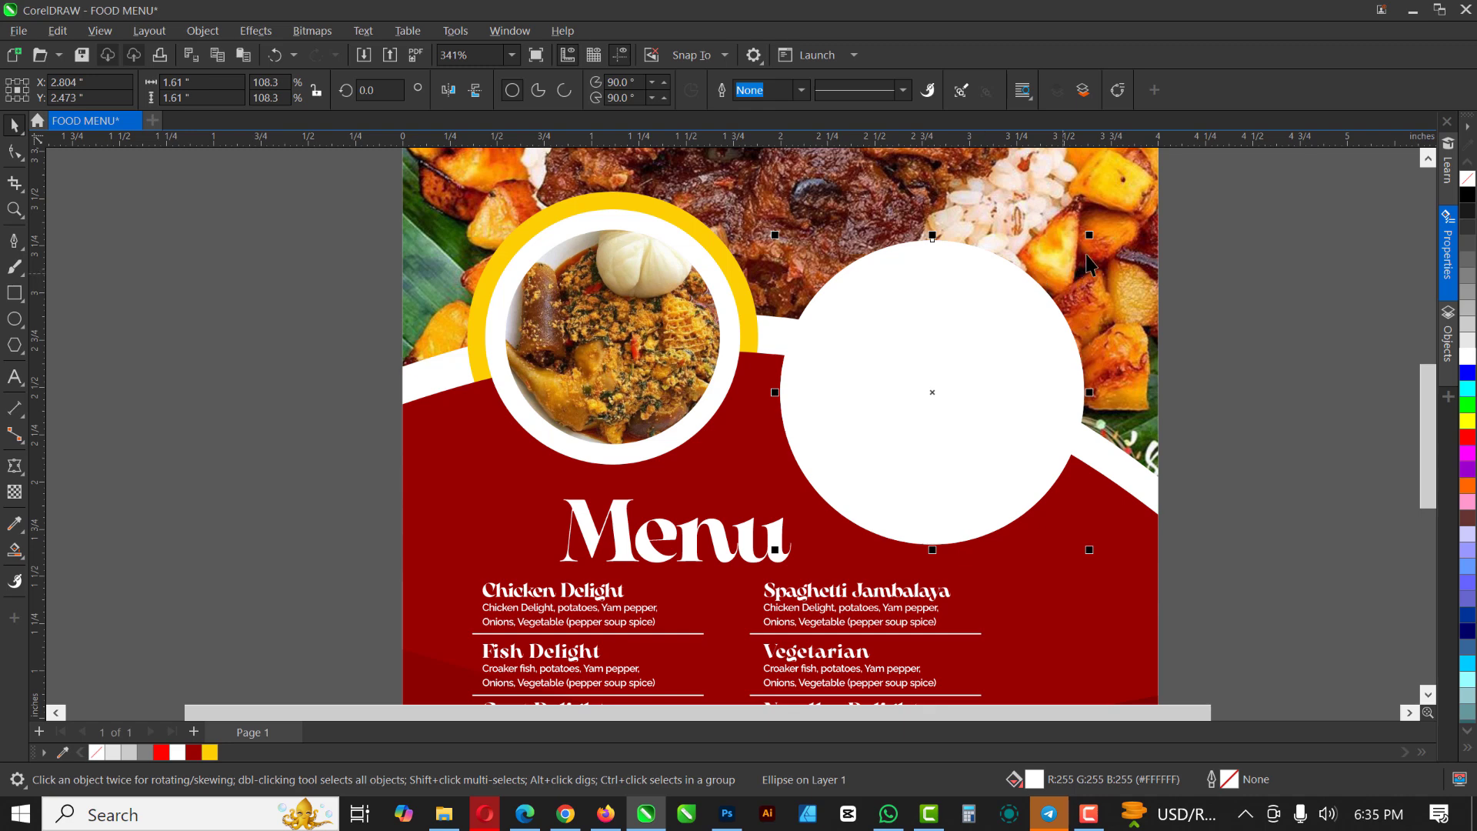
{"action": "left_click_drag", "start_coordinate": [1089, 235], "coordinate": [1100, 223]}
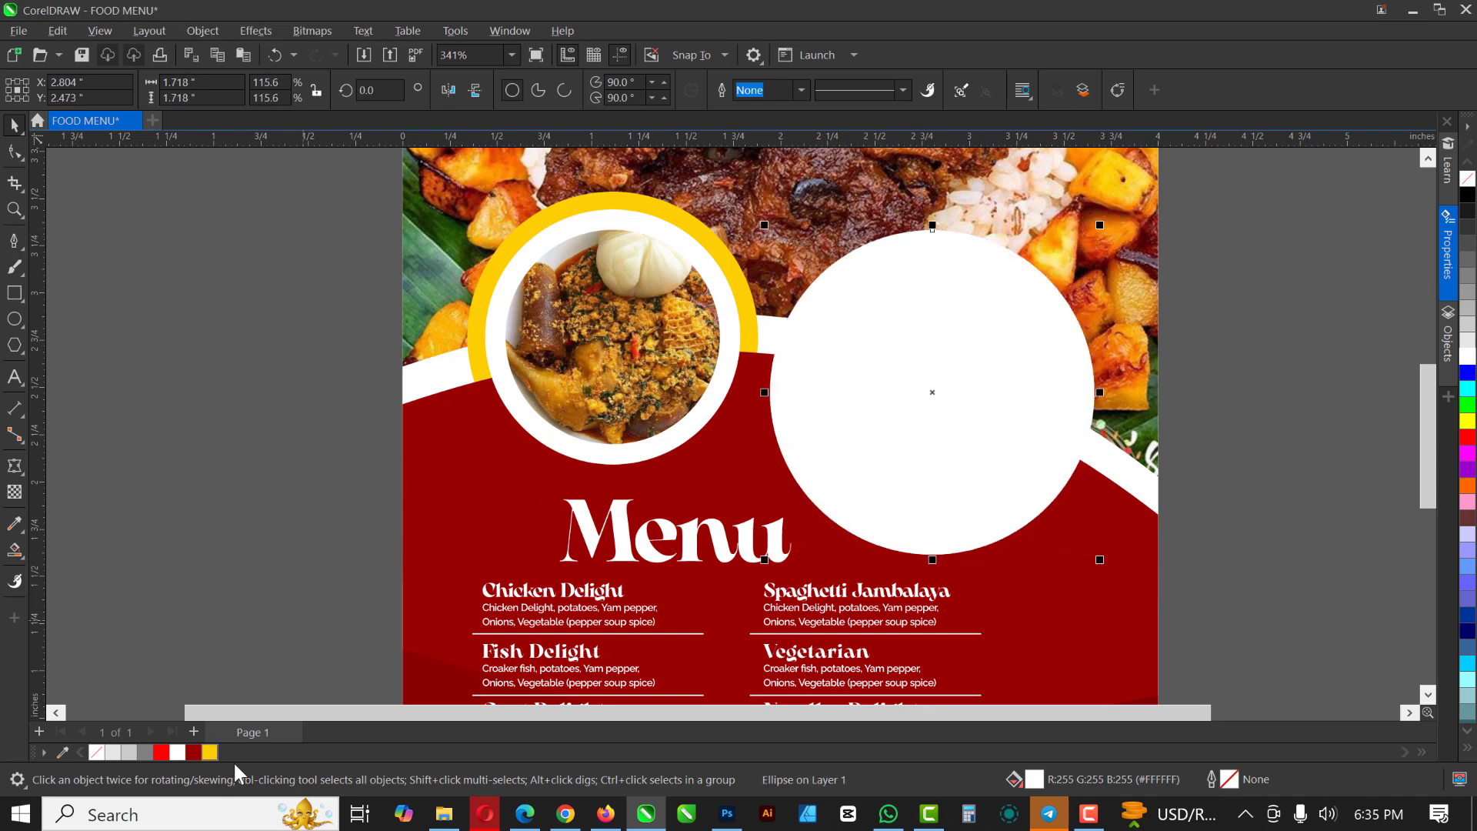
Fill the circle copy over the biryani picture with yellow #FDD005 and apply a uniform transparency of 50
{"action": "left_click", "coordinate": [210, 753]}
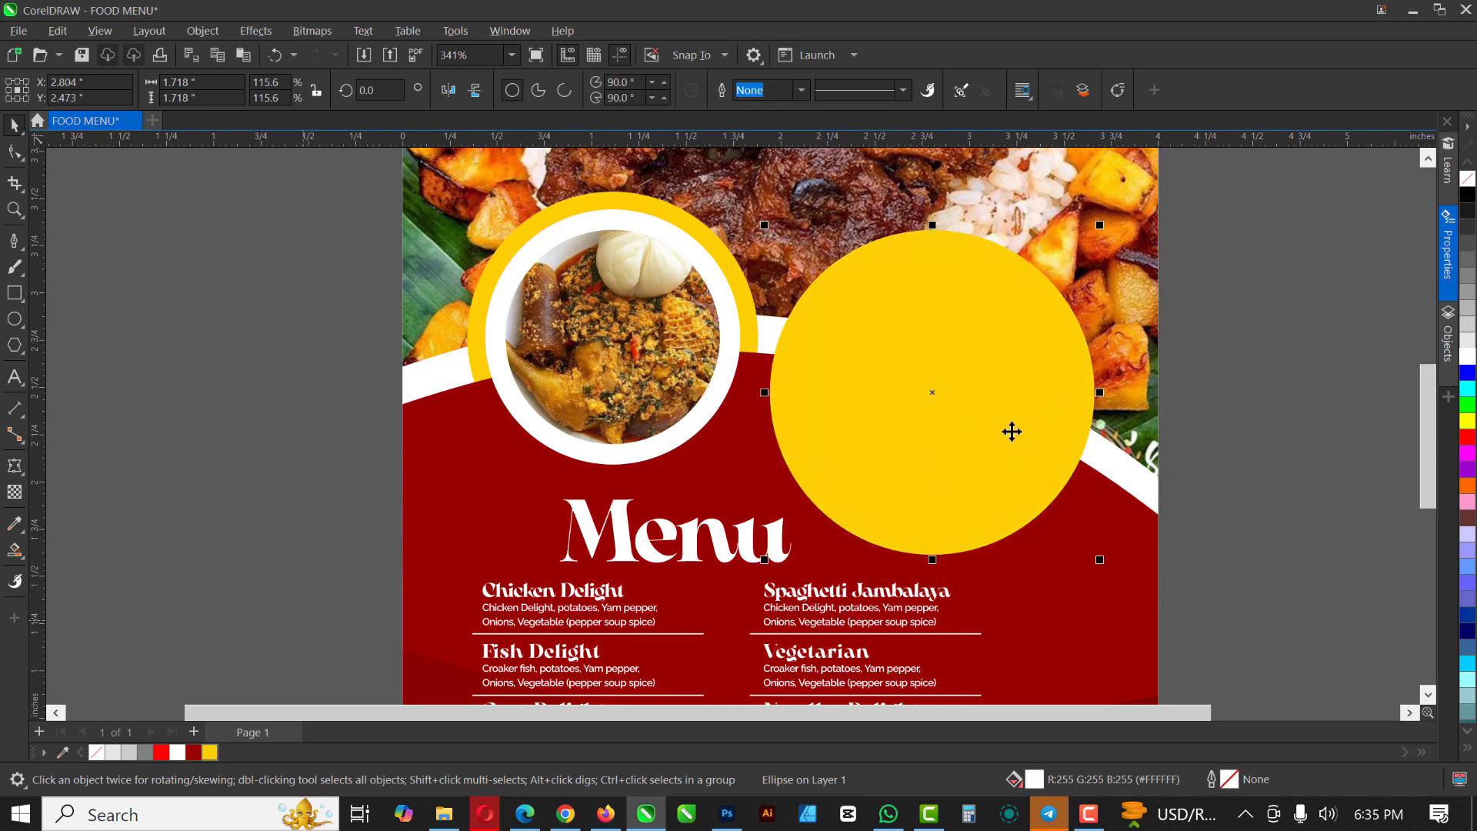
{"action": "left_click", "coordinate": [15, 492]}
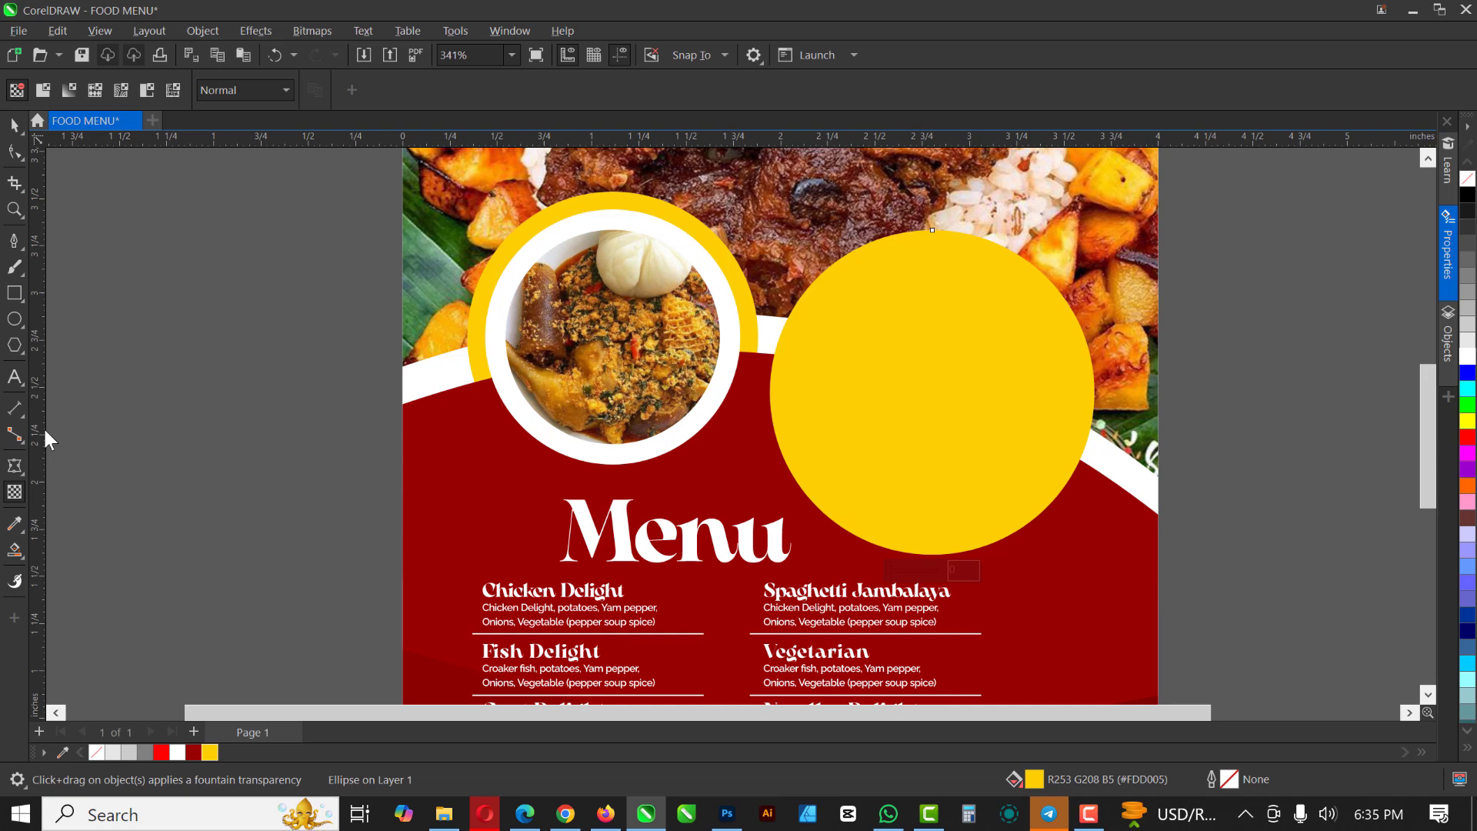
{"action": "left_click", "coordinate": [44, 96]}
Draw a straight Pen line about 1.873 by 0.674 inches along the red background's edge, across the yellow circle over the biryani picture
{"action": "scroll", "coordinate": [857, 386], "scroll_direction": "up", "scroll_amount": 1}
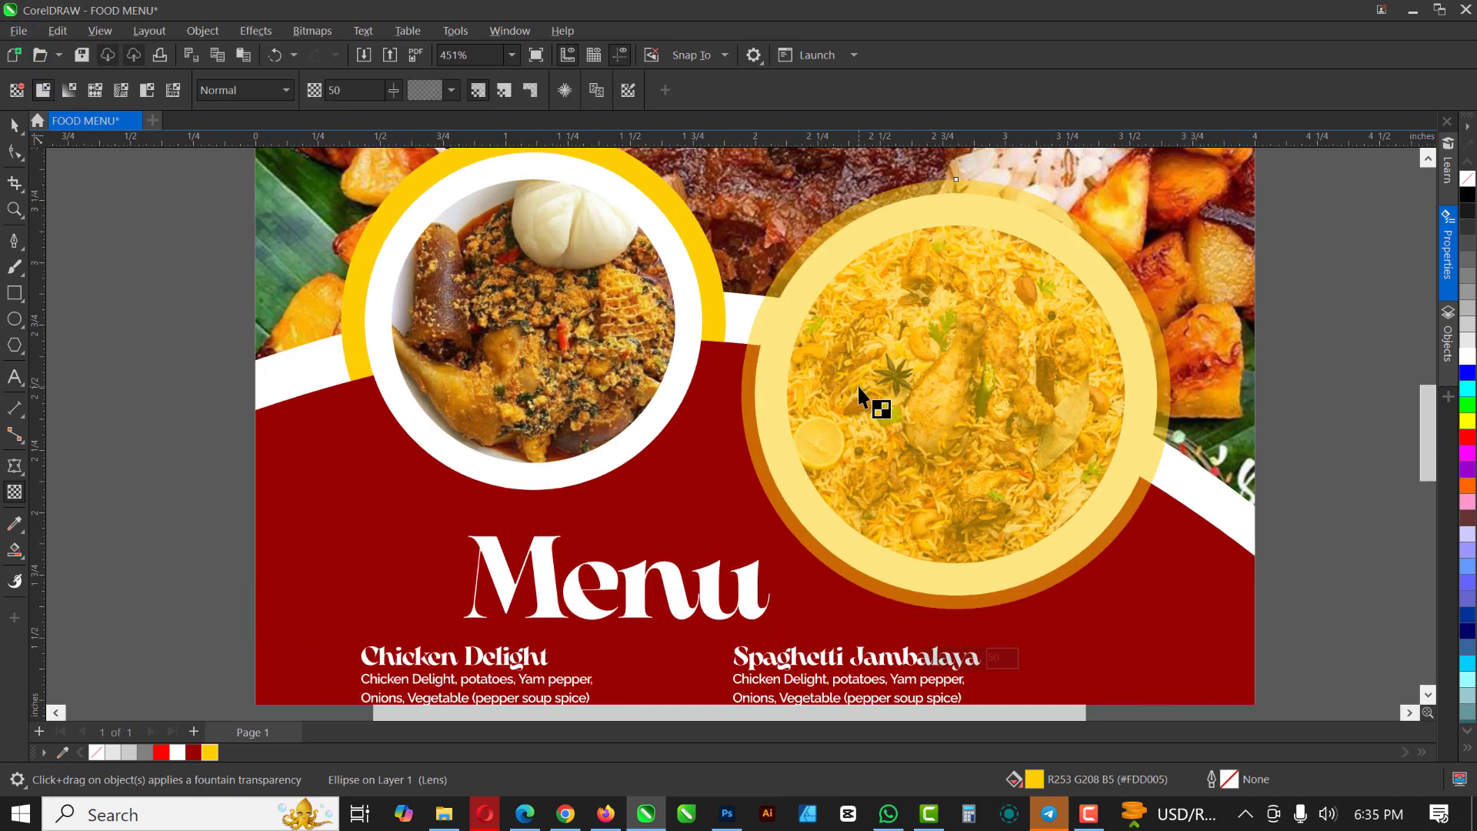
{"action": "scroll", "coordinate": [857, 386], "scroll_direction": "up", "scroll_amount": 1}
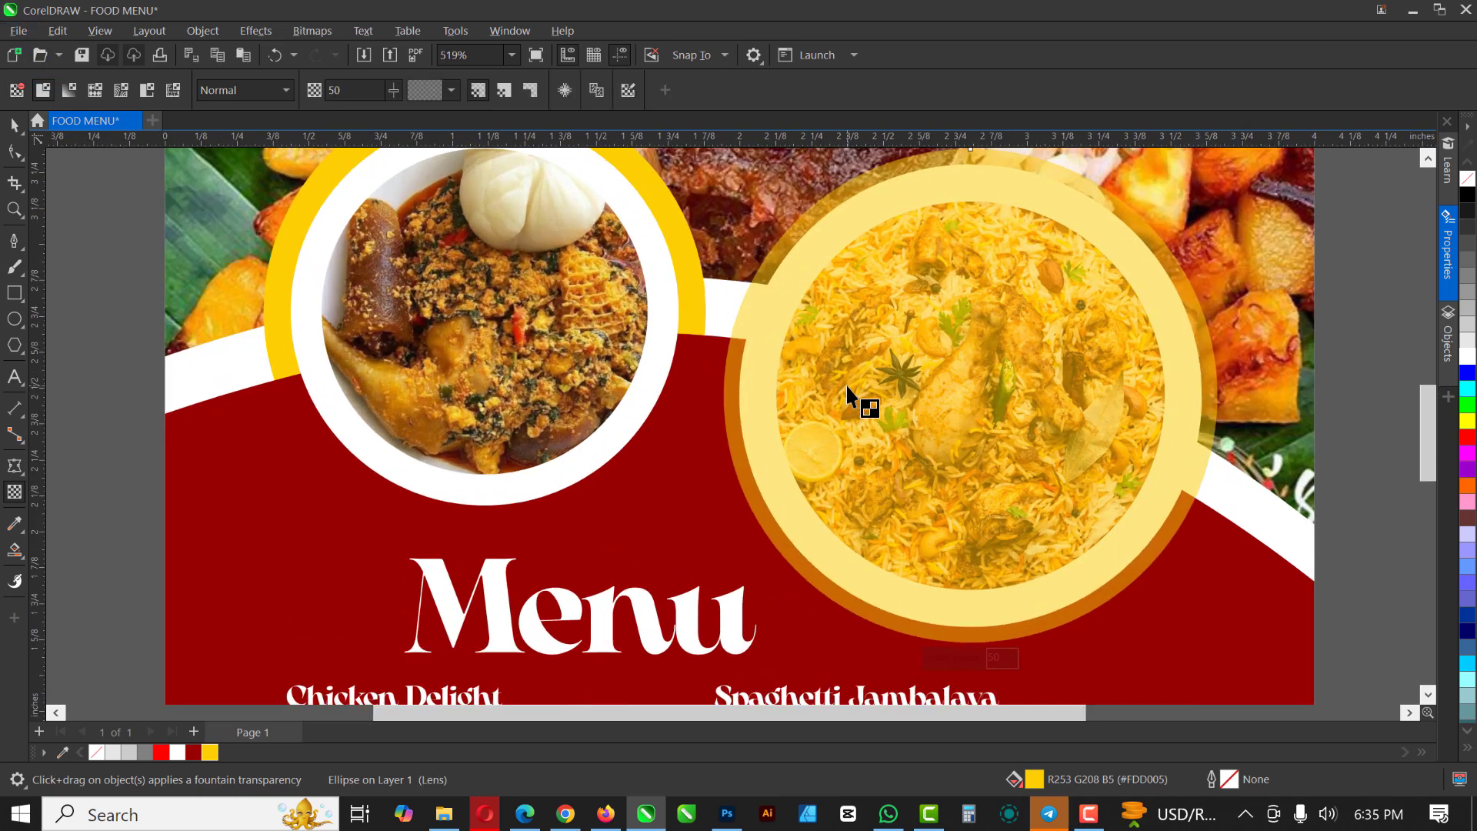
{"action": "left_click", "coordinate": [14, 242]}
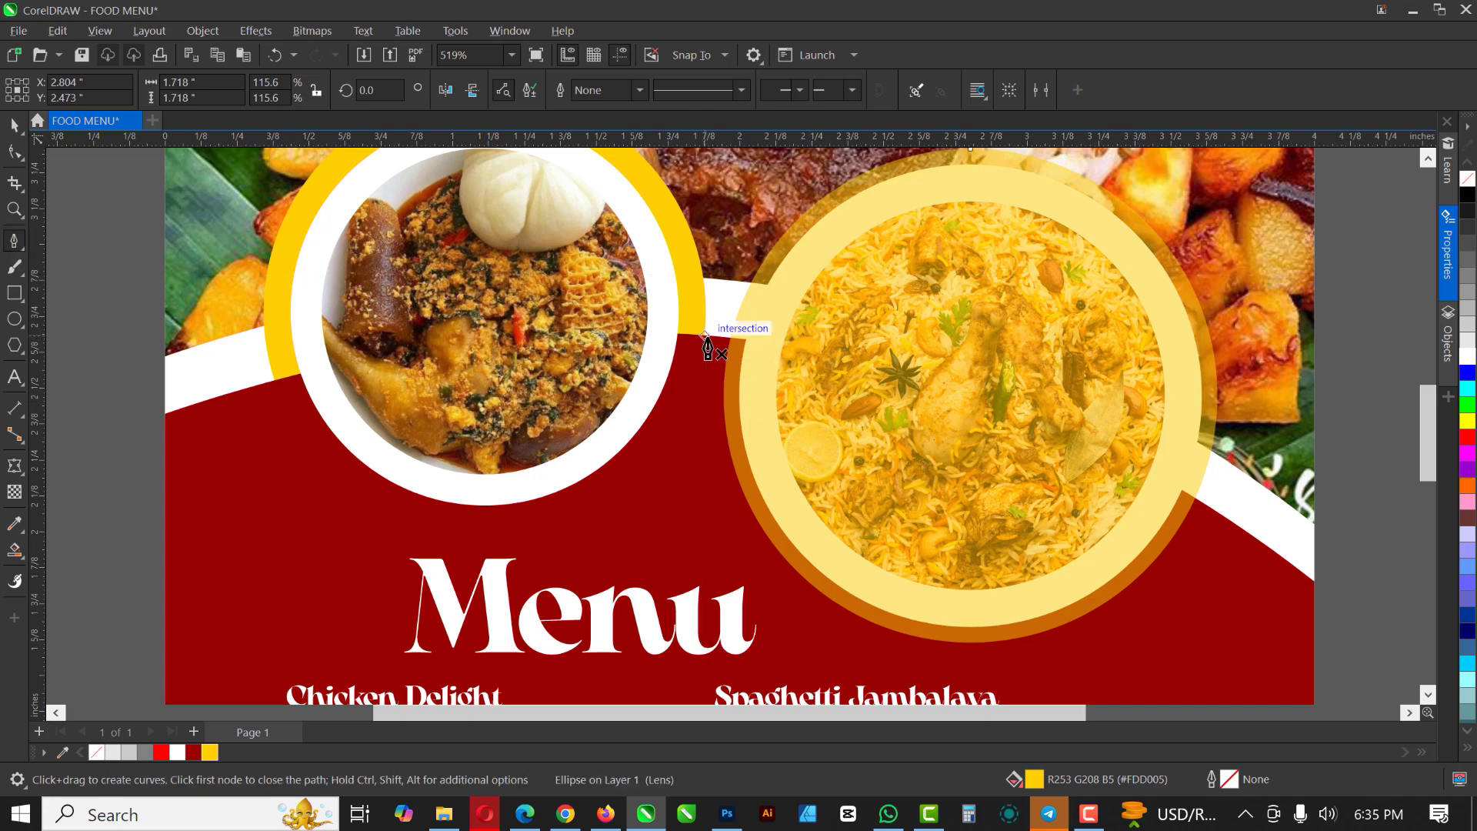
{"action": "left_click", "coordinate": [705, 335]}
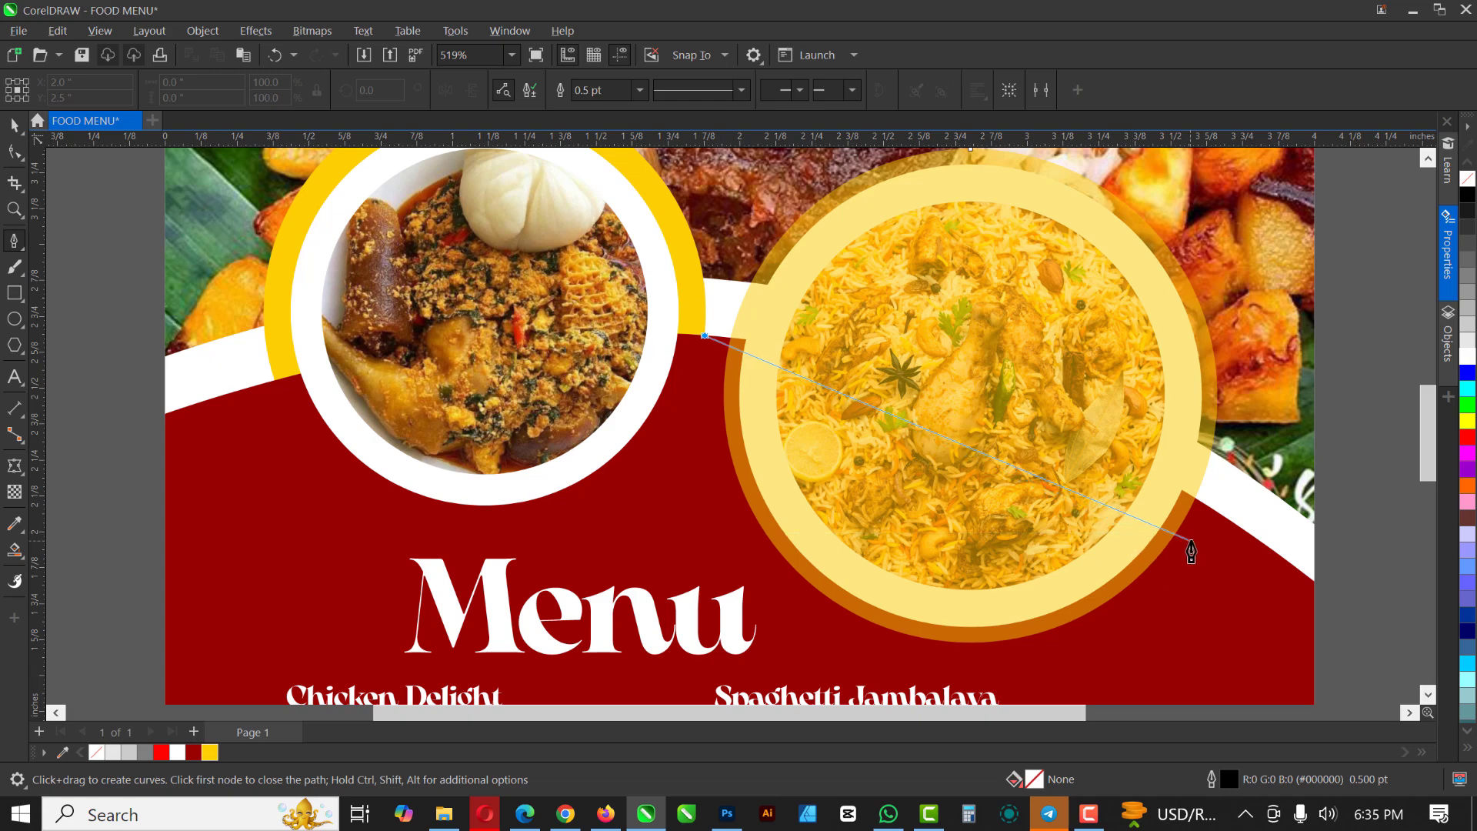
{"action": "double_click", "coordinate": [1243, 530]}
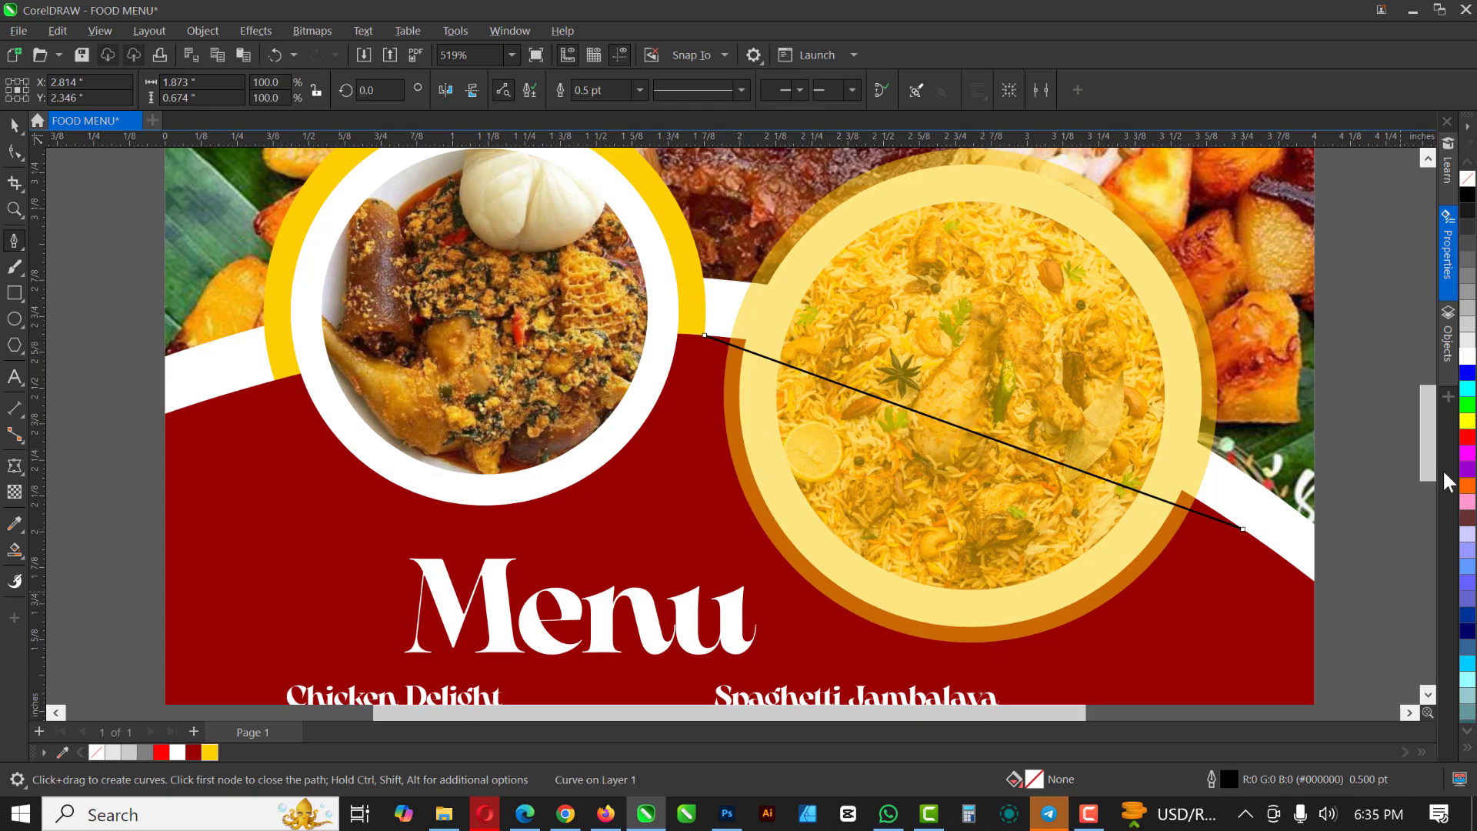
Convert the line to a curve and bend it upward to follow the arched upper edge of the red background
{"action": "left_click", "coordinate": [16, 154]}
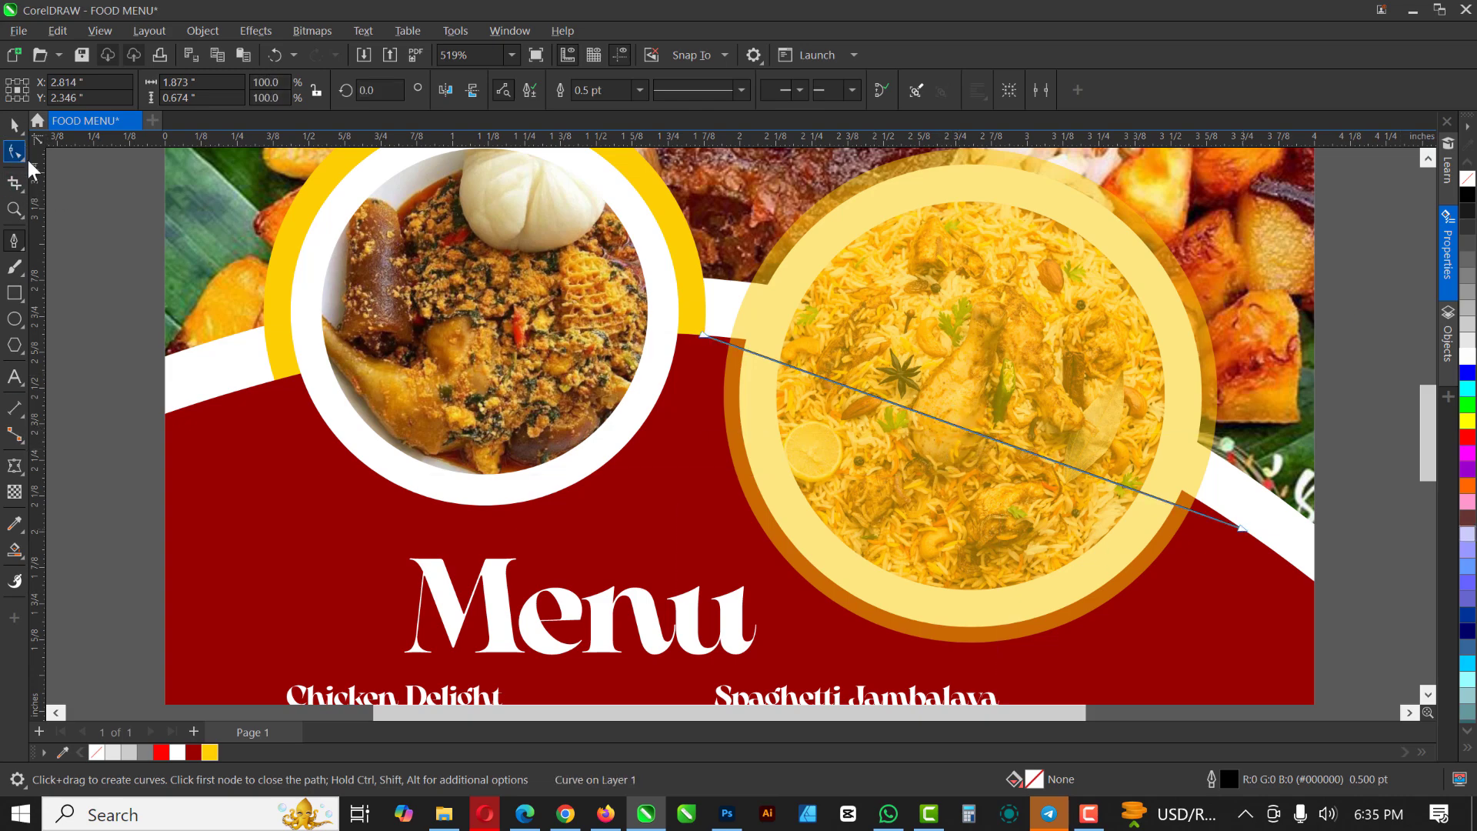
{"action": "right_click", "coordinate": [951, 420]}
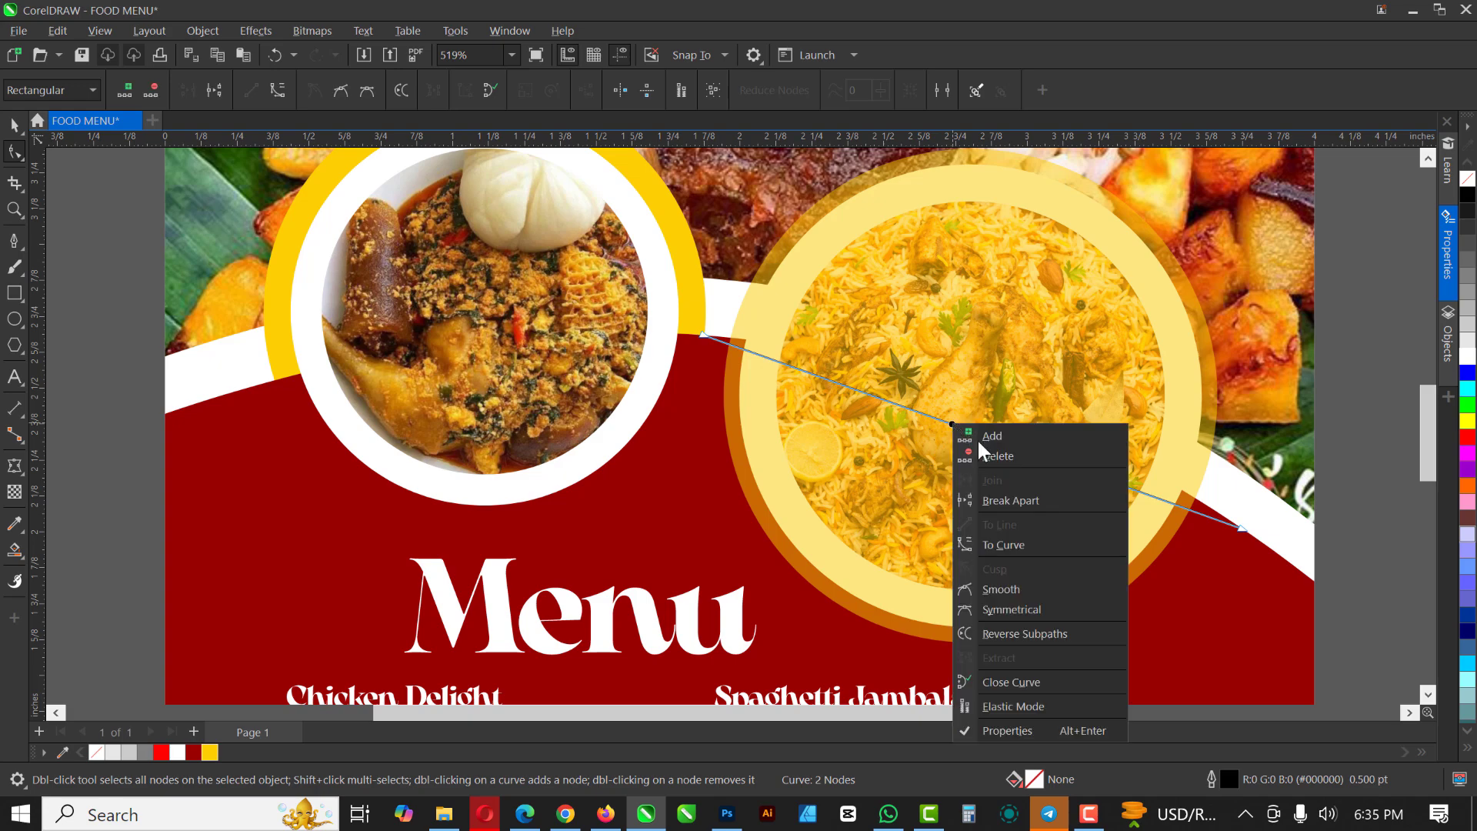
{"action": "left_click", "coordinate": [1017, 543]}
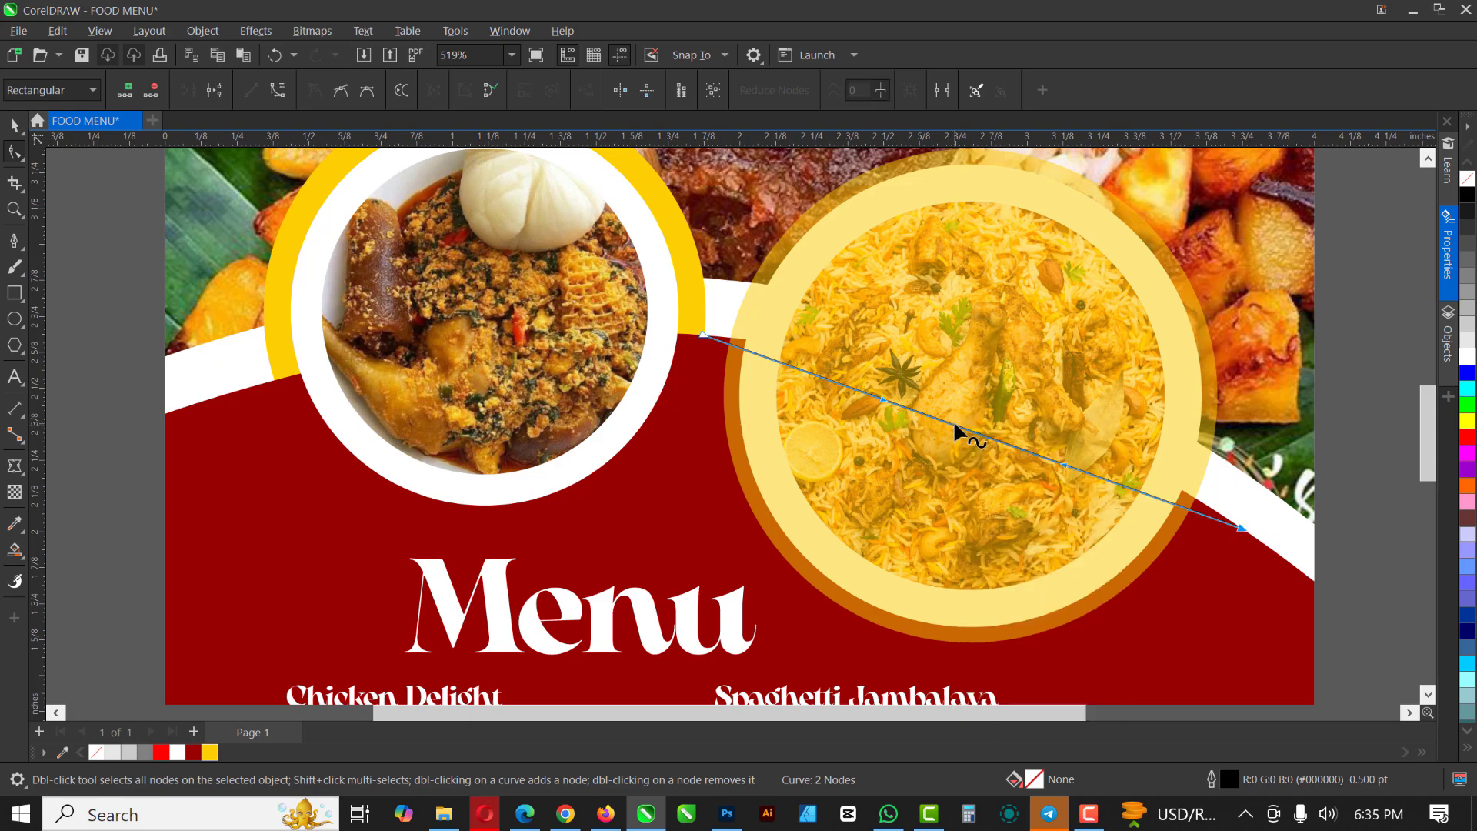
{"action": "left_click_drag", "start_coordinate": [960, 417], "coordinate": [971, 394]}
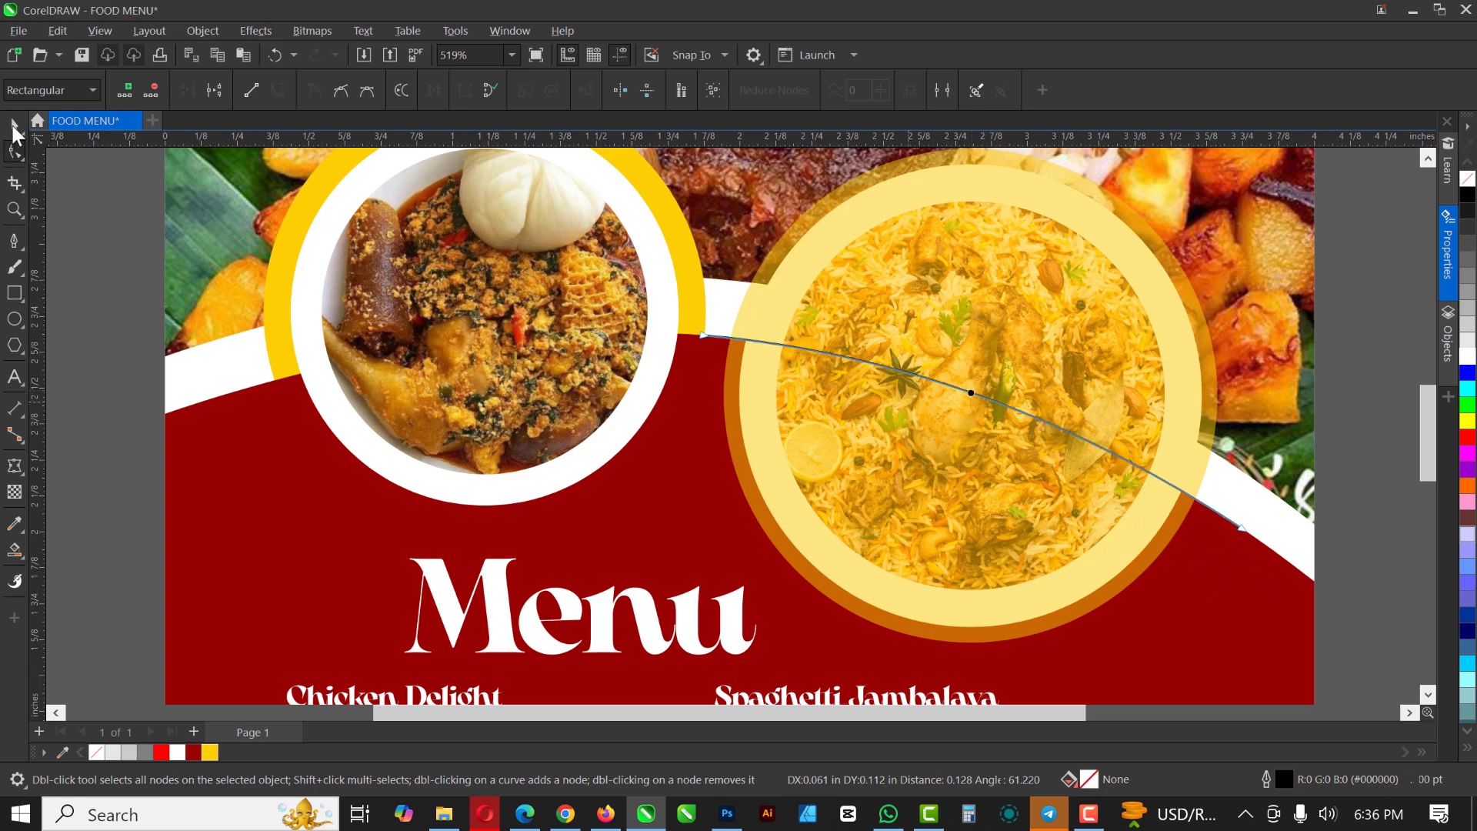
{"action": "key", "text": "space"}
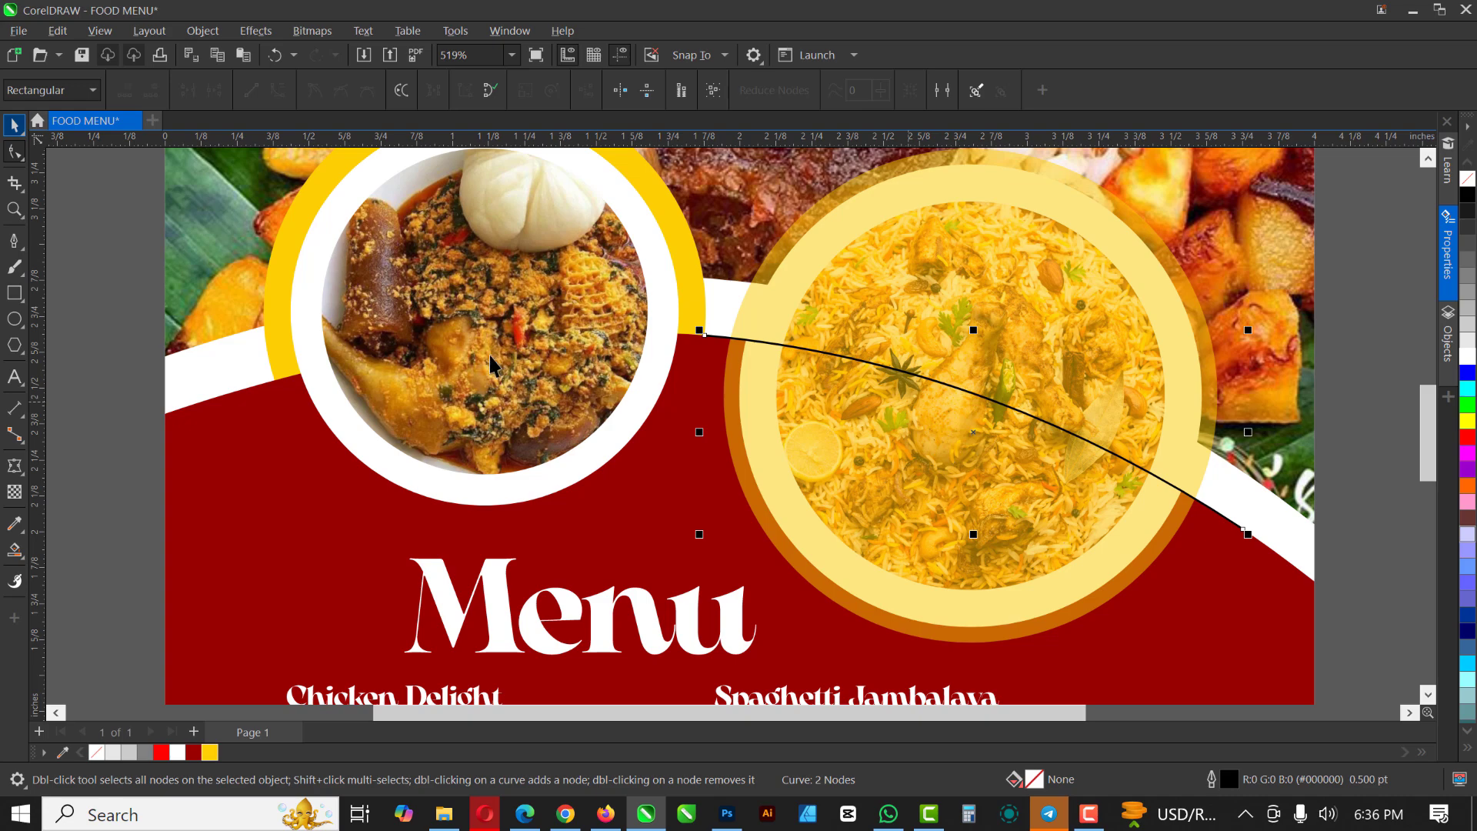
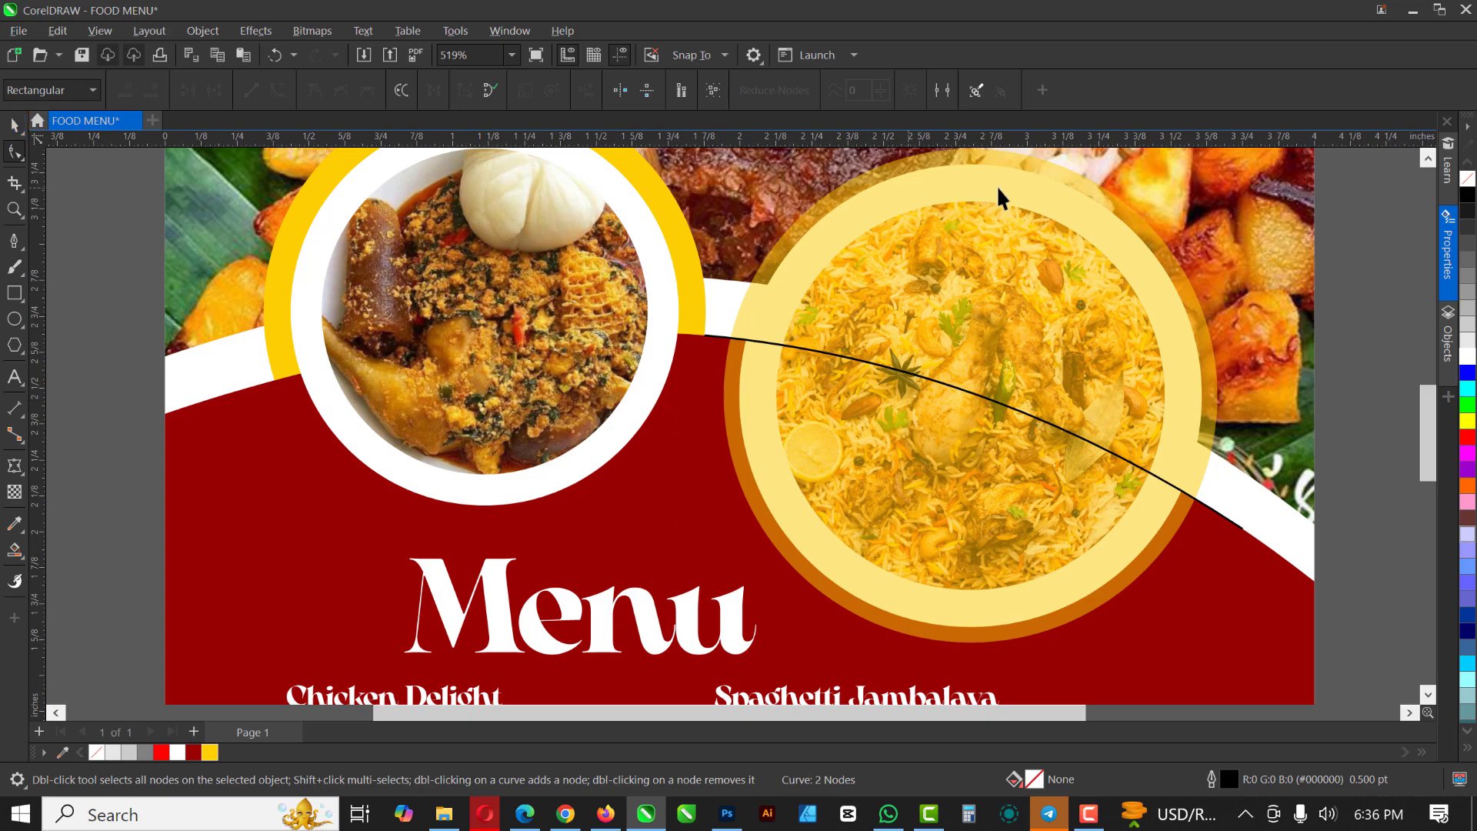
Remove the transparency from the yellow circle over the biryani picture
{"action": "scroll", "coordinate": [961, 272], "scroll_direction": "down", "scroll_amount": 1}
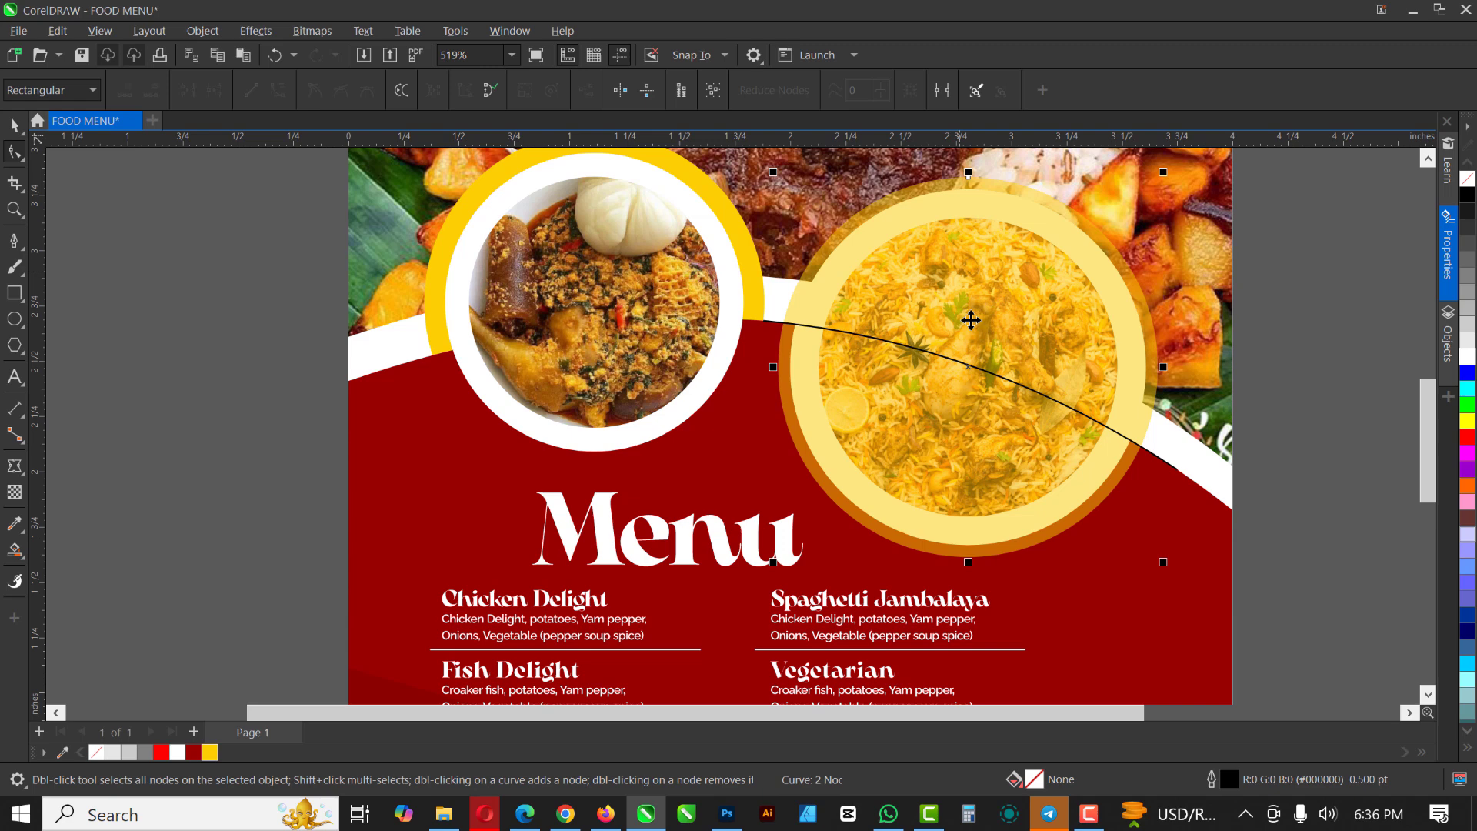
{"action": "key", "text": "space"}
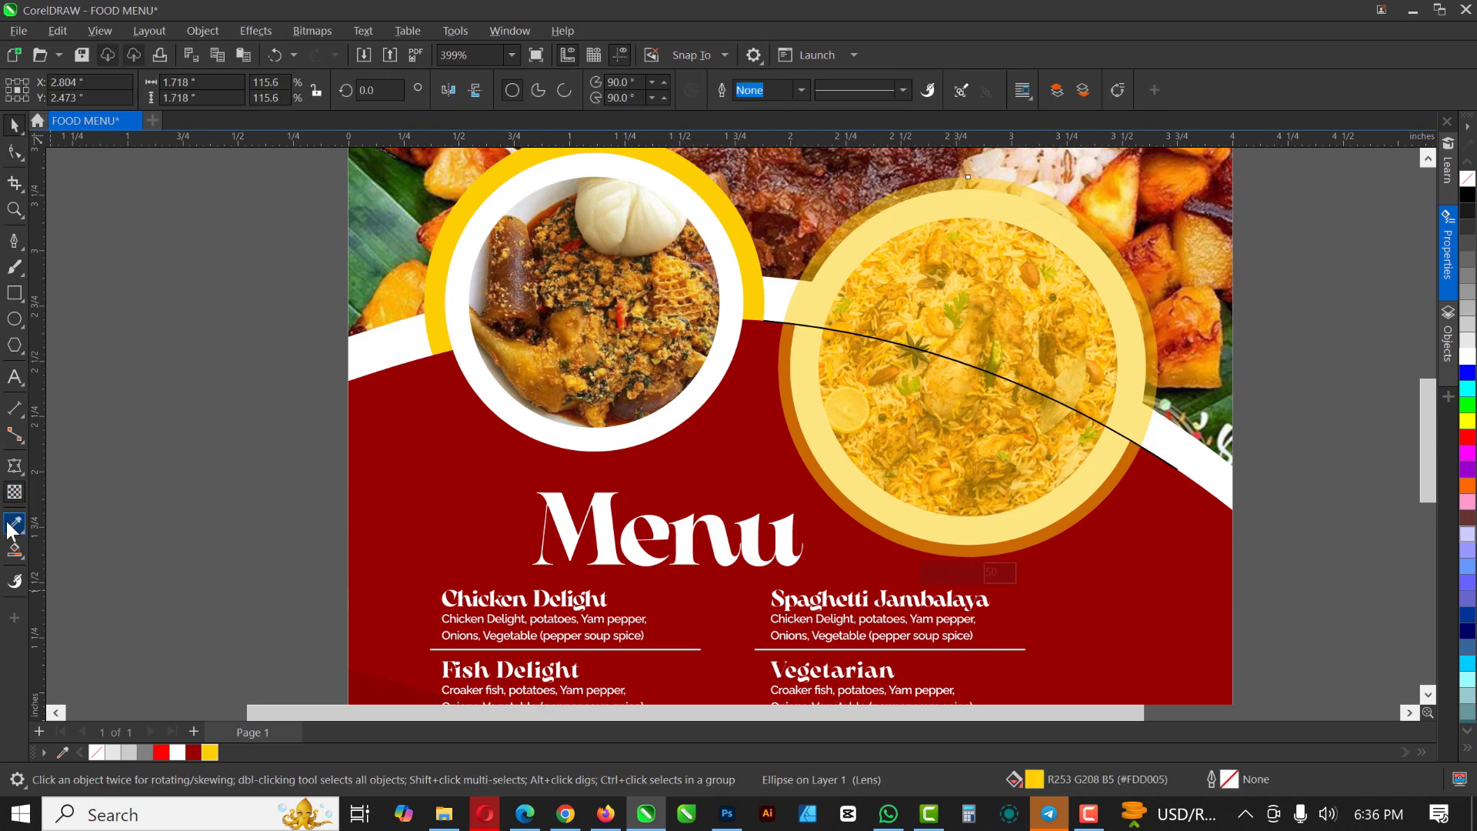
{"action": "left_click", "coordinate": [15, 492]}
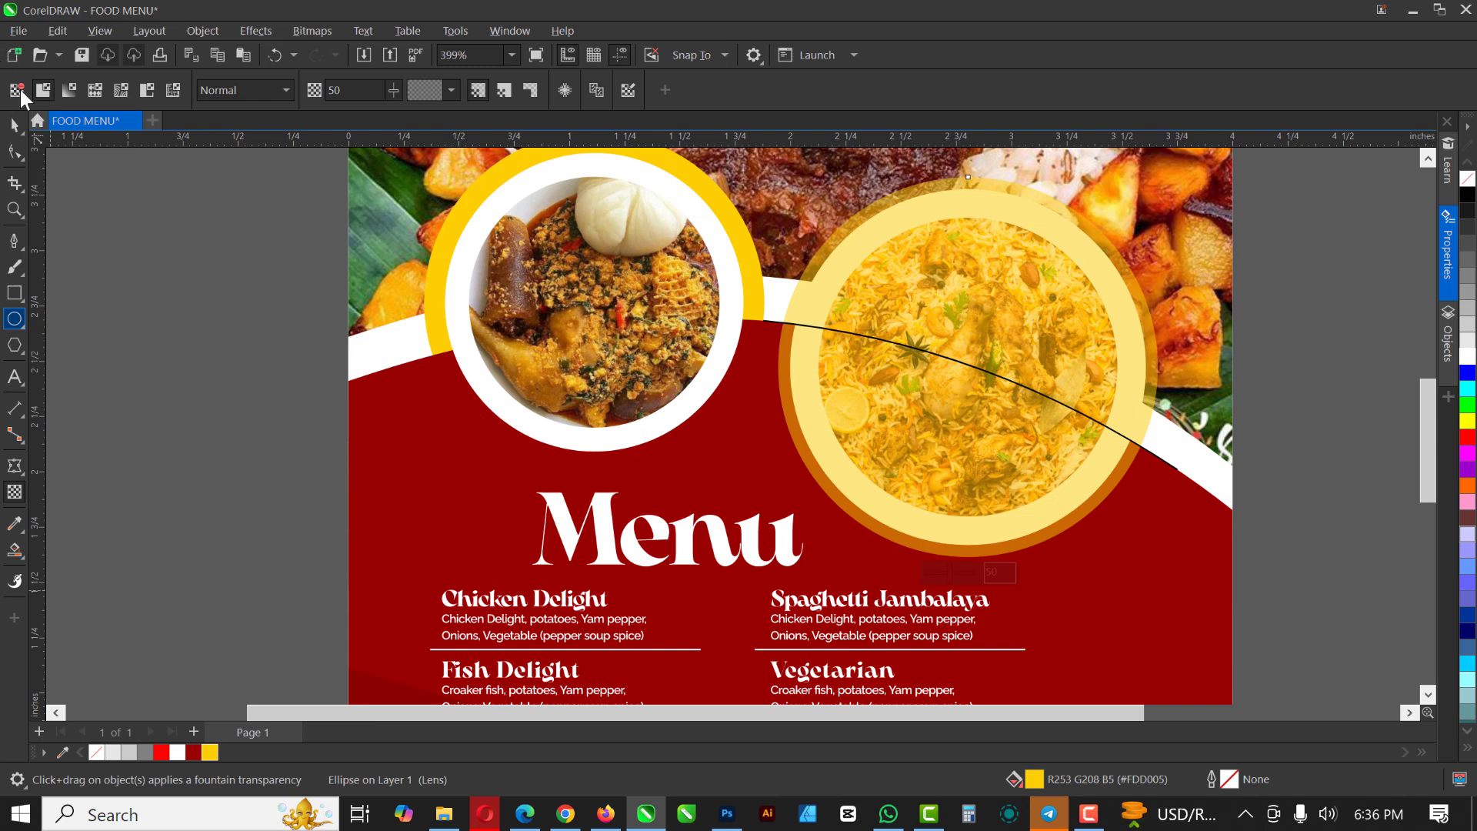
{"action": "left_click", "coordinate": [15, 92]}
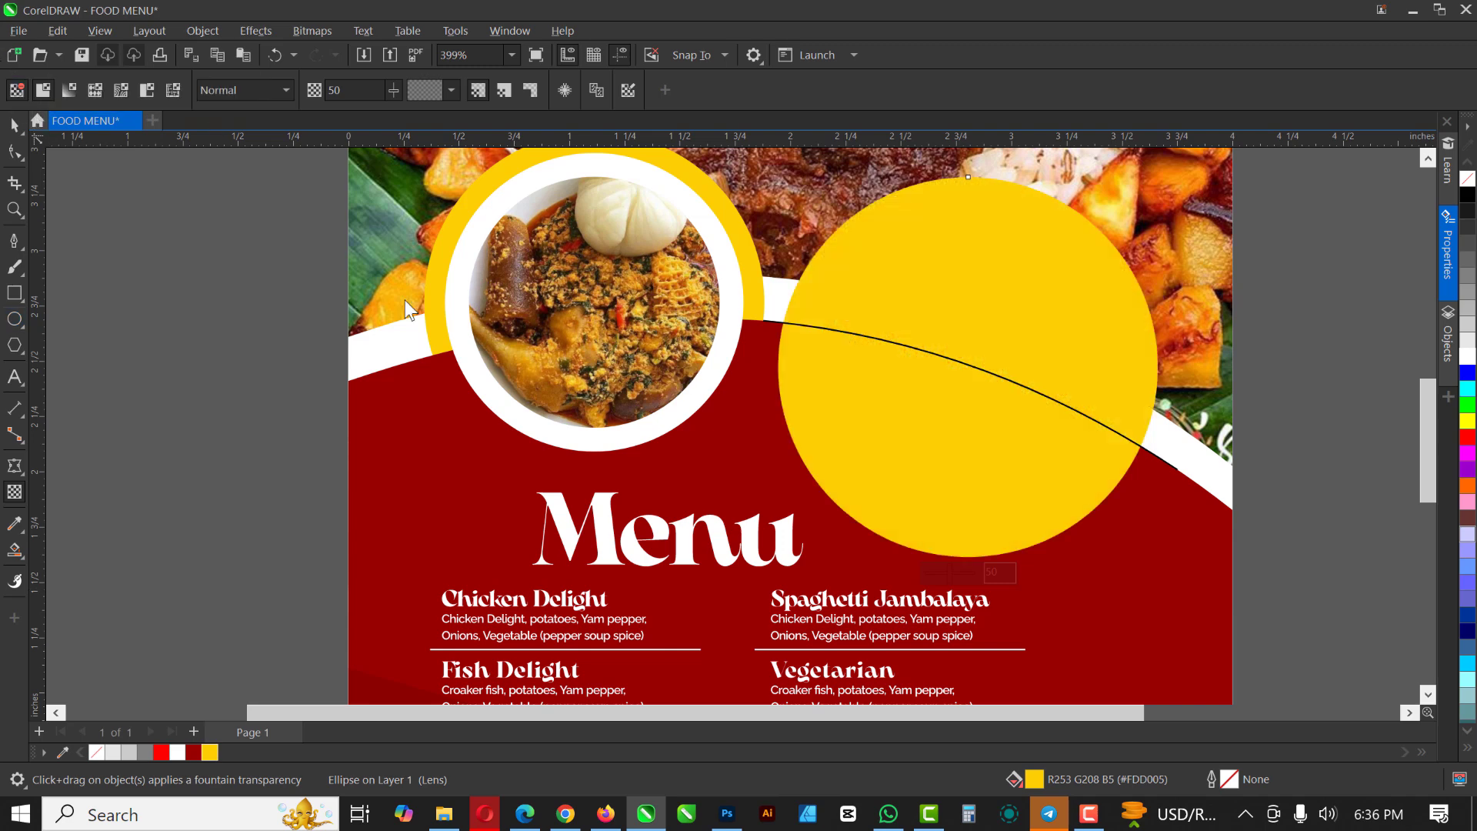
{"action": "left_click", "coordinate": [11, 131]}
{"action": "left_click", "coordinate": [11, 130]}
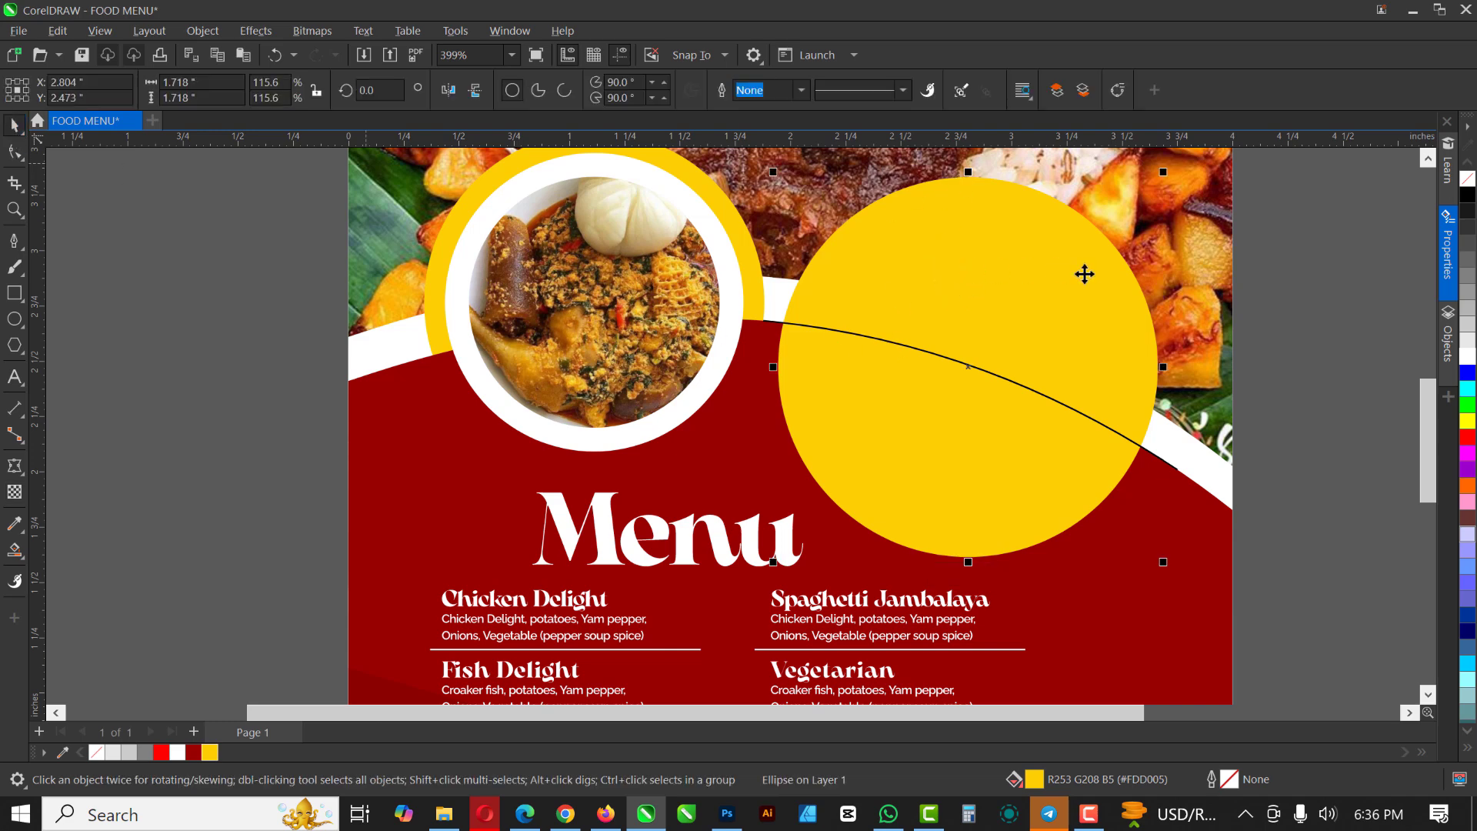
{"action": "mouse_move", "coordinate": [1085, 275]}
{"action": "left_mouse_down"}
{"action": "mouse_move", "coordinate": [1098, 279]}
{"action": "mouse_move", "coordinate": [1074, 285]}
{"action": "left_mouse_up"}
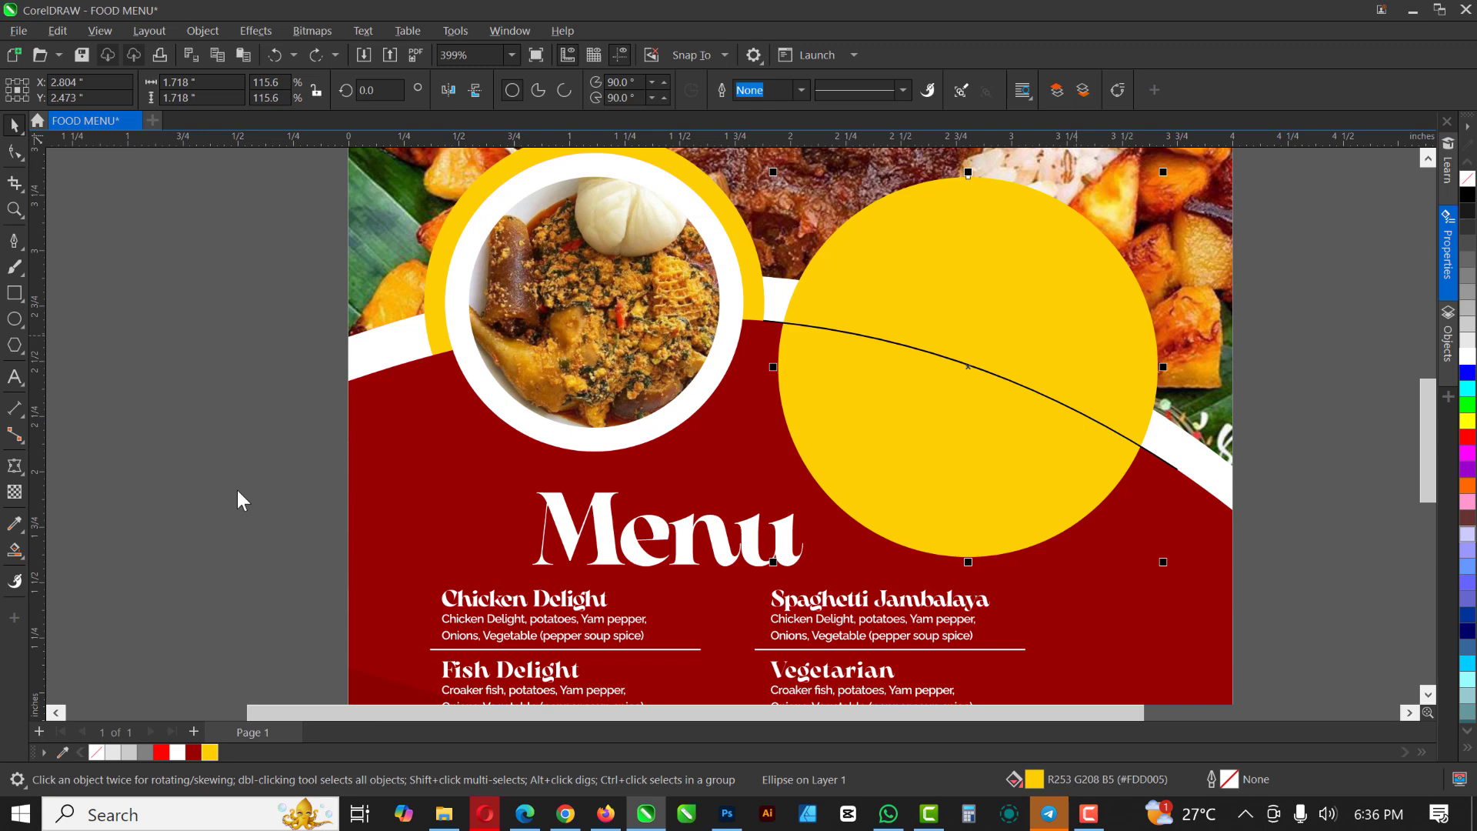
Use Smart Fill to make a separate shape from the part of the yellow circle below the arched curve
{"action": "left_click", "coordinate": [22, 556]}
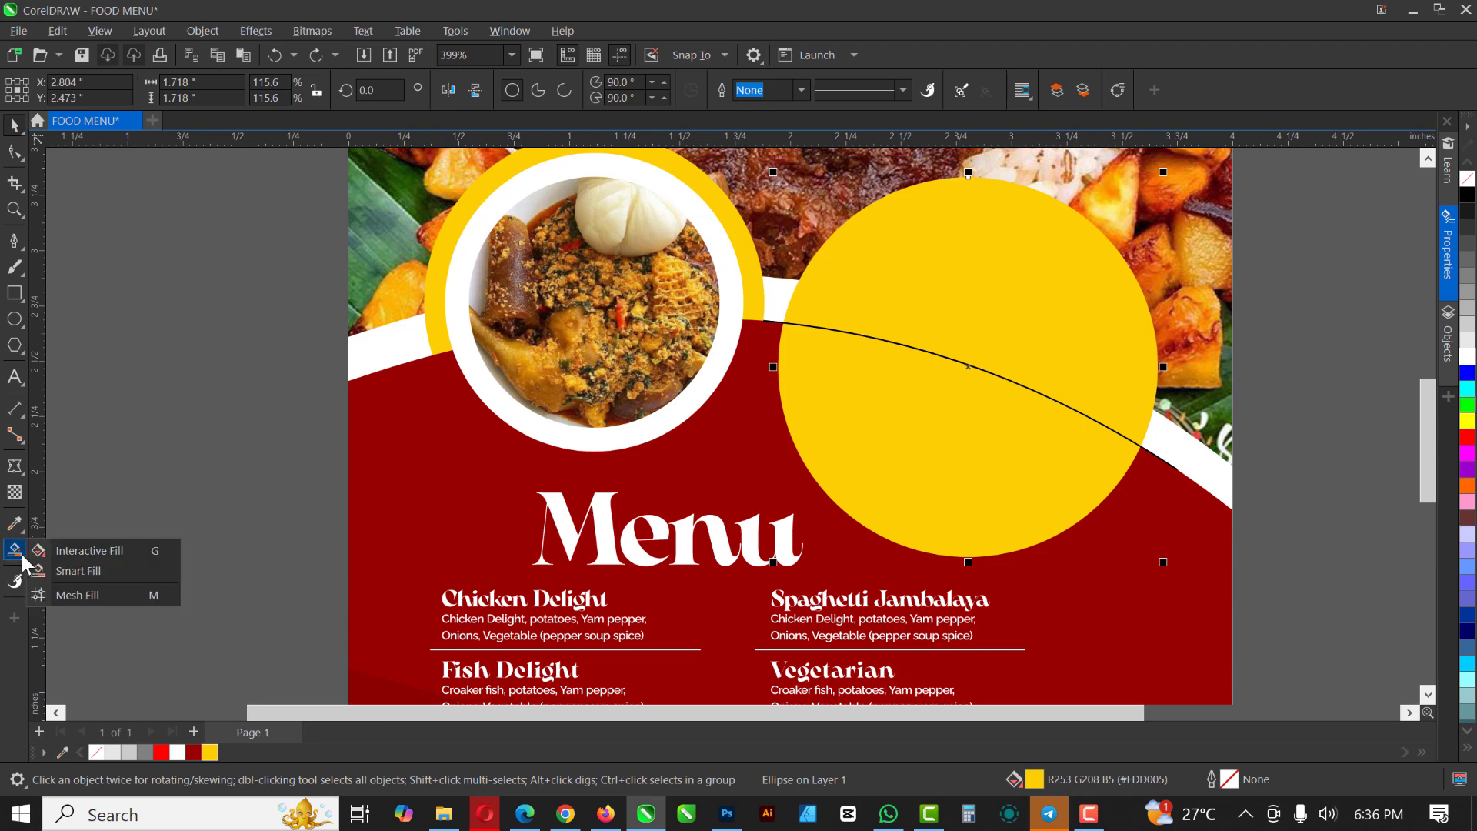
{"action": "left_click", "coordinate": [84, 570]}
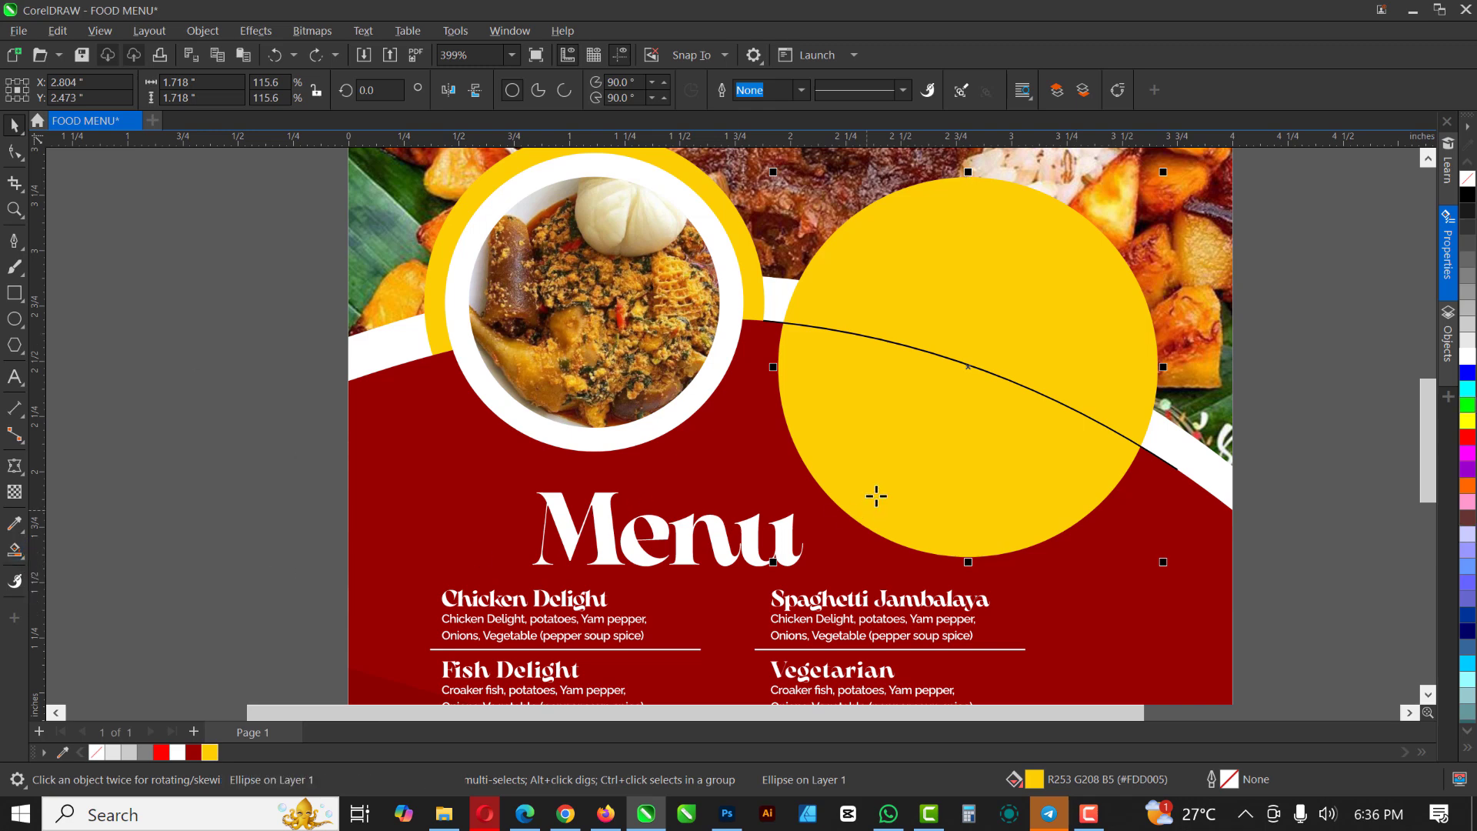
{"action": "left_click", "coordinate": [915, 430]}
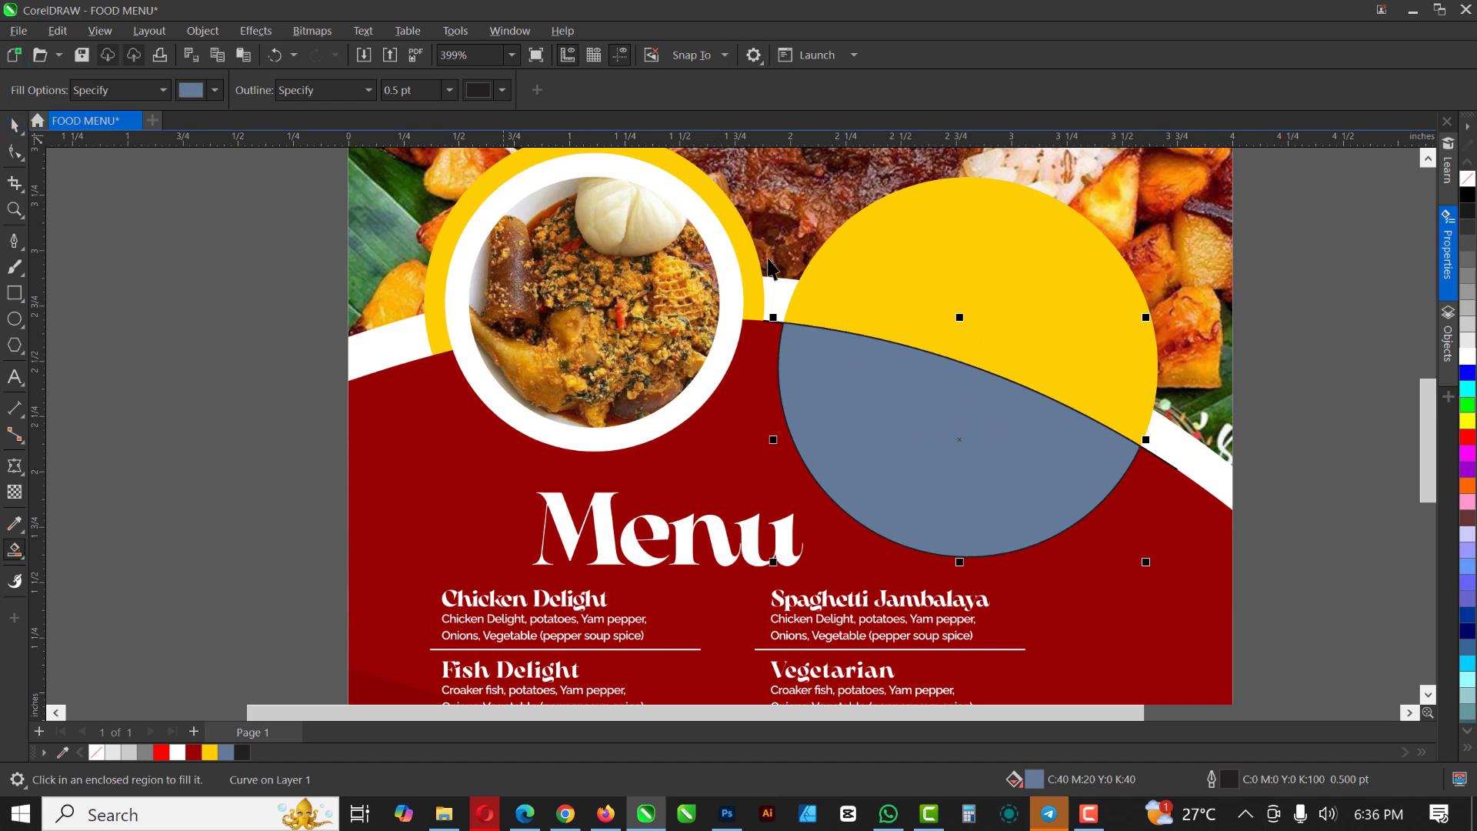
Delete the full yellow circle over the biryani picture, keeping the smart-filled lower segment
{"action": "key", "text": "space"}
{"action": "left_click", "coordinate": [1105, 277]}
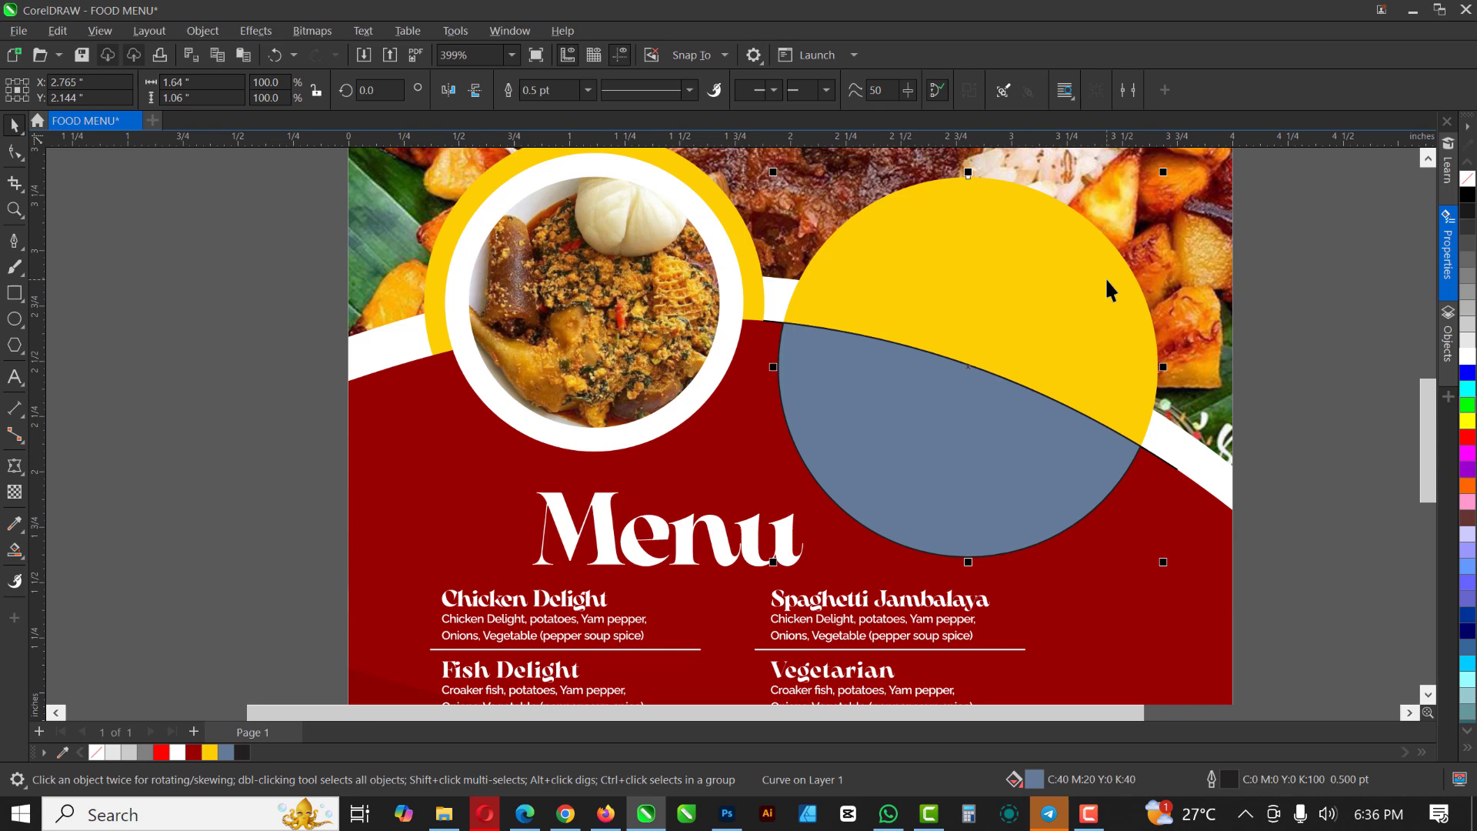
{"action": "left_click_drag", "start_coordinate": [1106, 281], "coordinate": [1262, 278]}
{"action": "key", "text": "Delete"}
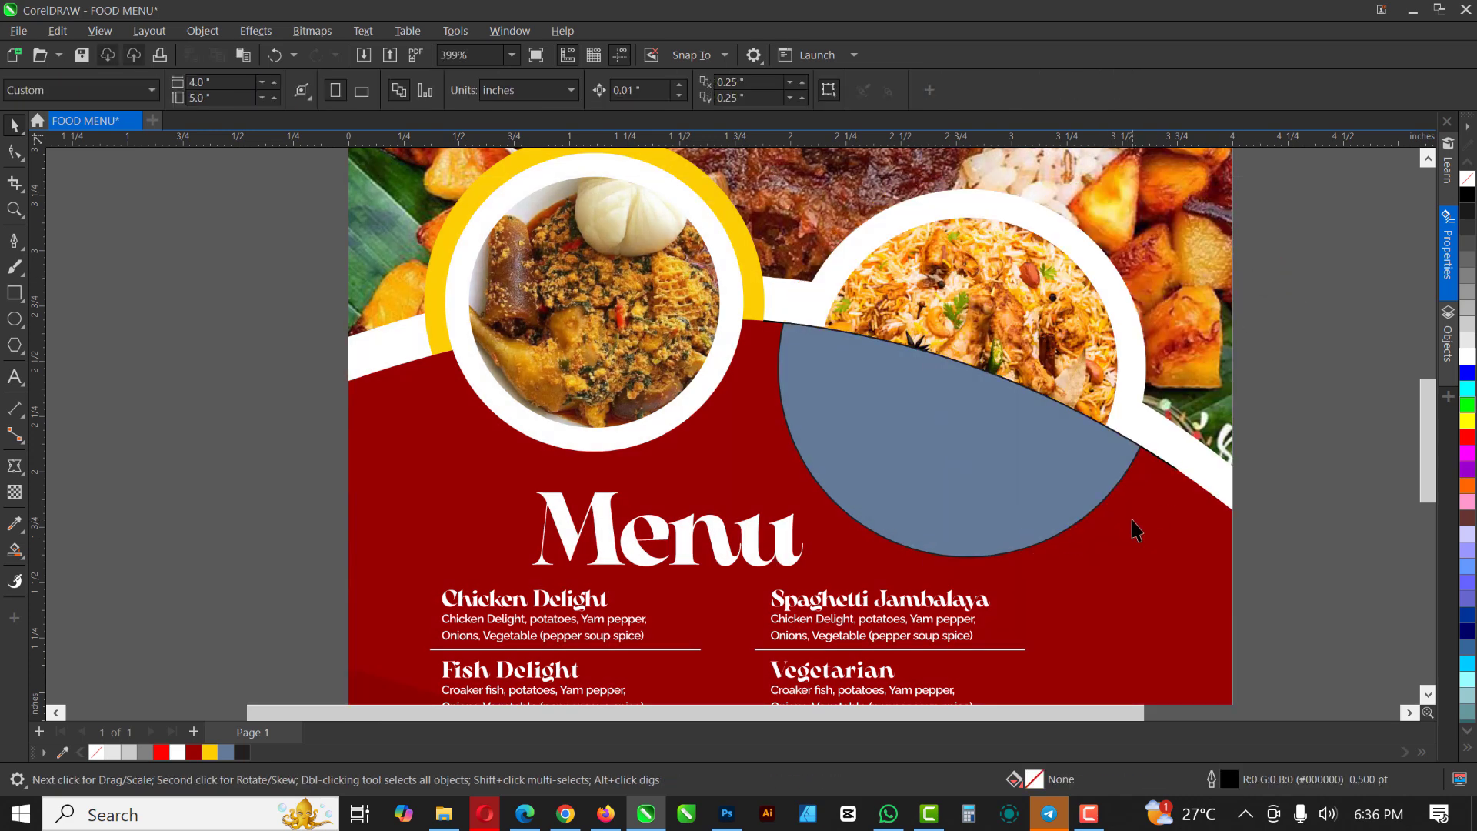
Fill the lower circle segment with yellow #FDD005 and delete the black guide curve
{"action": "left_click", "coordinate": [828, 379]}
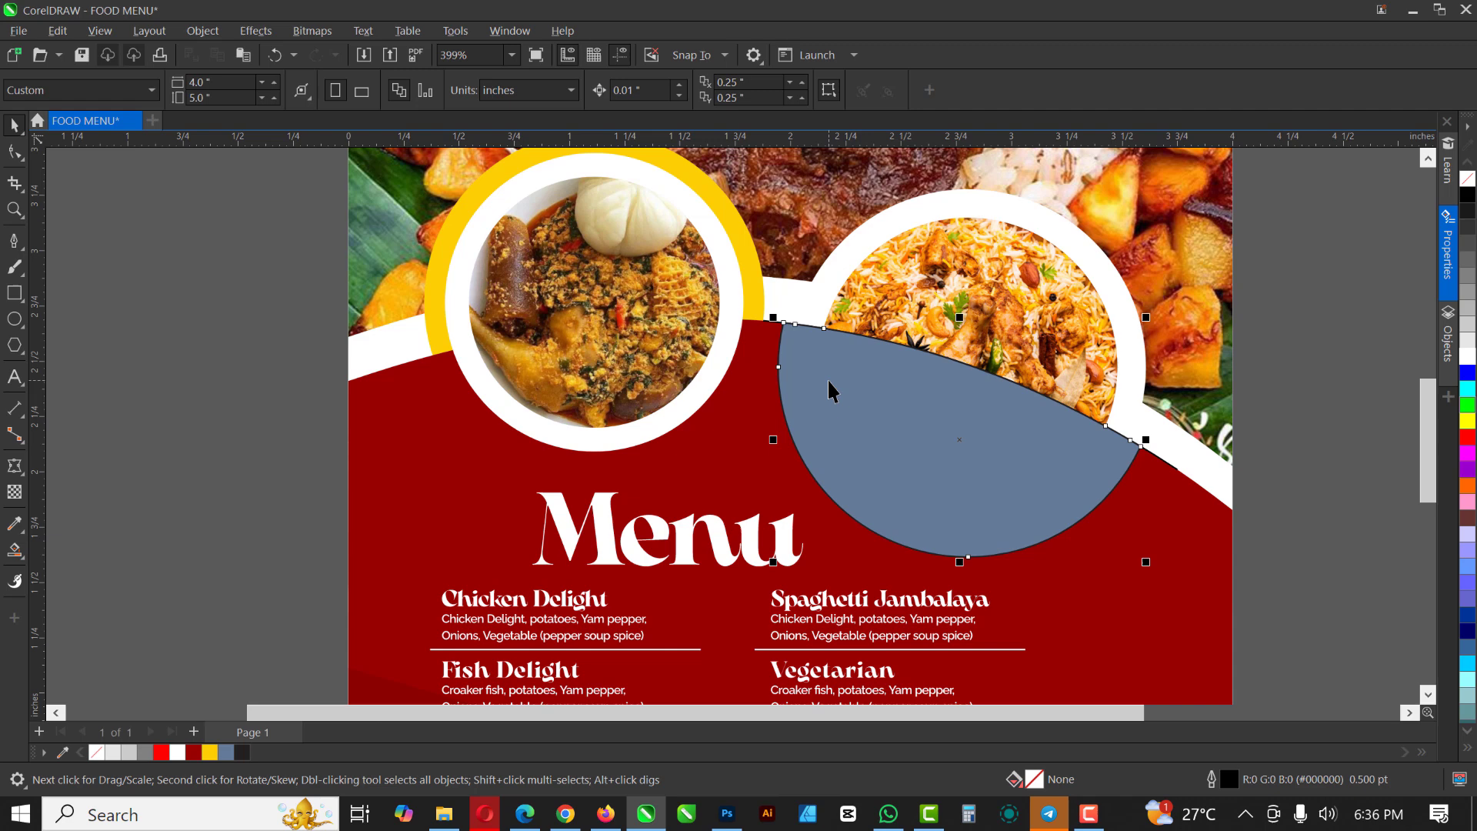
{"action": "left_click", "coordinate": [210, 753]}
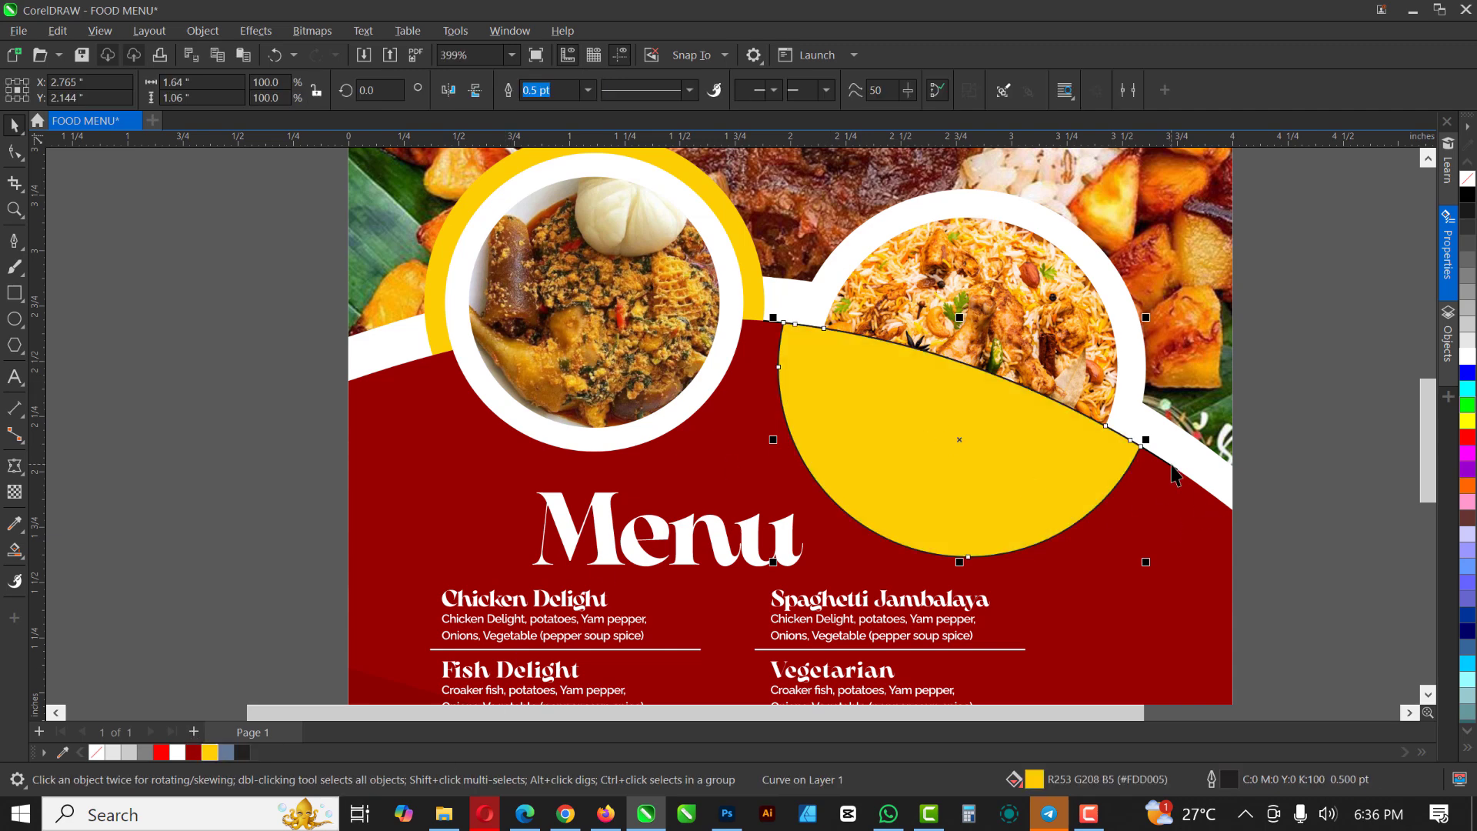
{"action": "left_click_drag", "start_coordinate": [1175, 471], "coordinate": [1257, 376]}
{"action": "key", "text": "ctrl+z"}
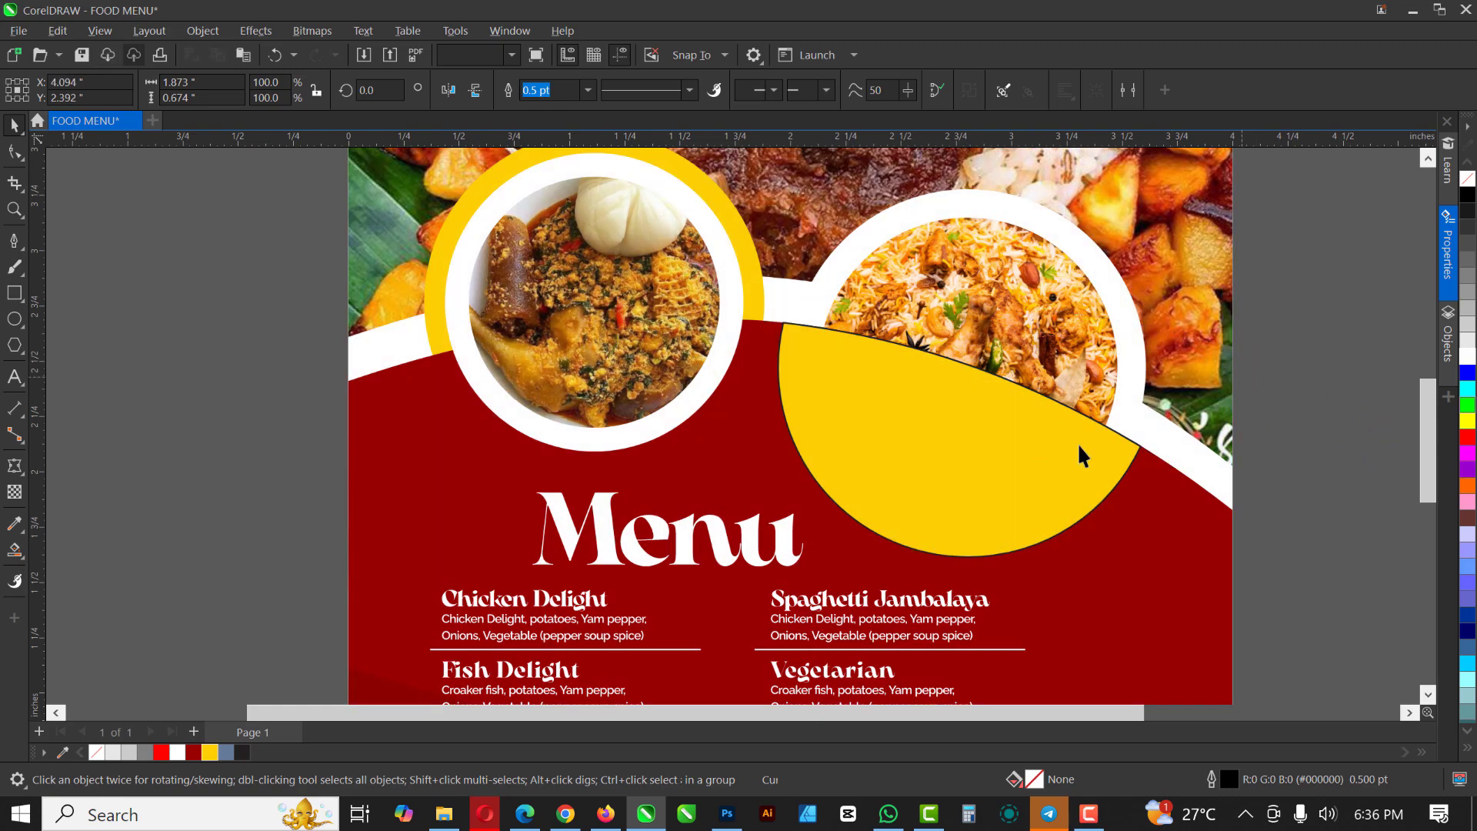
Remove the outline from the yellow circle segment
{"action": "left_click", "coordinate": [1077, 441]}
{"action": "scroll", "coordinate": [982, 393], "scroll_direction": "up", "scroll_amount": 5}
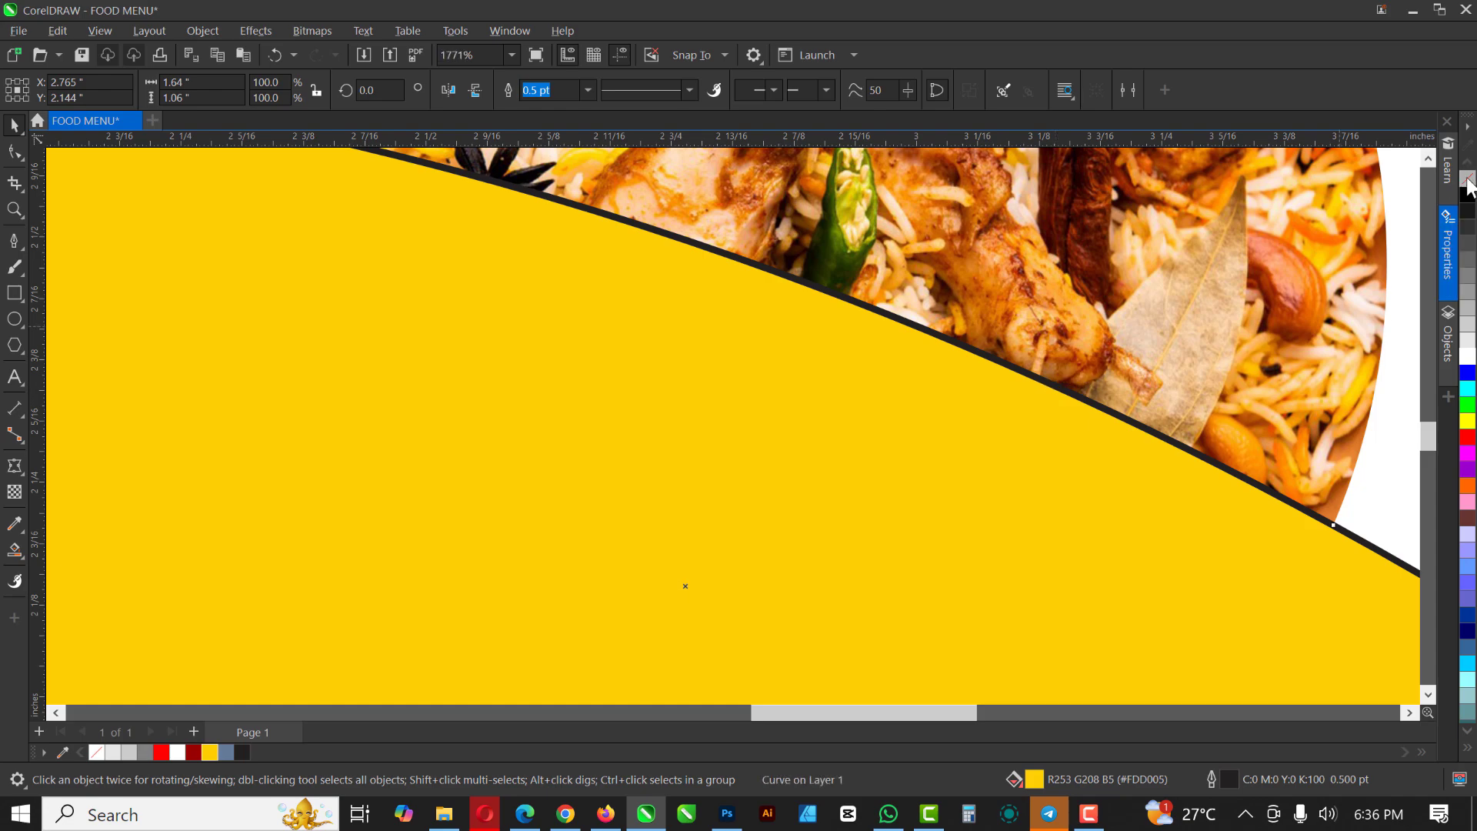
{"action": "right_click", "coordinate": [1468, 180]}
{"action": "scroll", "coordinate": [947, 415], "scroll_direction": "down", "scroll_amount": 5}
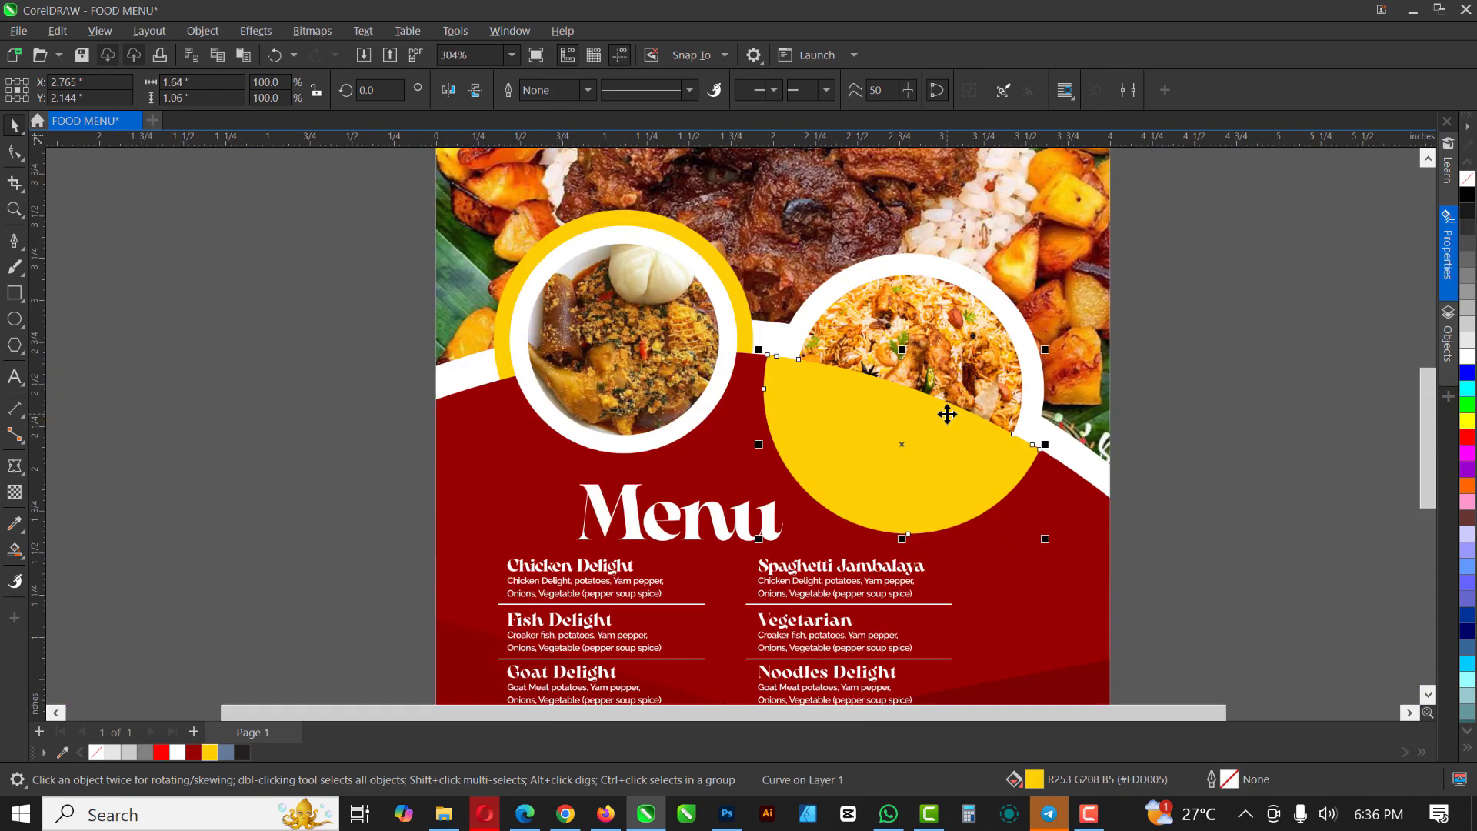
Order the yellow segment behind the biryani picture and its white frame, keeping it in front of the red background
{"action": "scroll", "coordinate": [948, 415], "scroll_direction": "up", "scroll_amount": 1}
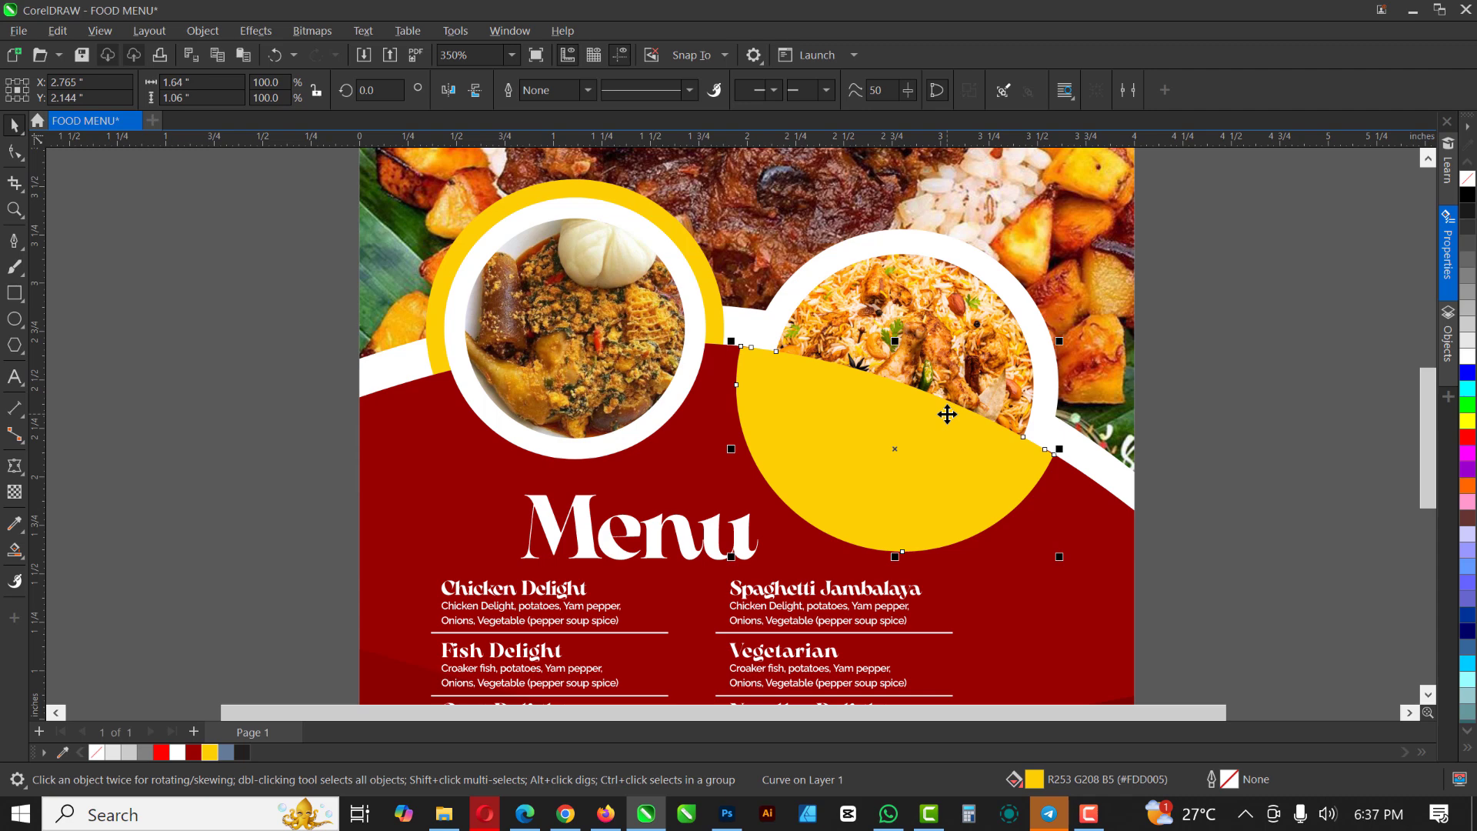
{"action": "key", "text": "shift+Page_Down"}
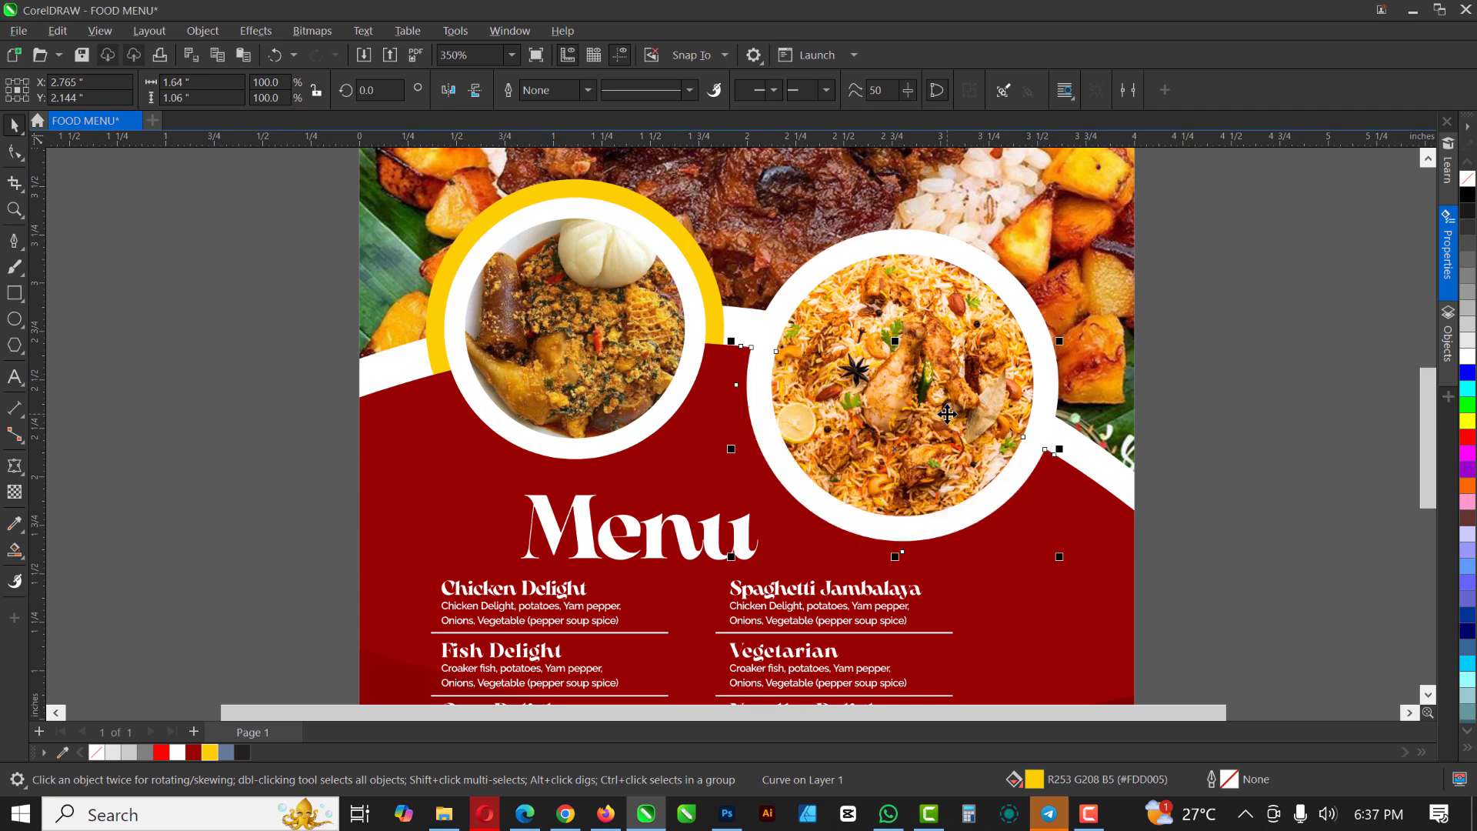
{"action": "key", "text": "ctrl+Page_Up"}
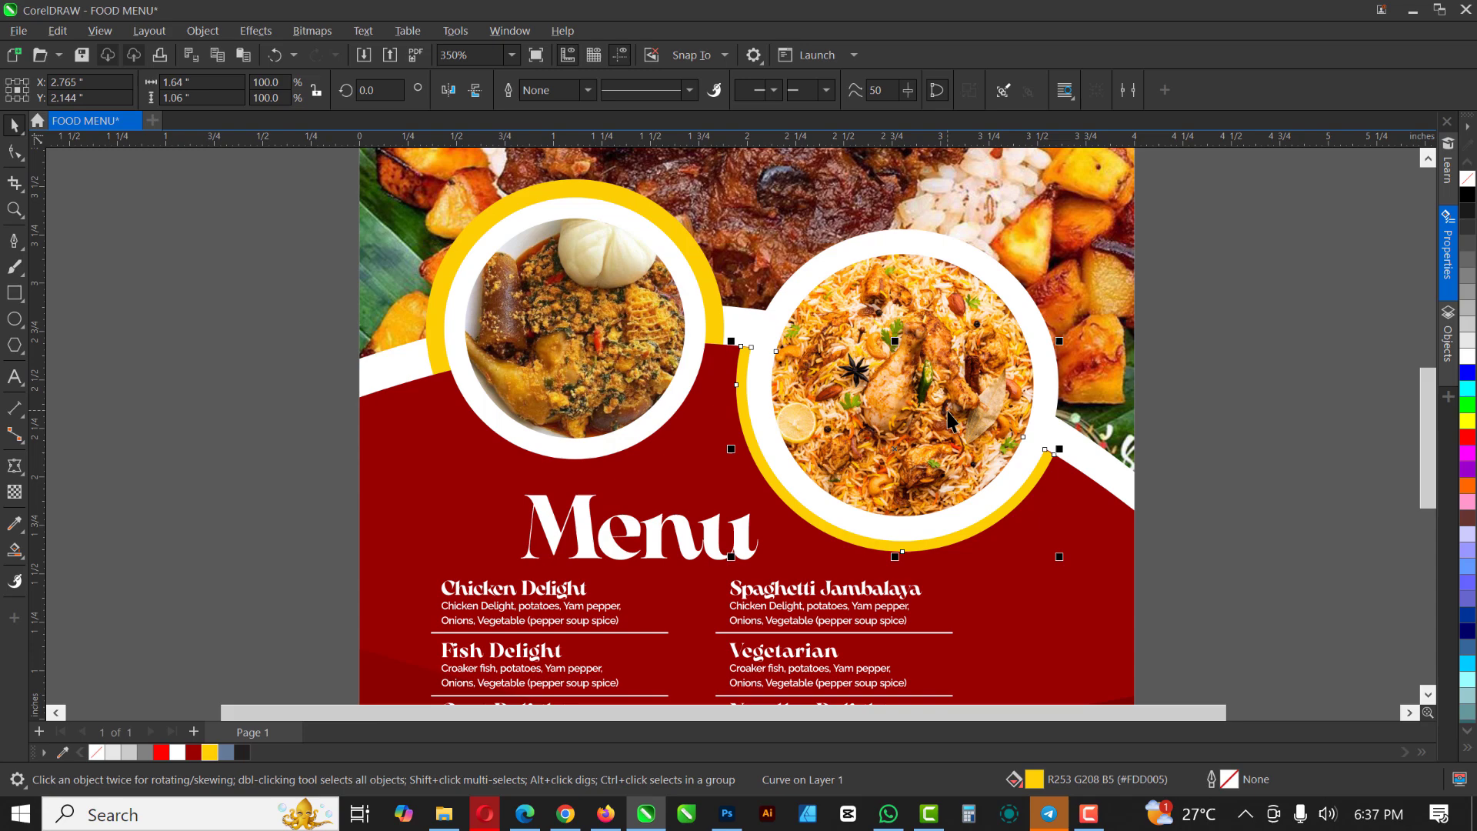
Select the Menu heading with all dish texts and divider lines and scale them down together to about 2.532 by 1.605 inches
{"action": "scroll", "coordinate": [915, 370], "scroll_direction": "down", "scroll_amount": 2}
{"action": "scroll", "coordinate": [999, 464], "scroll_direction": "up", "scroll_amount": 3}
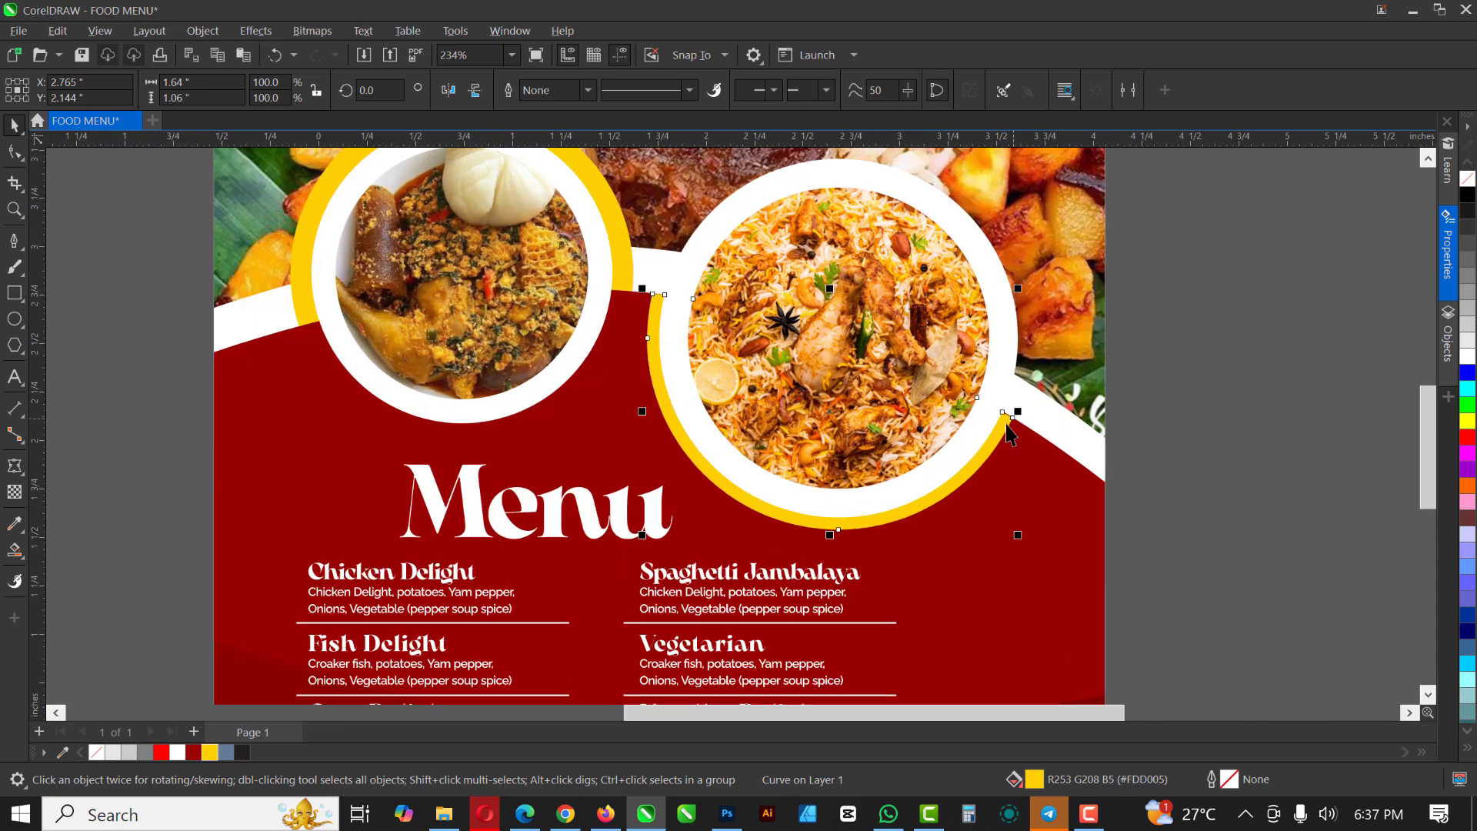
{"action": "scroll", "coordinate": [801, 390], "scroll_direction": "down", "scroll_amount": 4}
{"action": "key", "text": "Escape"}
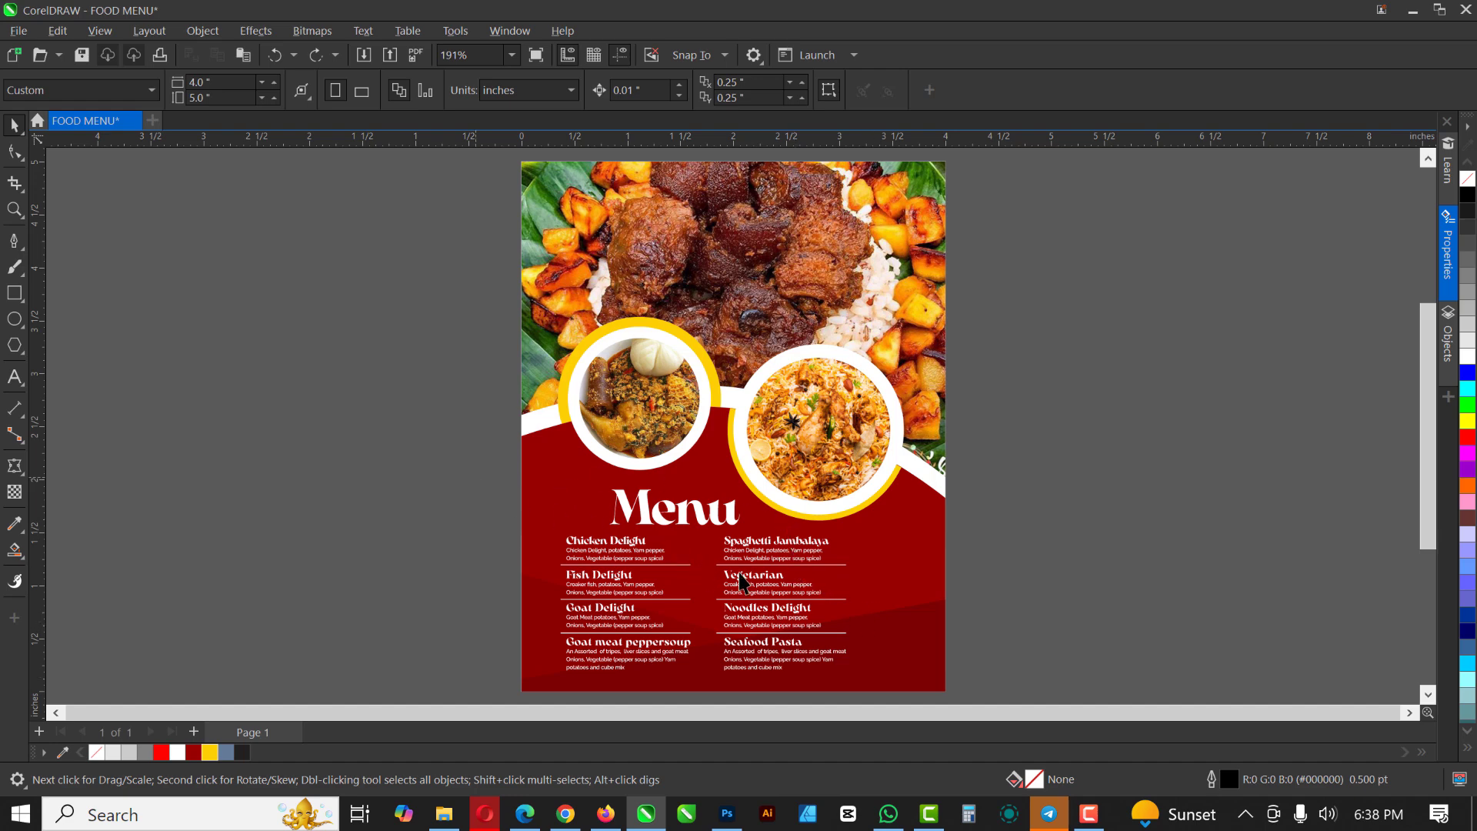
{"action": "key", "text": "Tab"}
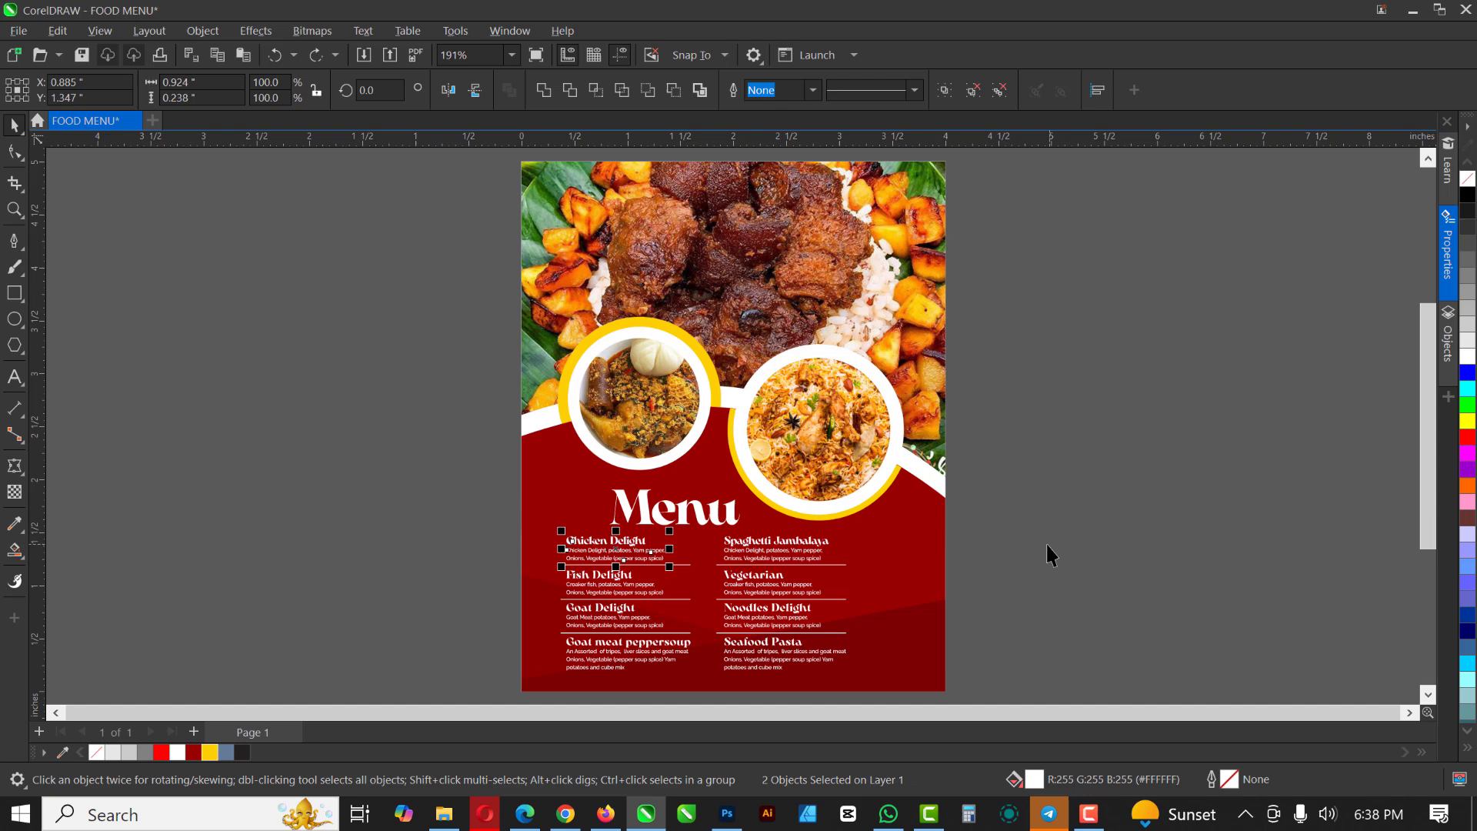
{"action": "scroll", "coordinate": [935, 427], "scroll_direction": "down", "scroll_amount": 2}
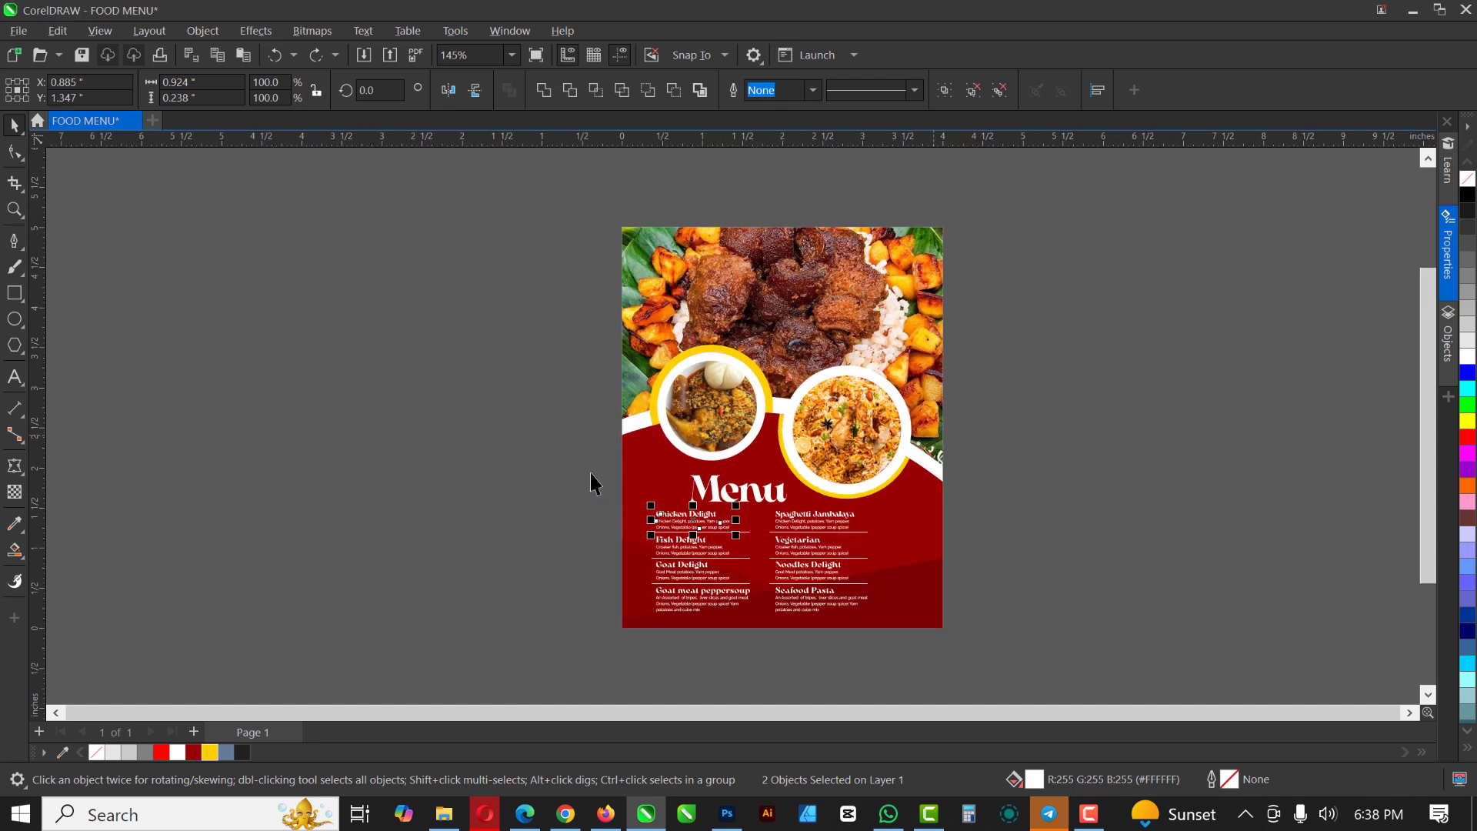
{"action": "left_click_drag", "start_coordinate": [589, 471], "coordinate": [859, 609]}
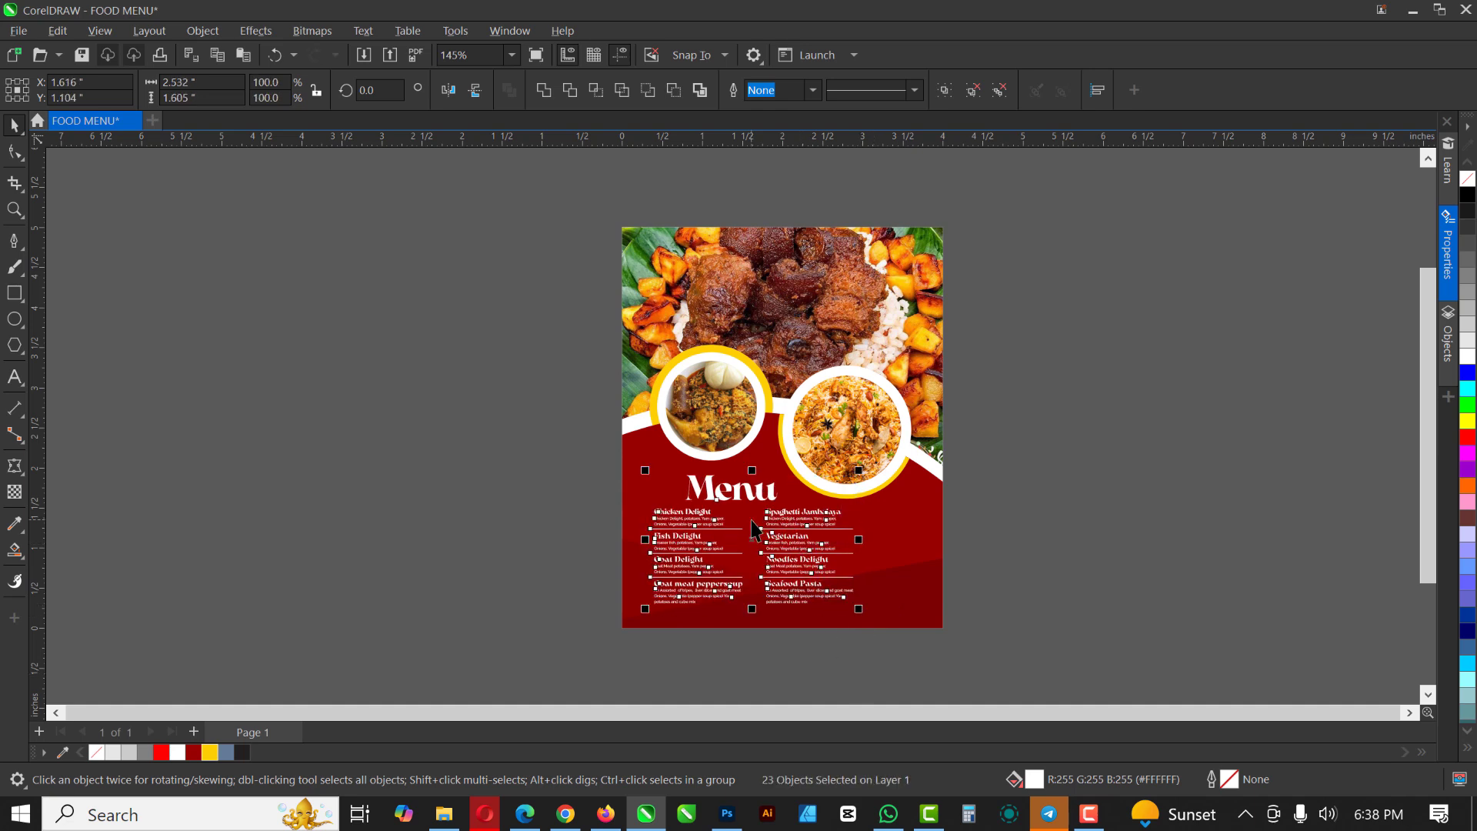
Shift the Menu heading, dish texts and divider lines slightly left on the red background and deselect them
{"action": "left_click_drag", "start_coordinate": [754, 530], "coordinate": [749, 529]}
{"action": "left_click", "coordinate": [1093, 543]}
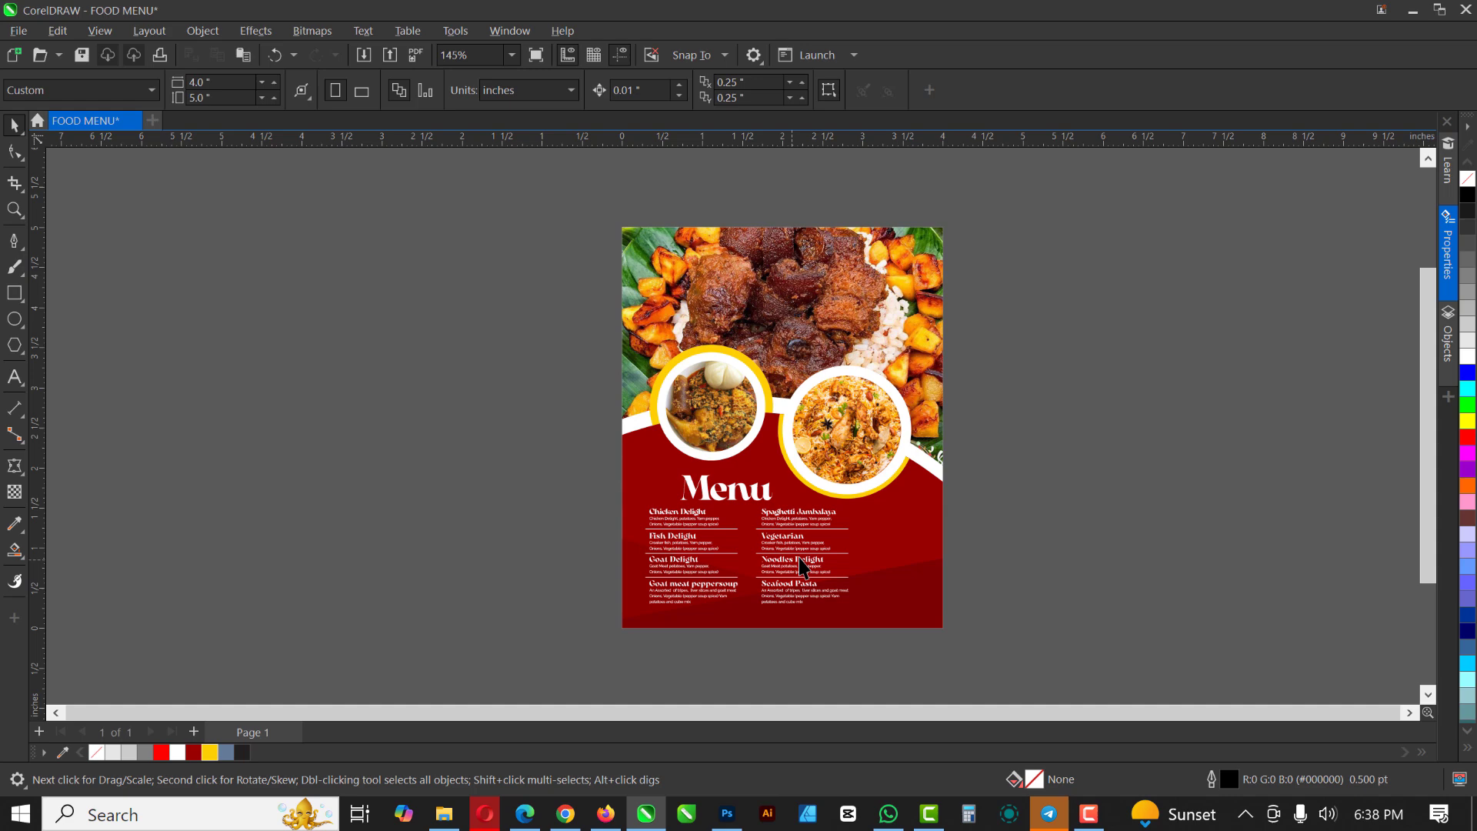
{"action": "scroll", "coordinate": [802, 567], "scroll_direction": "up", "scroll_amount": 5}
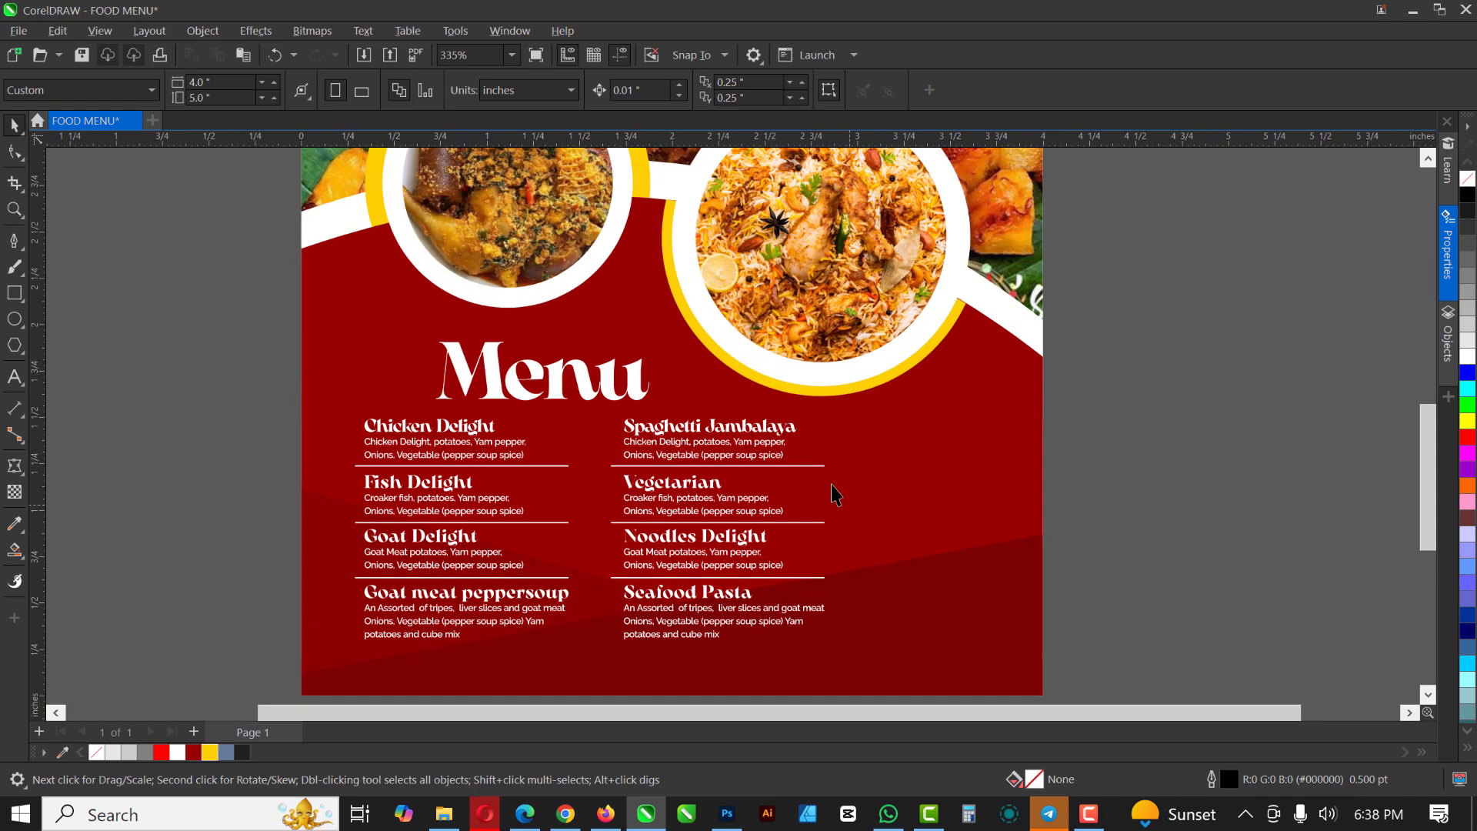
{"action": "scroll", "coordinate": [834, 494], "scroll_direction": "down", "scroll_amount": 1}
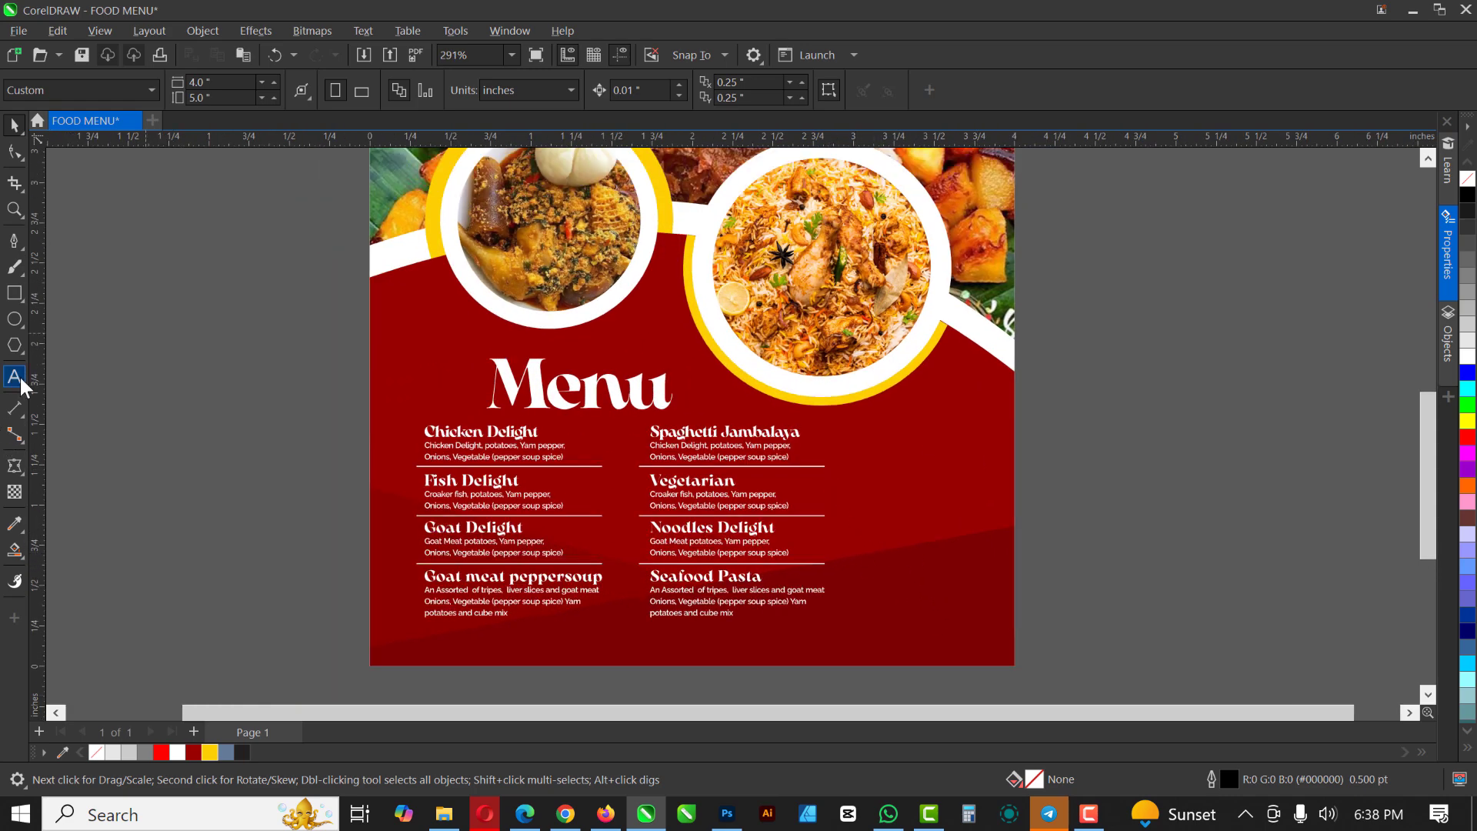
Import the QR code image from the FOOD MENU folder and scale it down to about 3.918 inches square
{"action": "left_click", "coordinate": [444, 814]}
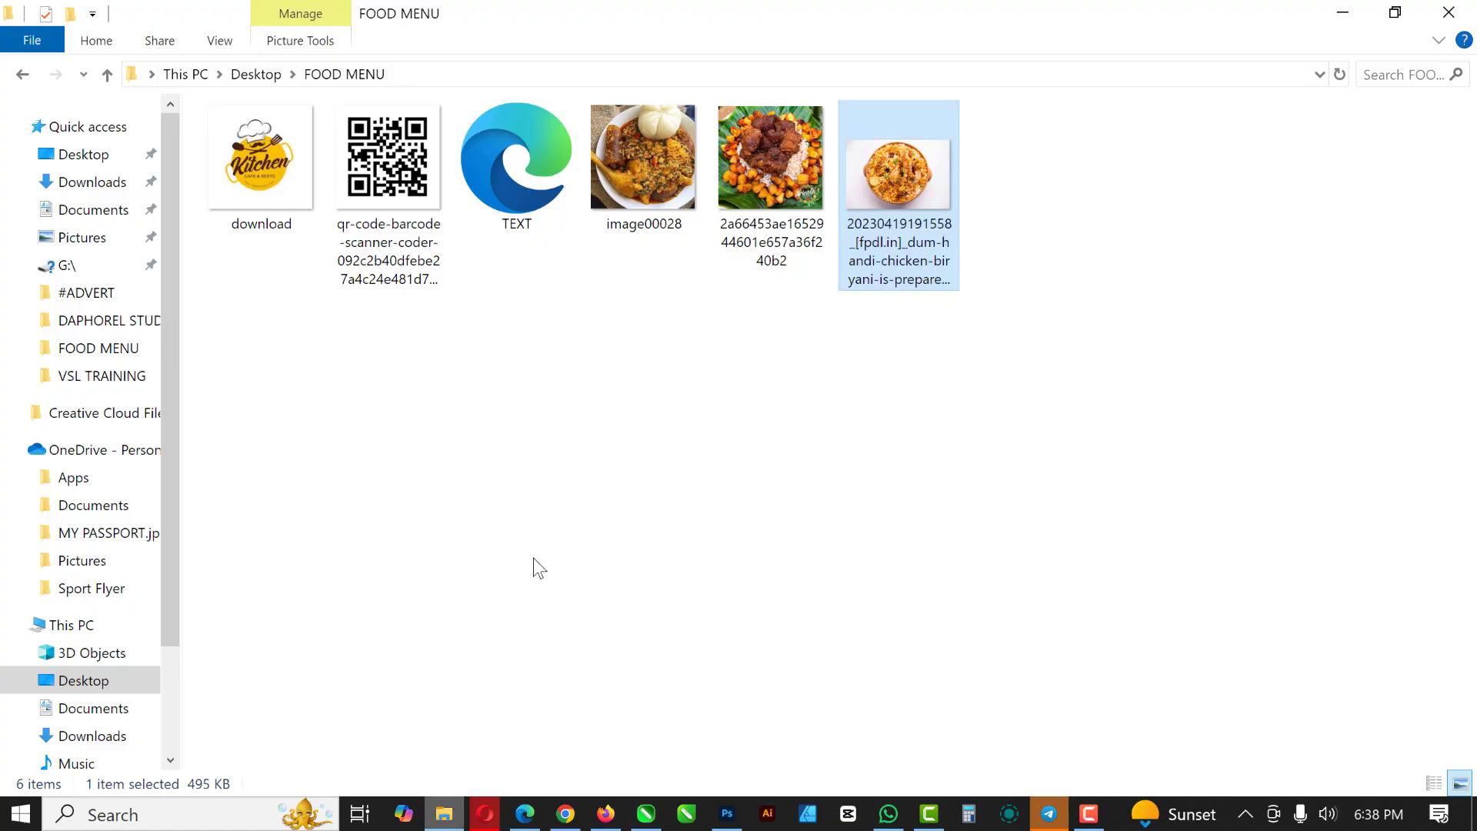
{"action": "left_click_drag", "start_coordinate": [392, 231], "coordinate": [881, 465]}
{"action": "scroll", "coordinate": [802, 444], "scroll_direction": "up", "scroll_amount": 8}
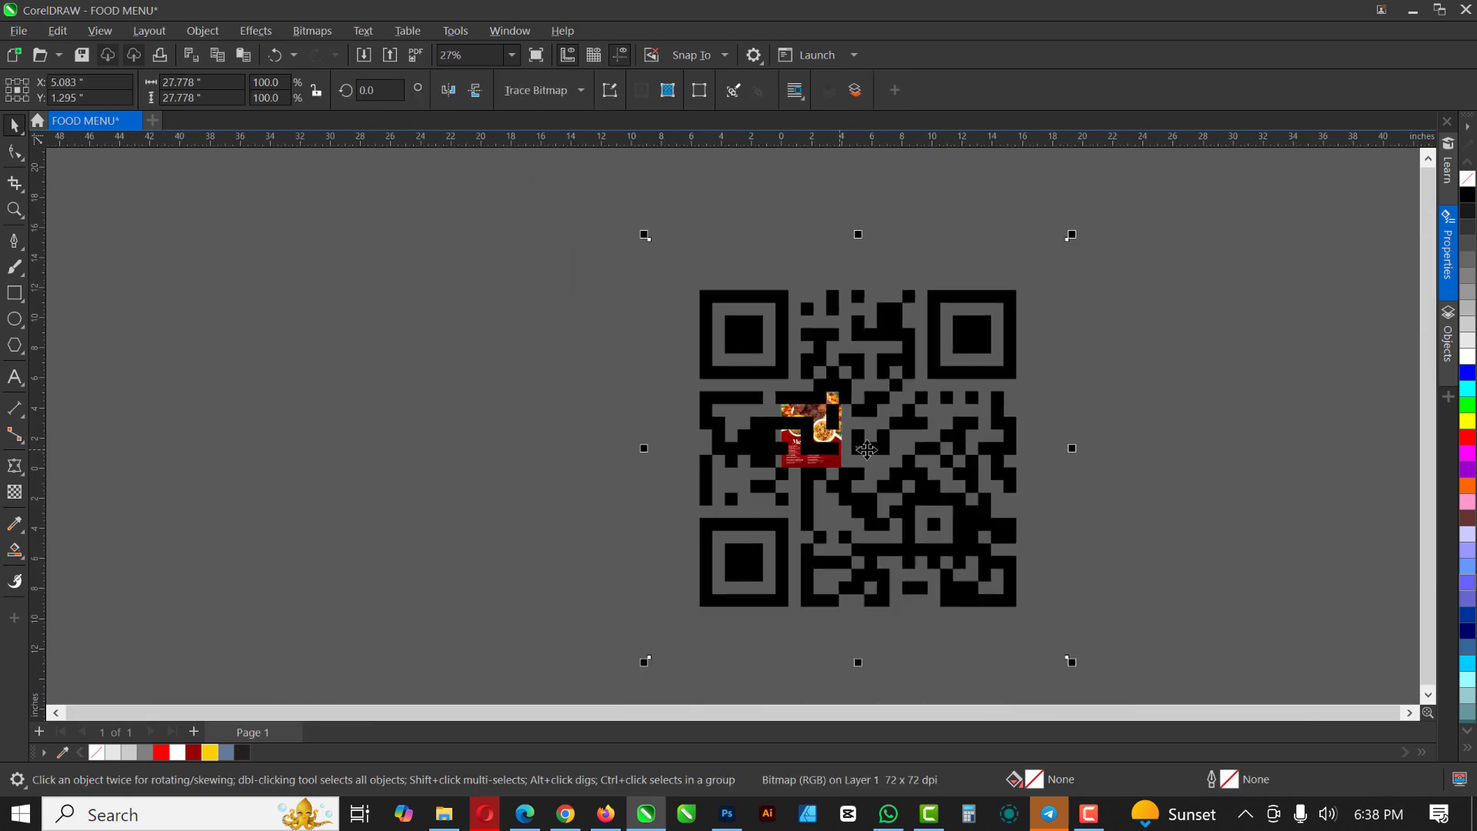
{"action": "left_click_drag", "start_coordinate": [1072, 237], "coordinate": [849, 478]}
{"action": "scroll", "coordinate": [861, 431], "scroll_direction": "up", "scroll_amount": 5}
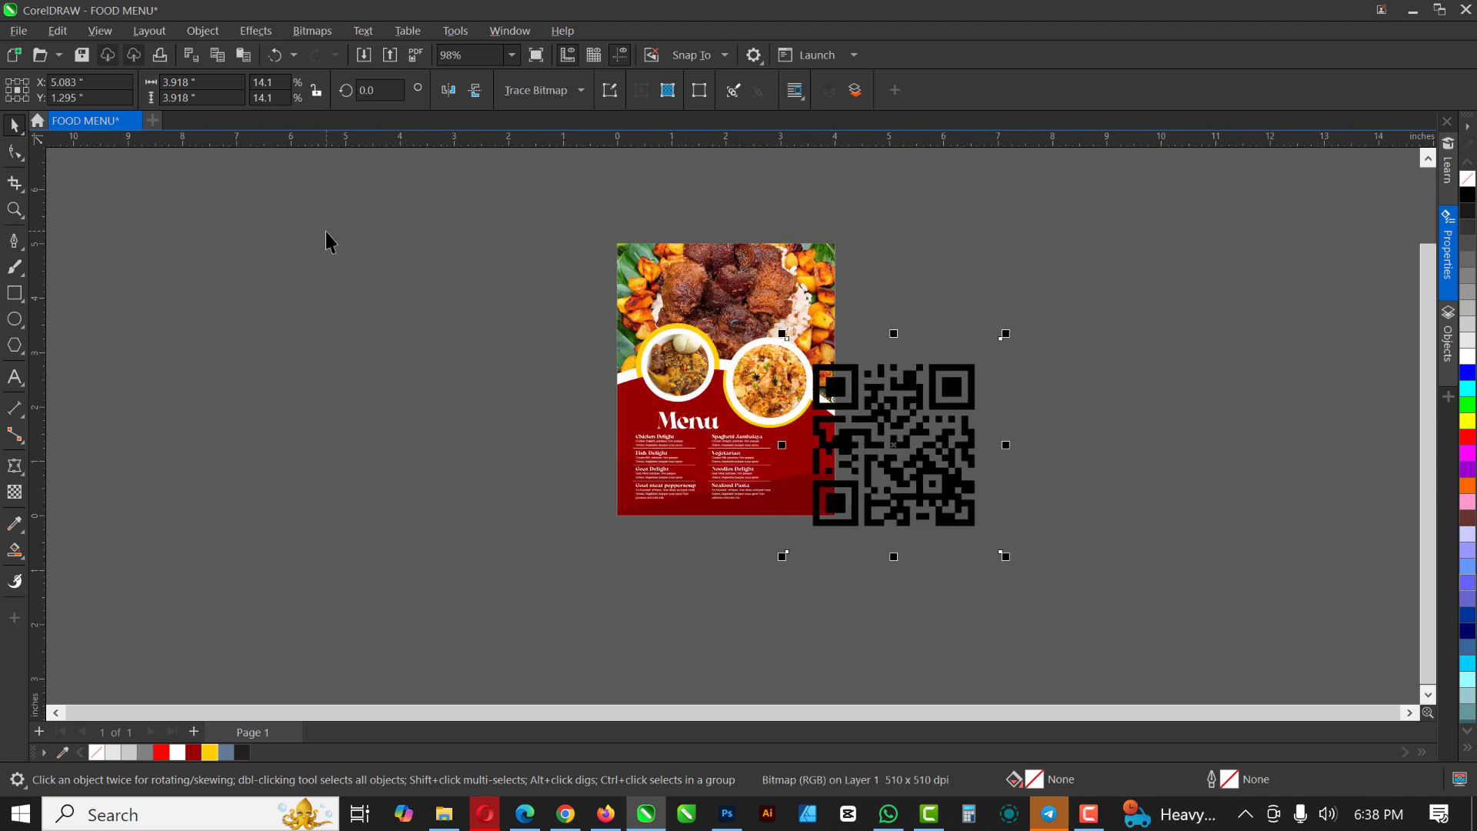
Crop away the empty margins around the QR code by moving the bitmap's edge nodes inward
{"action": "left_click", "coordinate": [15, 152]}
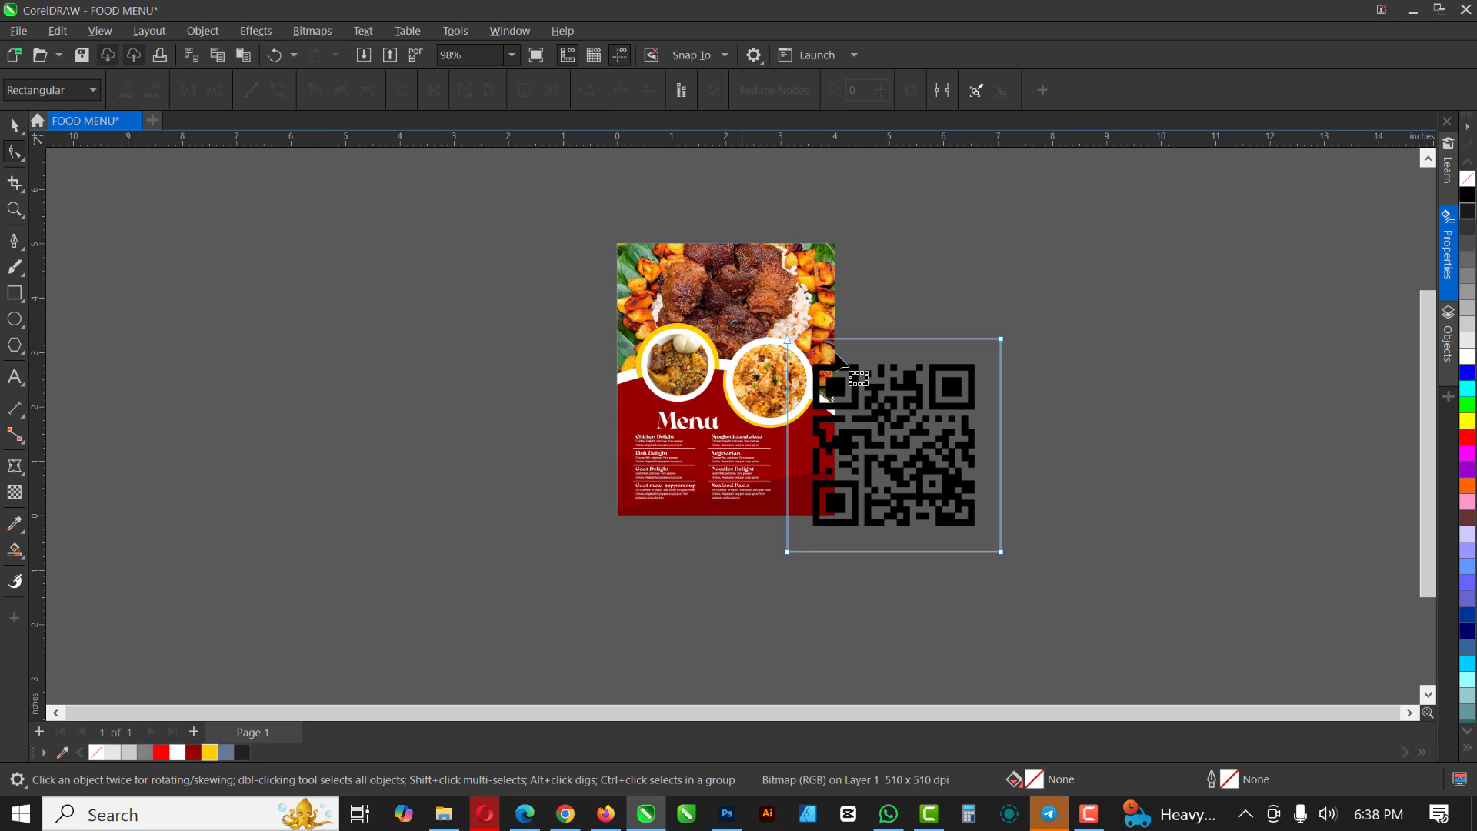
{"action": "scroll", "coordinate": [762, 327], "scroll_direction": "up", "scroll_amount": 3}
{"action": "left_click_drag", "start_coordinate": [685, 297], "coordinate": [1125, 369]}
{"action": "scroll", "coordinate": [1064, 315], "scroll_direction": "down", "scroll_amount": 4}
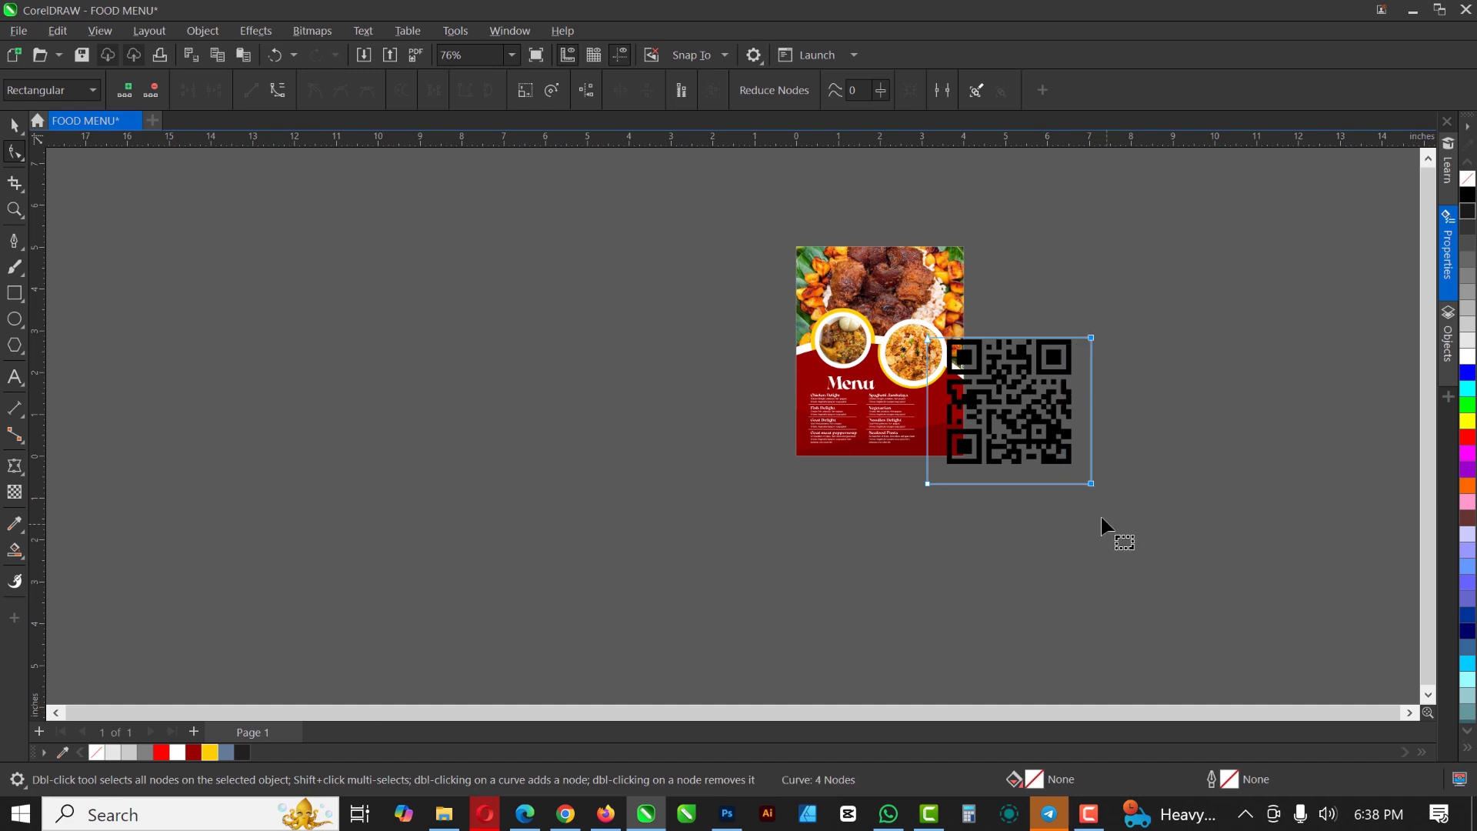
{"action": "scroll", "coordinate": [1101, 518], "scroll_direction": "up", "scroll_amount": 4}
{"action": "left_click_drag", "start_coordinate": [1095, 482], "coordinate": [1063, 482]}
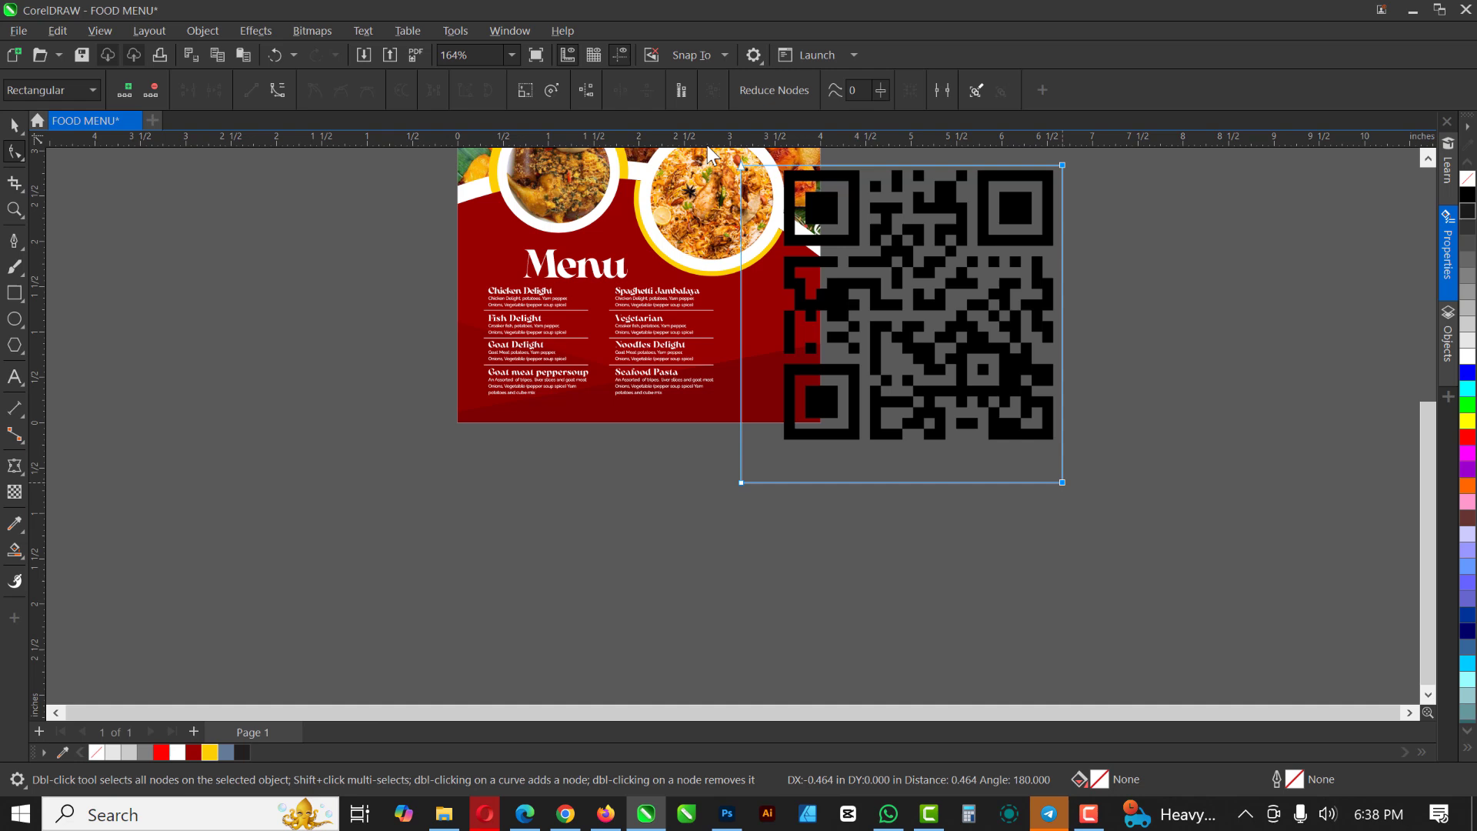
{"action": "left_click_drag", "start_coordinate": [729, 152], "coordinate": [777, 474]}
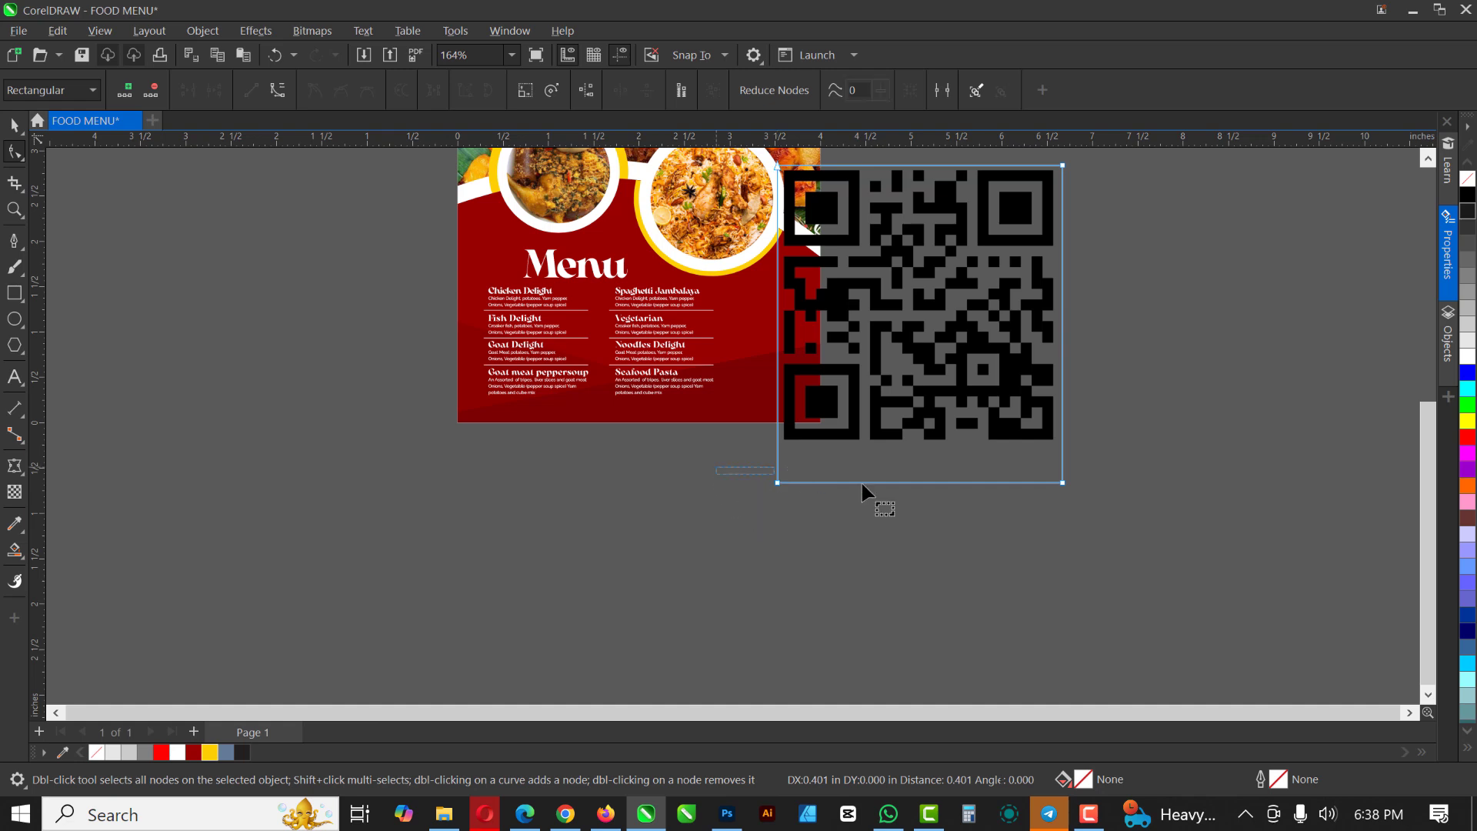
Scale the QR code down to about 0.69 by 0.683 inches and place it in the lower-right area beside the dish columns
{"action": "left_click_drag", "start_coordinate": [1065, 486], "coordinate": [930, 383]}
{"action": "key", "text": "space"}
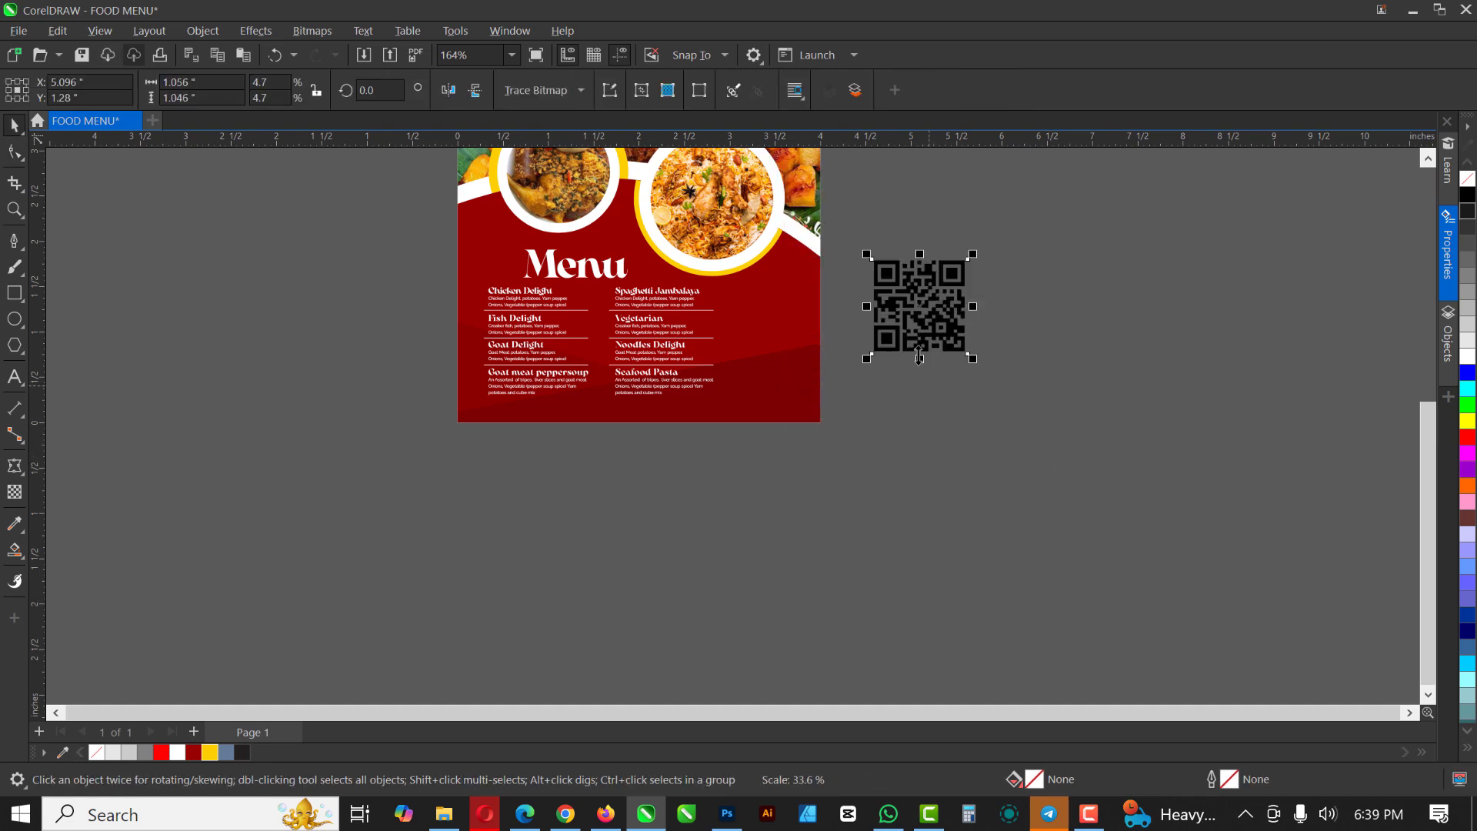
{"action": "scroll", "coordinate": [882, 305], "scroll_direction": "up", "scroll_amount": 2}
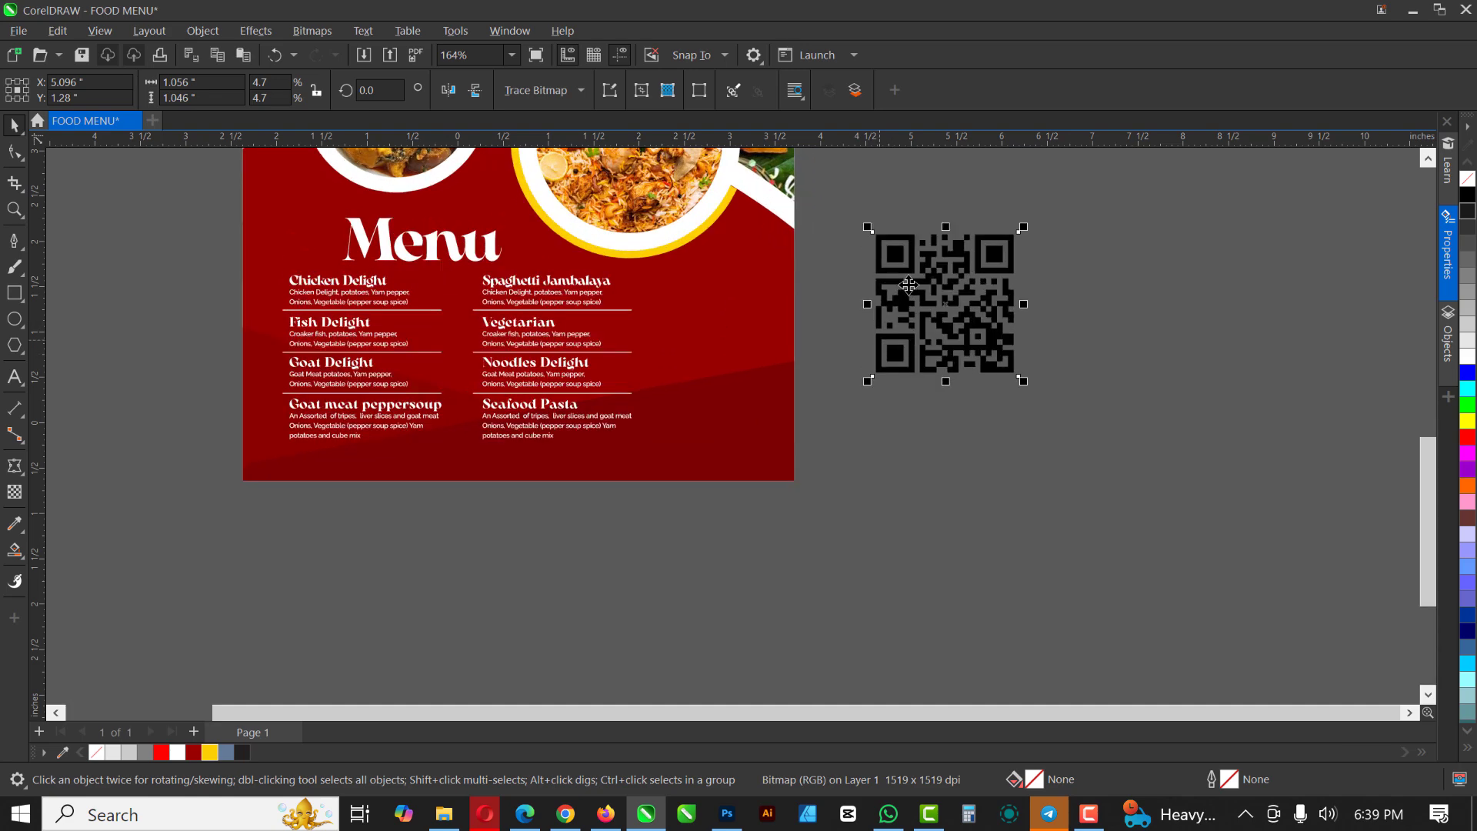
{"action": "left_click_drag", "start_coordinate": [1057, 414], "coordinate": [993, 344]}
{"action": "left_click_drag", "start_coordinate": [923, 267], "coordinate": [647, 410]}
{"action": "scroll", "coordinate": [598, 464], "scroll_direction": "up", "scroll_amount": 3}
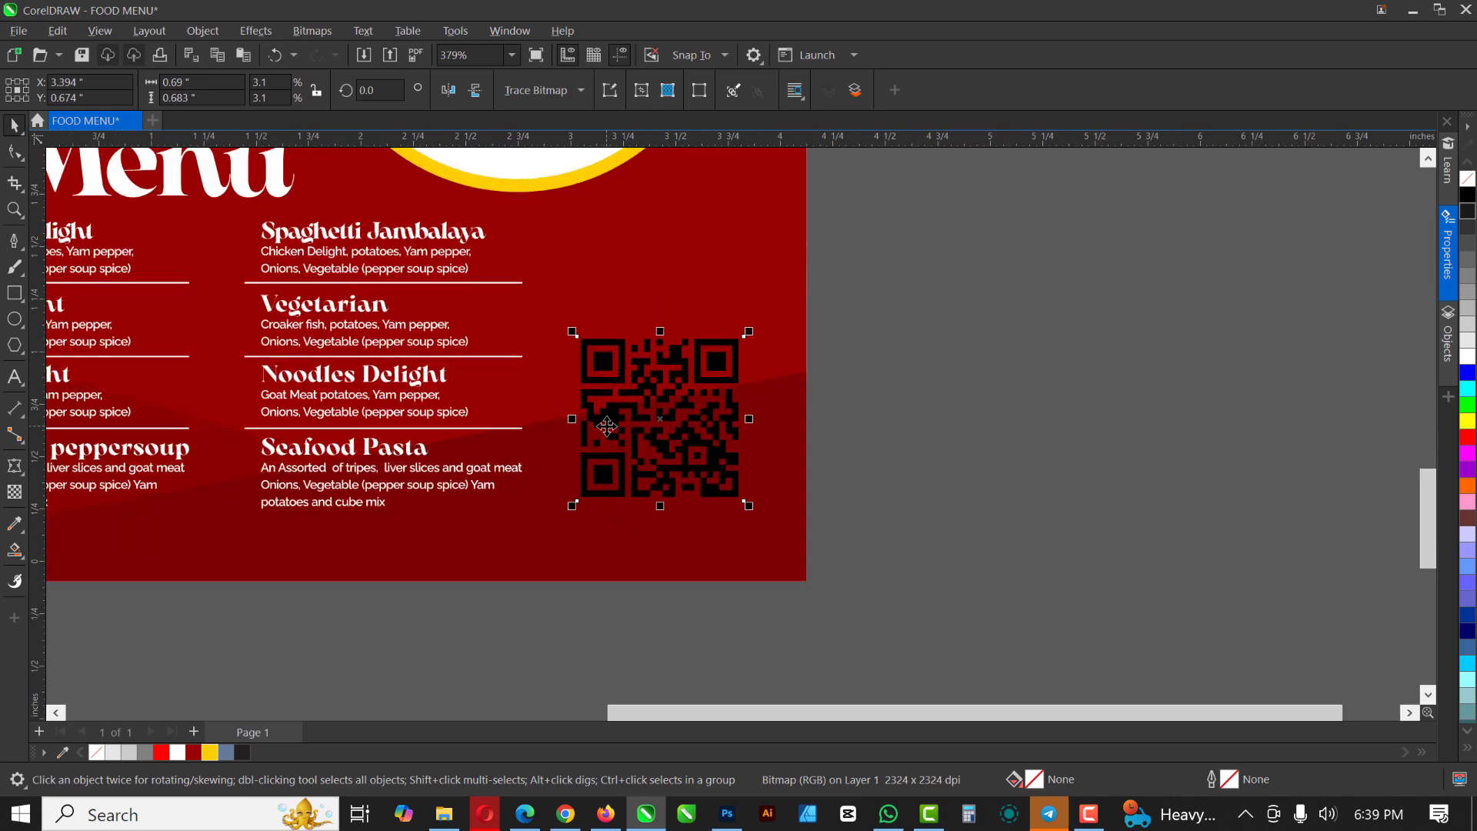
Draw a rectangle about 0.76 by 0.812 inches around the QR code, filled white without outline and ordered behind the code
{"action": "left_click", "coordinate": [14, 292]}
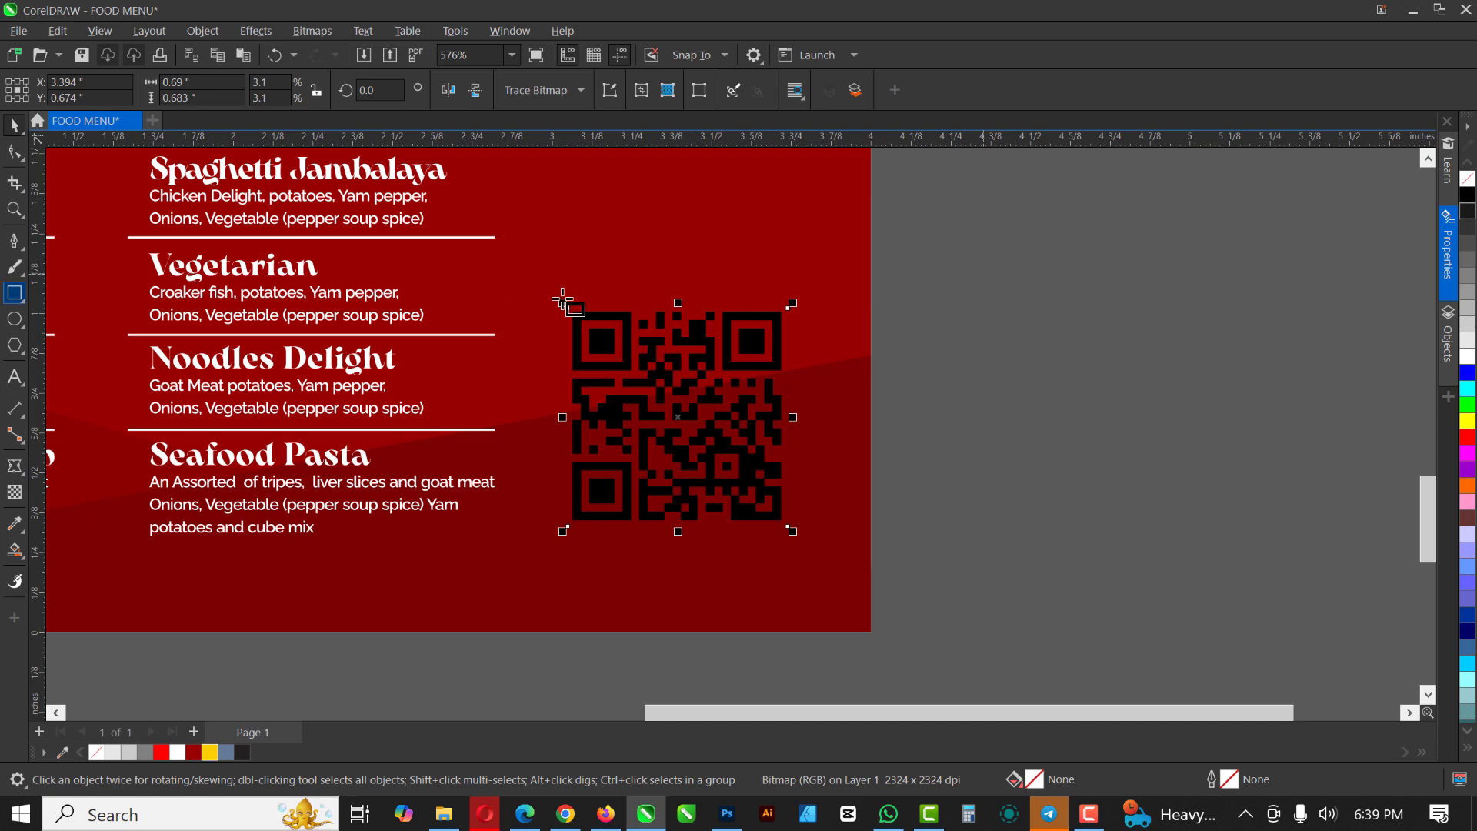
{"action": "key", "text": "ctrl+z"}
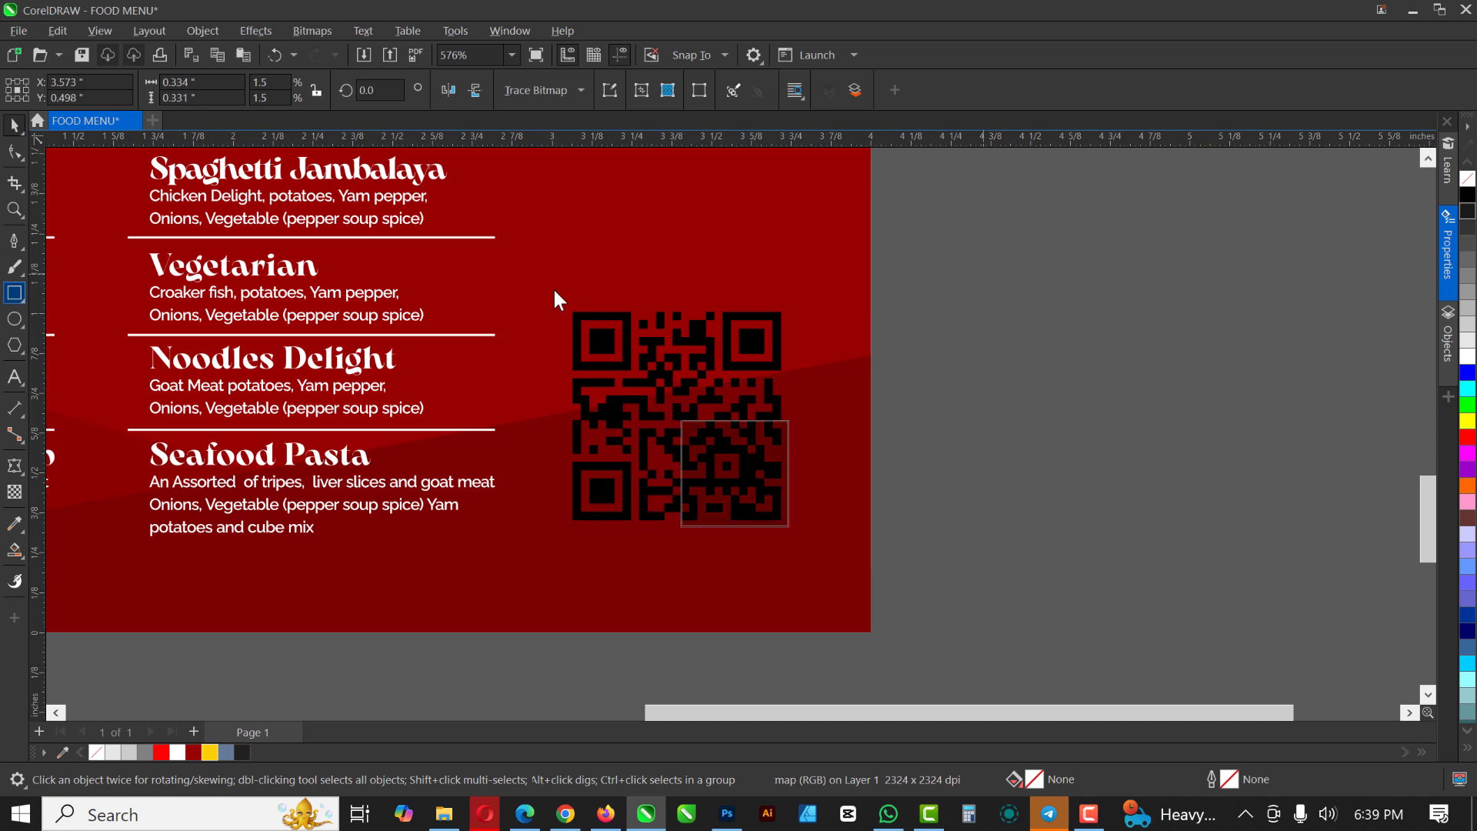
{"action": "key", "text": "ctrl+z"}
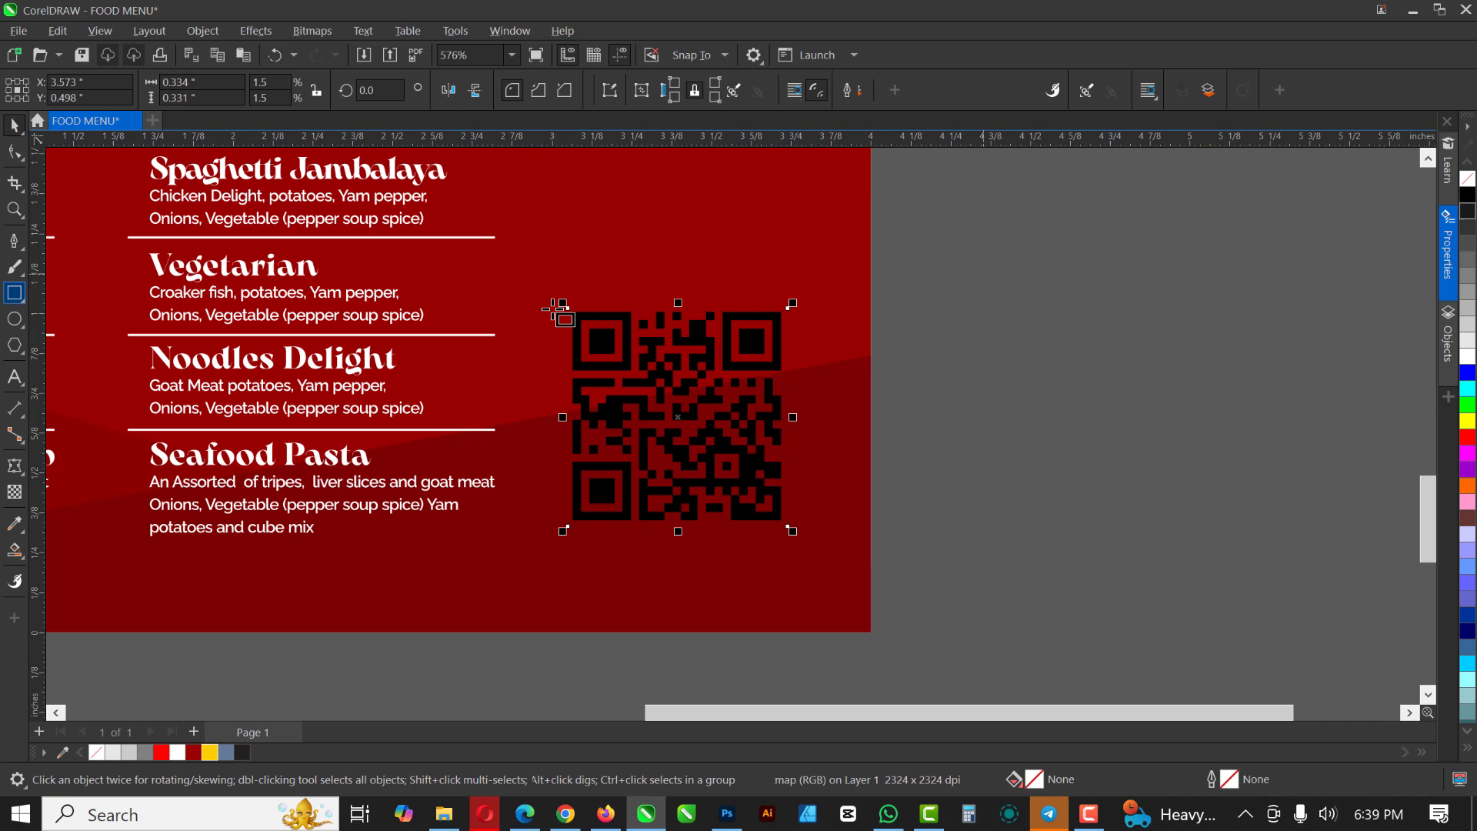
{"action": "left_click_drag", "start_coordinate": [555, 287], "coordinate": [795, 537]}
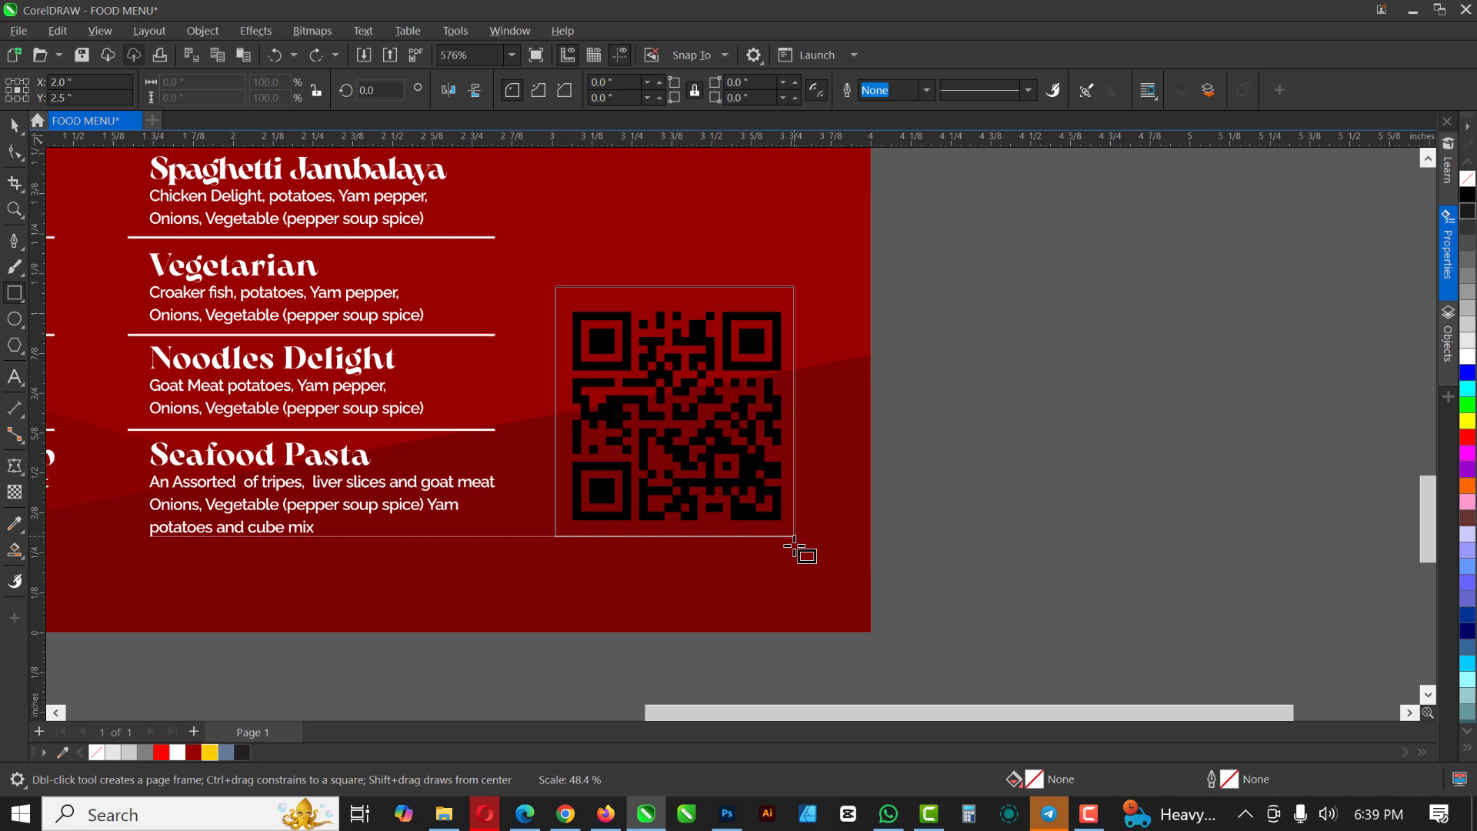
{"action": "left_click_drag", "start_coordinate": [794, 548], "coordinate": [798, 546]}
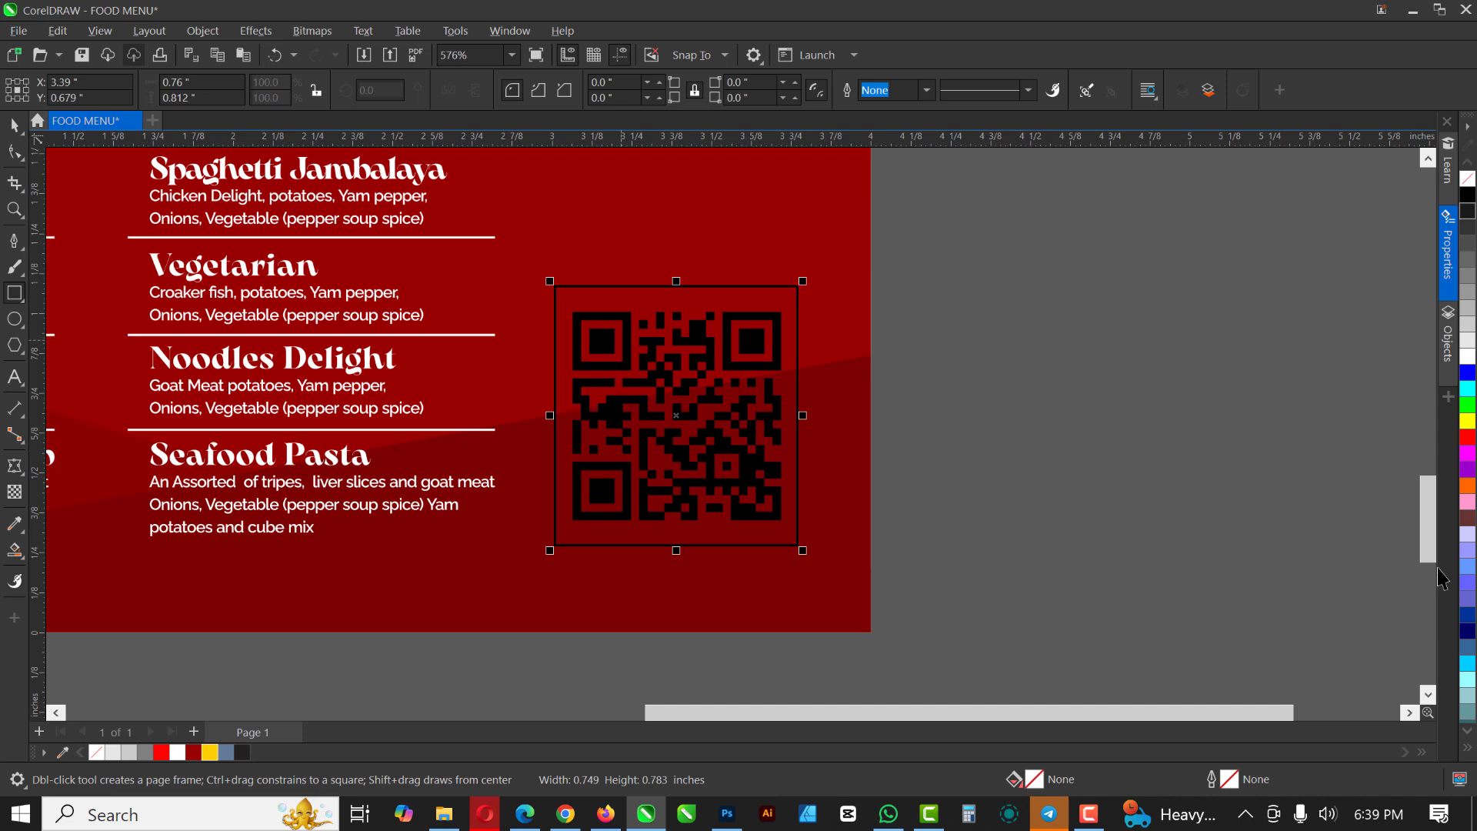
{"action": "key", "text": "space"}
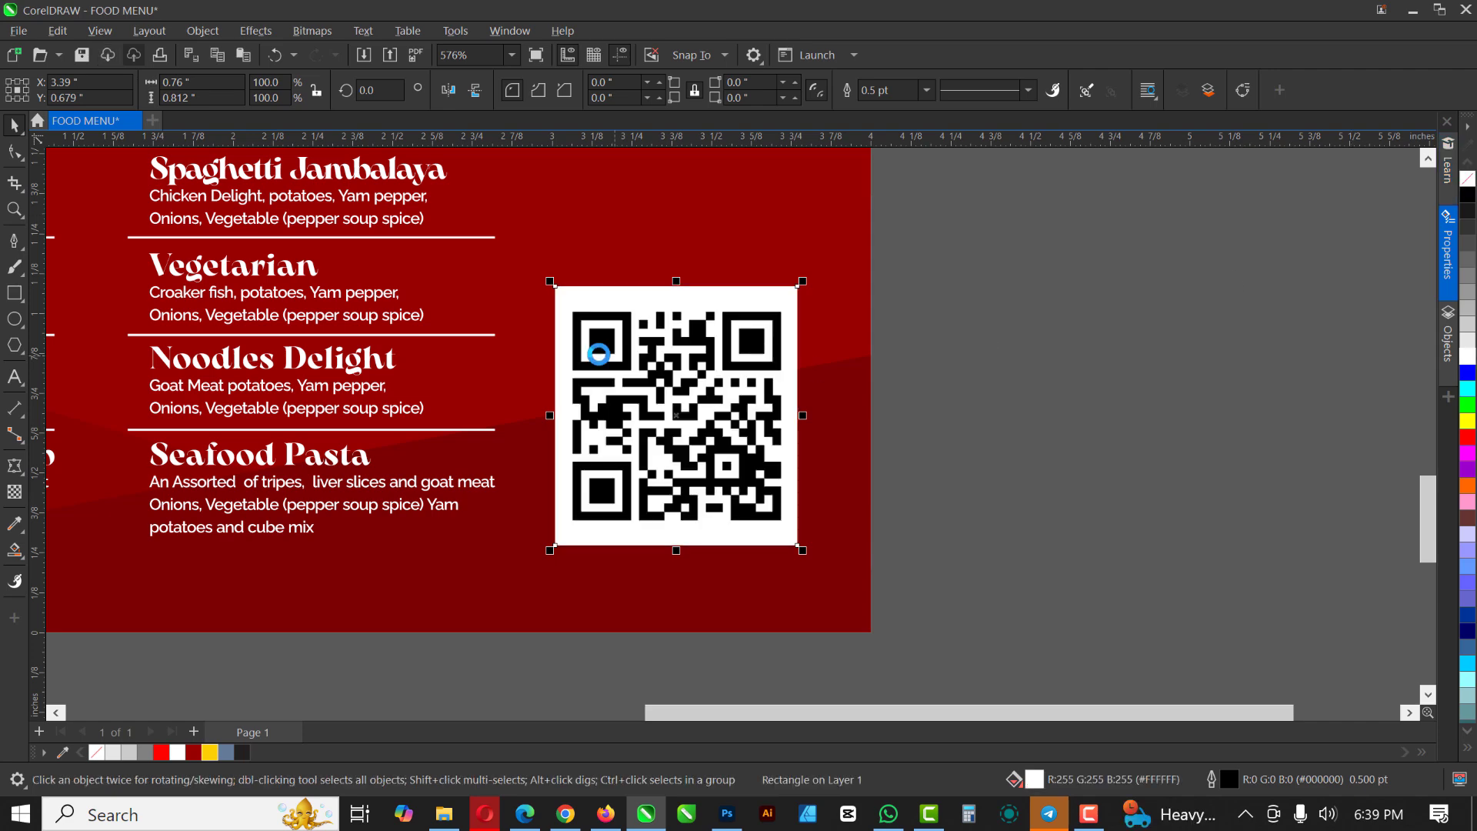
{"action": "scroll", "coordinate": [851, 389], "scroll_direction": "down", "scroll_amount": 5}
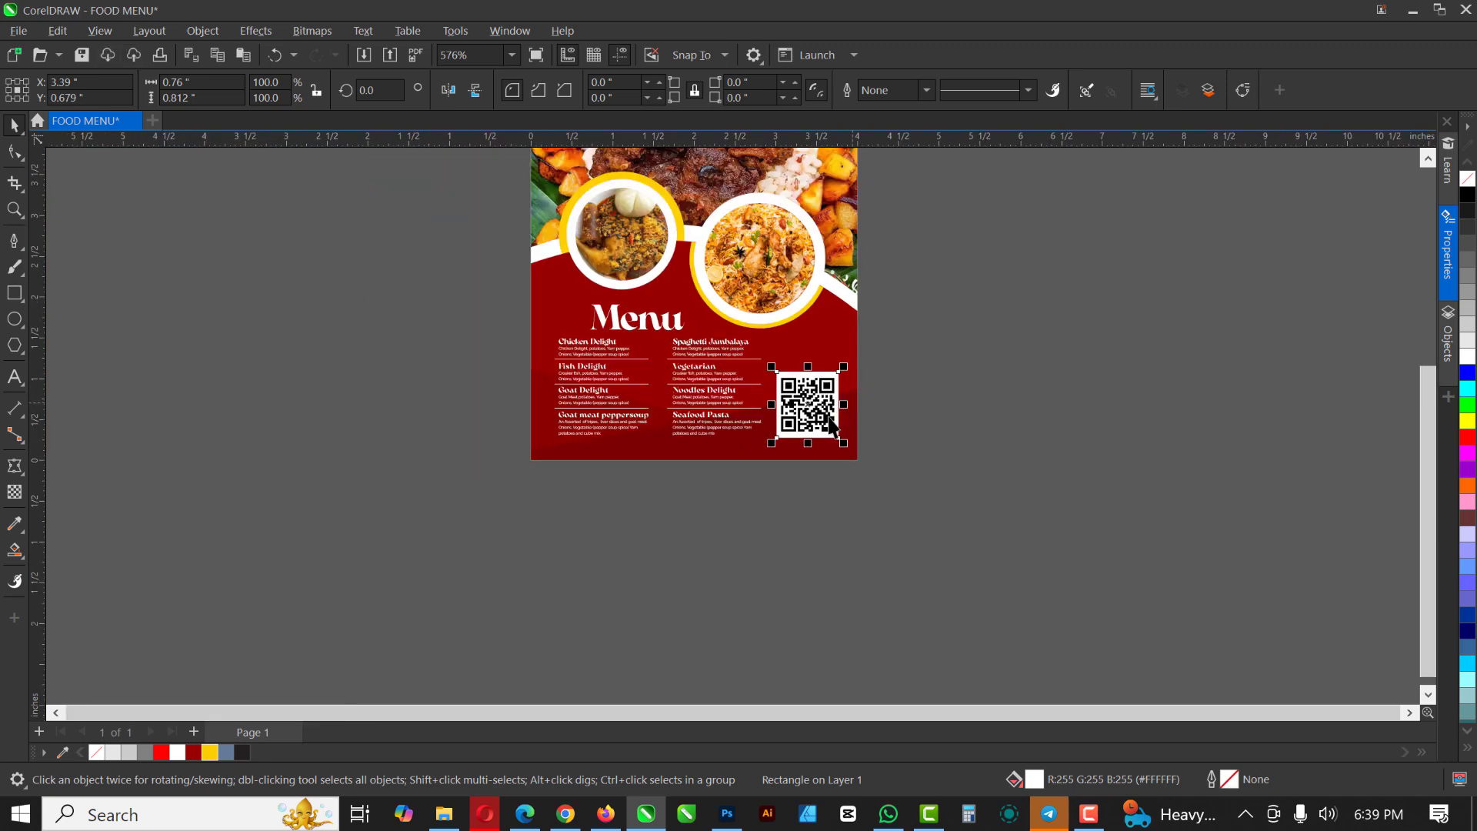
{"action": "scroll", "coordinate": [827, 422], "scroll_direction": "down", "scroll_amount": 2}
Add the text "Scan this to order" just above the QR code
{"action": "scroll", "coordinate": [823, 412], "scroll_direction": "up", "scroll_amount": 6}
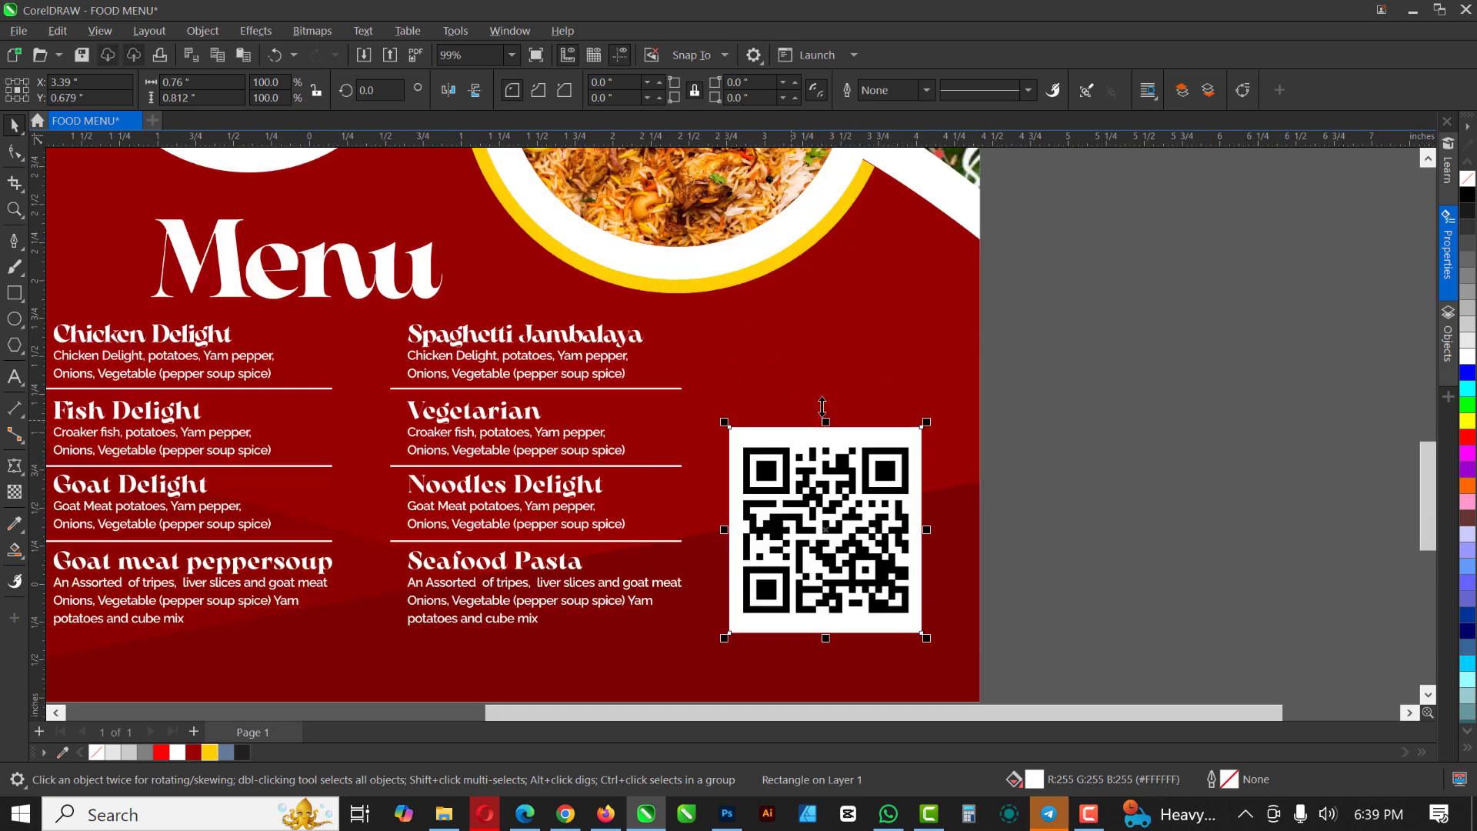
{"action": "scroll", "coordinate": [822, 406], "scroll_direction": "up", "scroll_amount": 1}
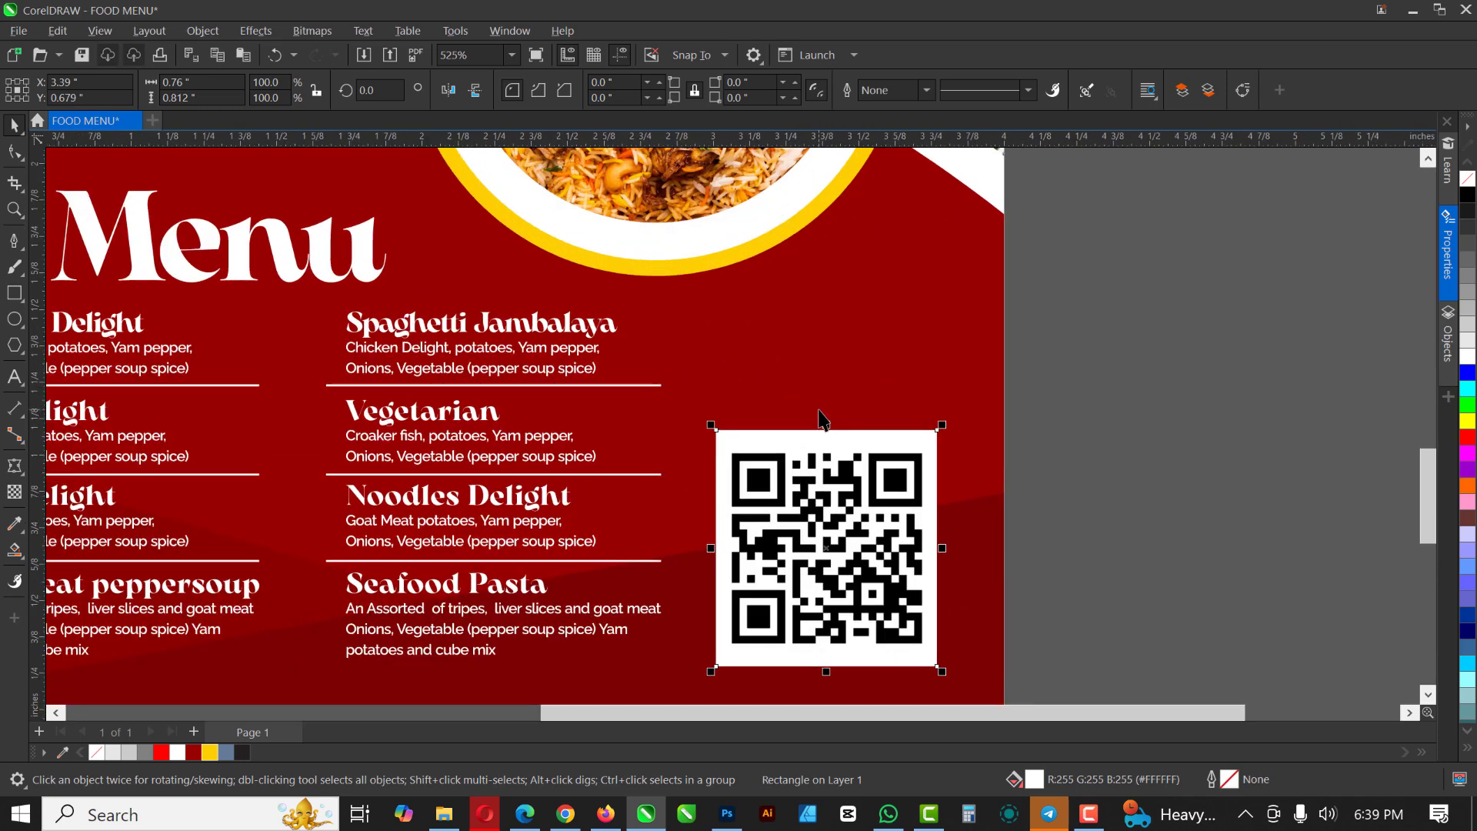
{"action": "left_click", "coordinate": [15, 378]}
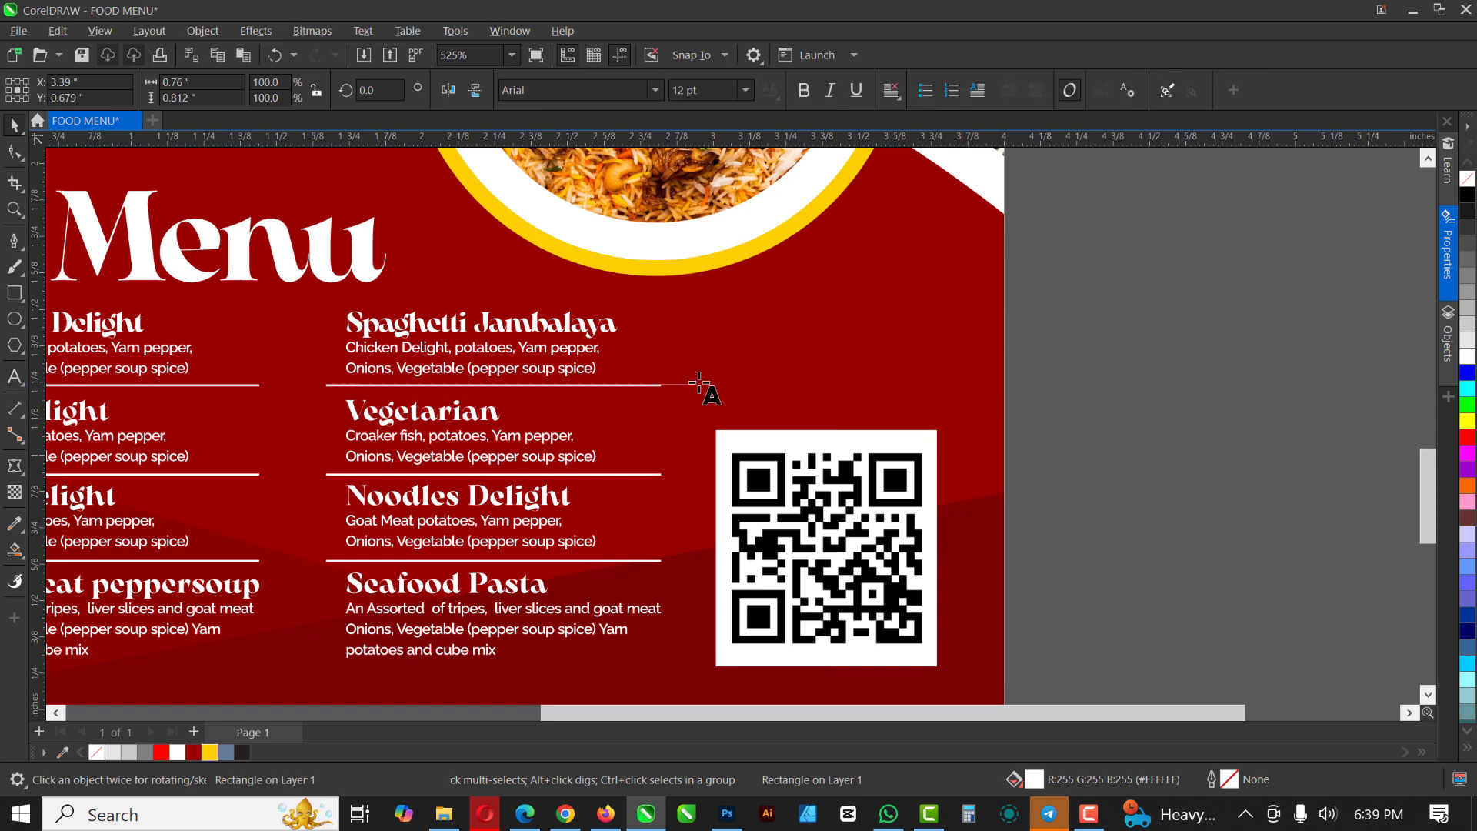
{"action": "left_click", "coordinate": [727, 446]}
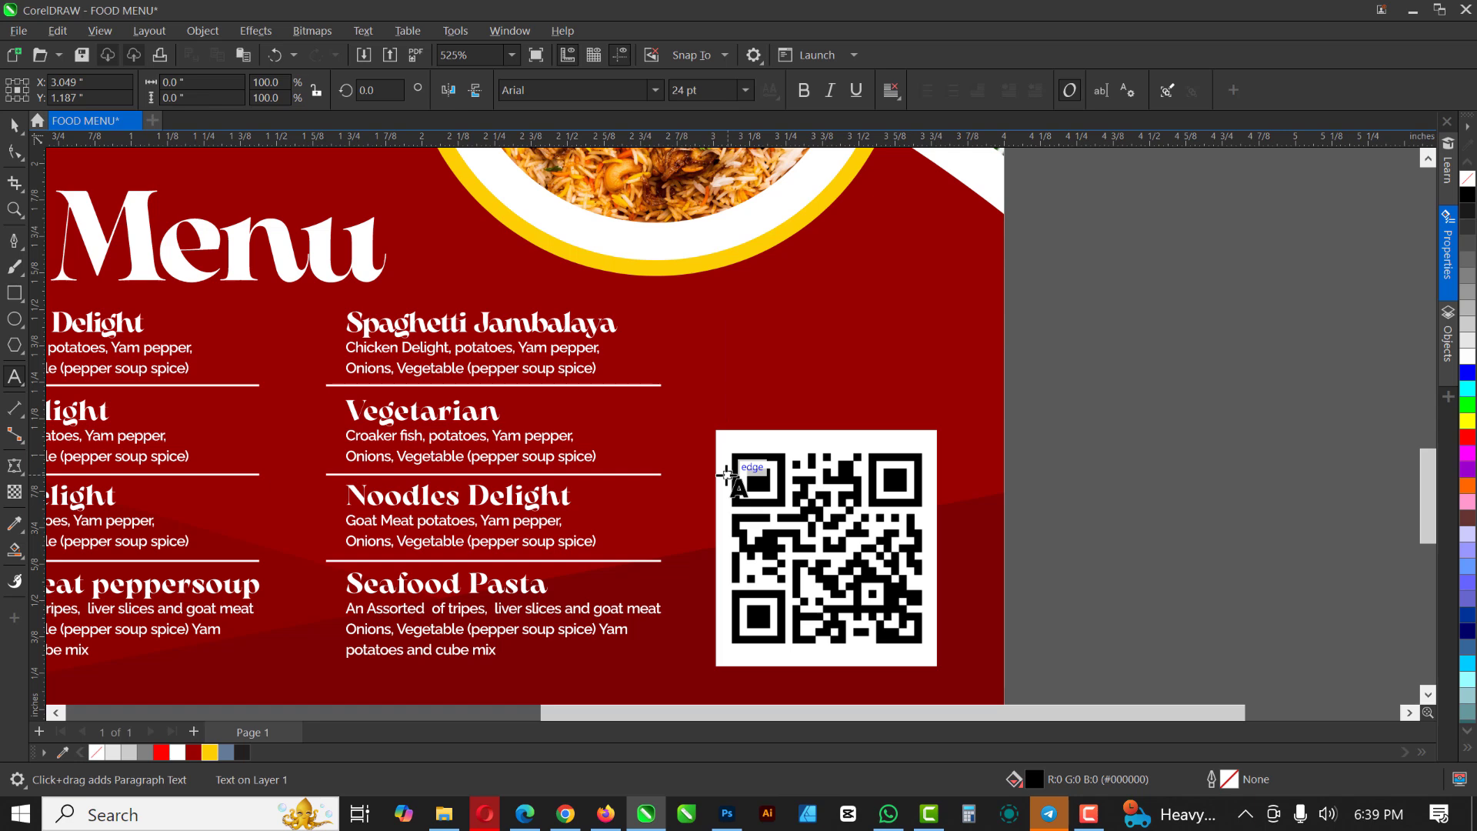
{"action": "type", "text": "Sna"}
{"action": "key", "text": "BackSpace"}
{"action": "key", "text": "BackSpace"}
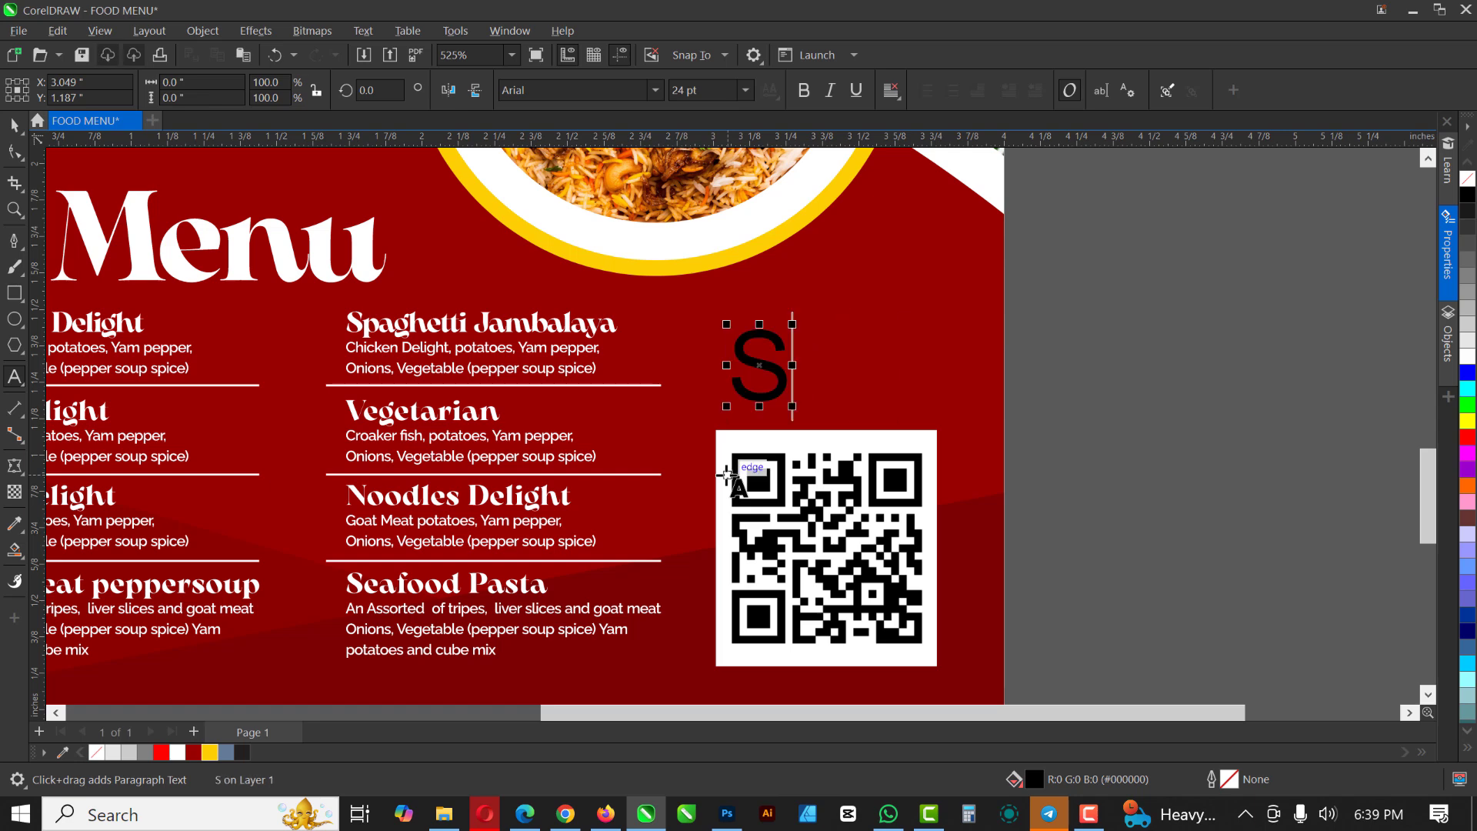
{"action": "type", "text": "can th"}
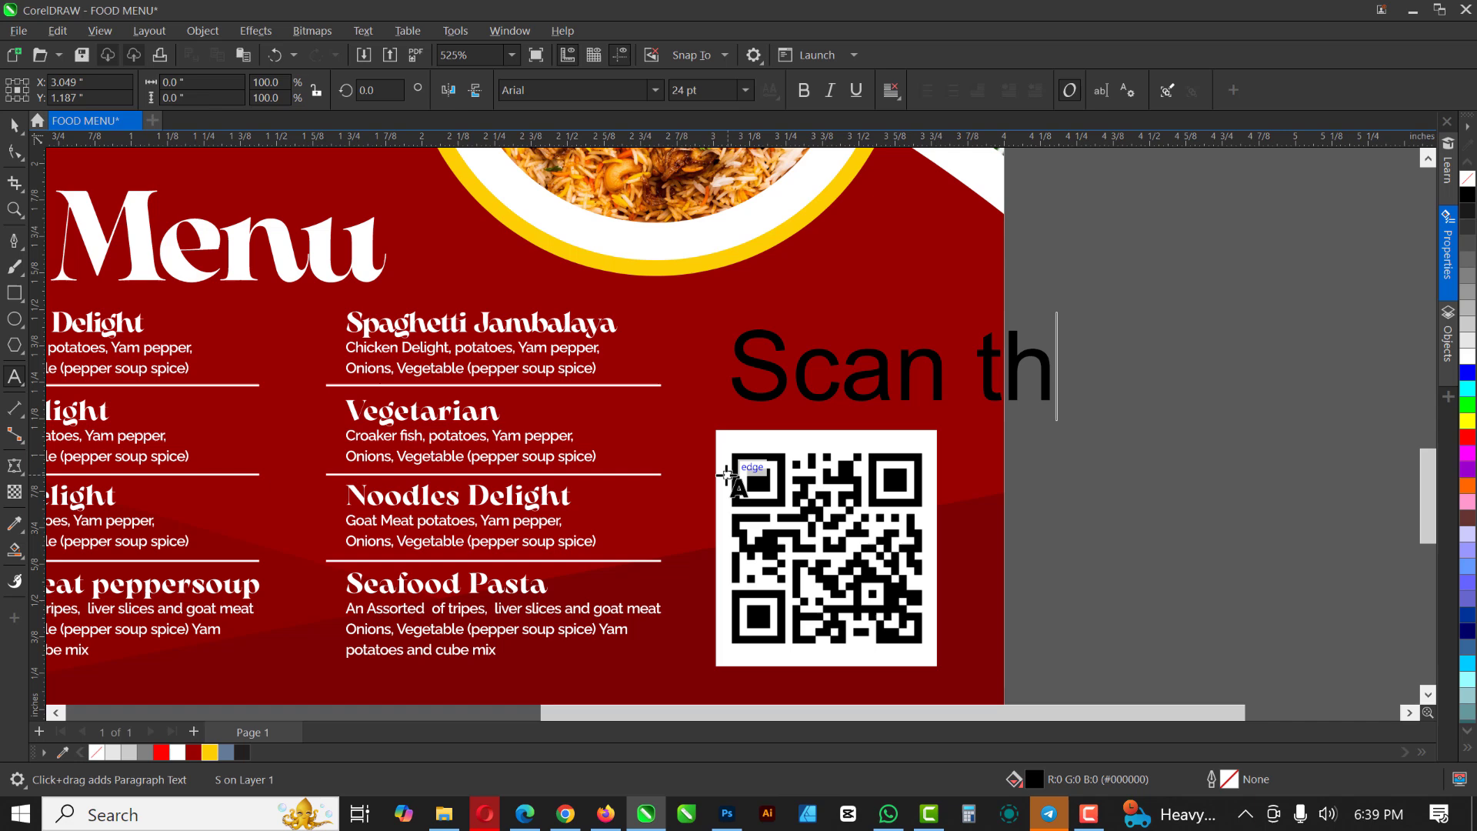
{"action": "type", "text": "is to "}
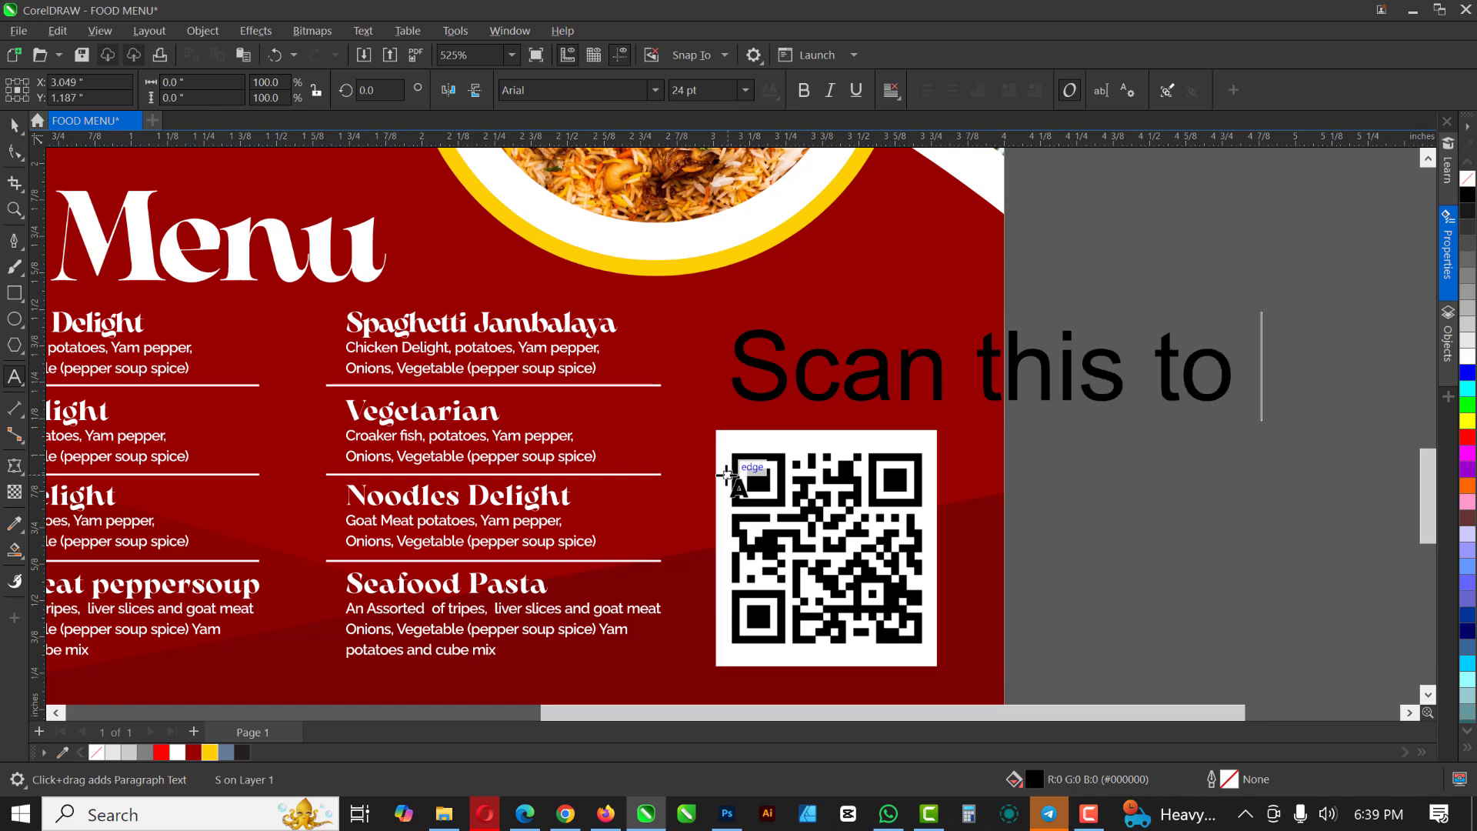
{"action": "type", "text": "order"}
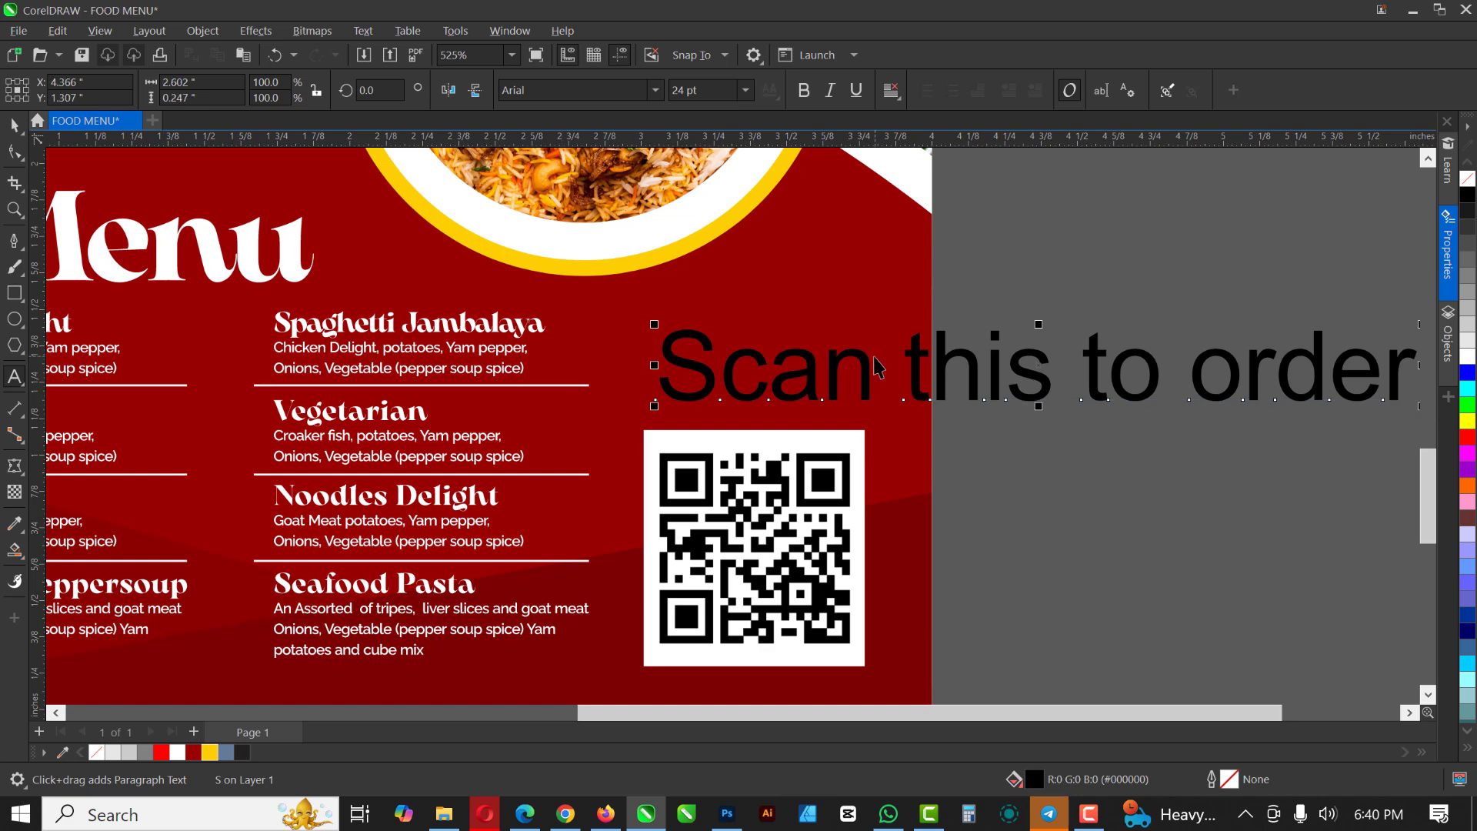
{"action": "key", "text": "ctrl+space"}
Scale the "Scan this to order" text to about 0.71 inches wide and move it below the QR code
{"action": "scroll", "coordinate": [873, 359], "scroll_direction": "down", "scroll_amount": 2}
{"action": "scroll", "coordinate": [874, 359], "scroll_direction": "down", "scroll_amount": 3}
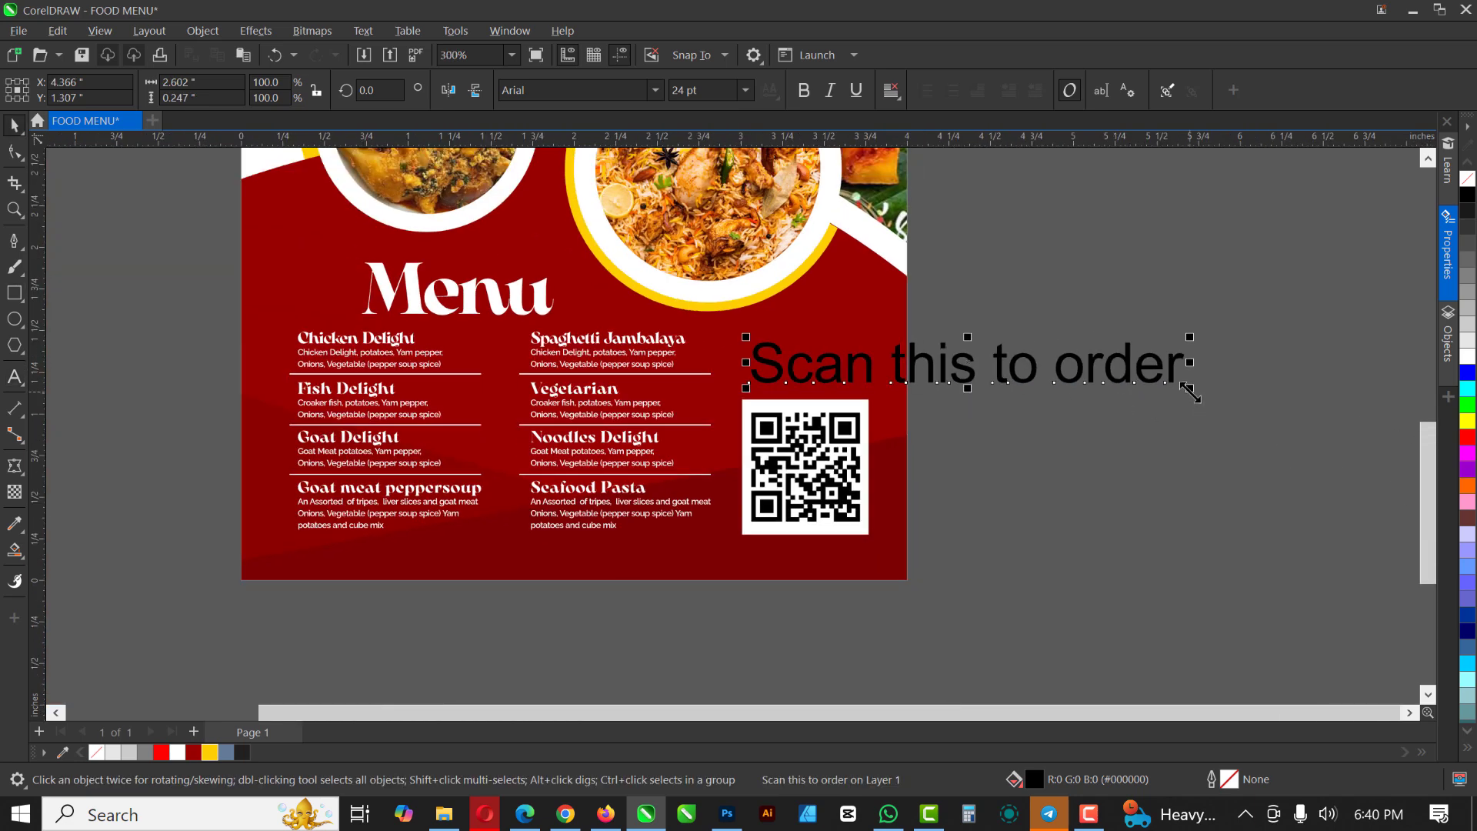
{"action": "left_click_drag", "start_coordinate": [1192, 385], "coordinate": [870, 358]}
{"action": "left_click_drag", "start_coordinate": [818, 433], "coordinate": [806, 548]}
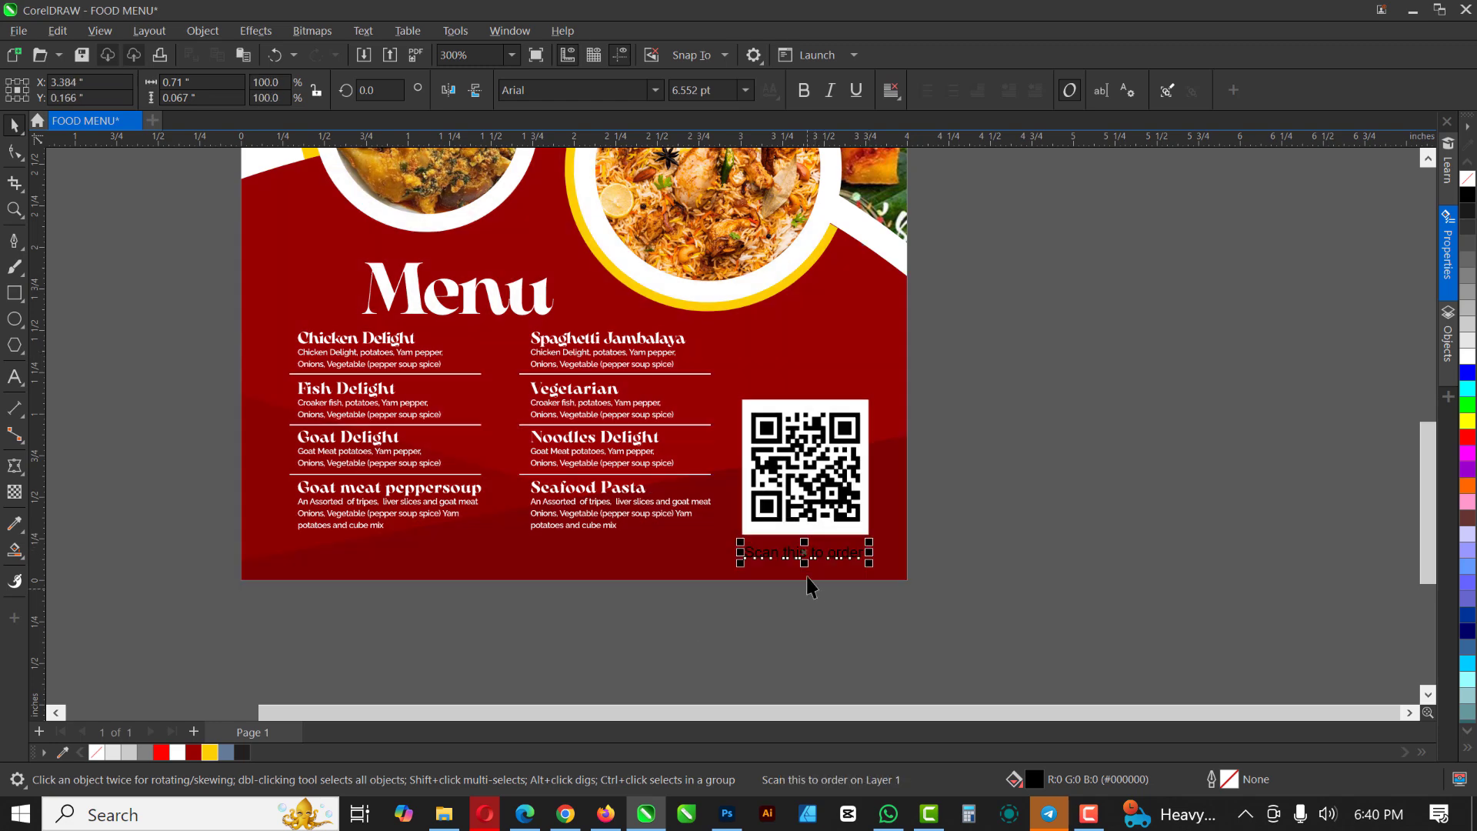
Set the QR caption in white Arsenica Trial and fit it just under the white box at about 0.636 by 0.06 inches
{"action": "scroll", "coordinate": [807, 550], "scroll_direction": "up", "scroll_amount": 2}
{"action": "scroll", "coordinate": [807, 552], "scroll_direction": "up", "scroll_amount": 4}
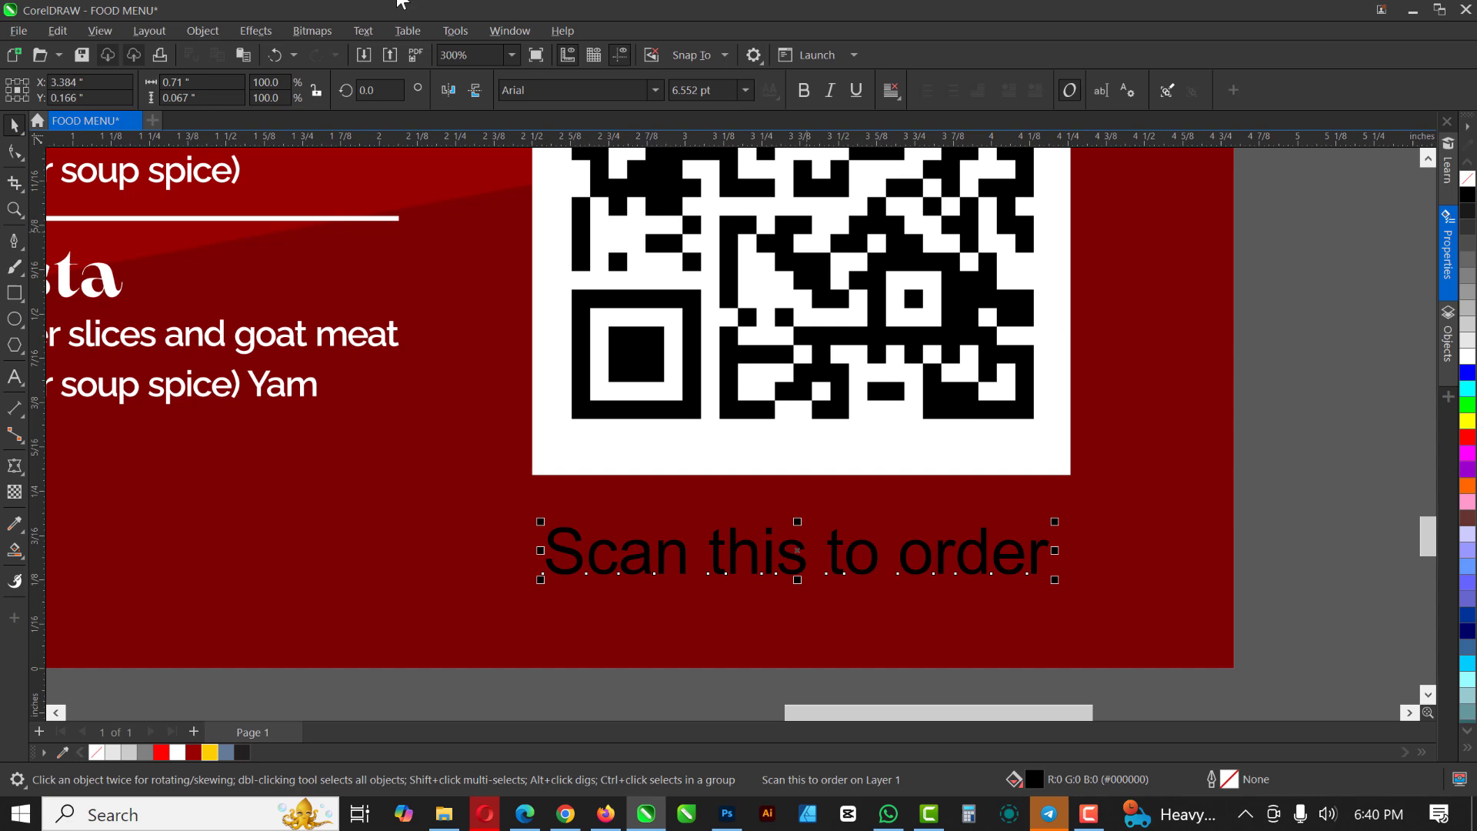
{"action": "left_click", "coordinate": [657, 90]}
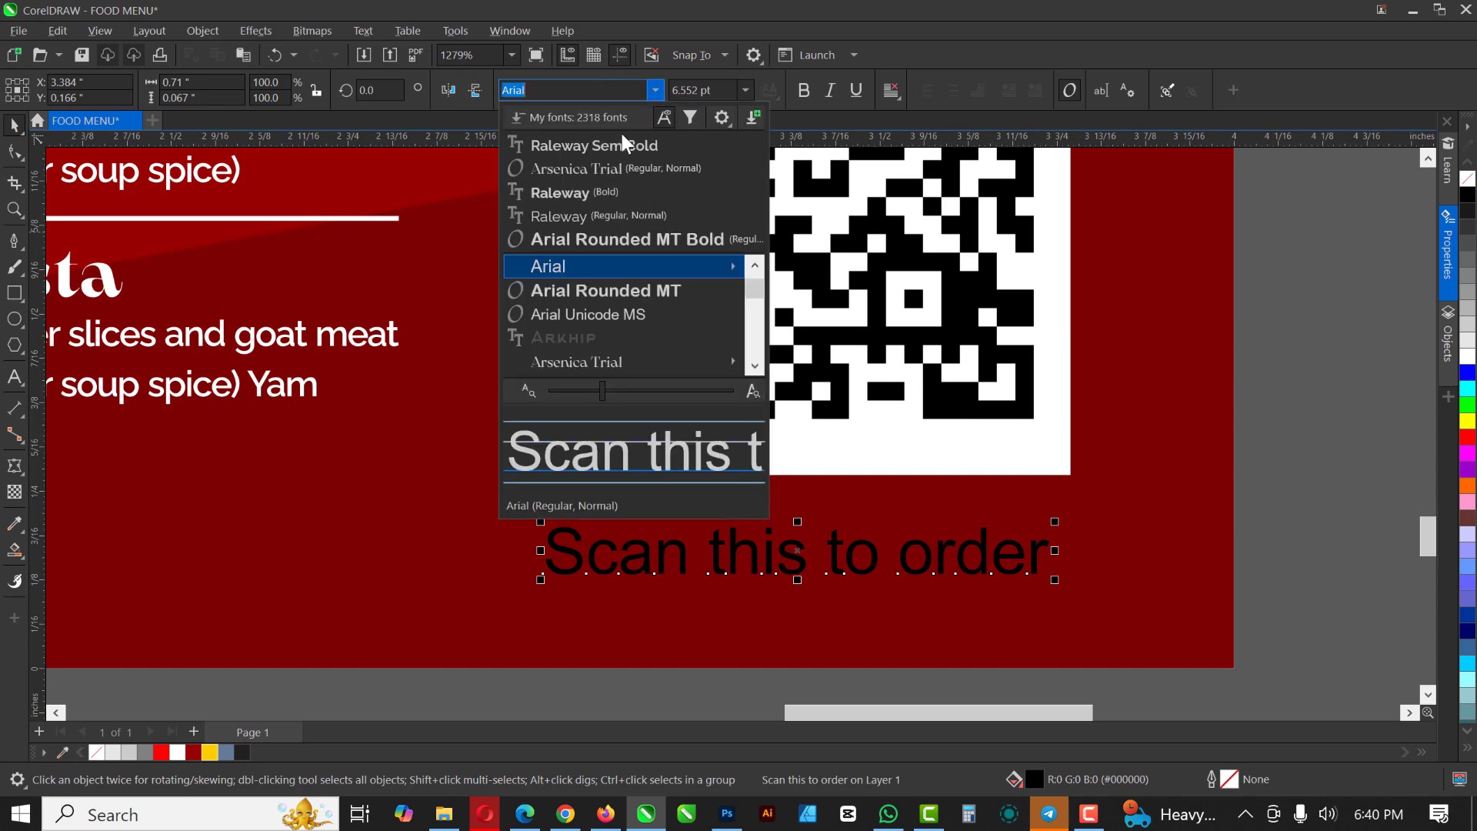
{"action": "left_click", "coordinate": [614, 170]}
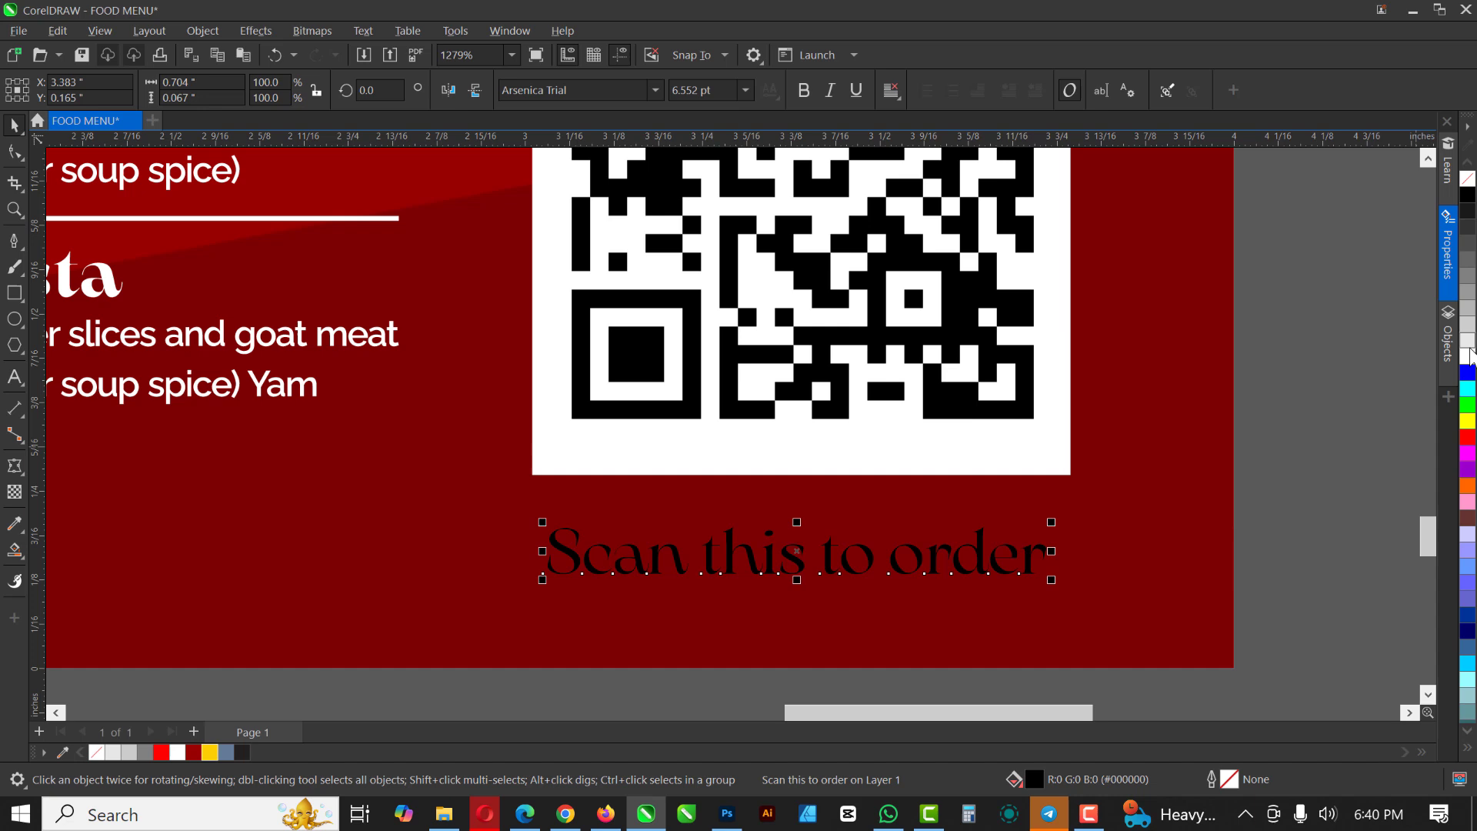
{"action": "left_click_drag", "start_coordinate": [1057, 584], "coordinate": [971, 527]}
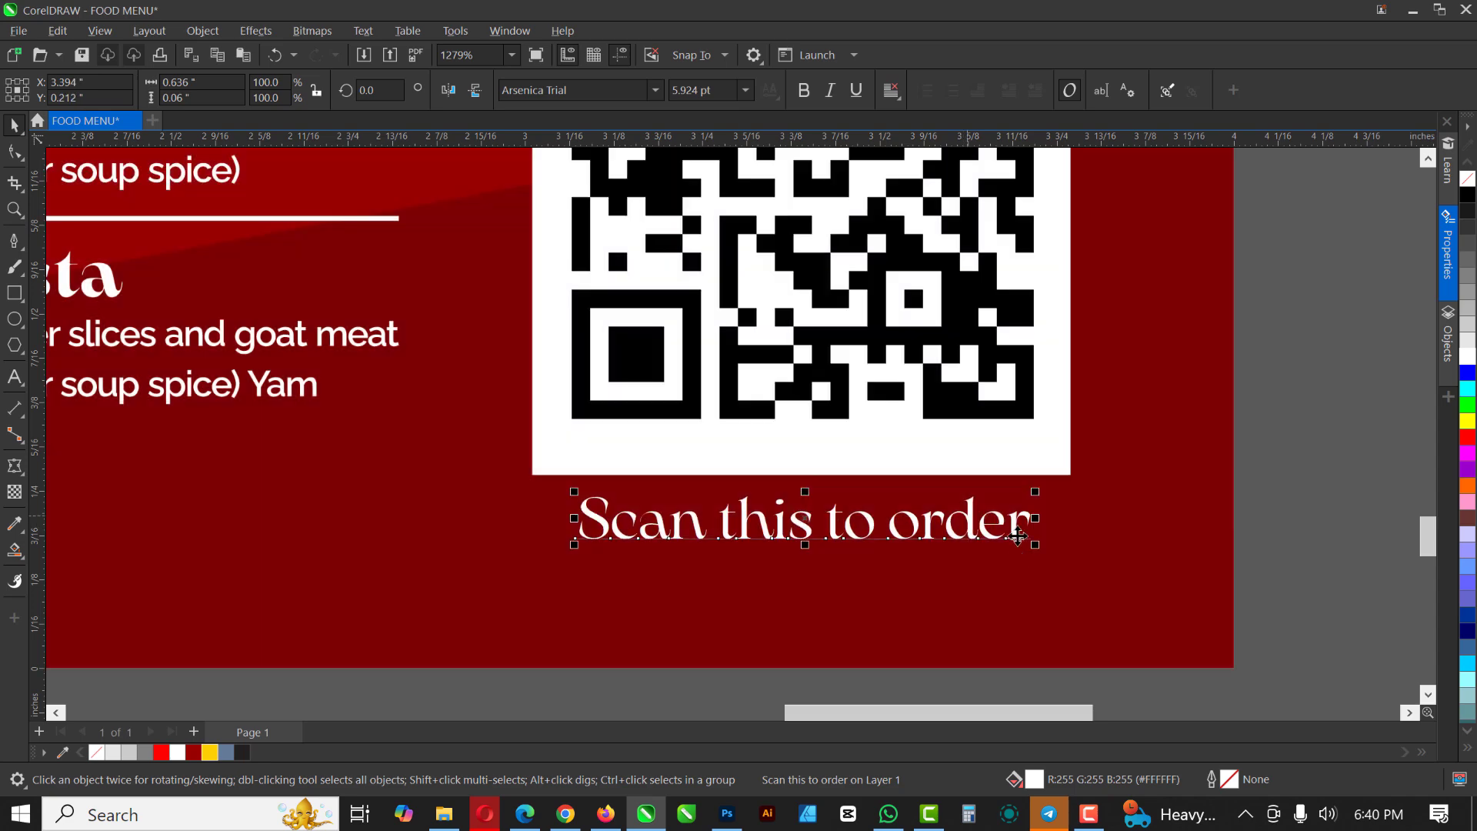
{"action": "scroll", "coordinate": [1000, 538], "scroll_direction": "down", "scroll_amount": 5}
{"action": "scroll", "coordinate": [966, 466], "scroll_direction": "up", "scroll_amount": 2}
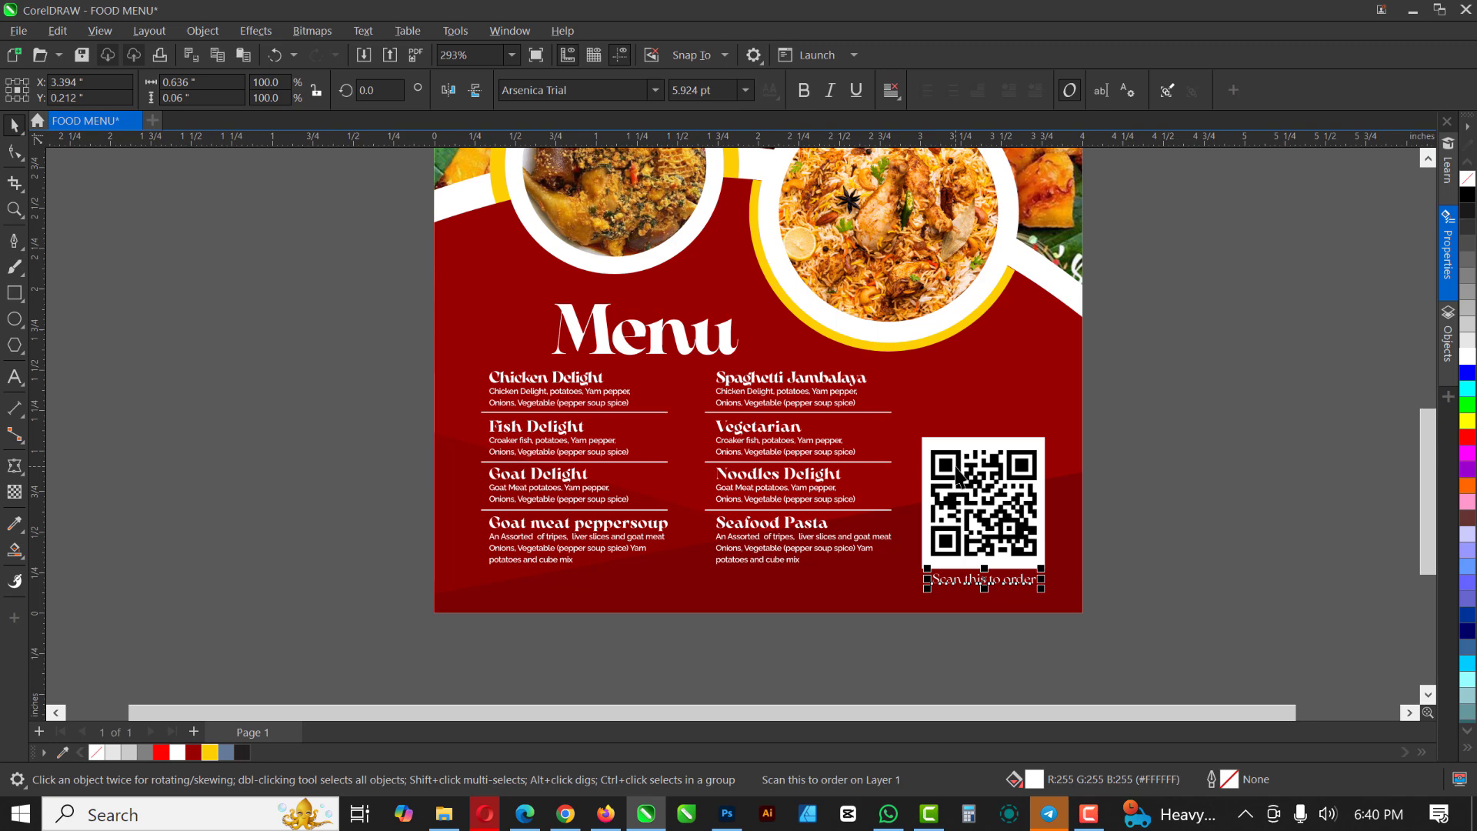
Apply Auto Adjust to the large meat and plantain picture inside the background PowerClip and finish editing its contents
{"action": "scroll", "coordinate": [956, 473], "scroll_direction": "down", "scroll_amount": 4}
{"action": "scroll", "coordinate": [912, 397], "scroll_direction": "up", "scroll_amount": 3}
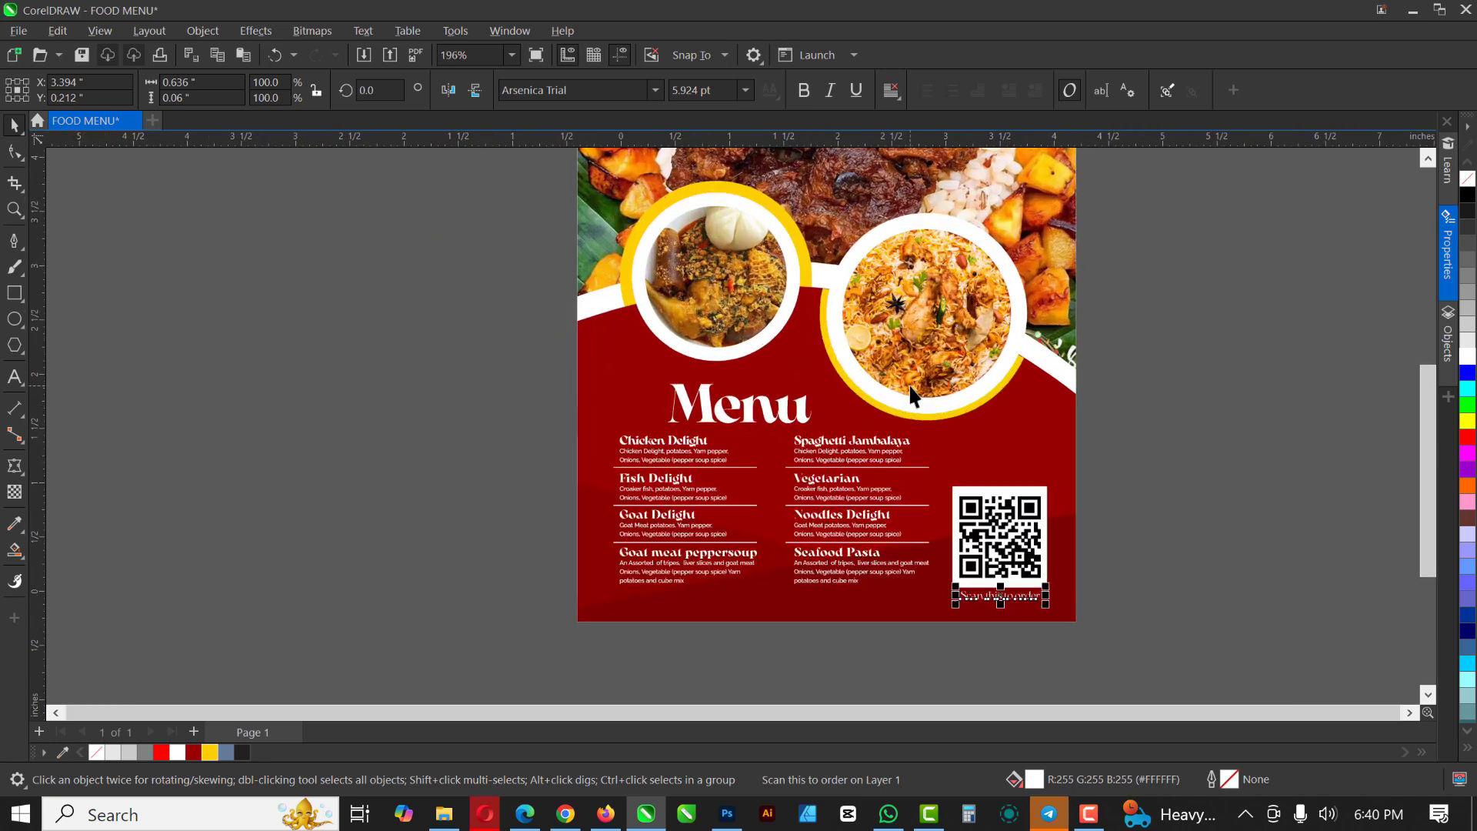
{"action": "scroll", "coordinate": [914, 408], "scroll_direction": "down", "scroll_amount": 1}
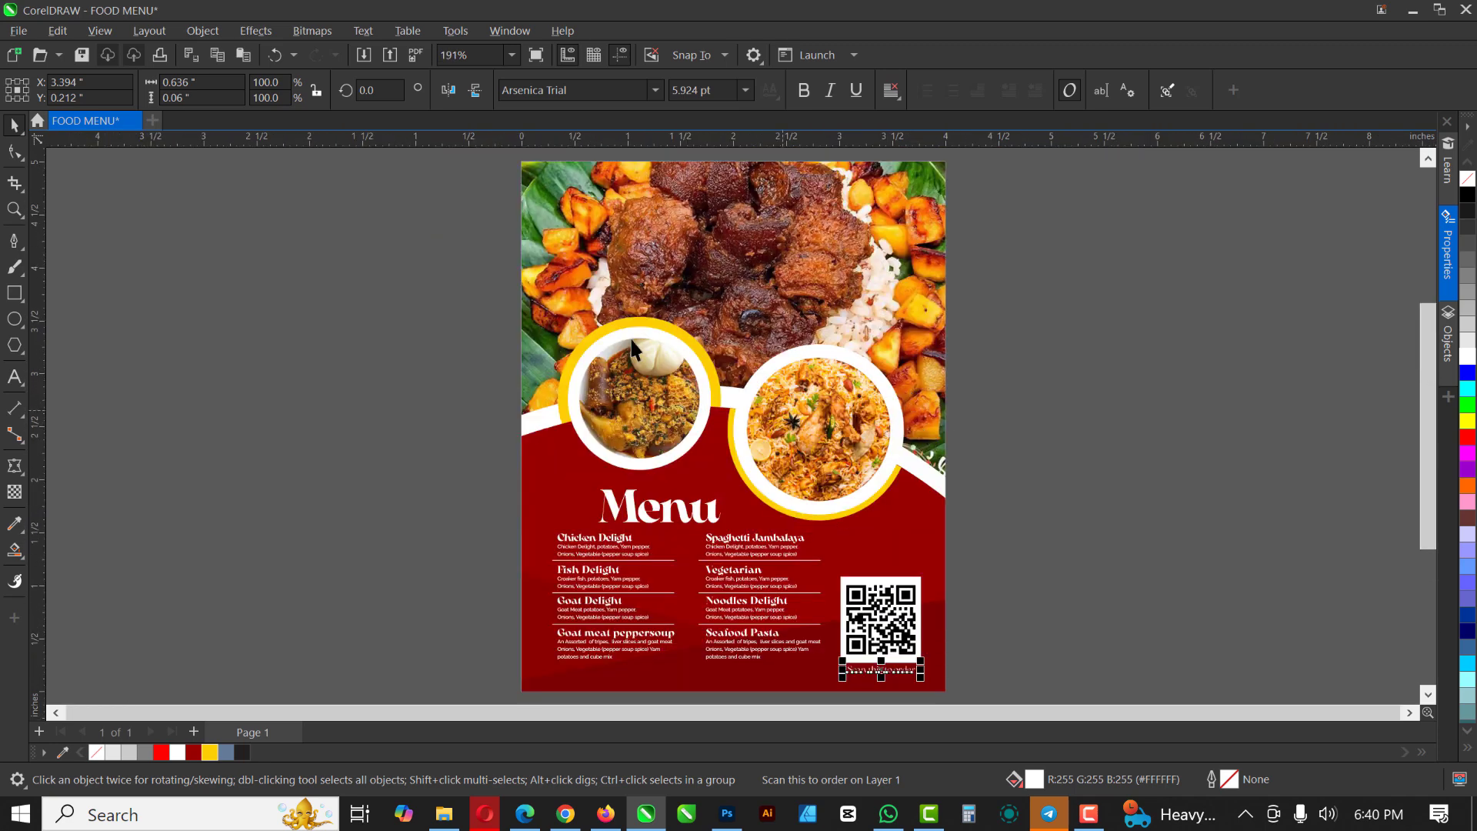
{"action": "key", "text": "Escape"}
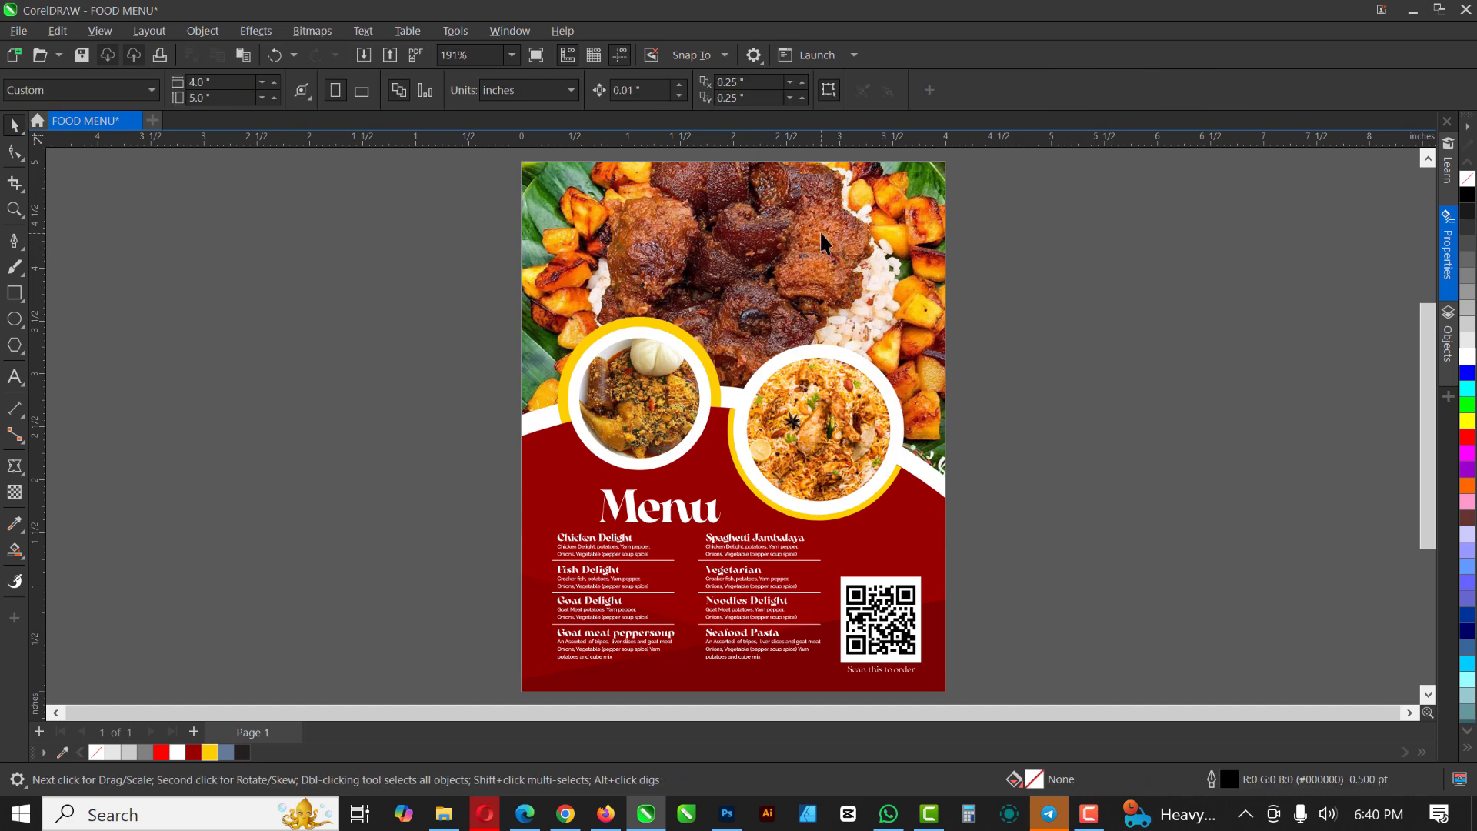
{"action": "left_click", "coordinate": [808, 210]}
{"action": "double_click", "coordinate": [808, 211]}
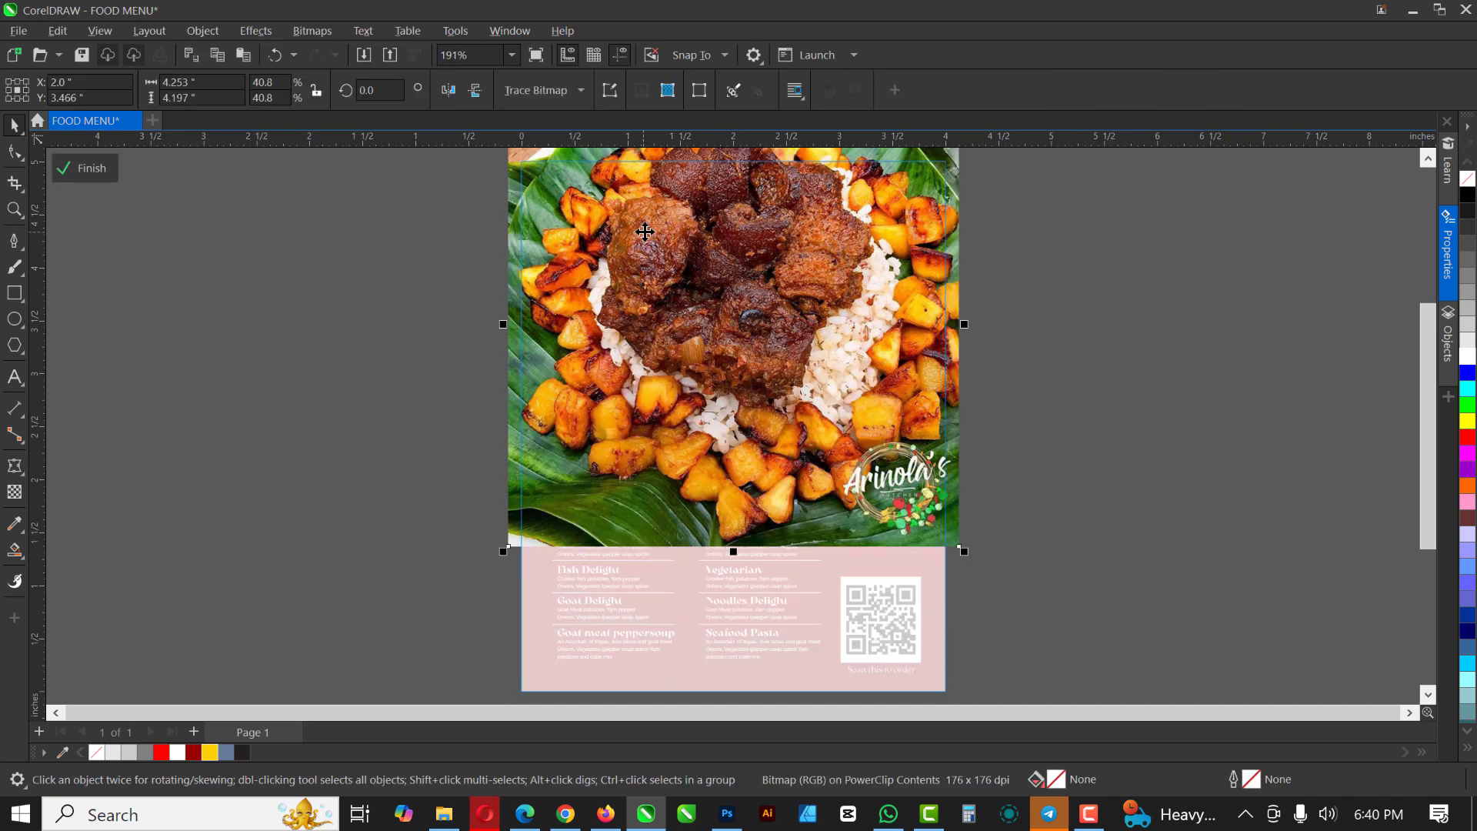
{"action": "left_click", "coordinate": [251, 31]}
{"action": "mouse_move", "coordinate": [291, 100]}
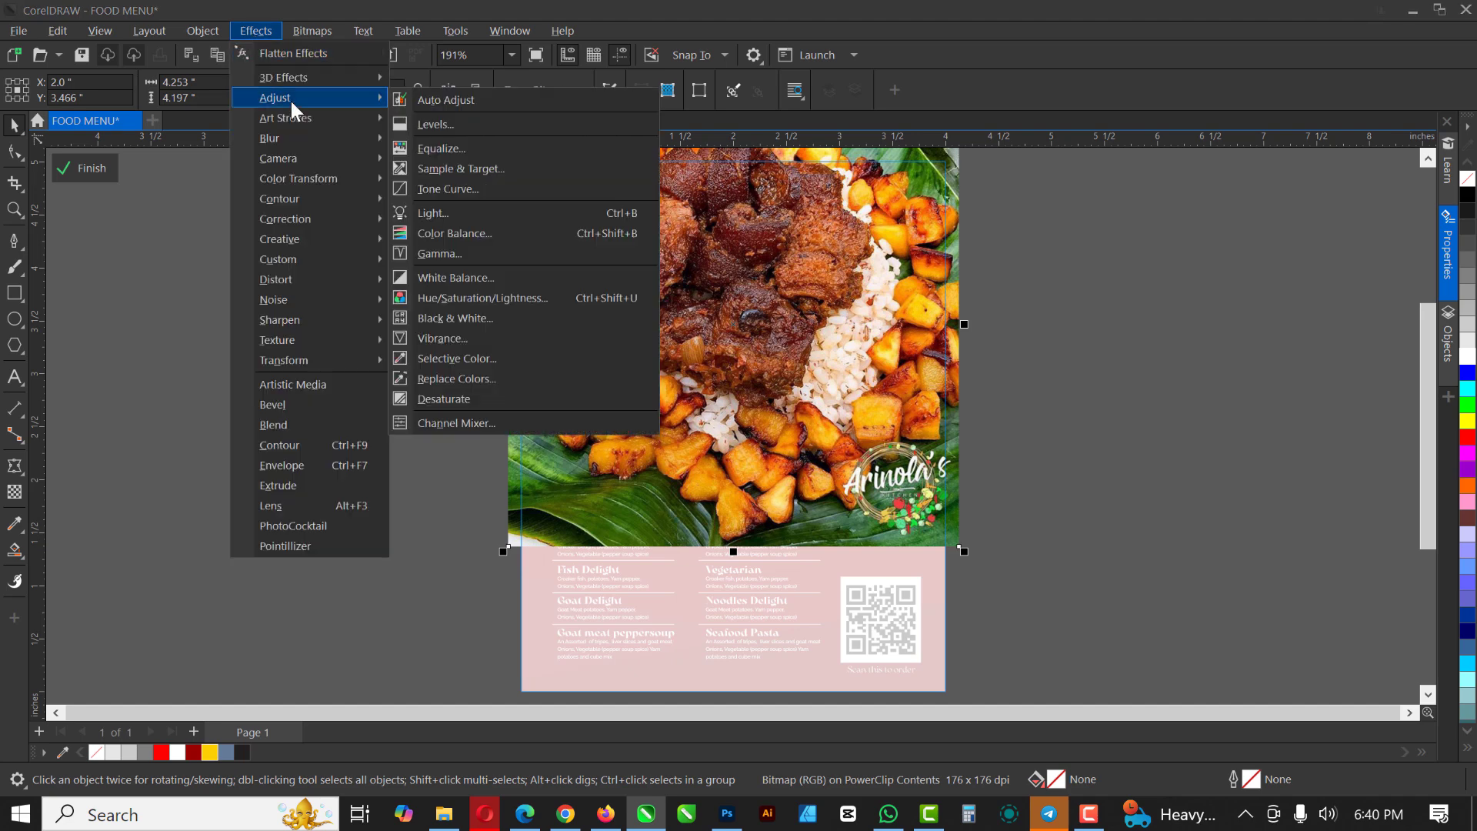
{"action": "left_click", "coordinate": [446, 98]}
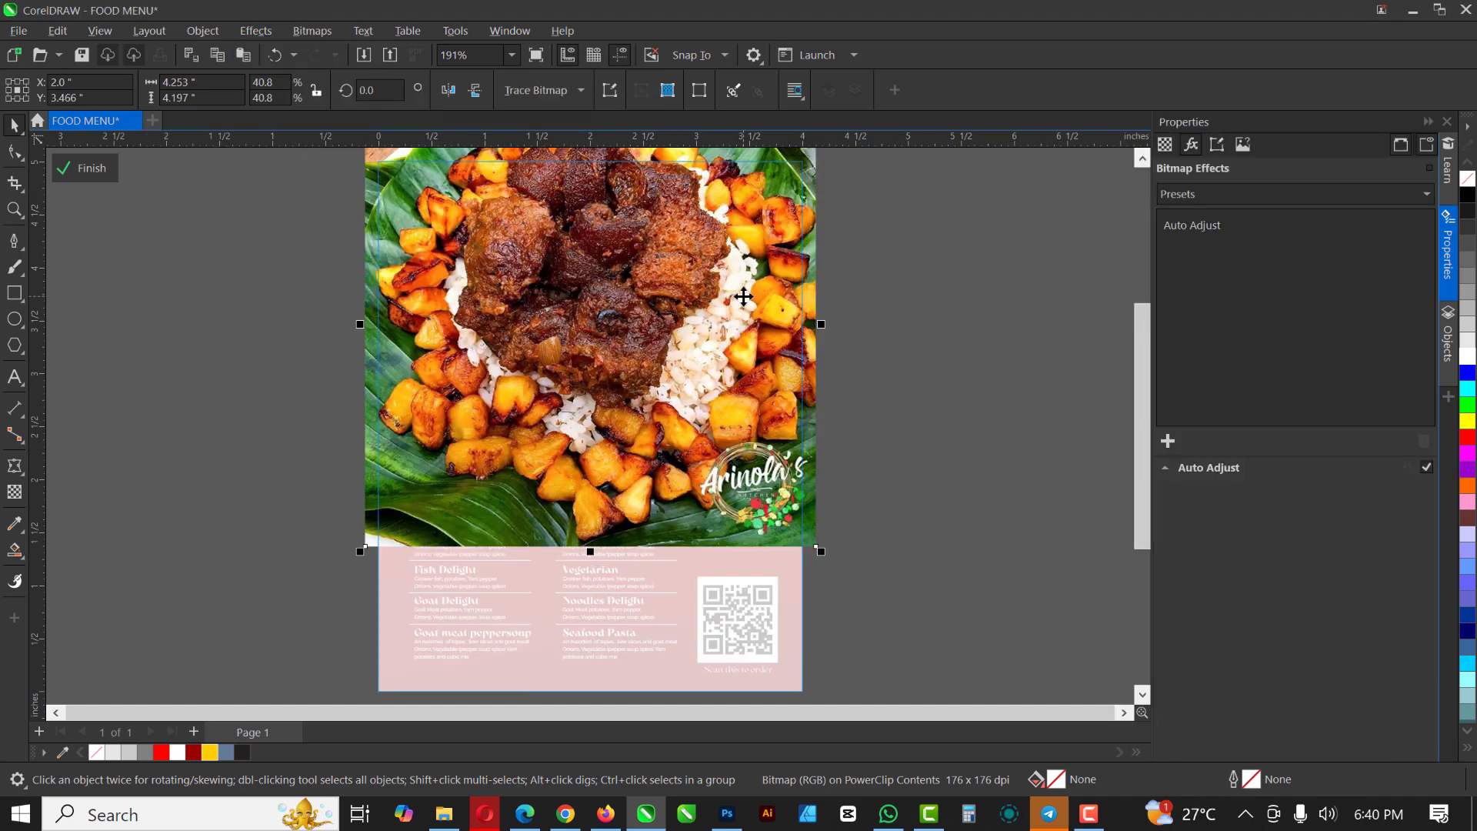
{"action": "left_click", "coordinate": [950, 319]}
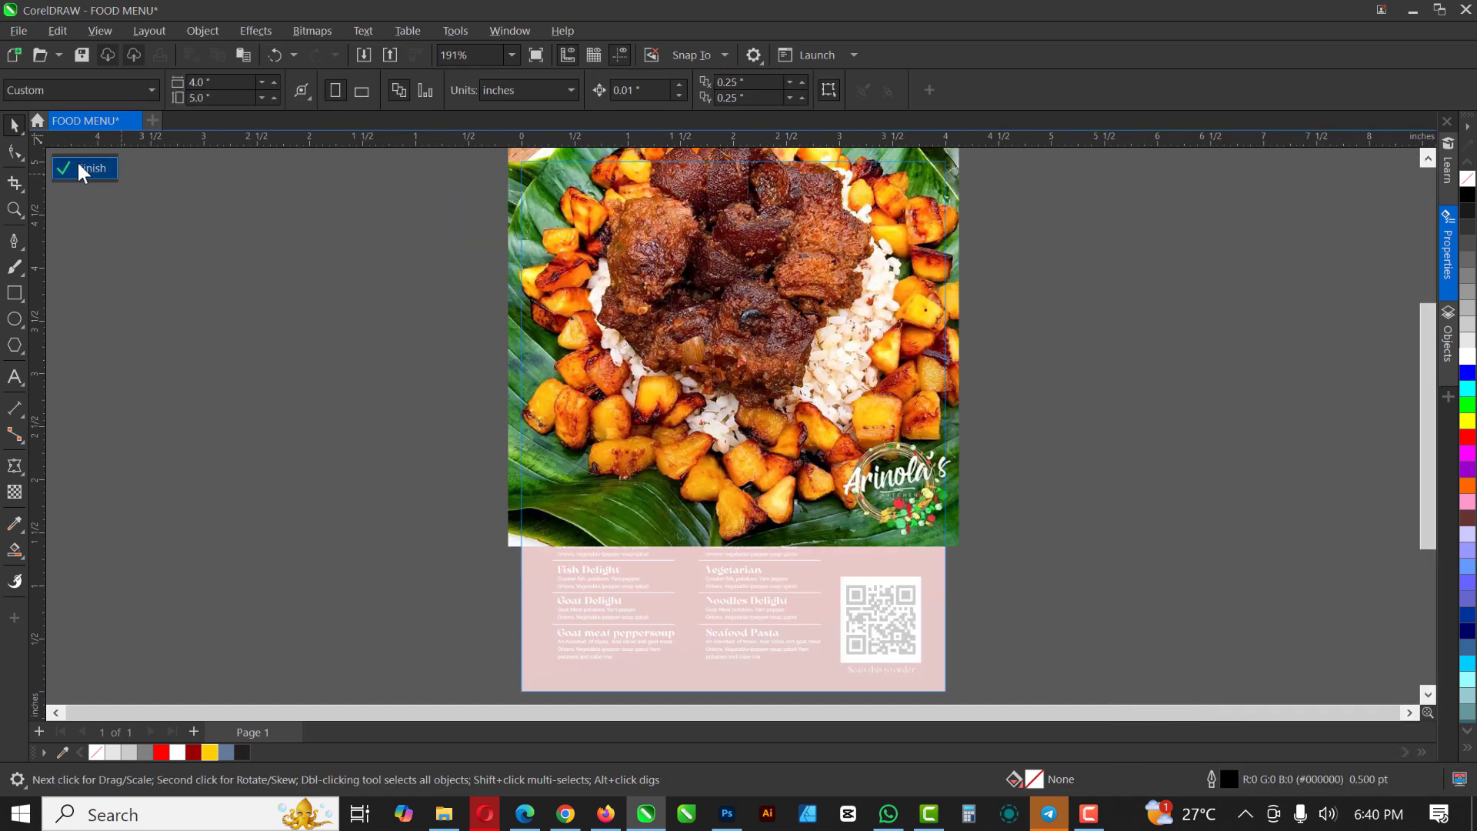
{"action": "left_click", "coordinate": [77, 165]}
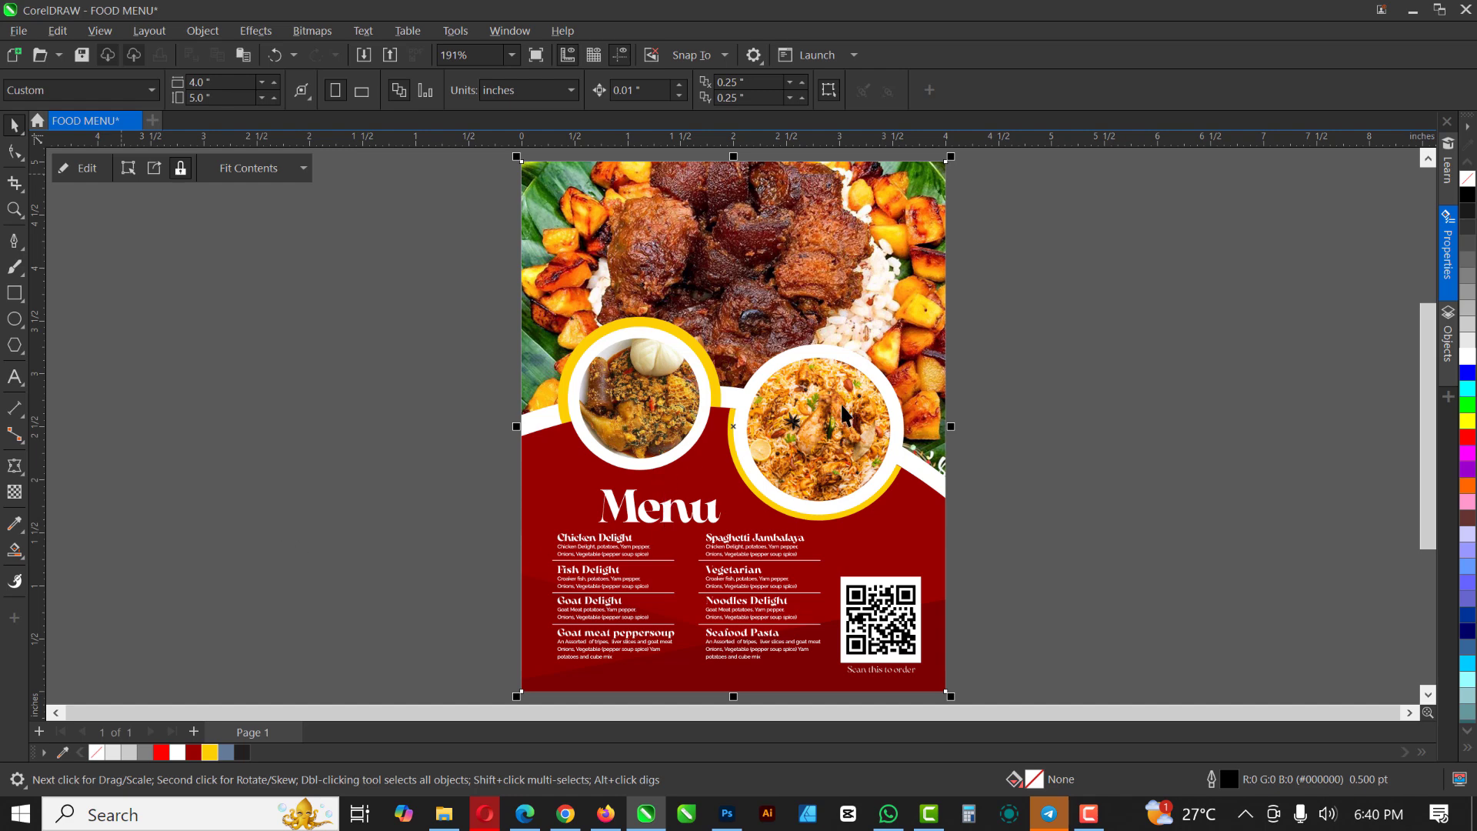
Apply Auto Adjust to the rice dish picture inside its circular PowerClip, then finish editing the contents and deselect everything
{"action": "left_click", "coordinate": [860, 434]}
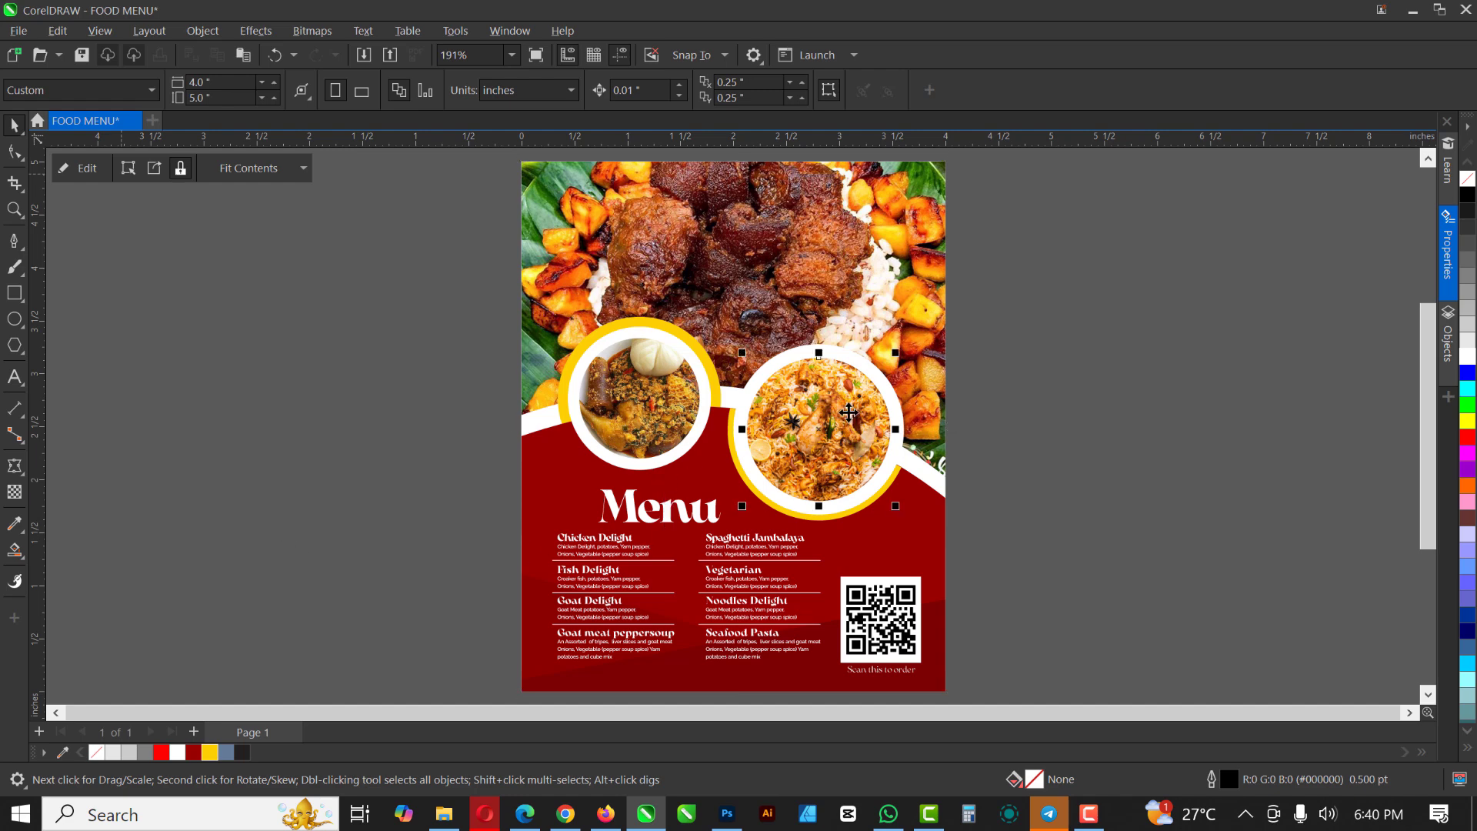
{"action": "double_click", "coordinate": [849, 413]}
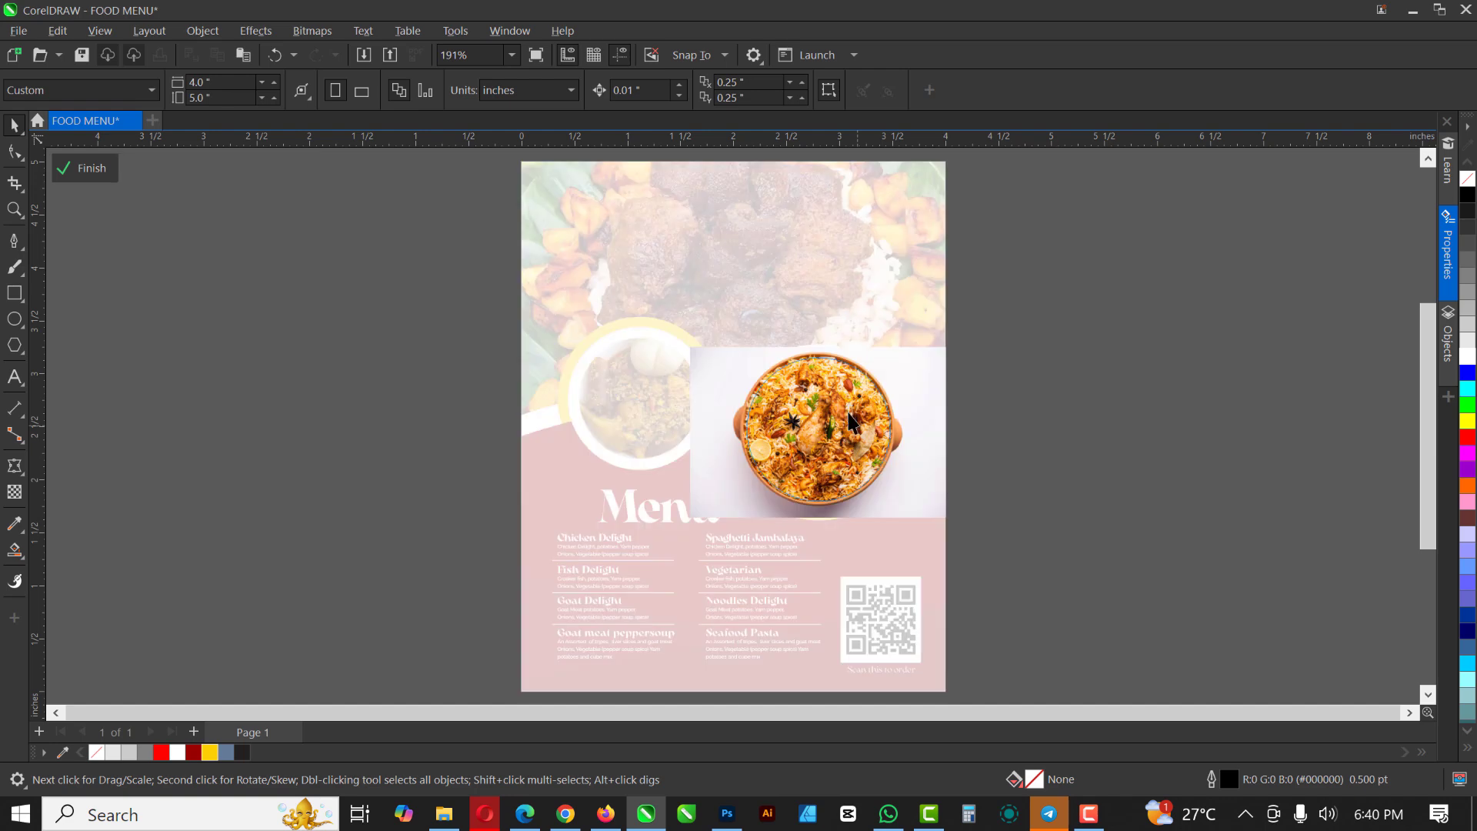
{"action": "left_click", "coordinate": [831, 429]}
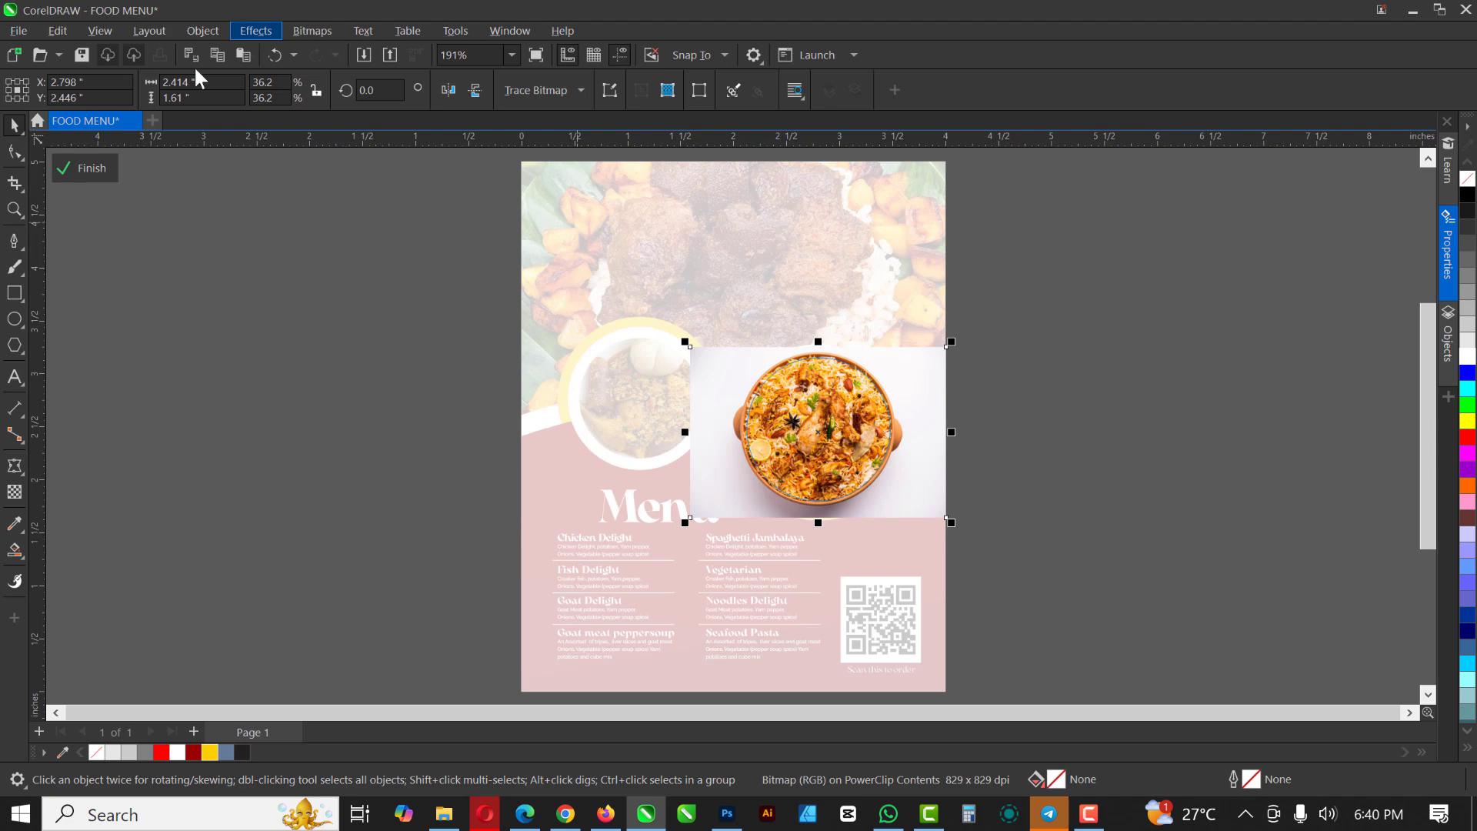
{"action": "left_click", "coordinate": [252, 32]}
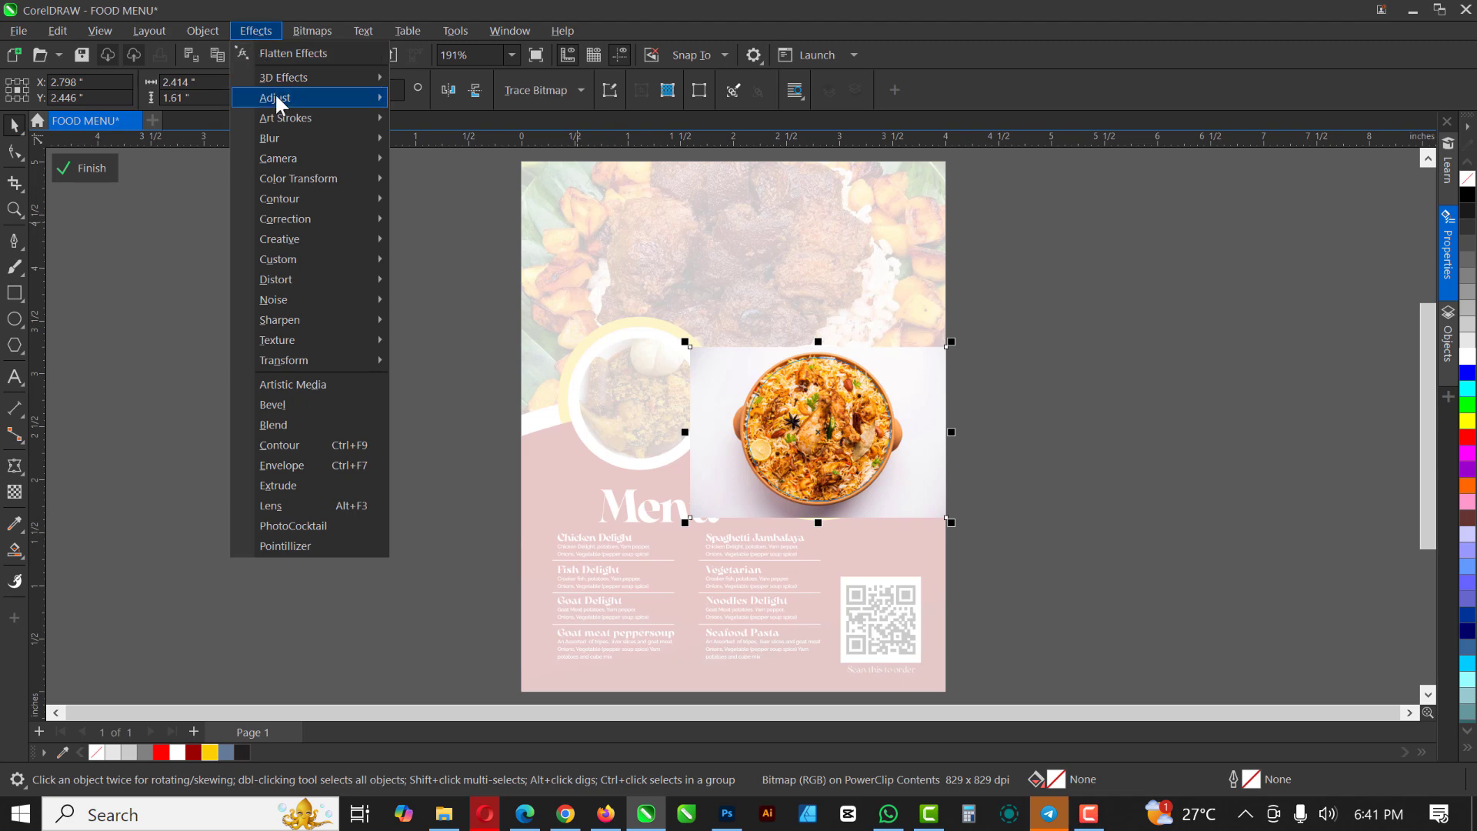
{"action": "left_click", "coordinate": [334, 95]}
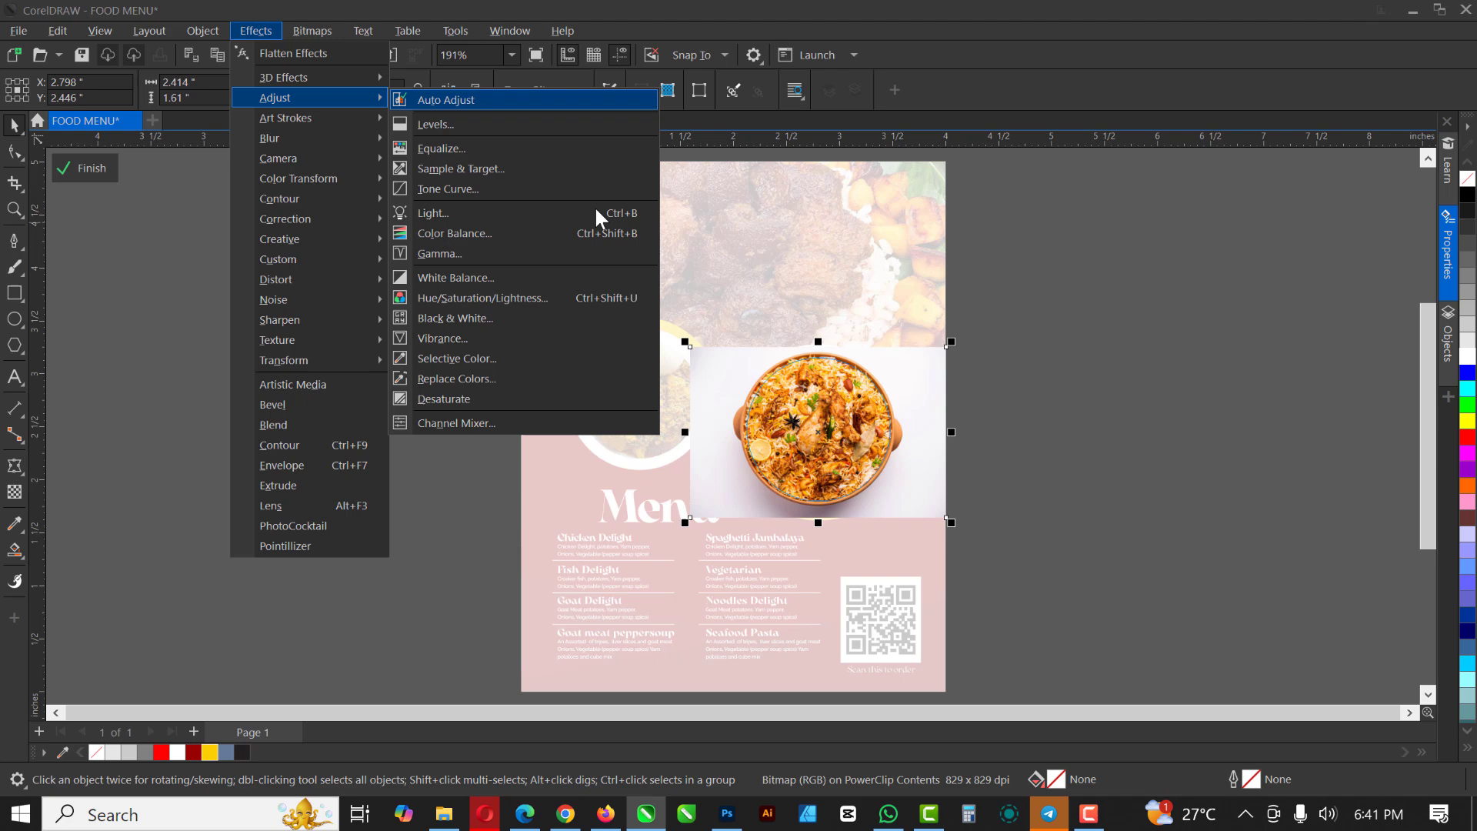
{"action": "left_click", "coordinate": [978, 427]}
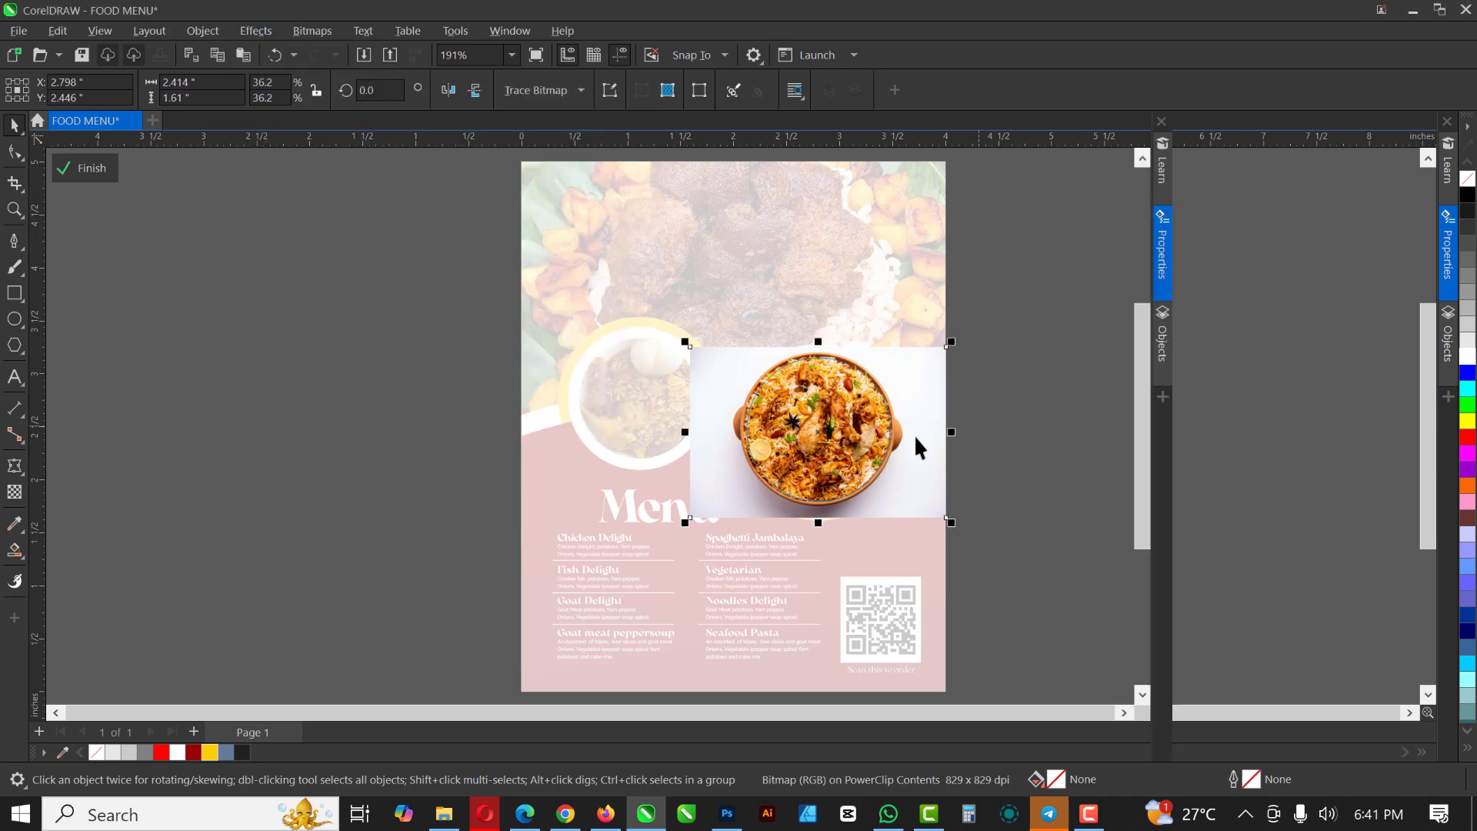
{"action": "mouse_move", "coordinate": [91, 172]}
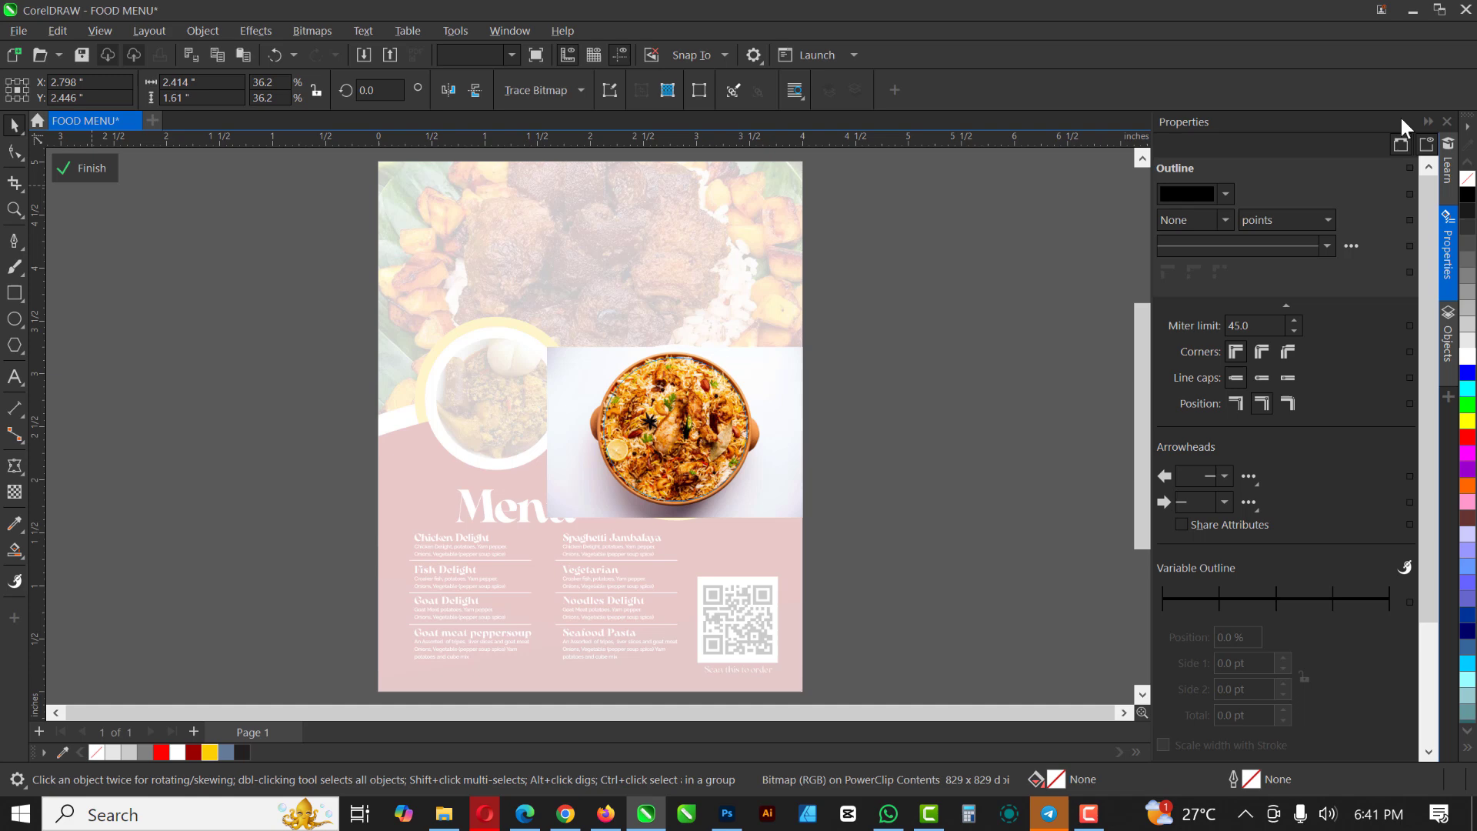
{"action": "left_click", "coordinate": [76, 265]}
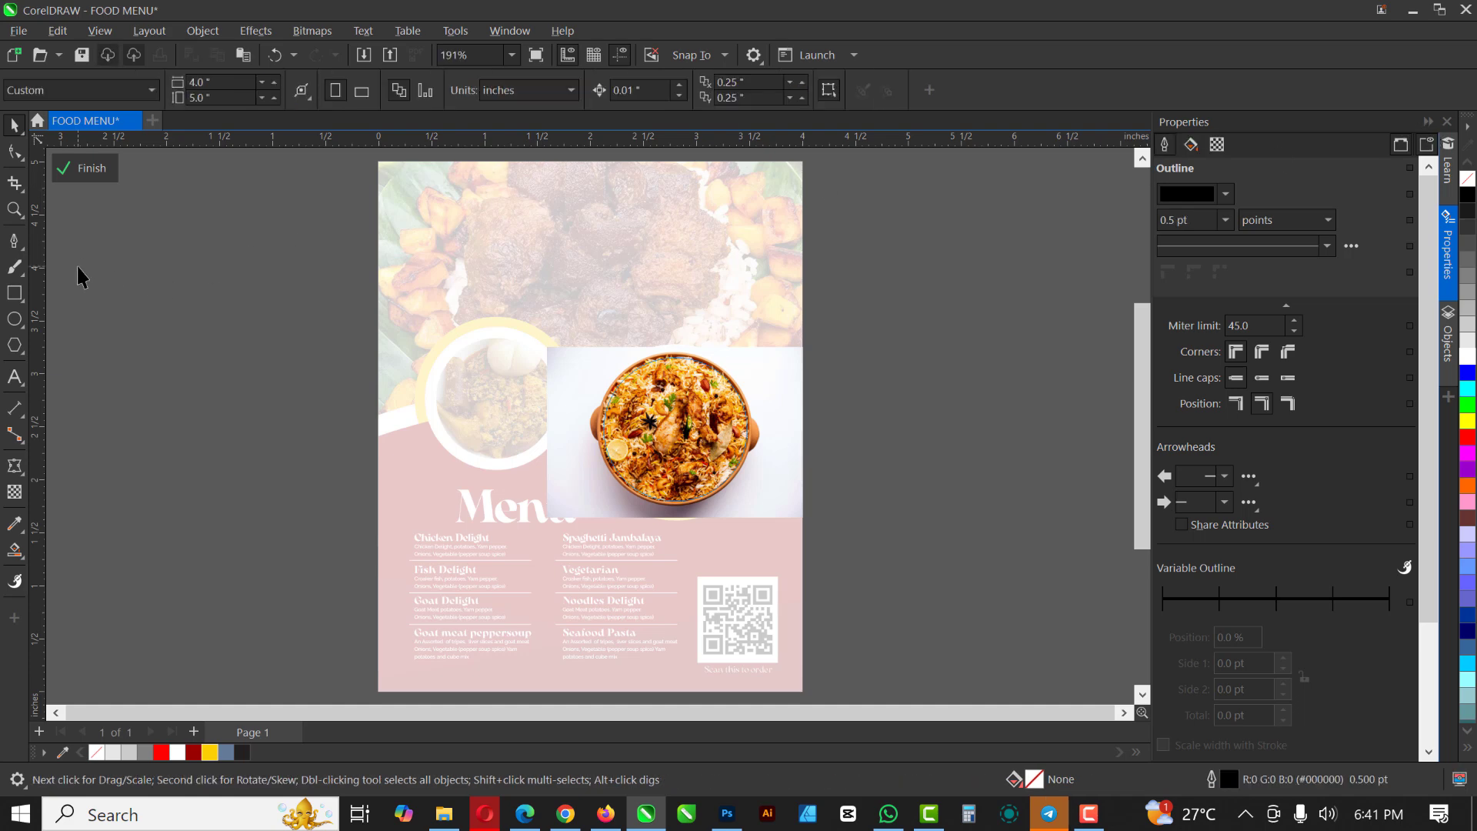
{"action": "left_click", "coordinate": [1436, 123]}
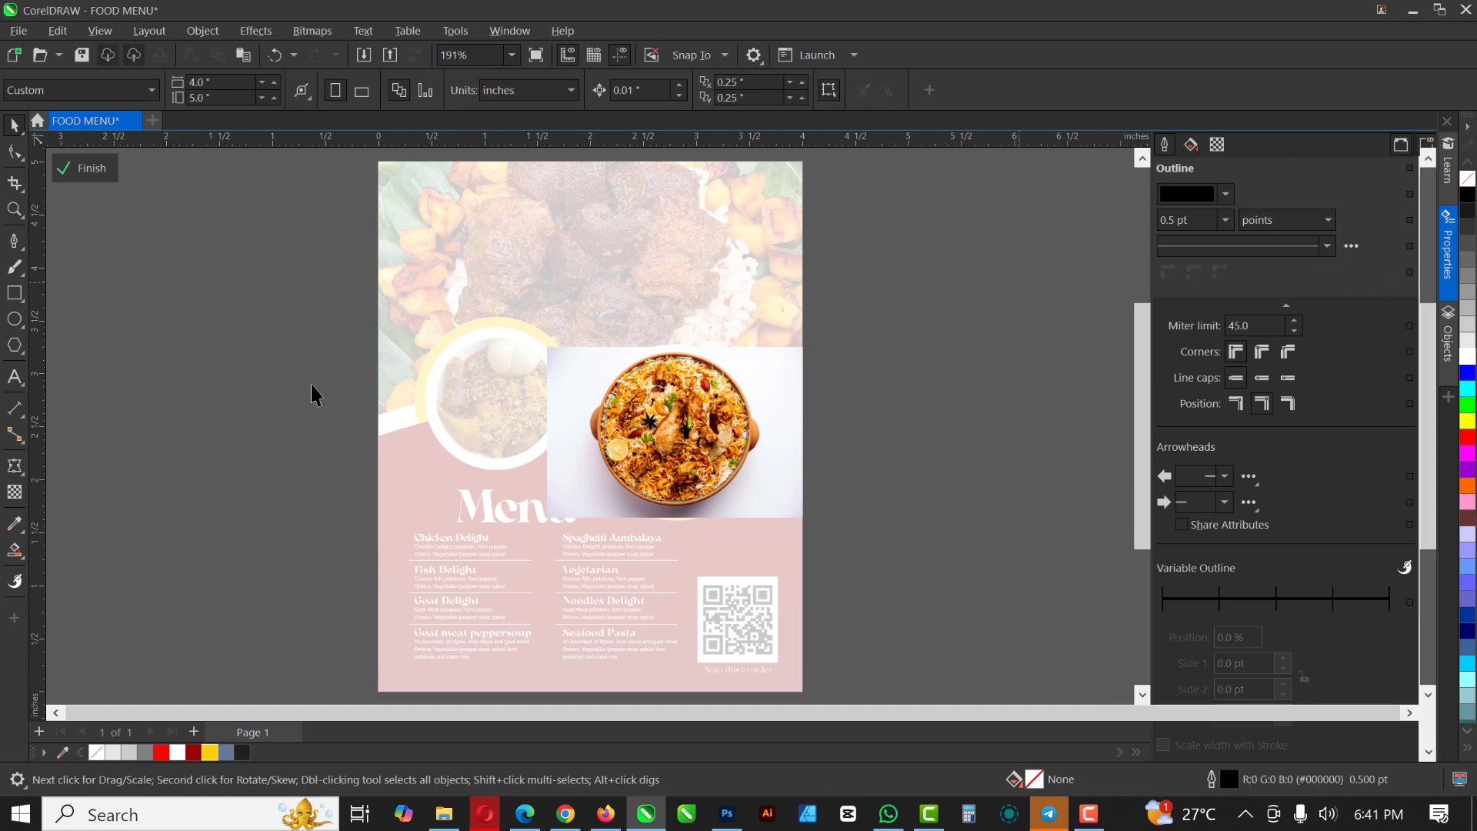
{"action": "left_click", "coordinate": [63, 163]}
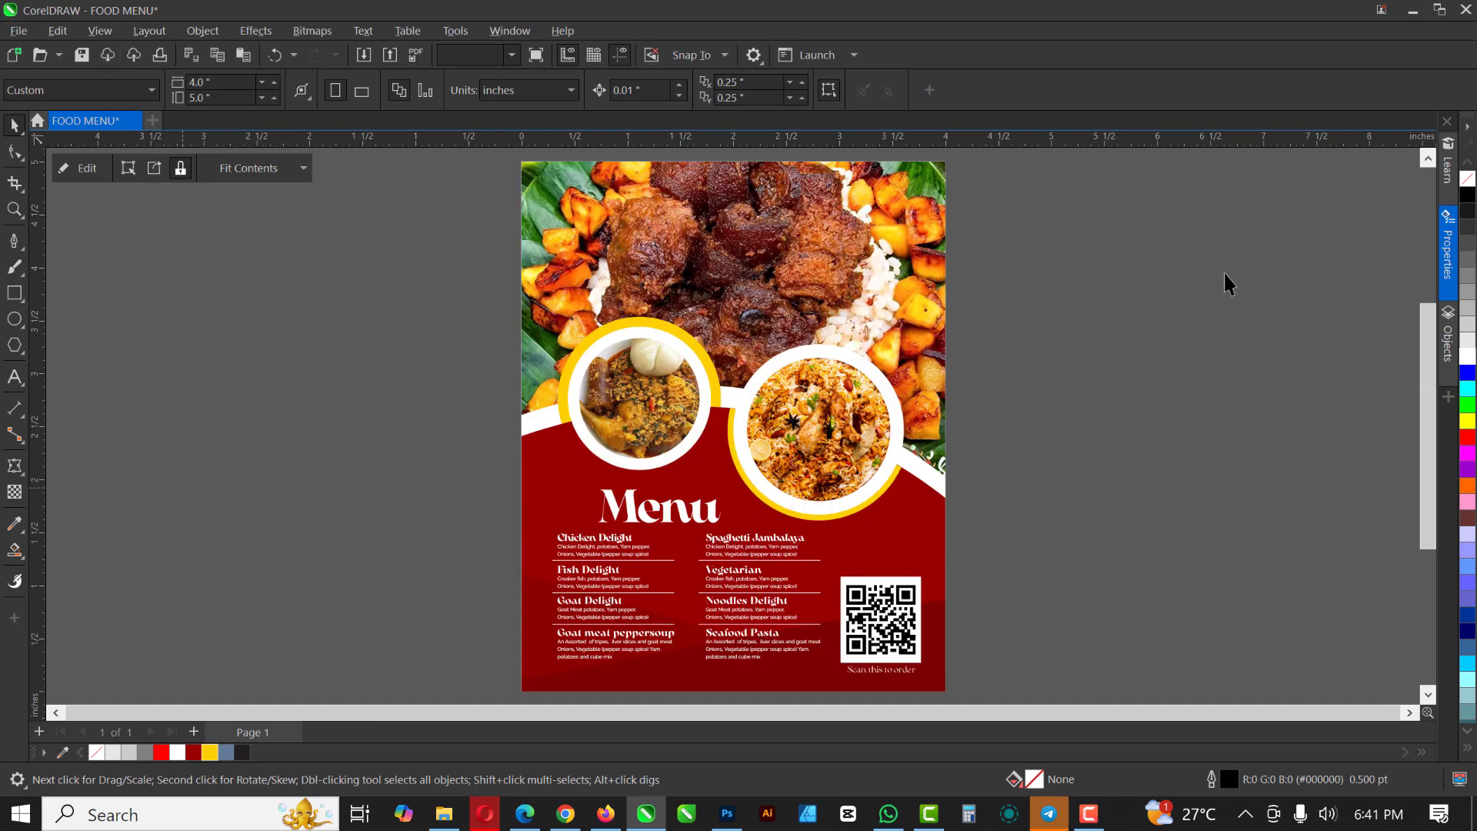
{"action": "left_click", "coordinate": [1226, 280]}
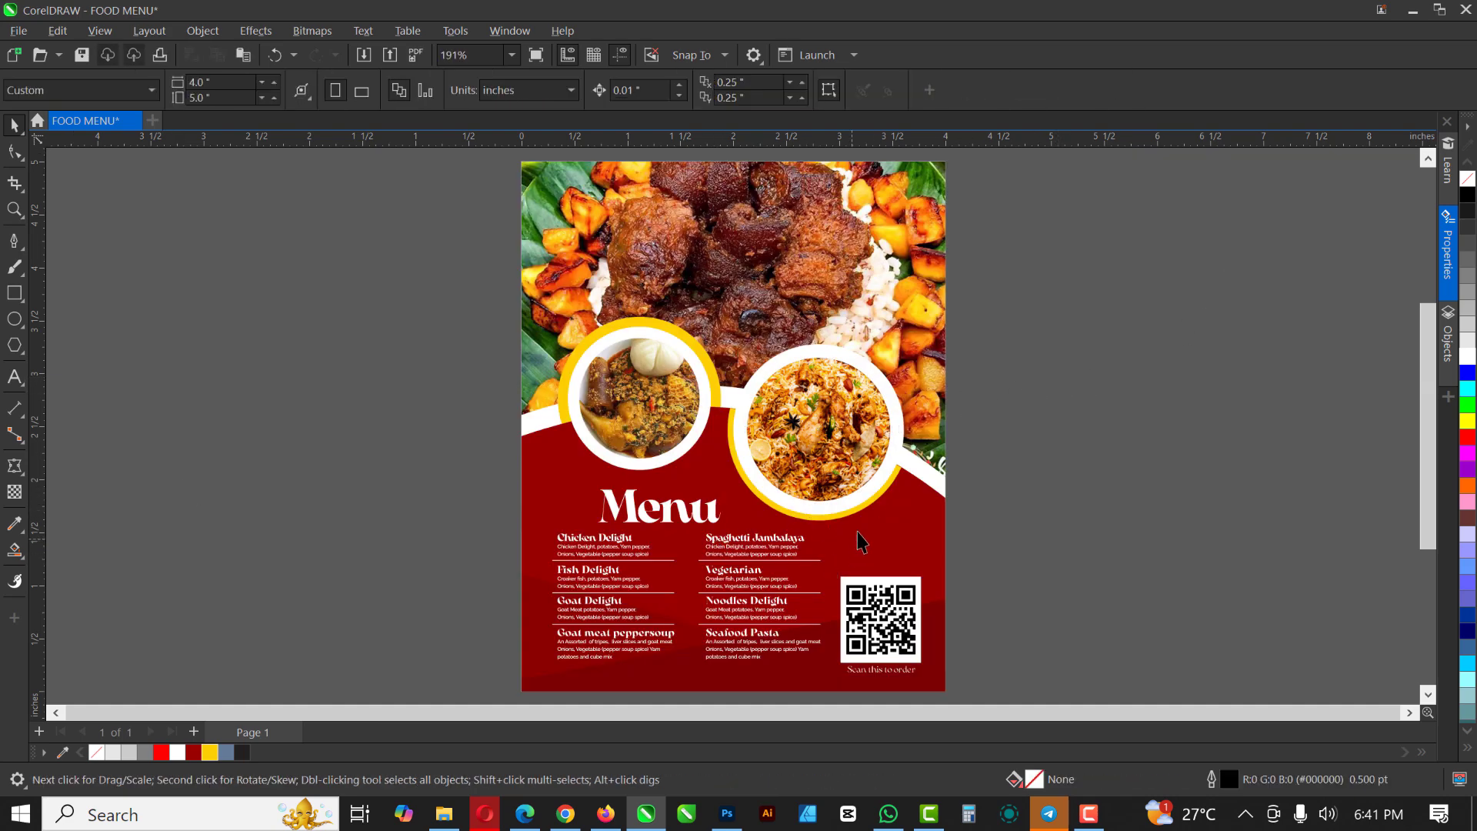
{"action": "scroll", "coordinate": [834, 475], "scroll_direction": "down", "scroll_amount": 1}
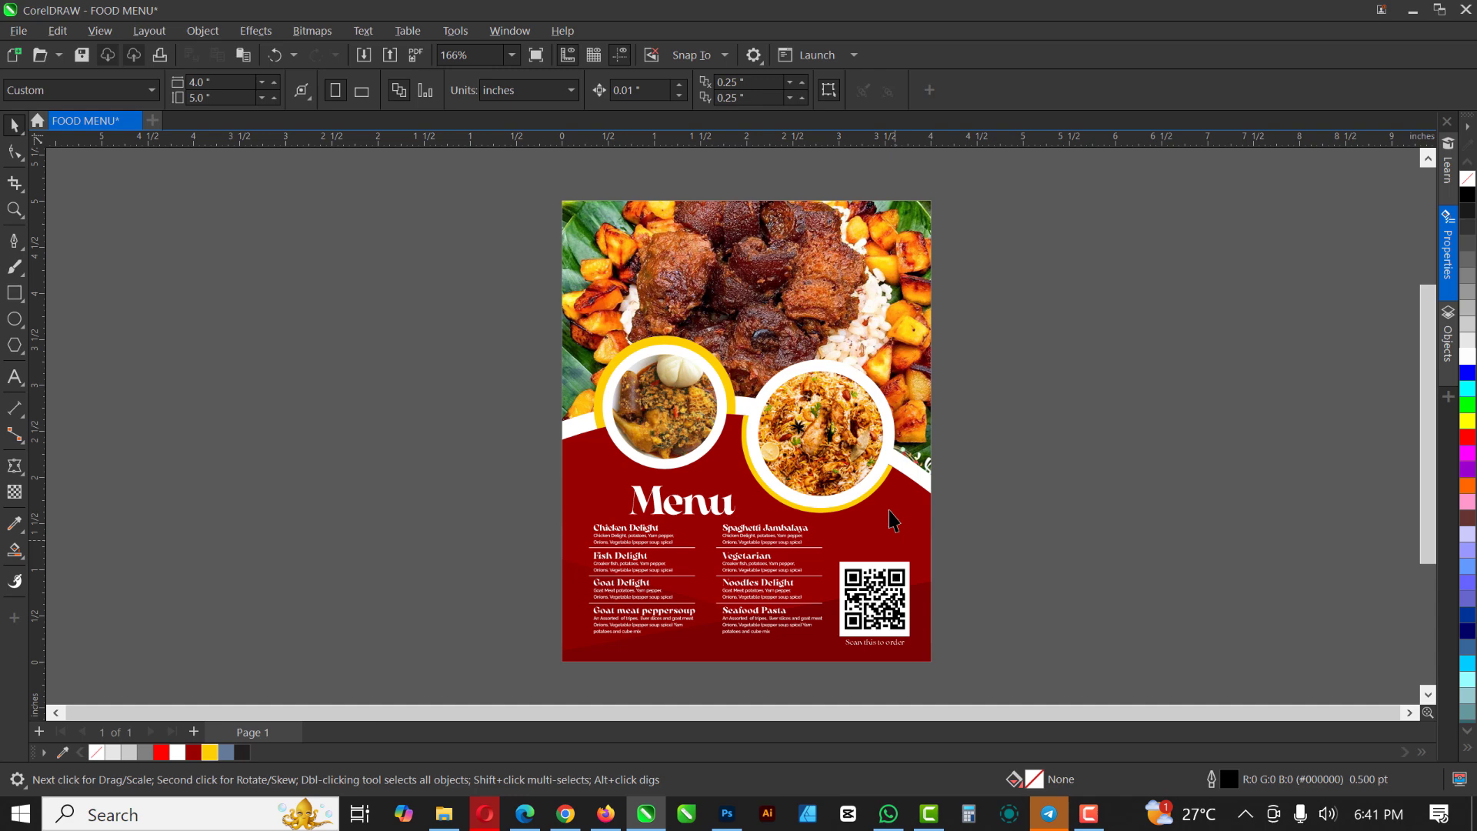